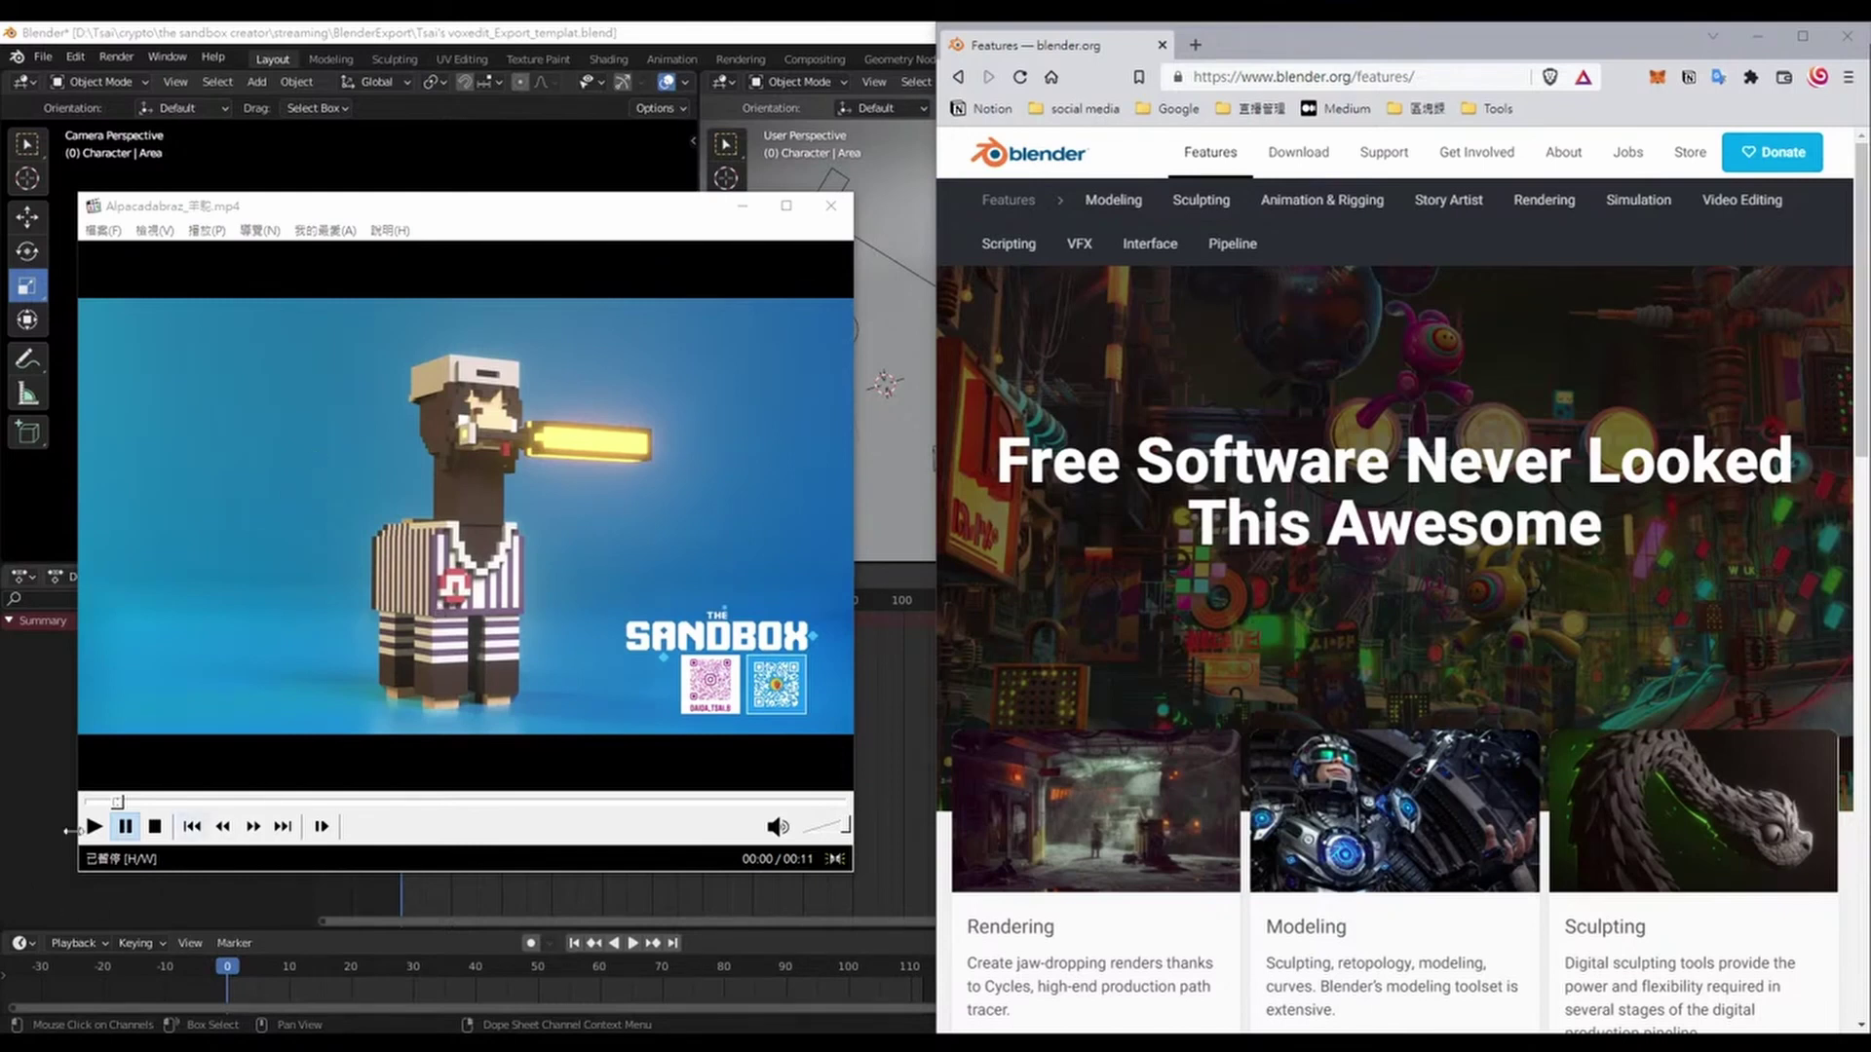
Play the llama sample video and scroll through blender.org's Features page and back to the top
left_click(94, 826)
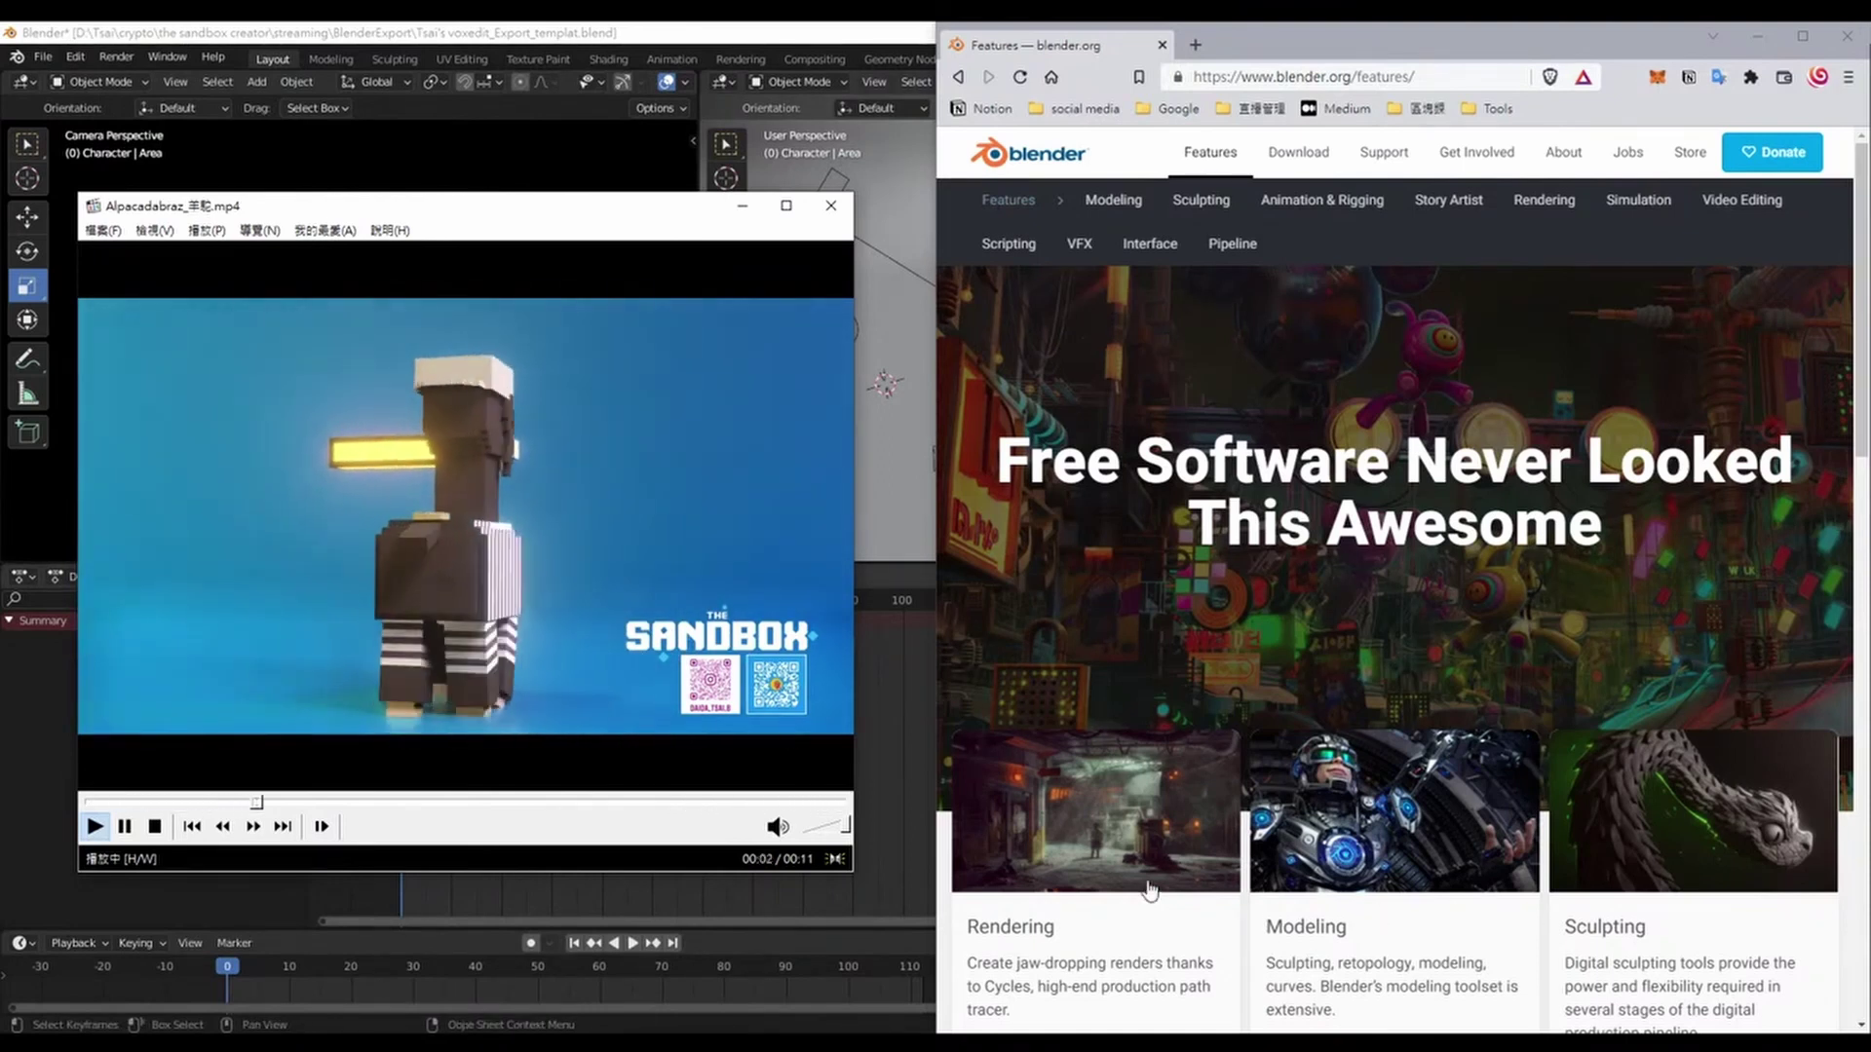
scroll(1159, 877, "down", 2)
scroll(1199, 801, "down", 2)
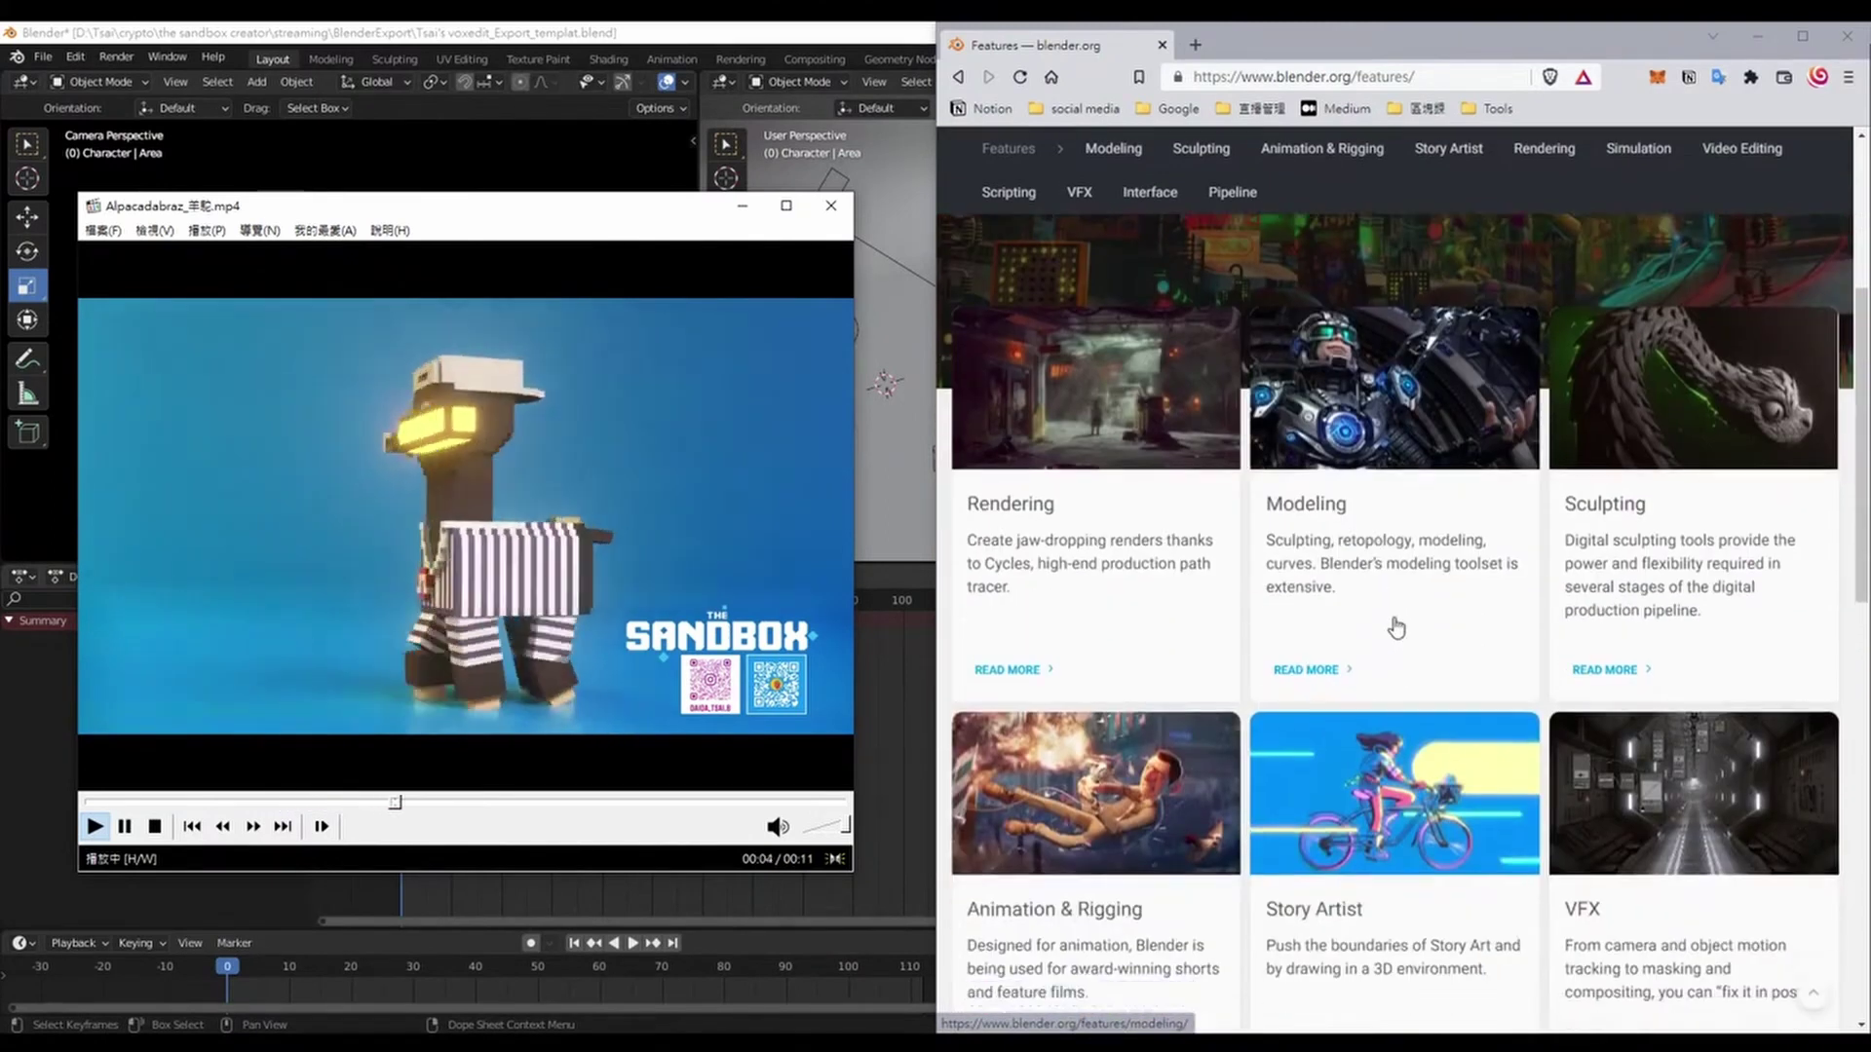
scroll(1102, 743, "down", 2)
scroll(1170, 761, "down", 1)
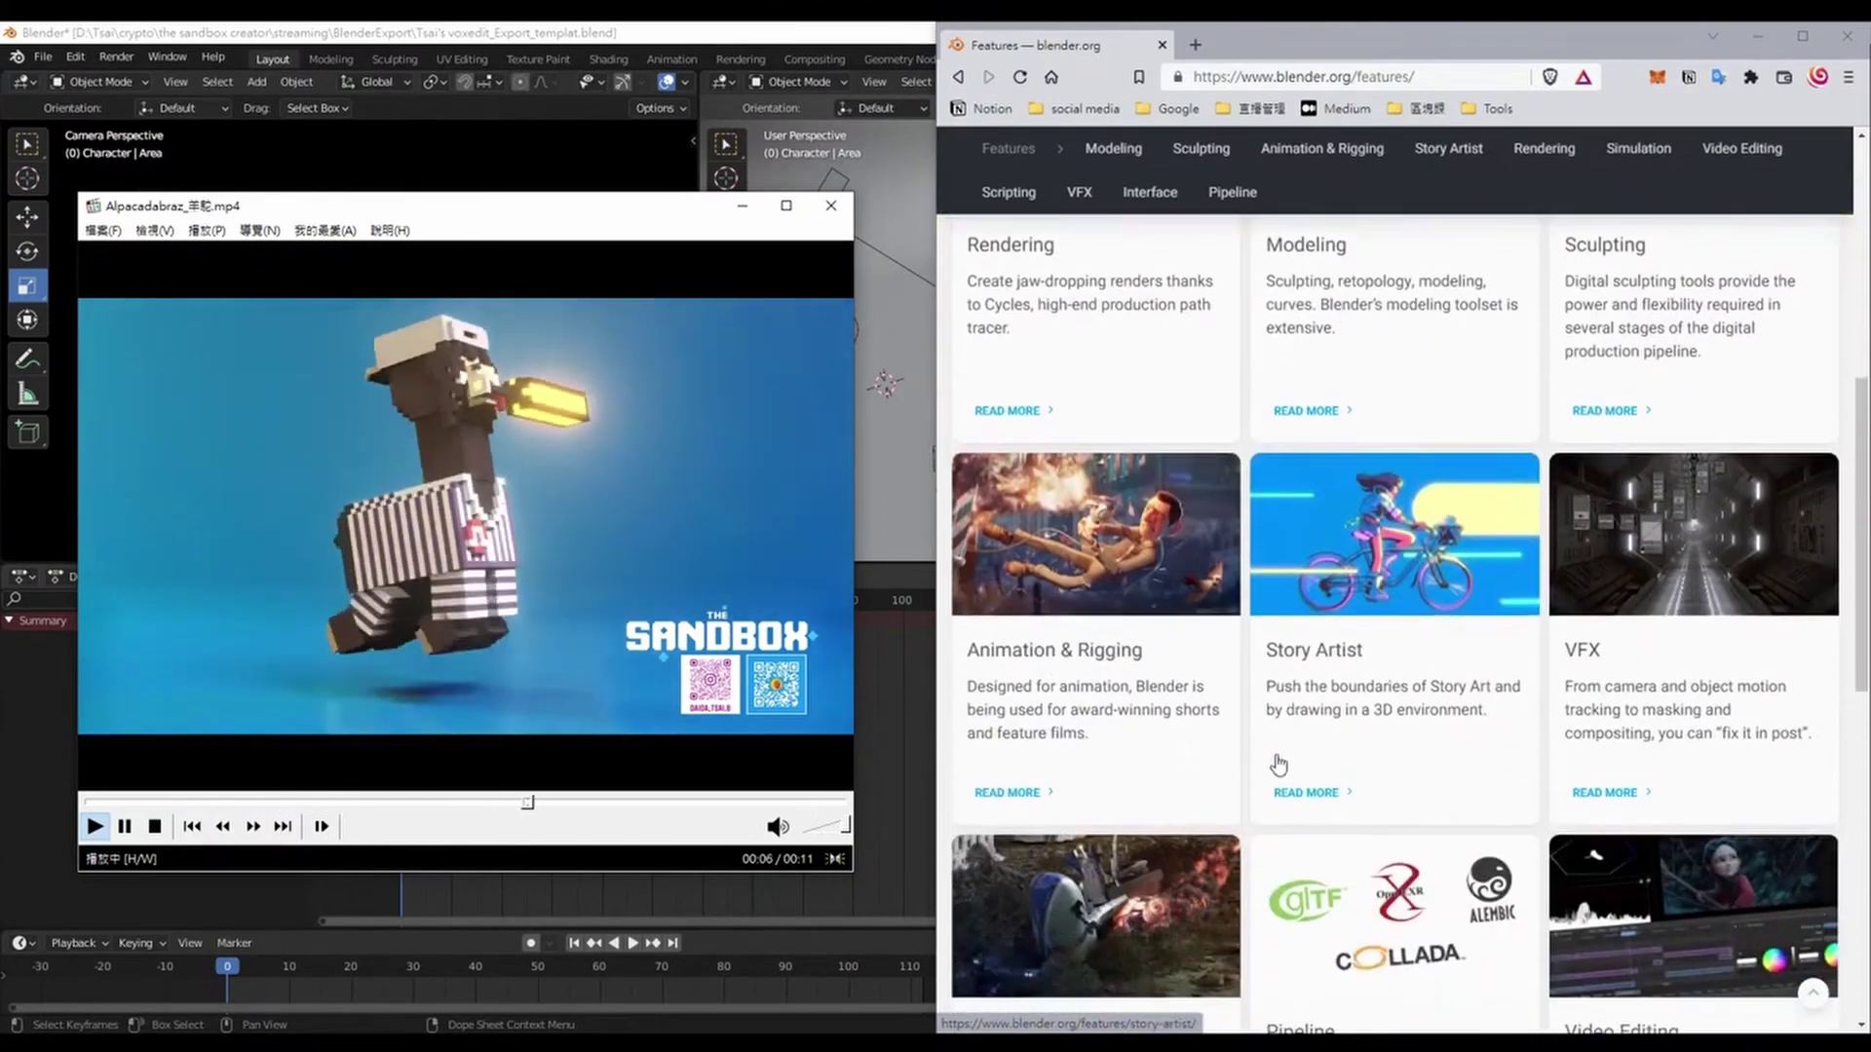
scroll(1462, 575, "down", 1)
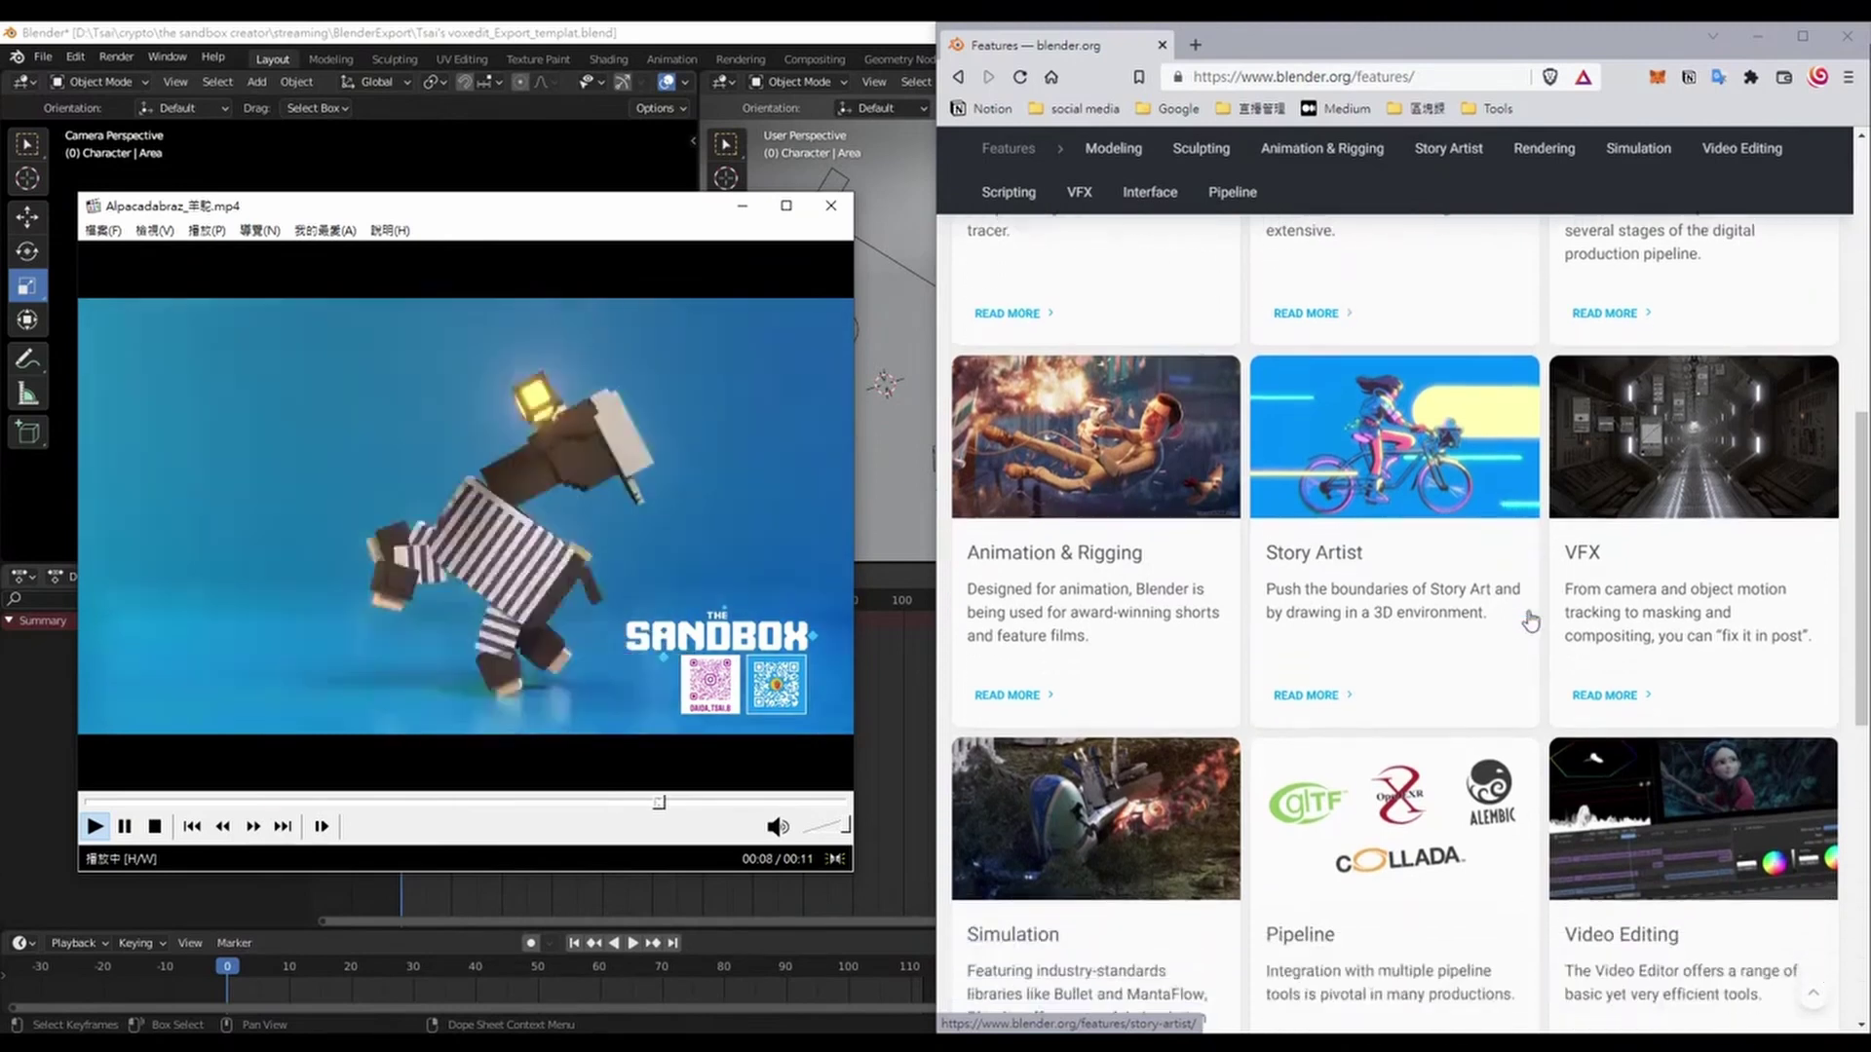
scroll(1654, 594, "down", 2)
scroll(1654, 593, "down", 1)
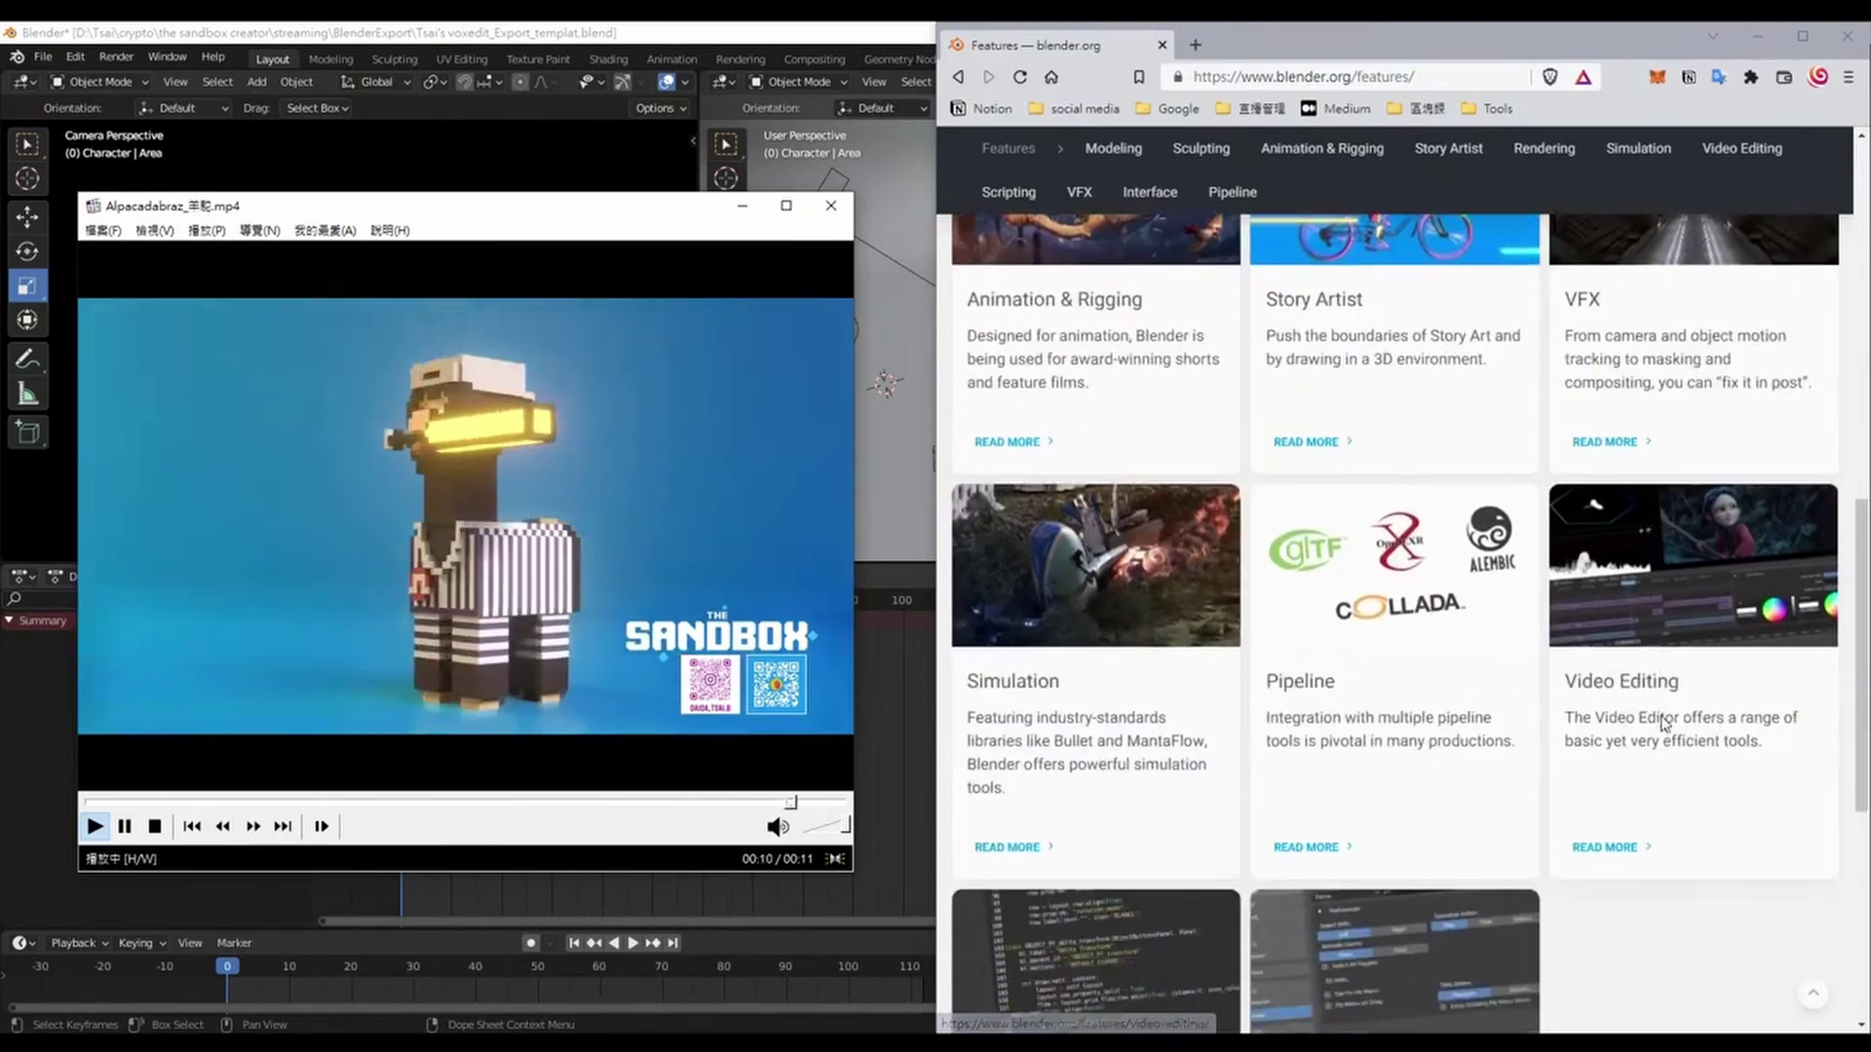
scroll(1209, 714, "down", 1)
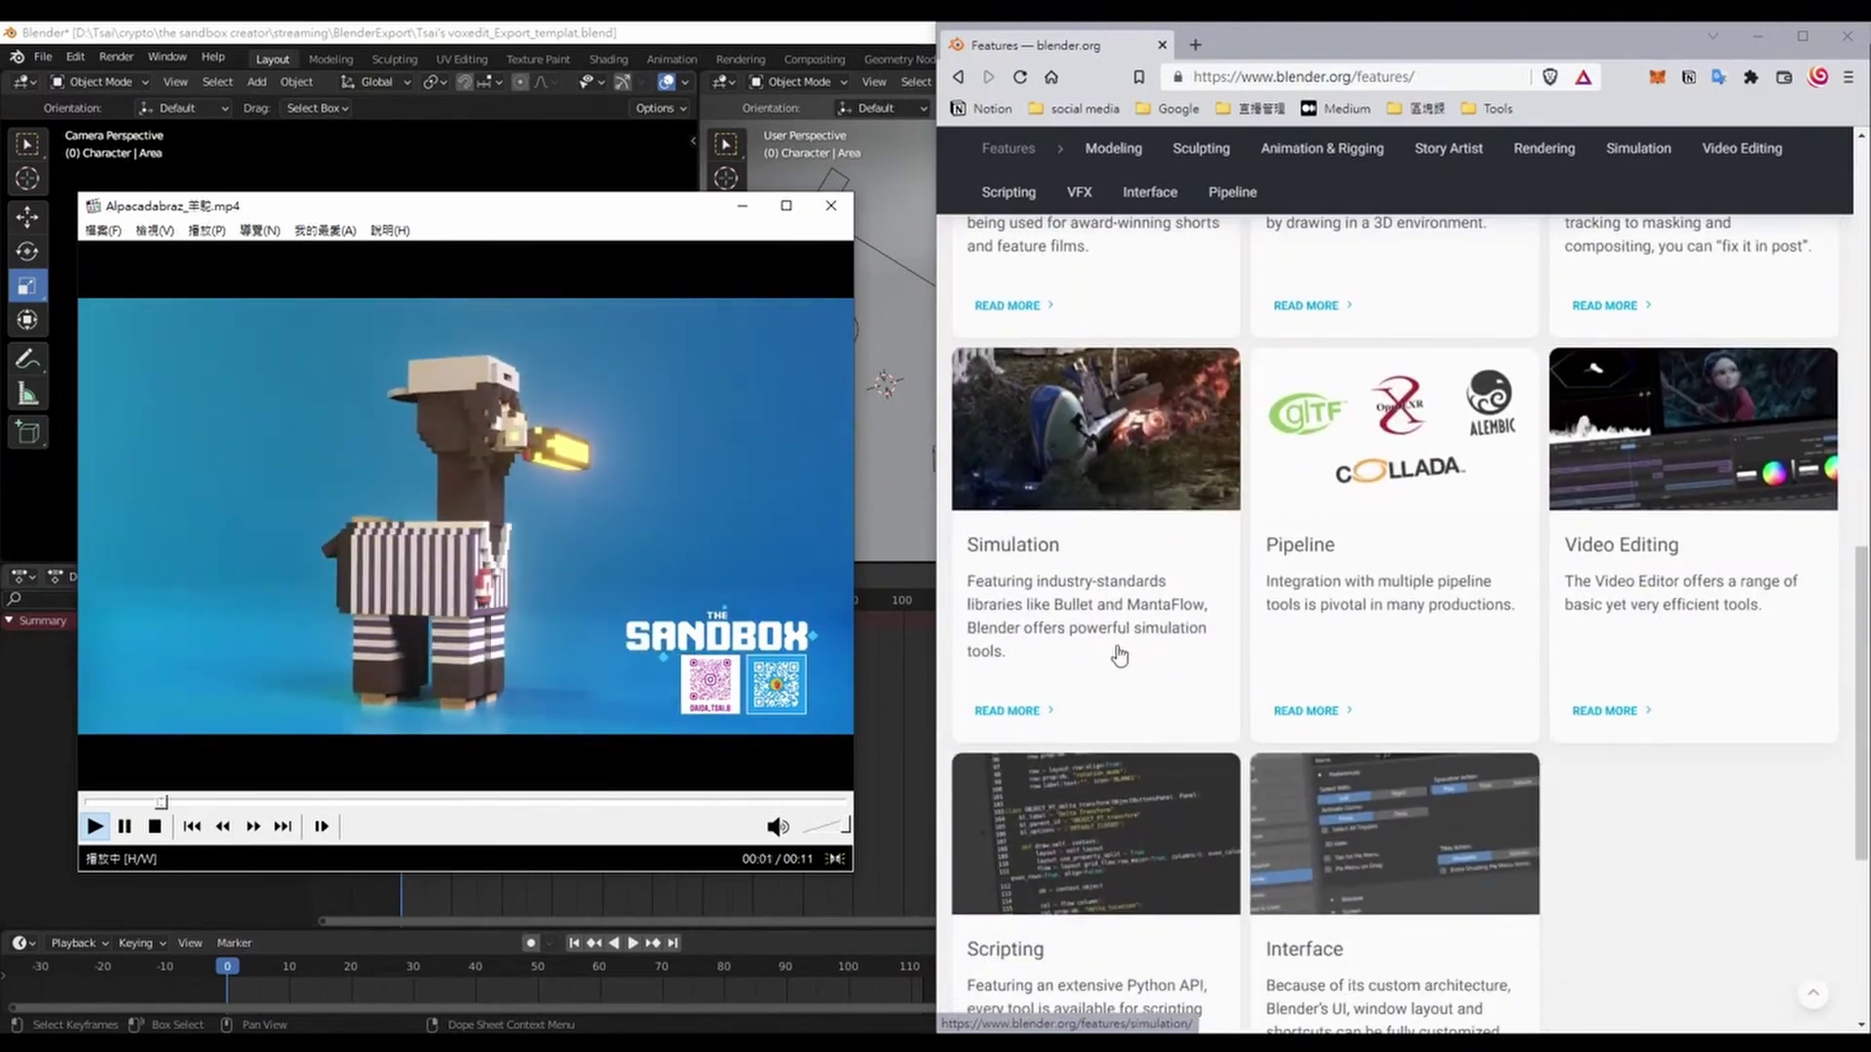
scroll(1181, 825, "down", 1)
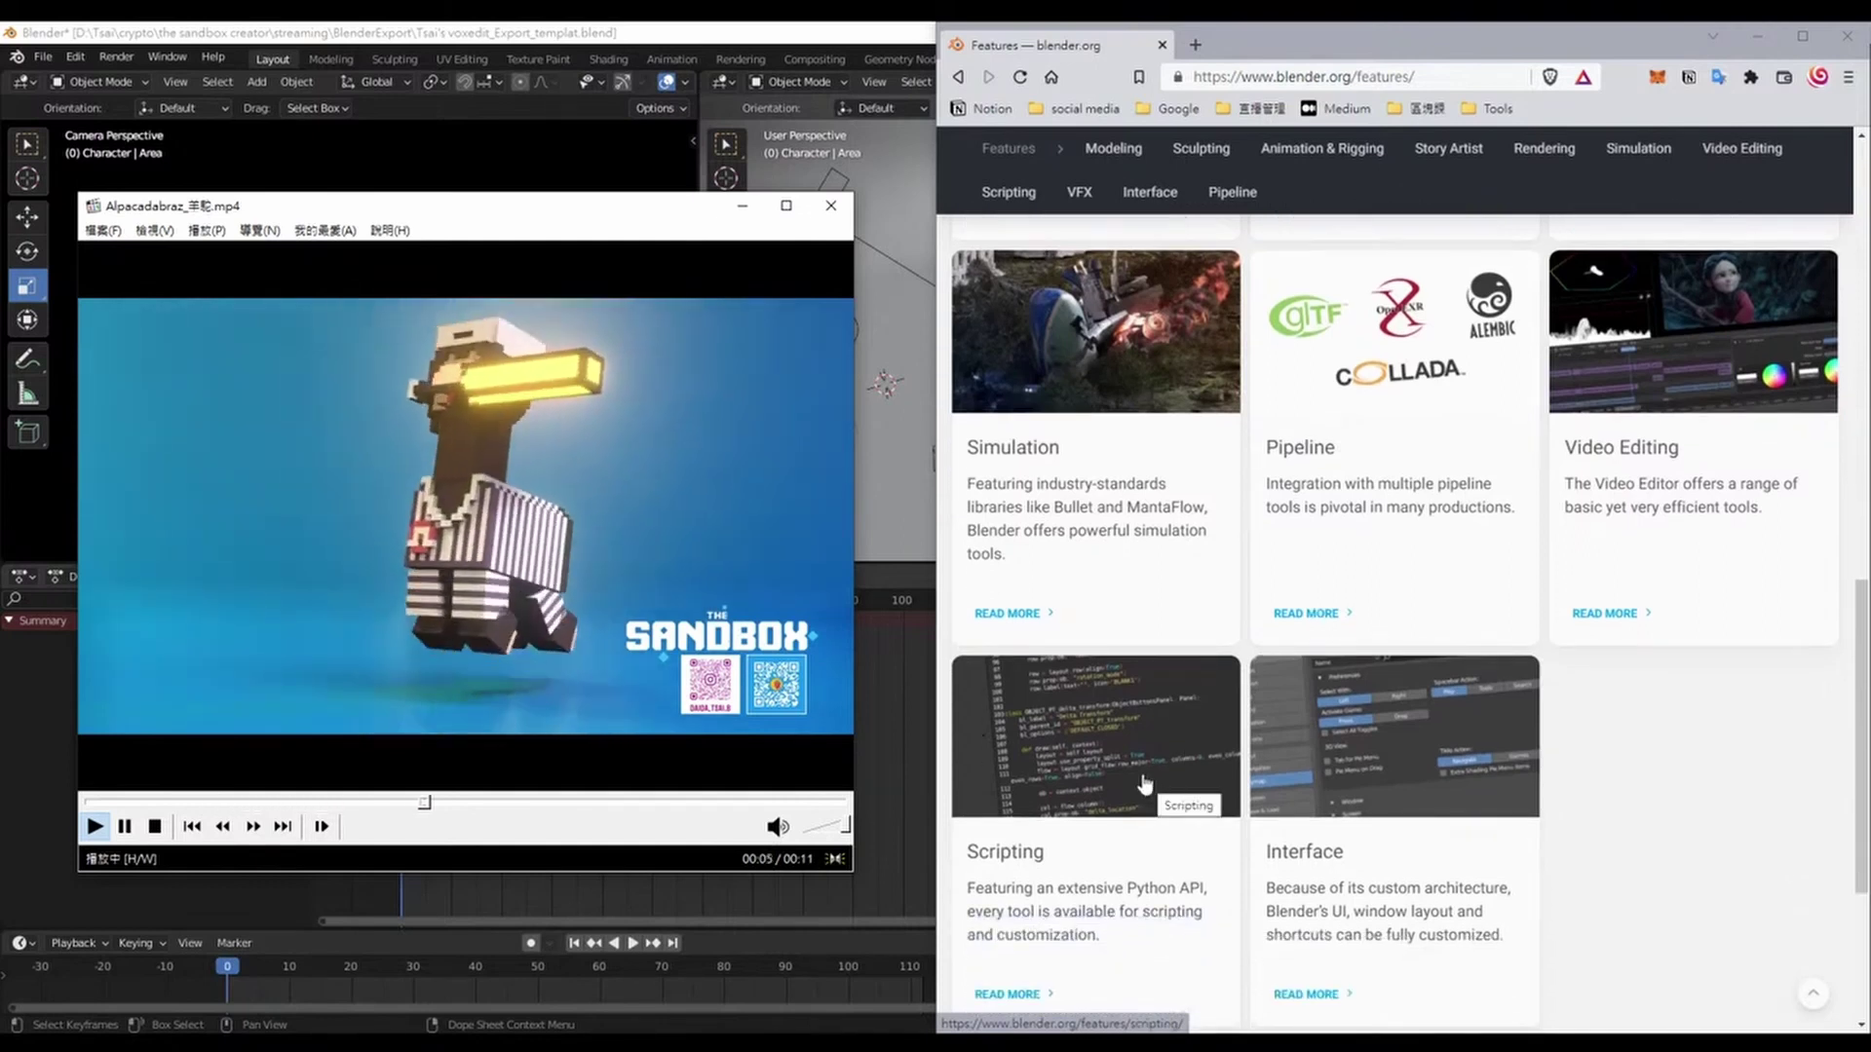
scroll(1145, 785, "up", 2)
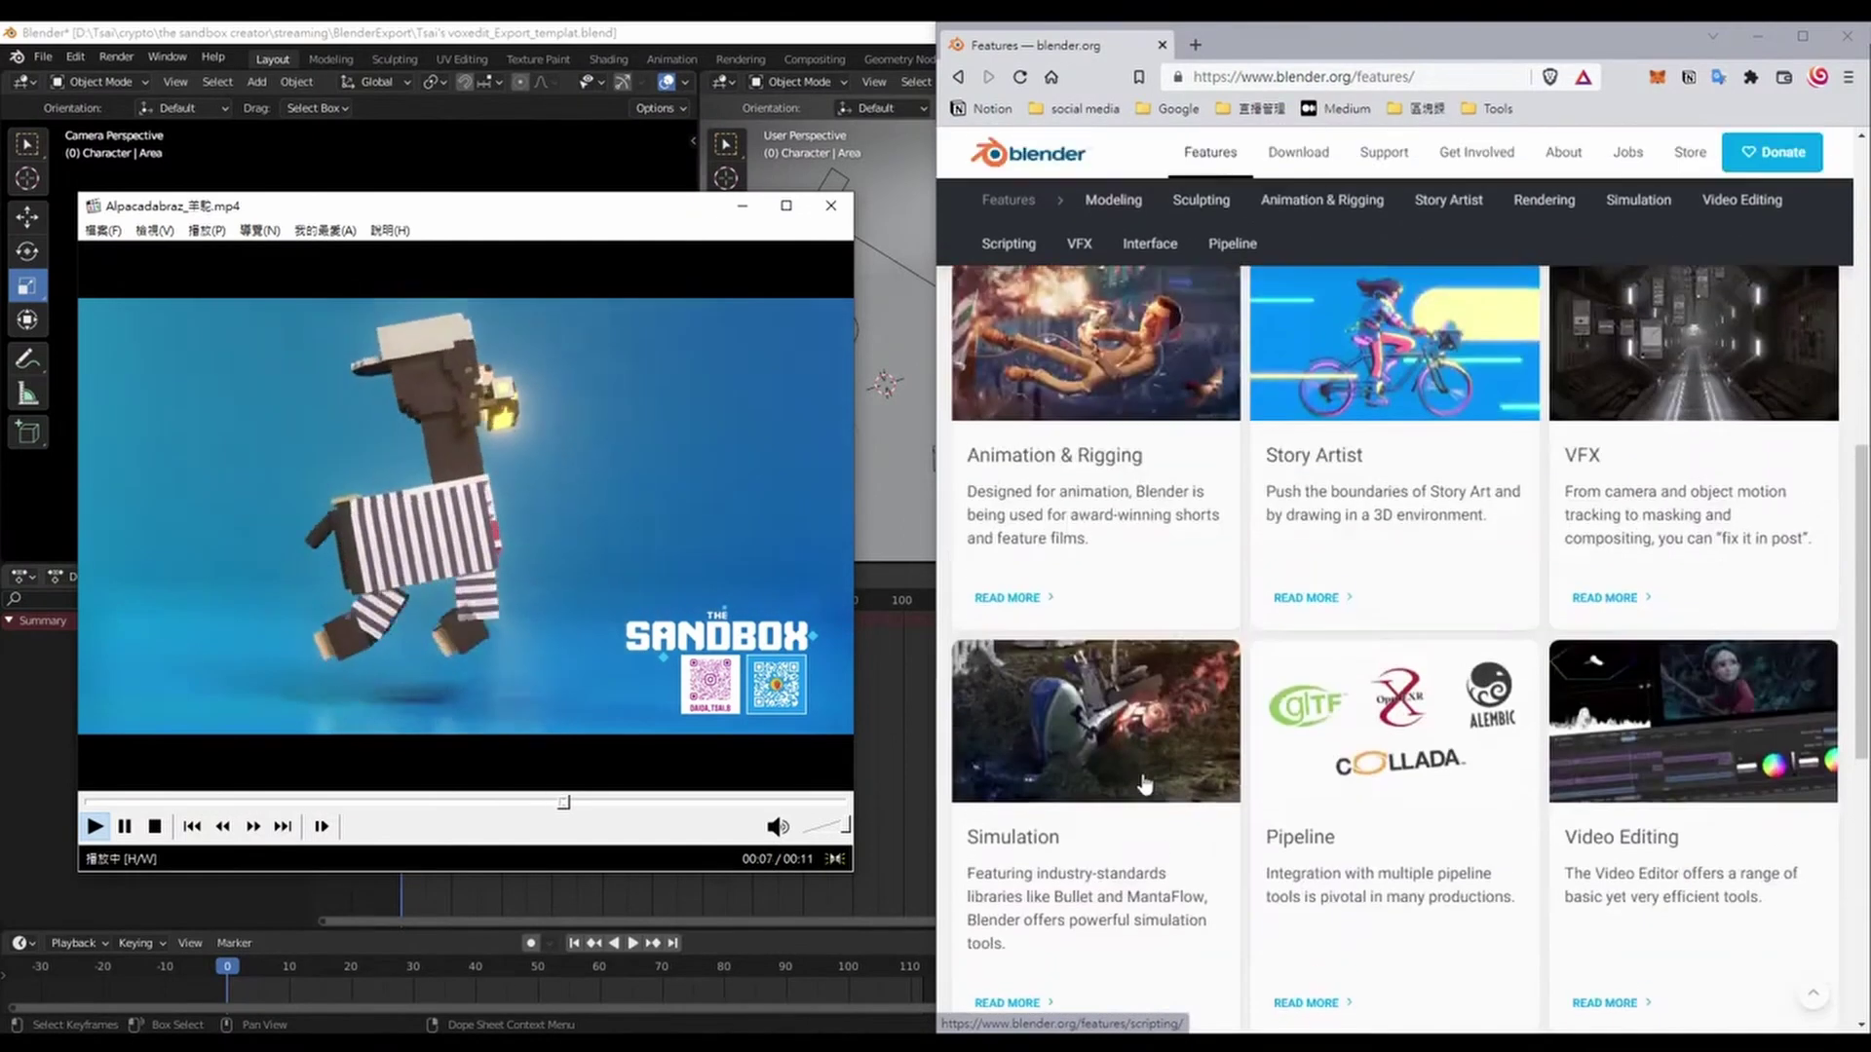
scroll(1145, 784, "up", 6)
scroll(1150, 785, "up", 4)
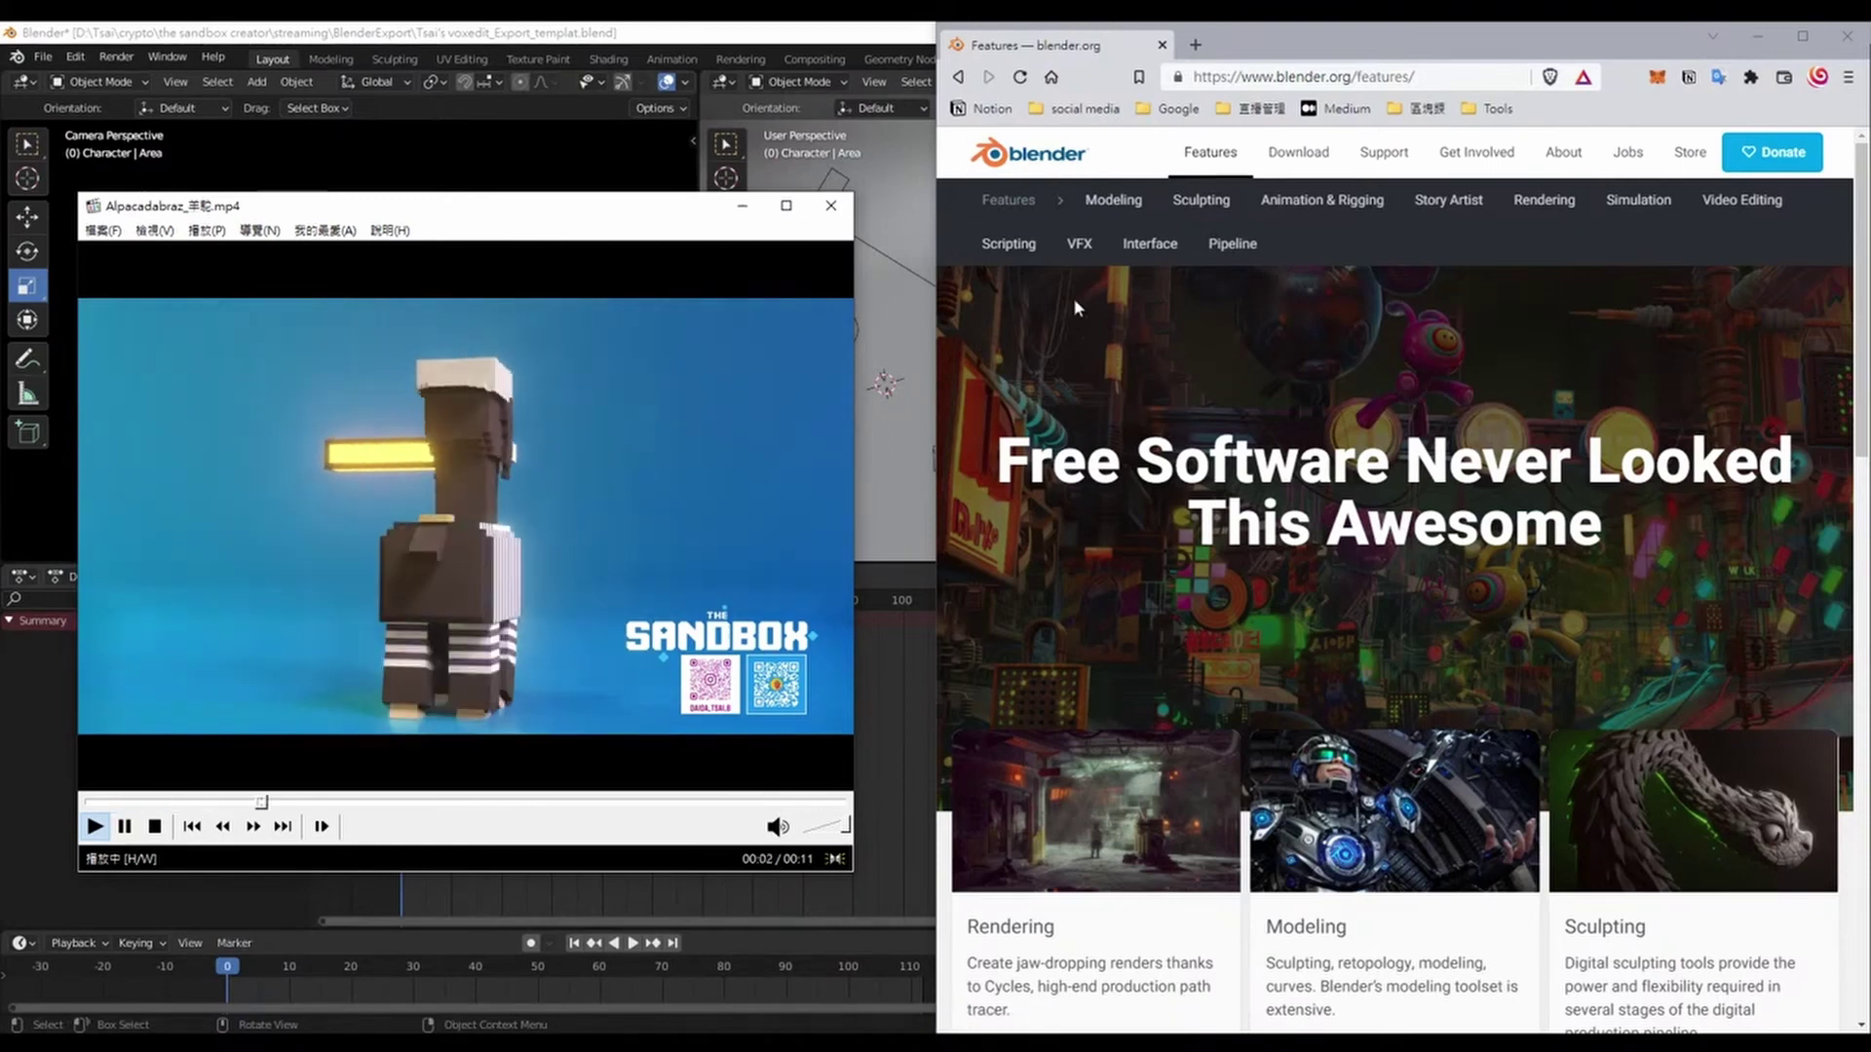
left_click(1196, 44)
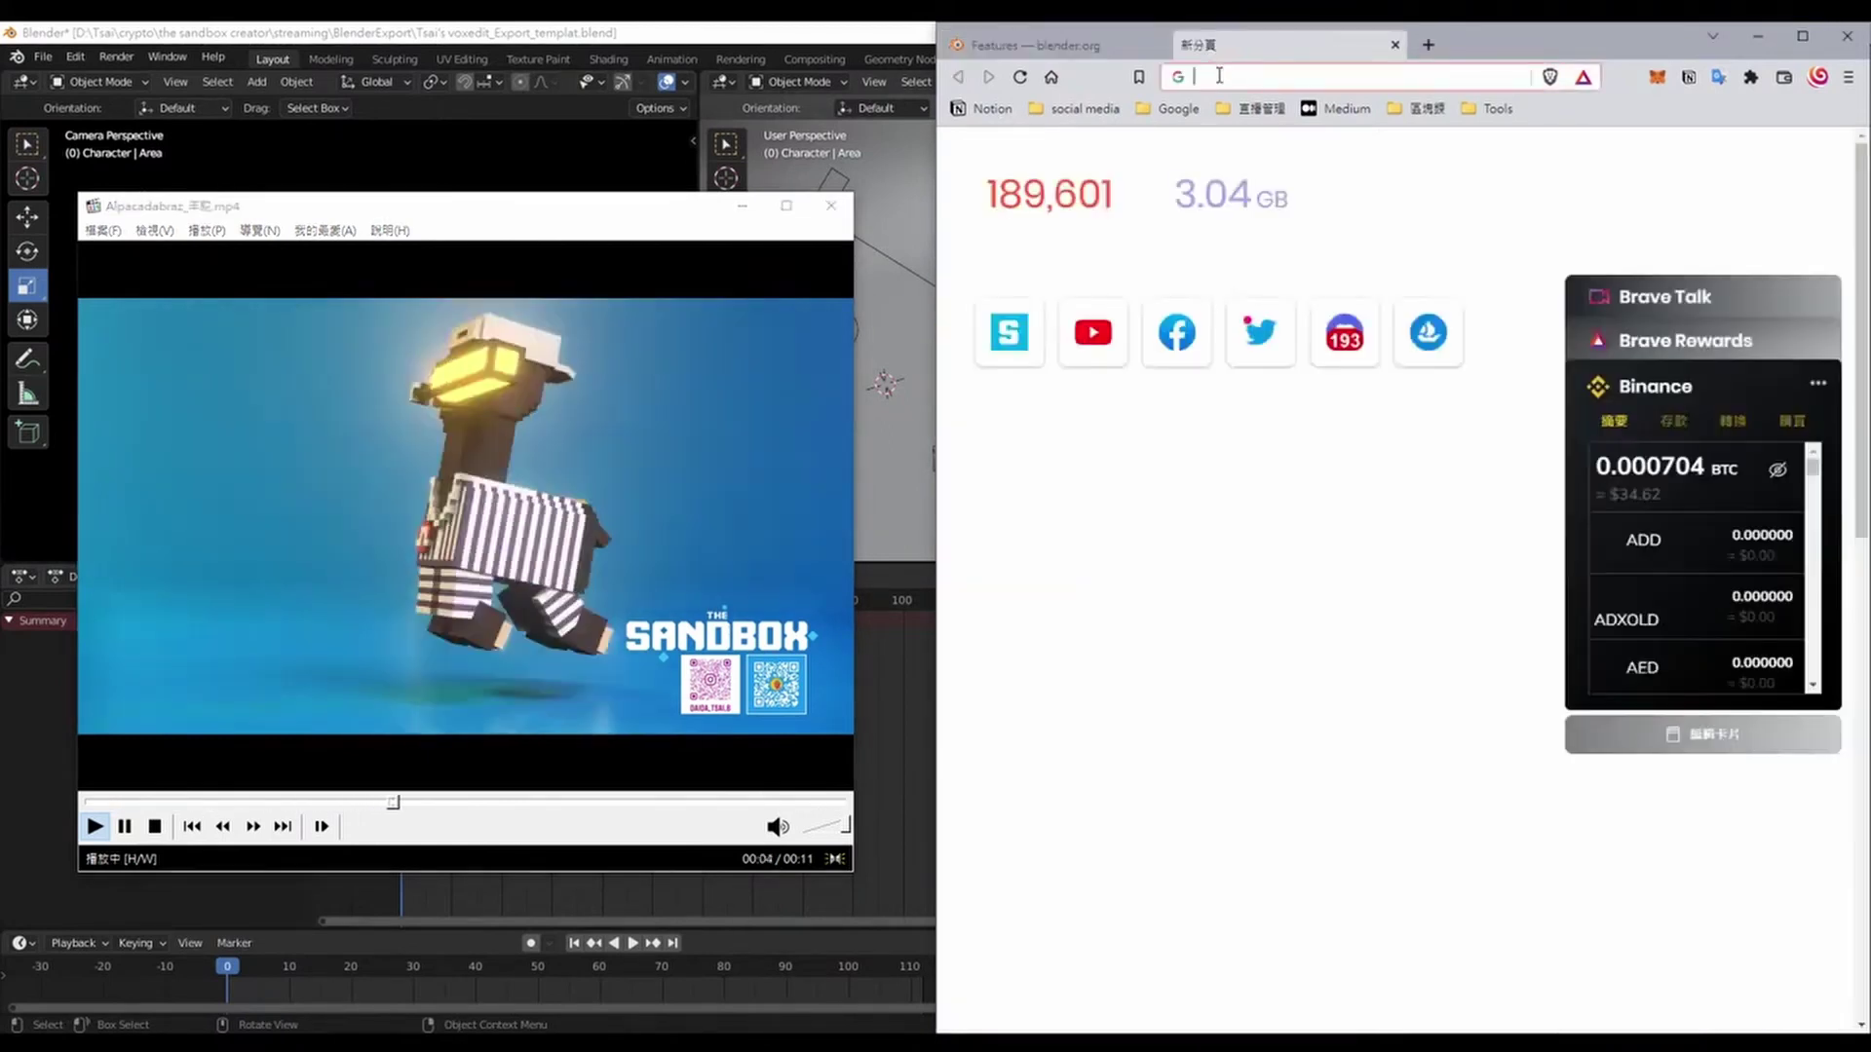
type("亖")
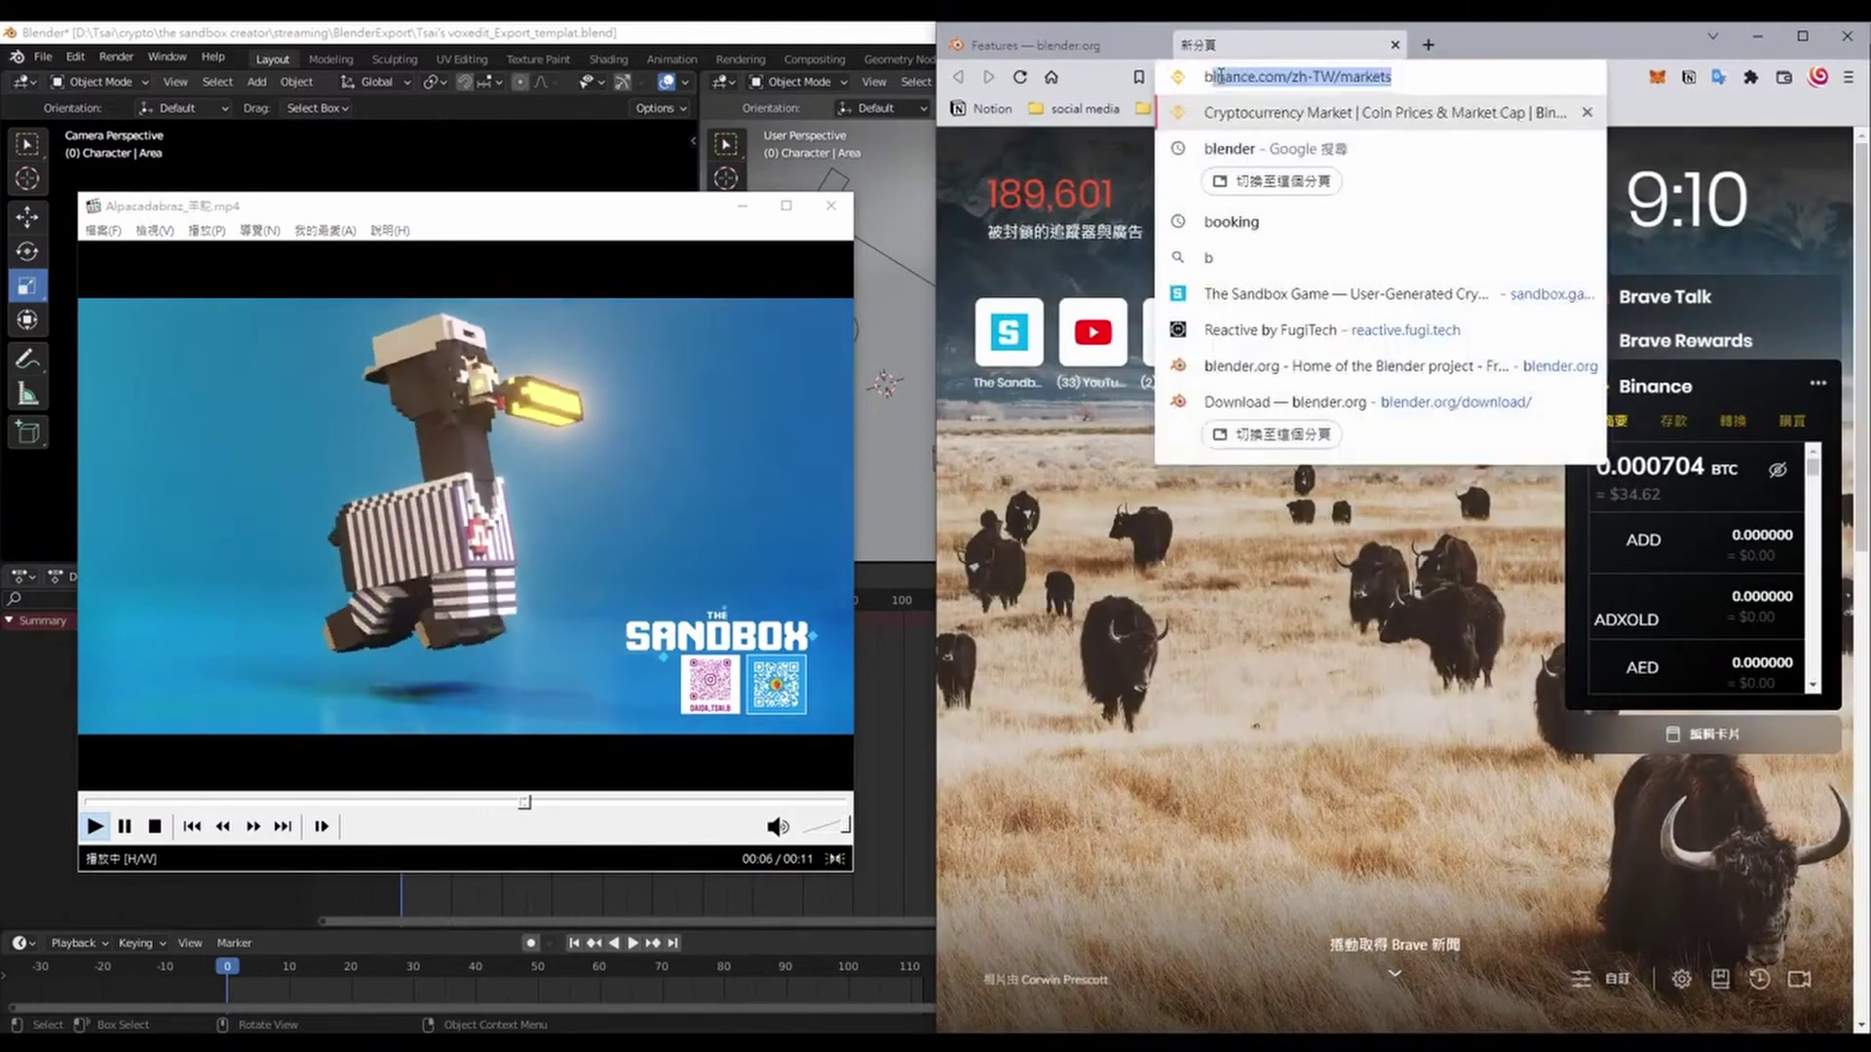
type("blender")
key("Return")
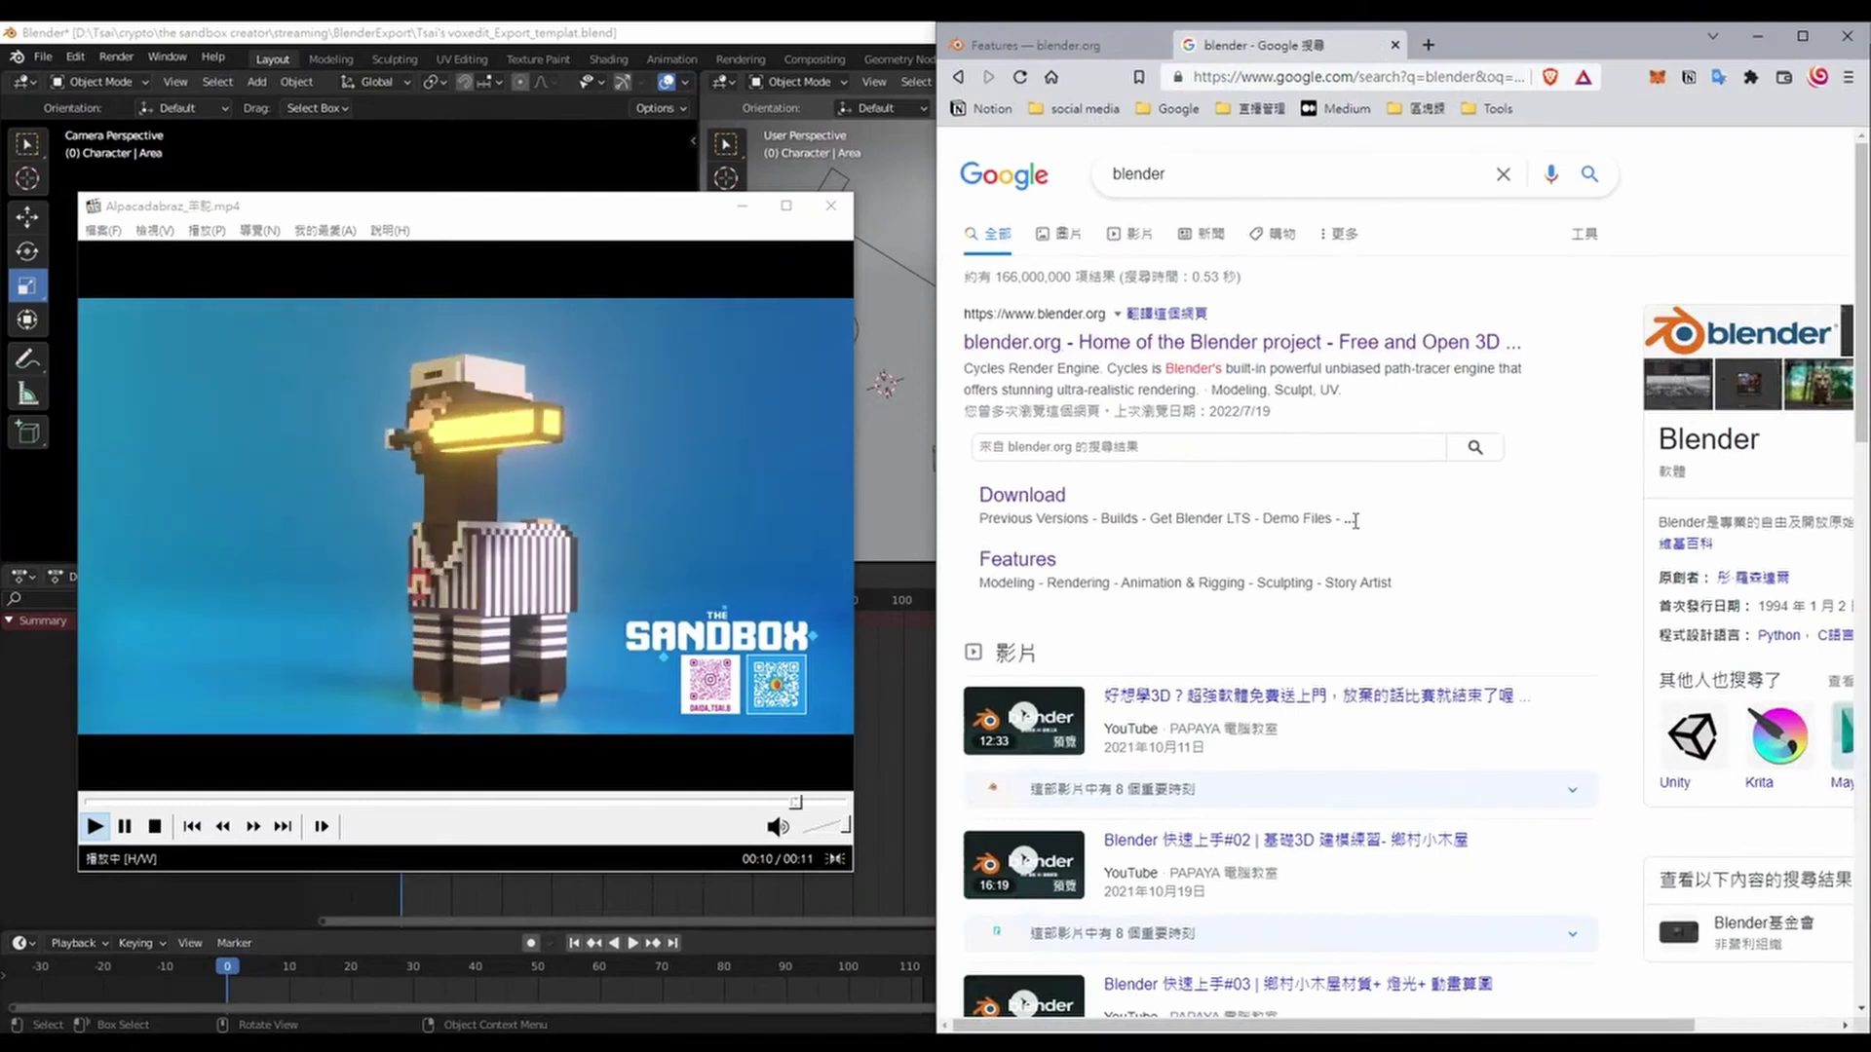
left_click(1034, 507)
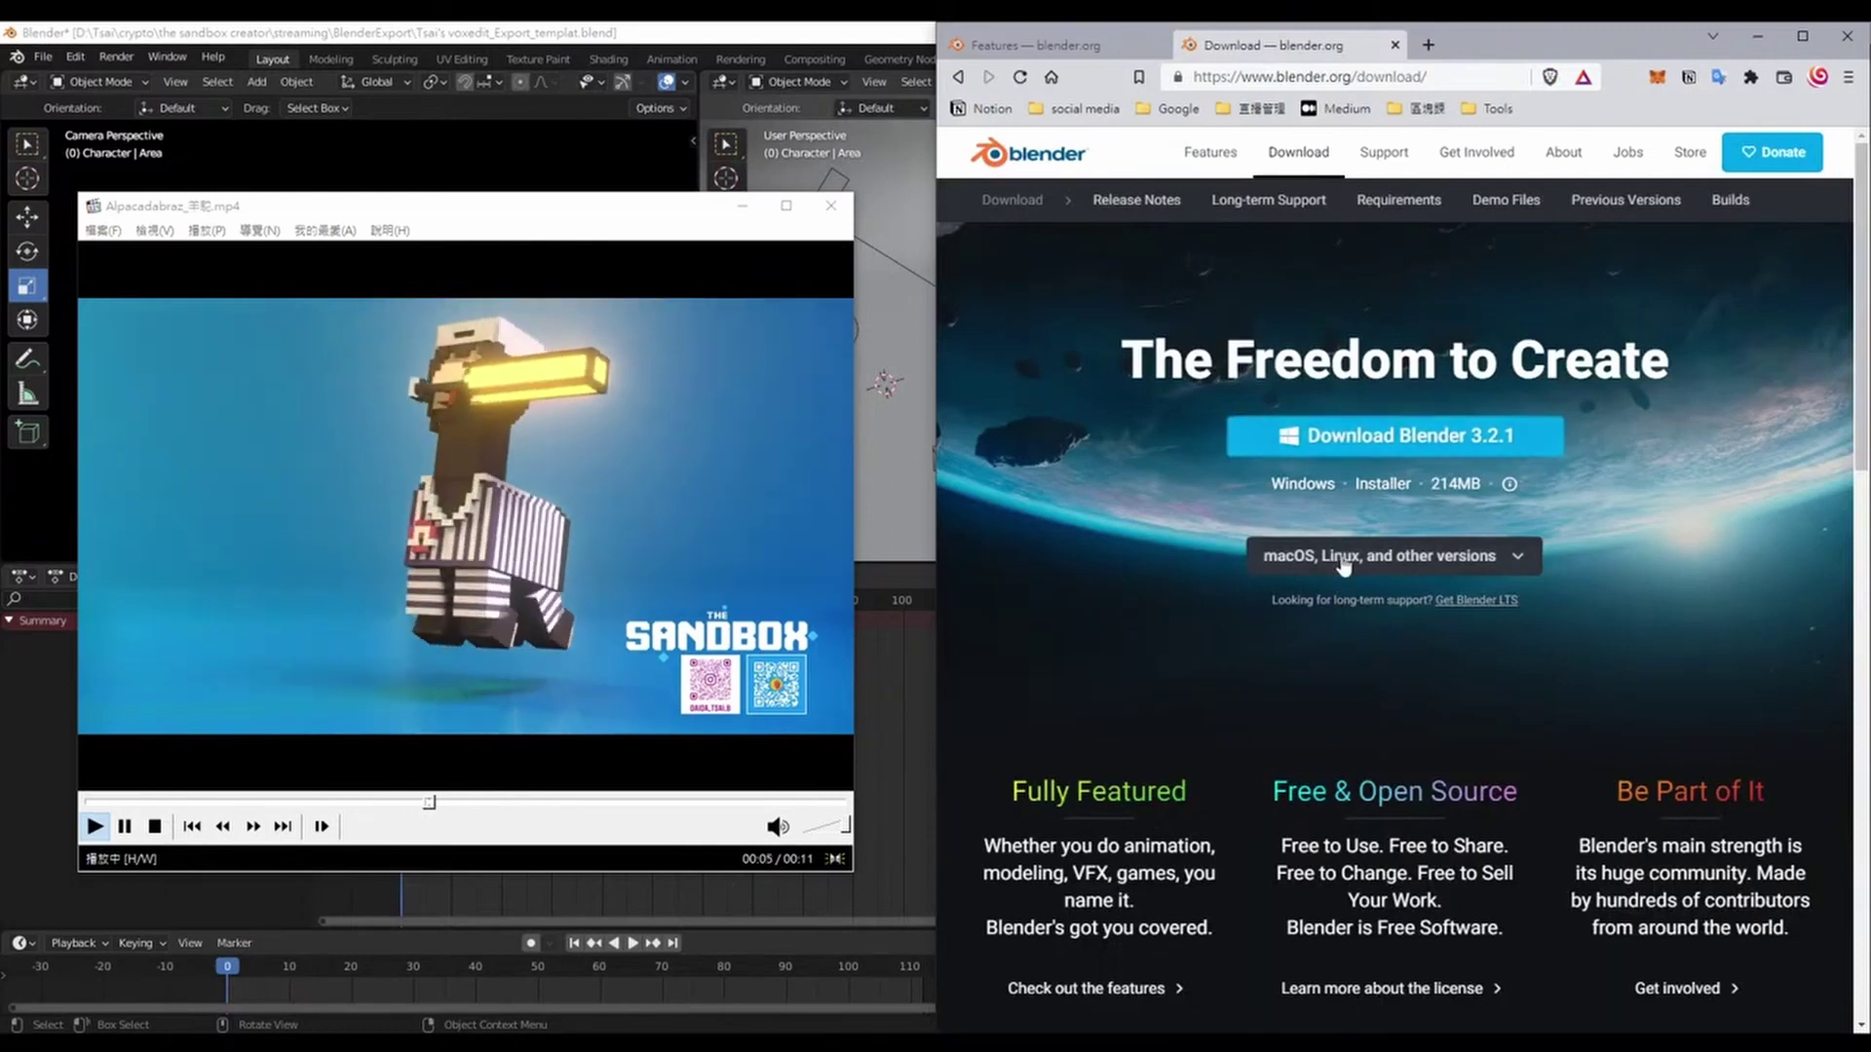
left_click(1520, 561)
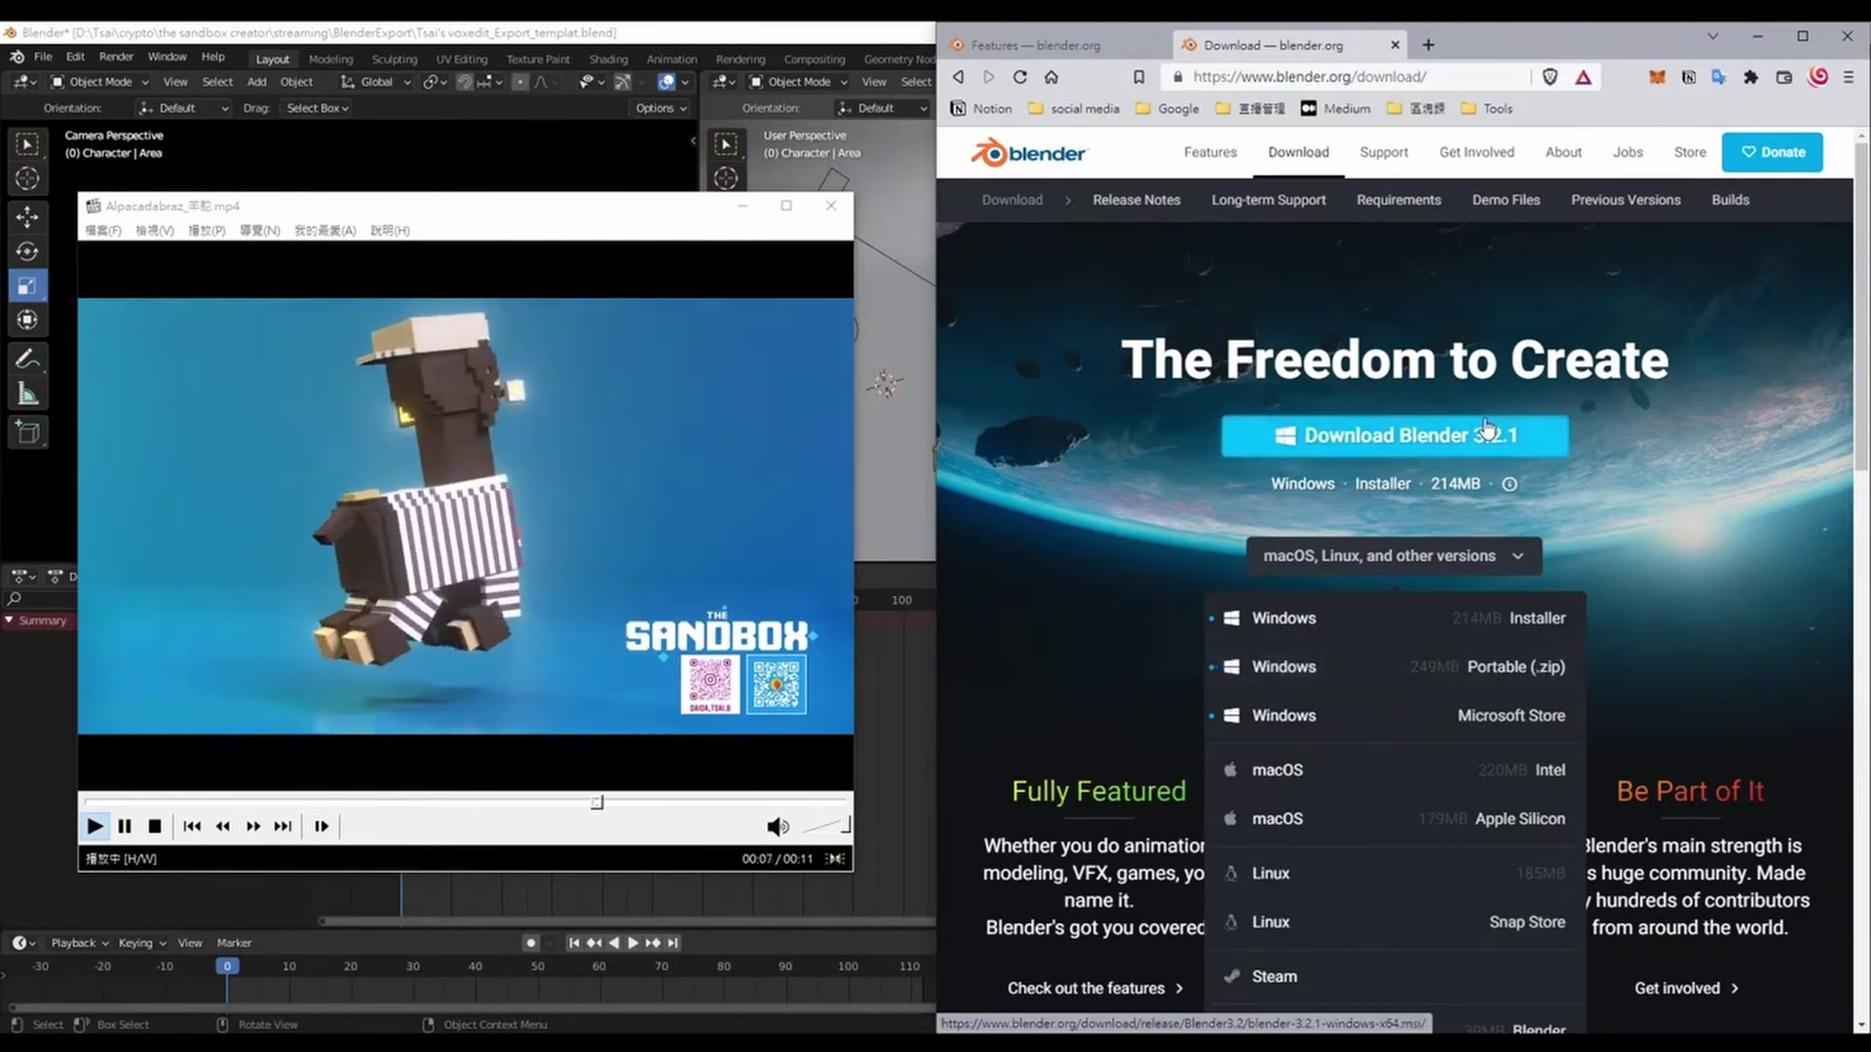
scroll(1414, 694, "down", 1)
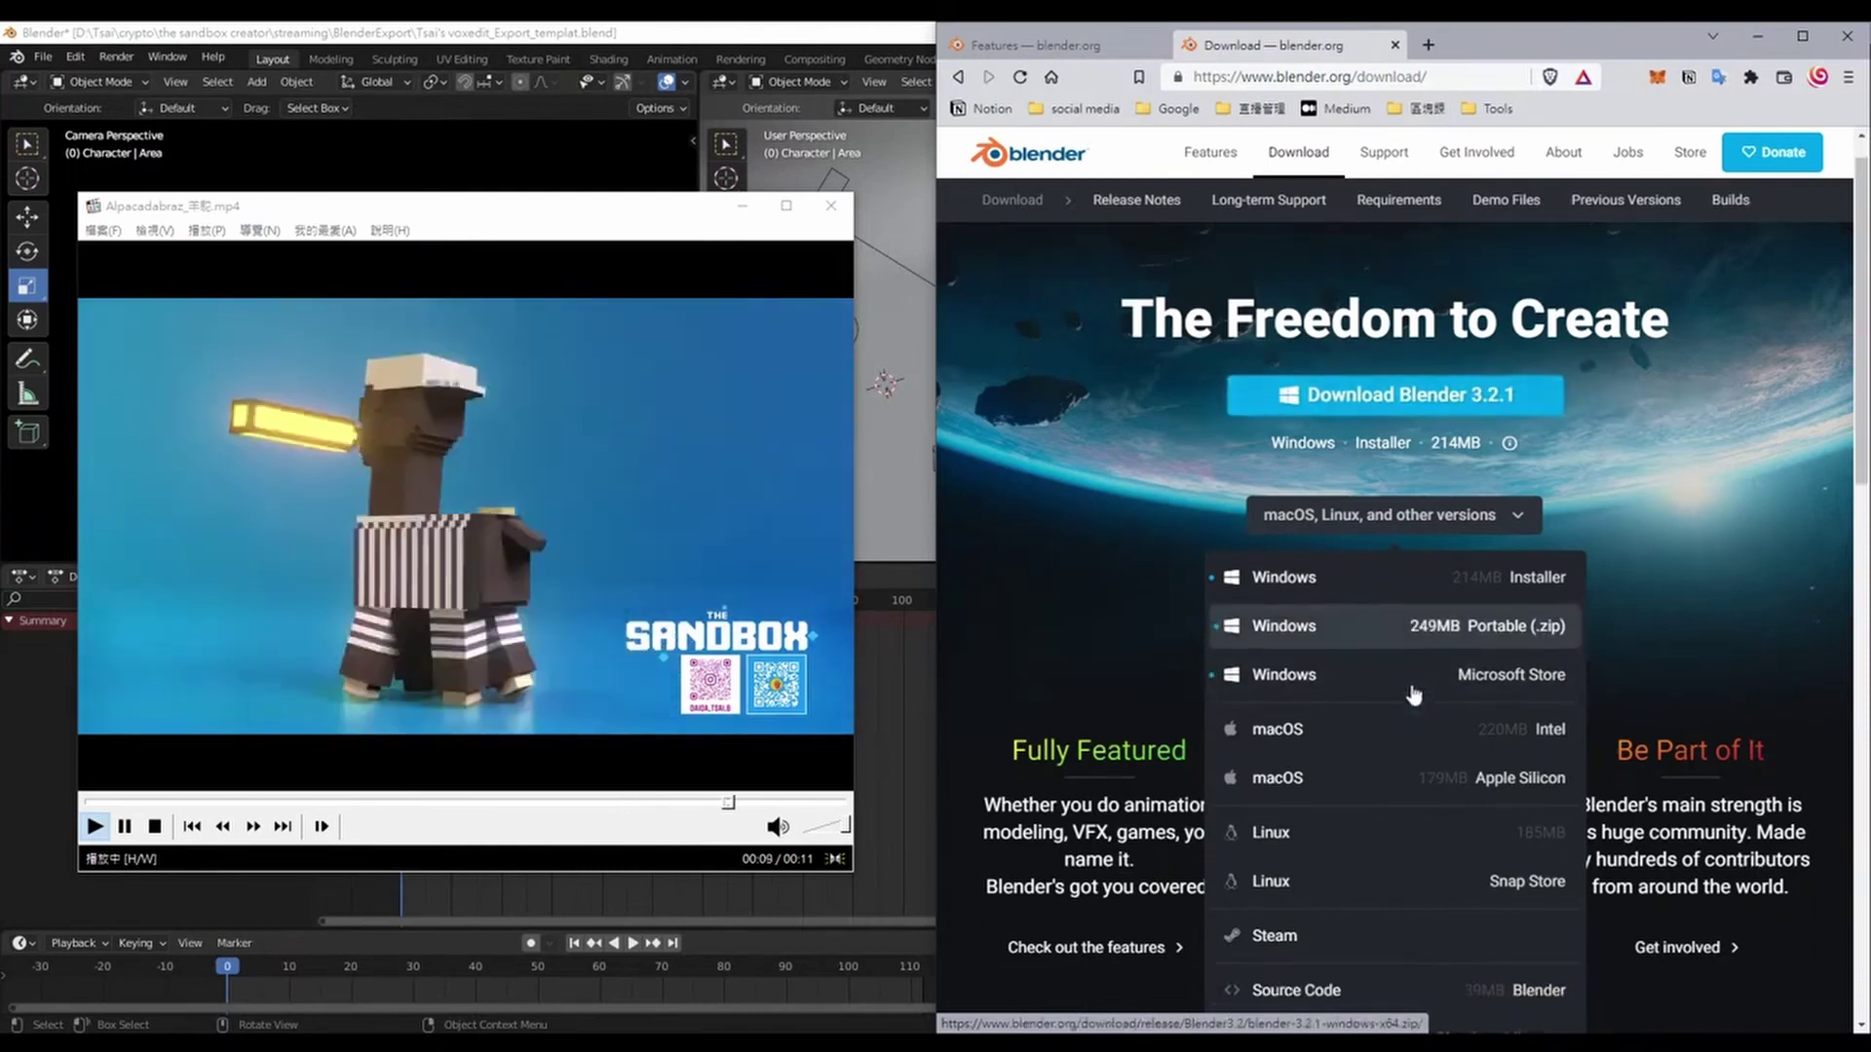
scroll(1414, 694, "down", 1)
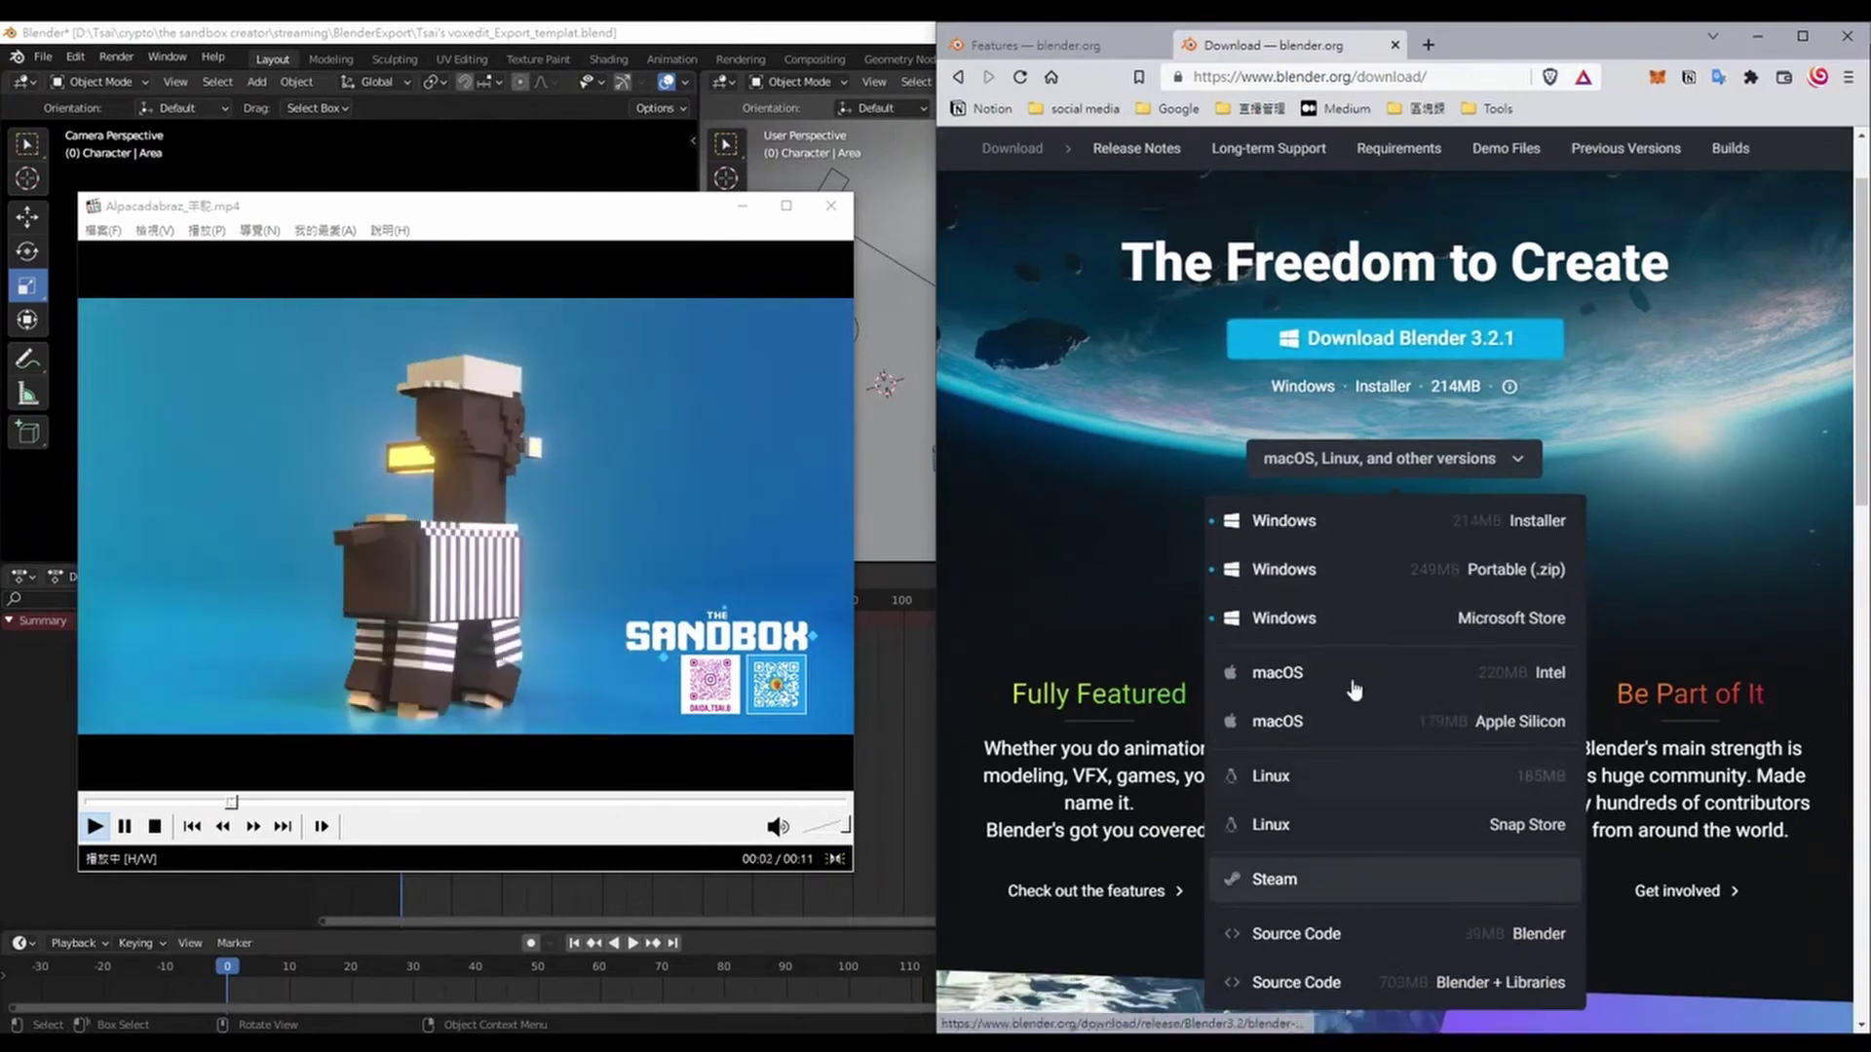
left_click(1395, 45)
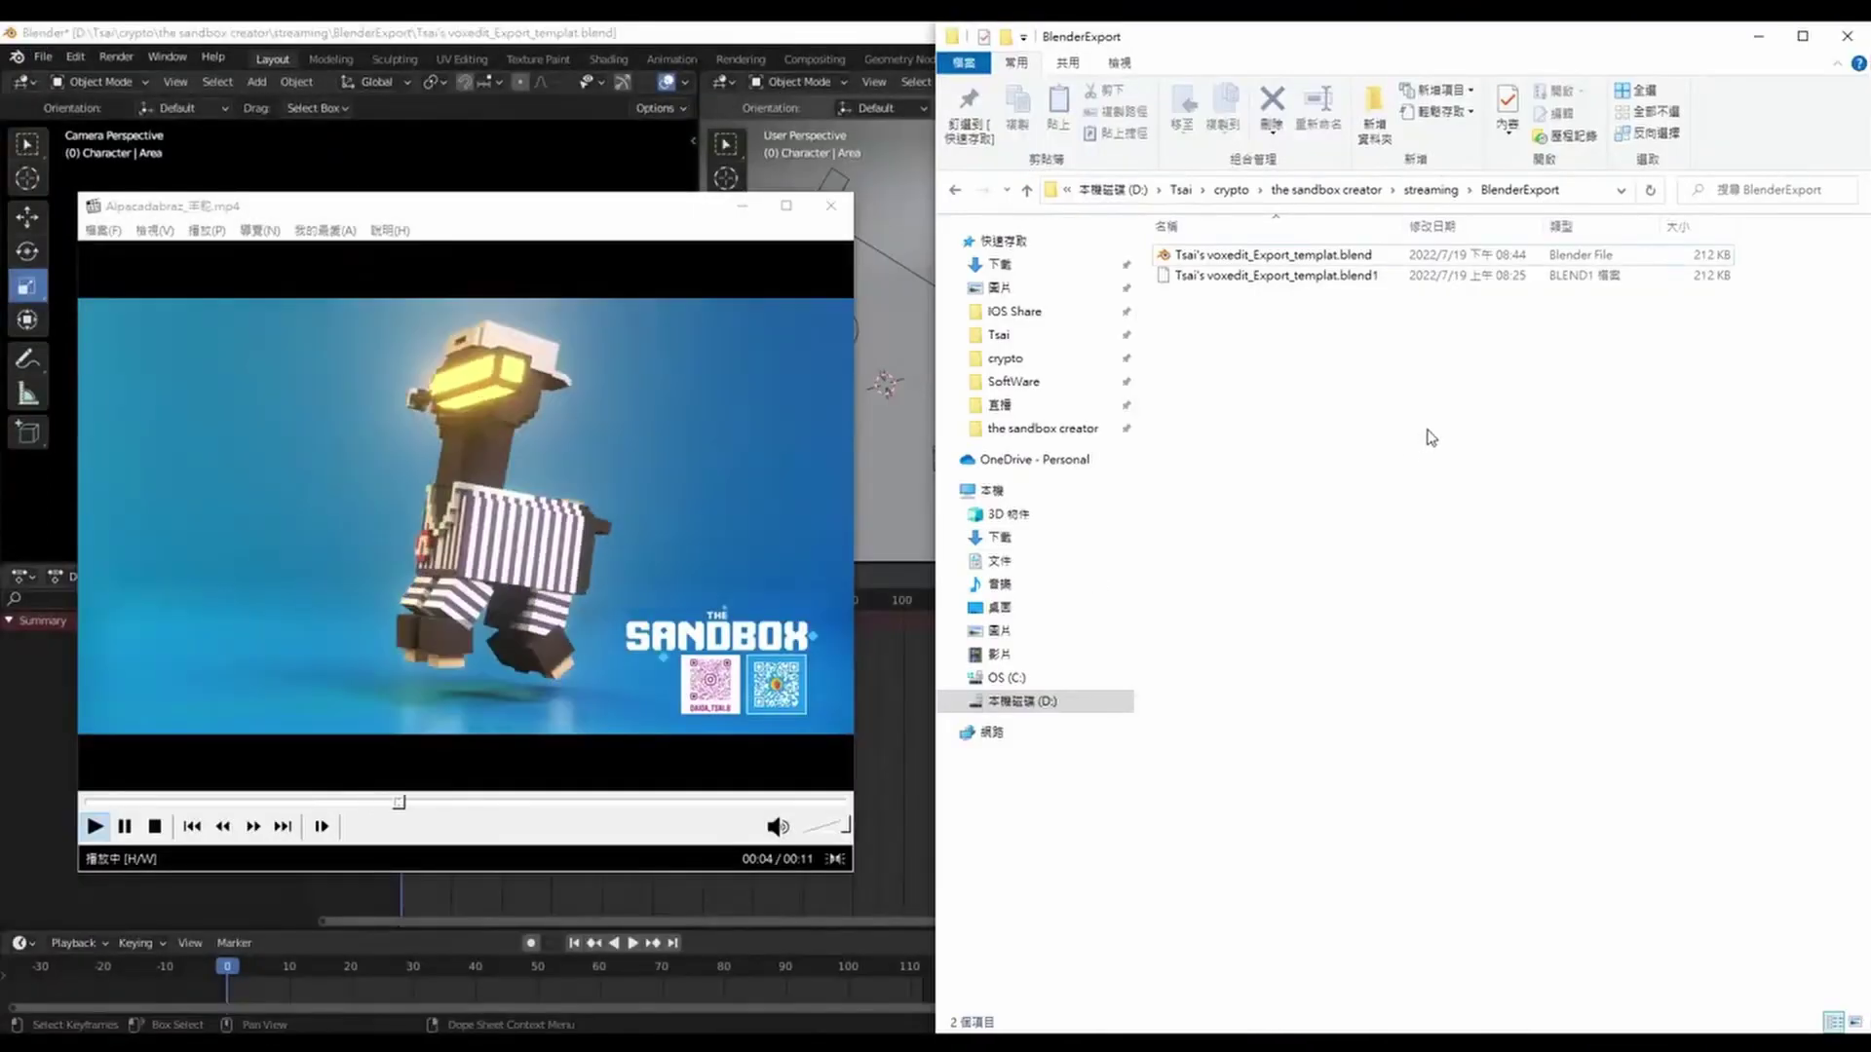
Select the voxedit export template .blend in BlenderExport and bring Blender to the front
left_click(1306, 256)
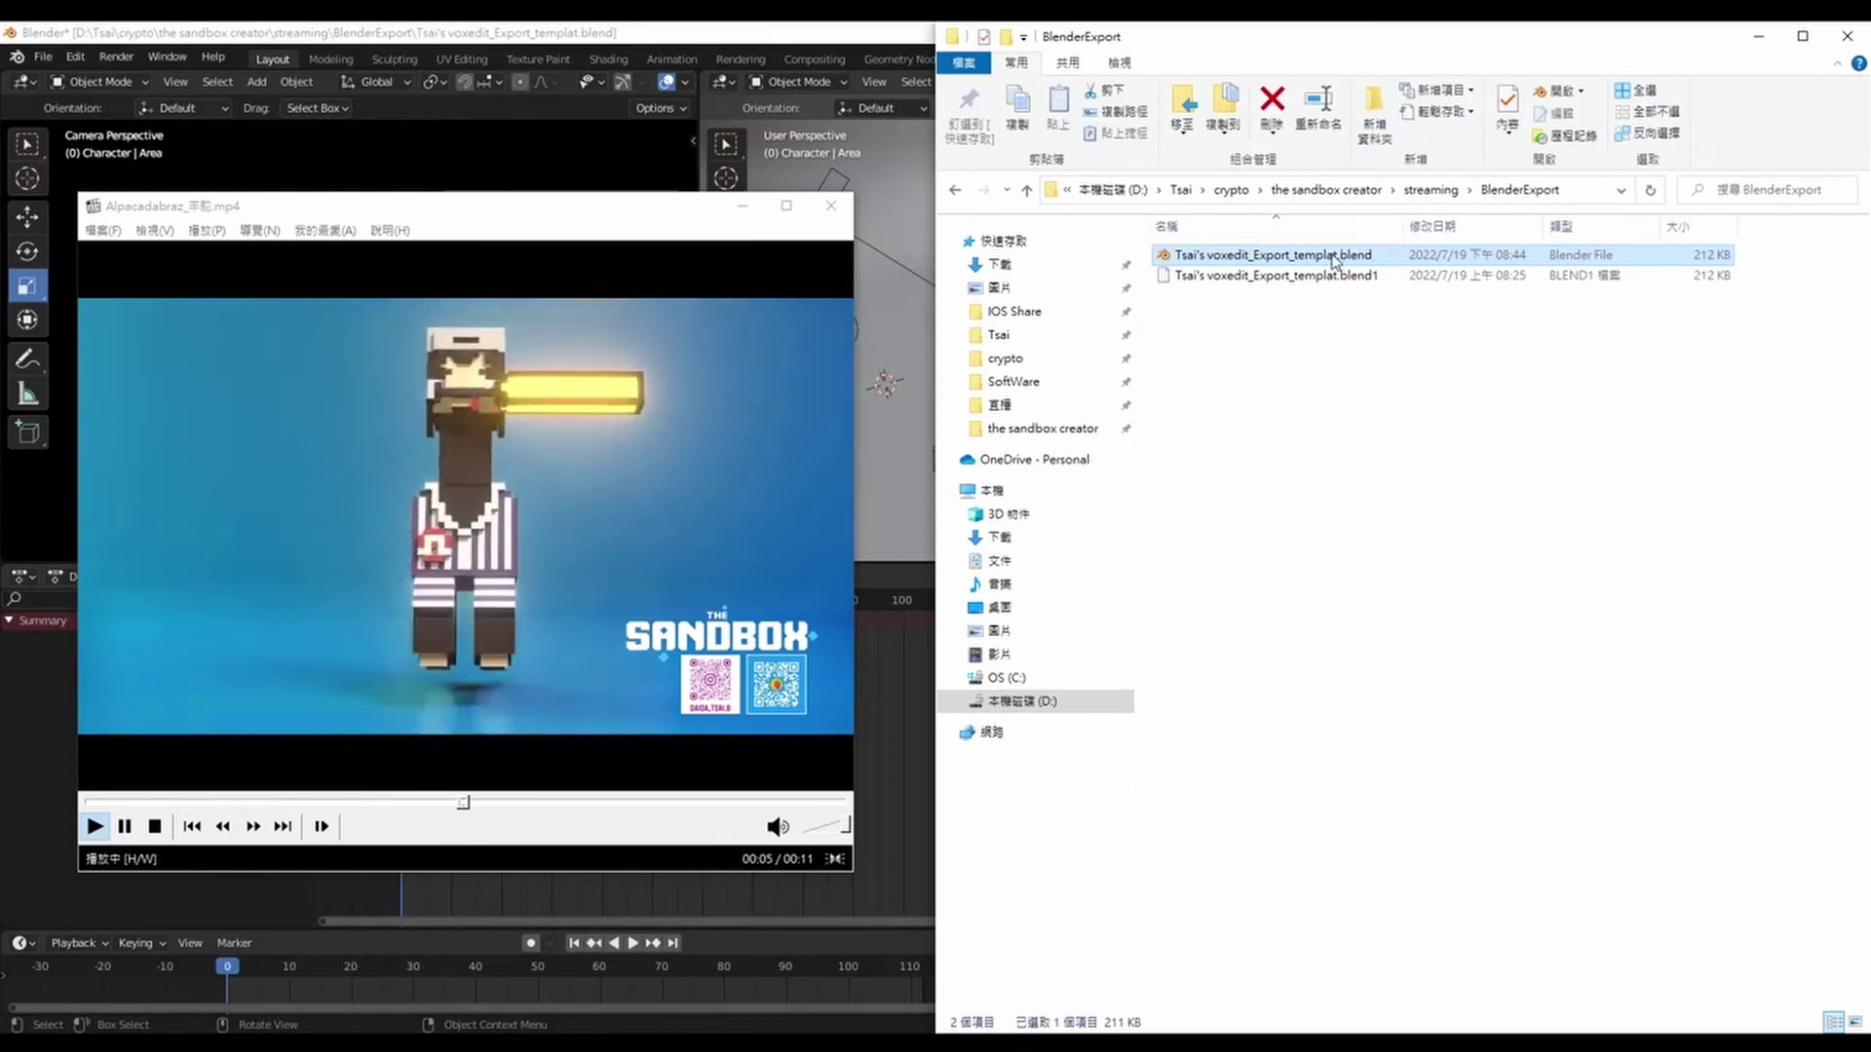
left_click(774, 45)
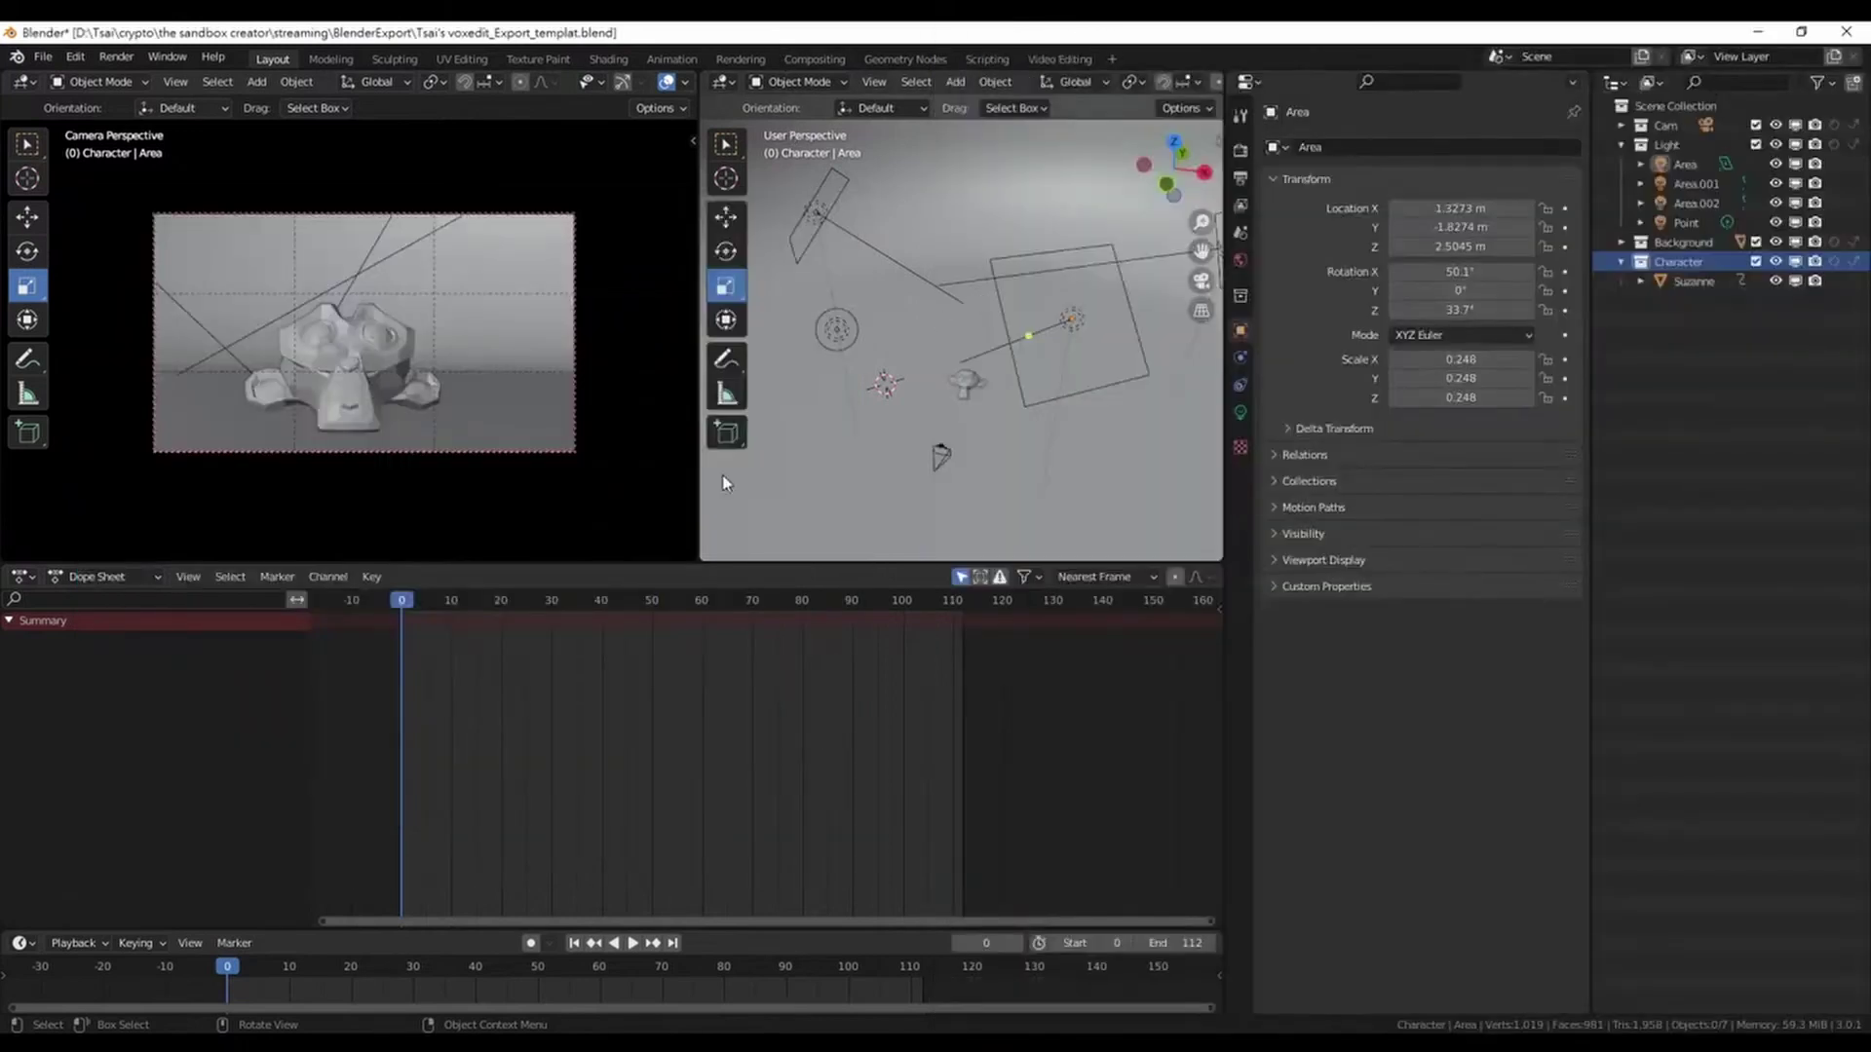
Close the Media Player Classic video and switch to the VoxEdit mouse project
right_click(443, 1043)
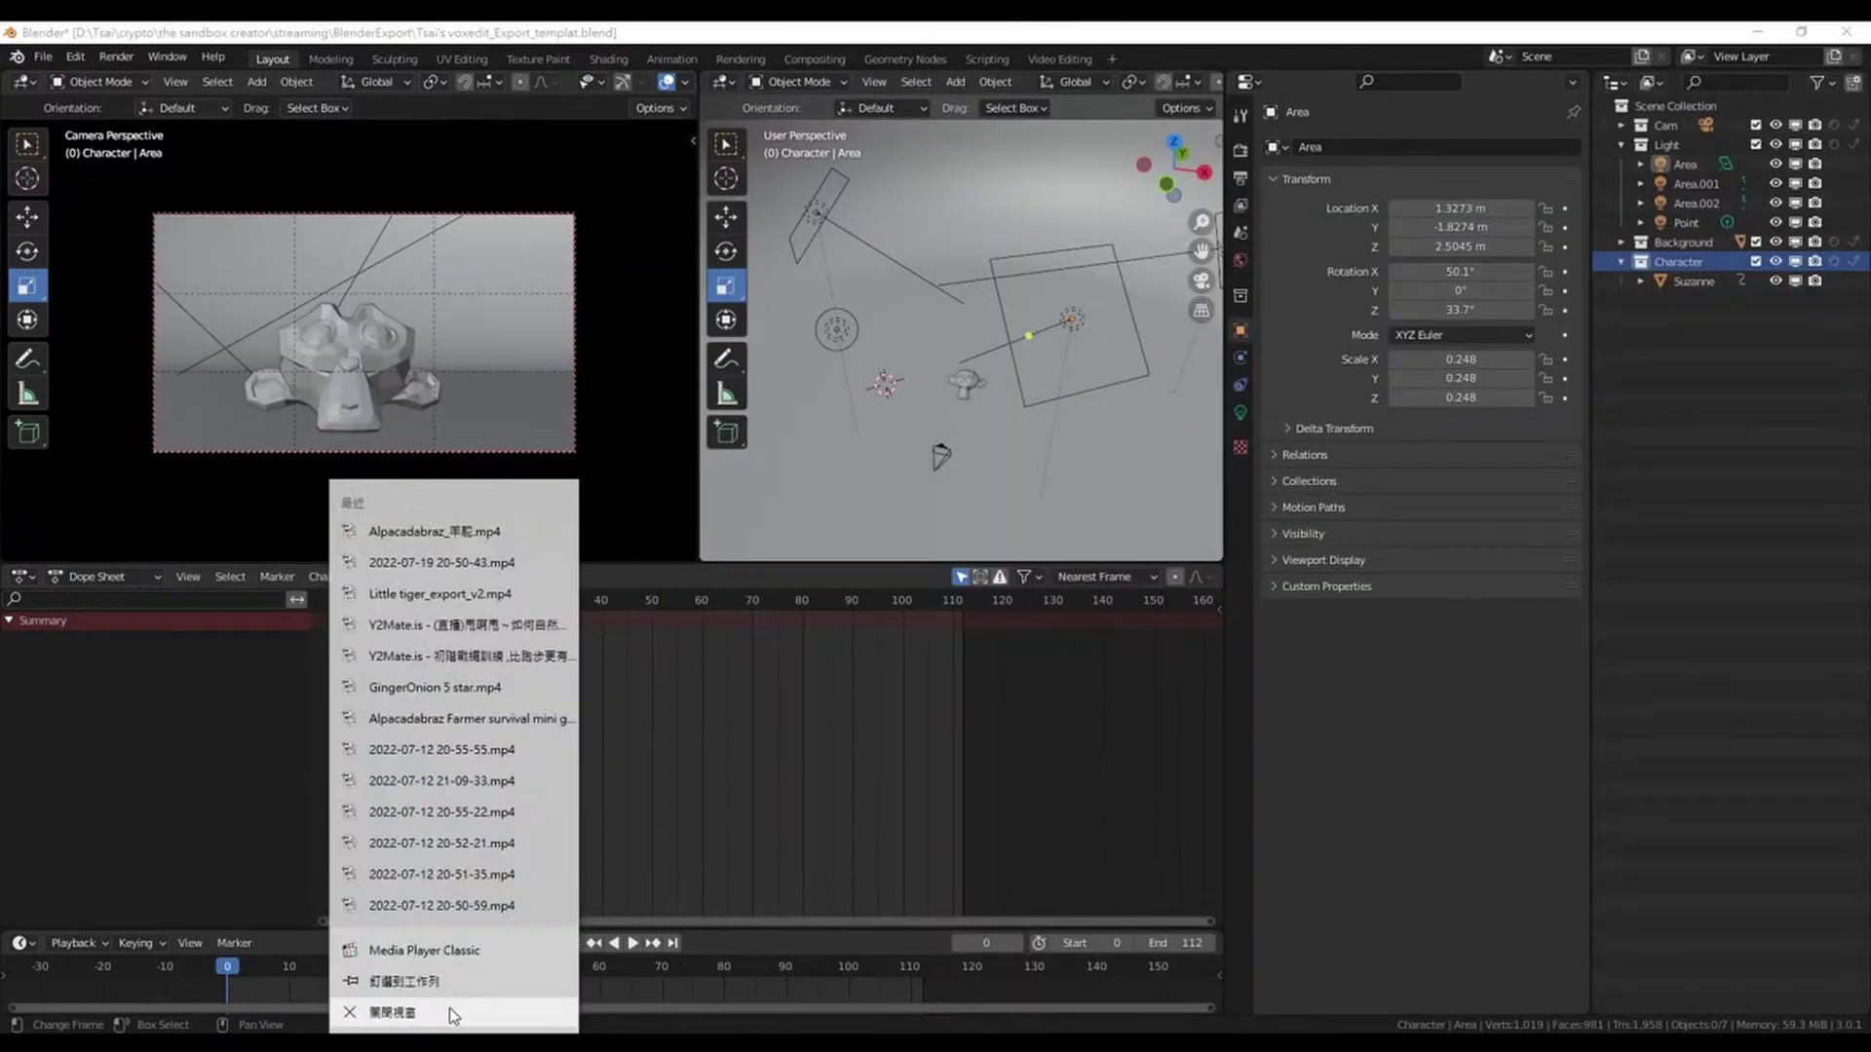
left_click(443, 1013)
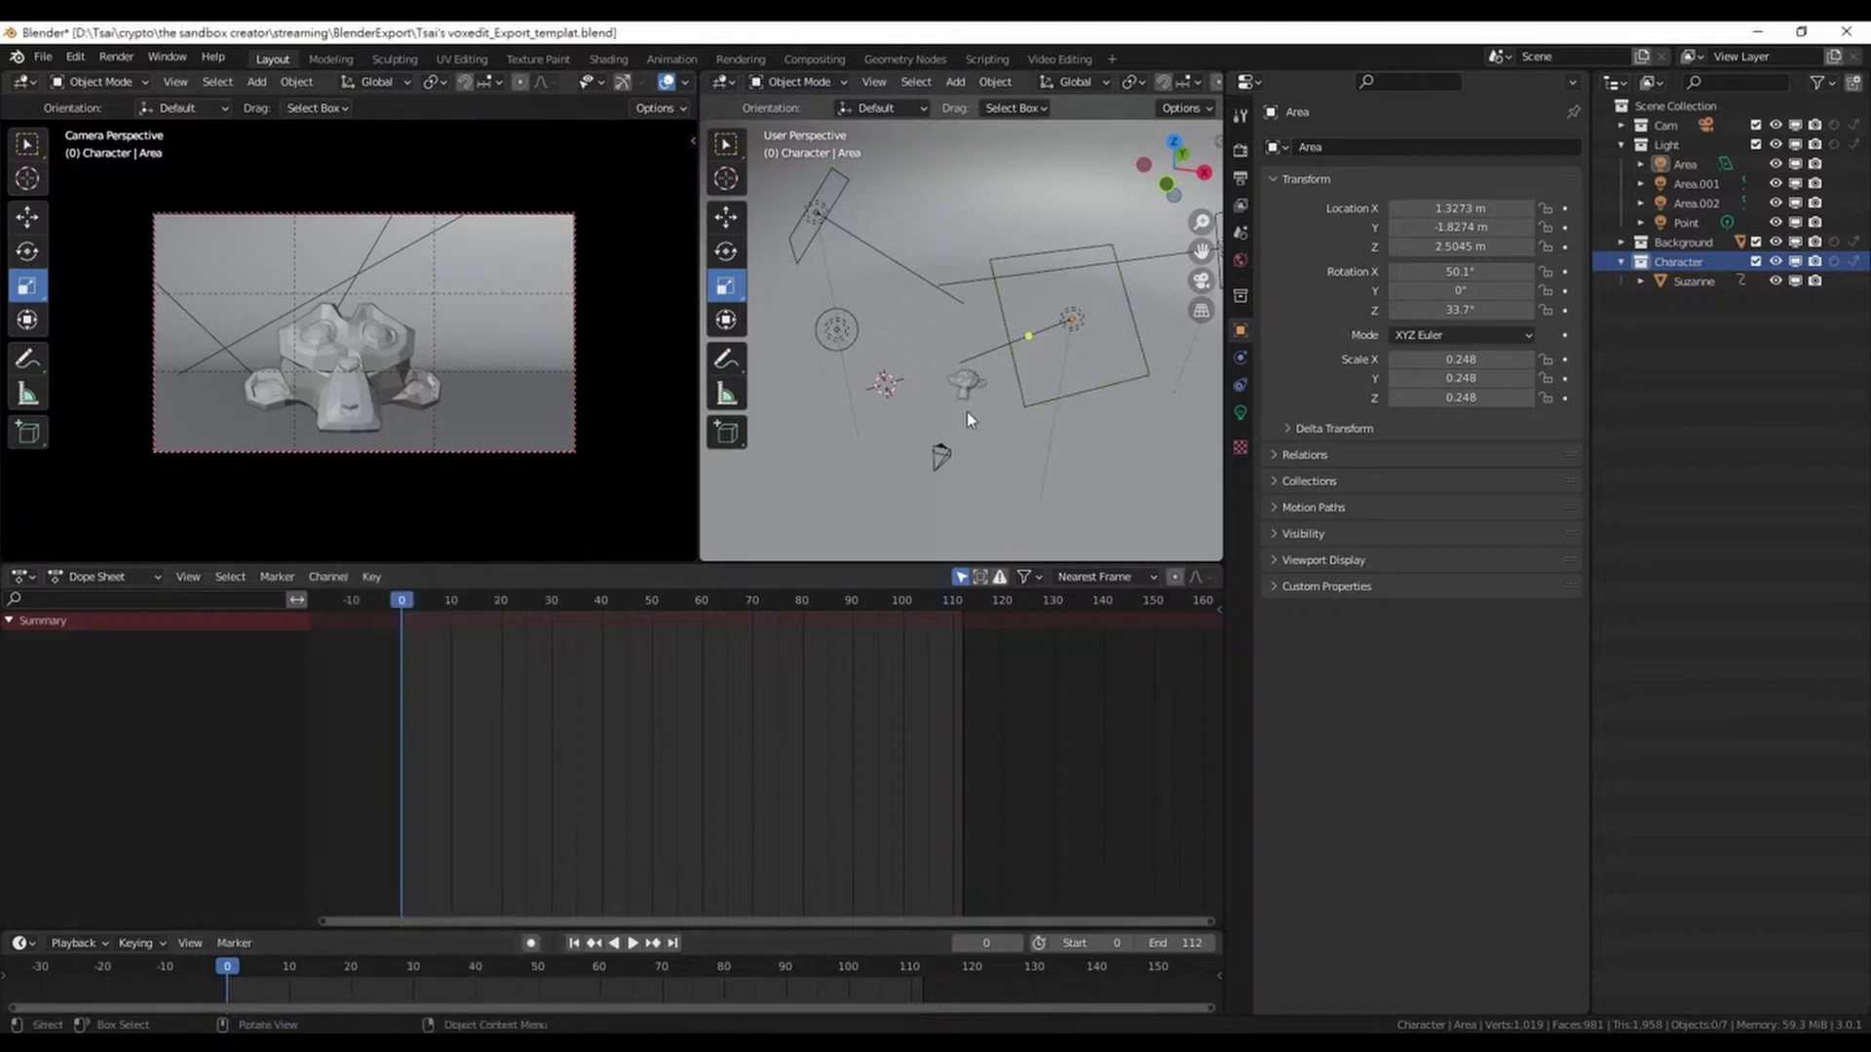
mouse_move(967, 413)
middle_mouse_down()
mouse_move(1009, 387)
mouse_move(903, 454)
middle_mouse_up()
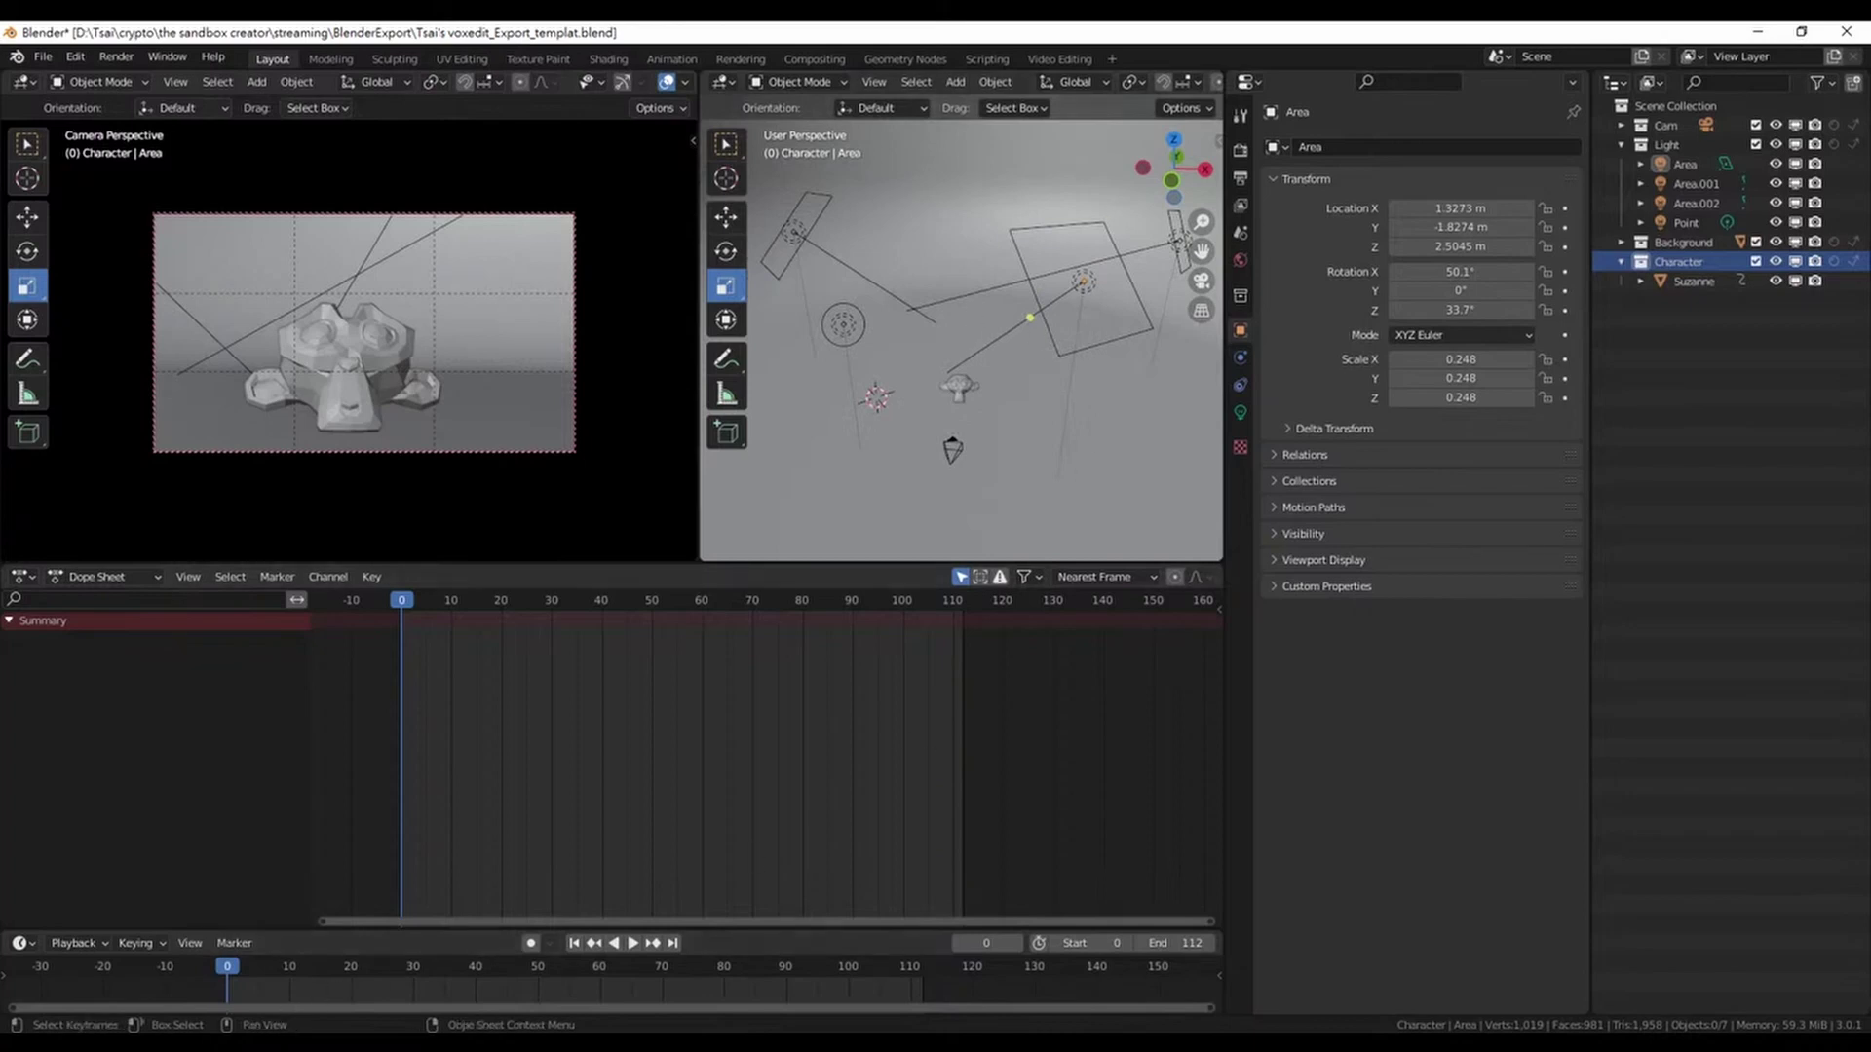
left_click(264, 969)
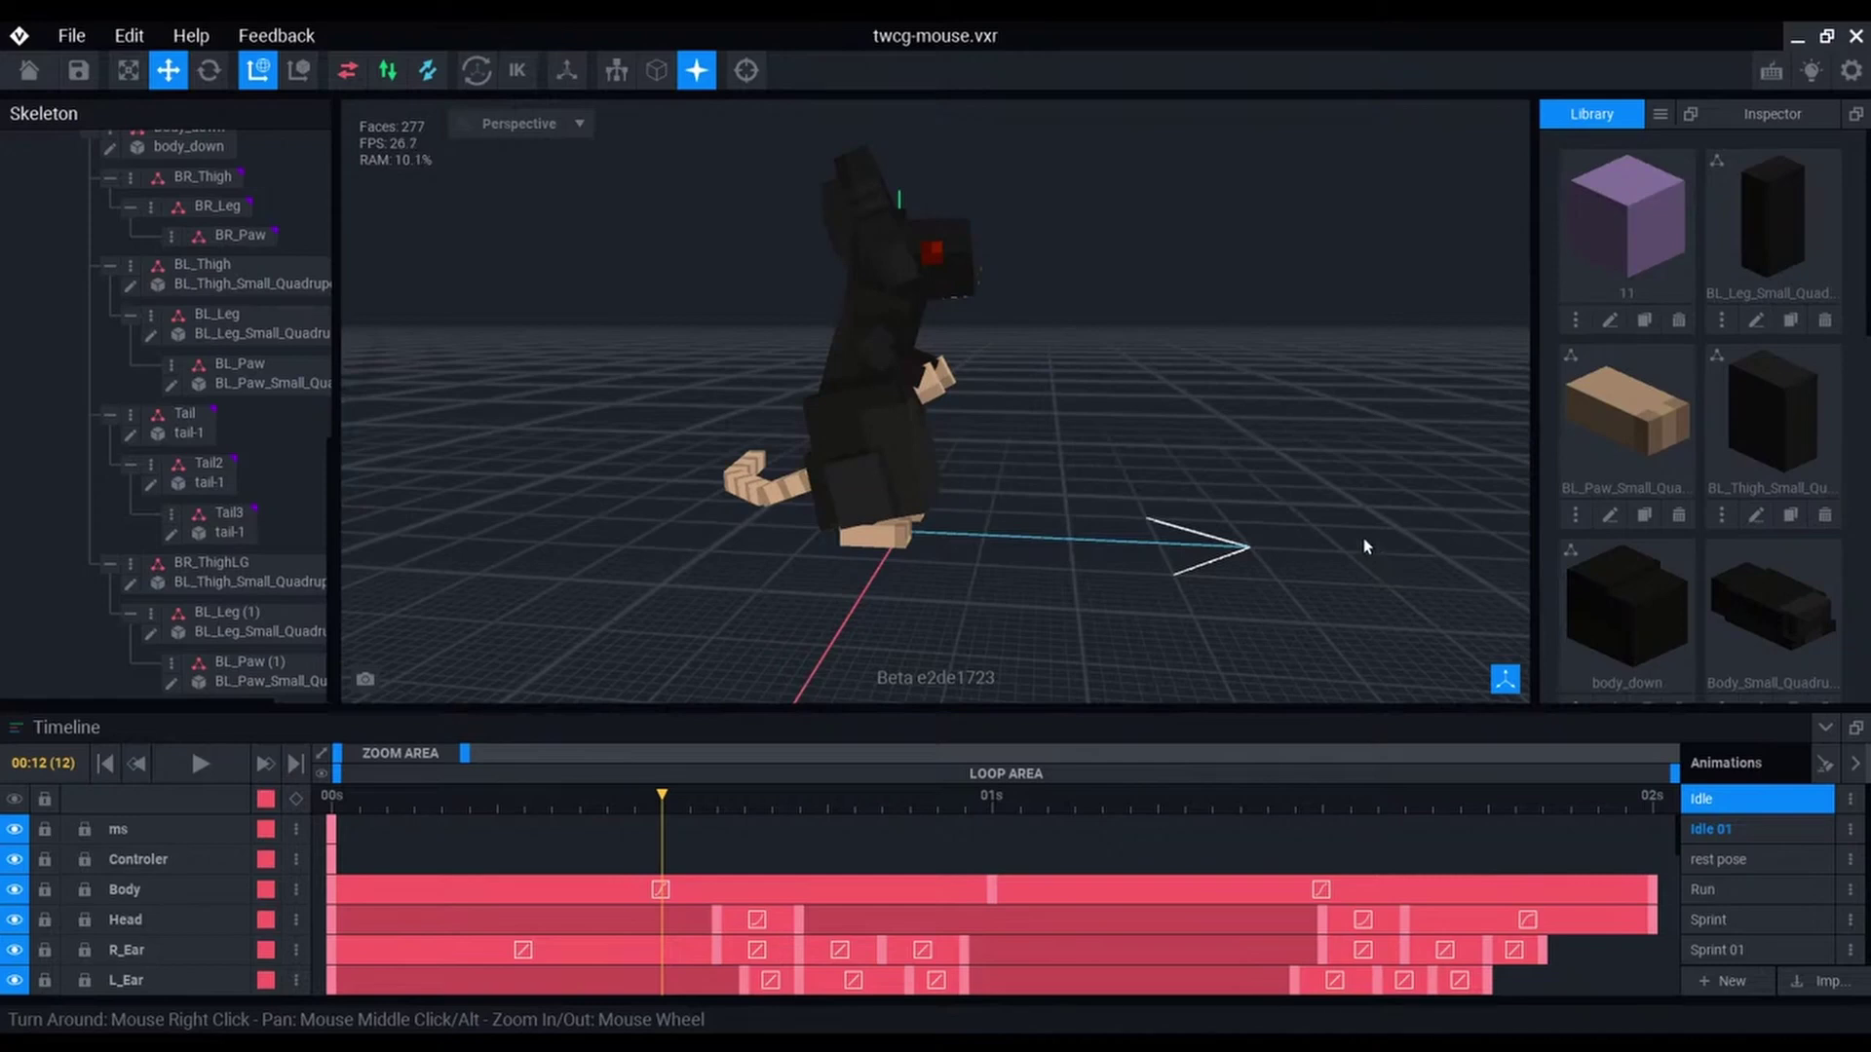
Preview the Sprint animation, settle on Idle 01, and bring up the export formats
left_click(1746, 834)
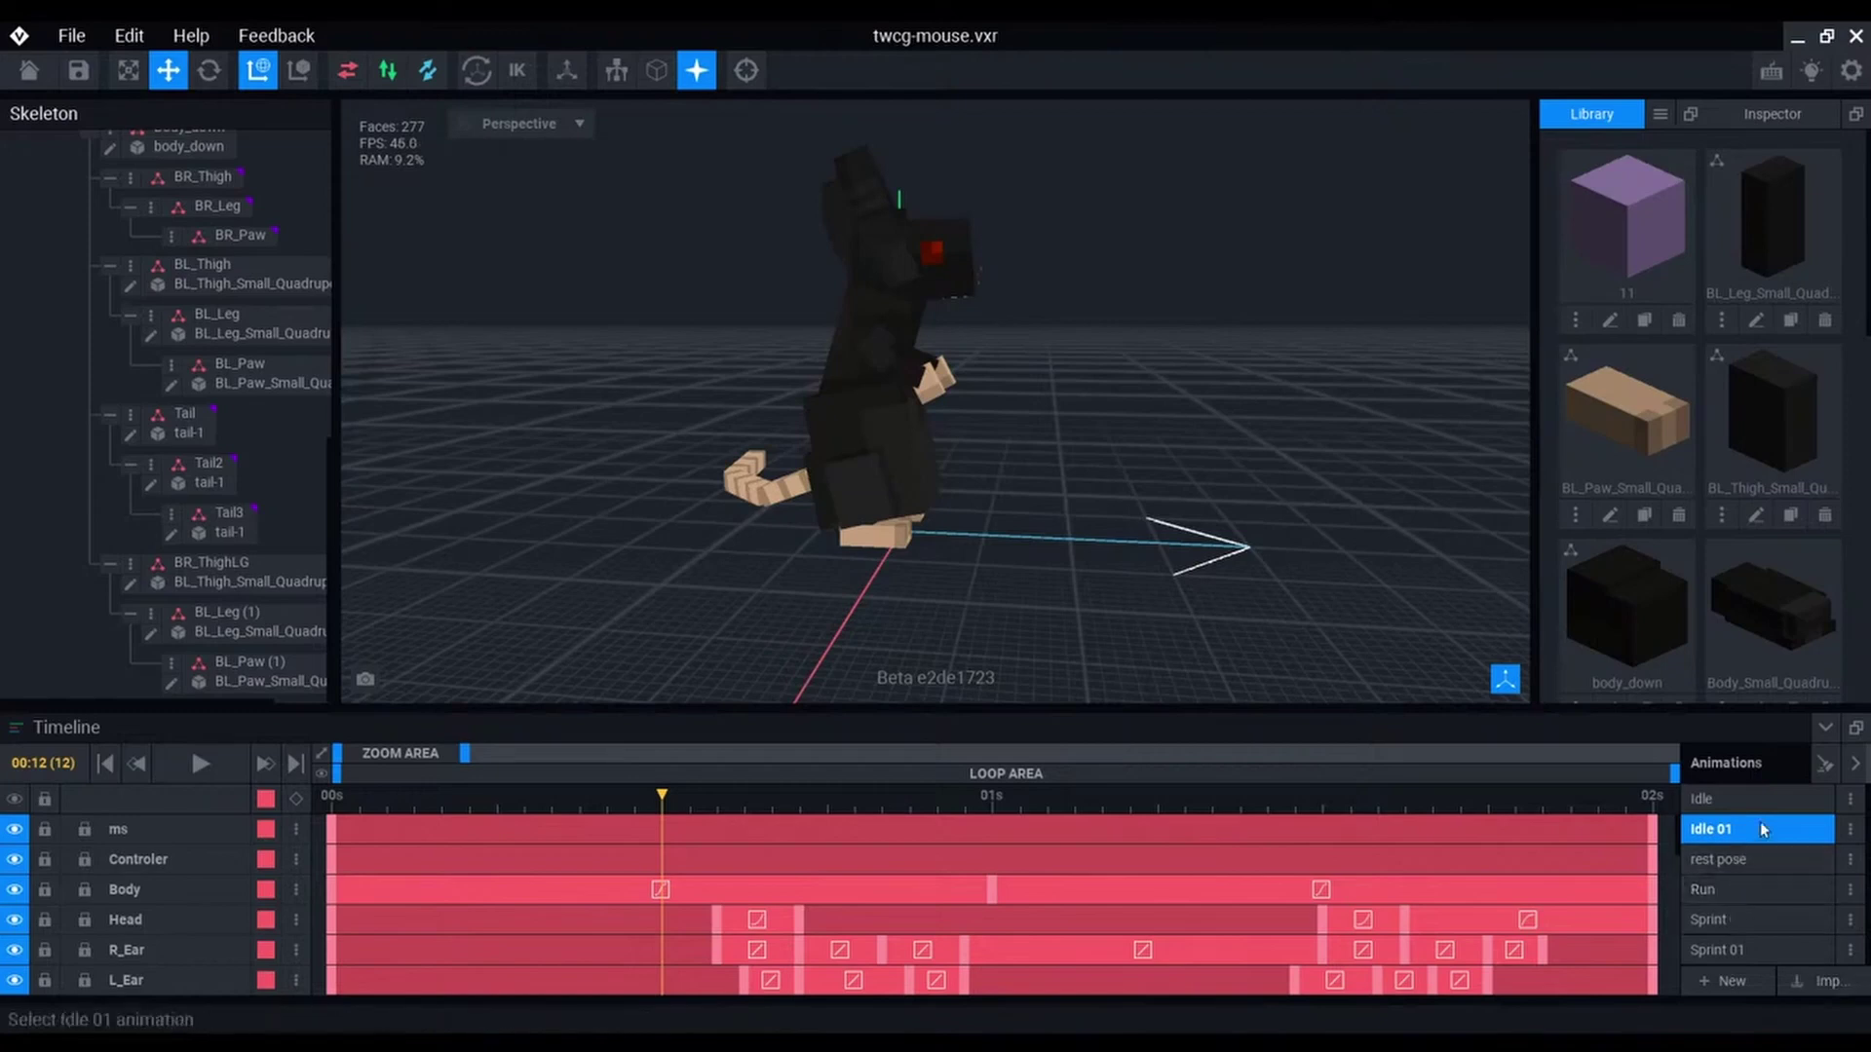
left_click(1767, 926)
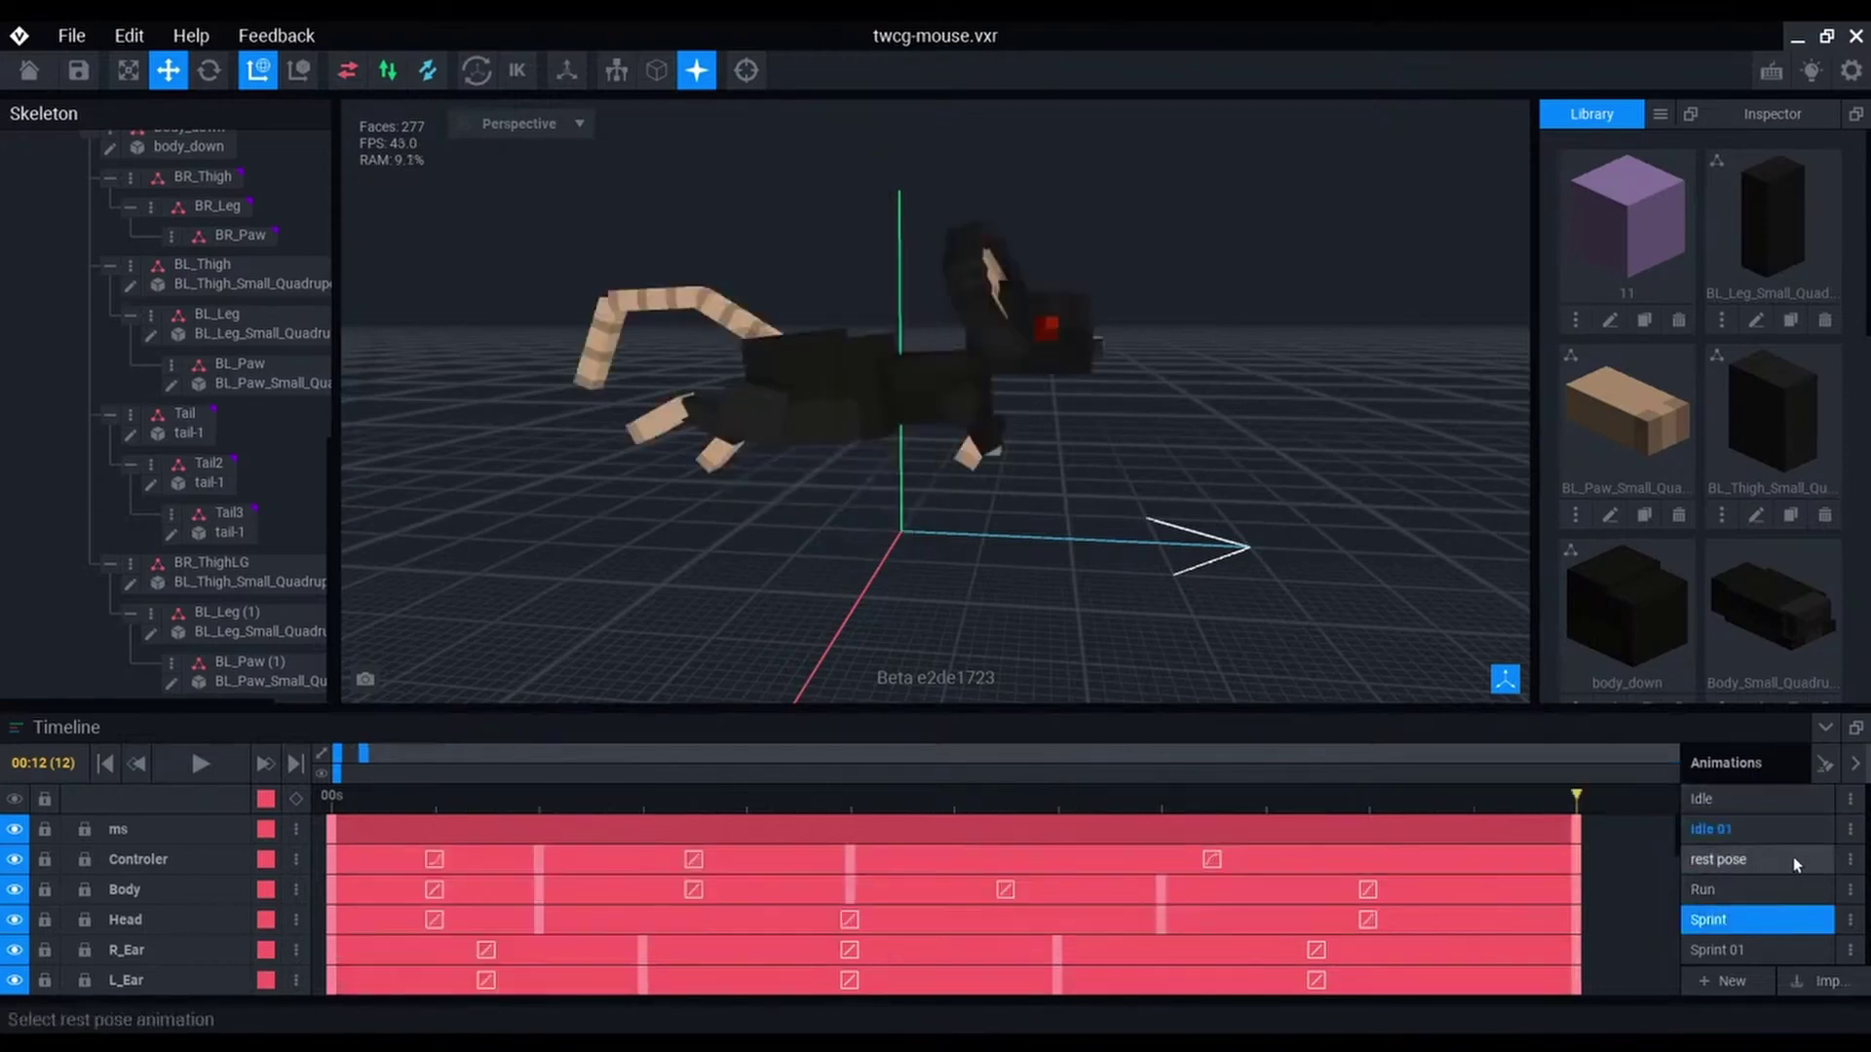
left_click(1851, 831)
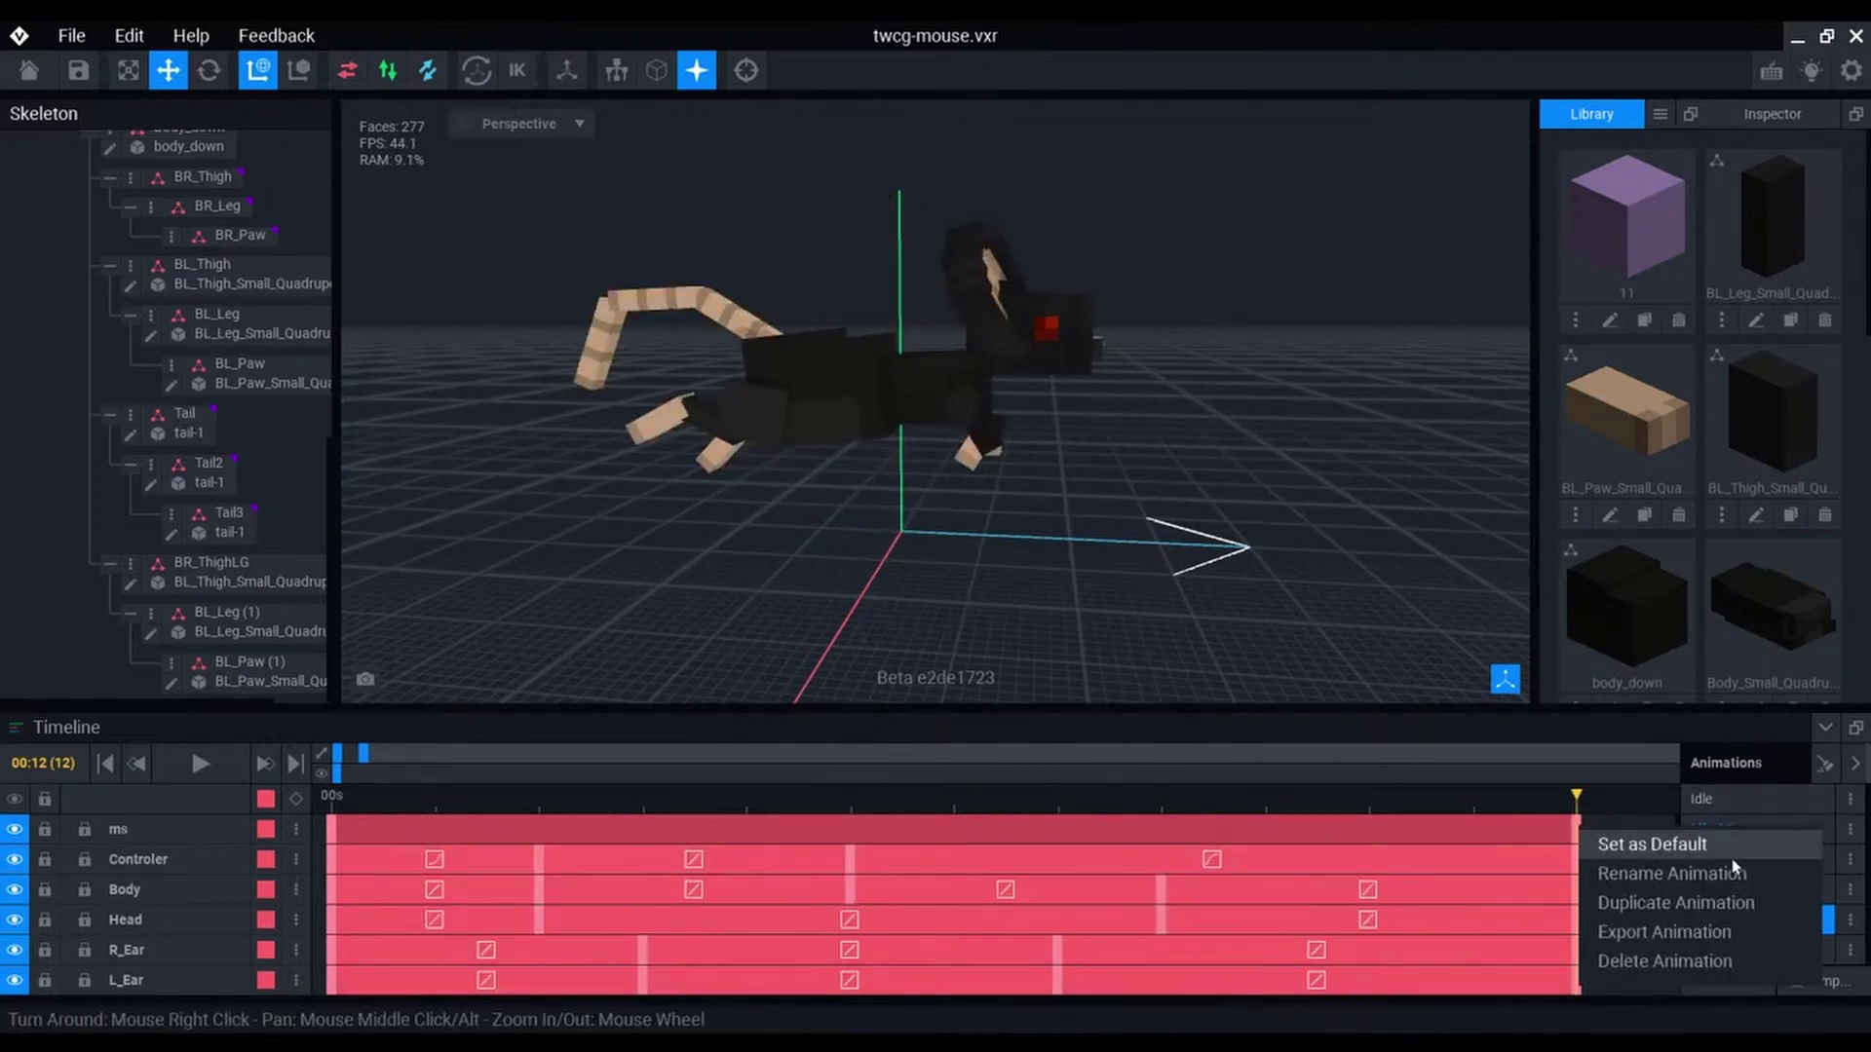
left_click(1584, 791)
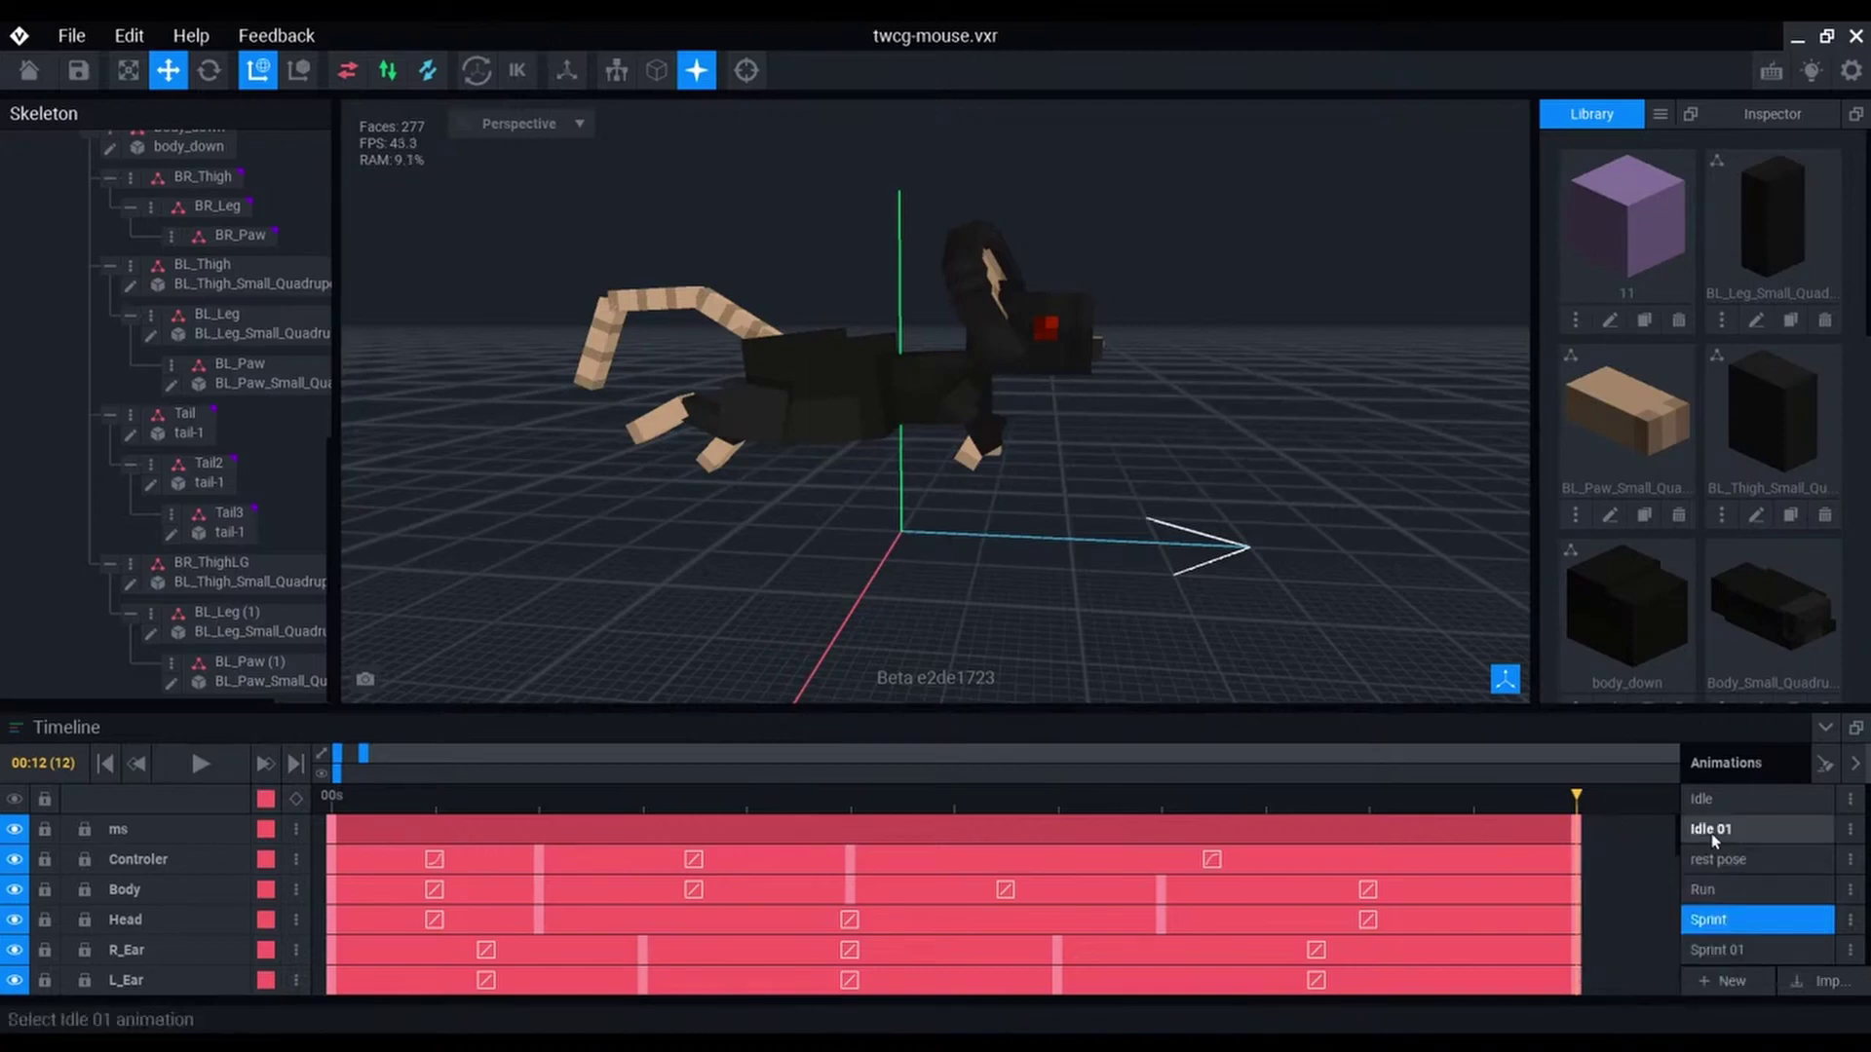
left_click(1762, 829)
left_click(1852, 833)
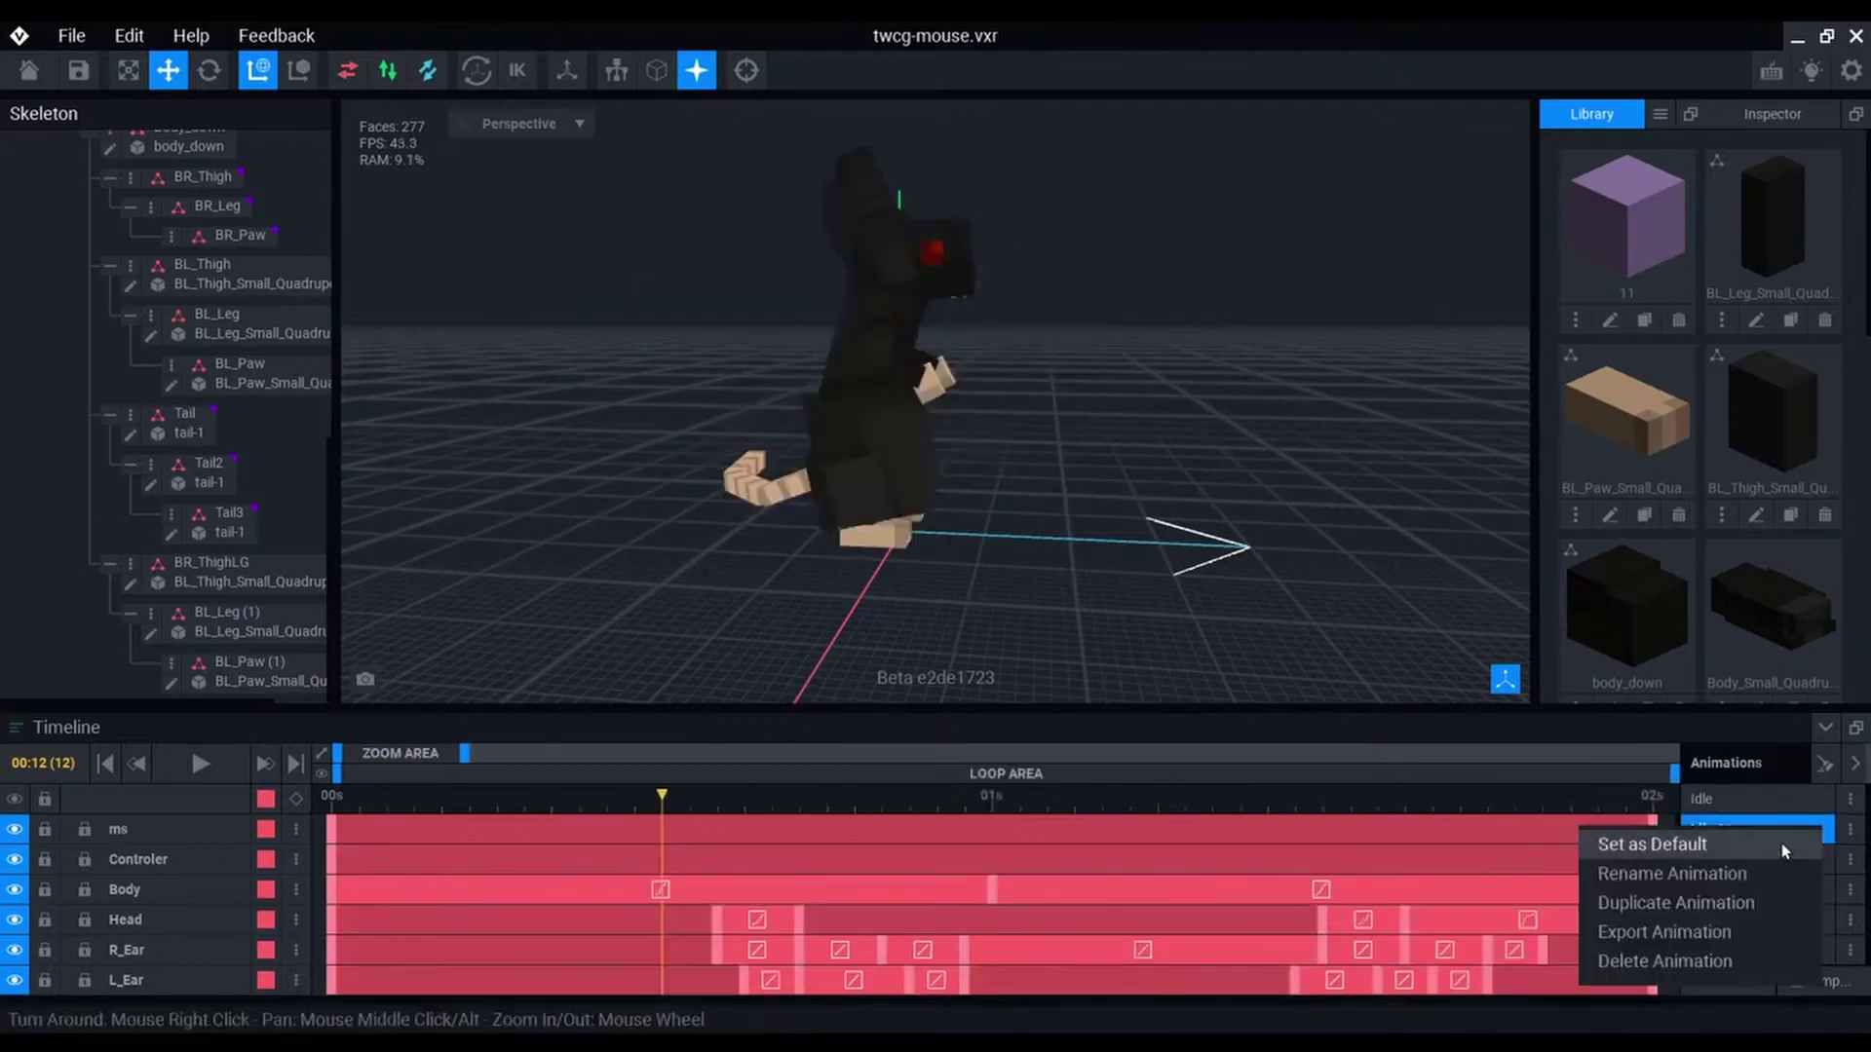
left_click(1782, 846)
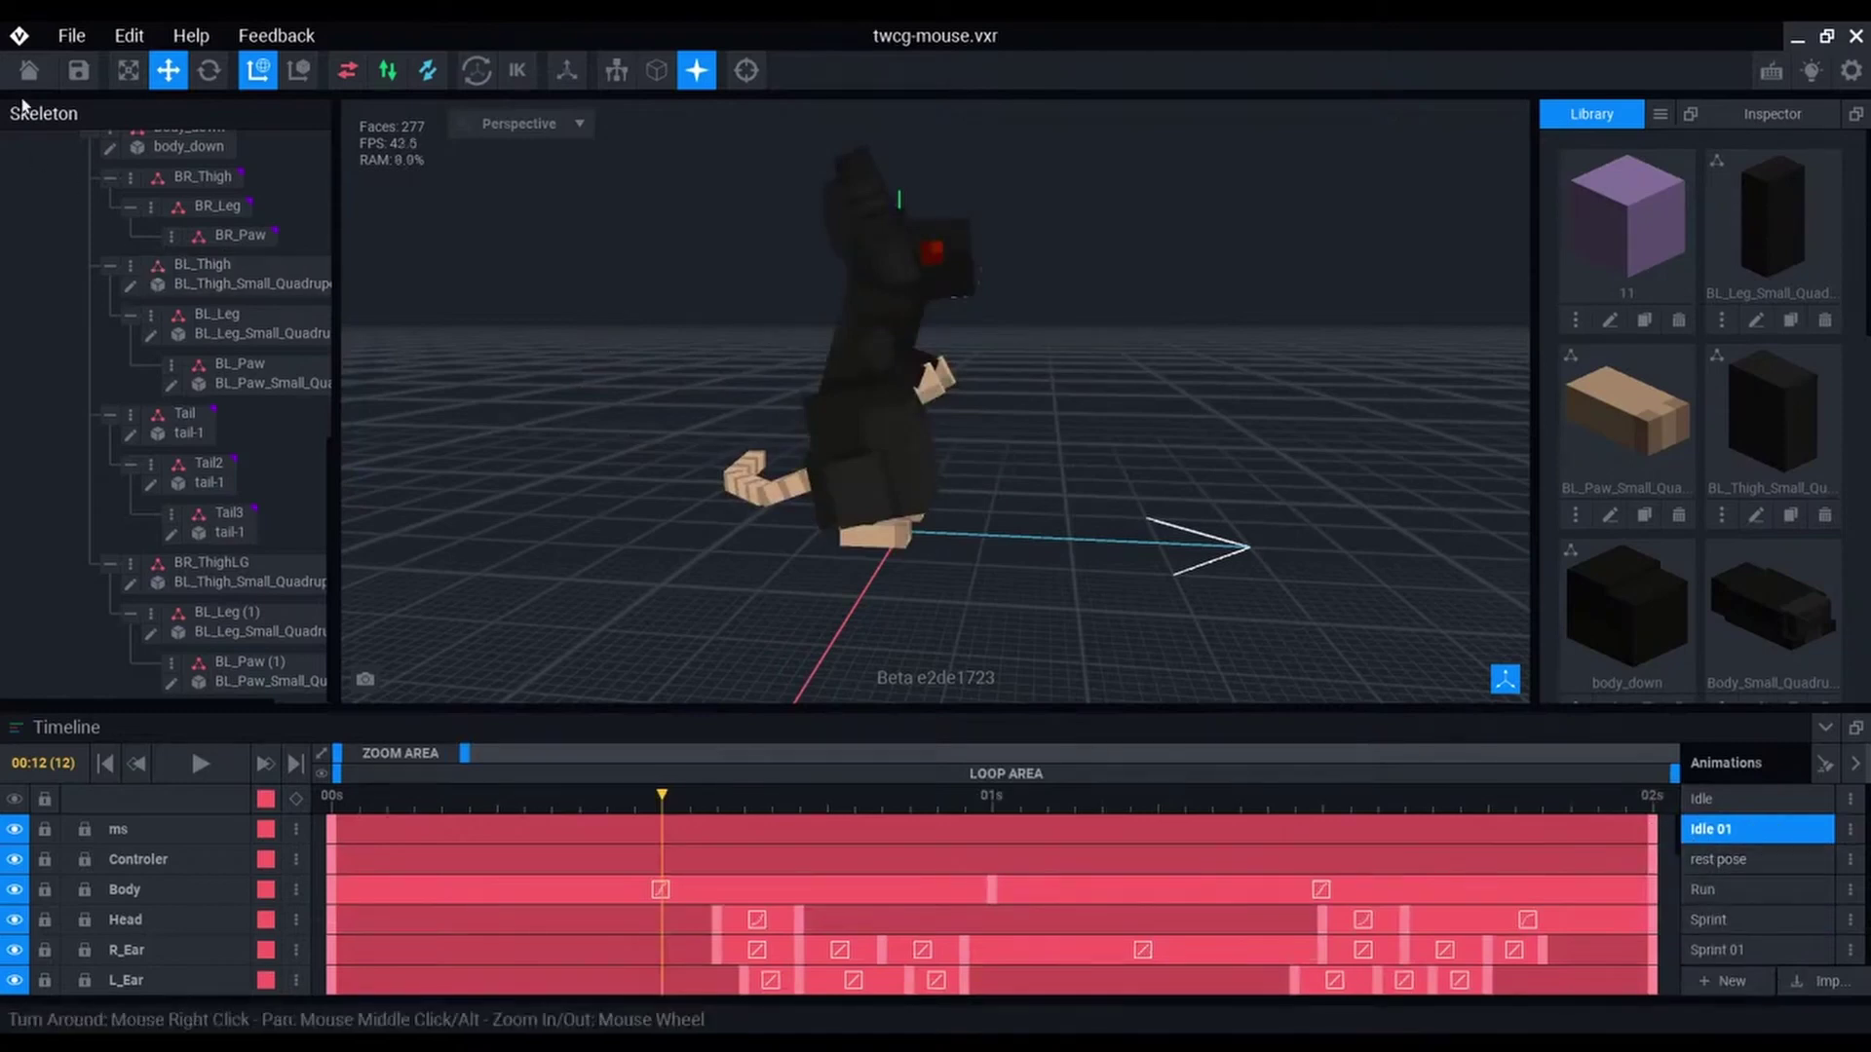
left_click(72, 35)
mouse_move(82, 167)
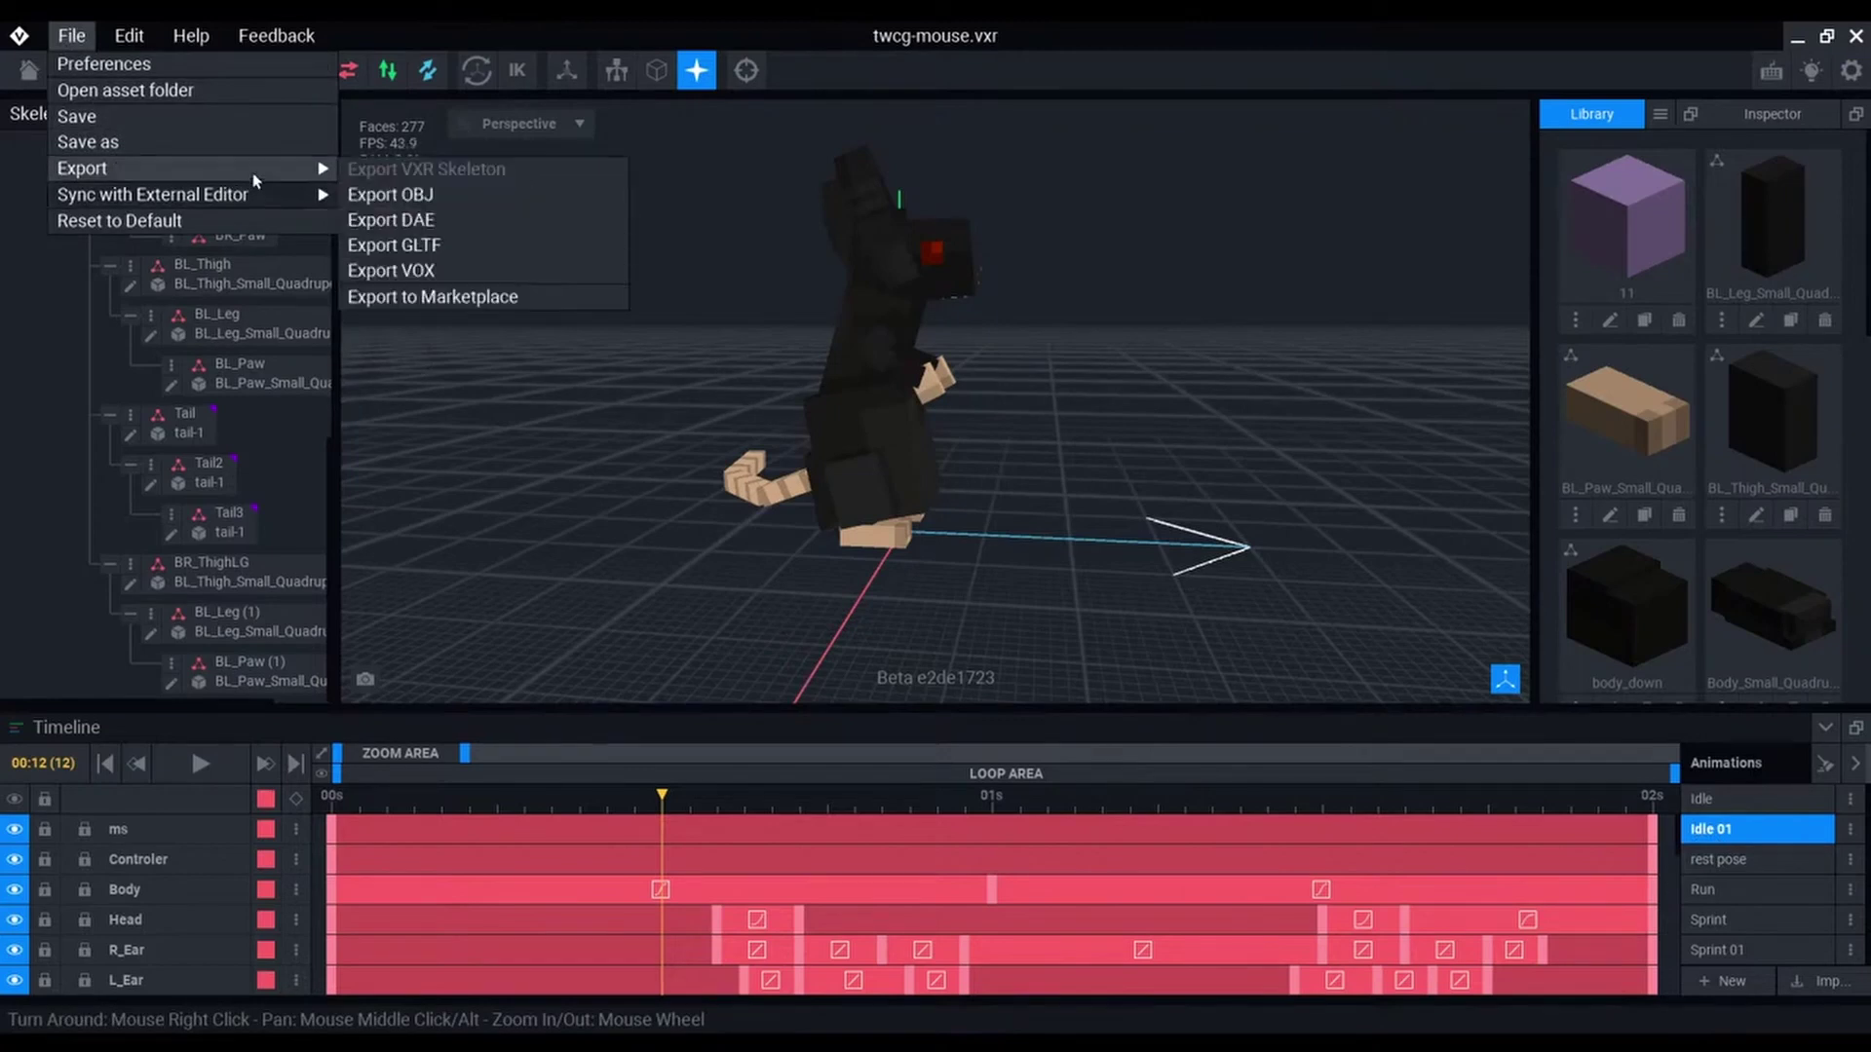
Export the mouse as 'Idle 01.gltf' into sandbox creator > streaming > BlenderExport
left_click(483, 246)
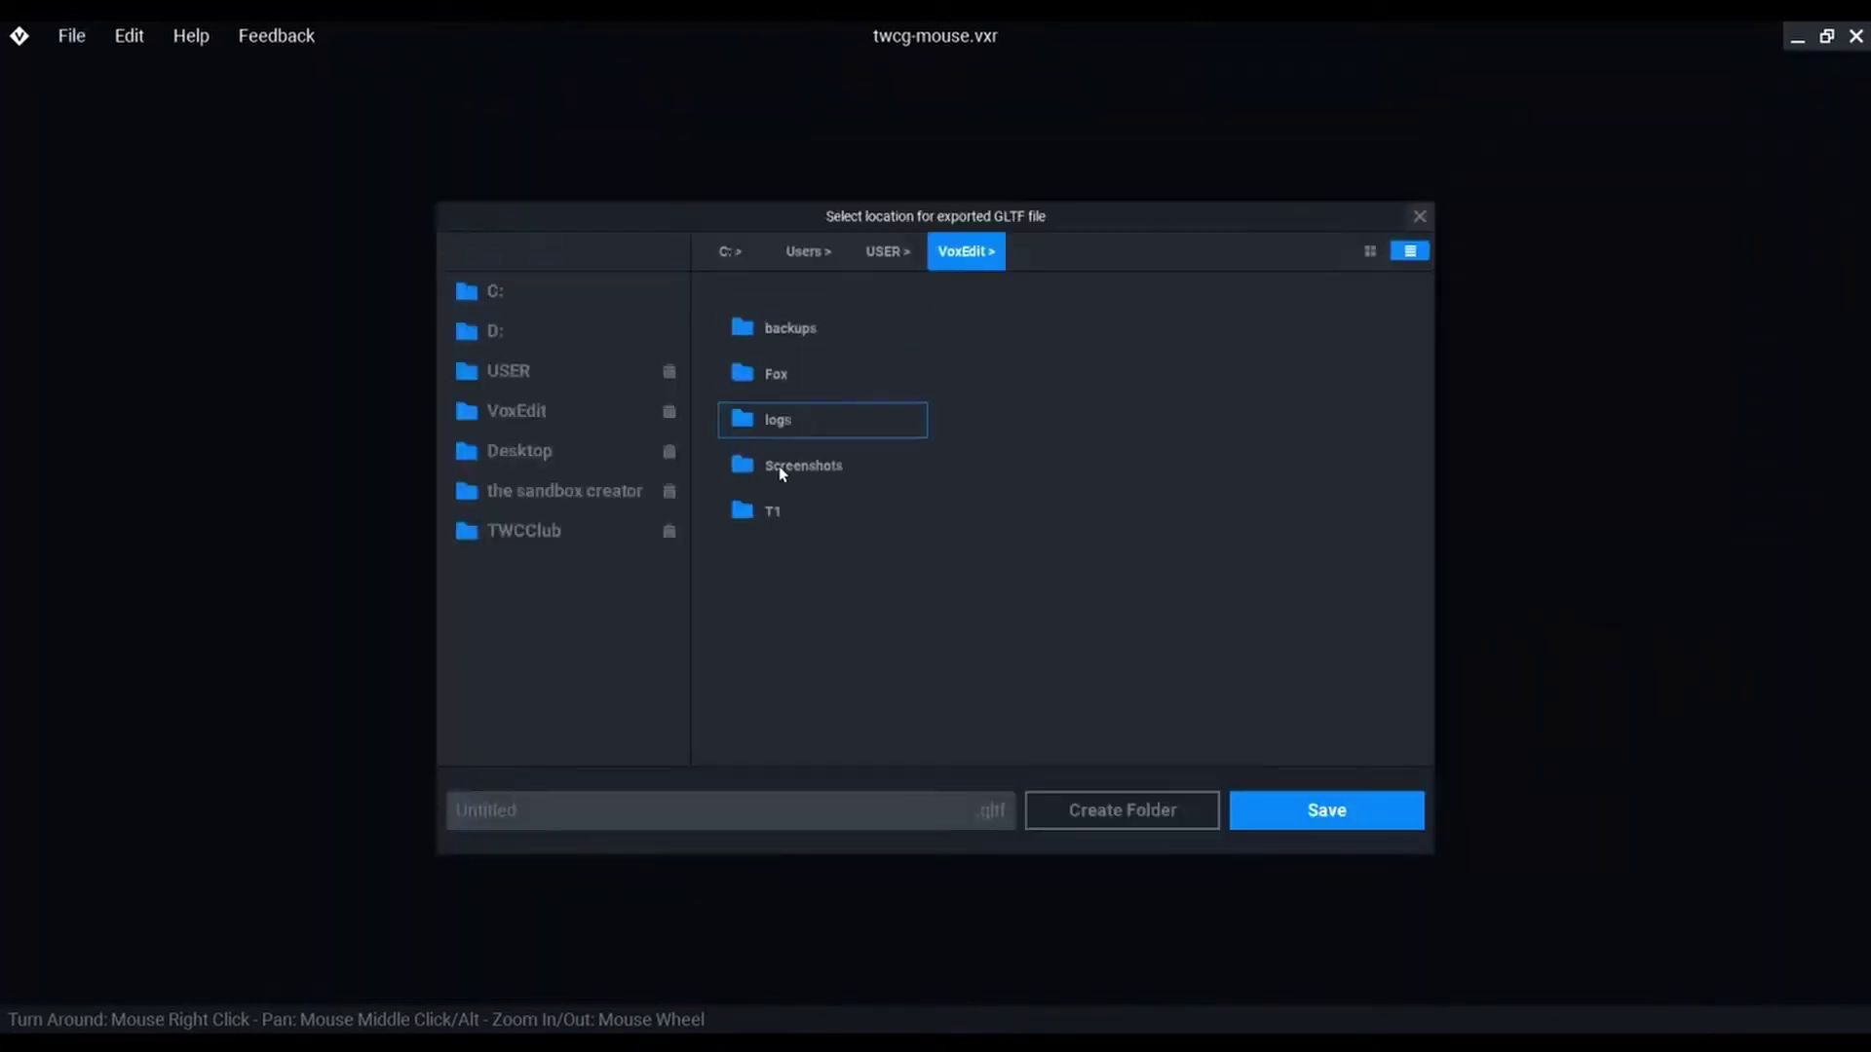
left_click(570, 502)
double_click(810, 405)
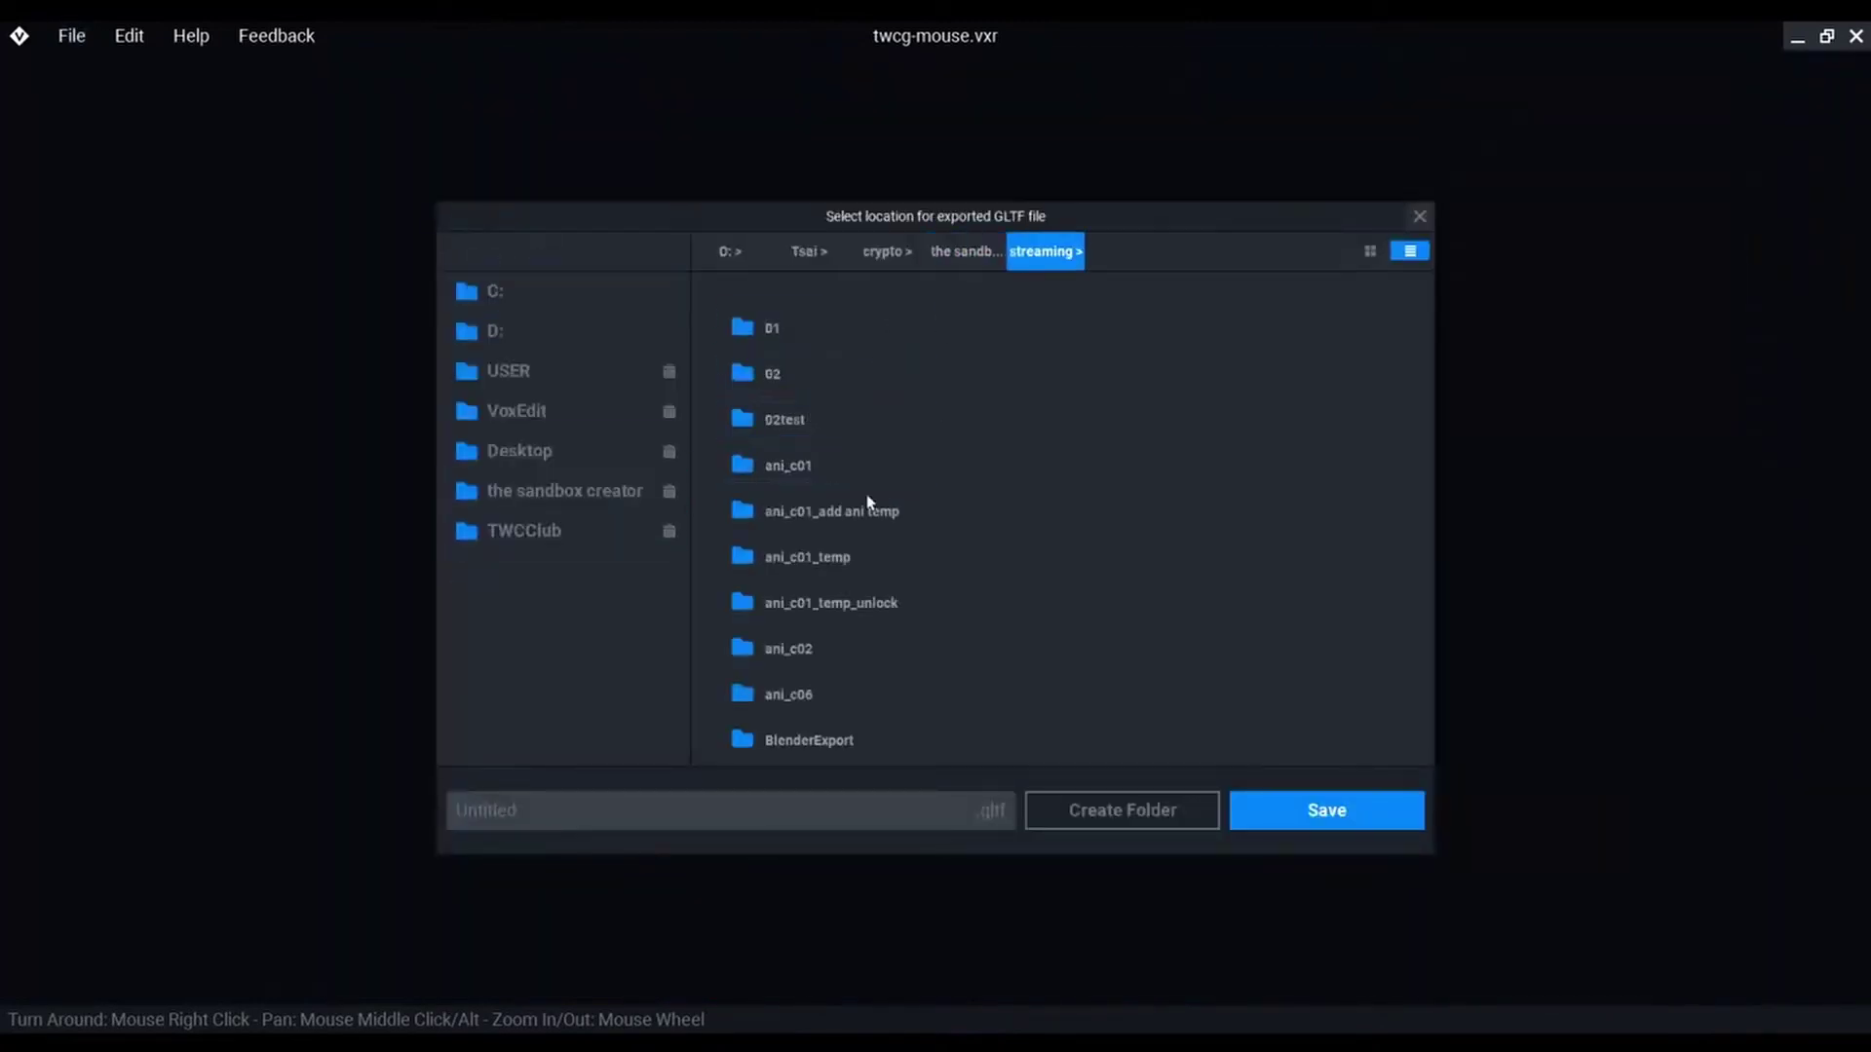
scroll(838, 723, "down", 1)
double_click(862, 694)
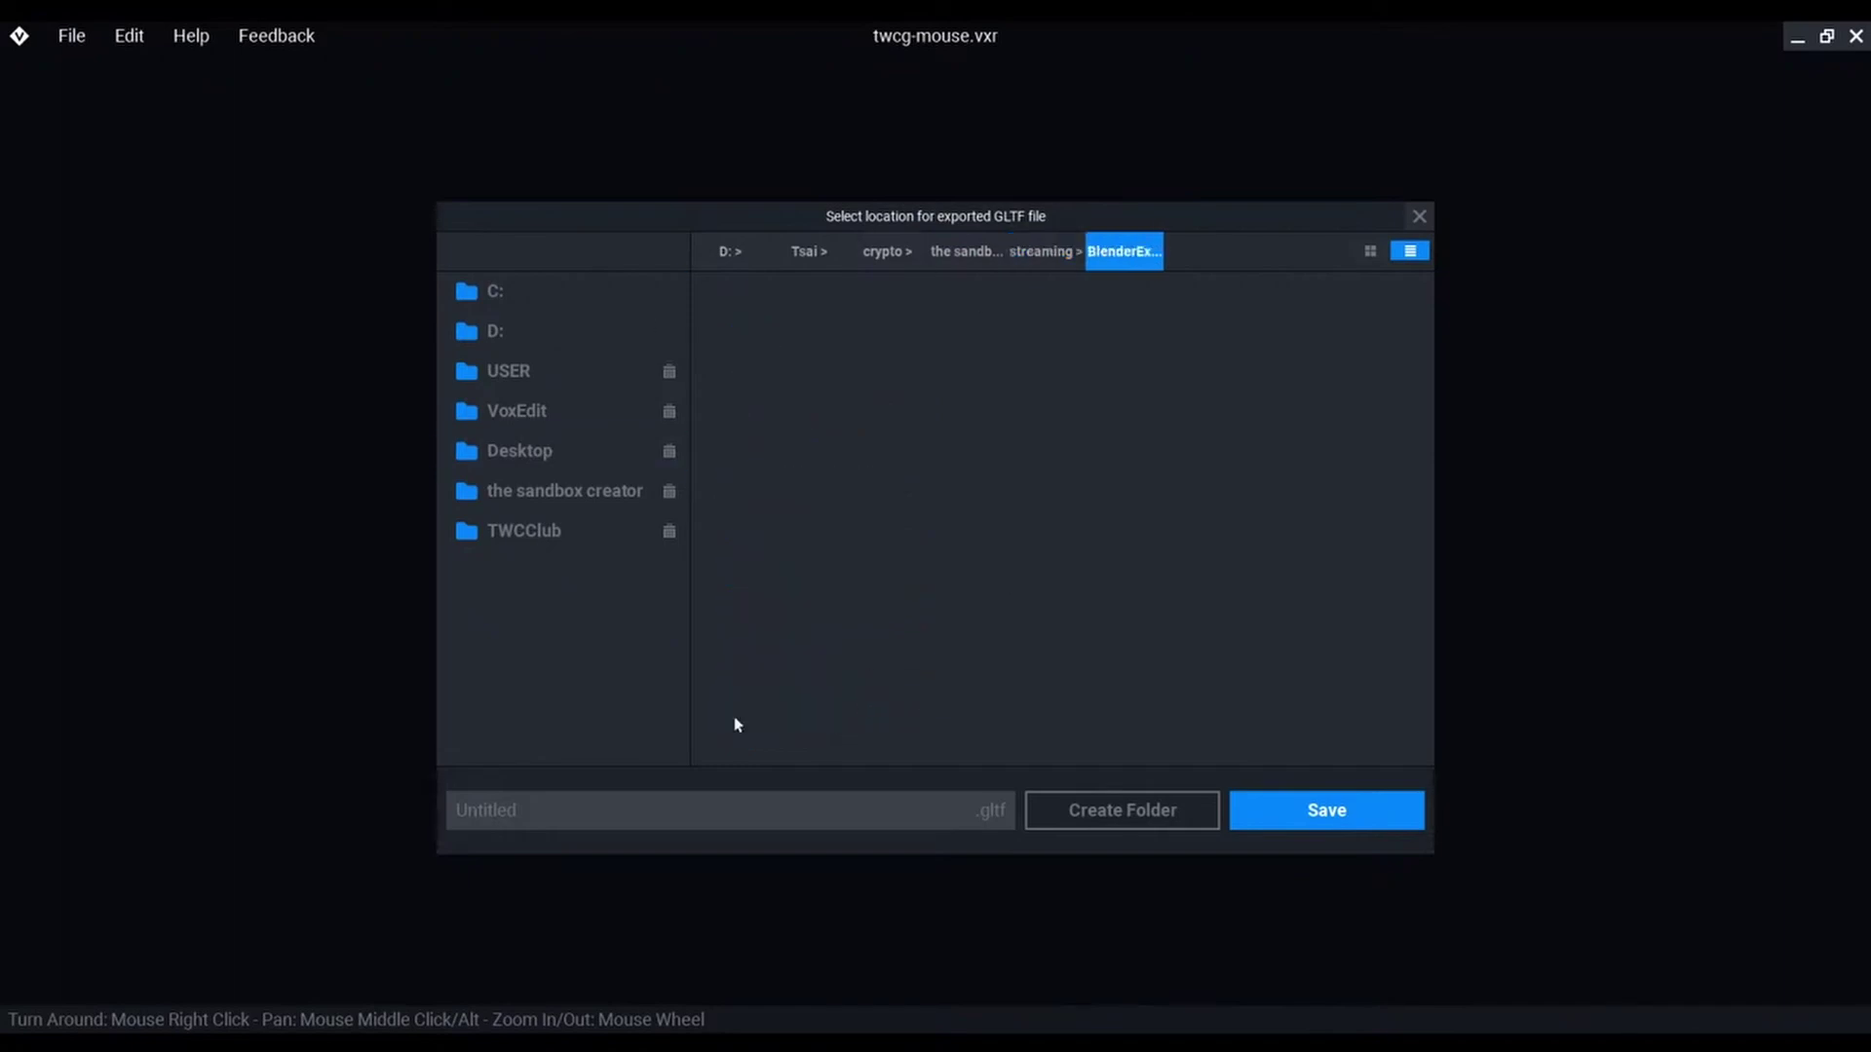
left_click(662, 815)
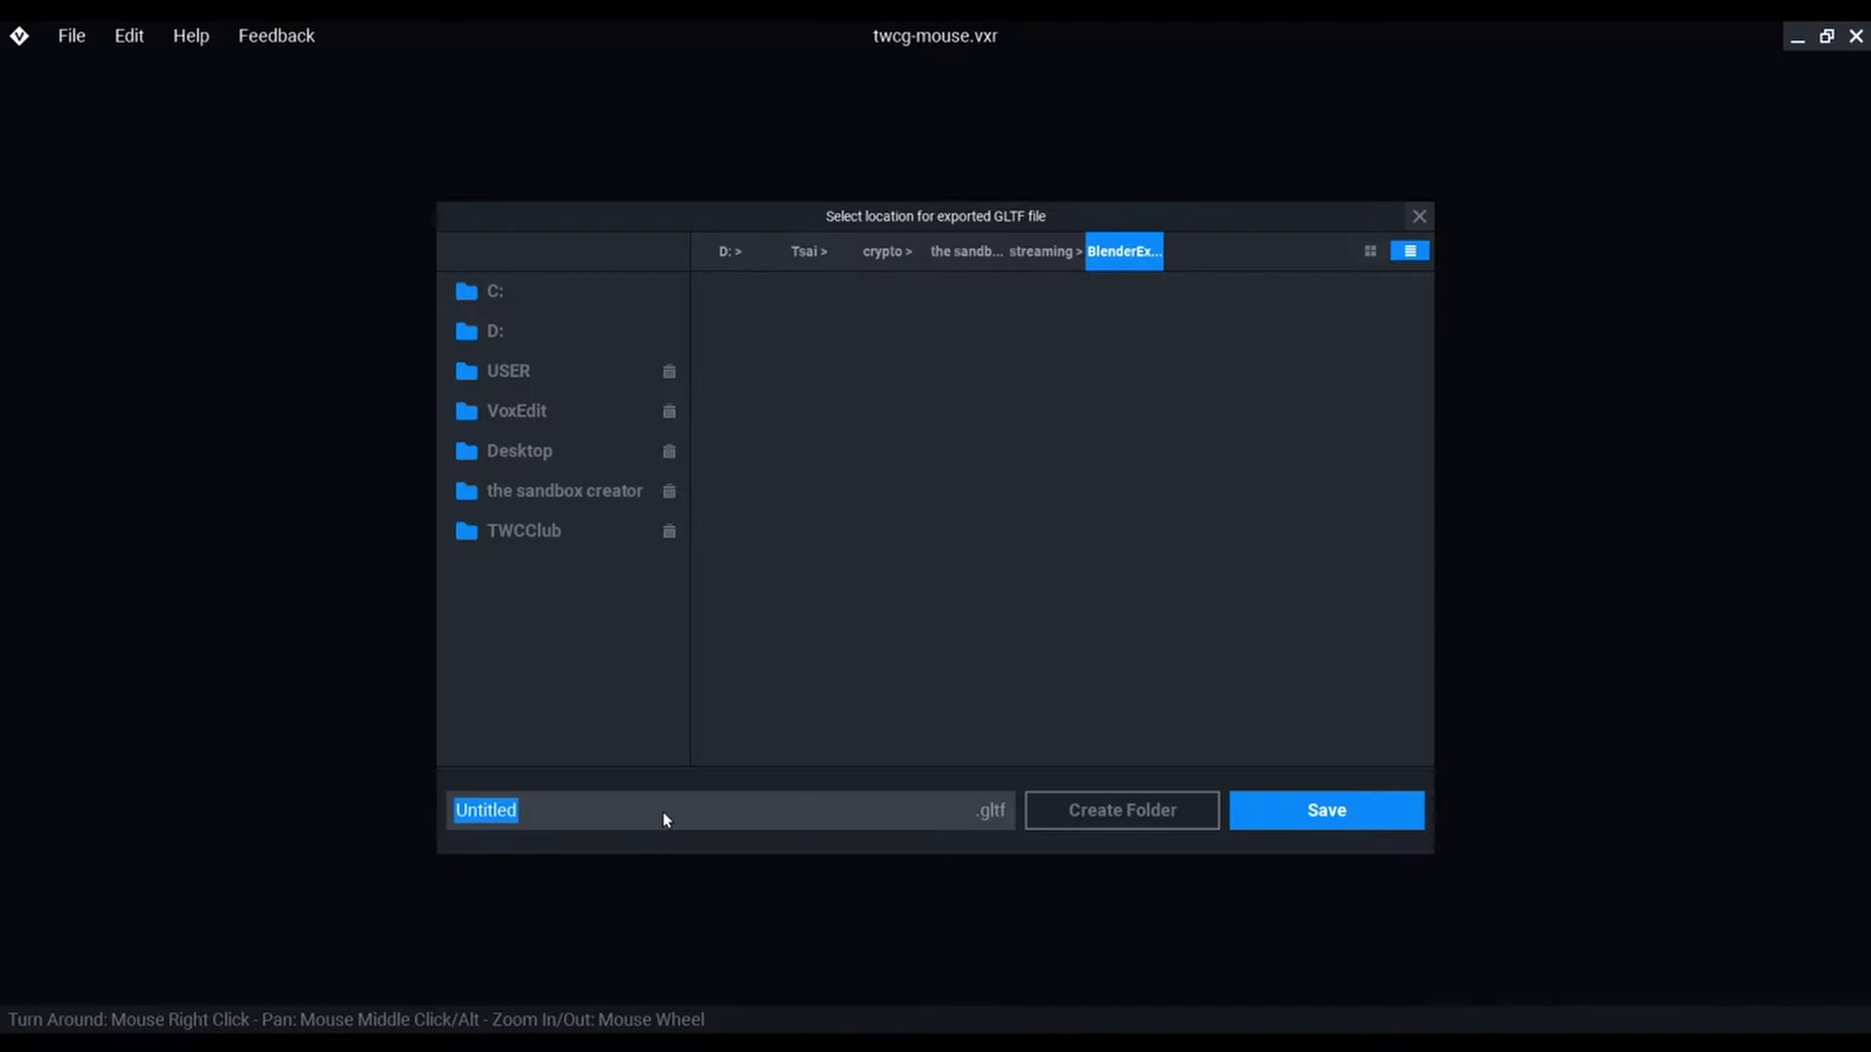
type("Idle")
type(" 01")
key("Return")
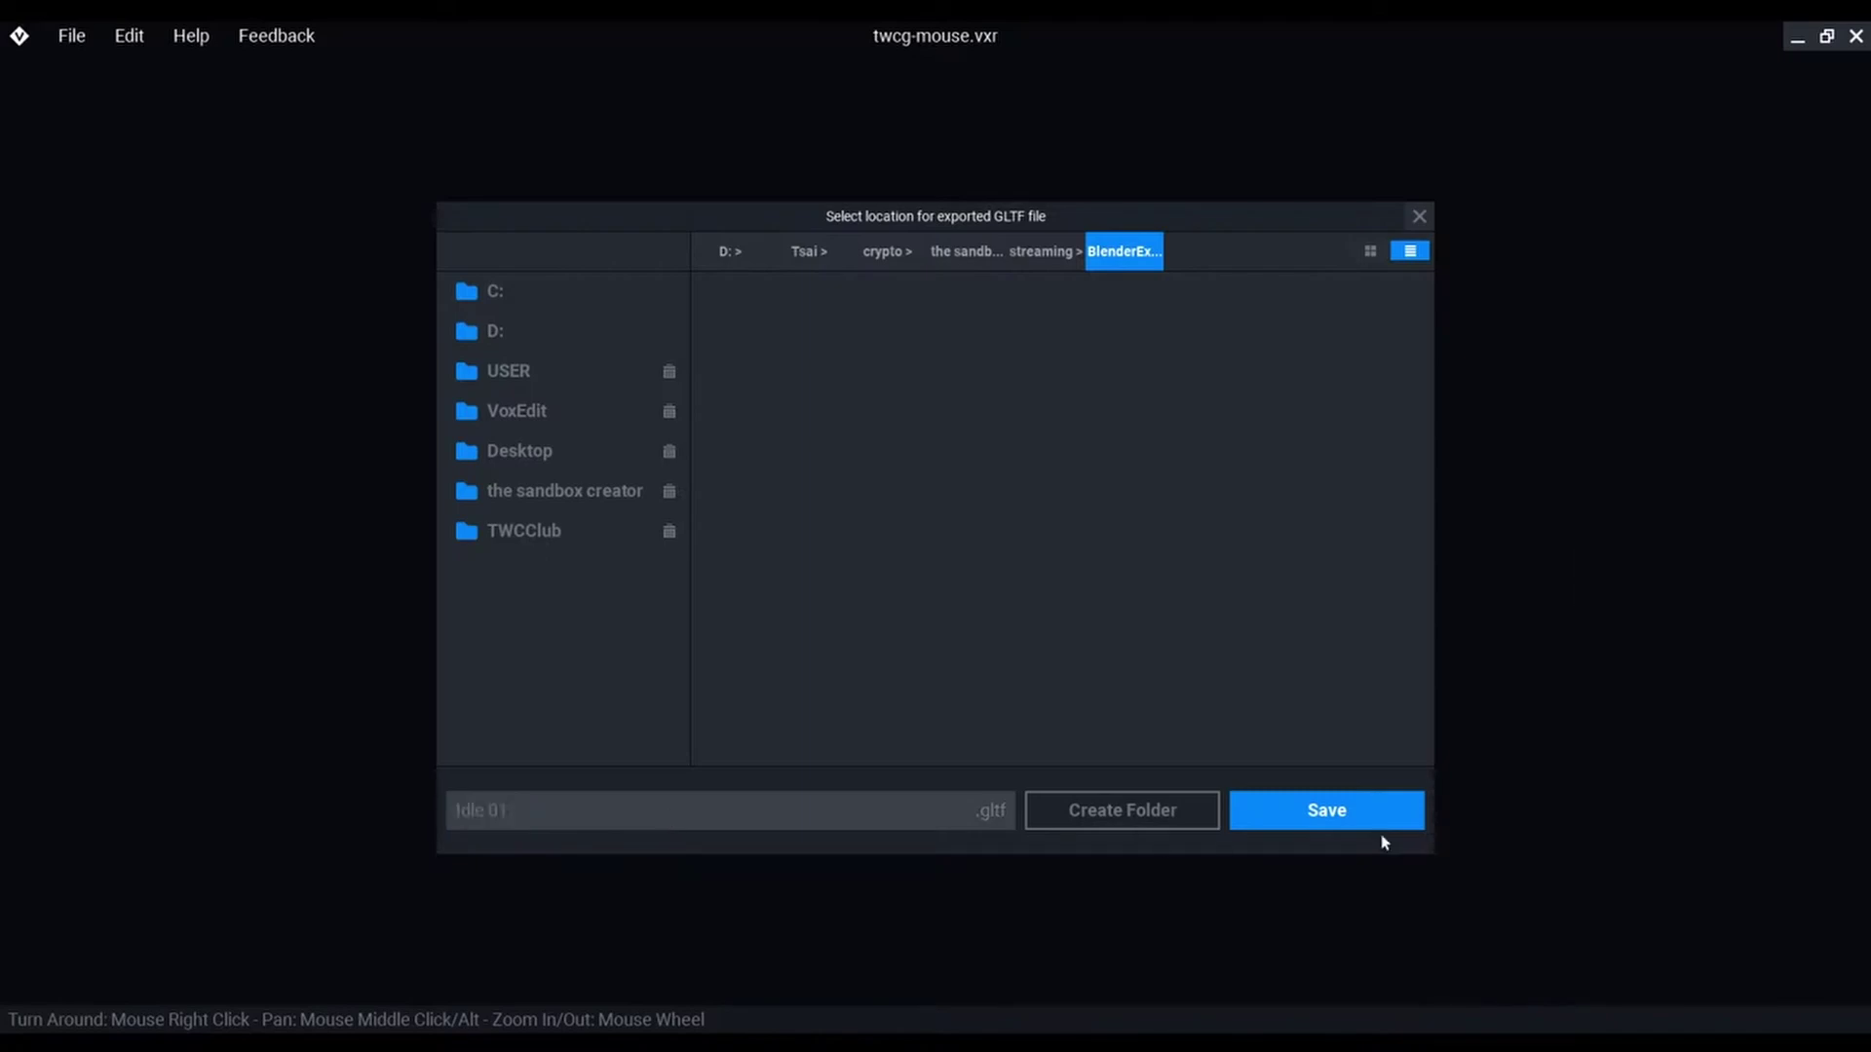
left_click(1388, 808)
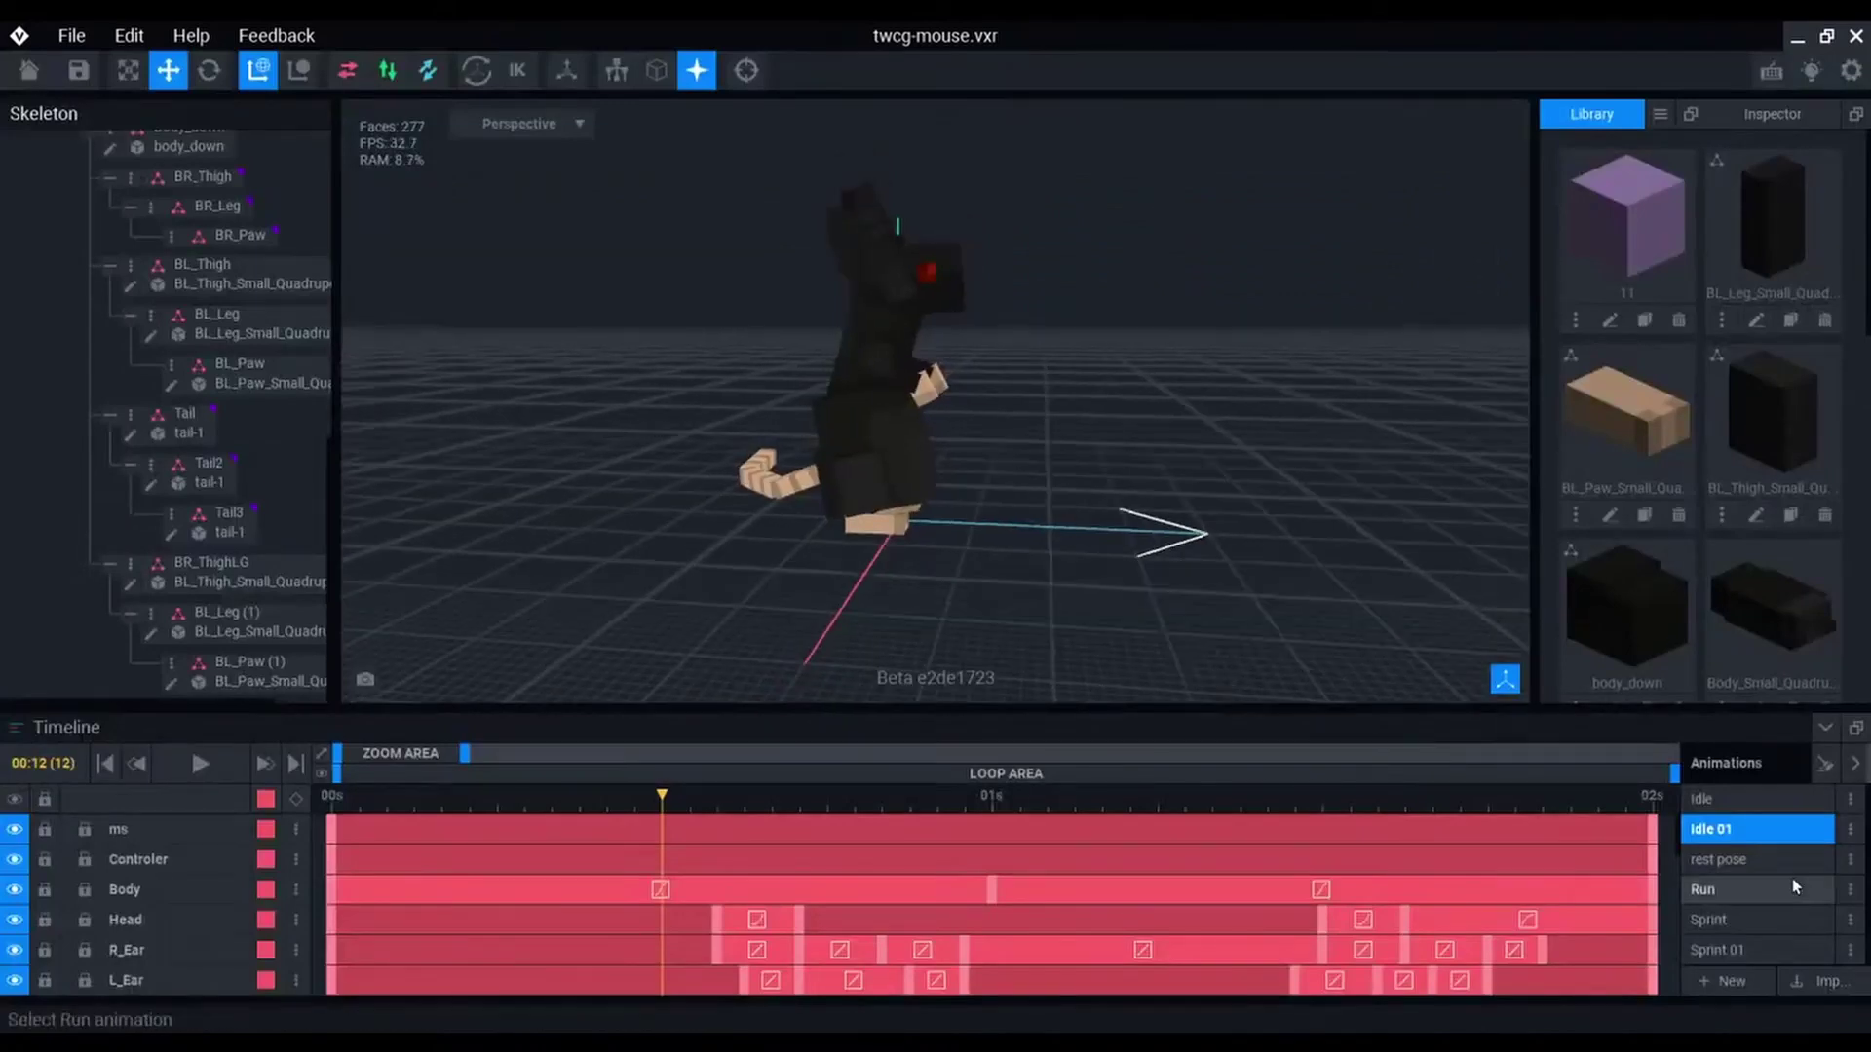
Check the Sprint 01 animation and its options, then pick the animation to export
left_click(1756, 951)
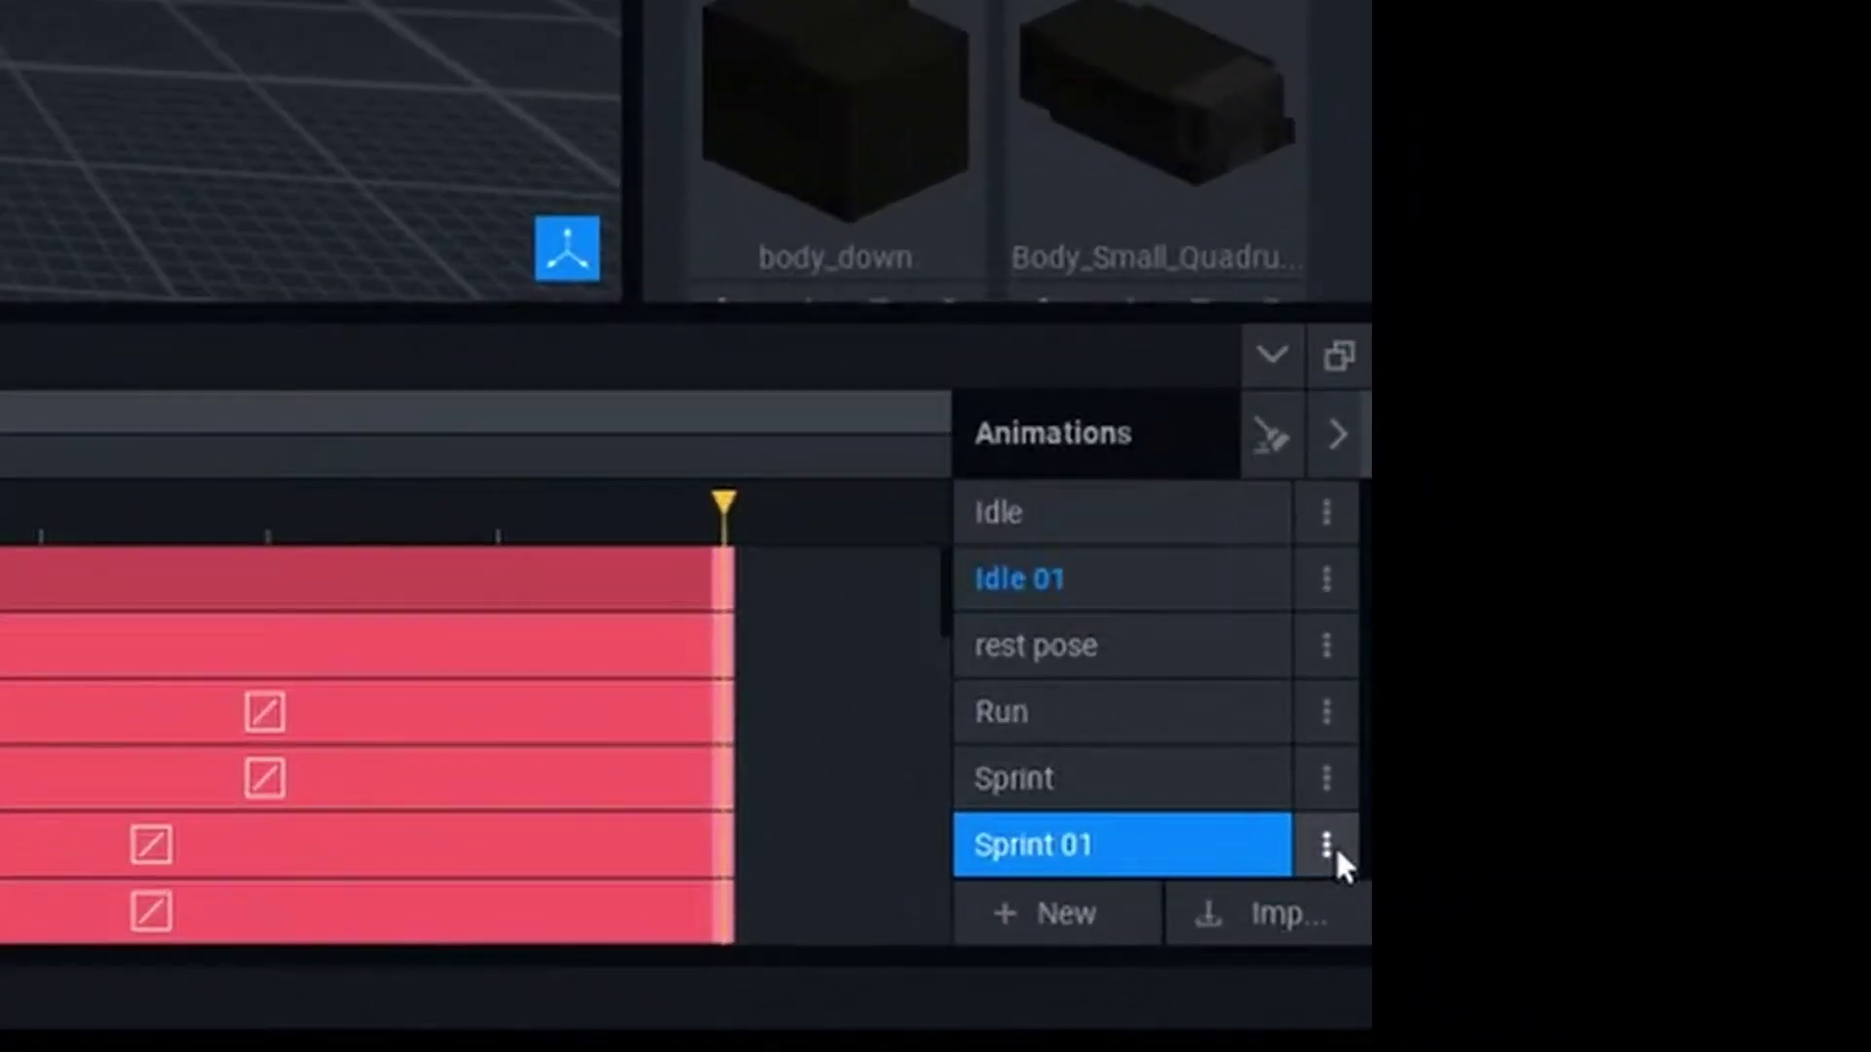
left_click(1850, 951)
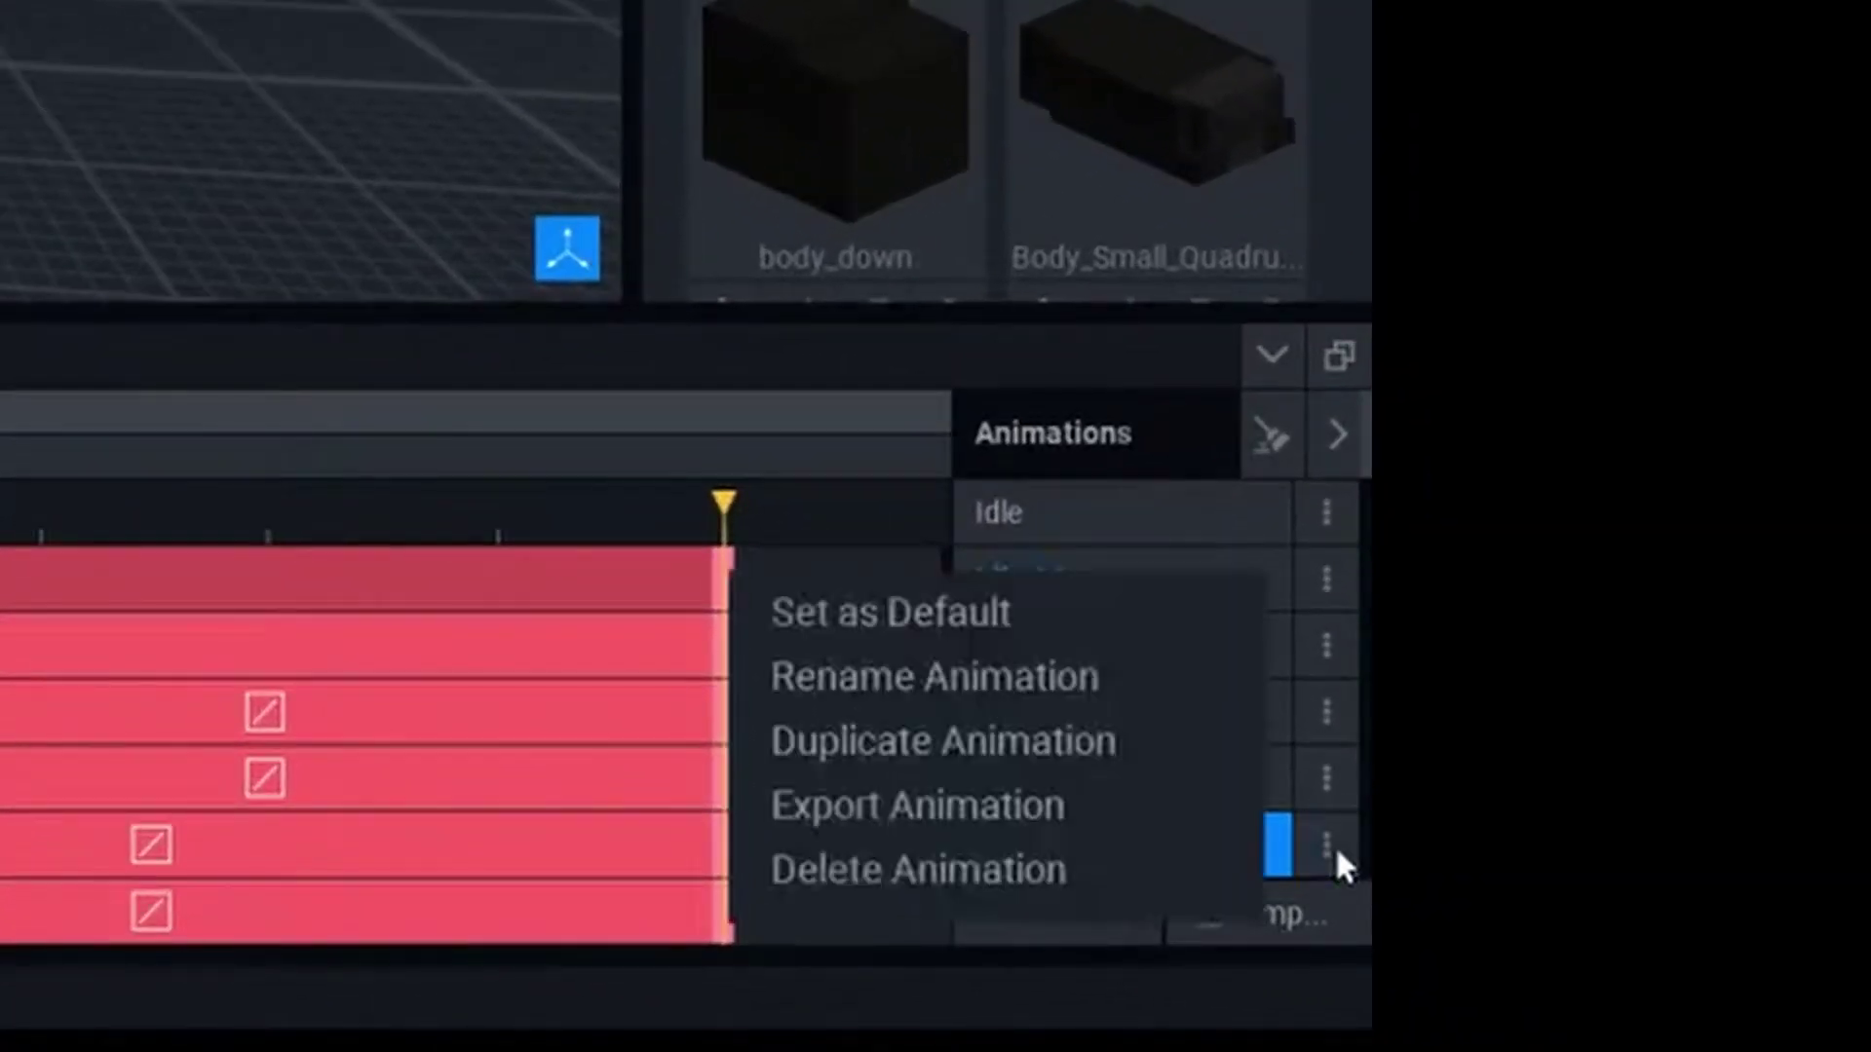
left_click(1029, 626)
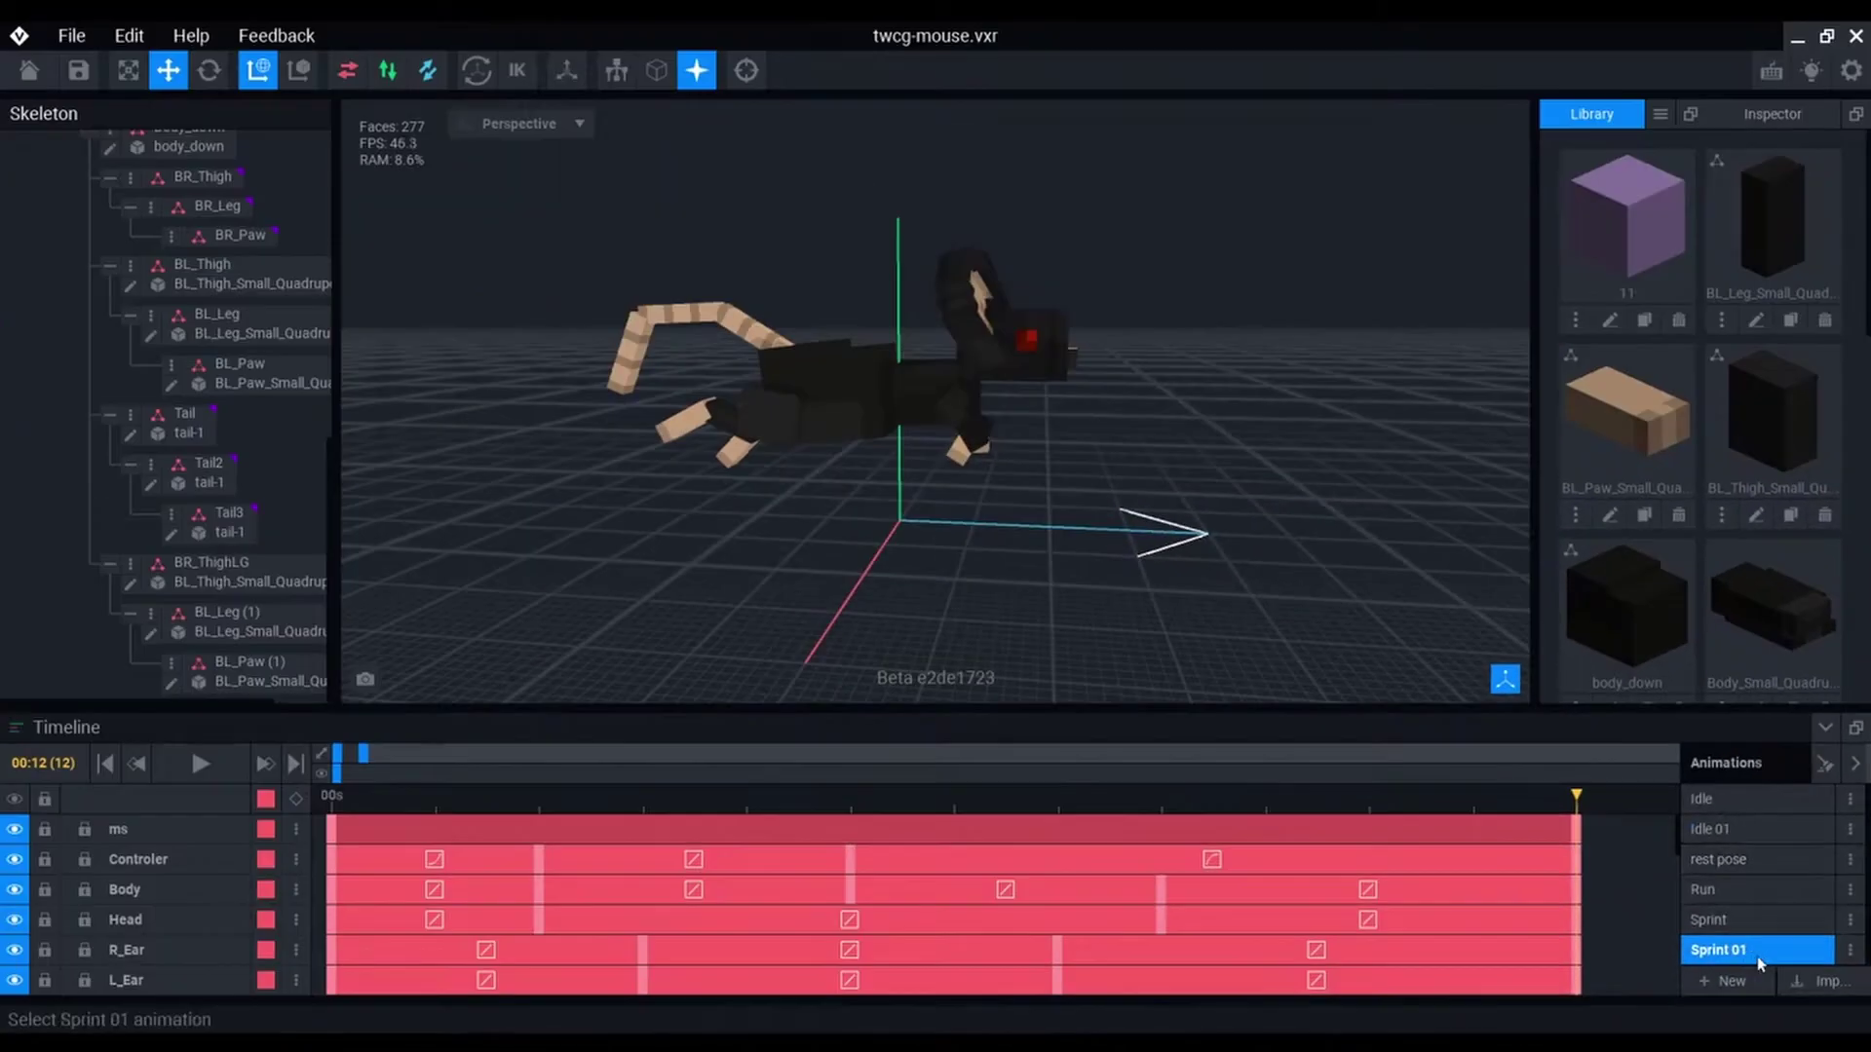
left_click(1744, 841)
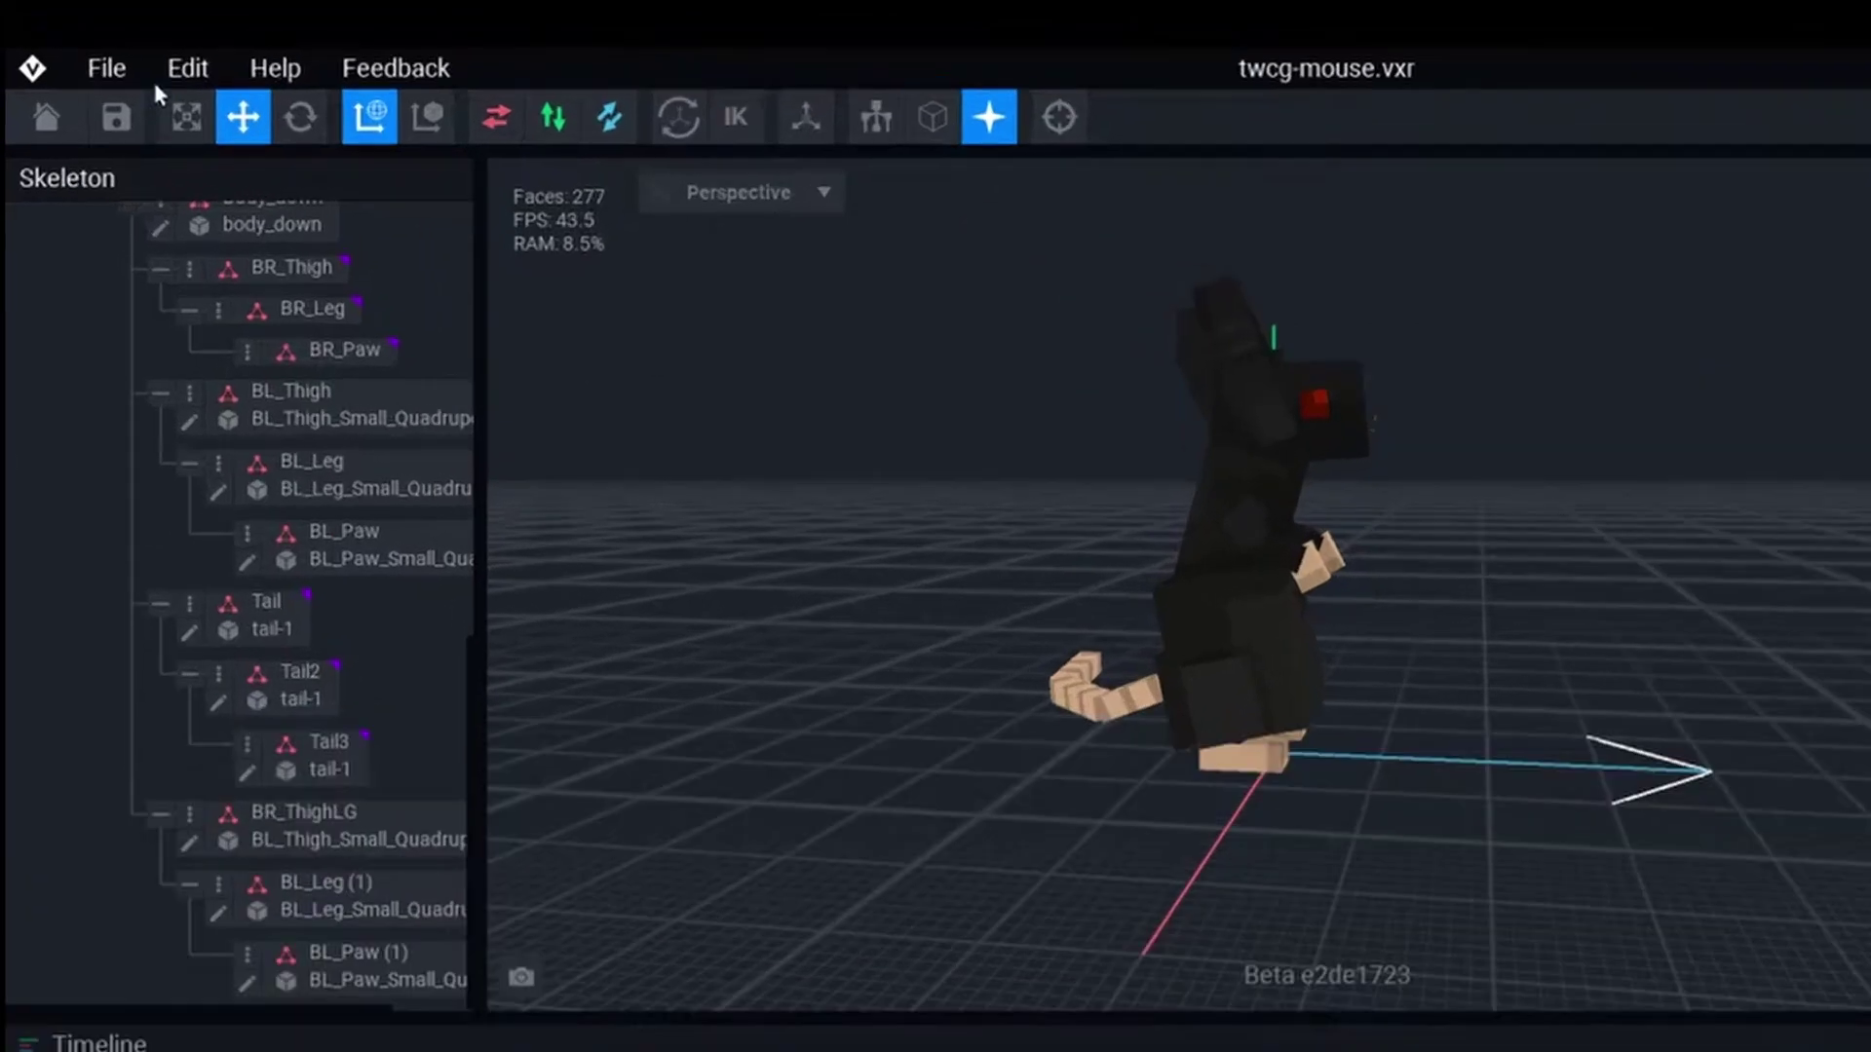
Start a GLTF export and name the file 'Sprint 01'
left_click(76, 39)
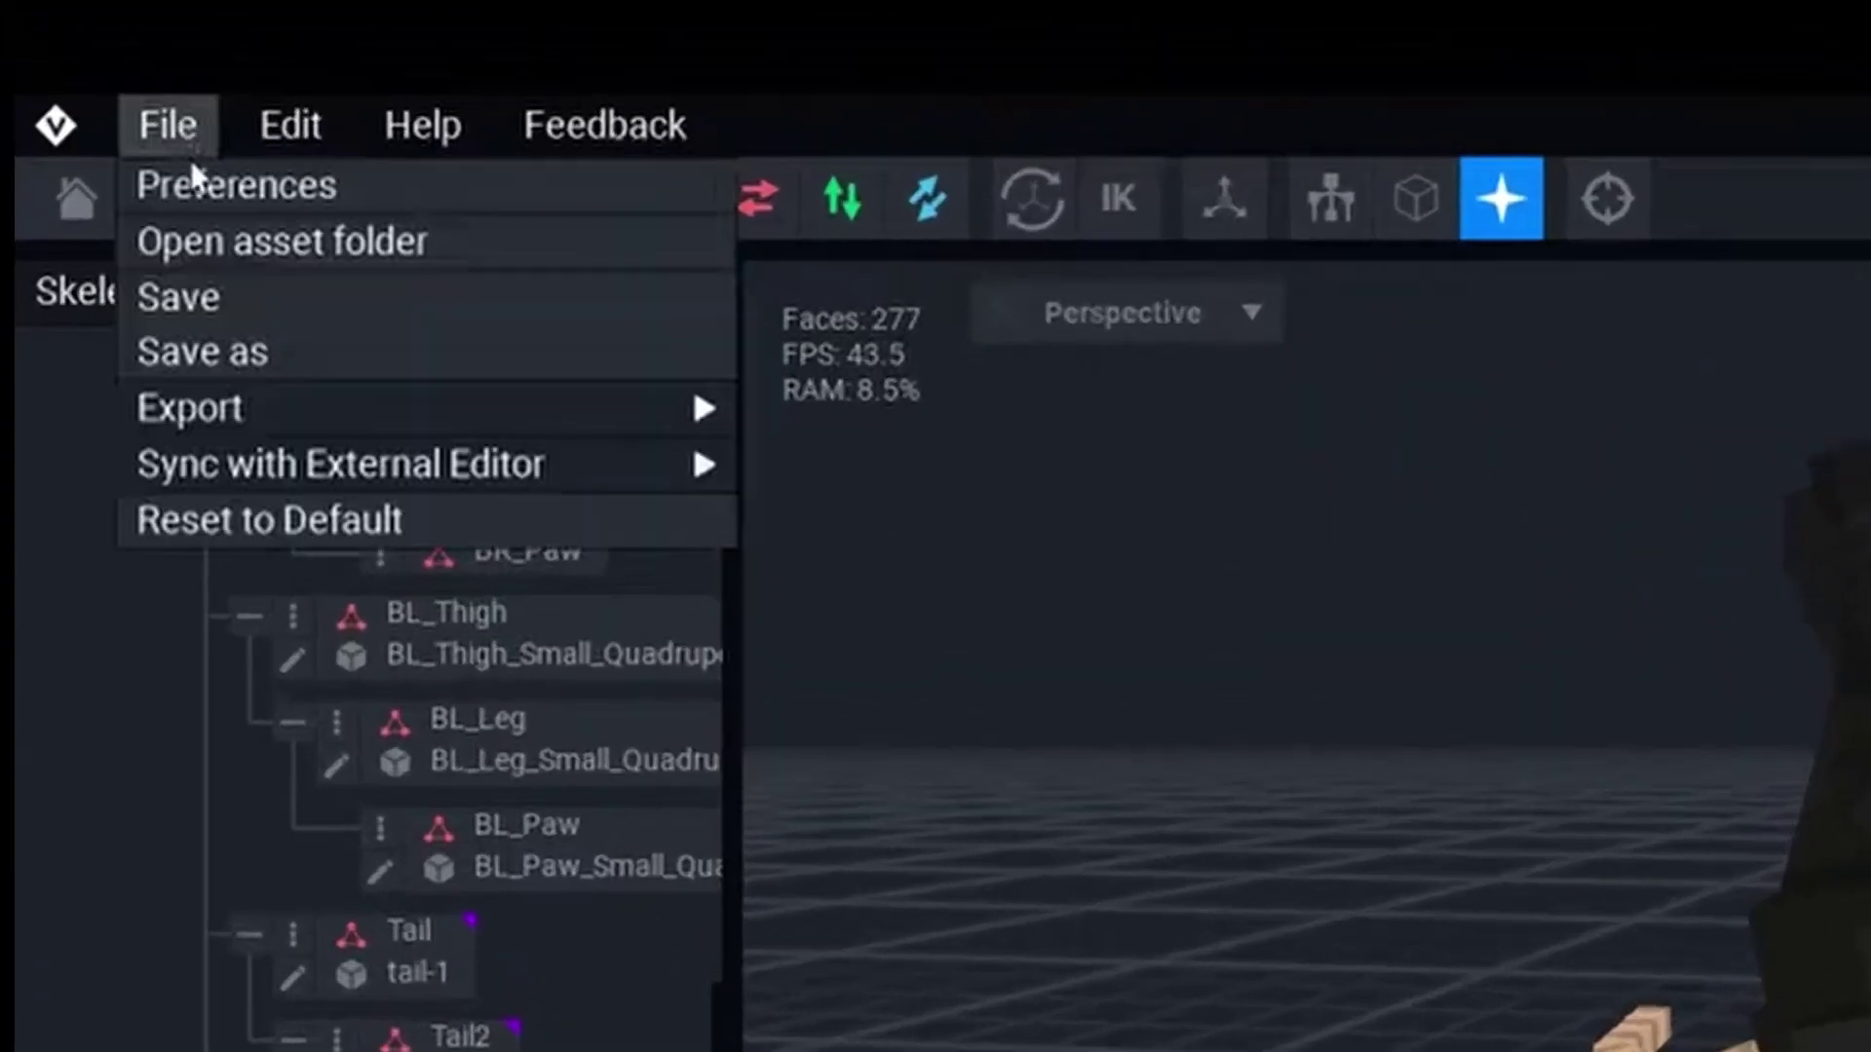
mouse_move(190, 408)
left_click(1009, 583)
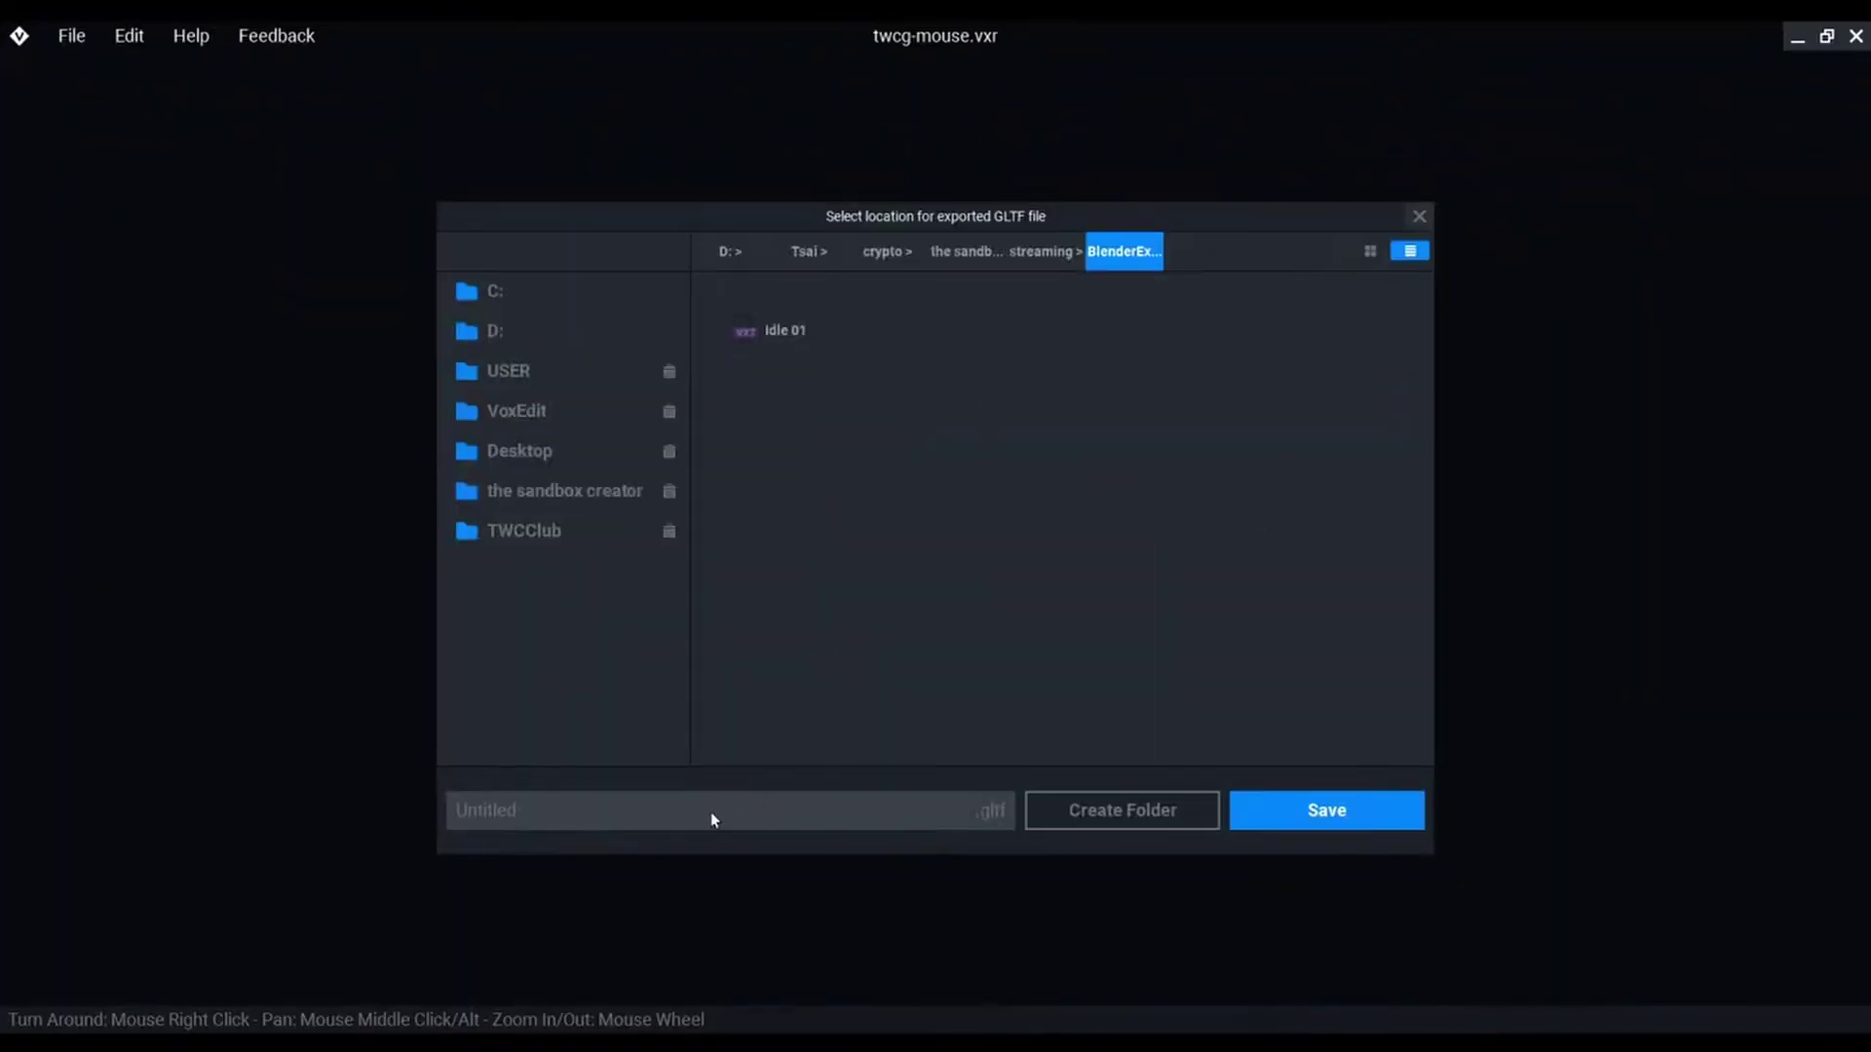
left_click(710, 811)
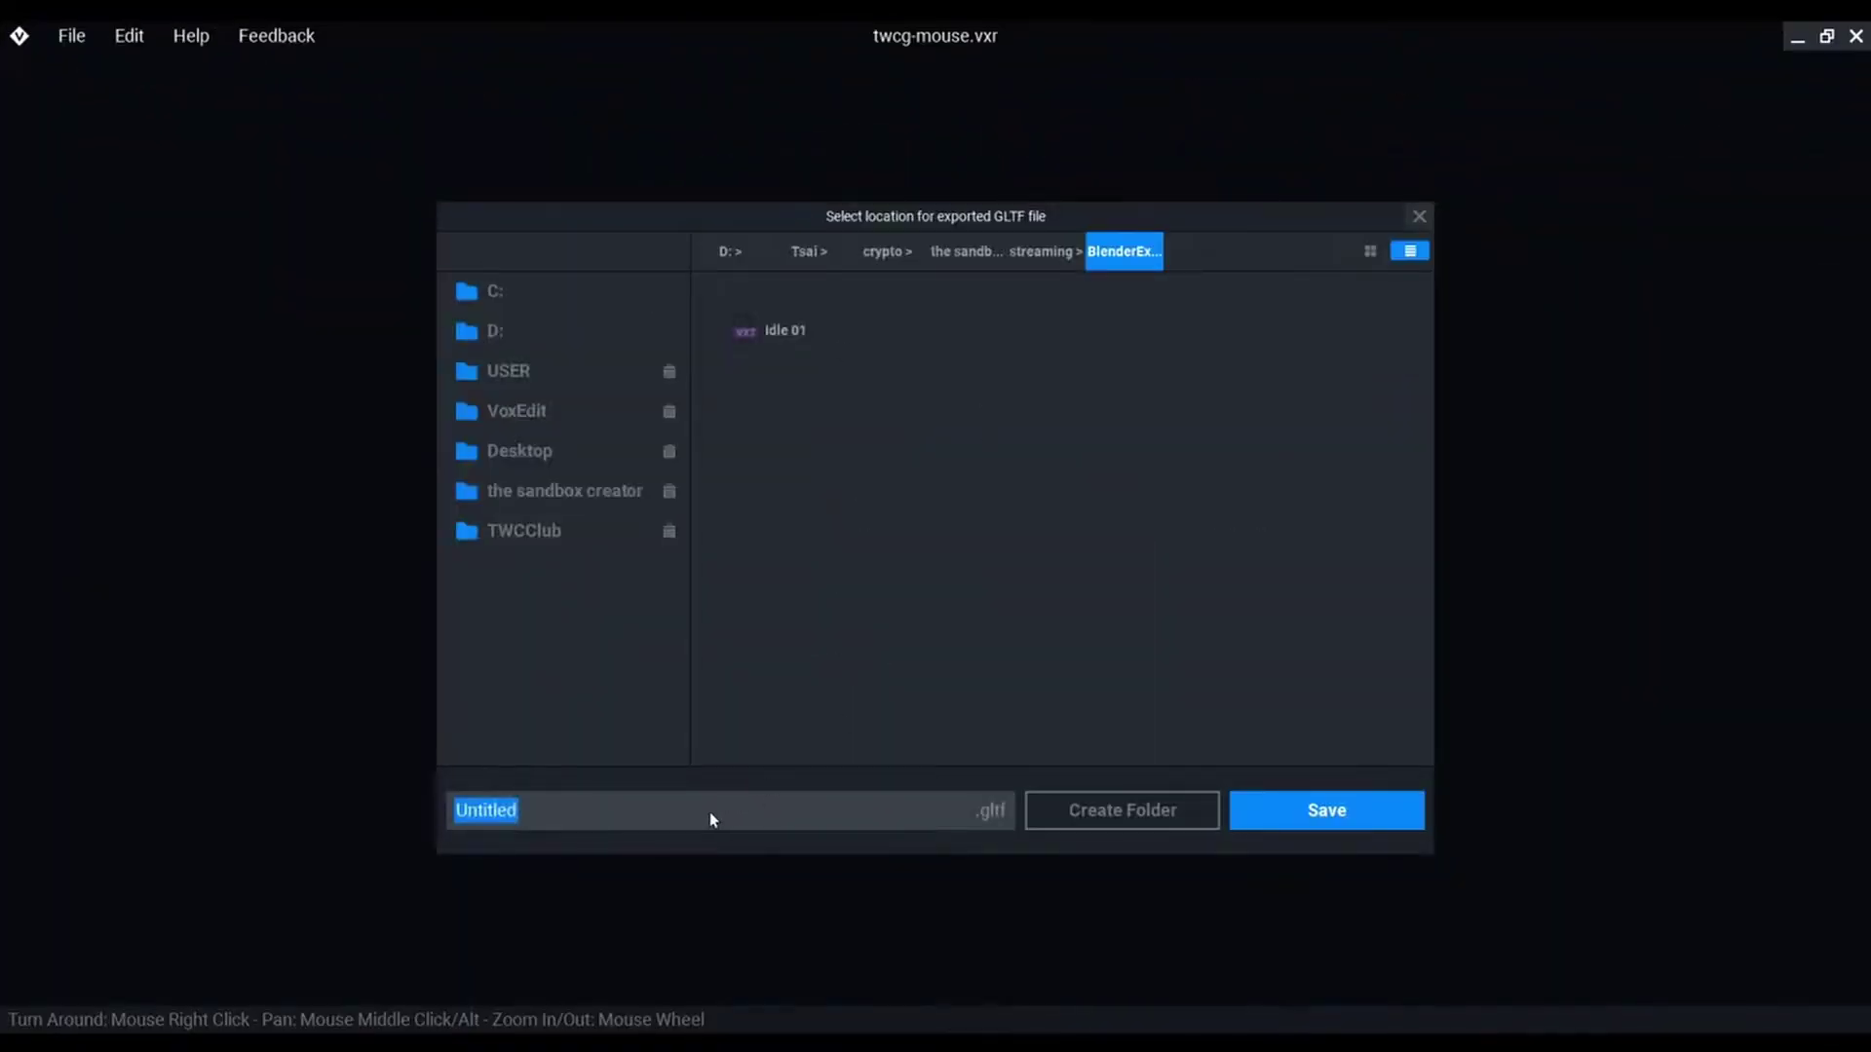
type("Sprint")
type(" 01")
Save the Sprint 01 GLTF and confirm it in File Explorer's BlenderExport folder
left_click(1296, 808)
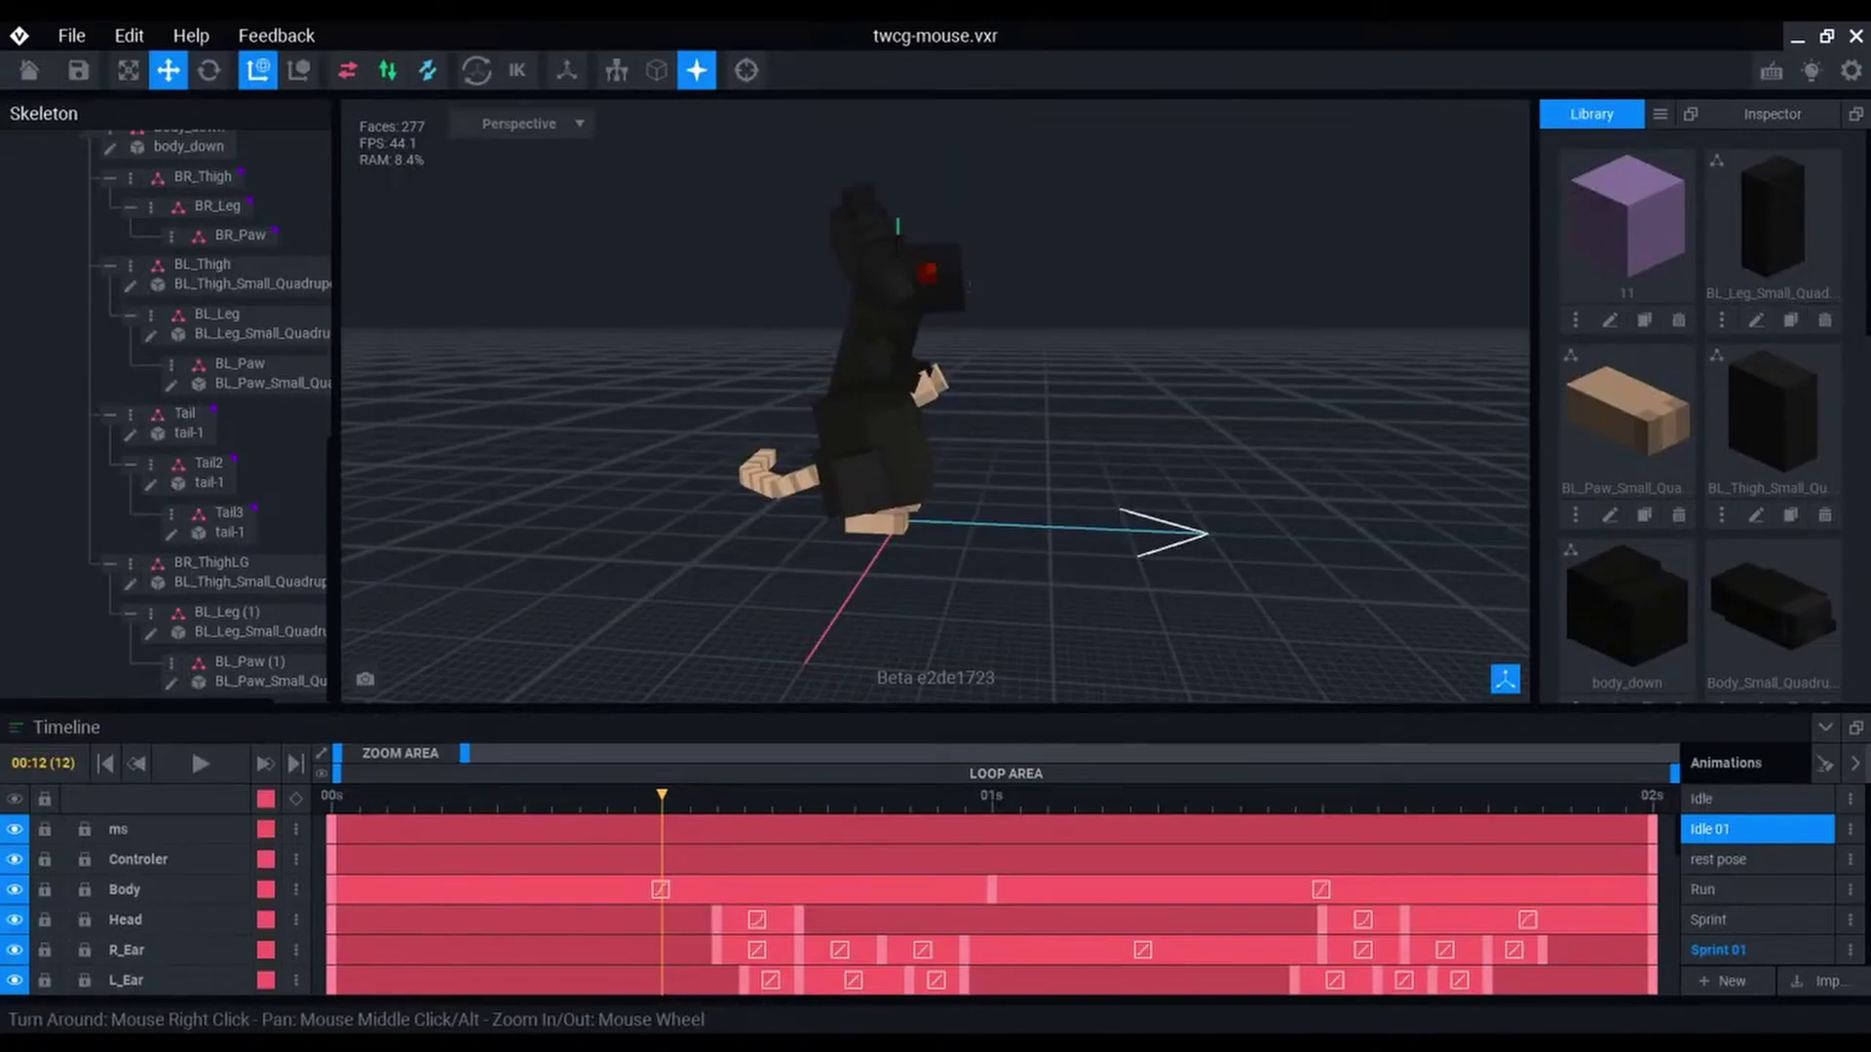
left_click(74, 999)
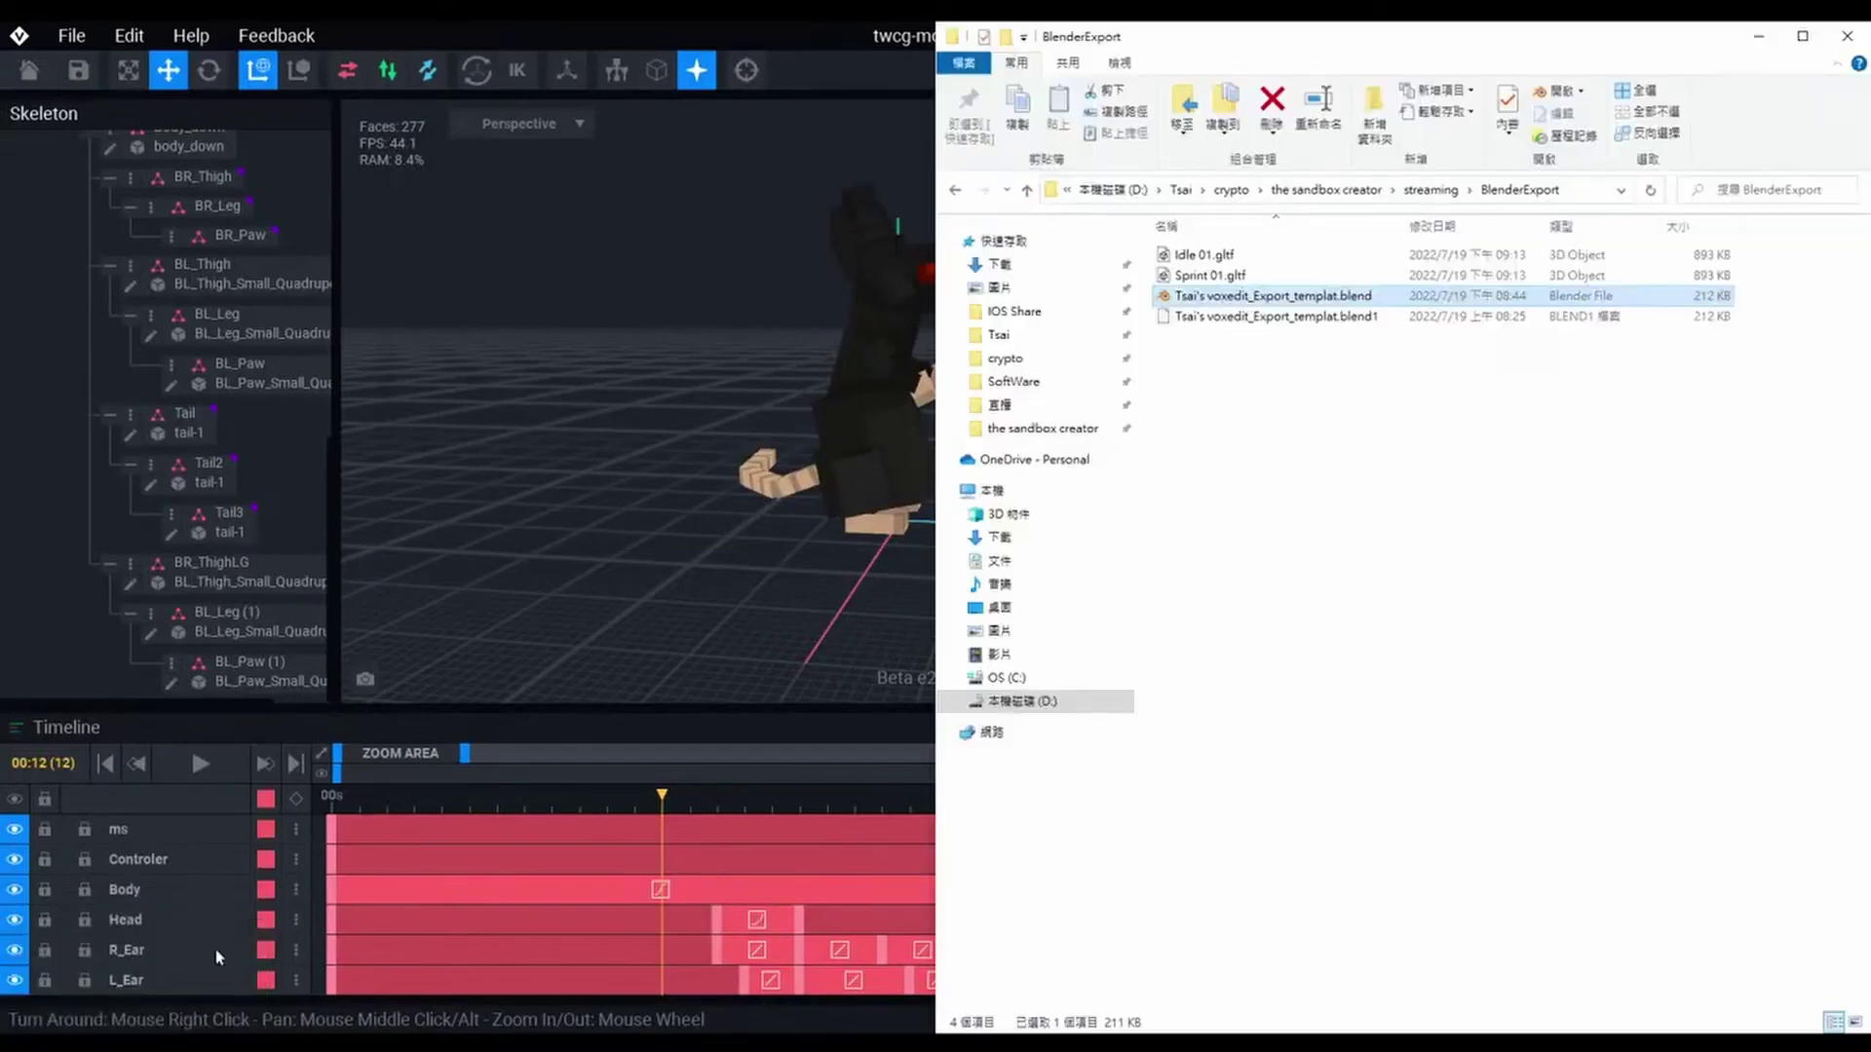
left_click(1235, 278)
left_click(1324, 484)
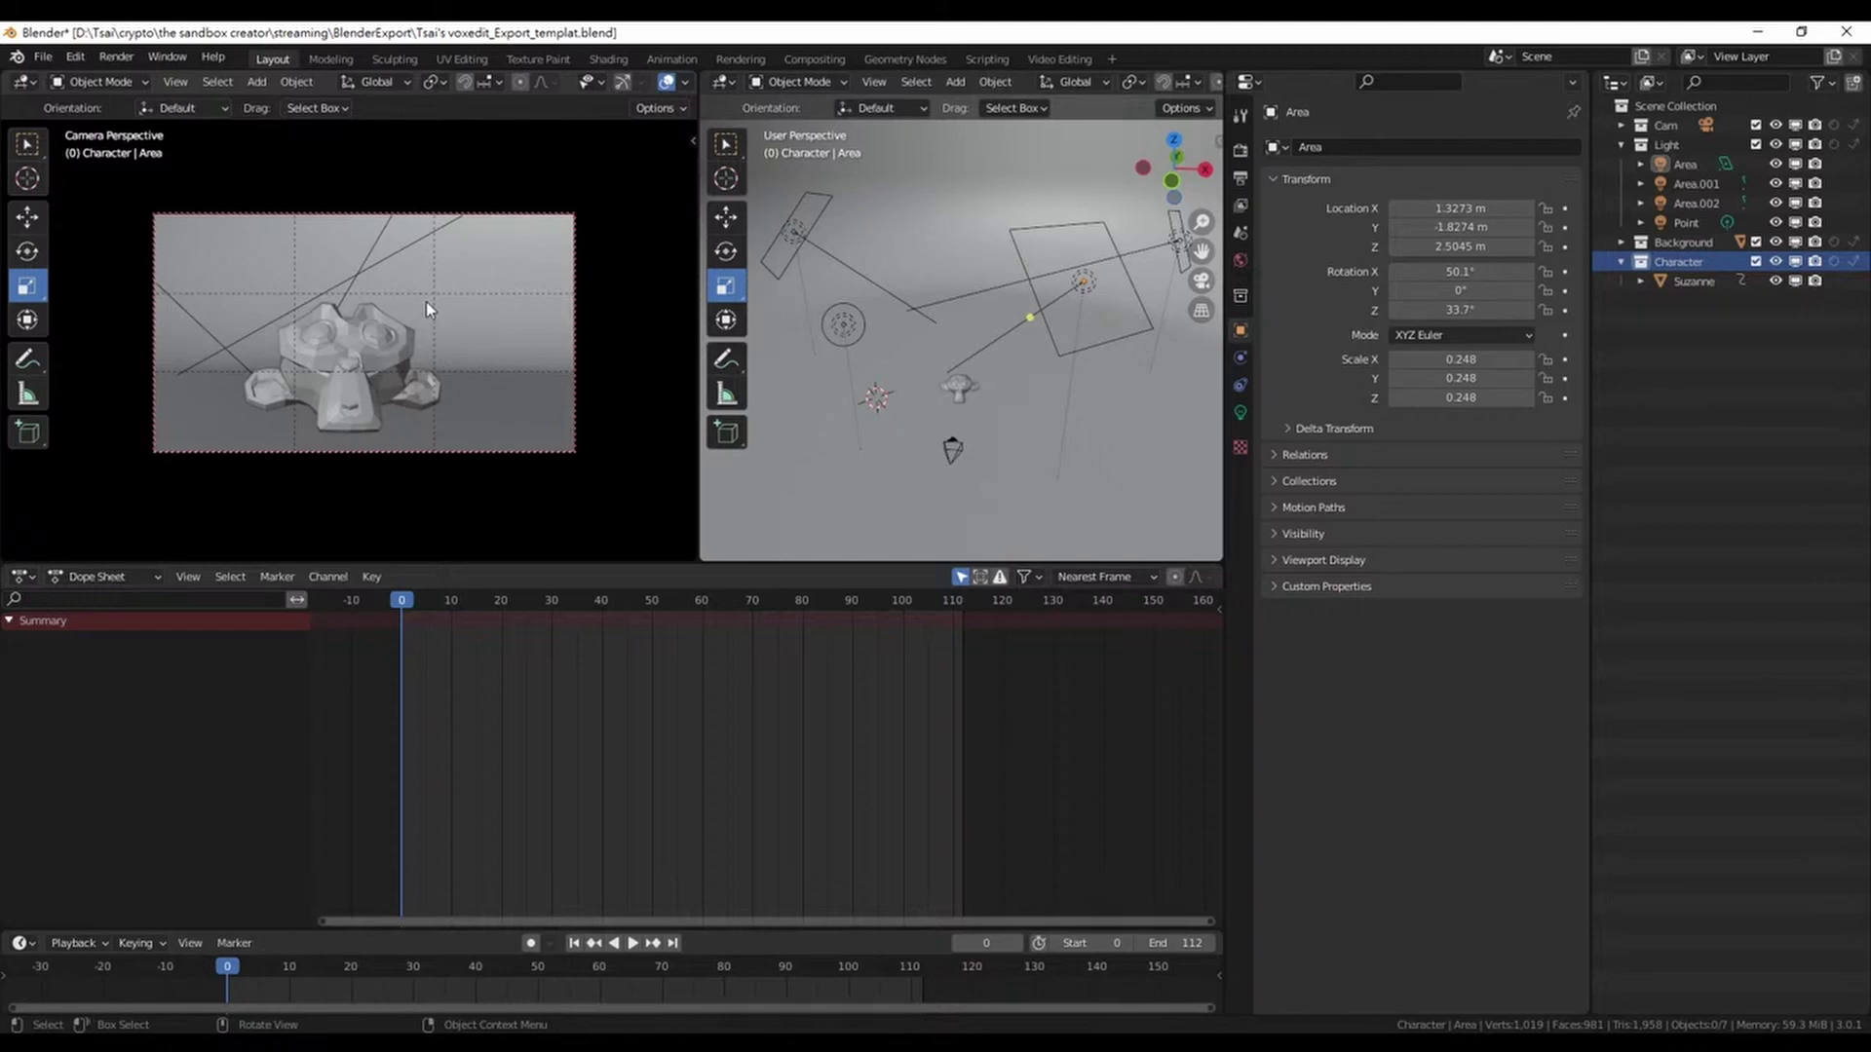
Check side and camera views, then swing the camera to face Suzanne more frontally
key("ctrl+KP_3")
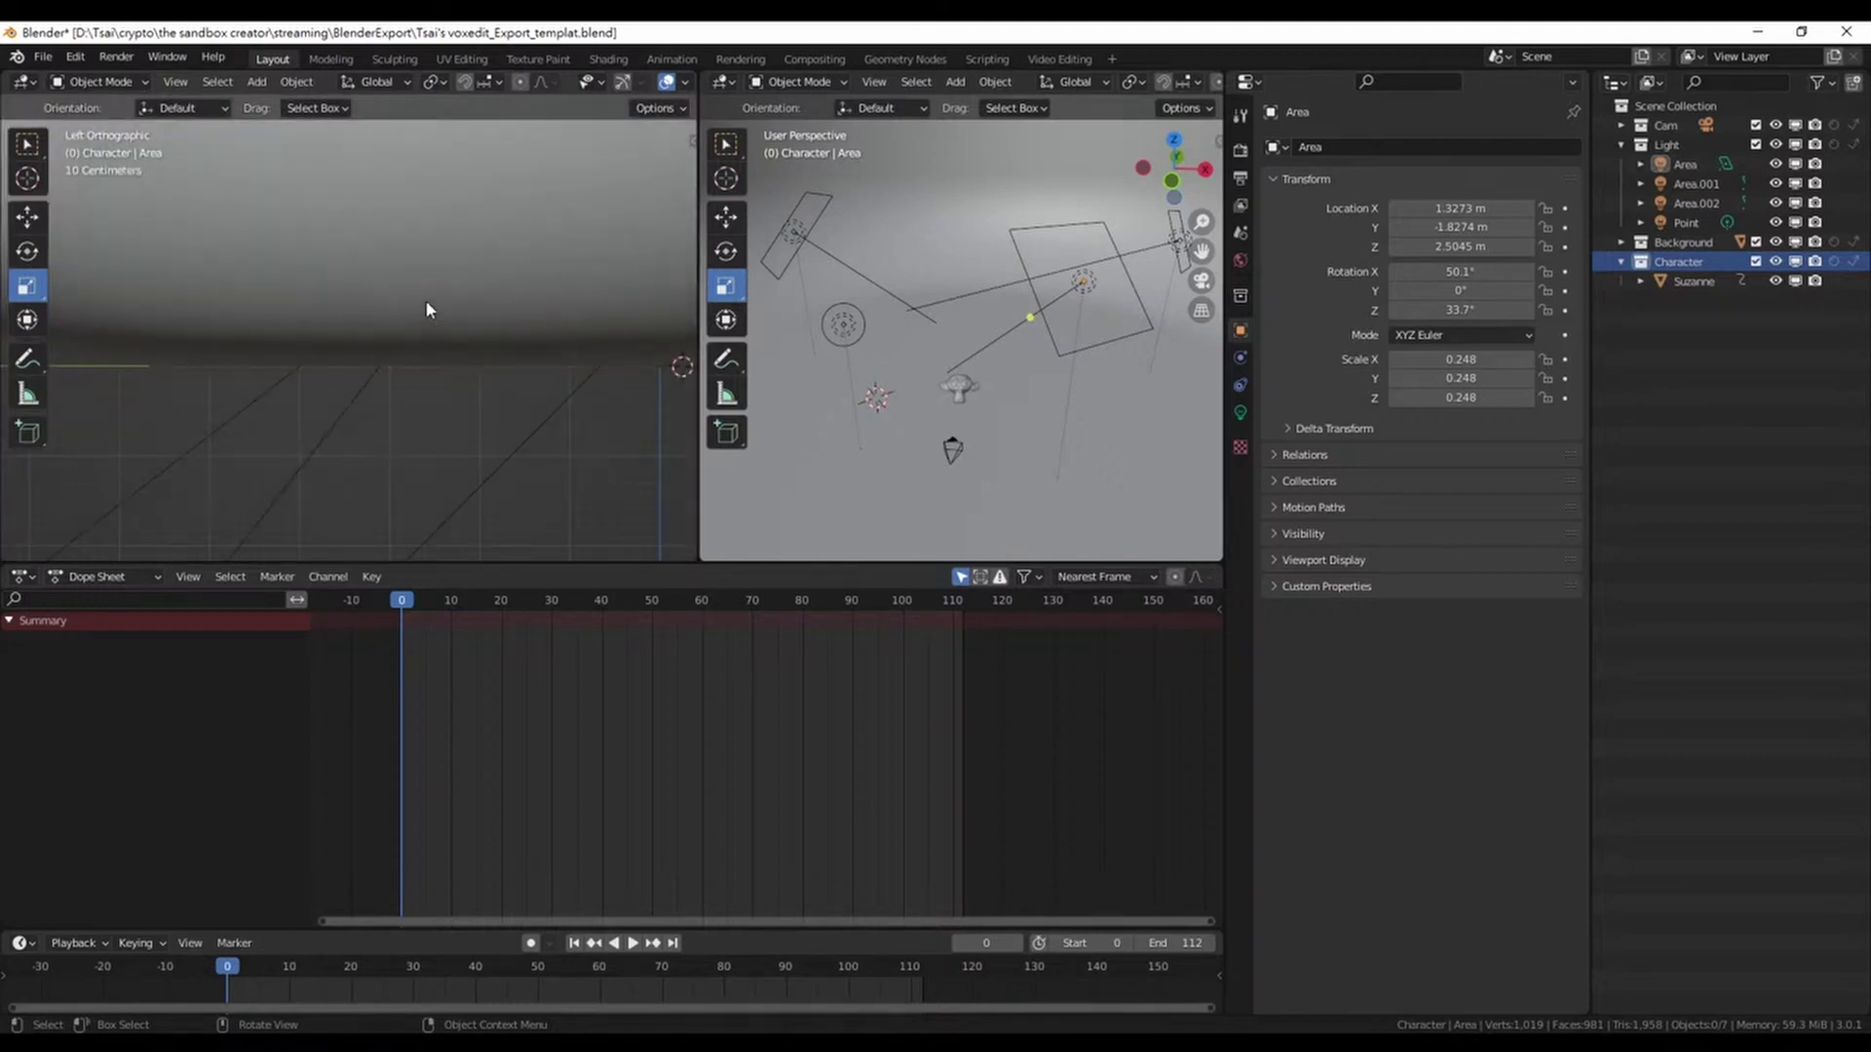
key("KP_0")
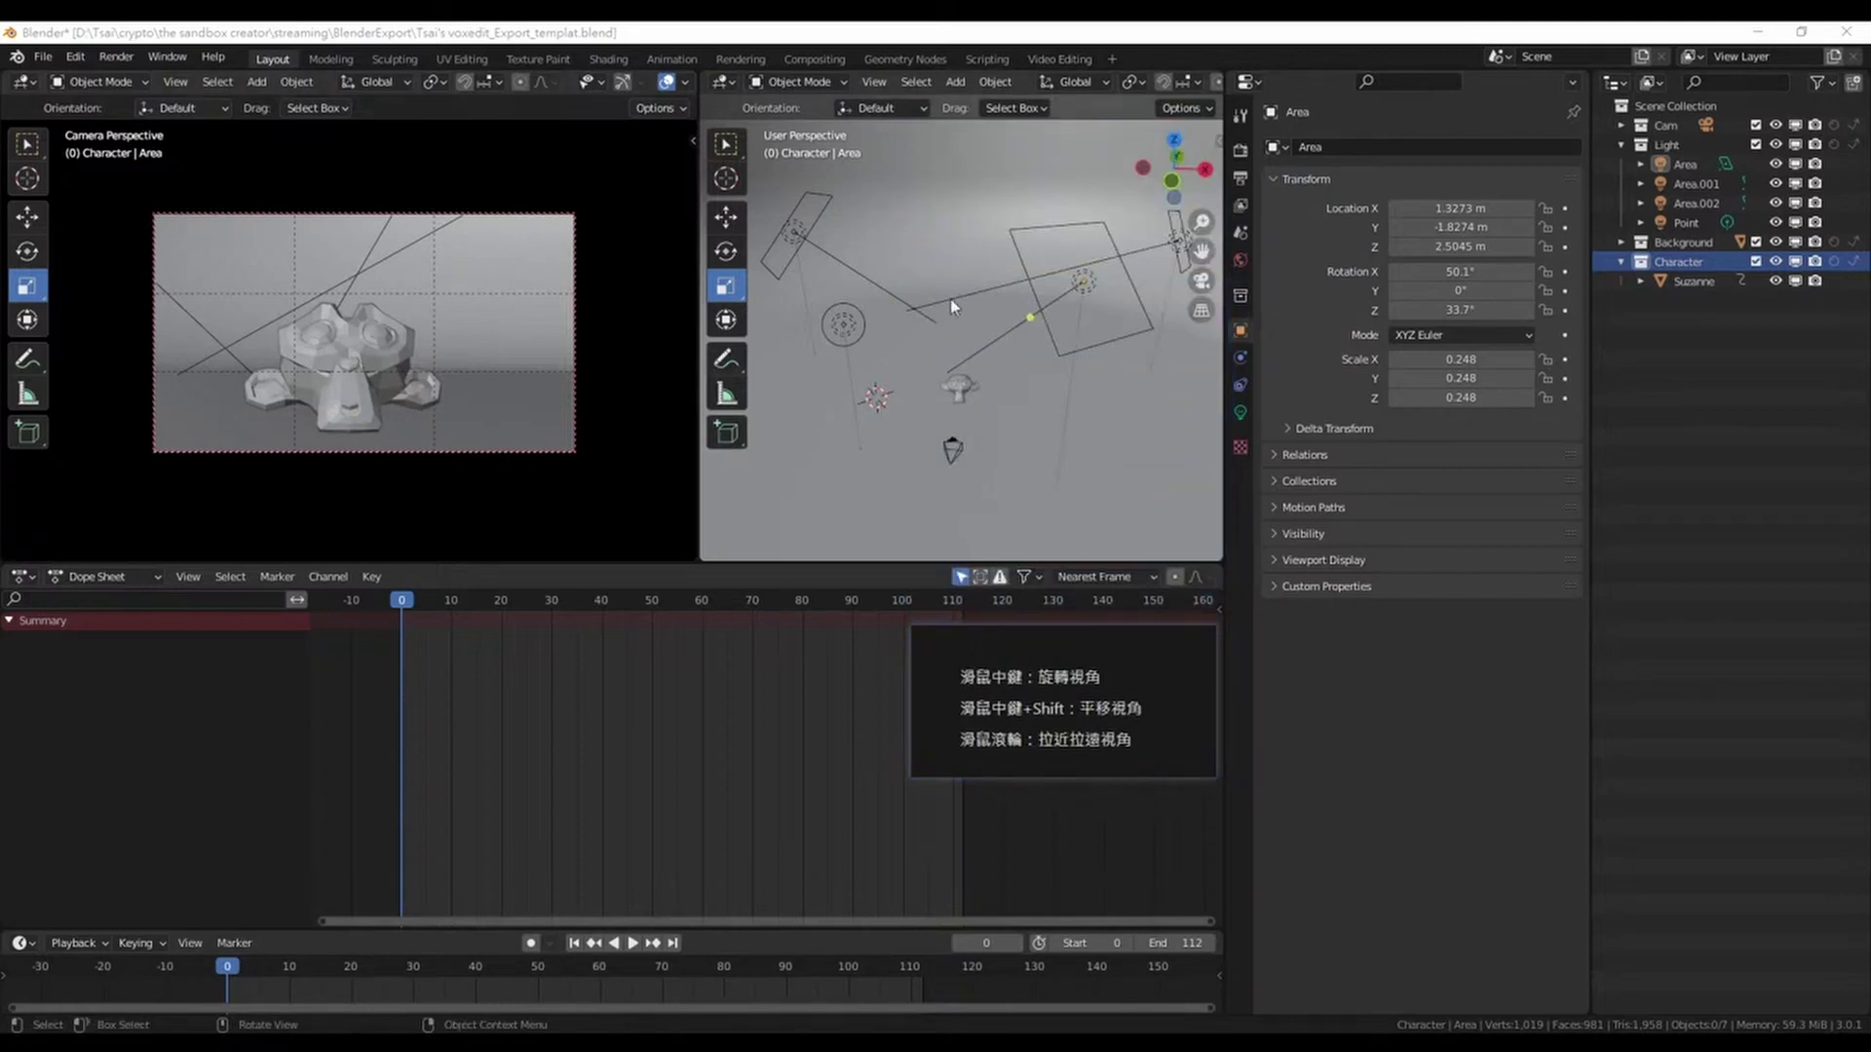
mouse_move(962, 400)
middle_mouse_down()
mouse_move(986, 469)
mouse_move(950, 411)
middle_mouse_up()
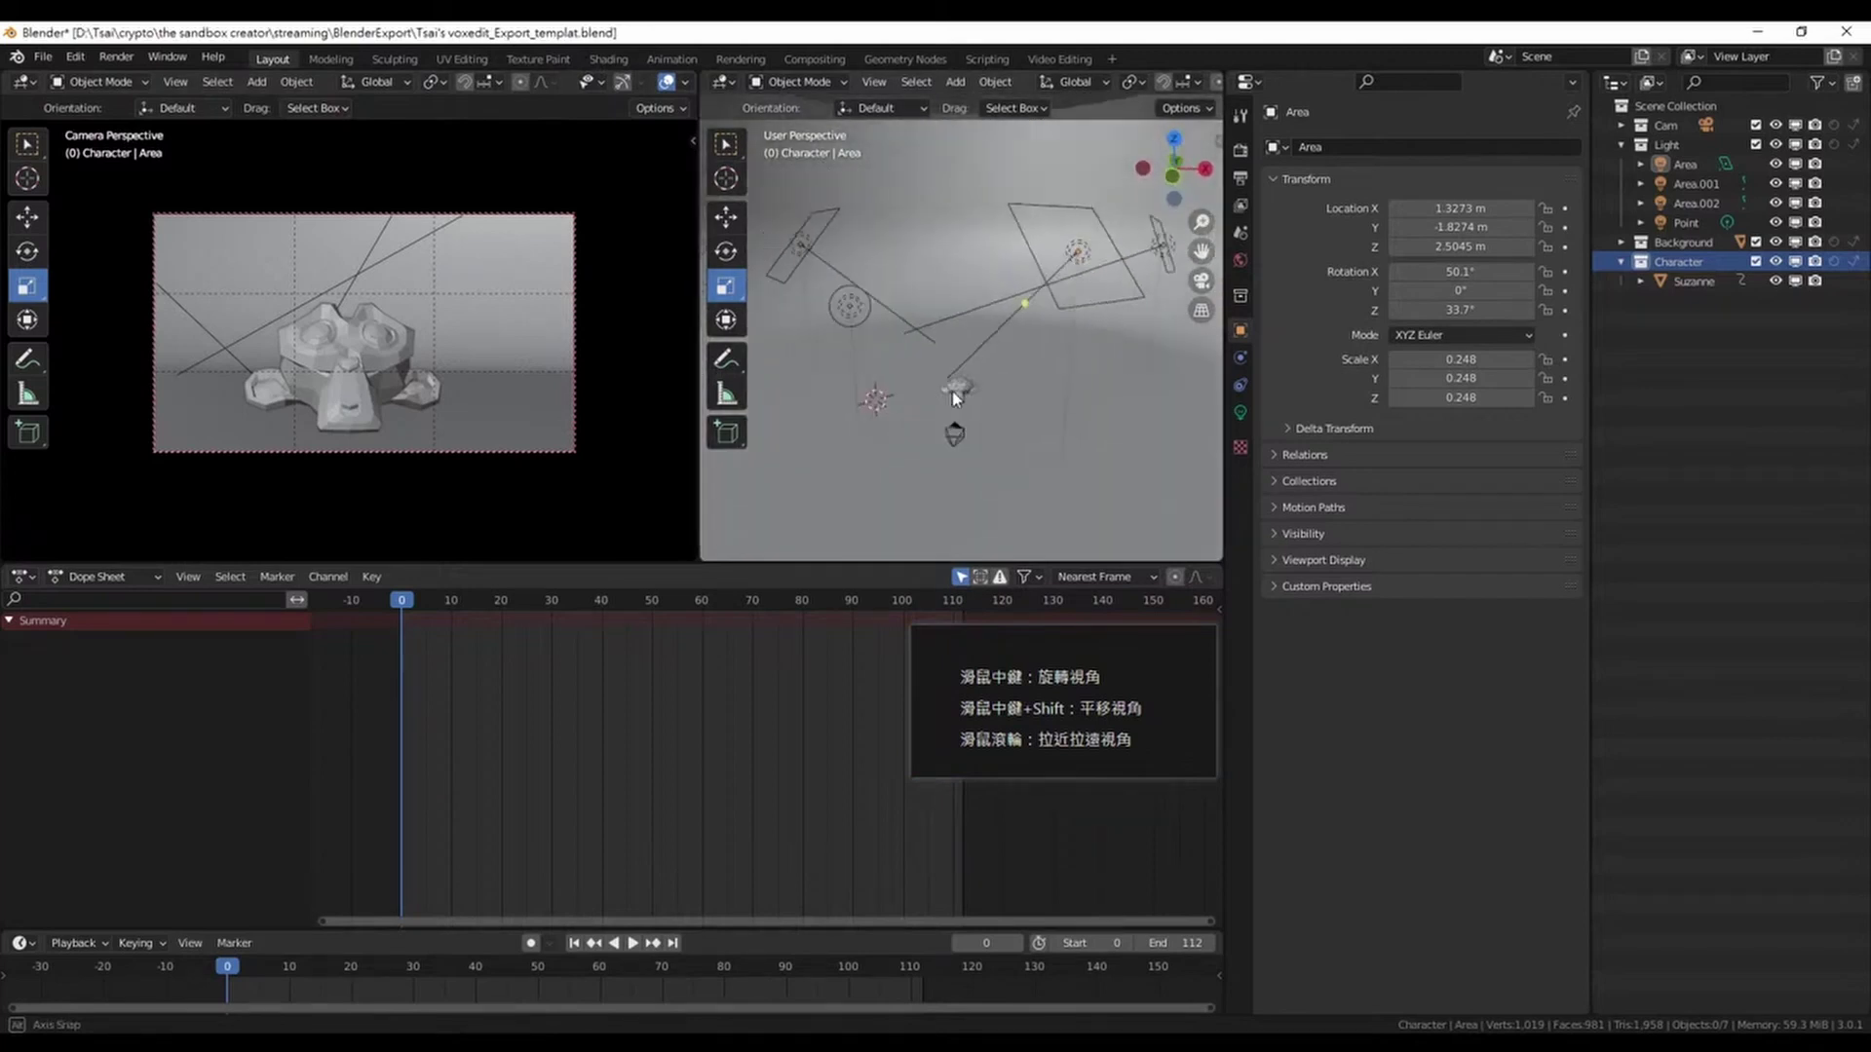
scroll(952, 414, "up", 2)
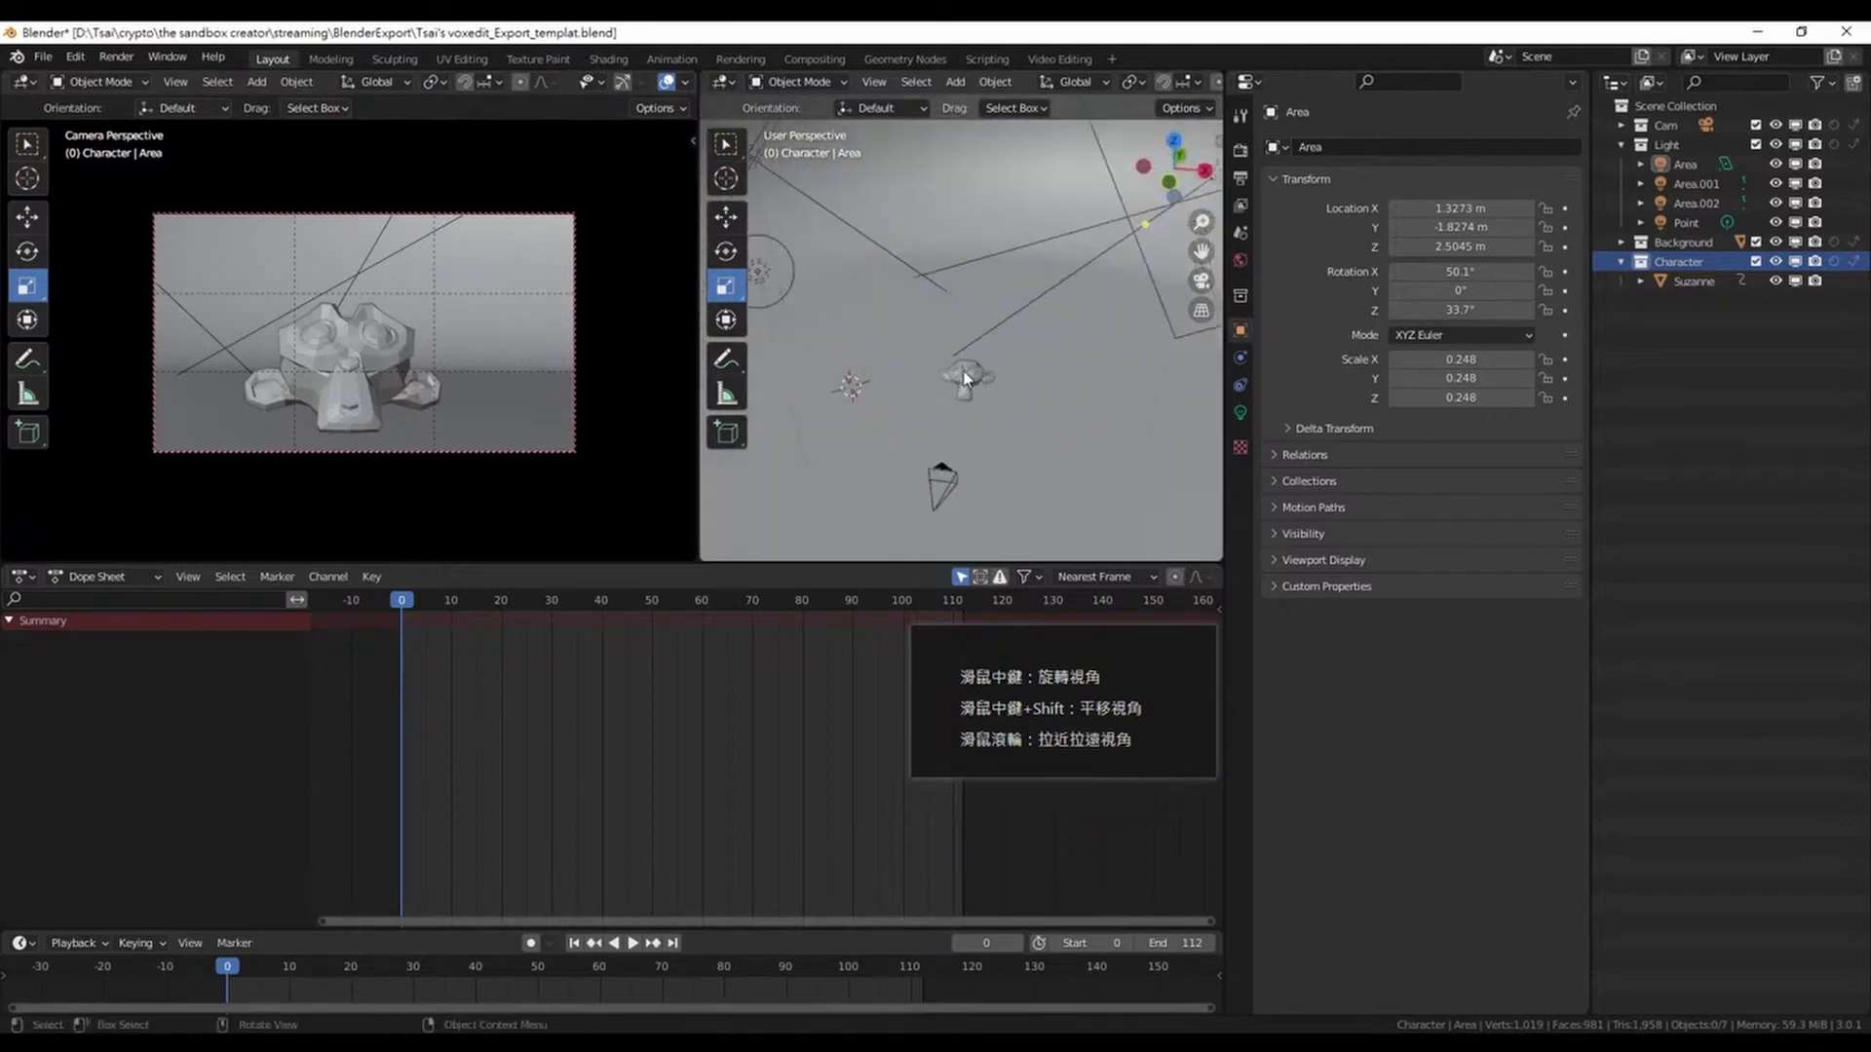
mouse_move(965, 378)
middle_mouse_down()
mouse_move(931, 378)
mouse_move(979, 390)
mouse_move(932, 368)
mouse_move(962, 460)
middle_mouse_up()
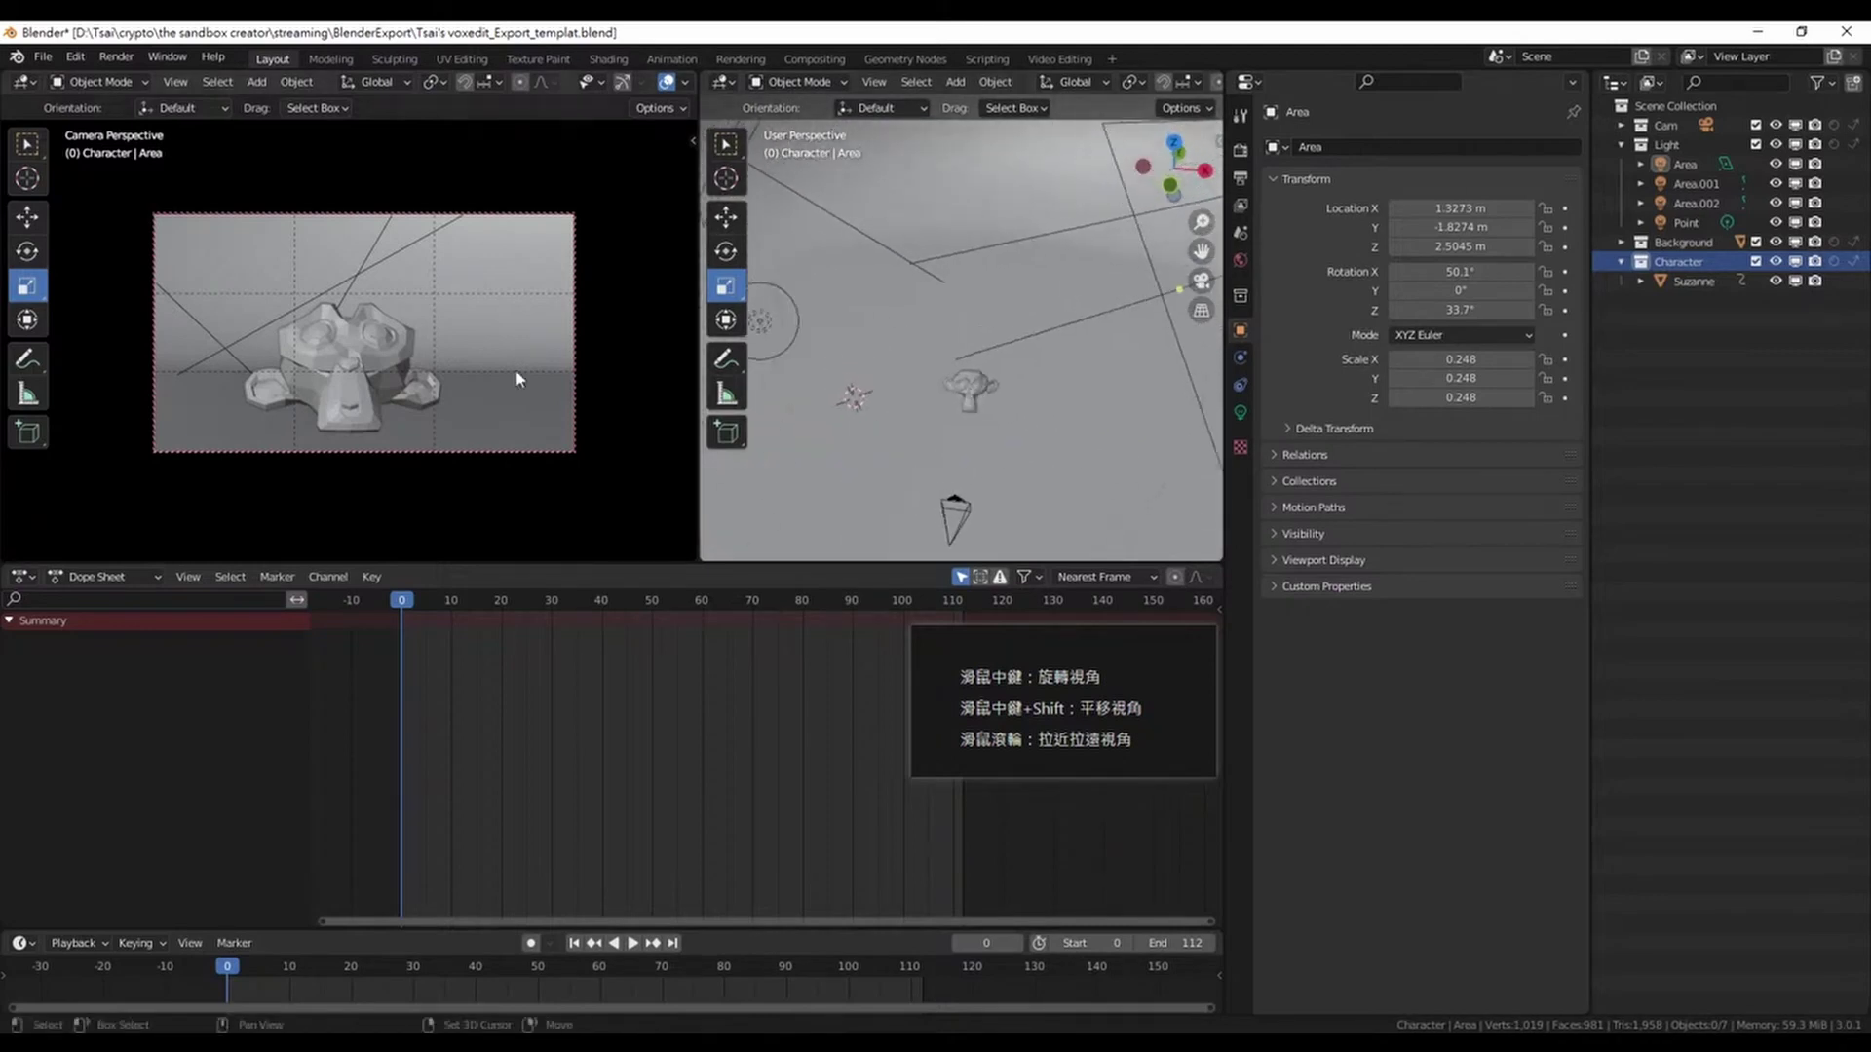
mouse_move(520, 378)
middle_mouse_down()
mouse_move(411, 335)
mouse_move(434, 366)
mouse_move(393, 387)
mouse_move(411, 343)
middle_mouse_up()
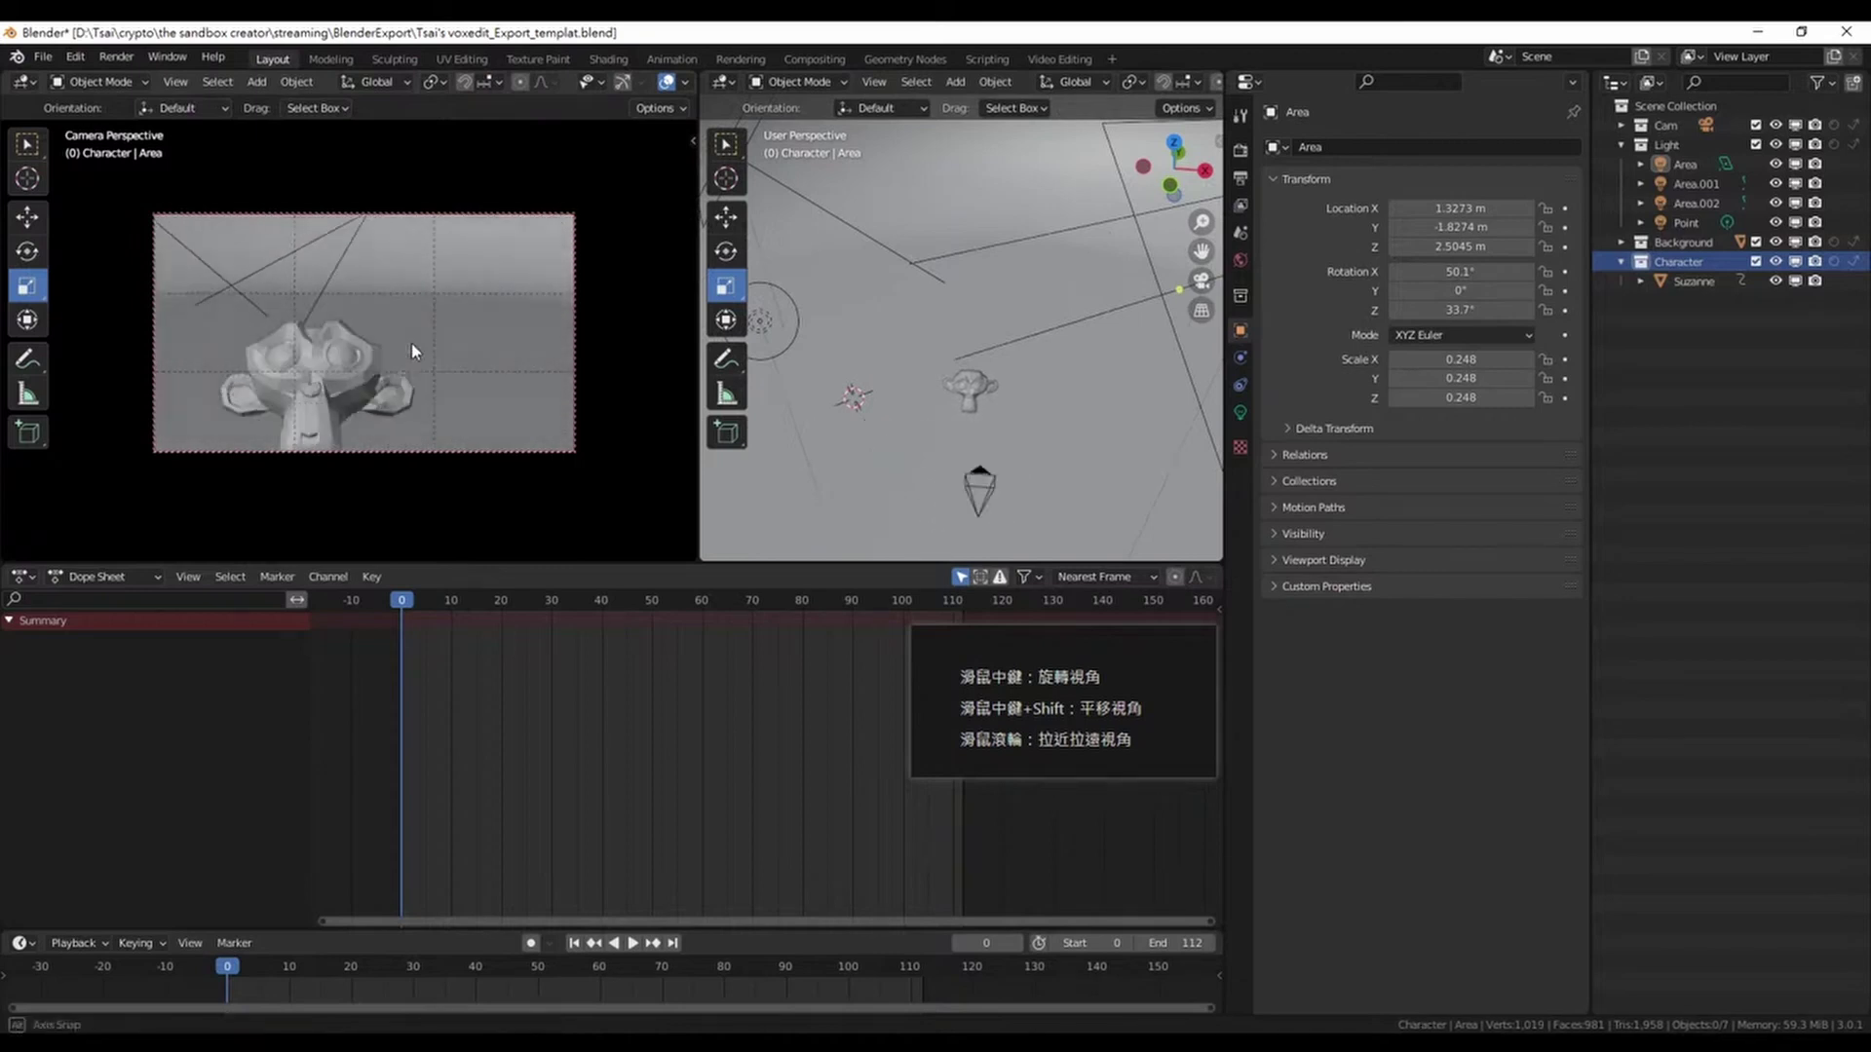
left_click(354, 353)
mouse_move(353, 352)
middle_mouse_down()
mouse_move(369, 385)
mouse_move(413, 337)
middle_mouse_up()
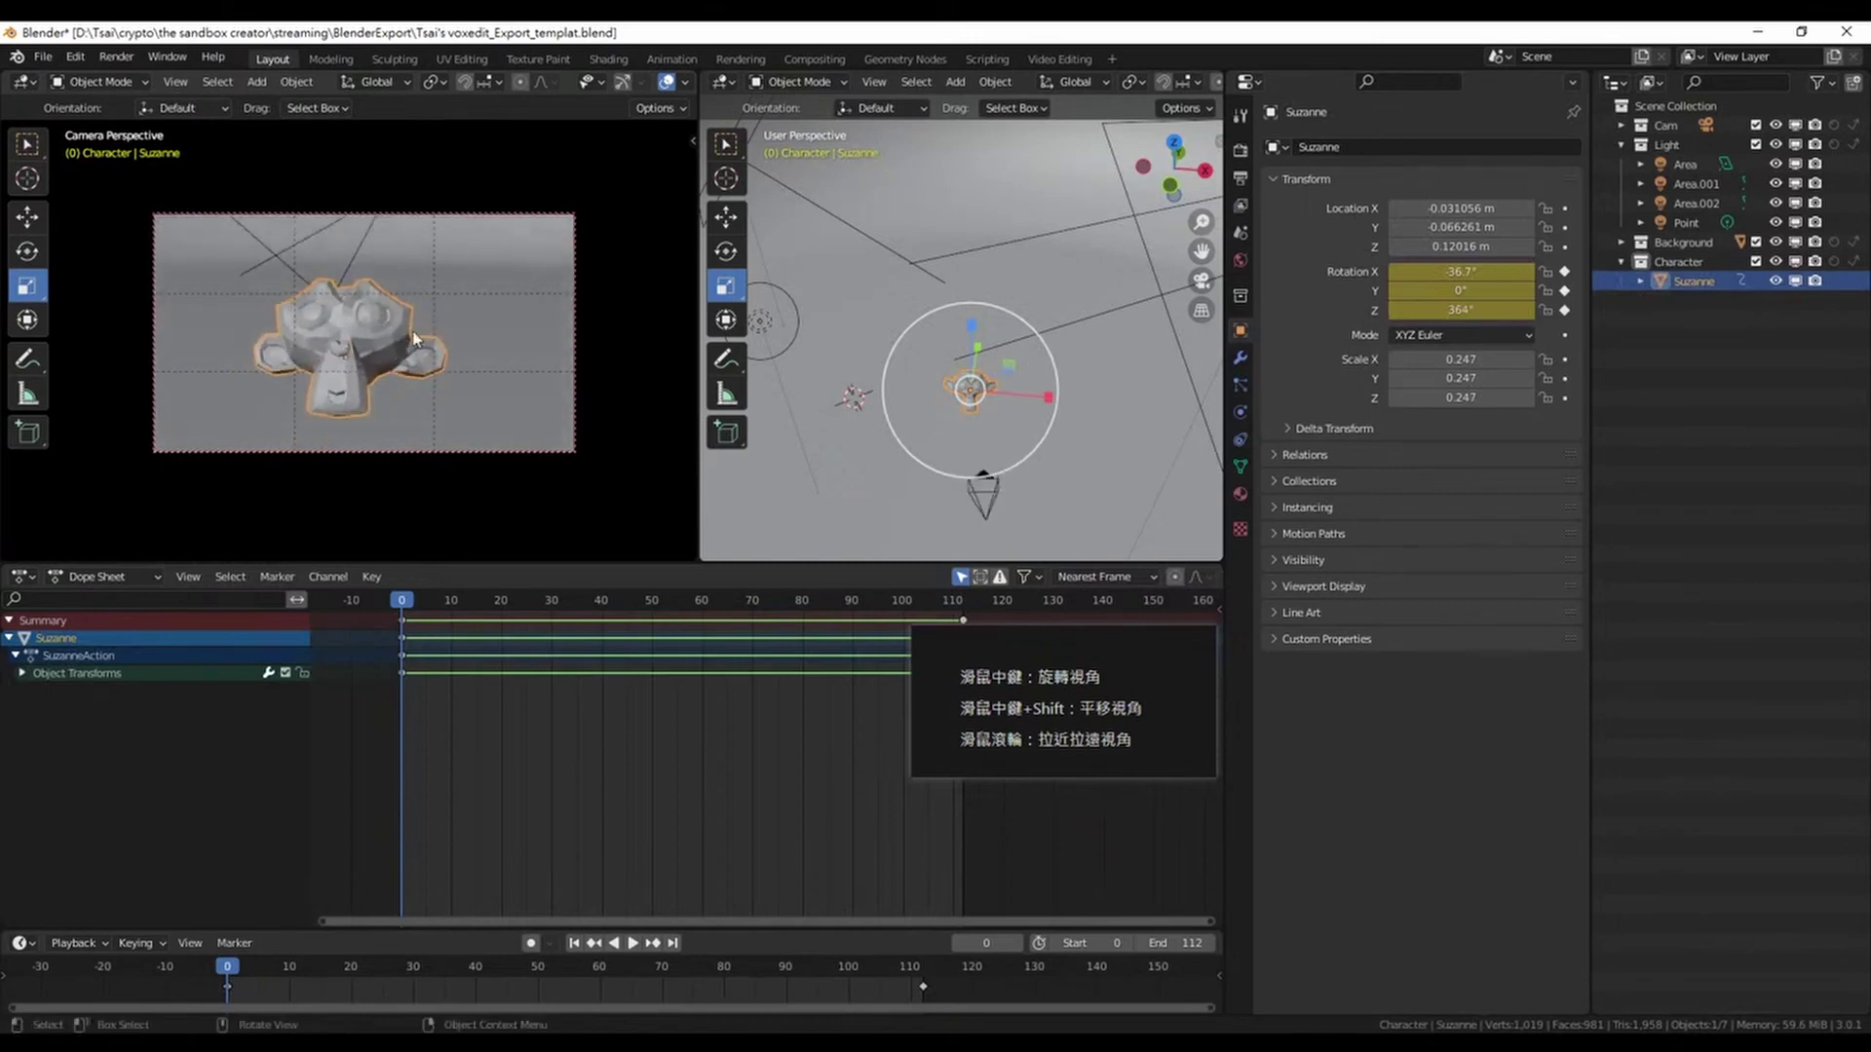
Pull the camera in so Suzanne fills more of the shot, and collapse the Light collection
middle_click_drag(978, 417, 961, 406)
mouse_move(194, 371)
middle_mouse_down()
mouse_move(331, 396)
mouse_move(353, 419)
middle_mouse_up()
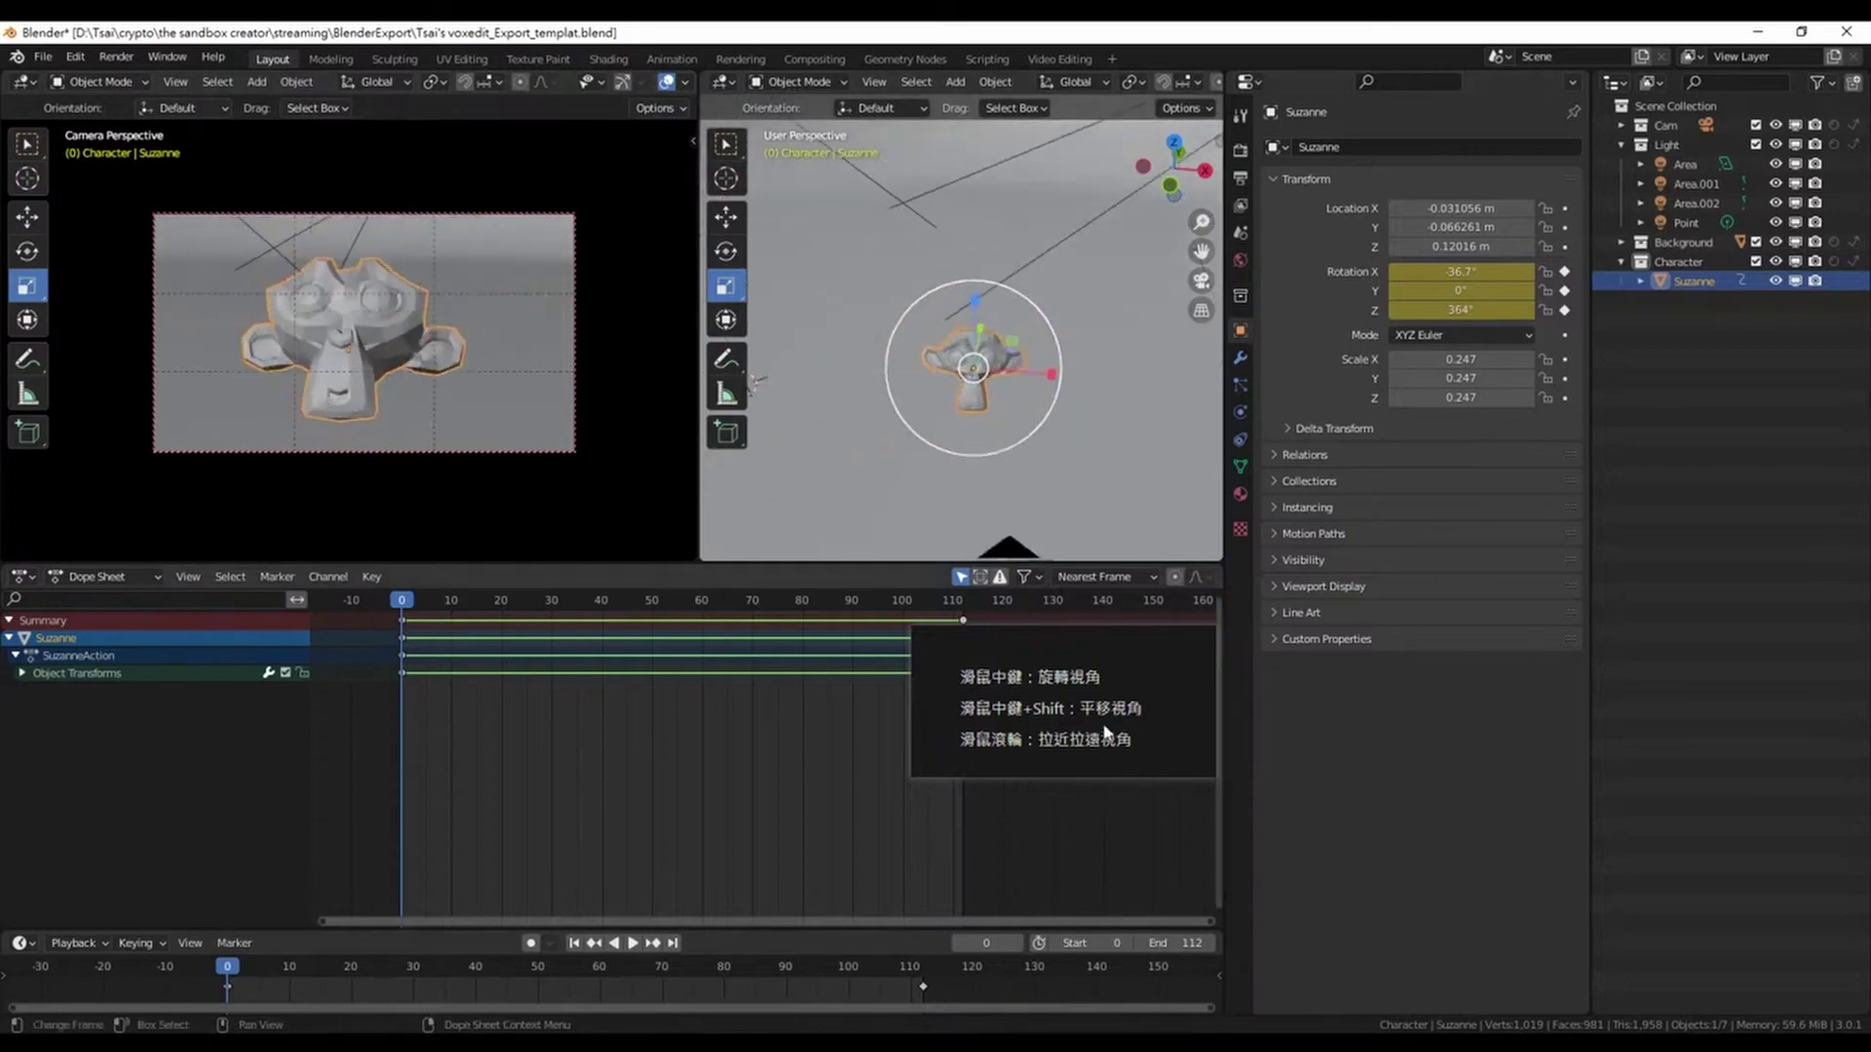
left_click_drag(1103, 729, 1089, 843)
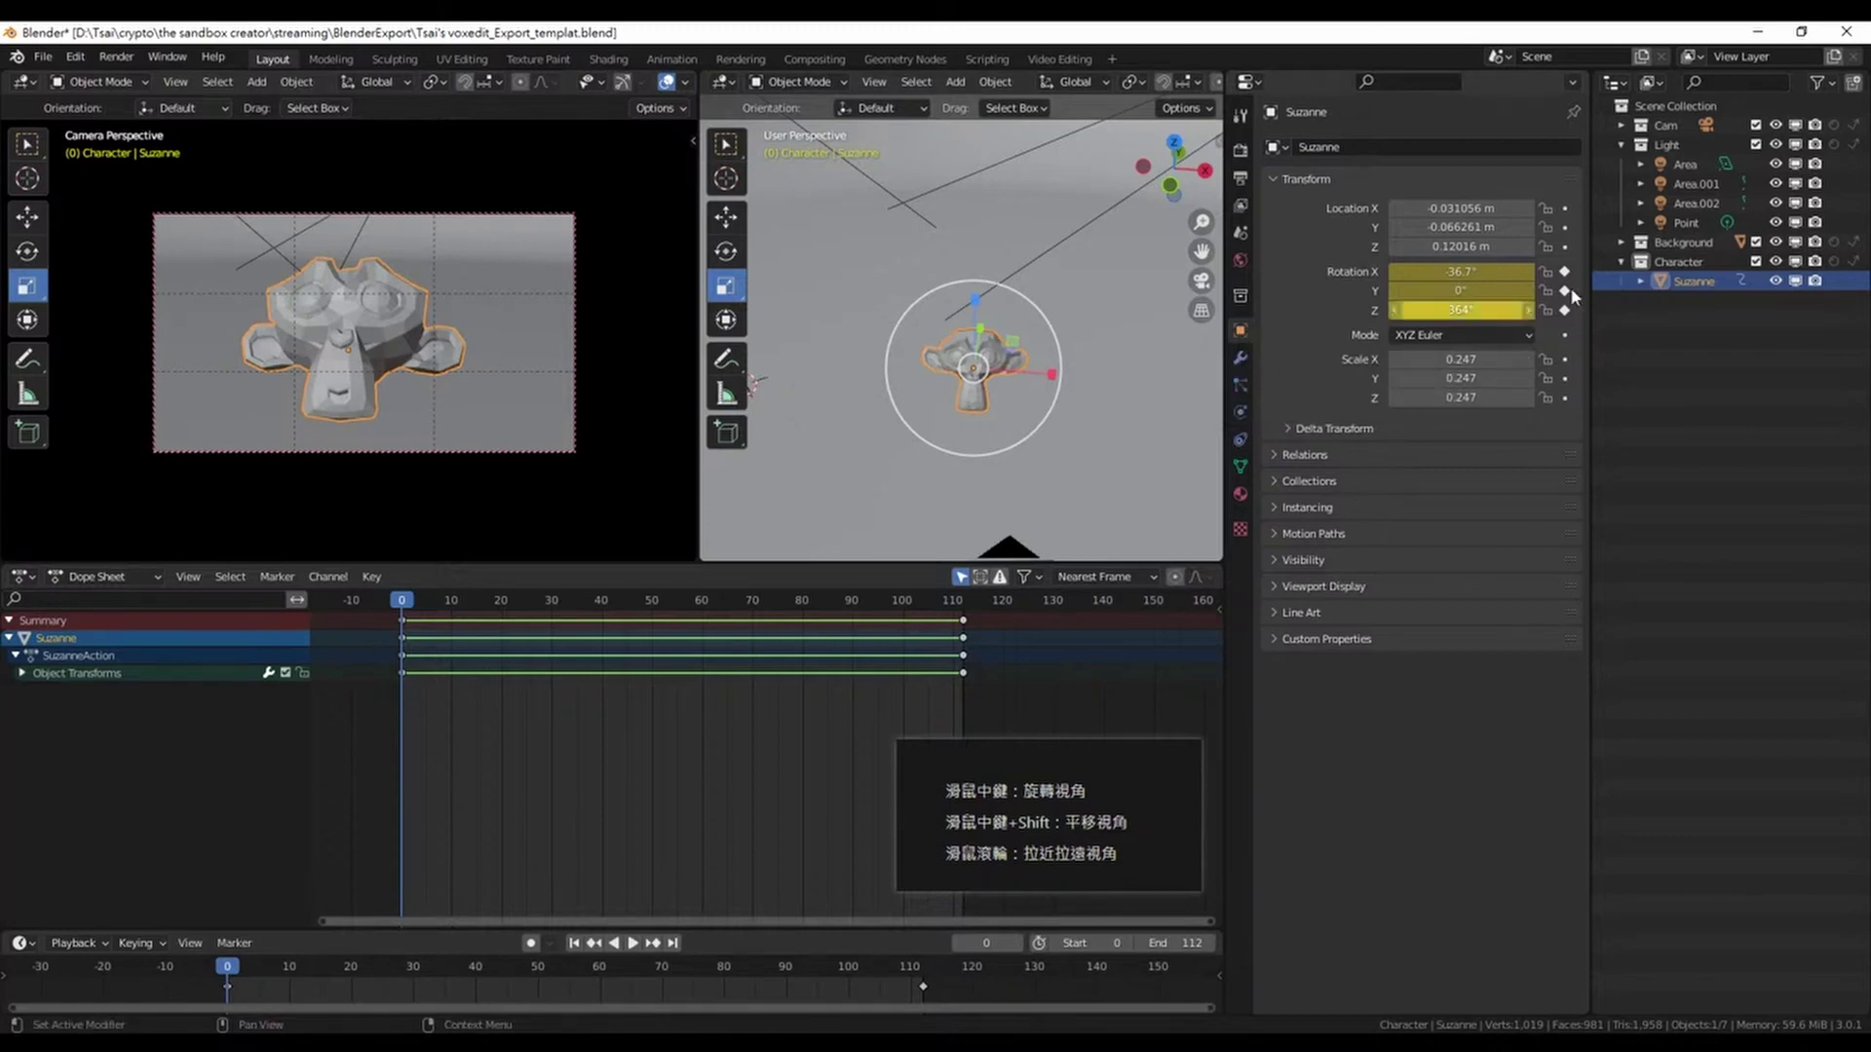
left_click(1622, 145)
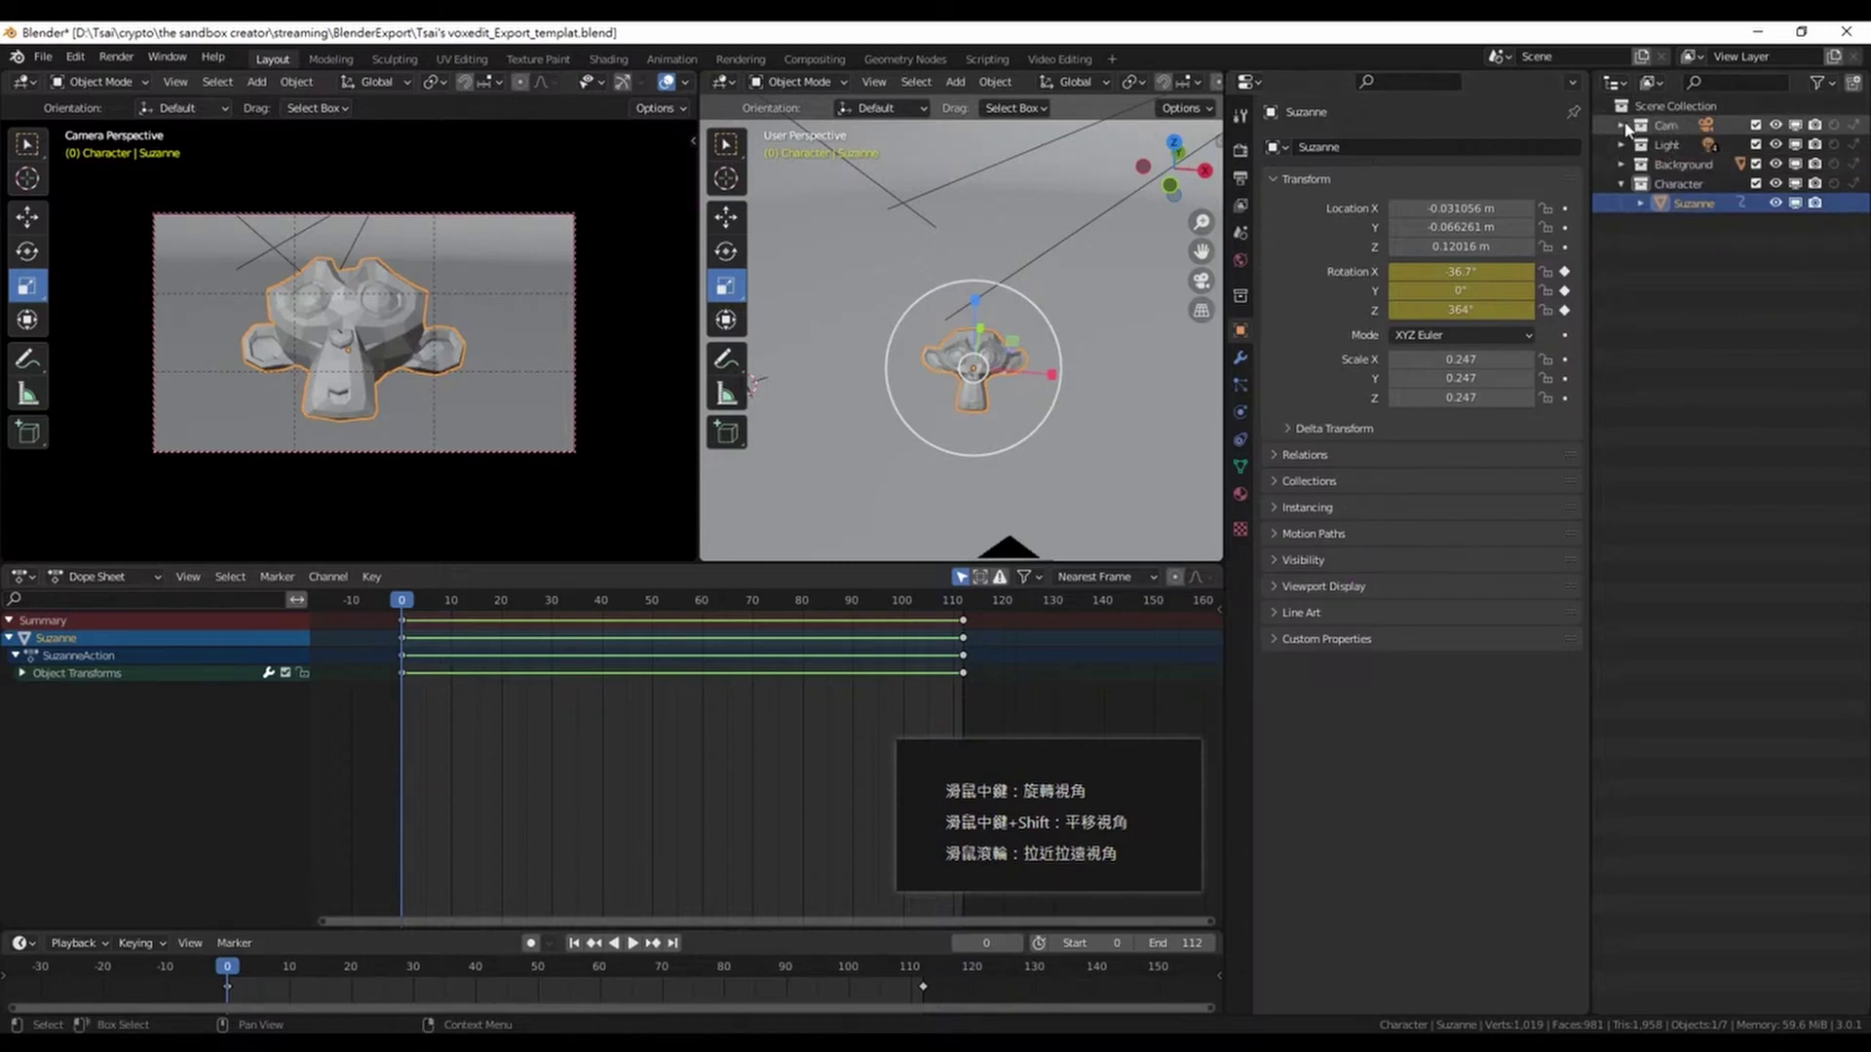
left_click(1622, 126)
left_click(1622, 126)
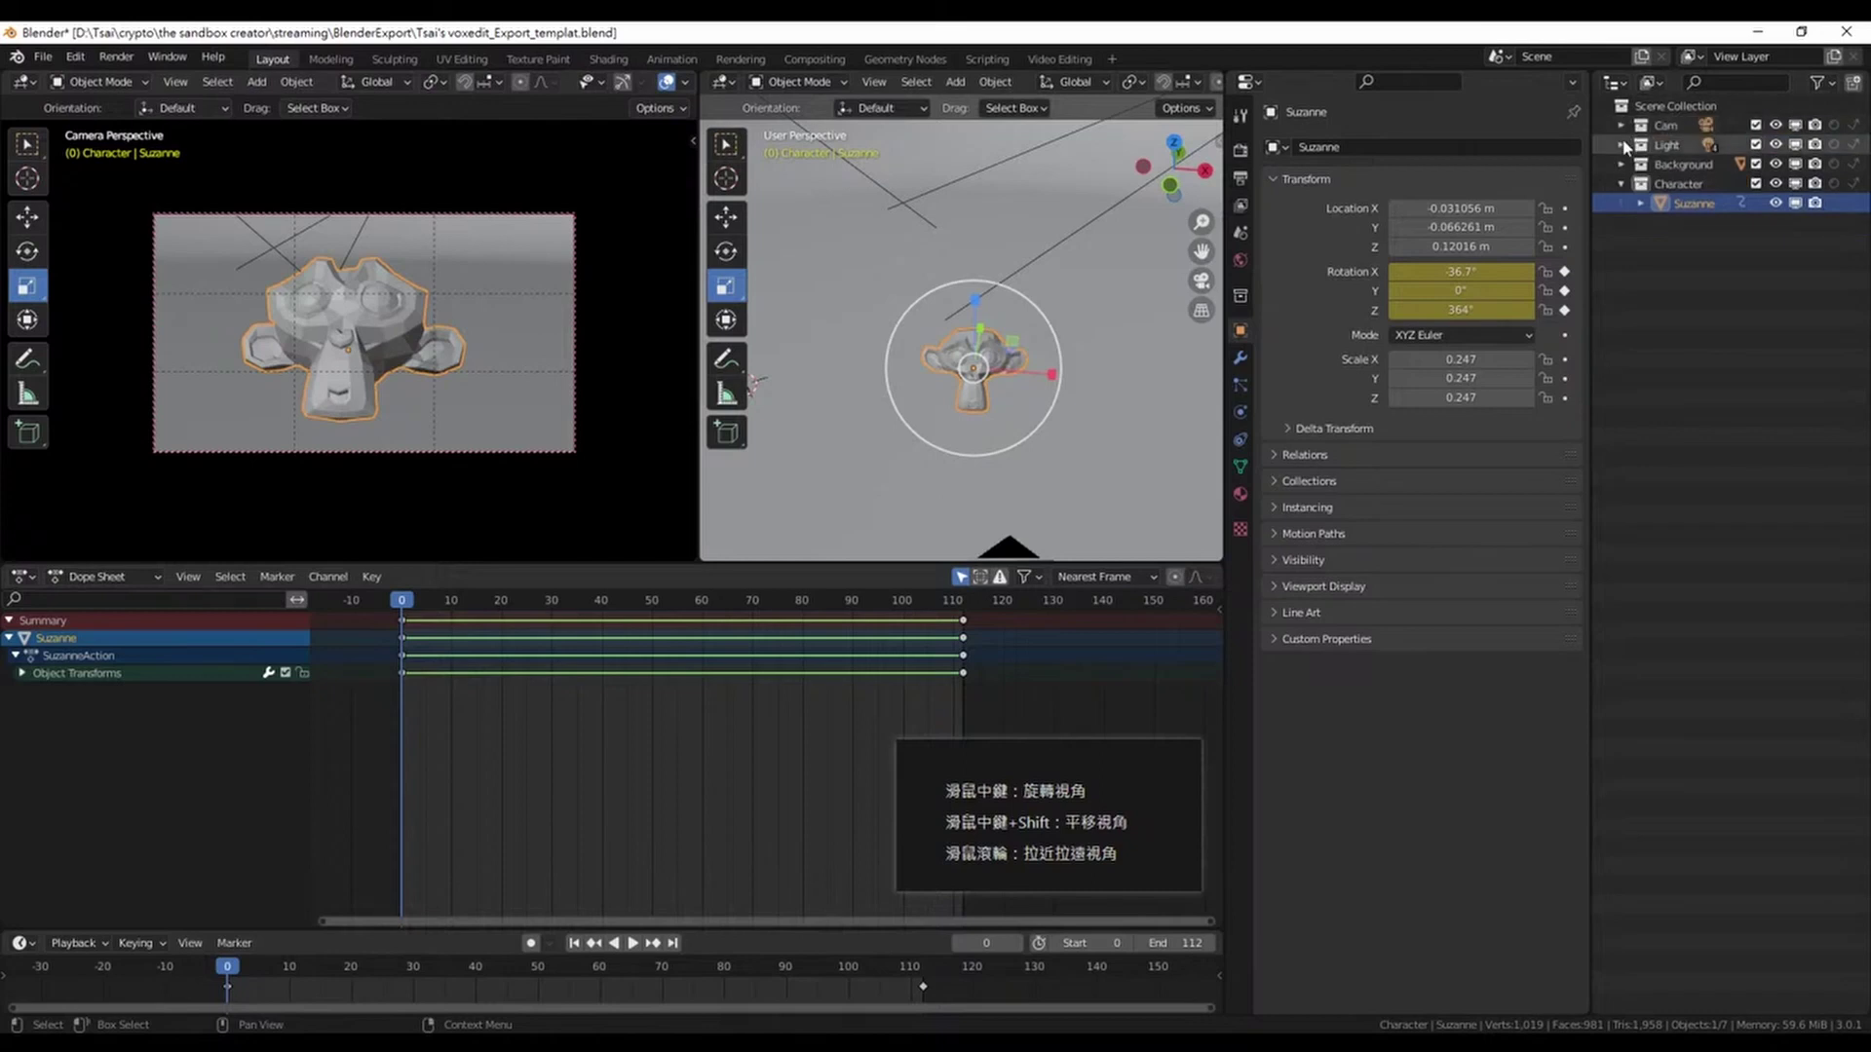
mouse_move(965, 380)
middle_mouse_down()
mouse_move(1067, 380)
mouse_move(1003, 382)
middle_mouse_up()
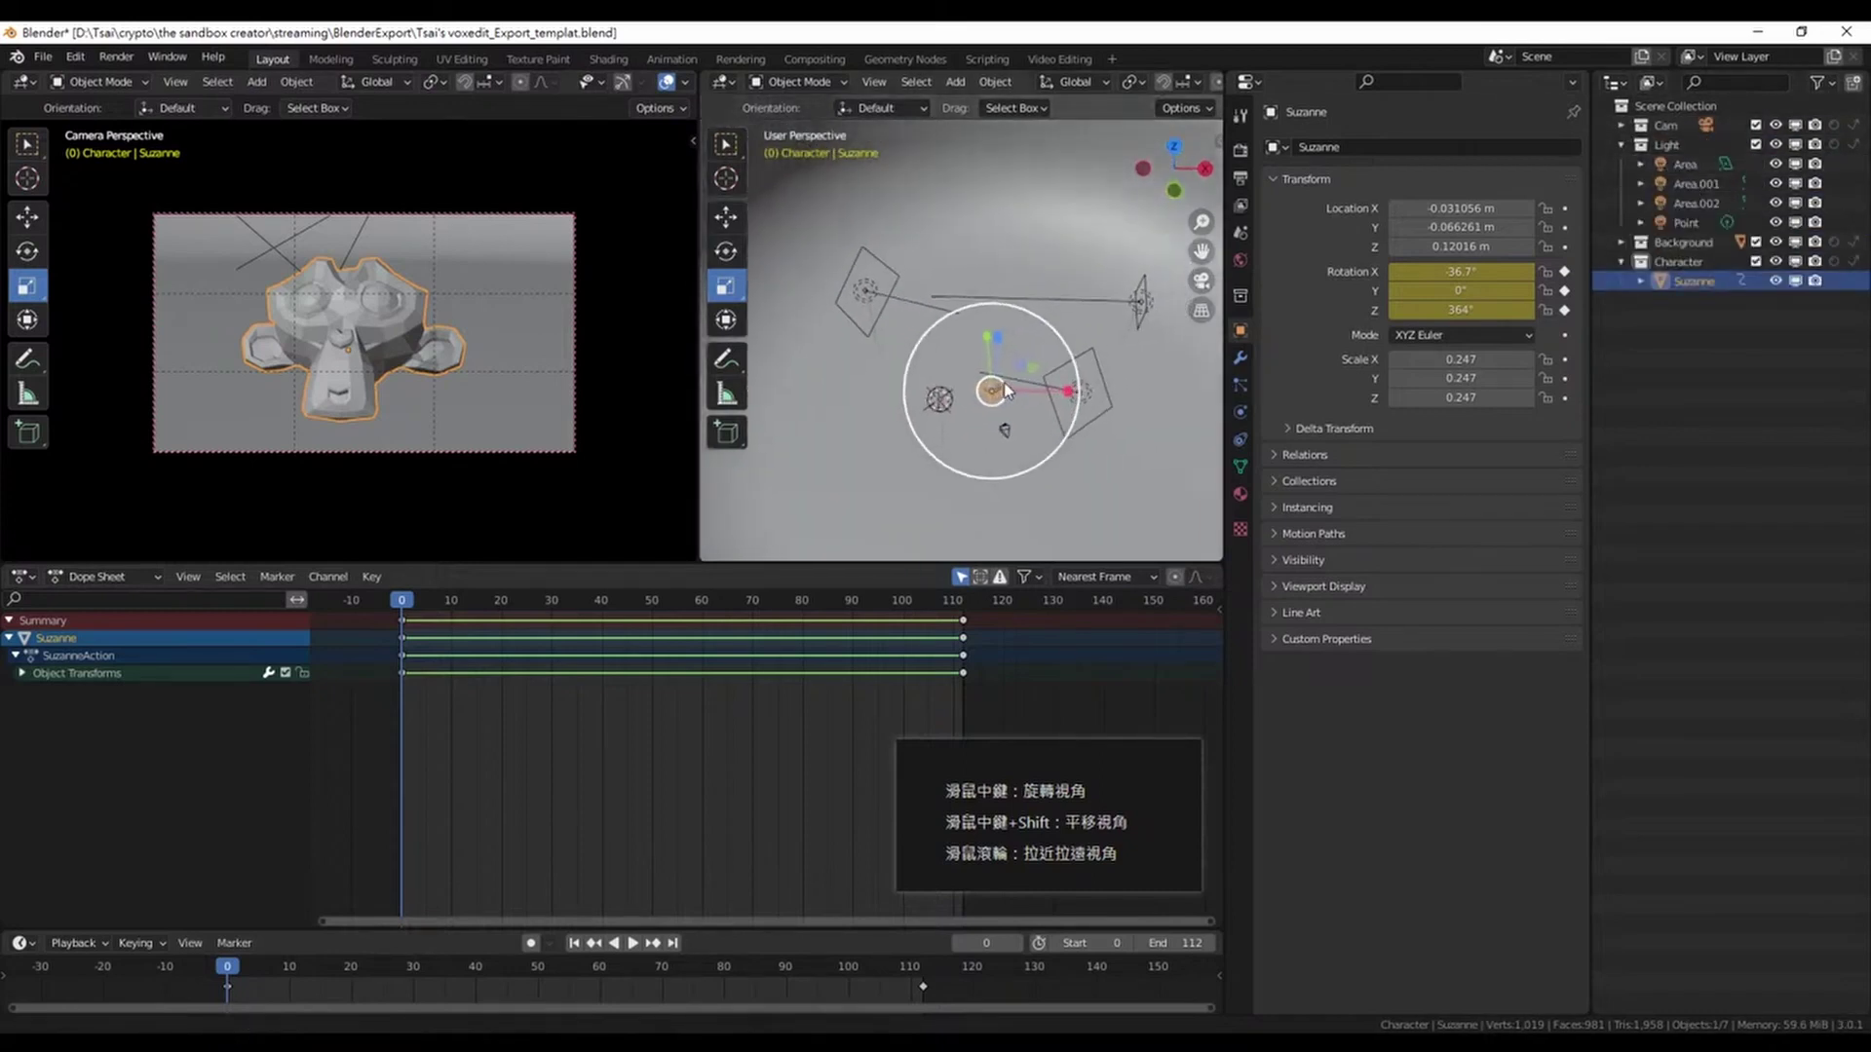
left_click(1622, 145)
left_click(1683, 185)
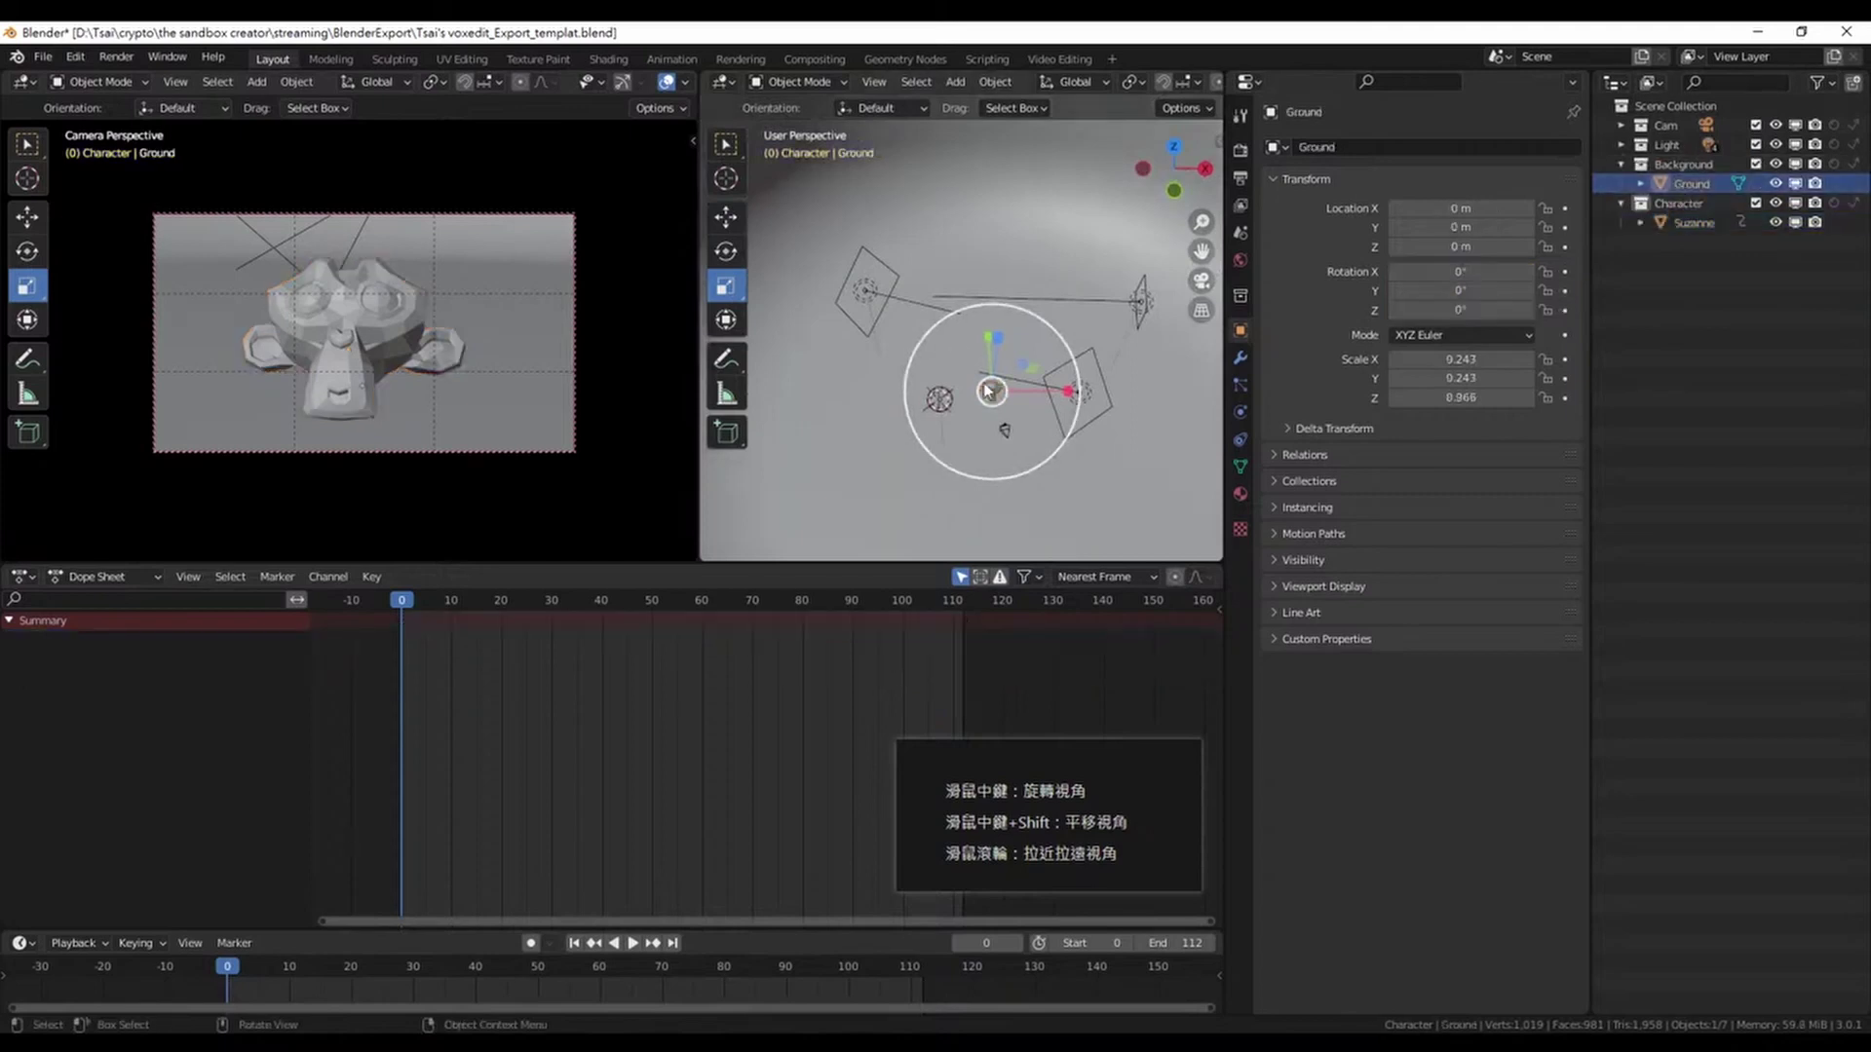
middle_click_drag(1013, 419, 988, 384)
scroll(988, 384, "up", 3)
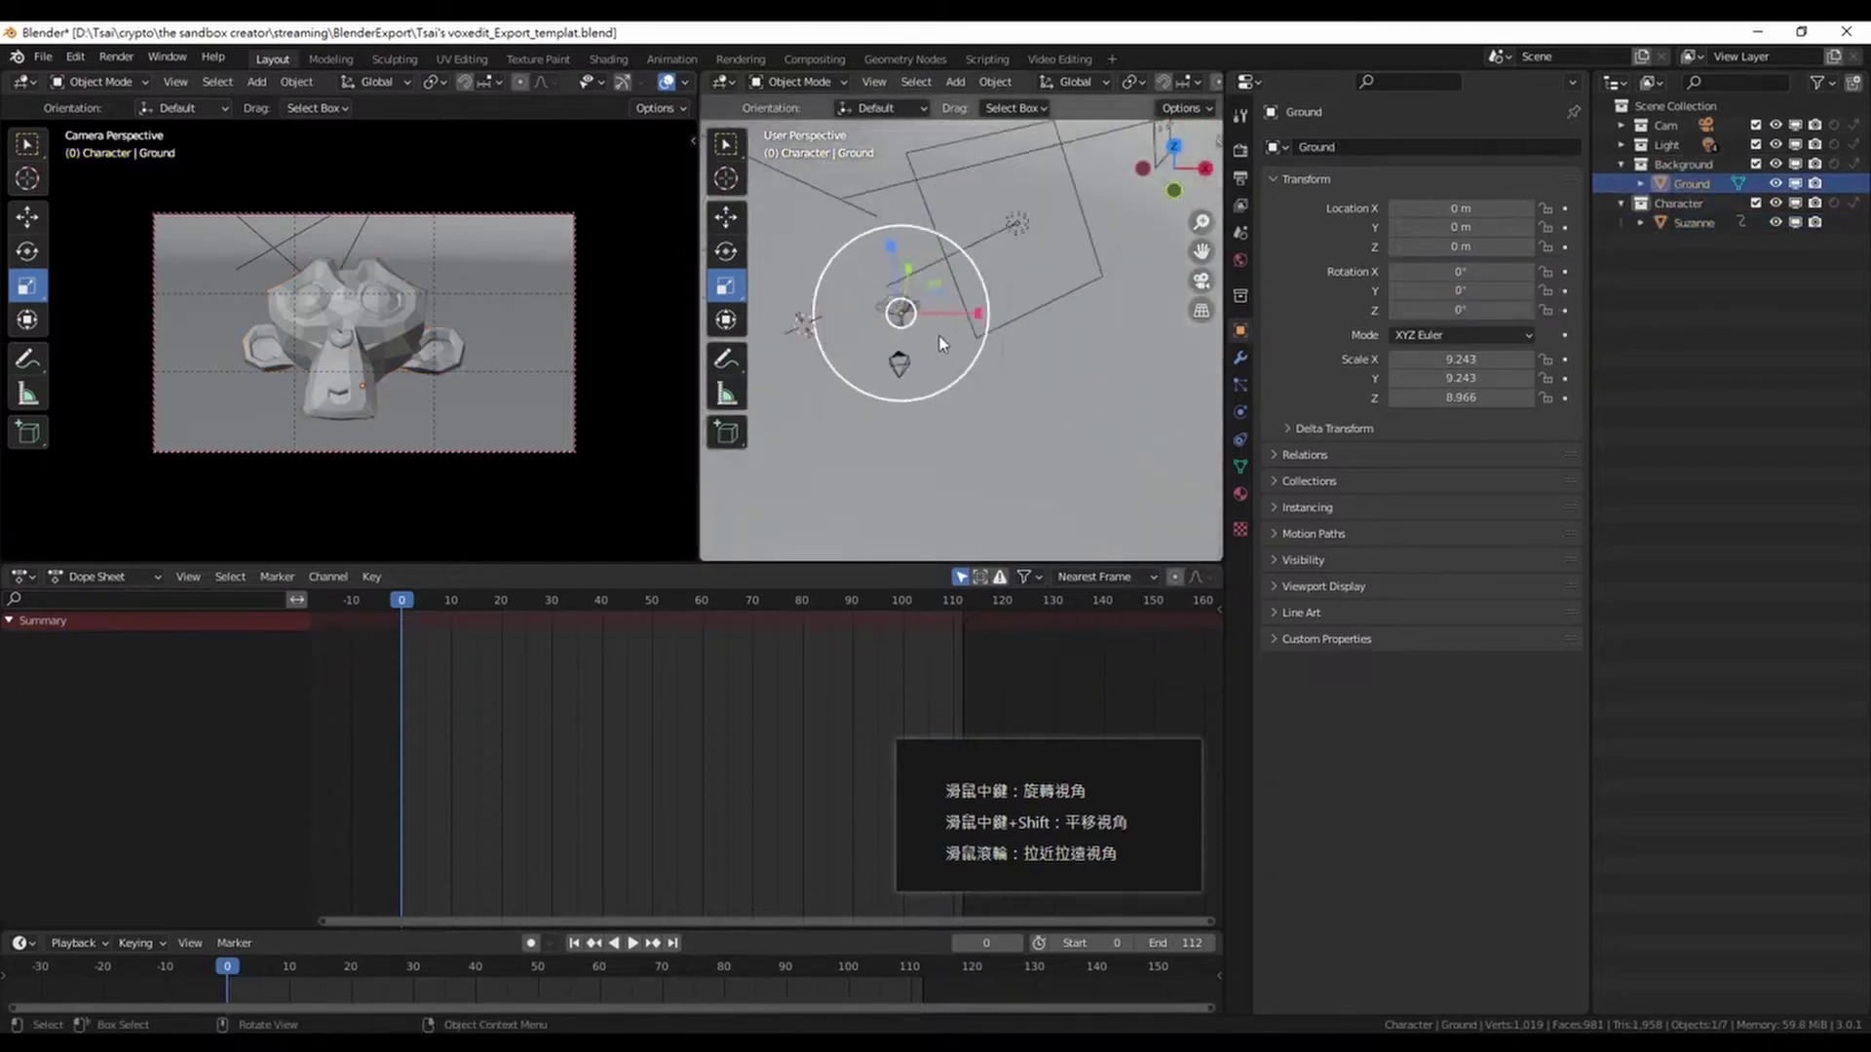
scroll(988, 384, "up", 2)
left_click(1656, 203)
left_click(1623, 165)
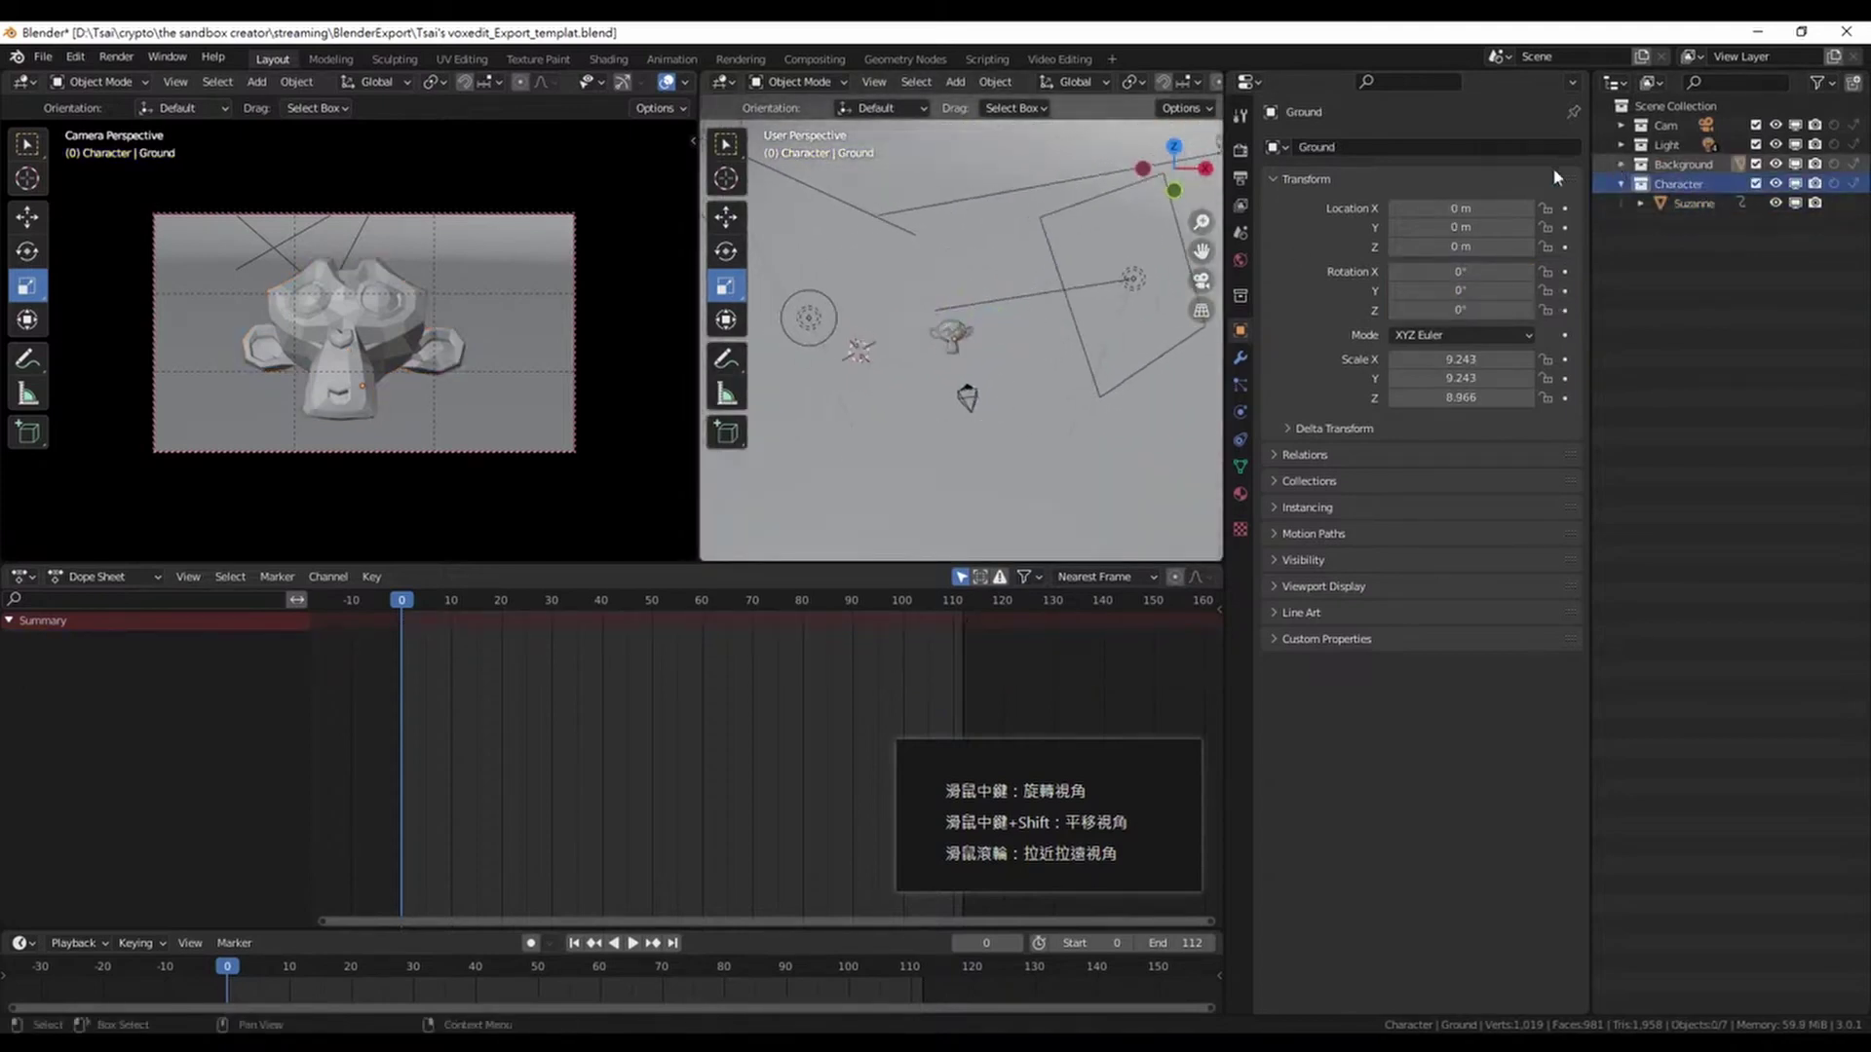
scroll(859, 418, "up", 2)
scroll(1033, 290, "up", 1)
scroll(1033, 290, "up", 2)
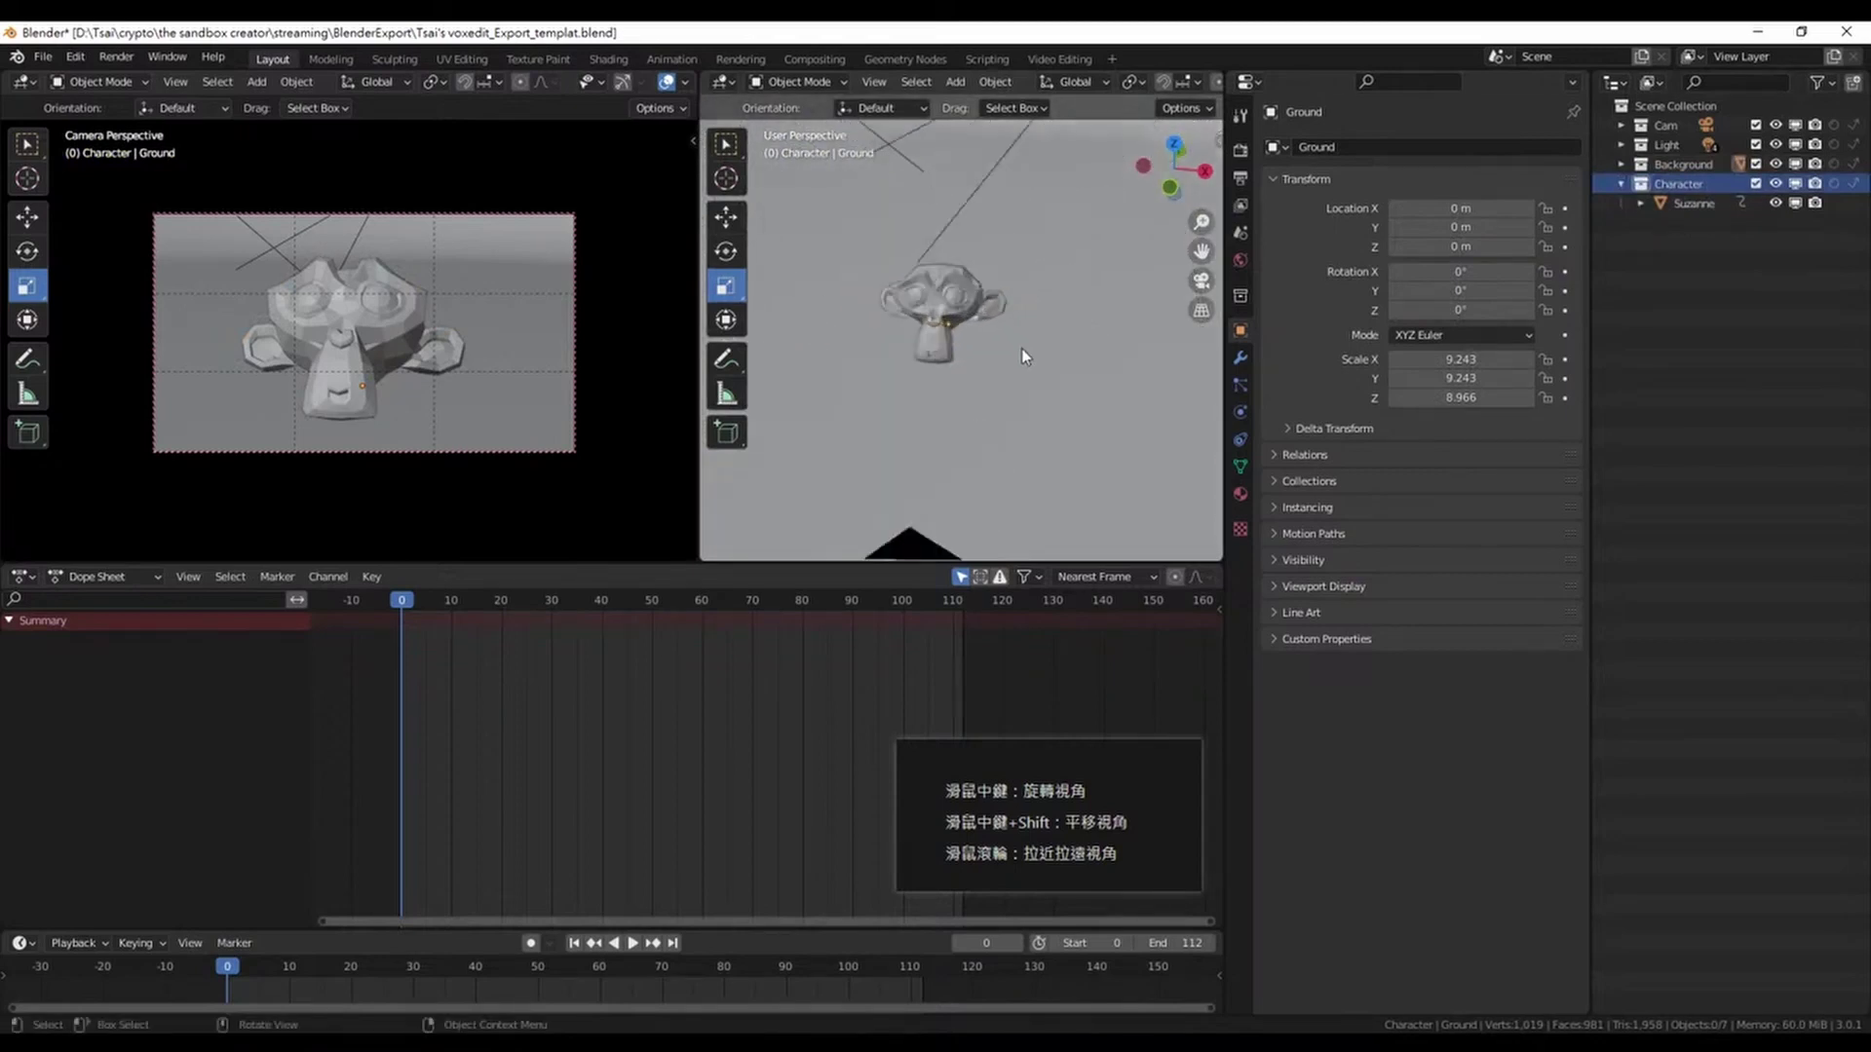
left_click(955, 317)
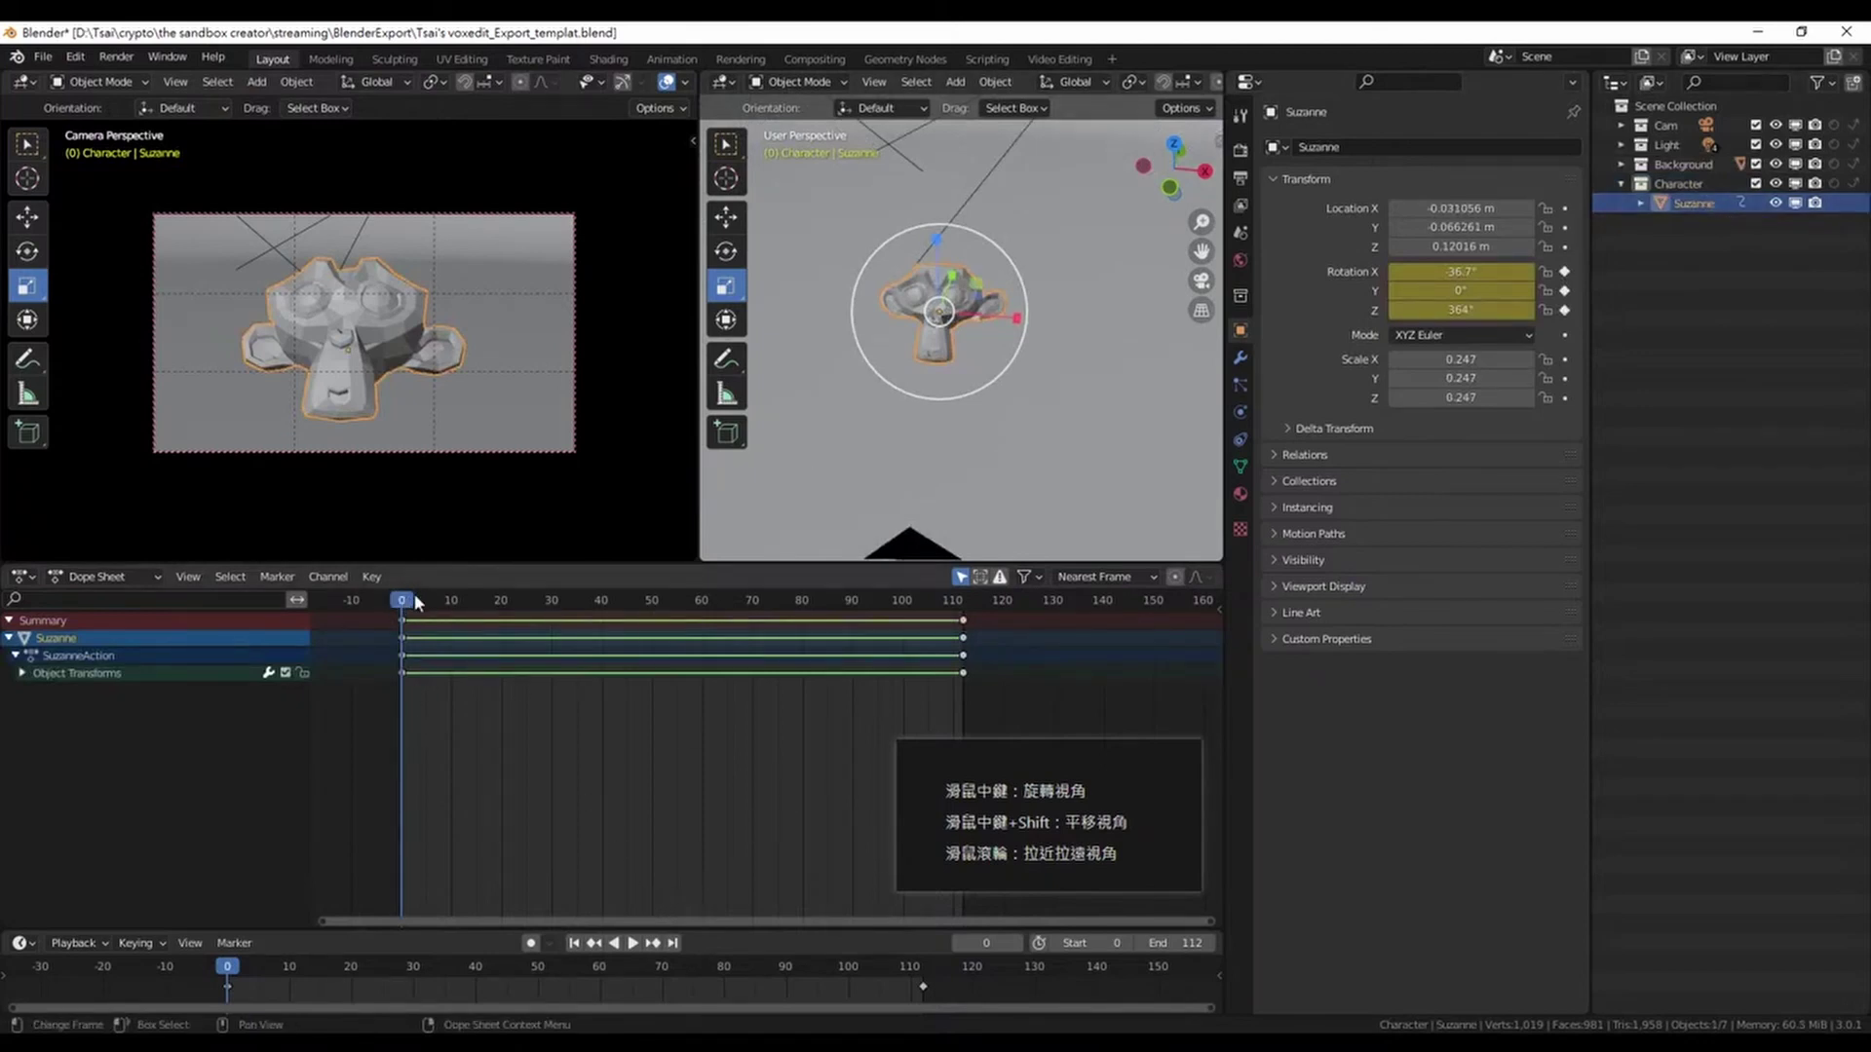
Preview Suzanne's rotation playback, stop it, and open the File menu's import formats
key("space")
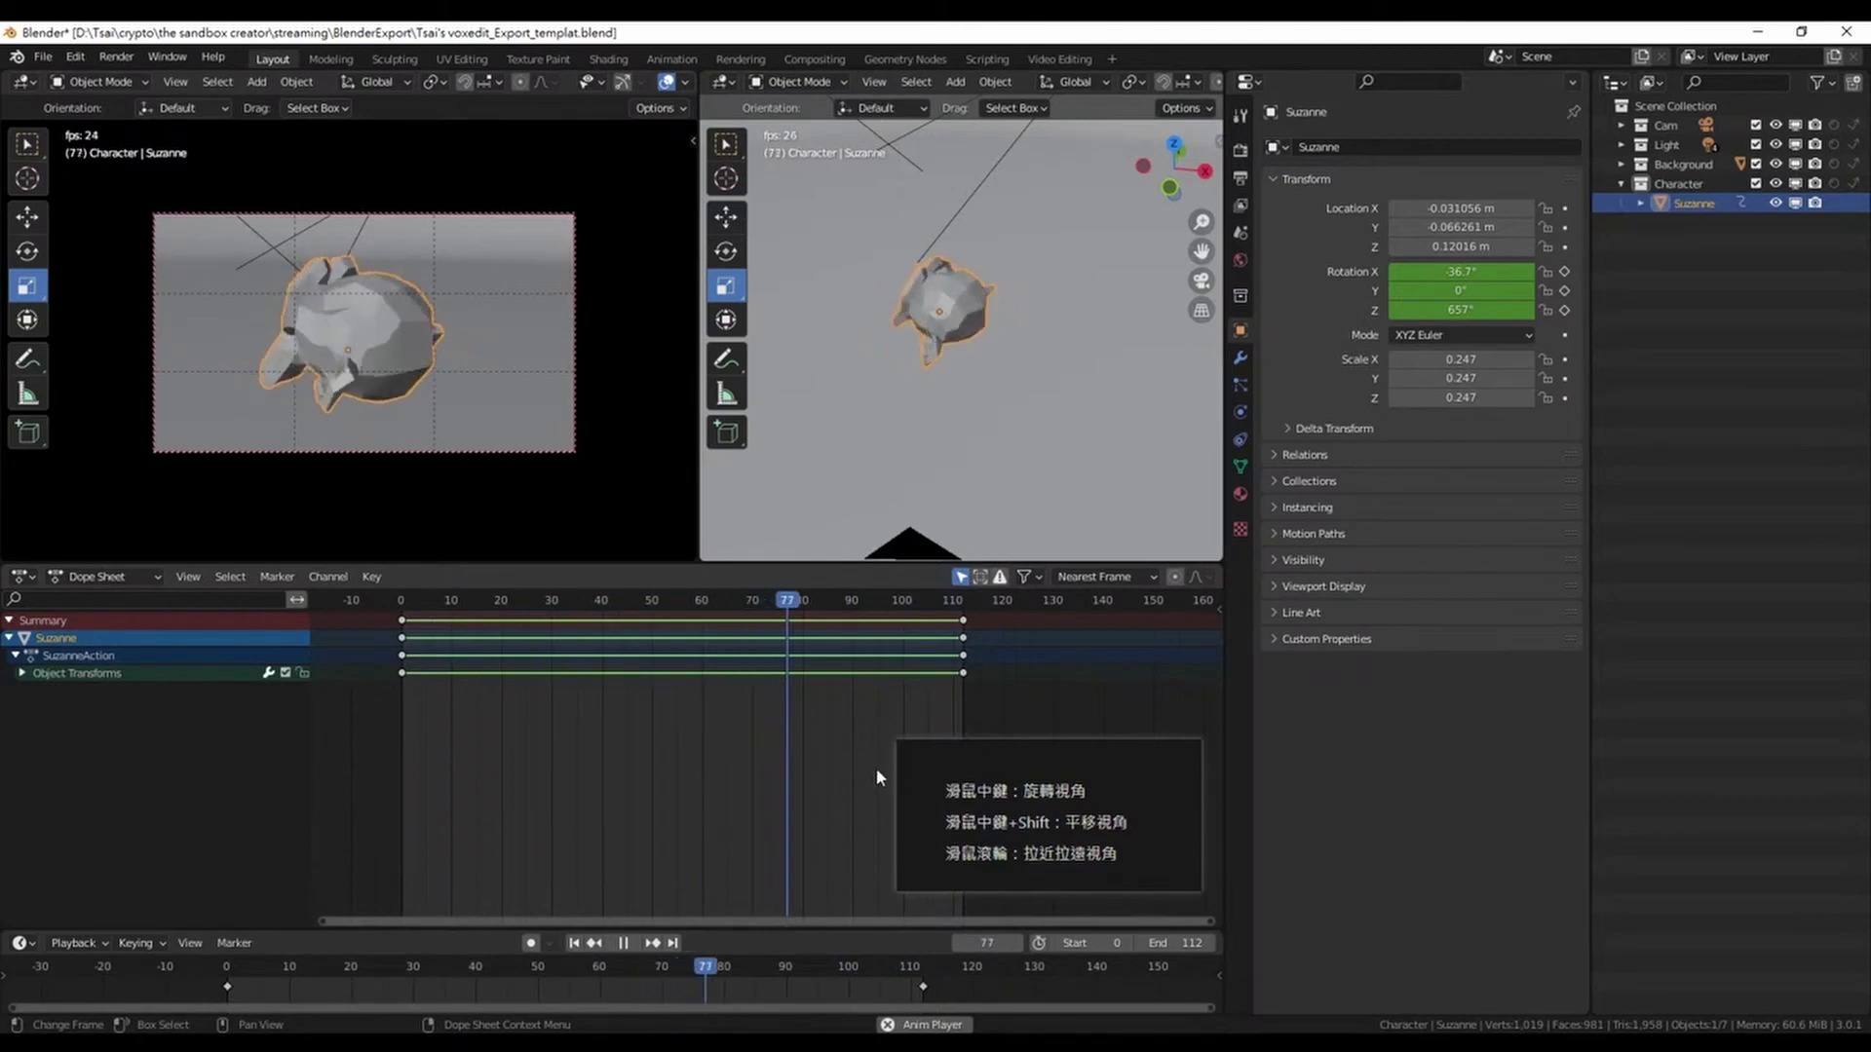
key("space")
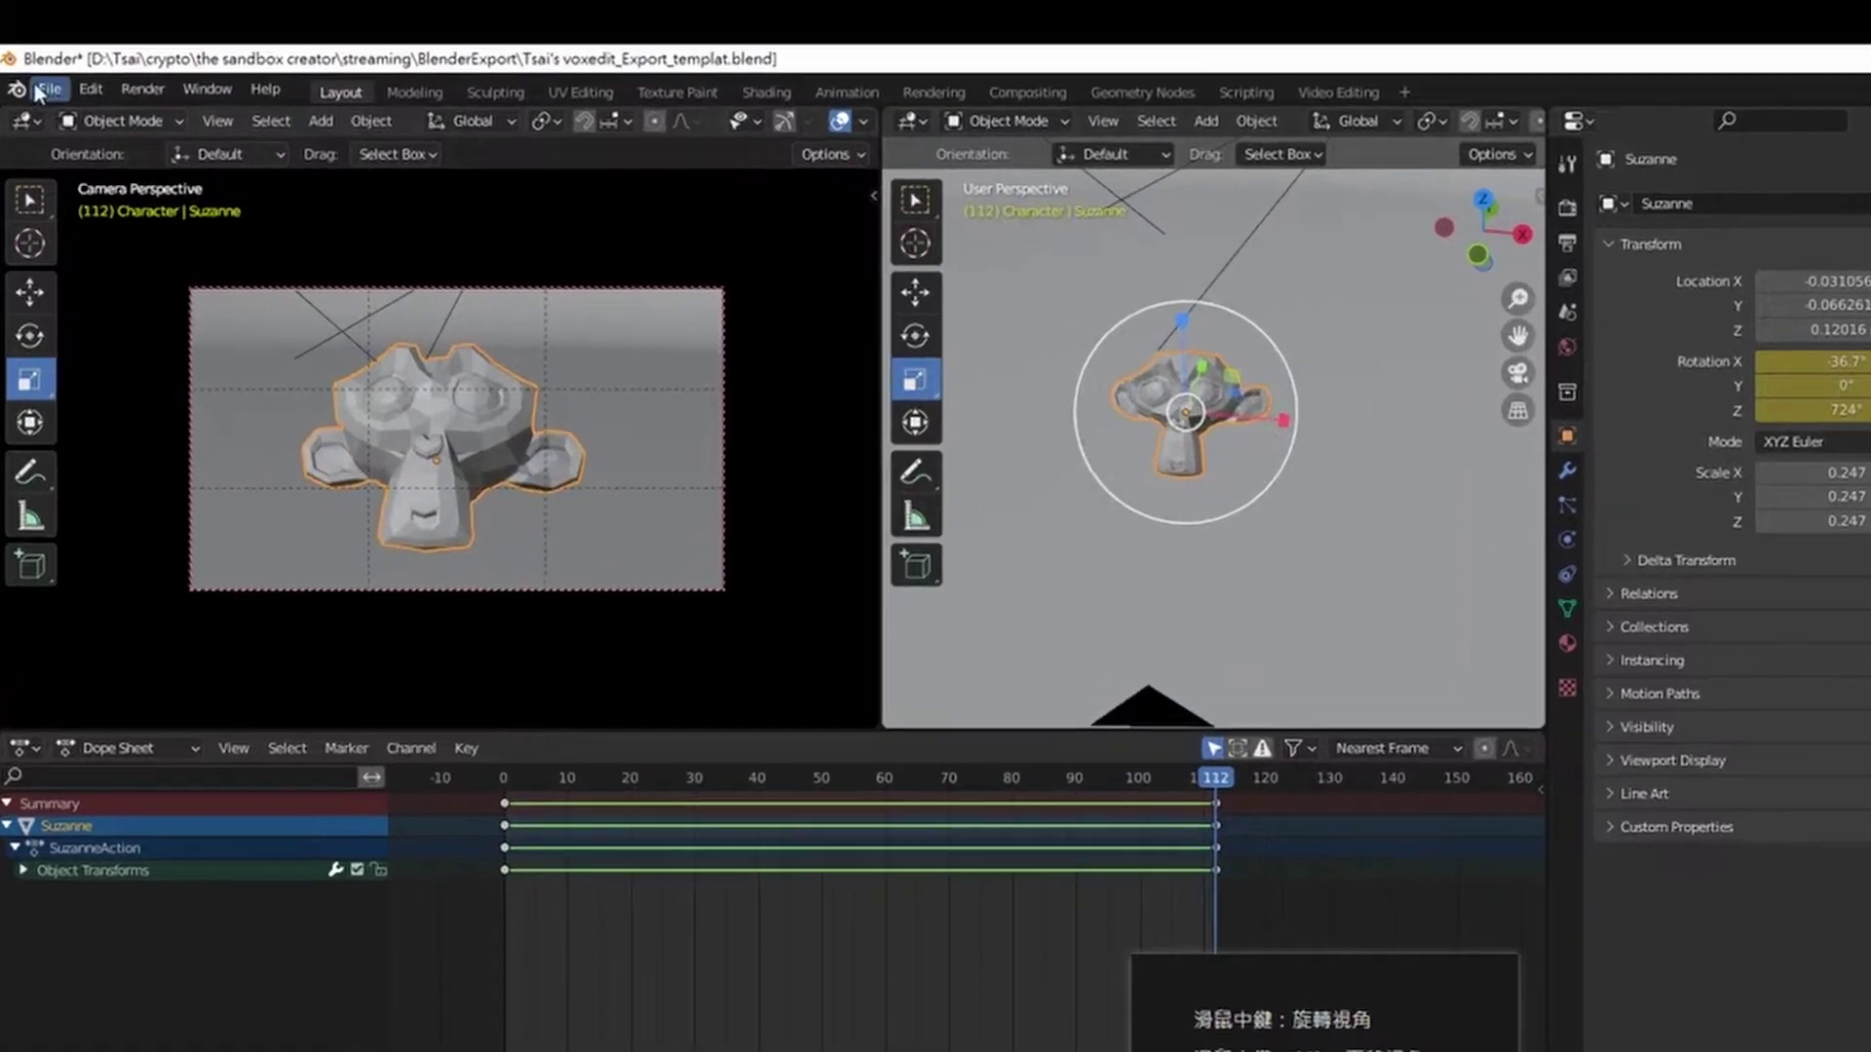
left_click(39, 56)
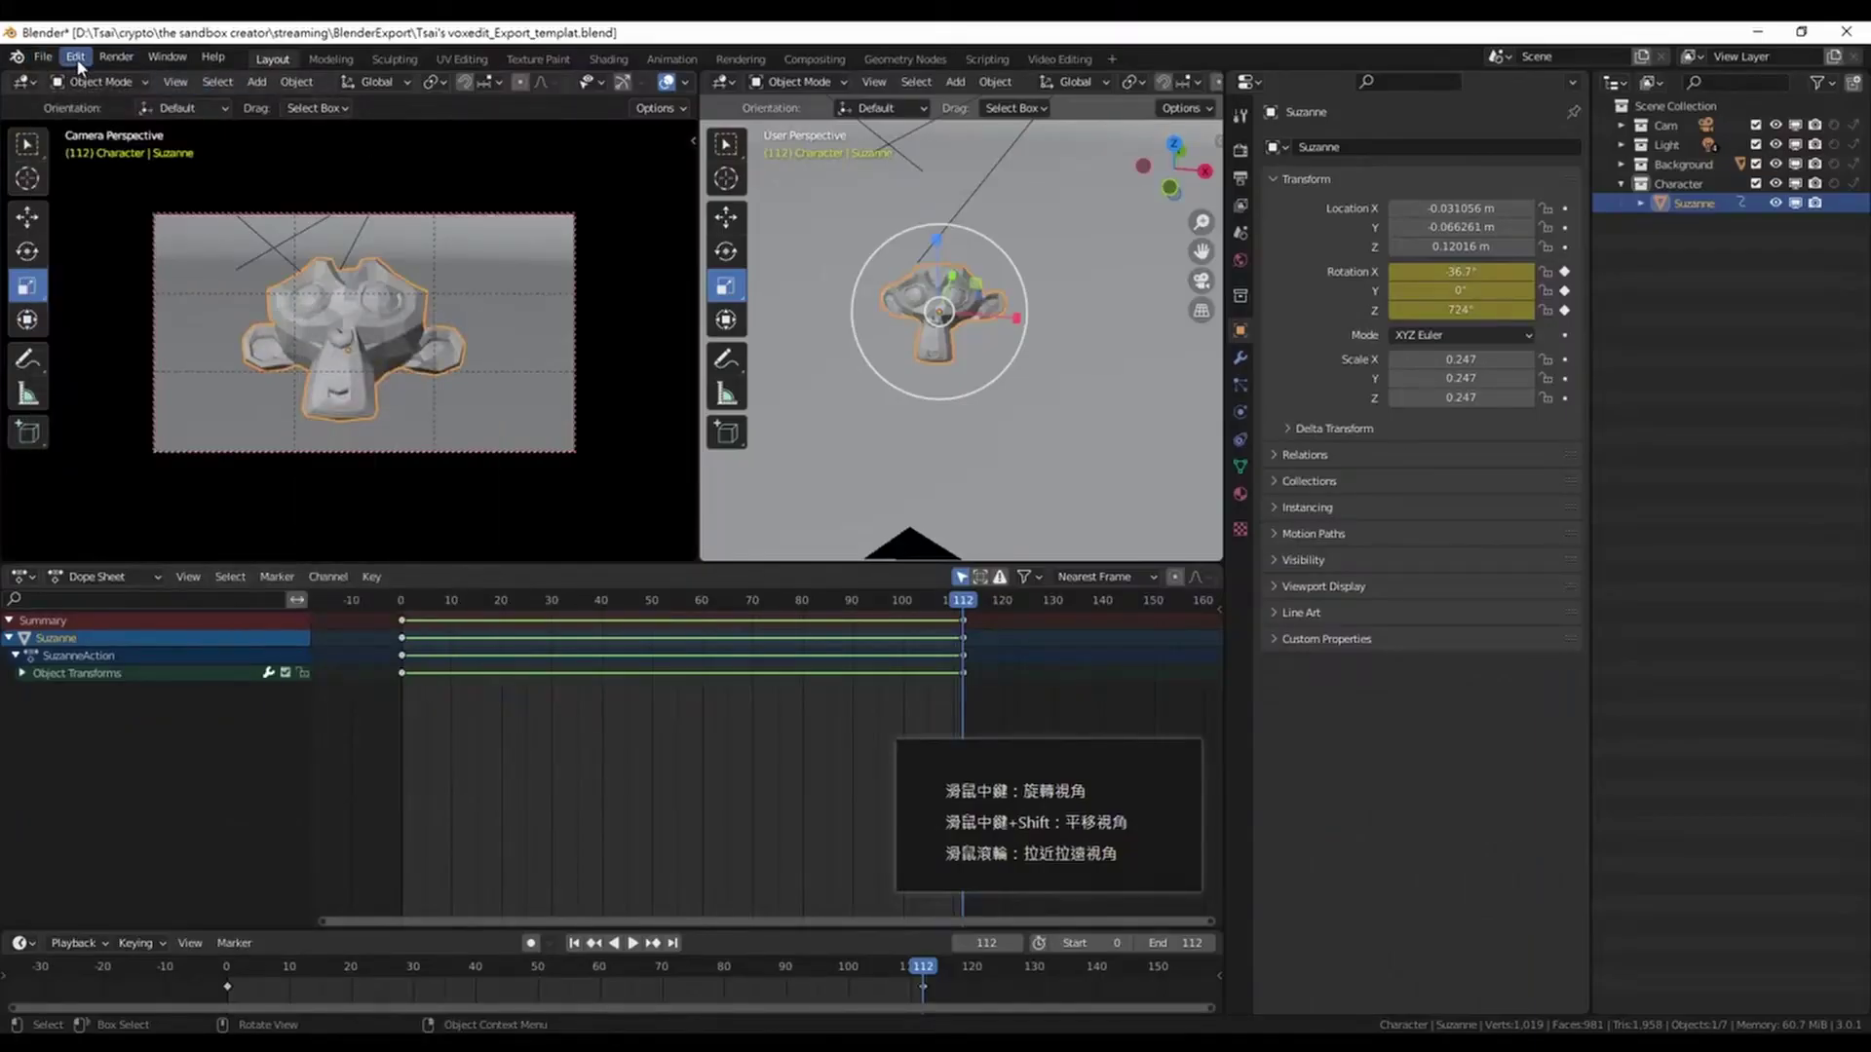
Open Blender Preferences, centre the window and show the Add-ons list
left_click(76, 59)
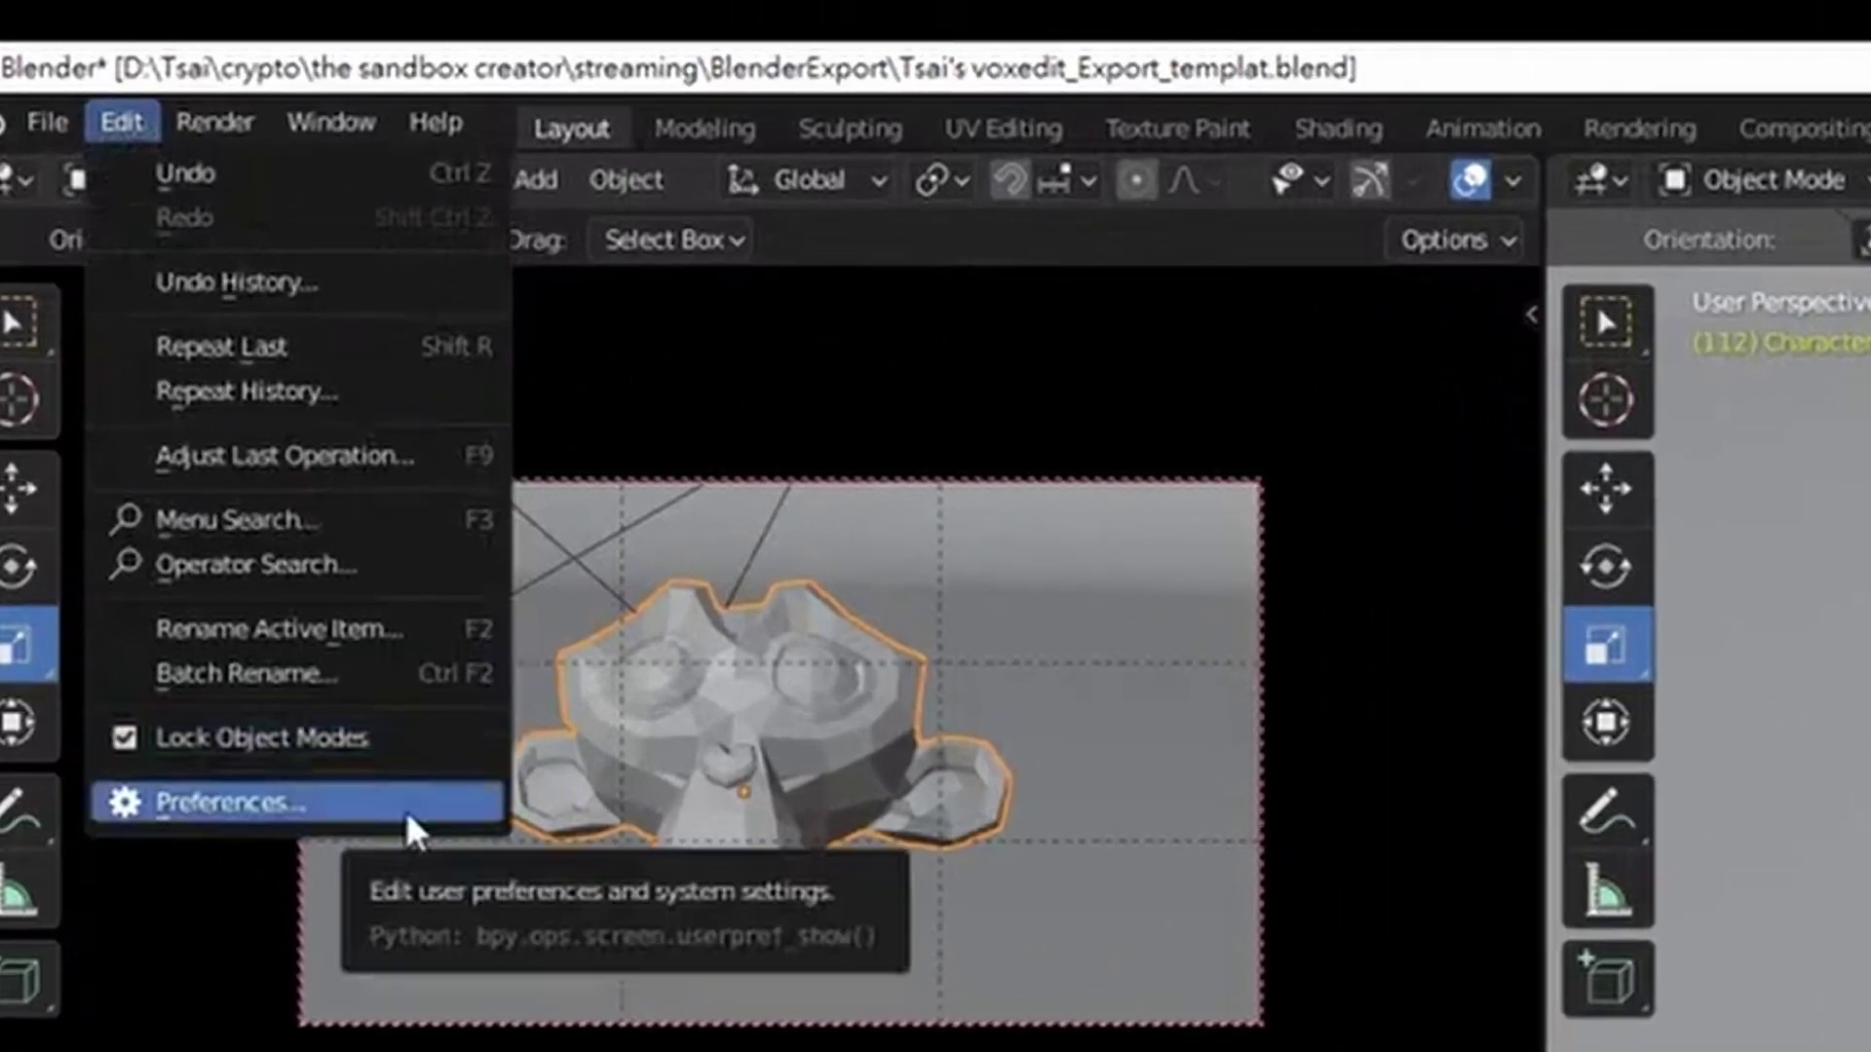
left_click(406, 804)
left_click_drag(266, 92, 792, 182)
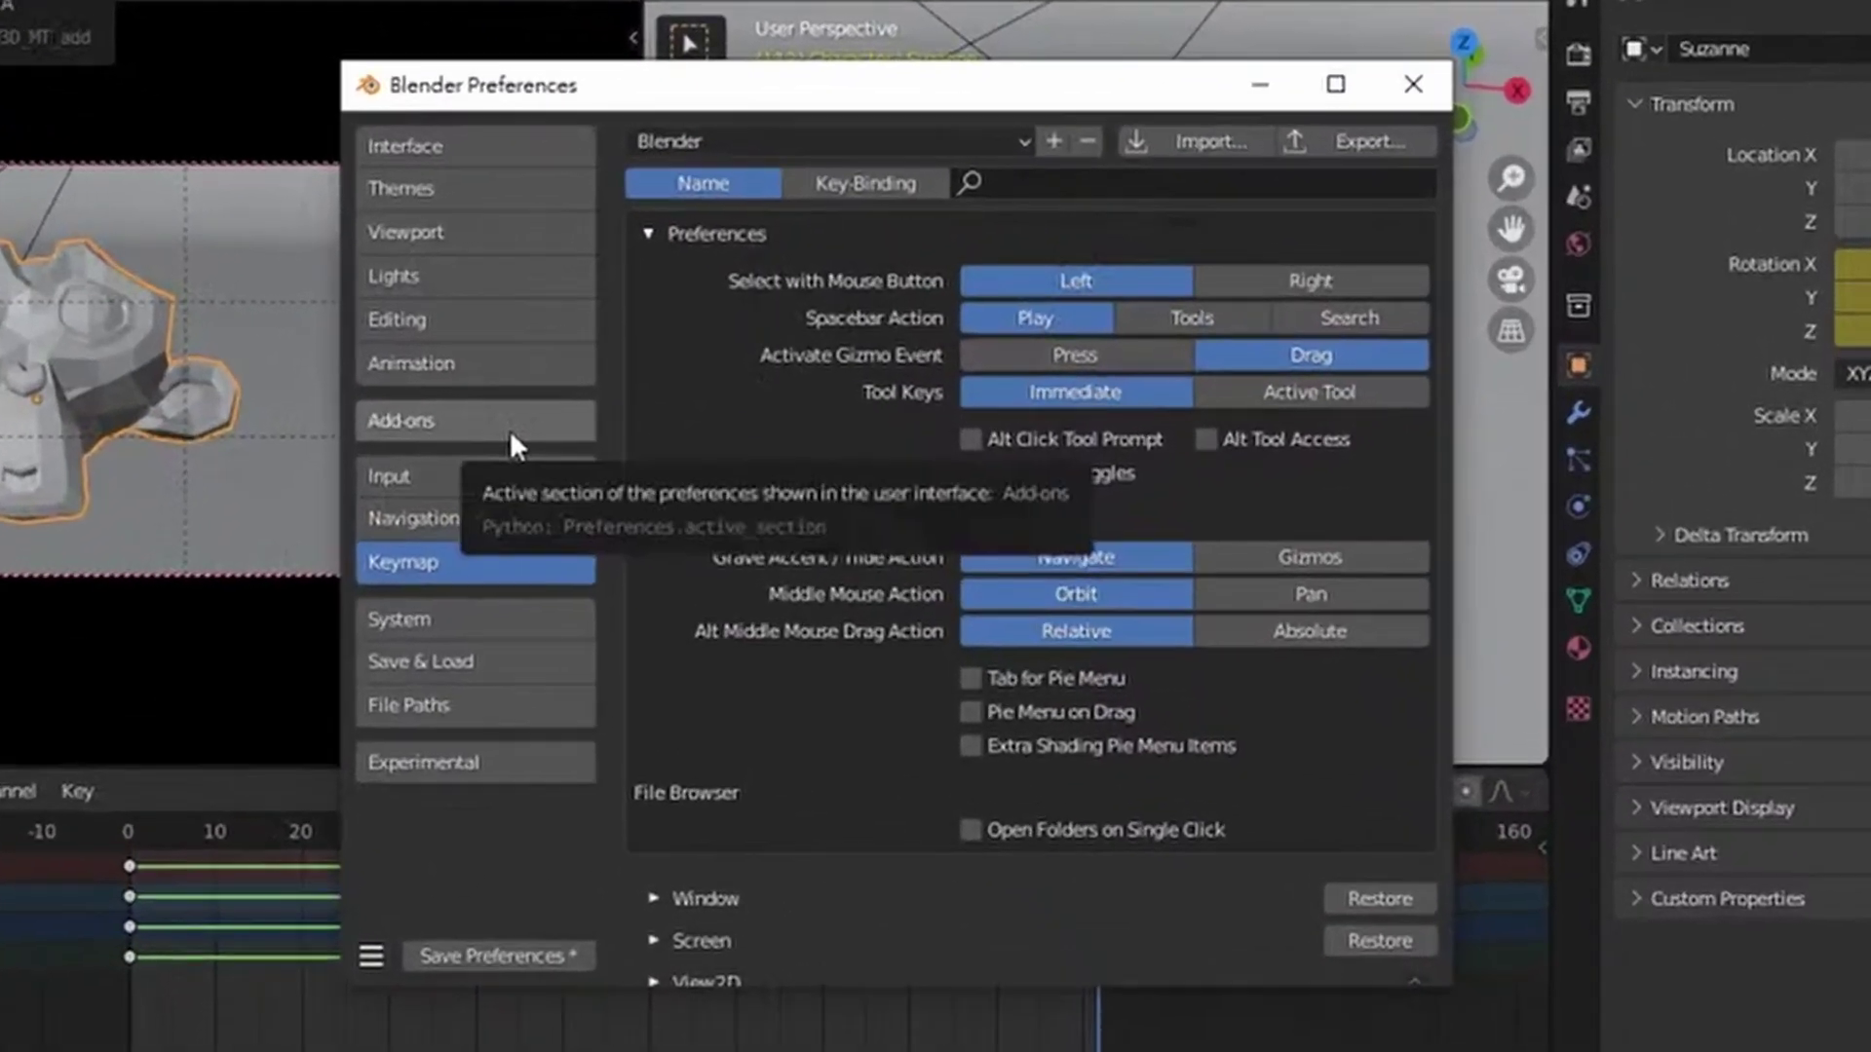
left_click(612, 363)
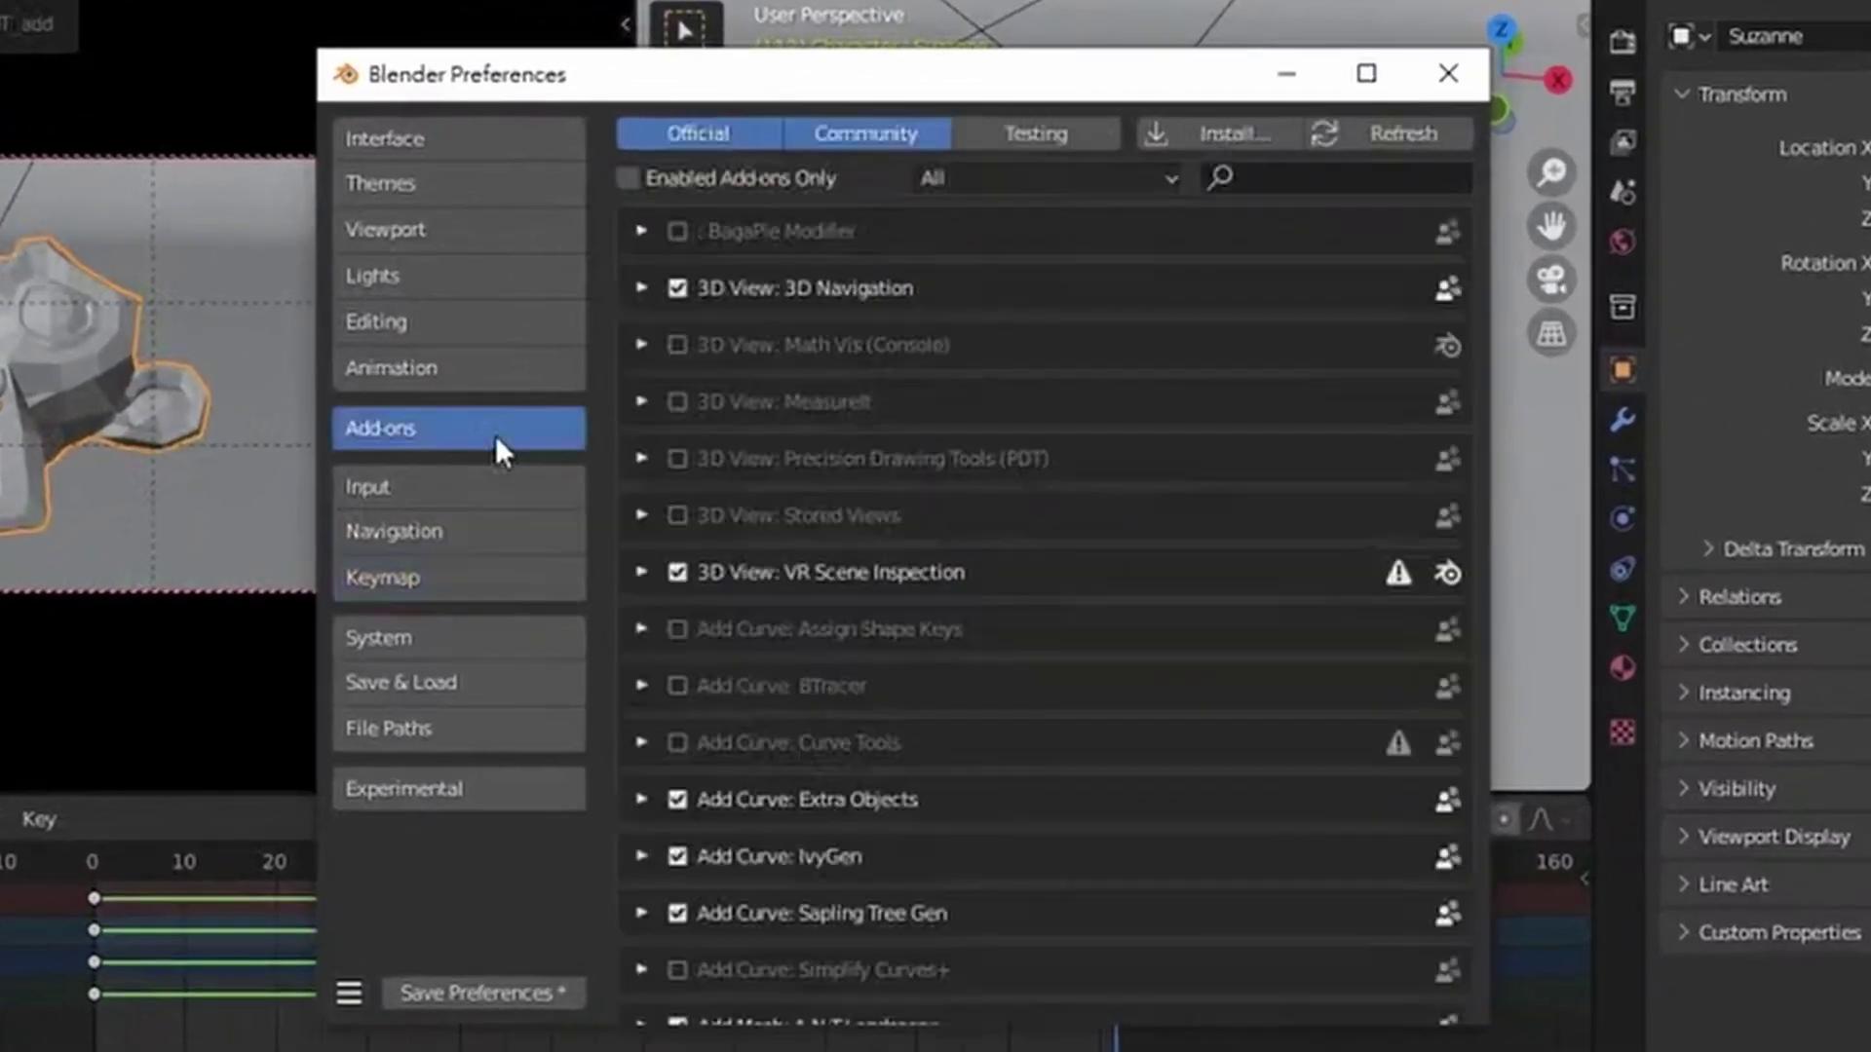
Search add-ons for 'gltf', enable Import-Export: glTF 2.0 format and save preferences
left_click(1317, 185)
type("glt")
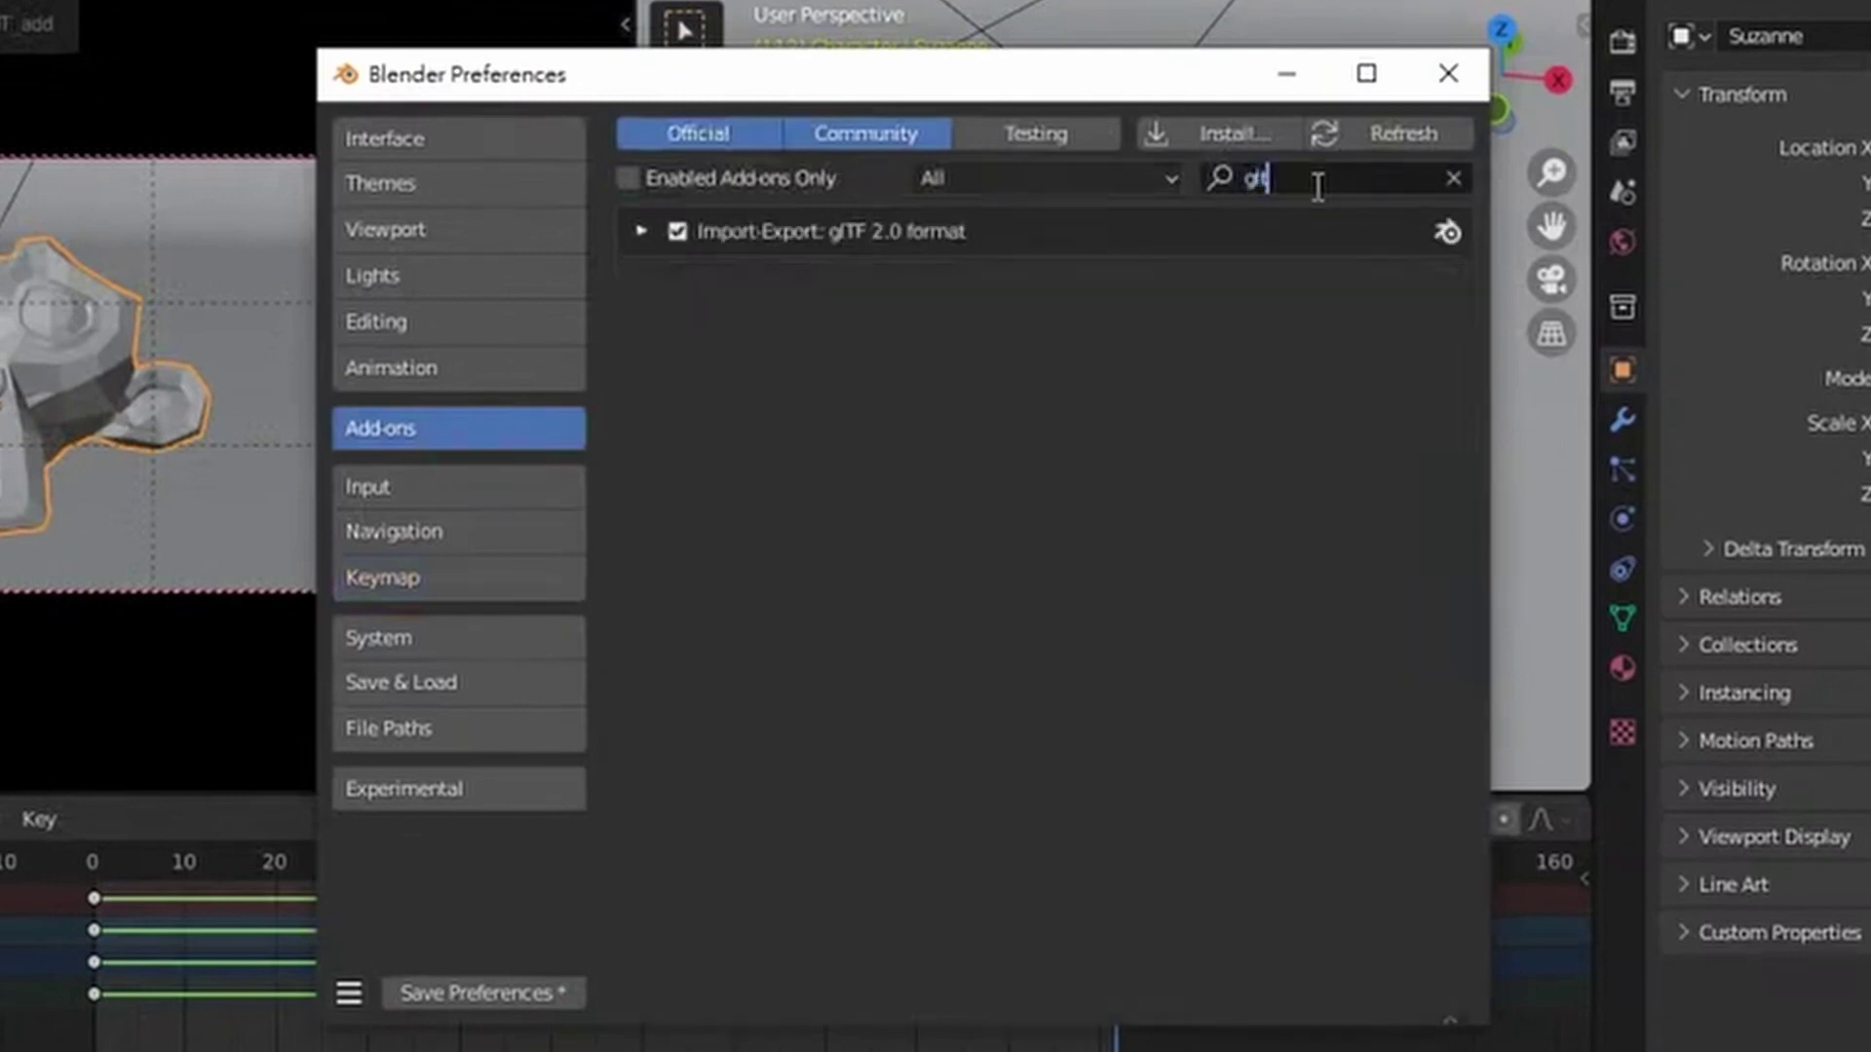
type("f")
key("Return")
left_click(671, 226)
left_click(515, 992)
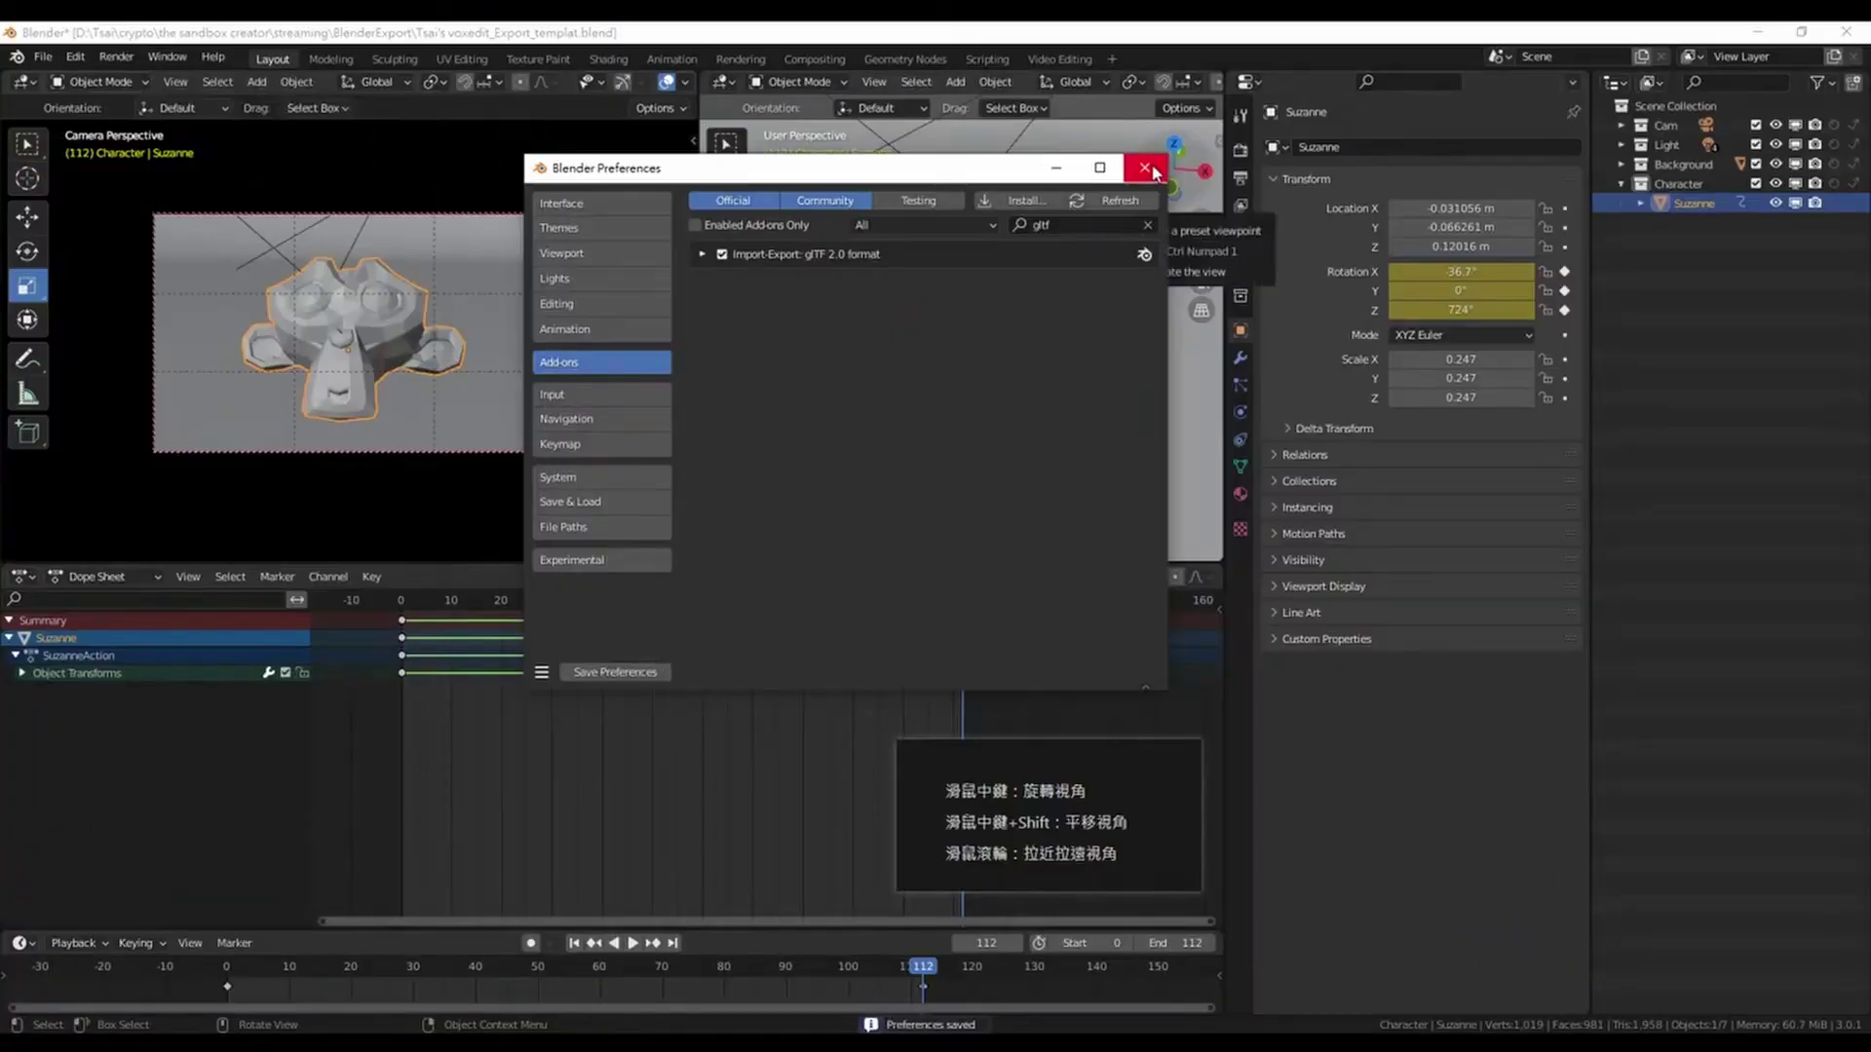
left_click(1146, 169)
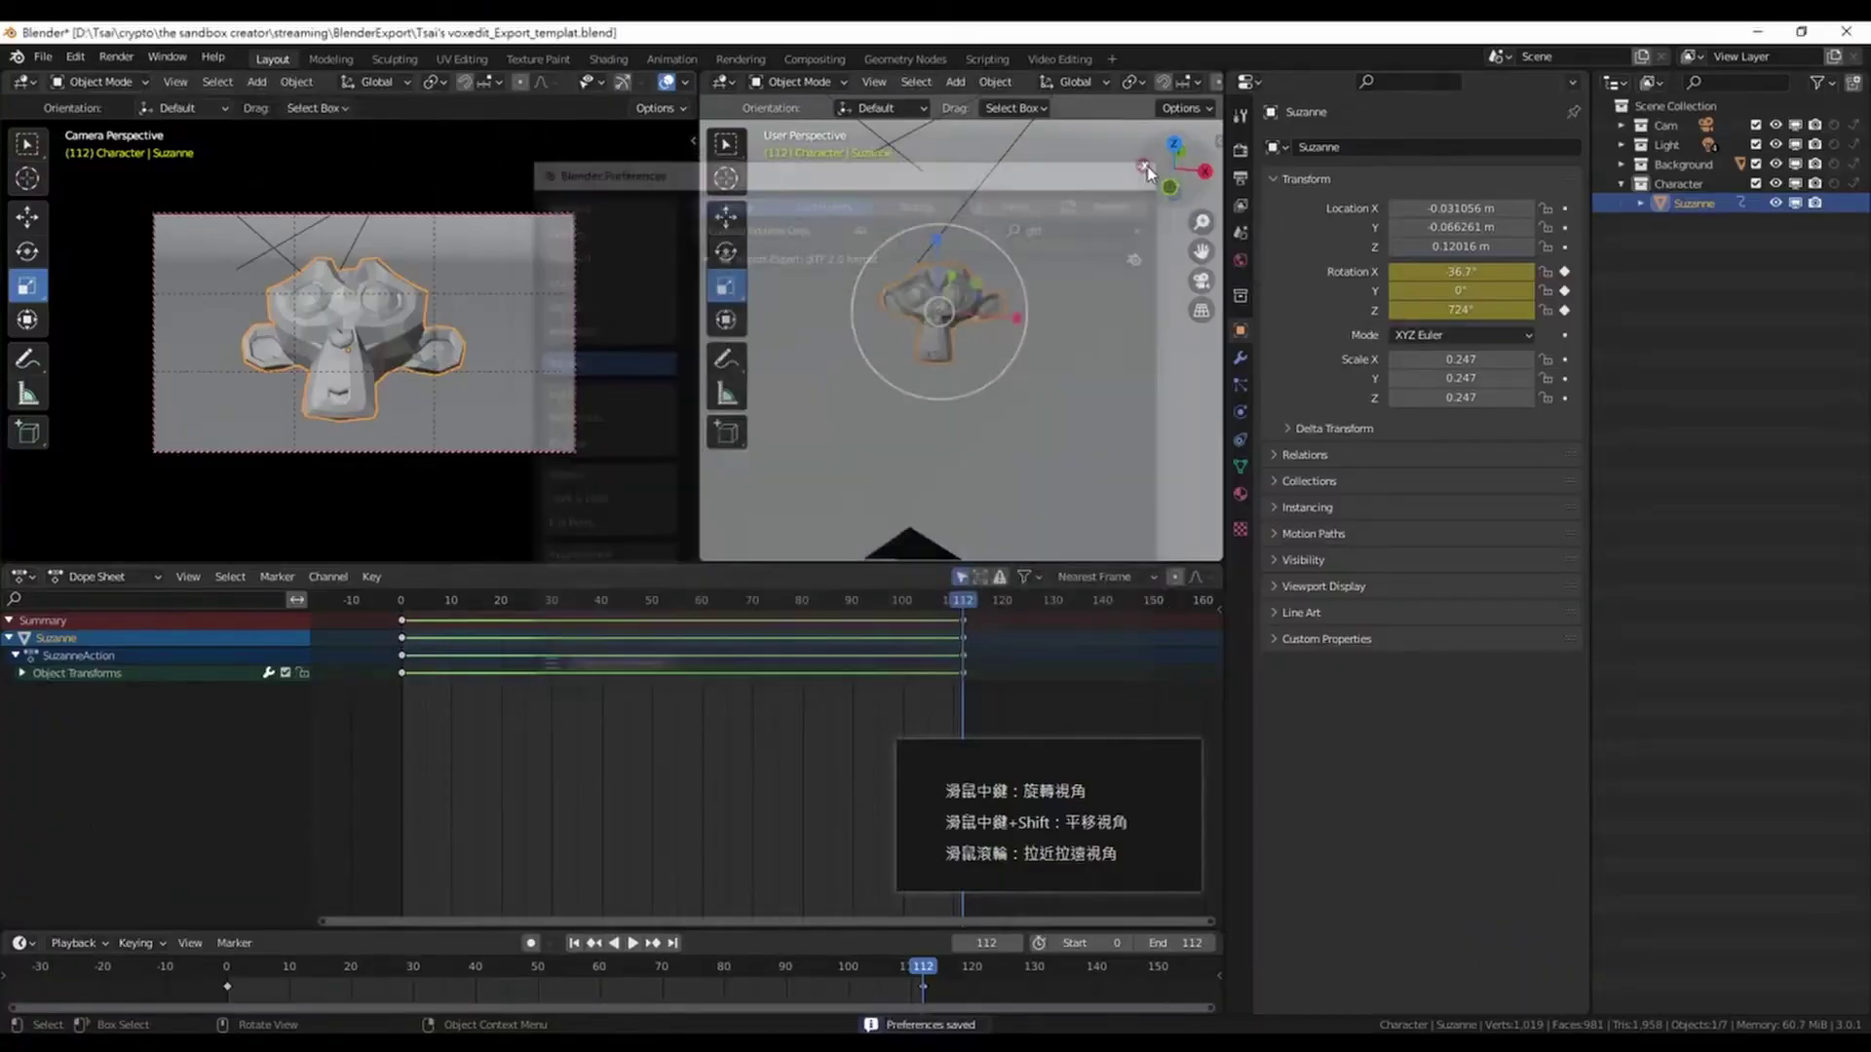
left_click(43, 56)
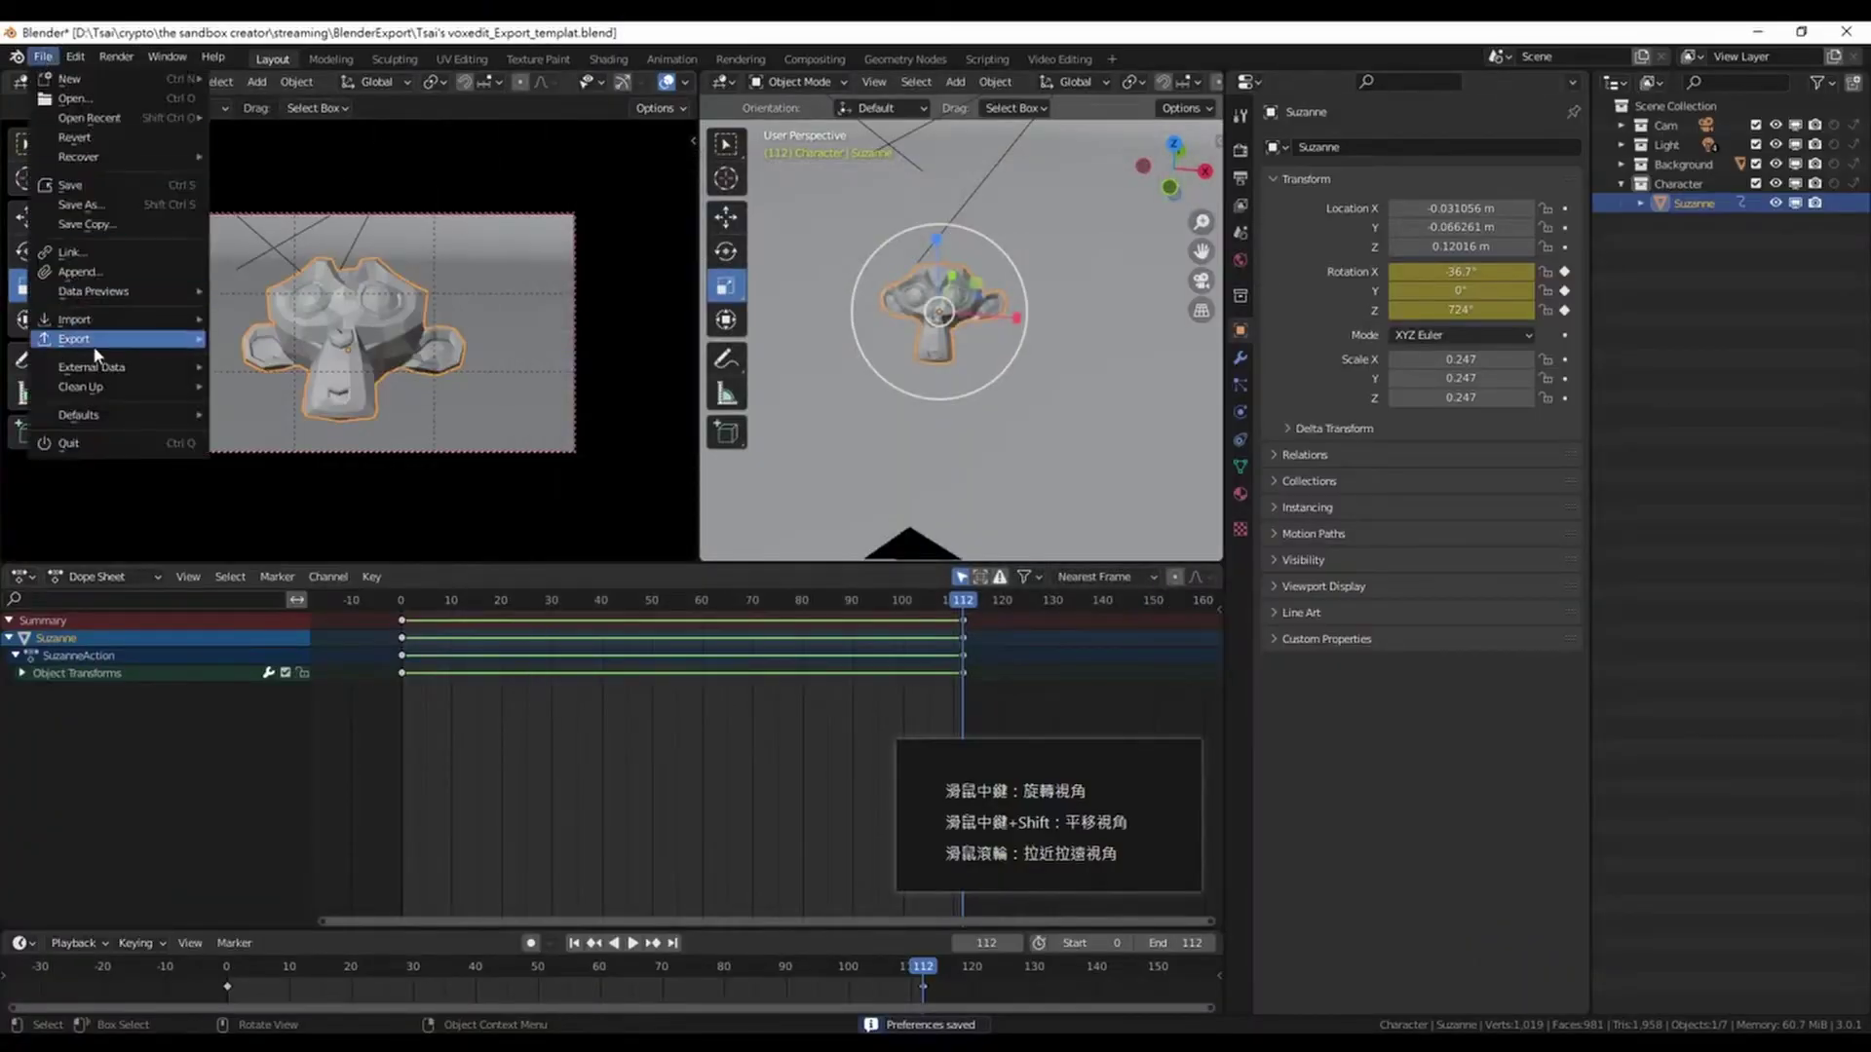
mouse_move(74, 318)
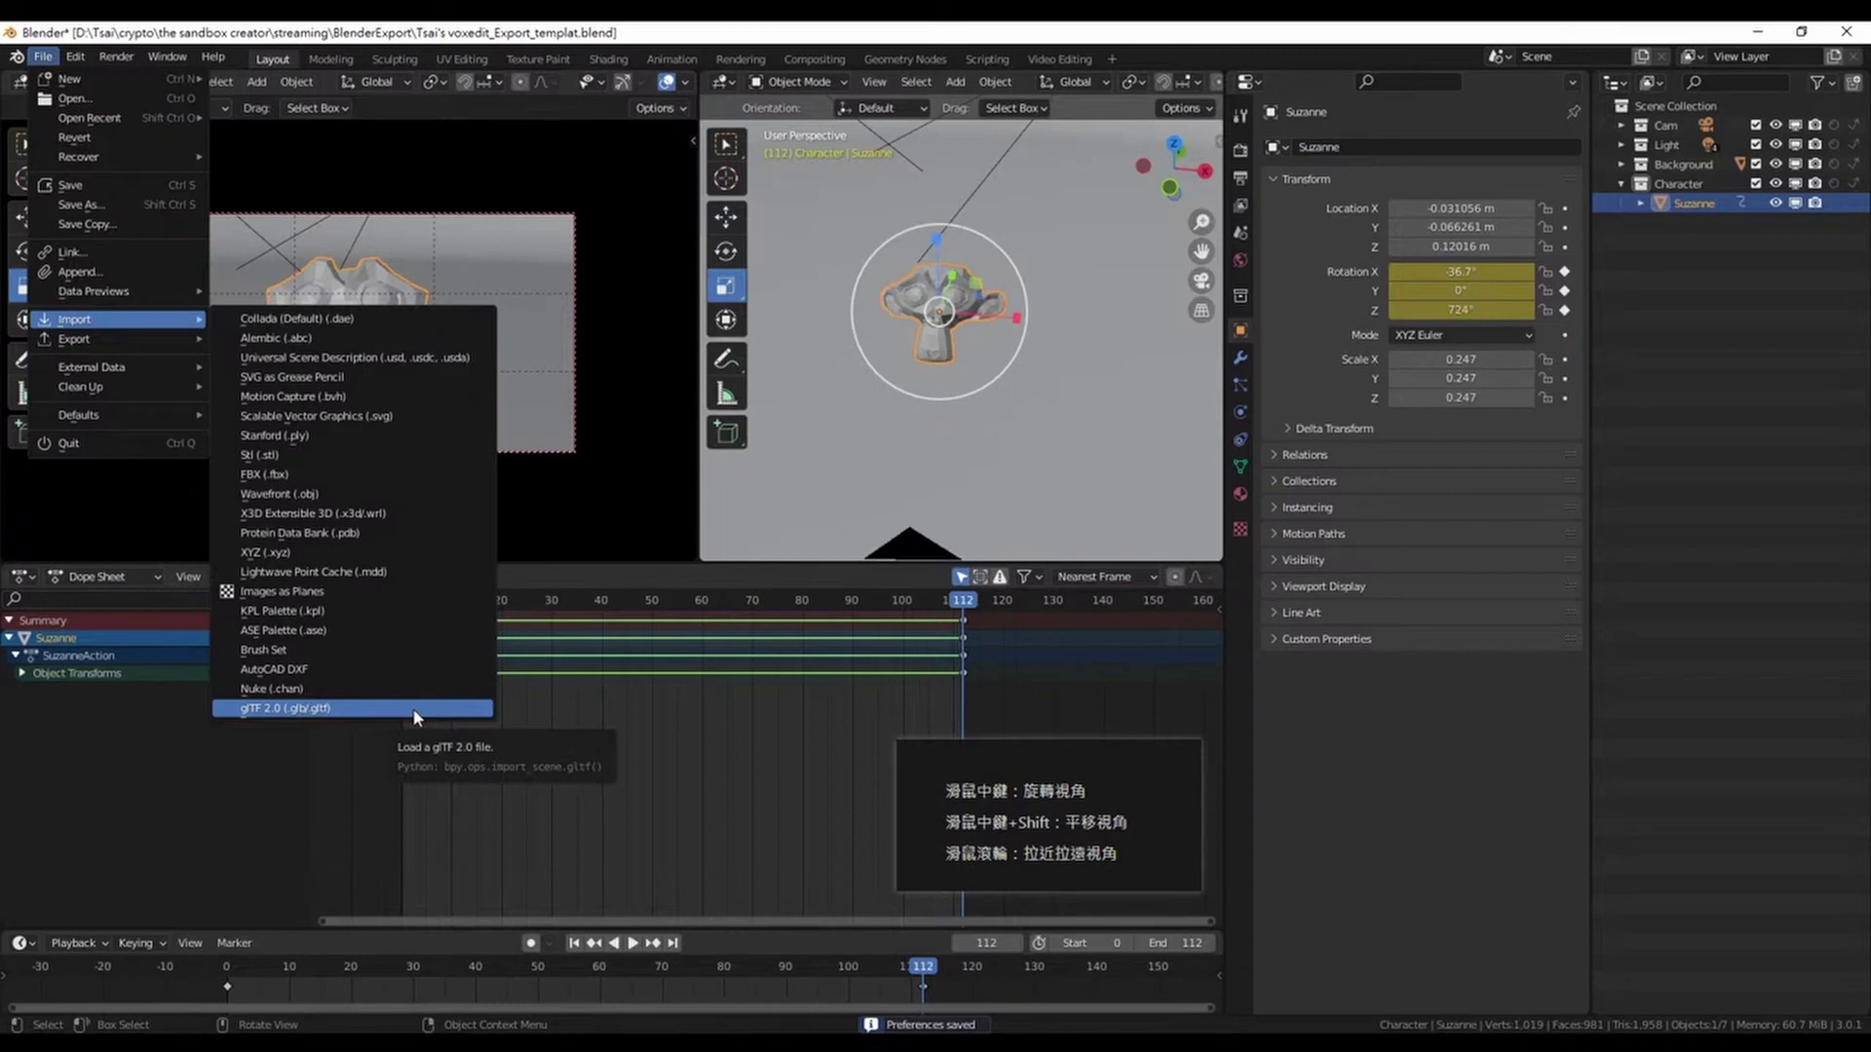
Add File > Import > glTF 2.0 (.glb/.gltf) to Quick Favorites and show the favorites menu
right_click(417, 719)
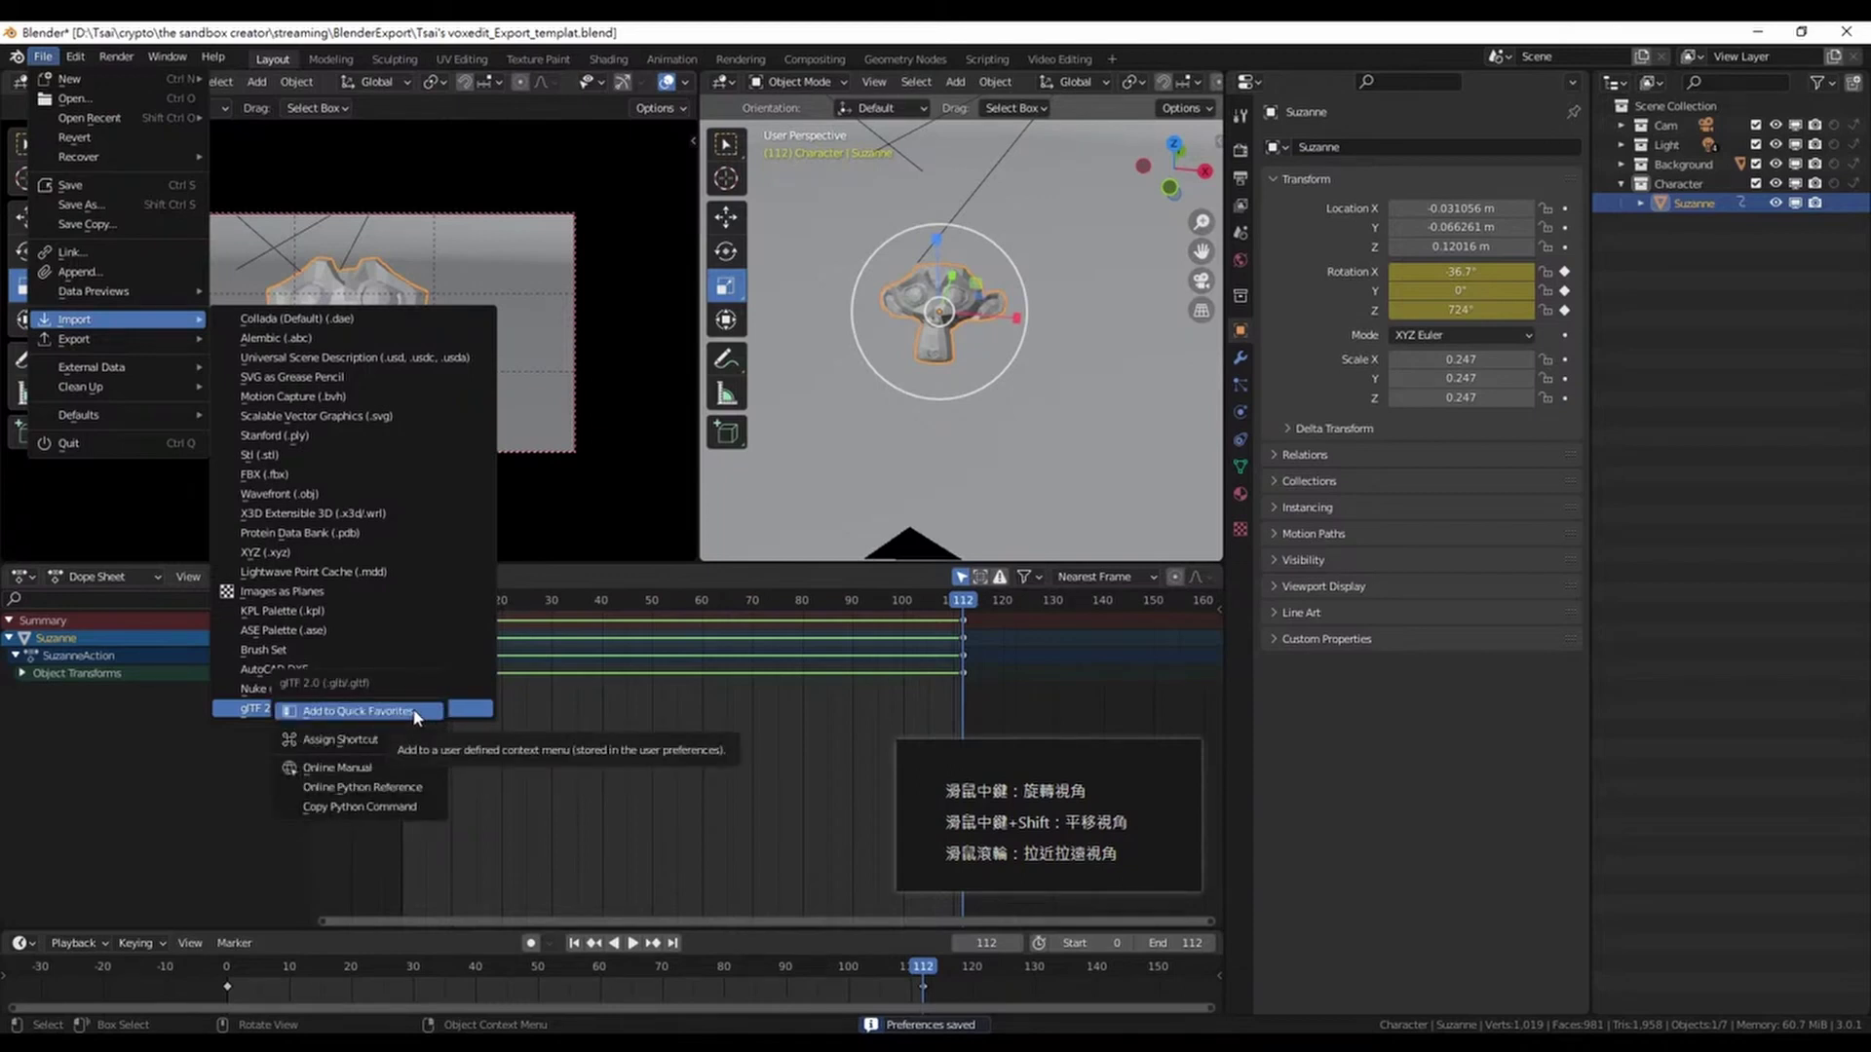
left_click(415, 713)
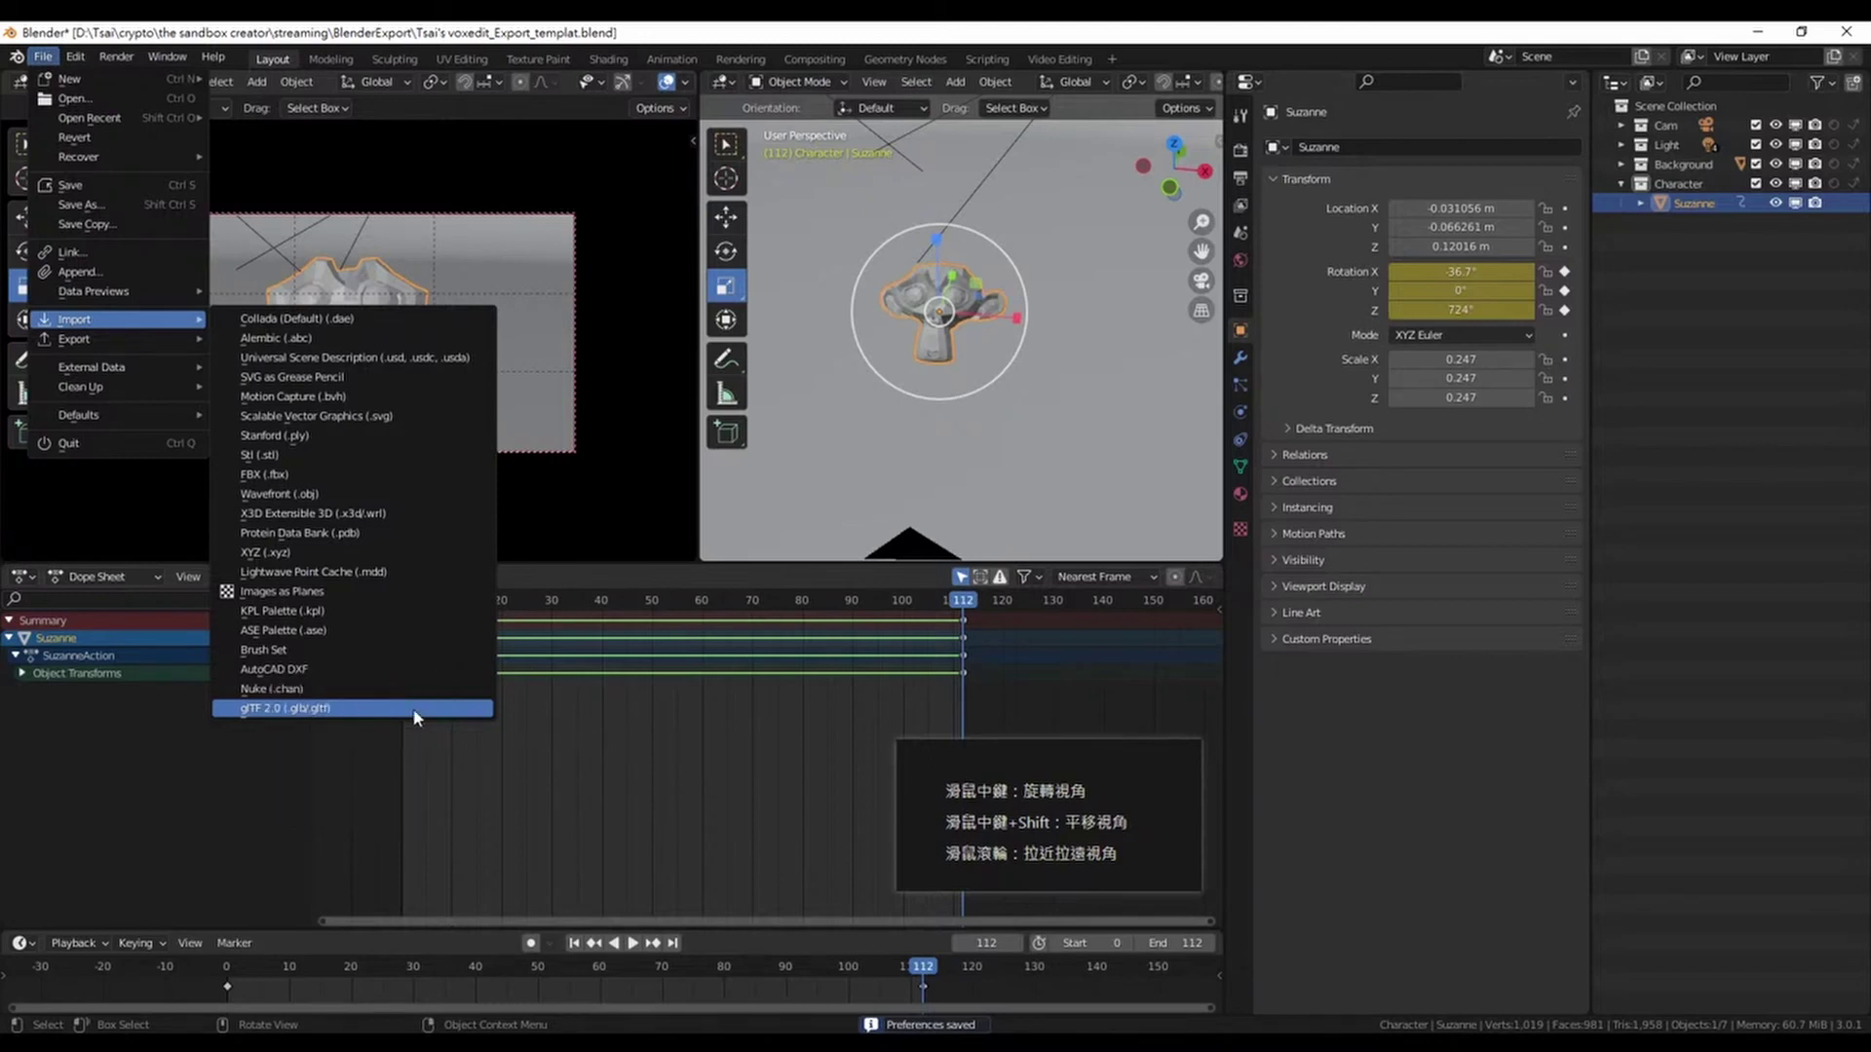
right_click(417, 718)
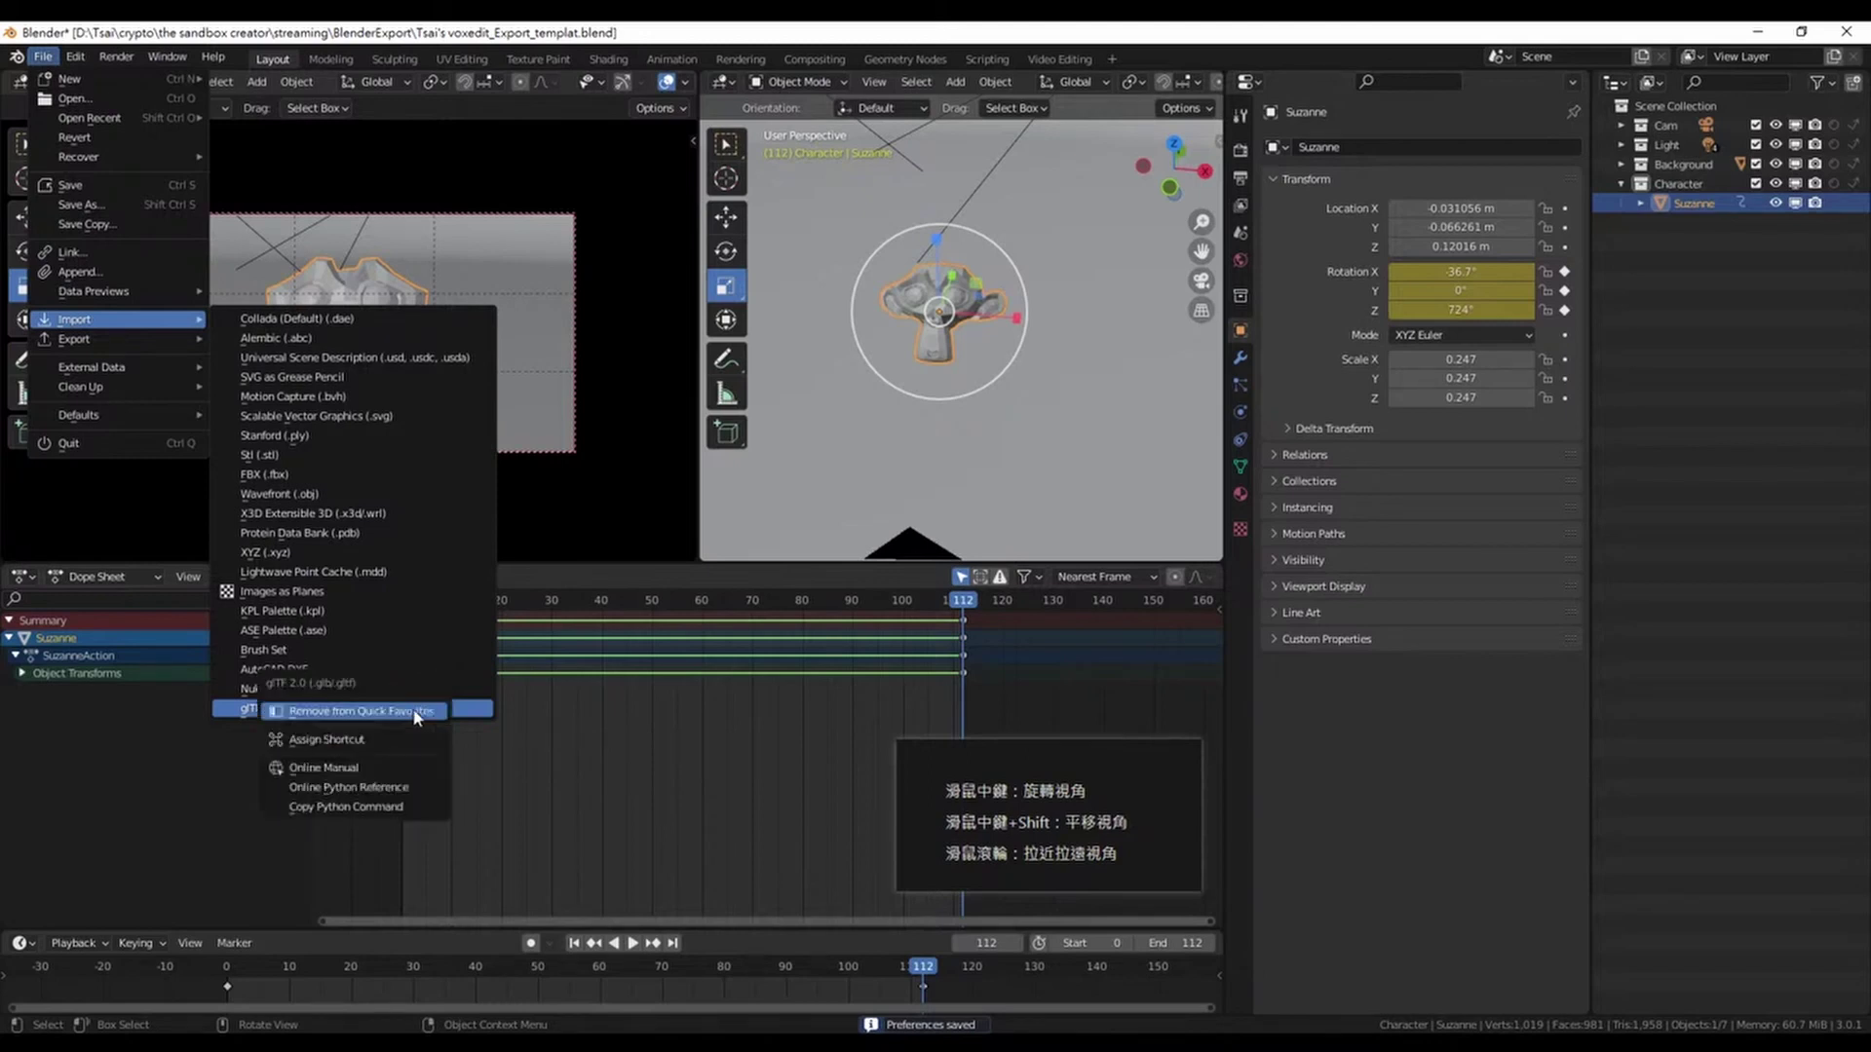
left_click(475, 711)
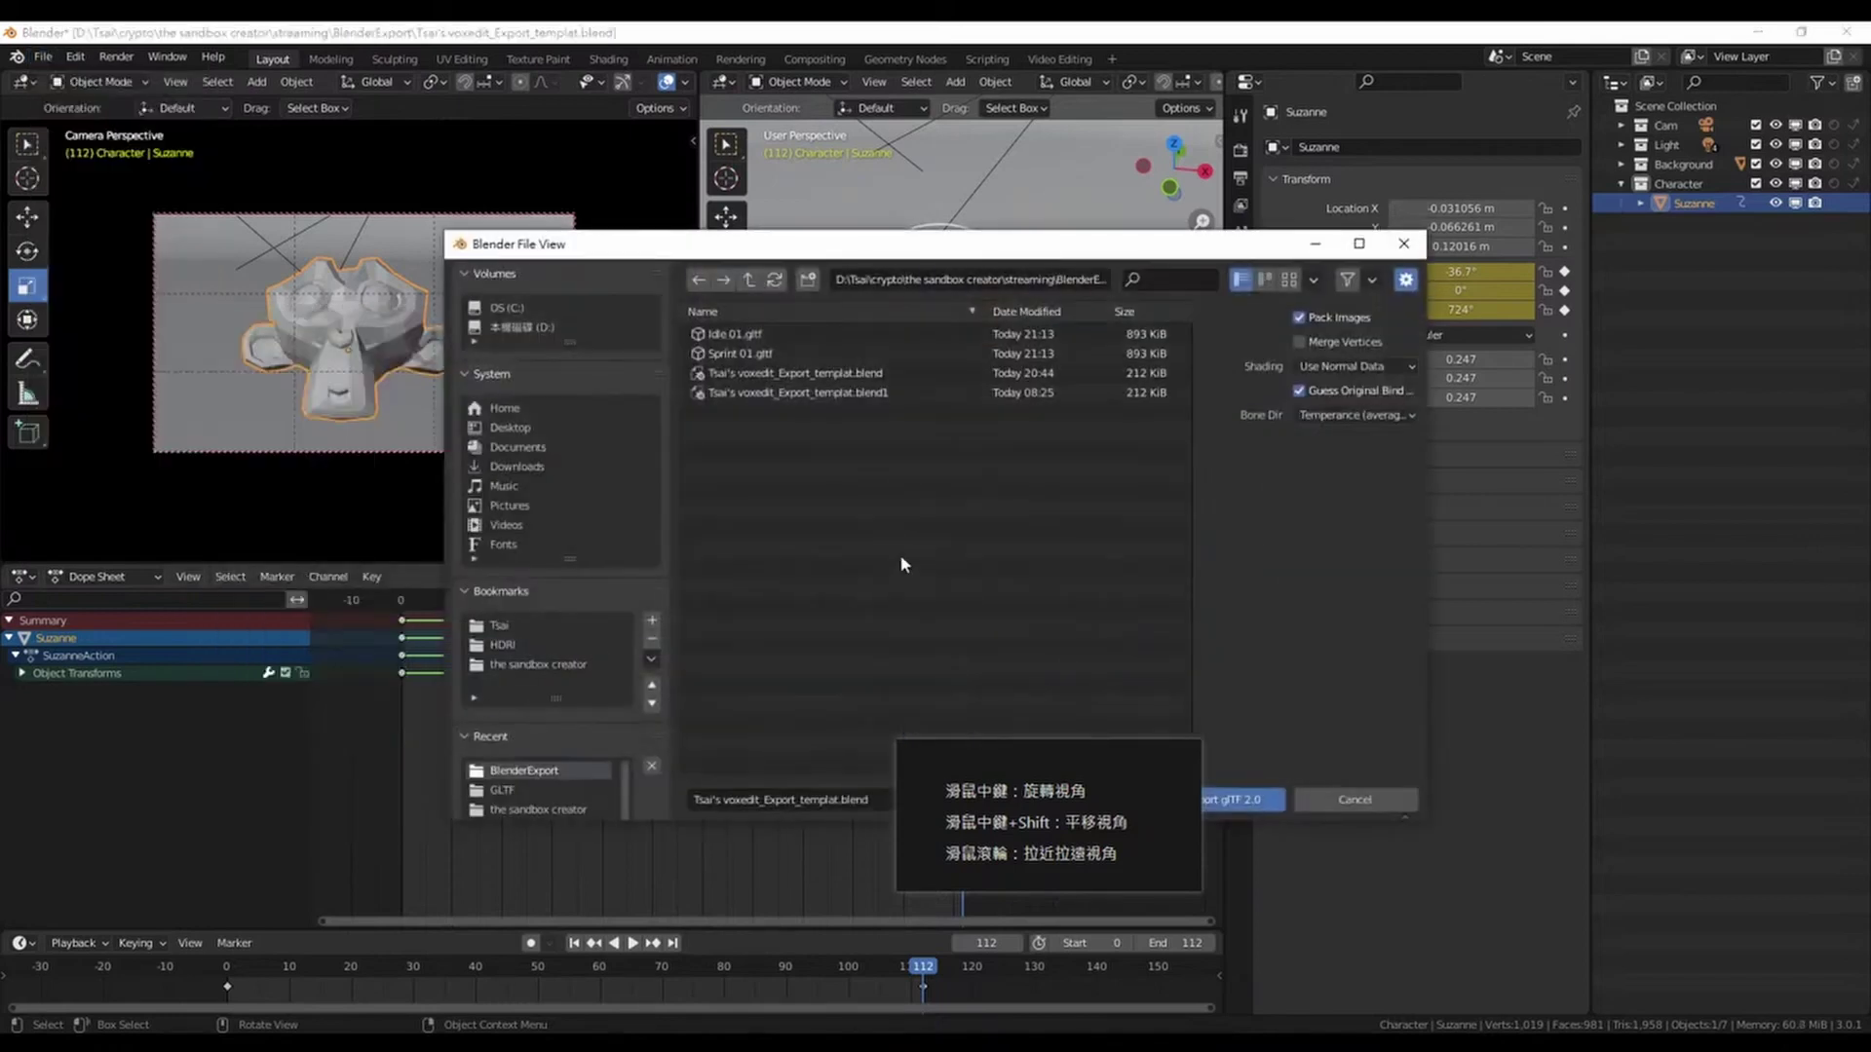
left_click(1354, 799)
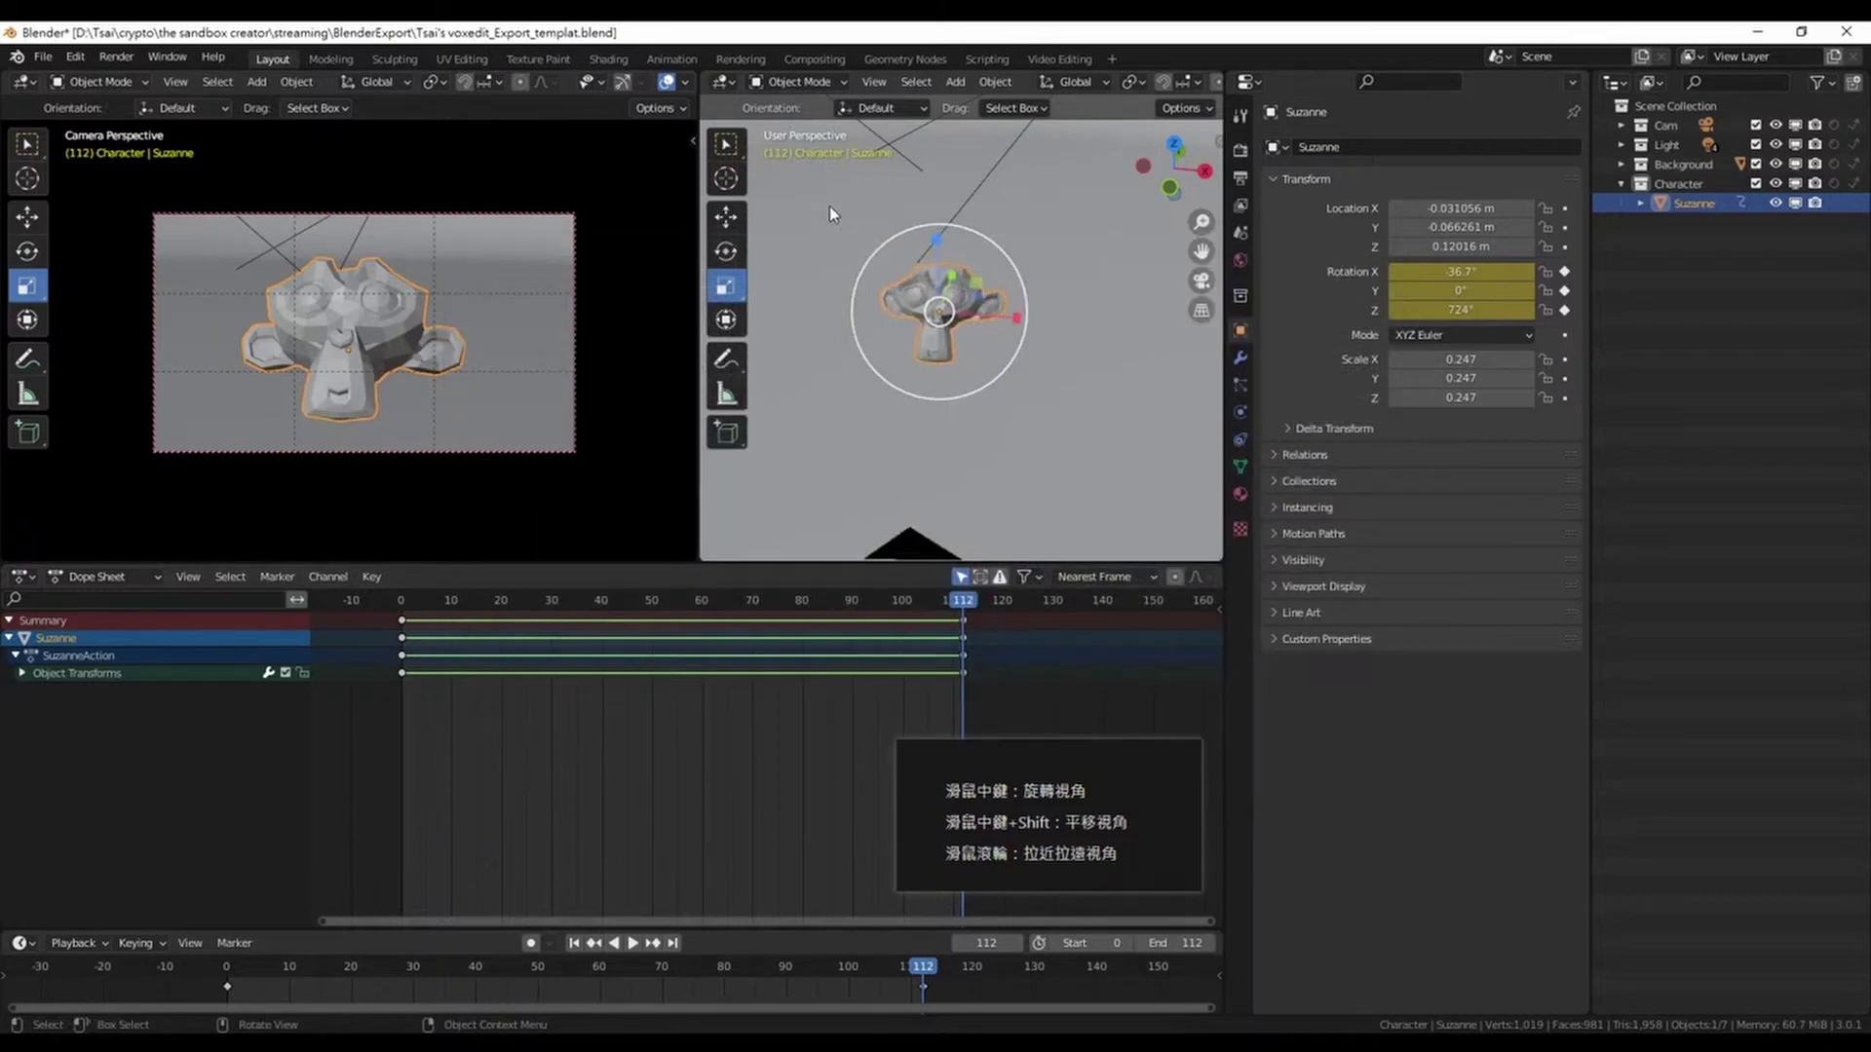
key("q")
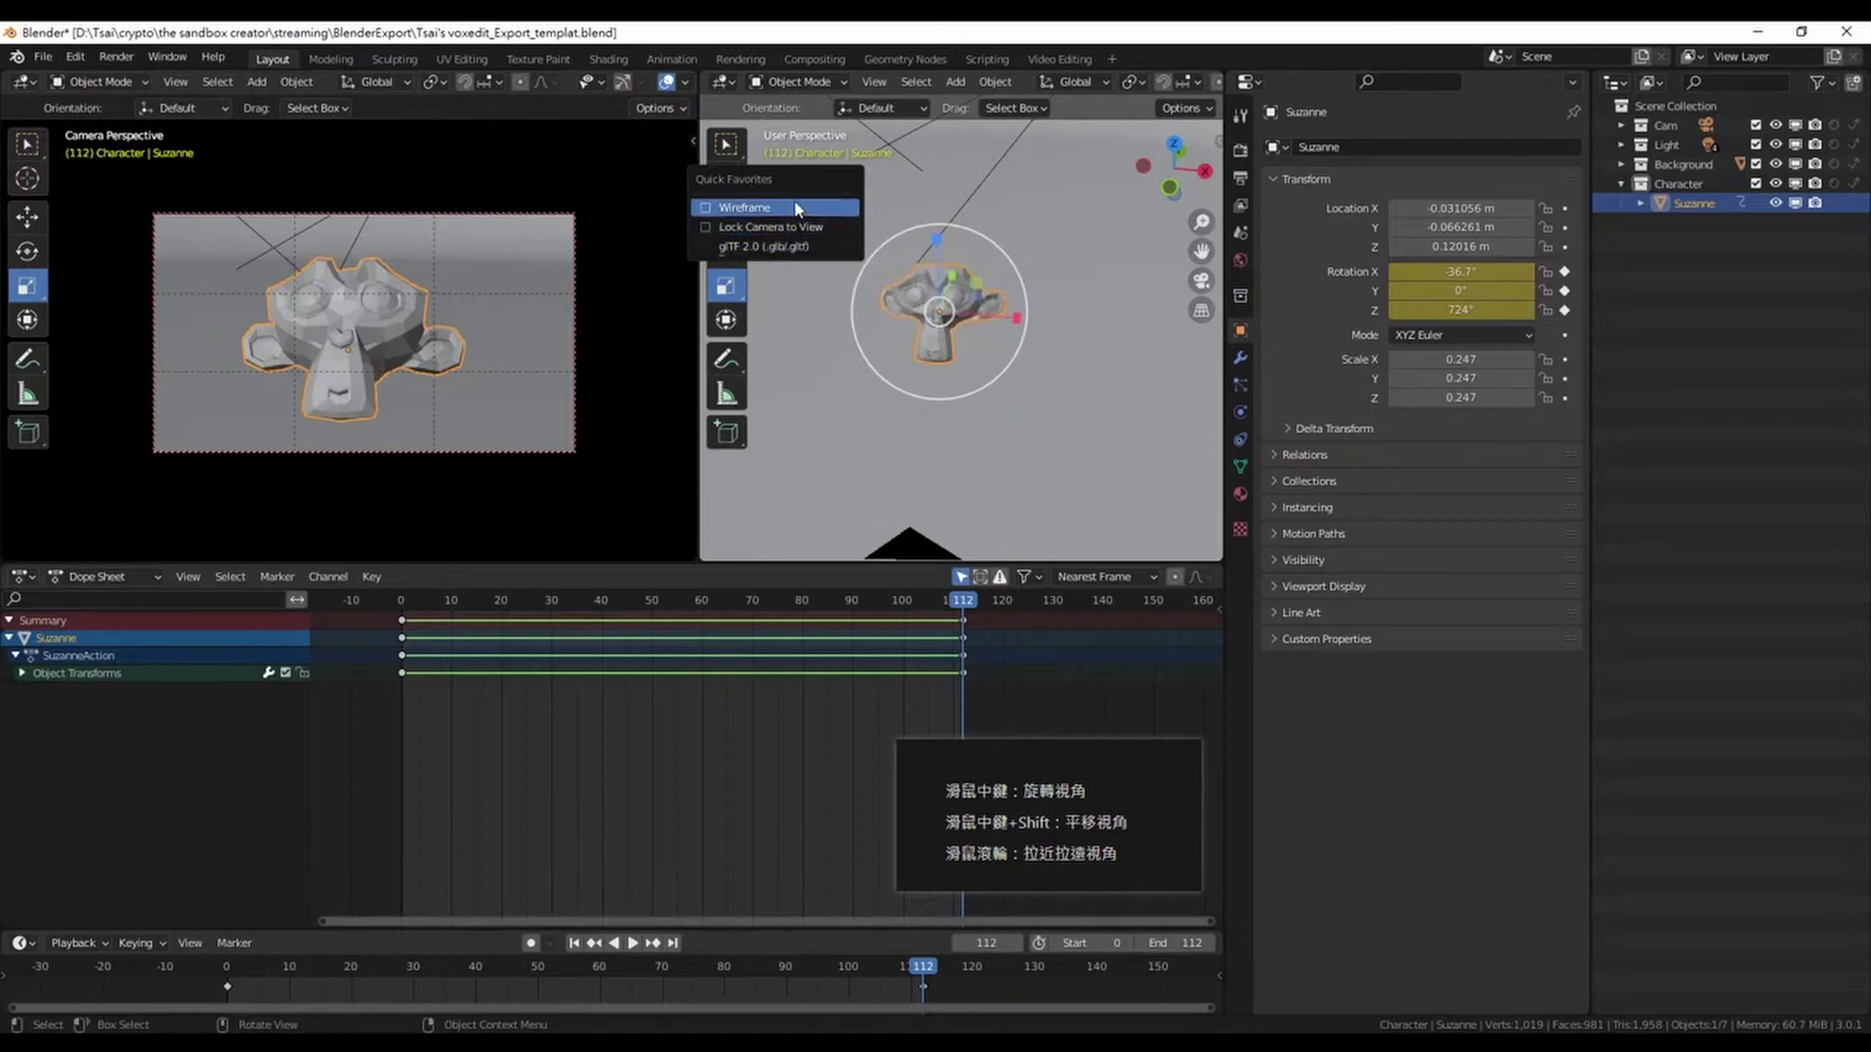
Import Idle 01.gltf through the glTF 2.0 quick favorite
left_click(816, 247)
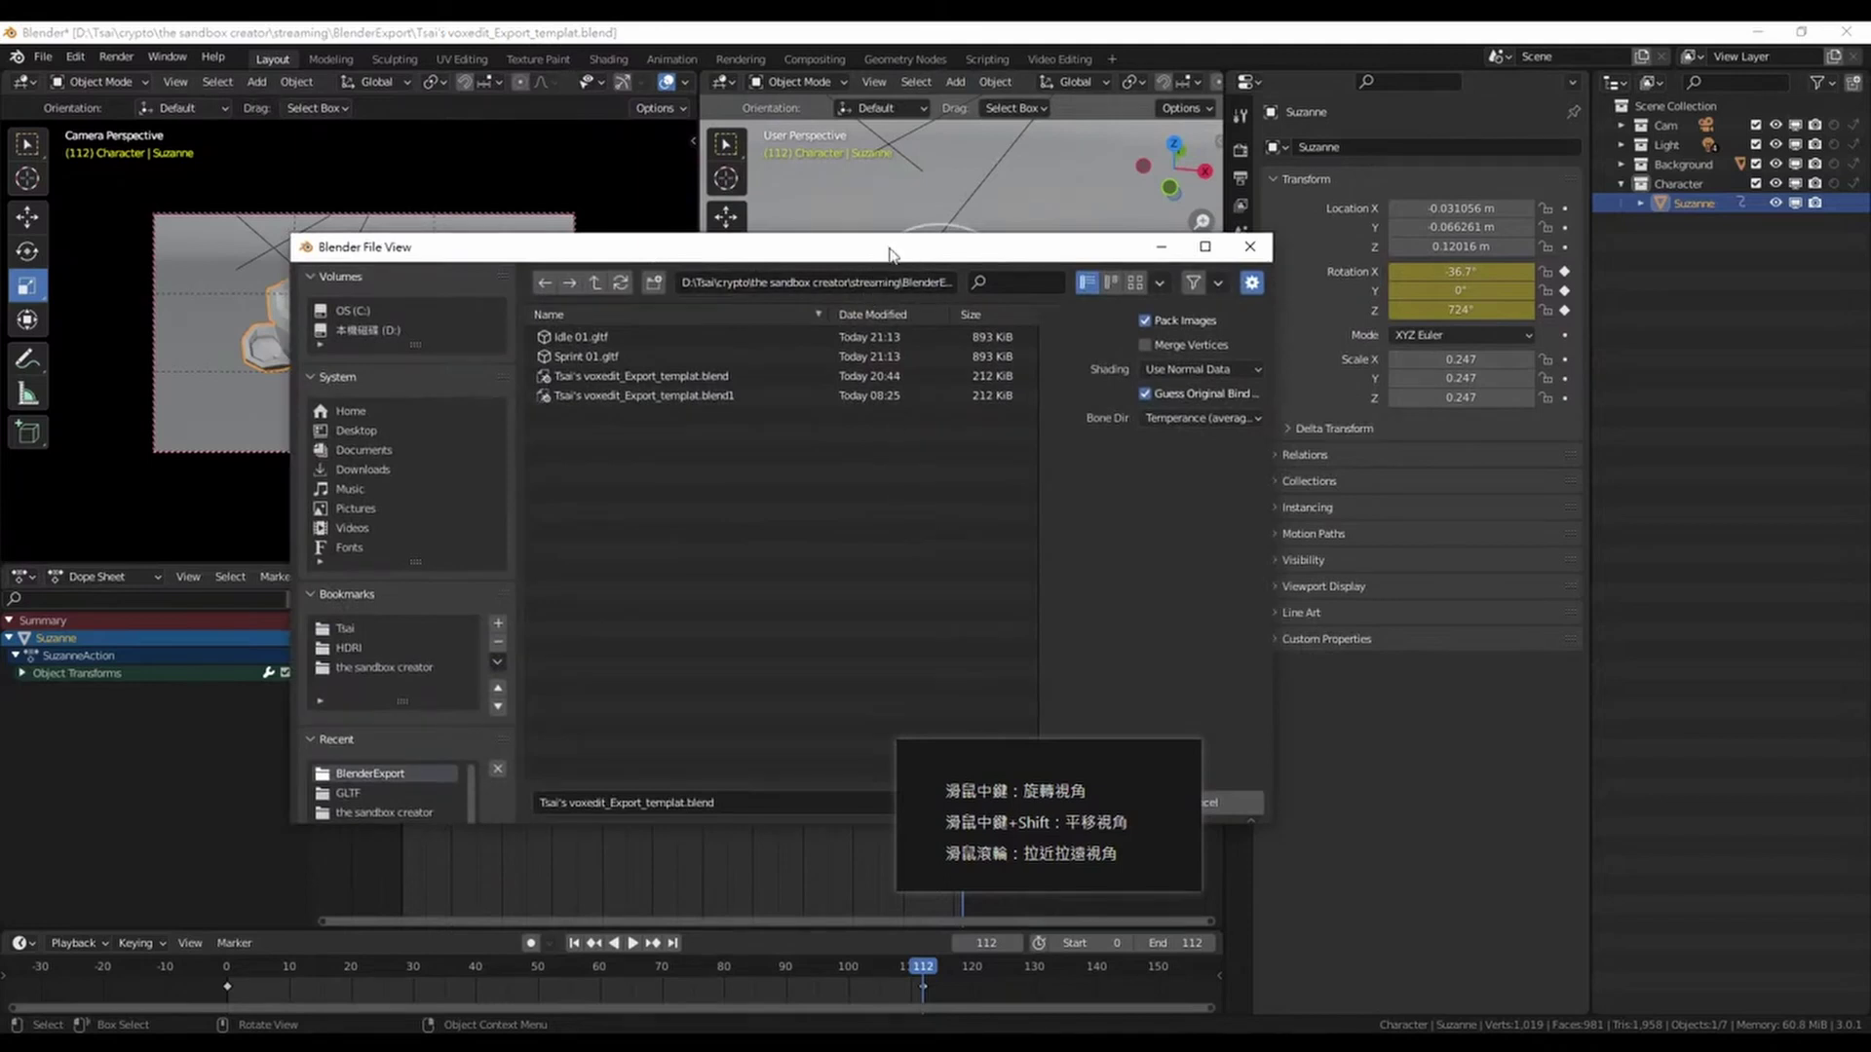
left_click_drag(889, 248, 1292, 216)
left_click(1055, 304)
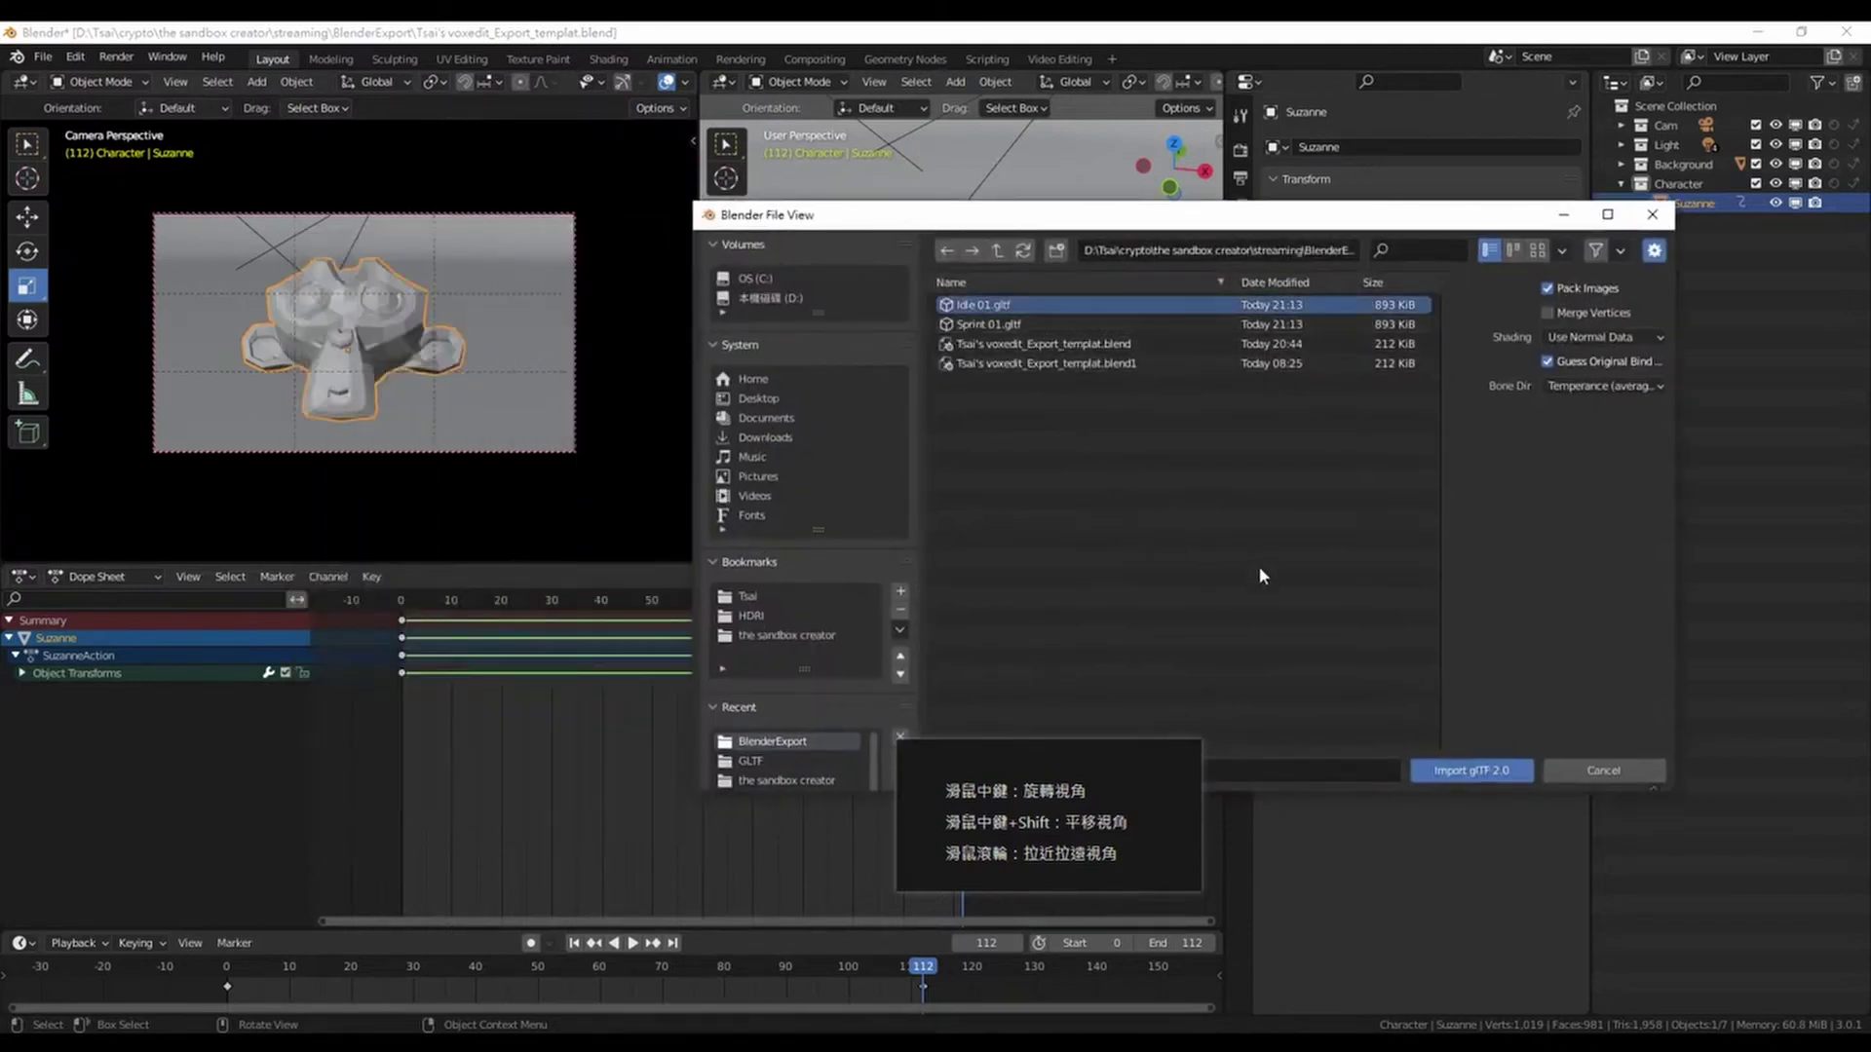
left_click(1470, 772)
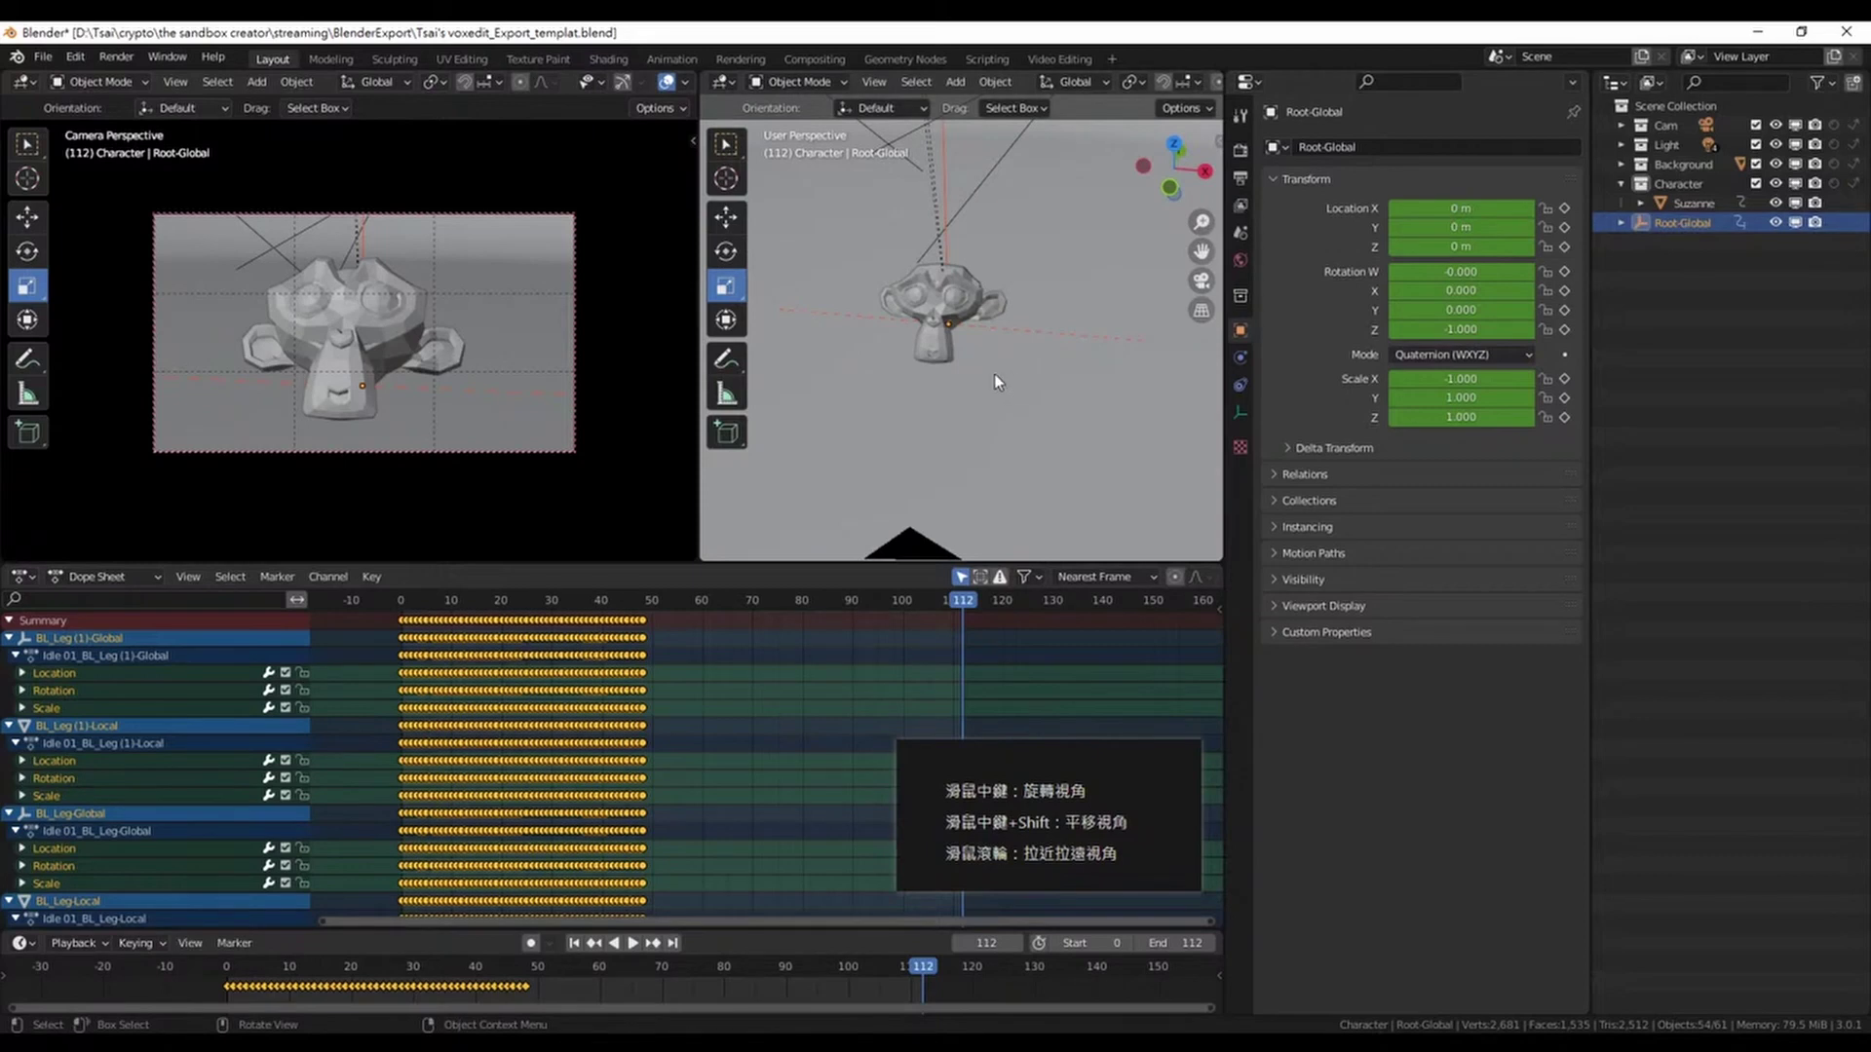
Expand Root-Global, ms-Global, Controller, body groups, ms-Local and Root-Local, then select Root-Global
left_click(1621, 224)
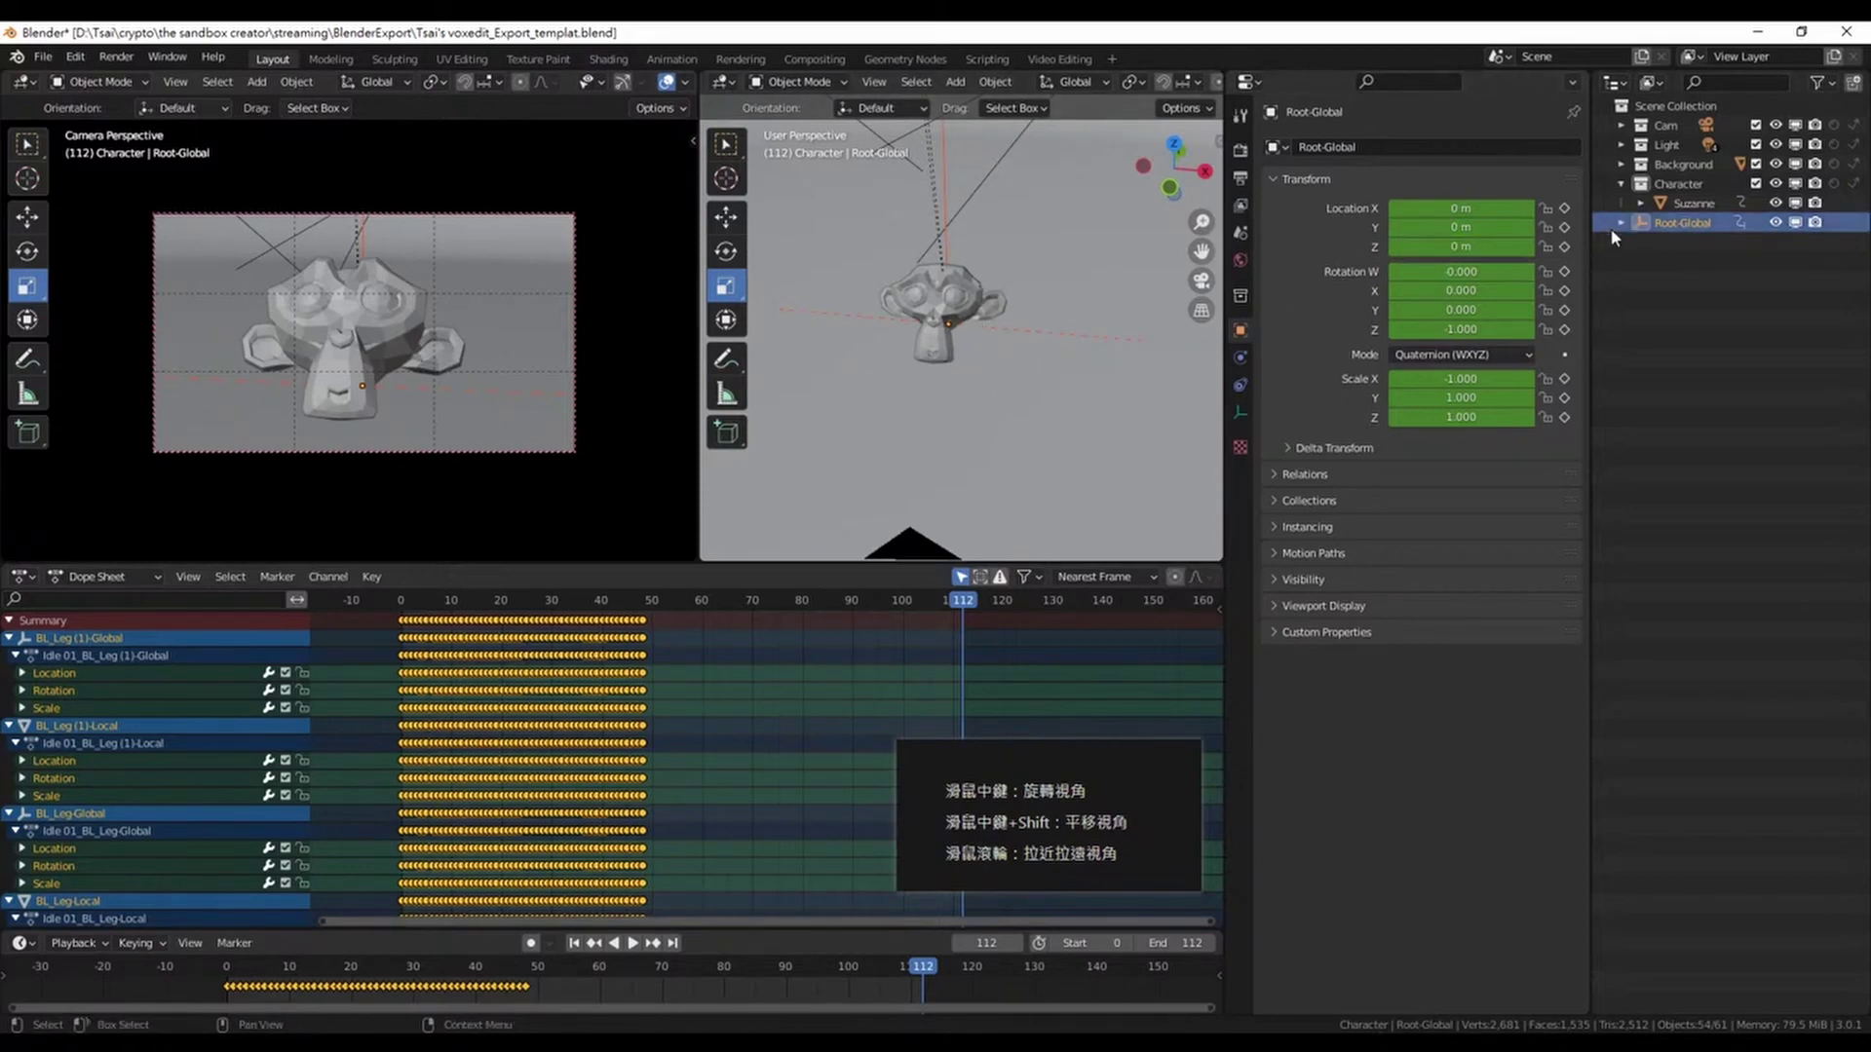
left_click(1641, 261)
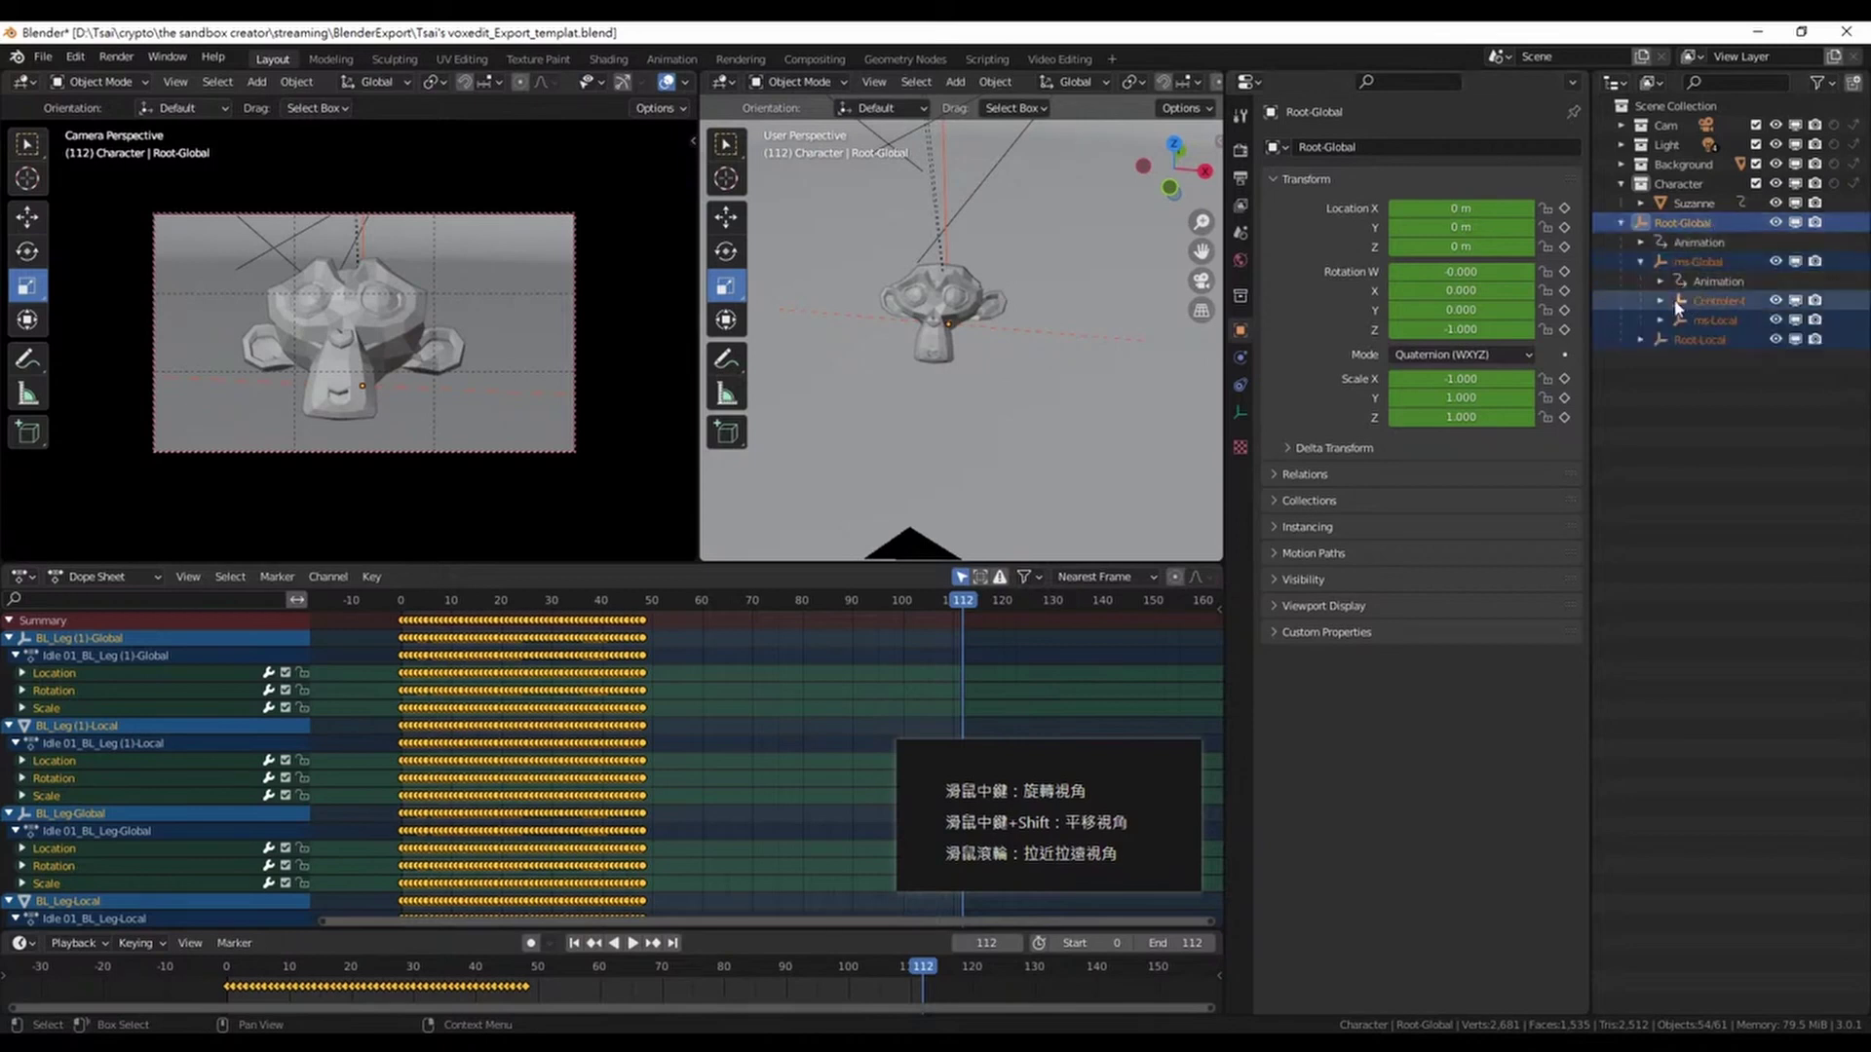
left_click(1660, 300)
left_click(1680, 339)
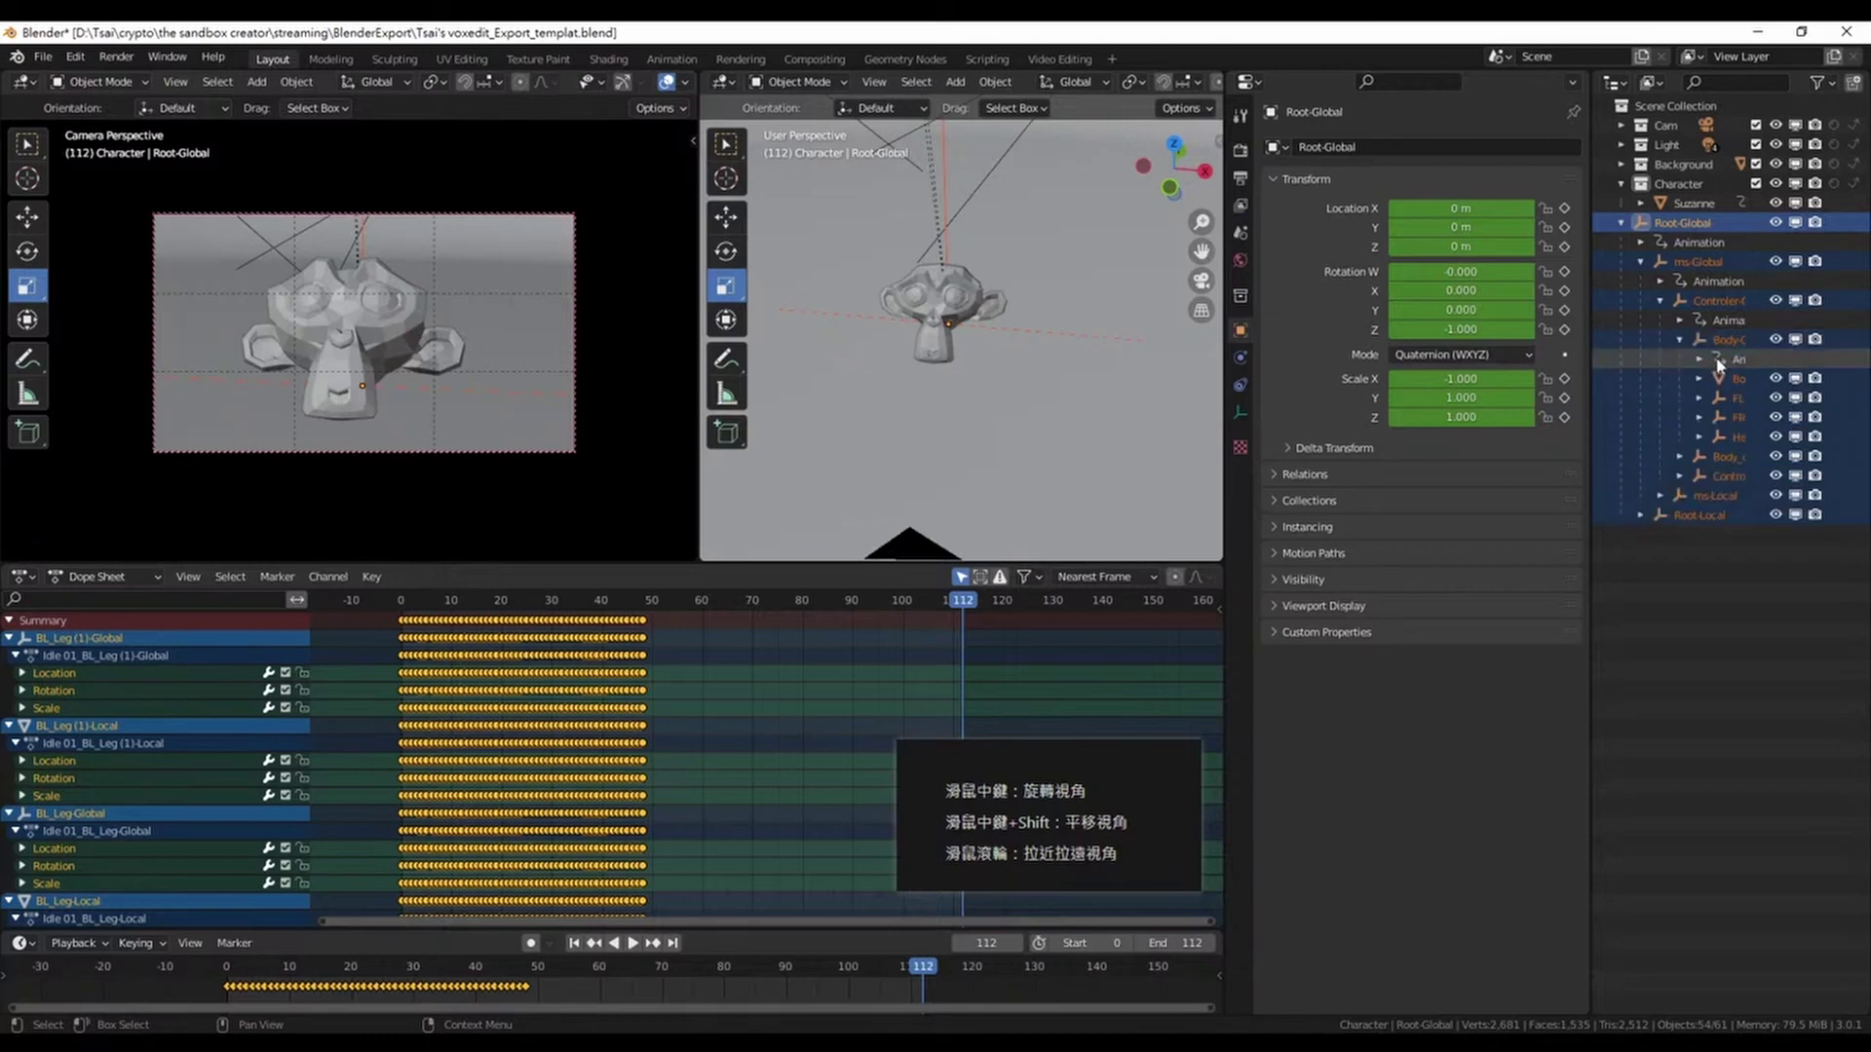
left_click(1680, 456)
left_click(1680, 593)
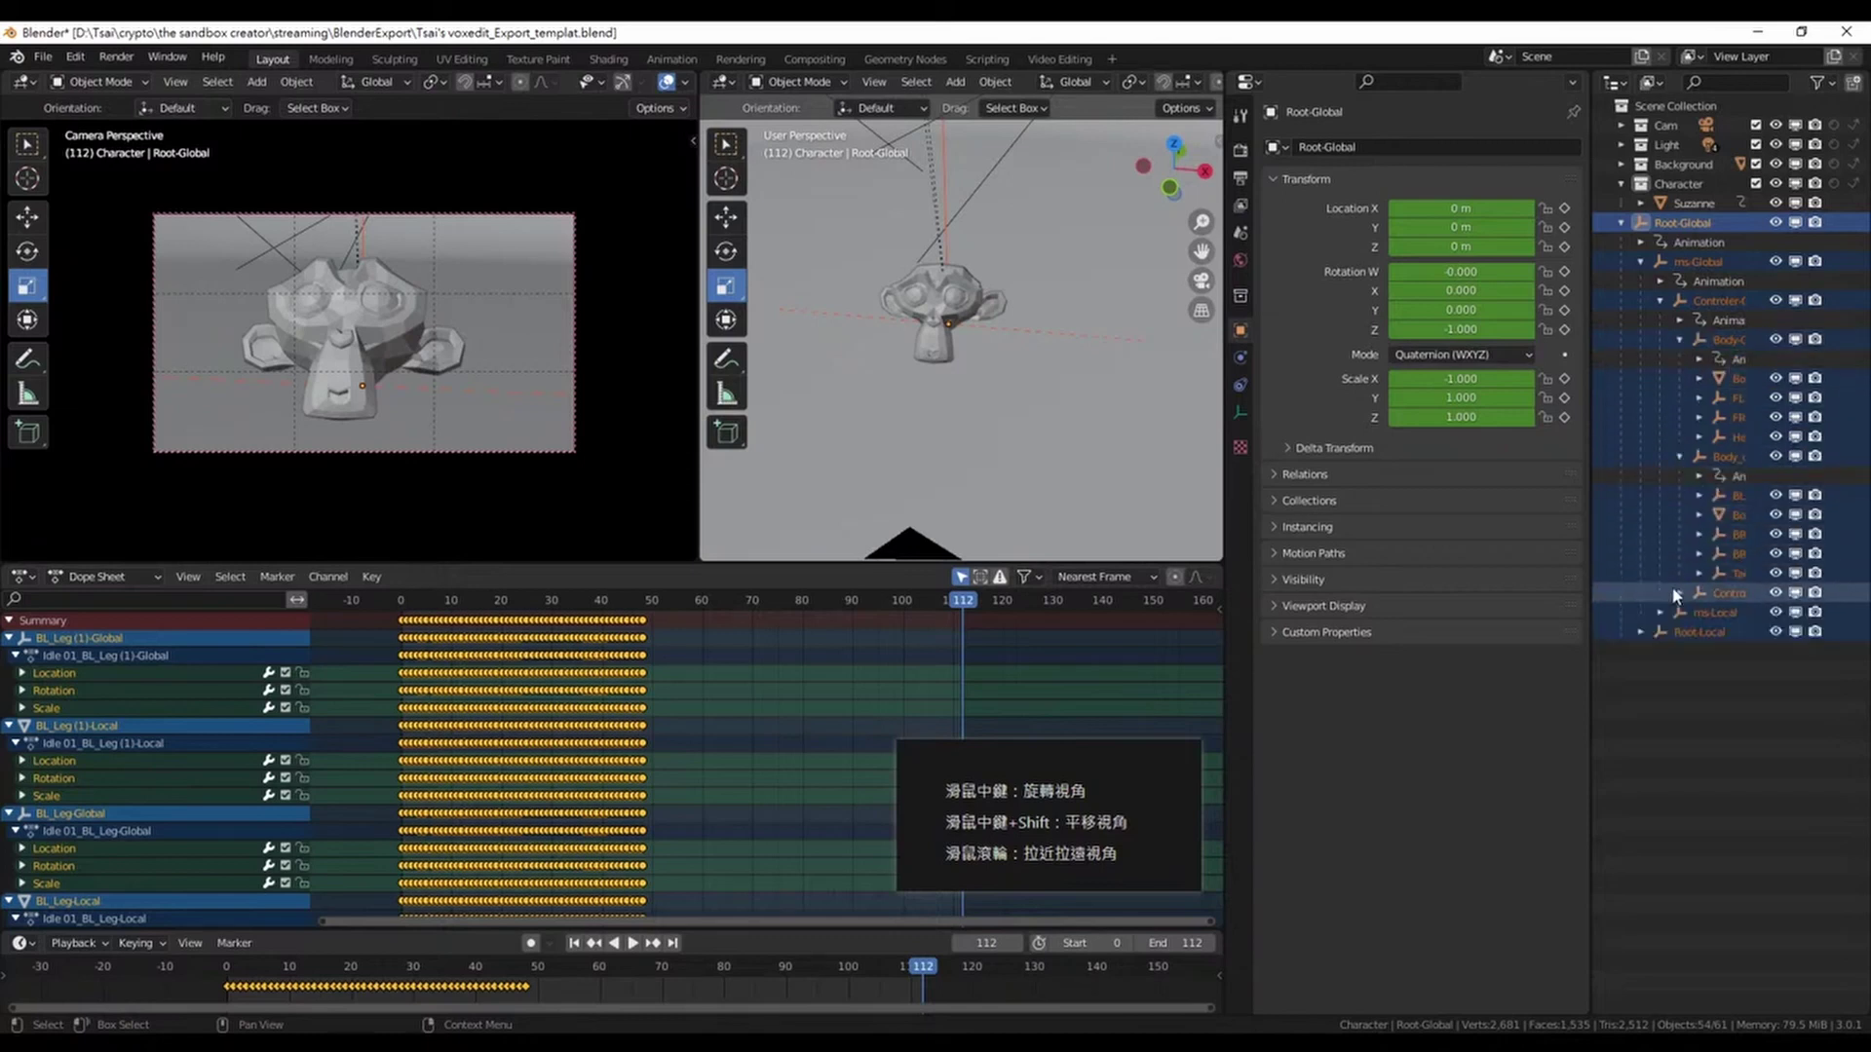
left_click(1661, 631)
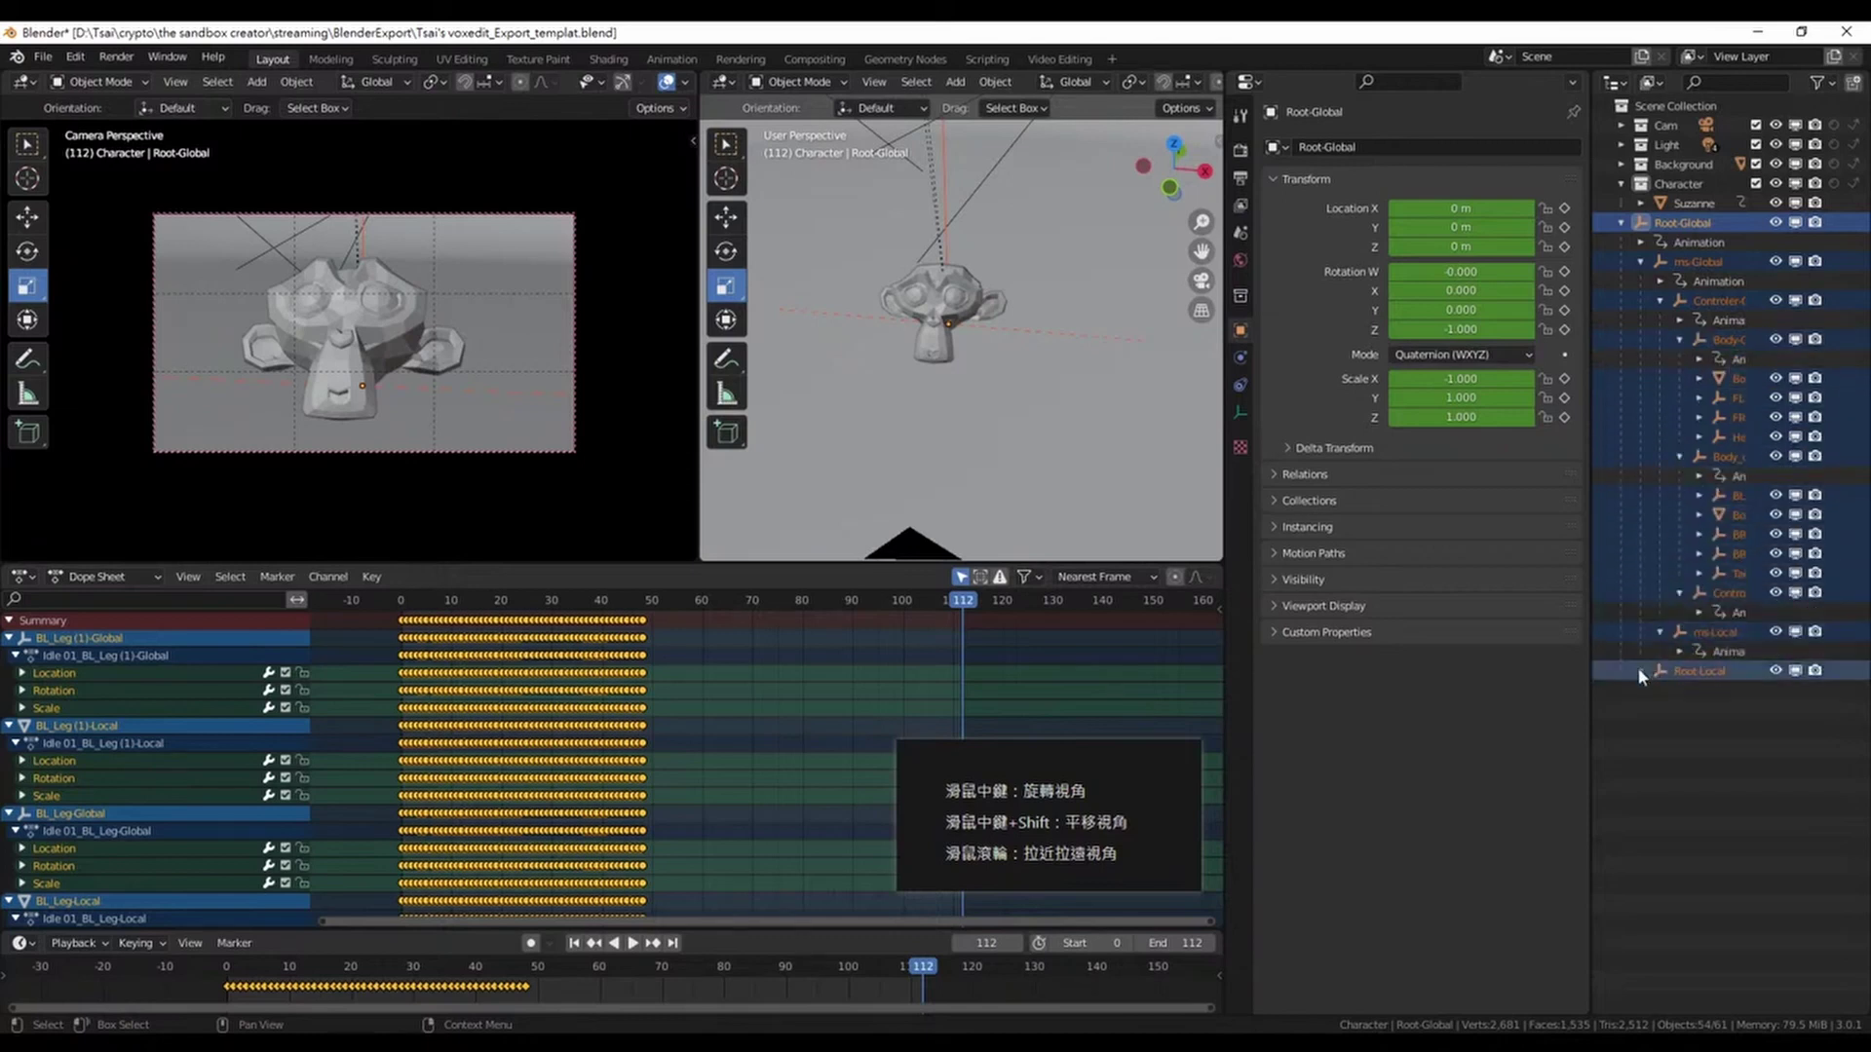
left_click(1641, 670)
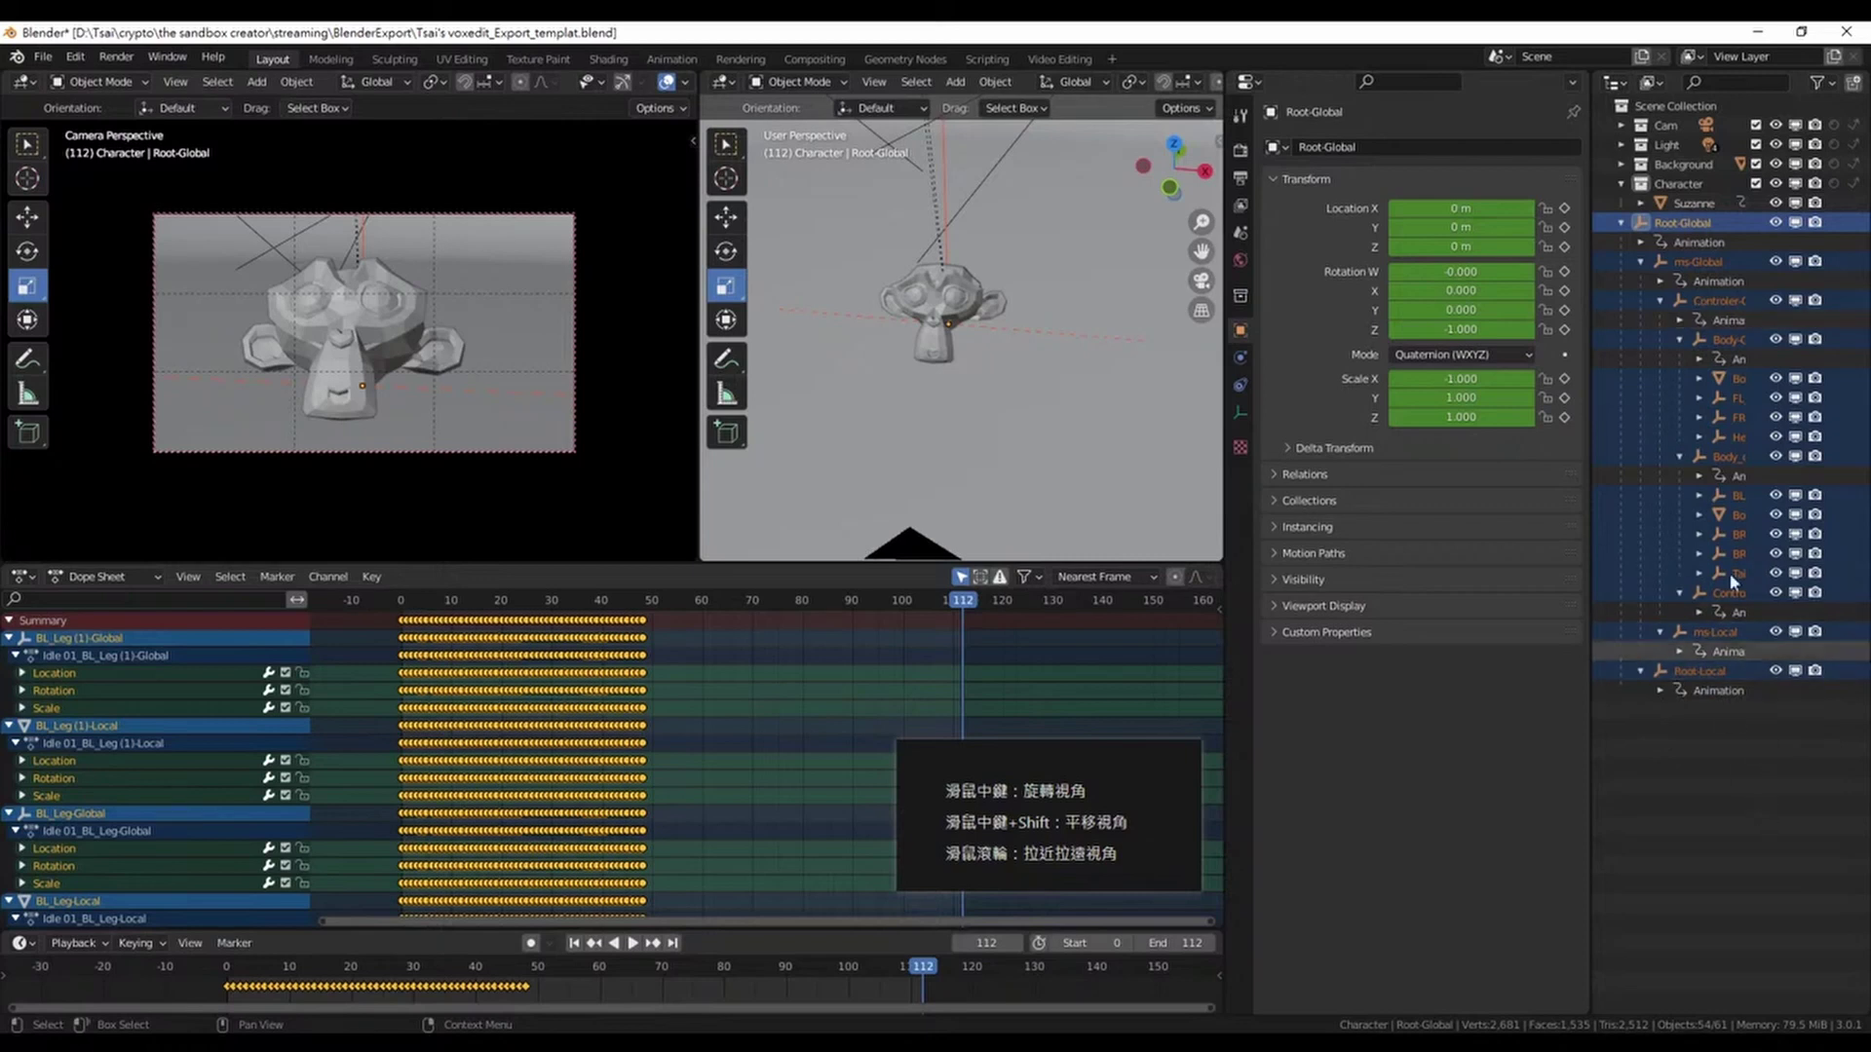
left_click(1687, 224)
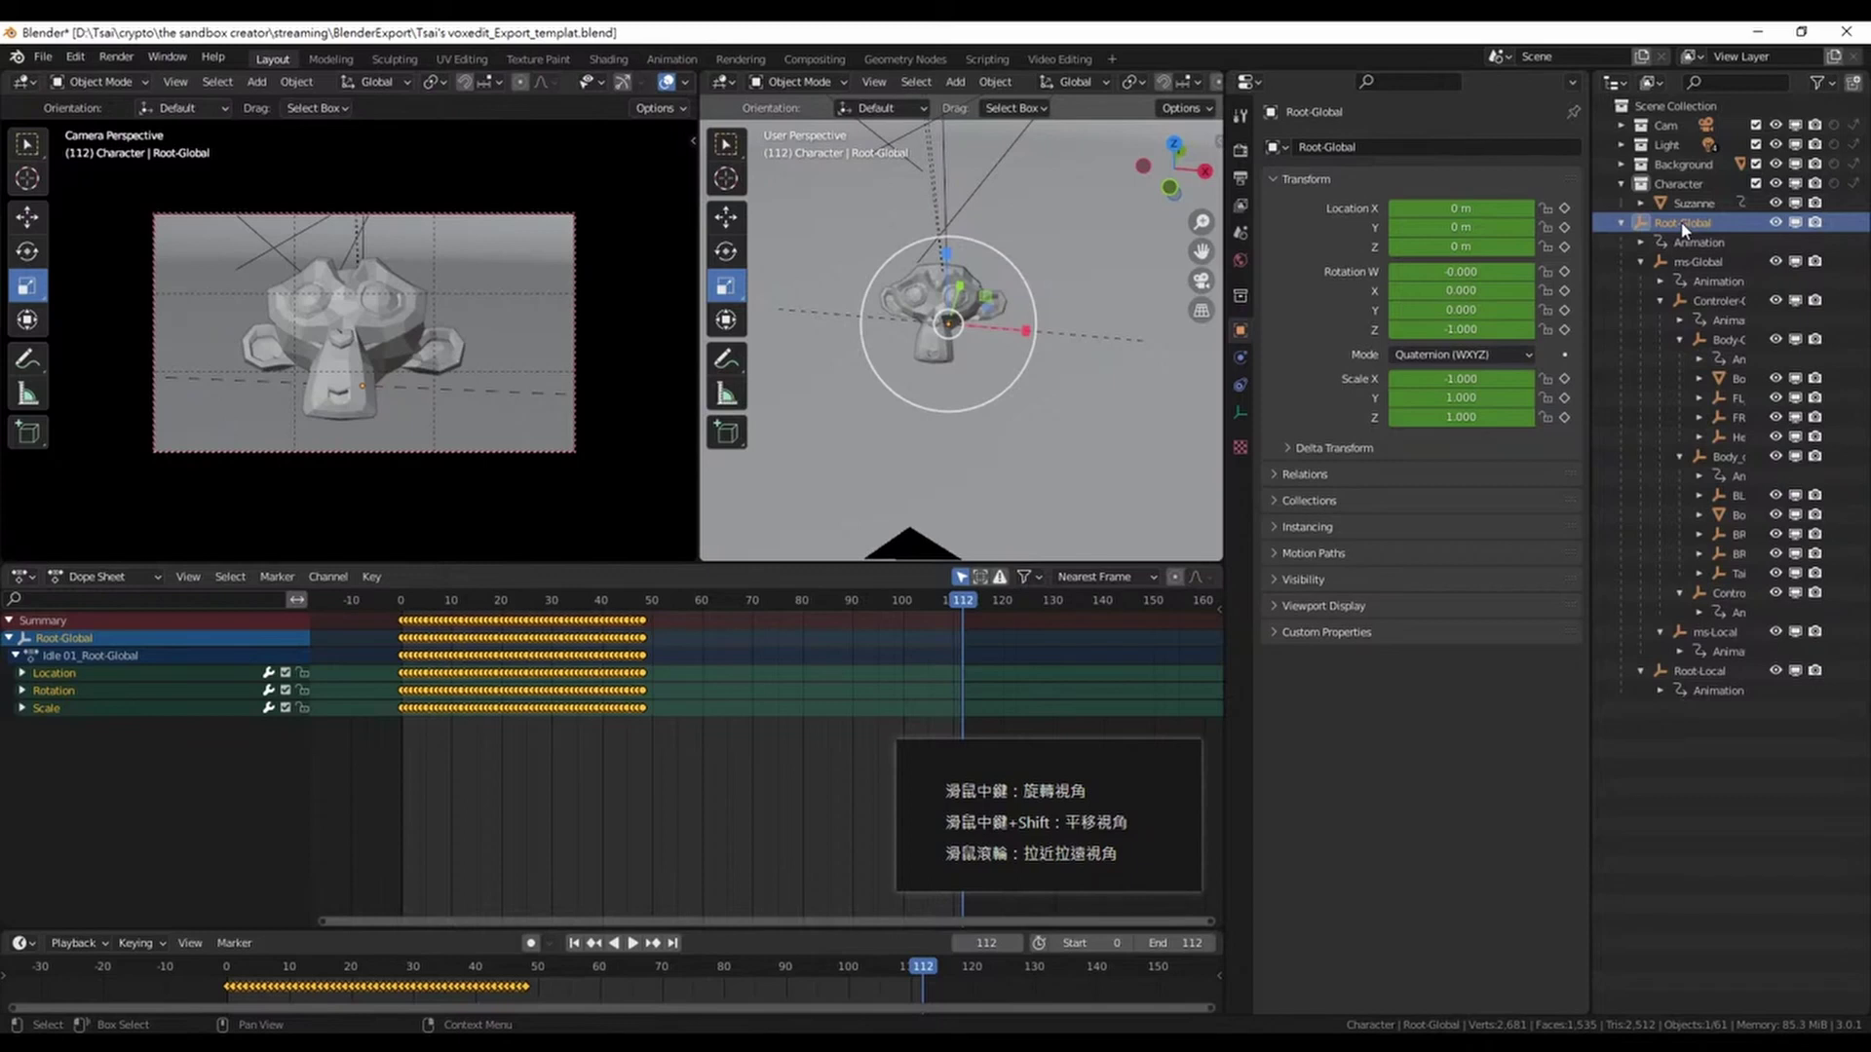
Collapse Root-Global in the Outliner, select everything and frame the character rig in view
left_click(1623, 223)
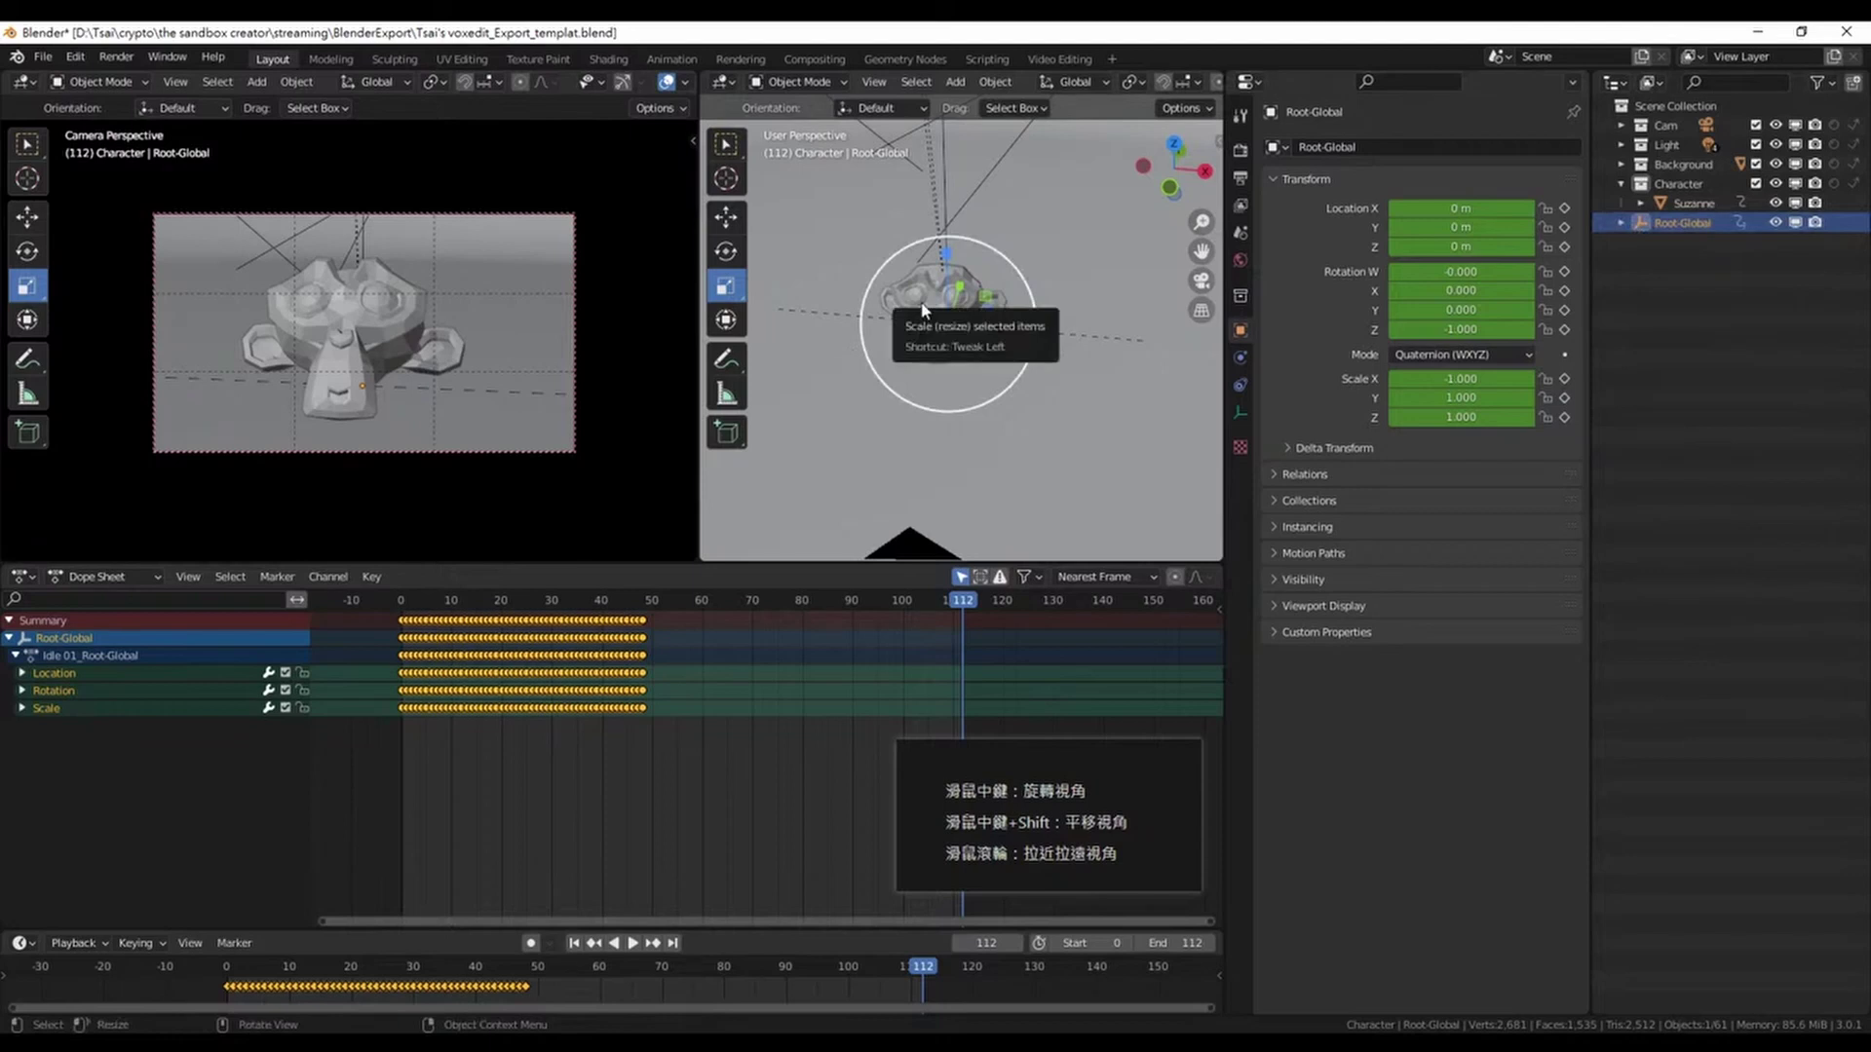
scroll(1044, 304, "down", 5)
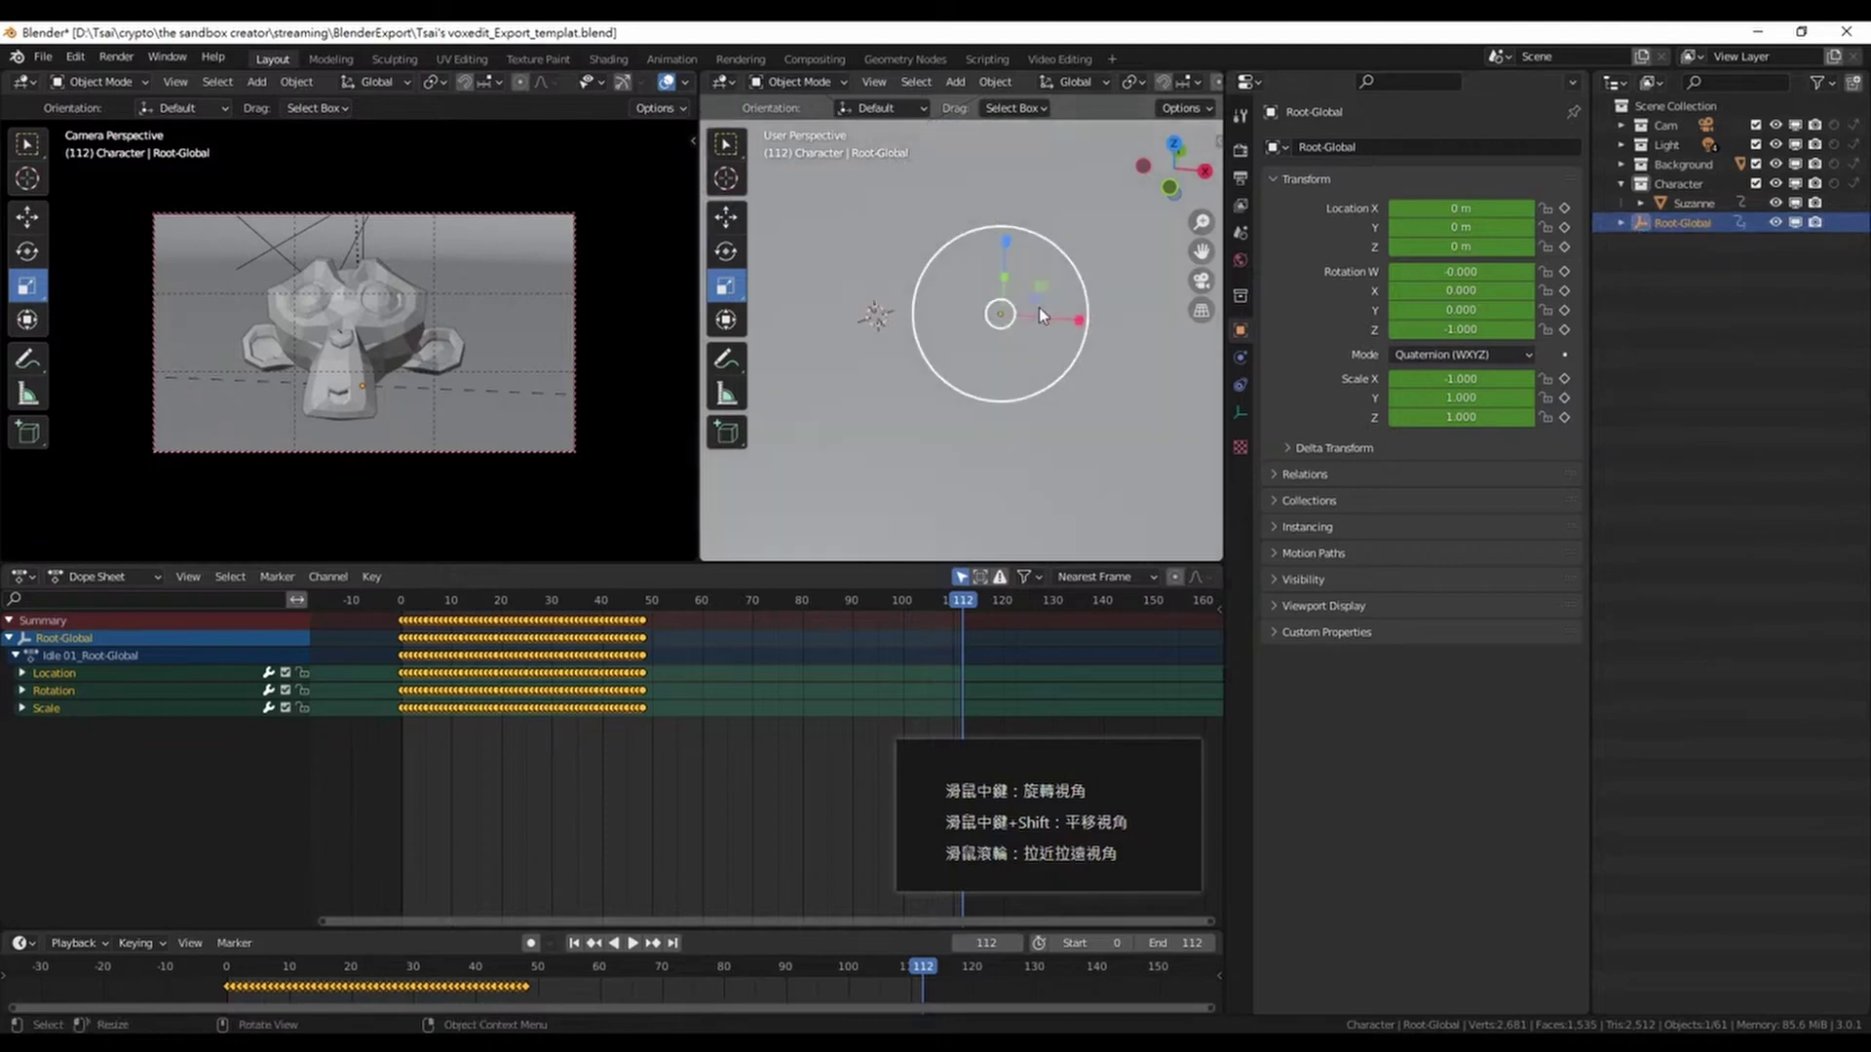
scroll(1039, 313, "up", 4)
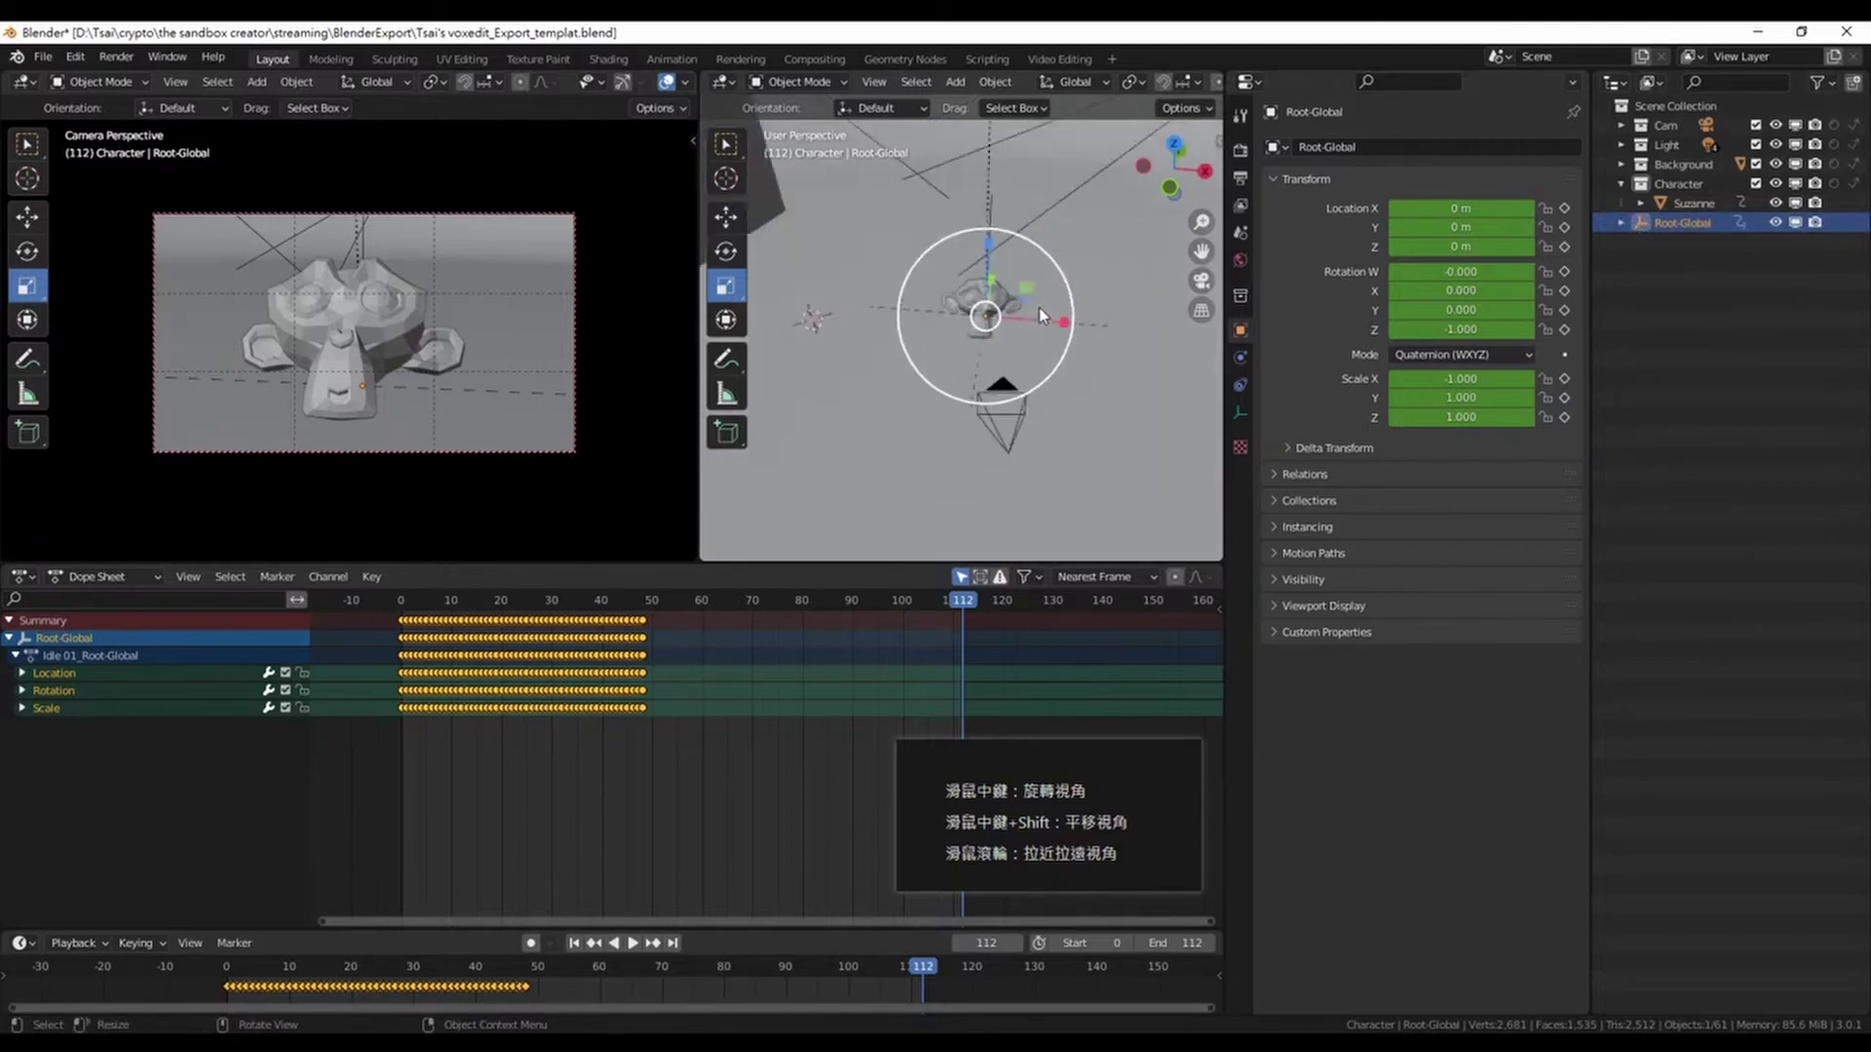
scroll(1039, 307, "up", 2)
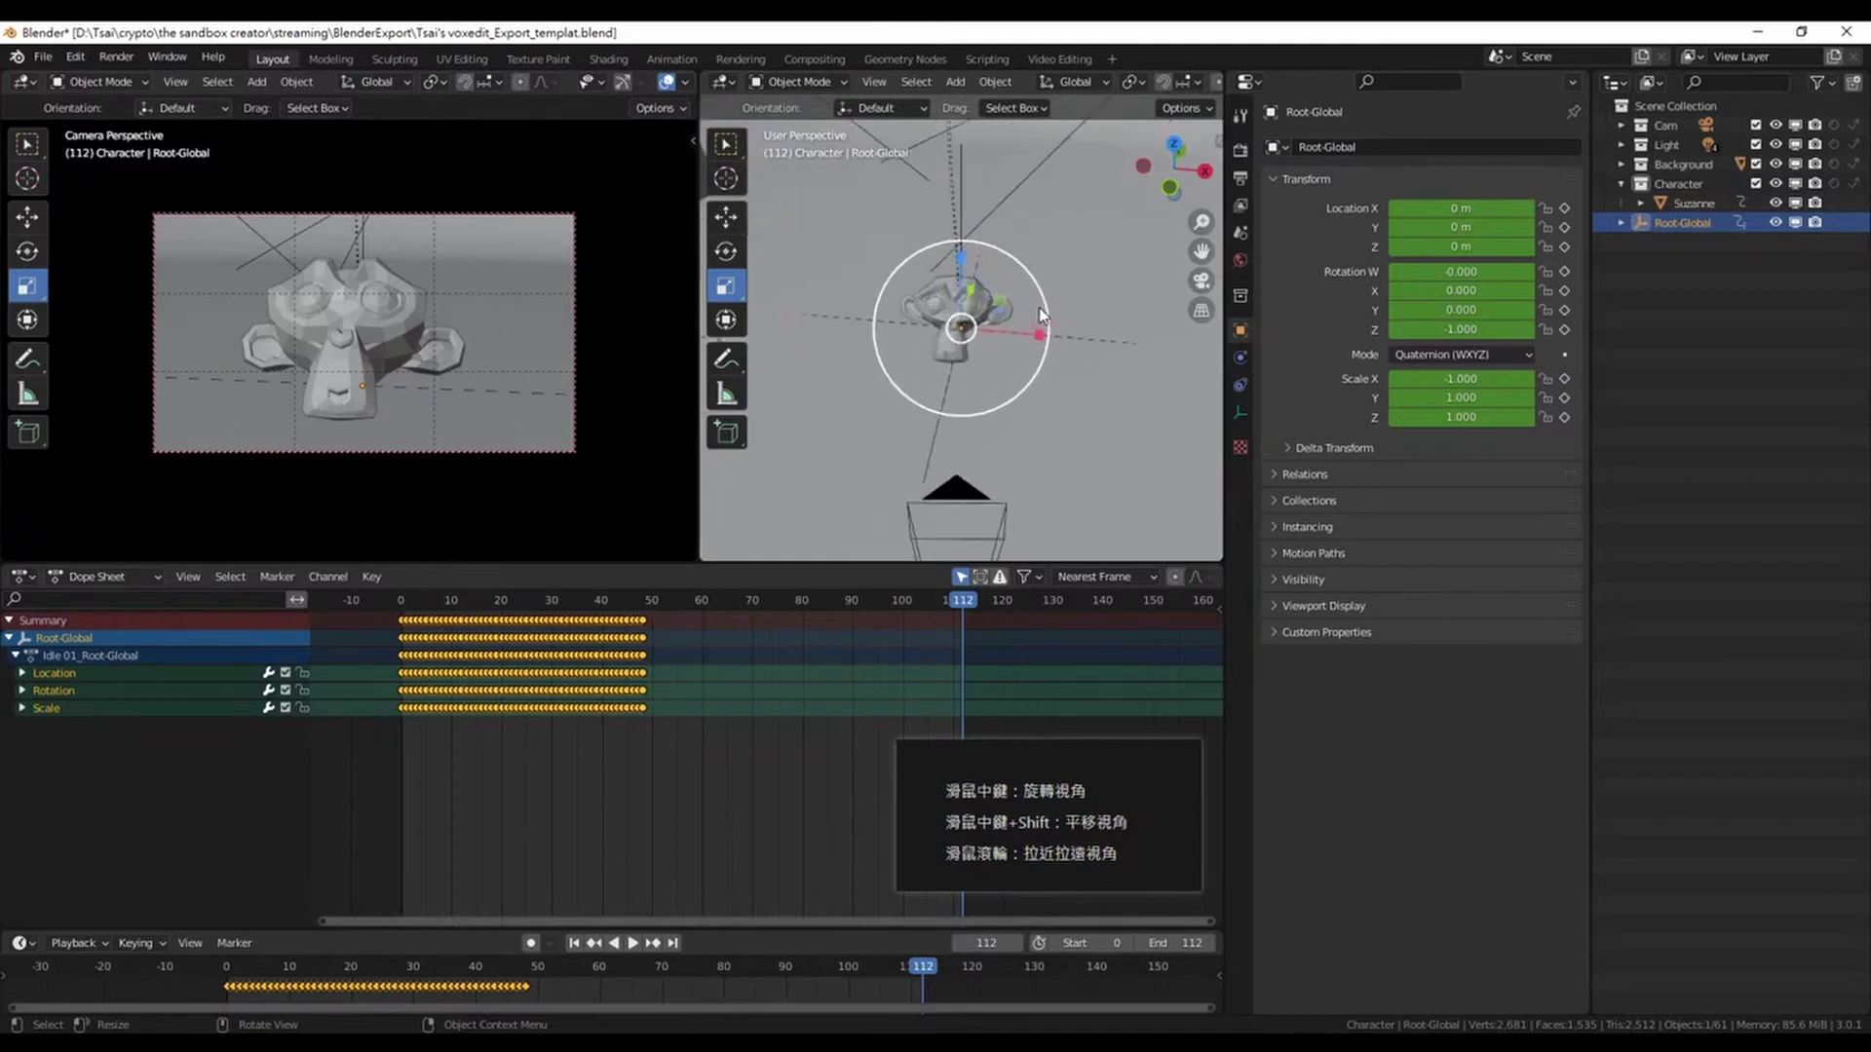
scroll(1039, 310, "down", 3)
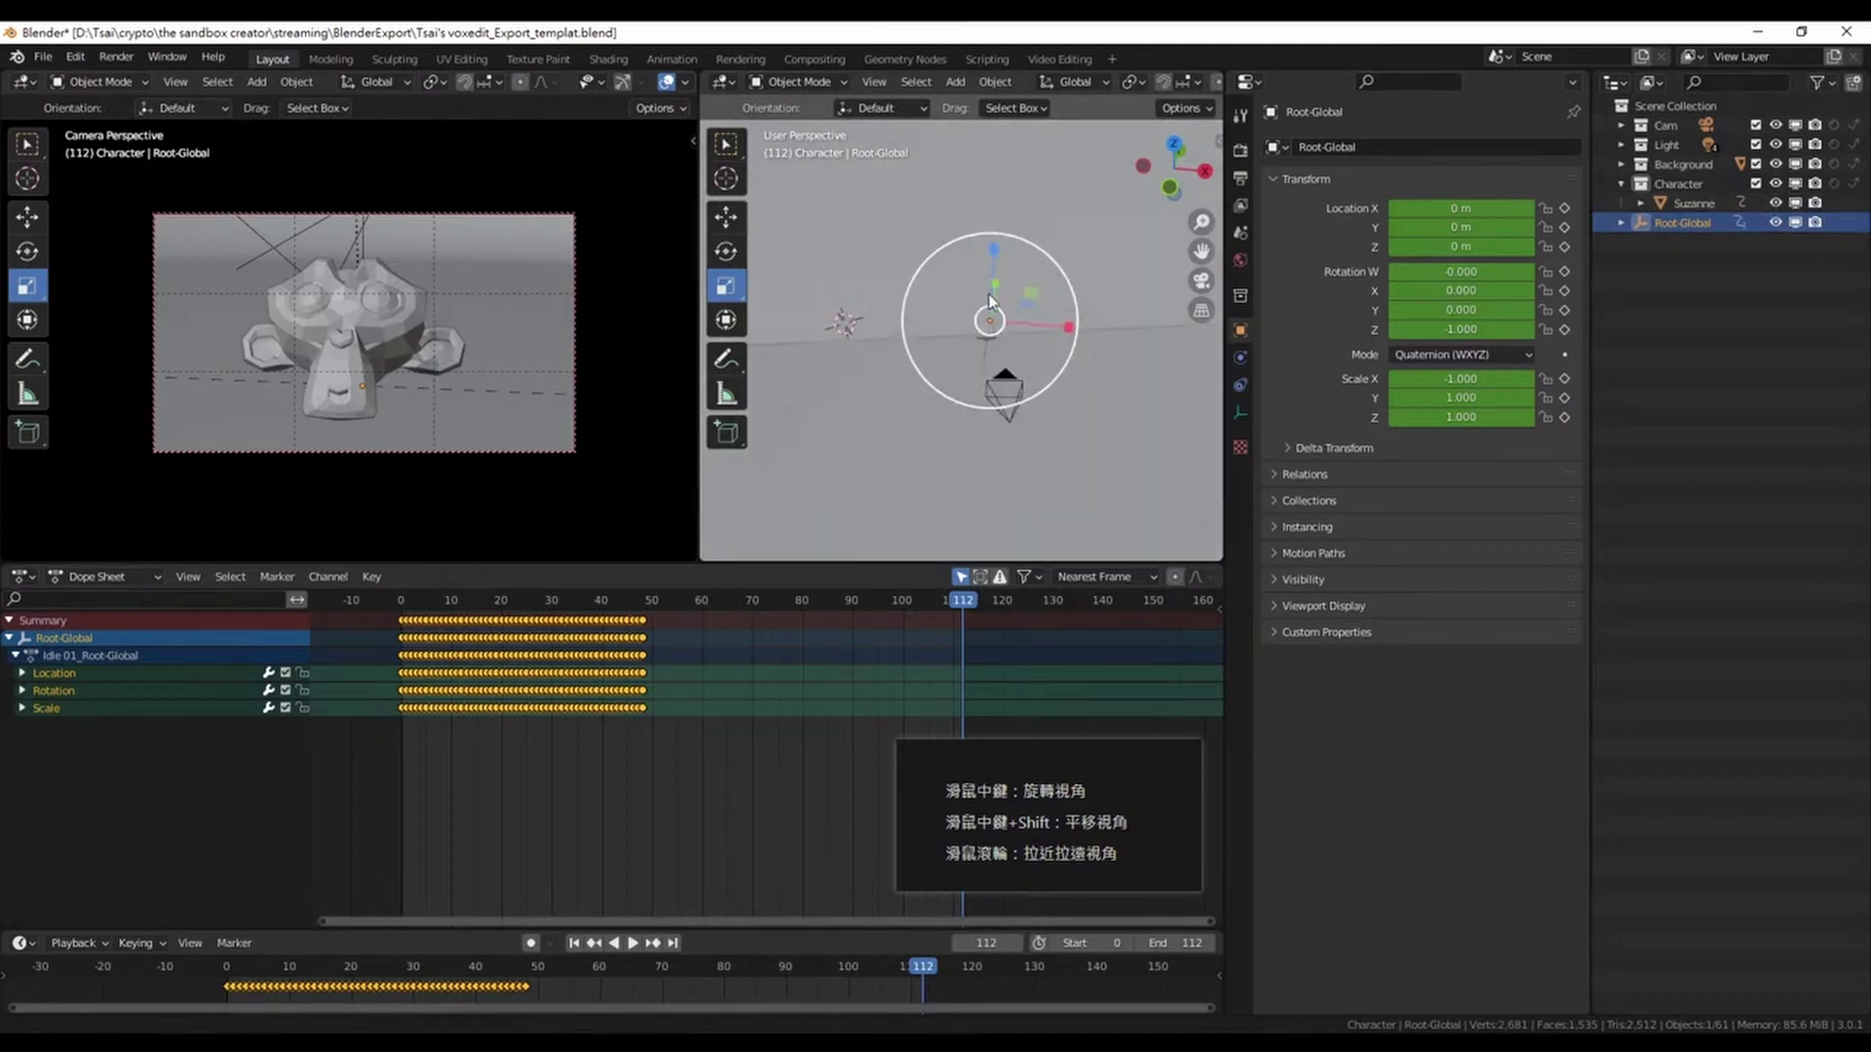
scroll(988, 294, "down", 3)
scroll(1021, 82, "down", 2)
key("a")
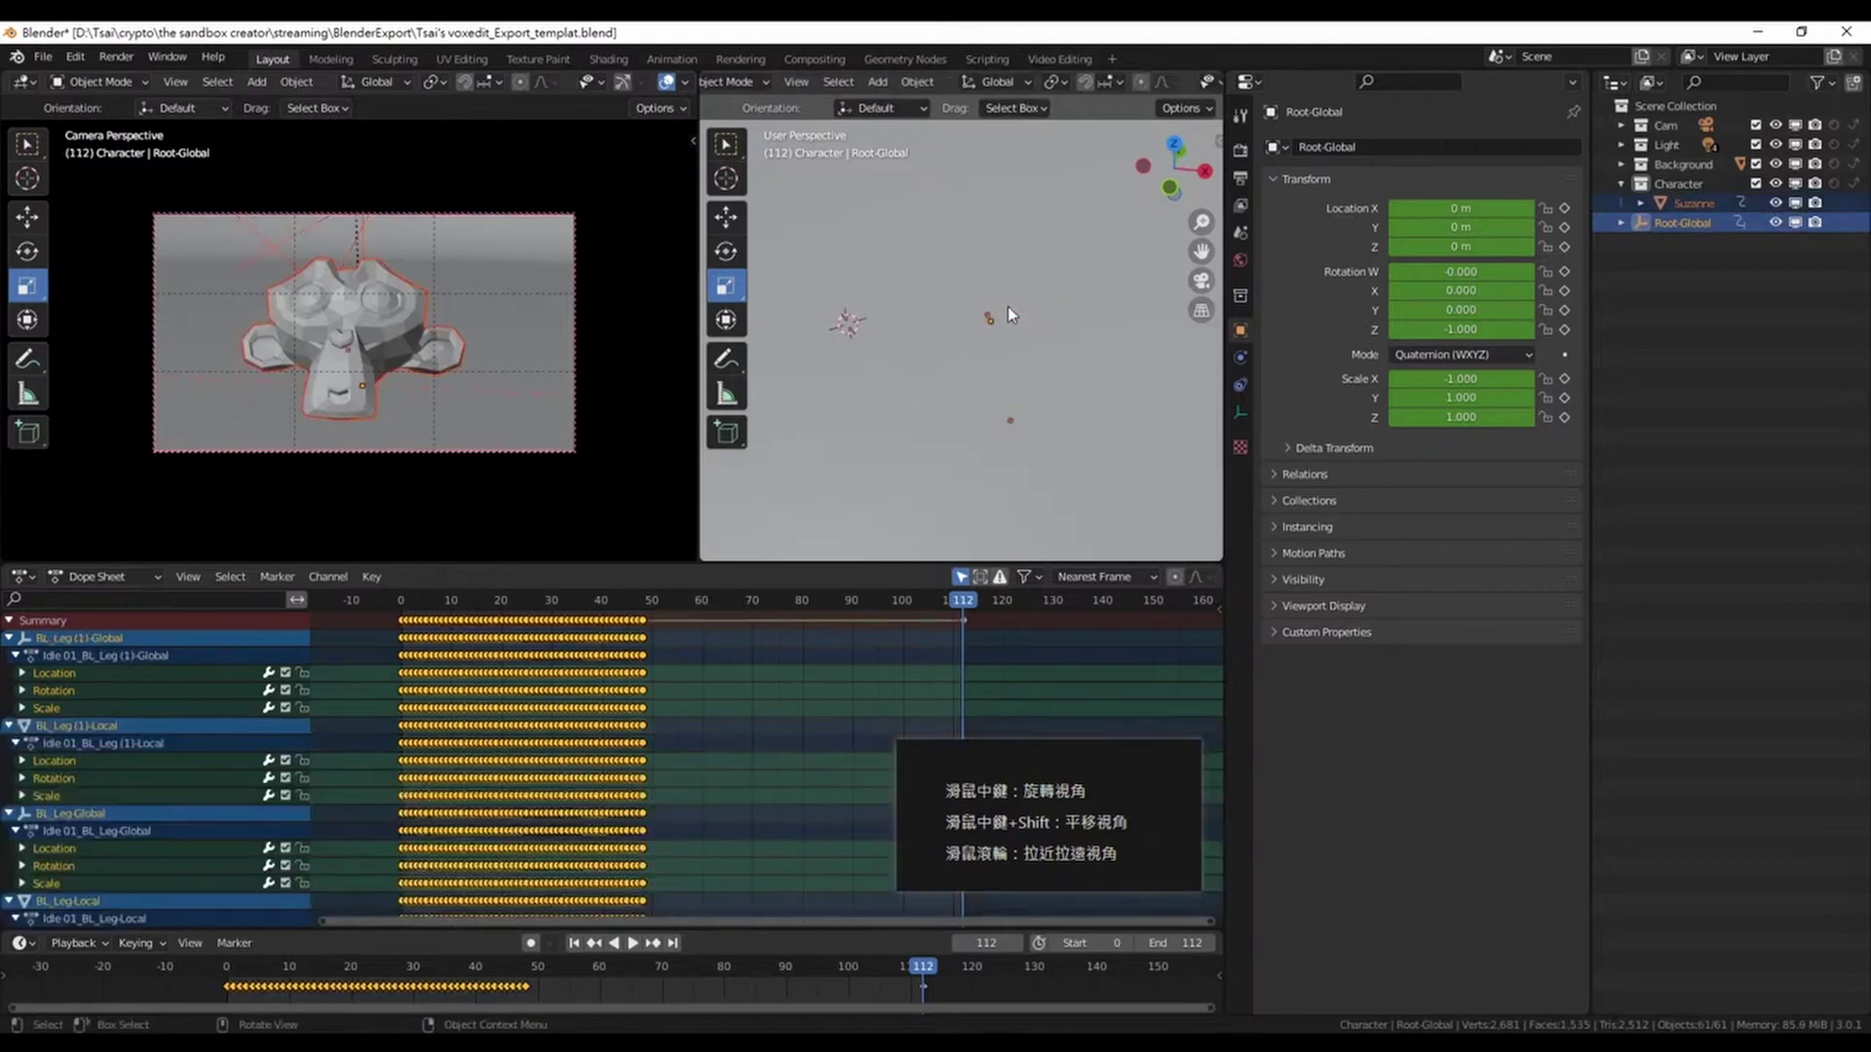
key("KP_Decimal")
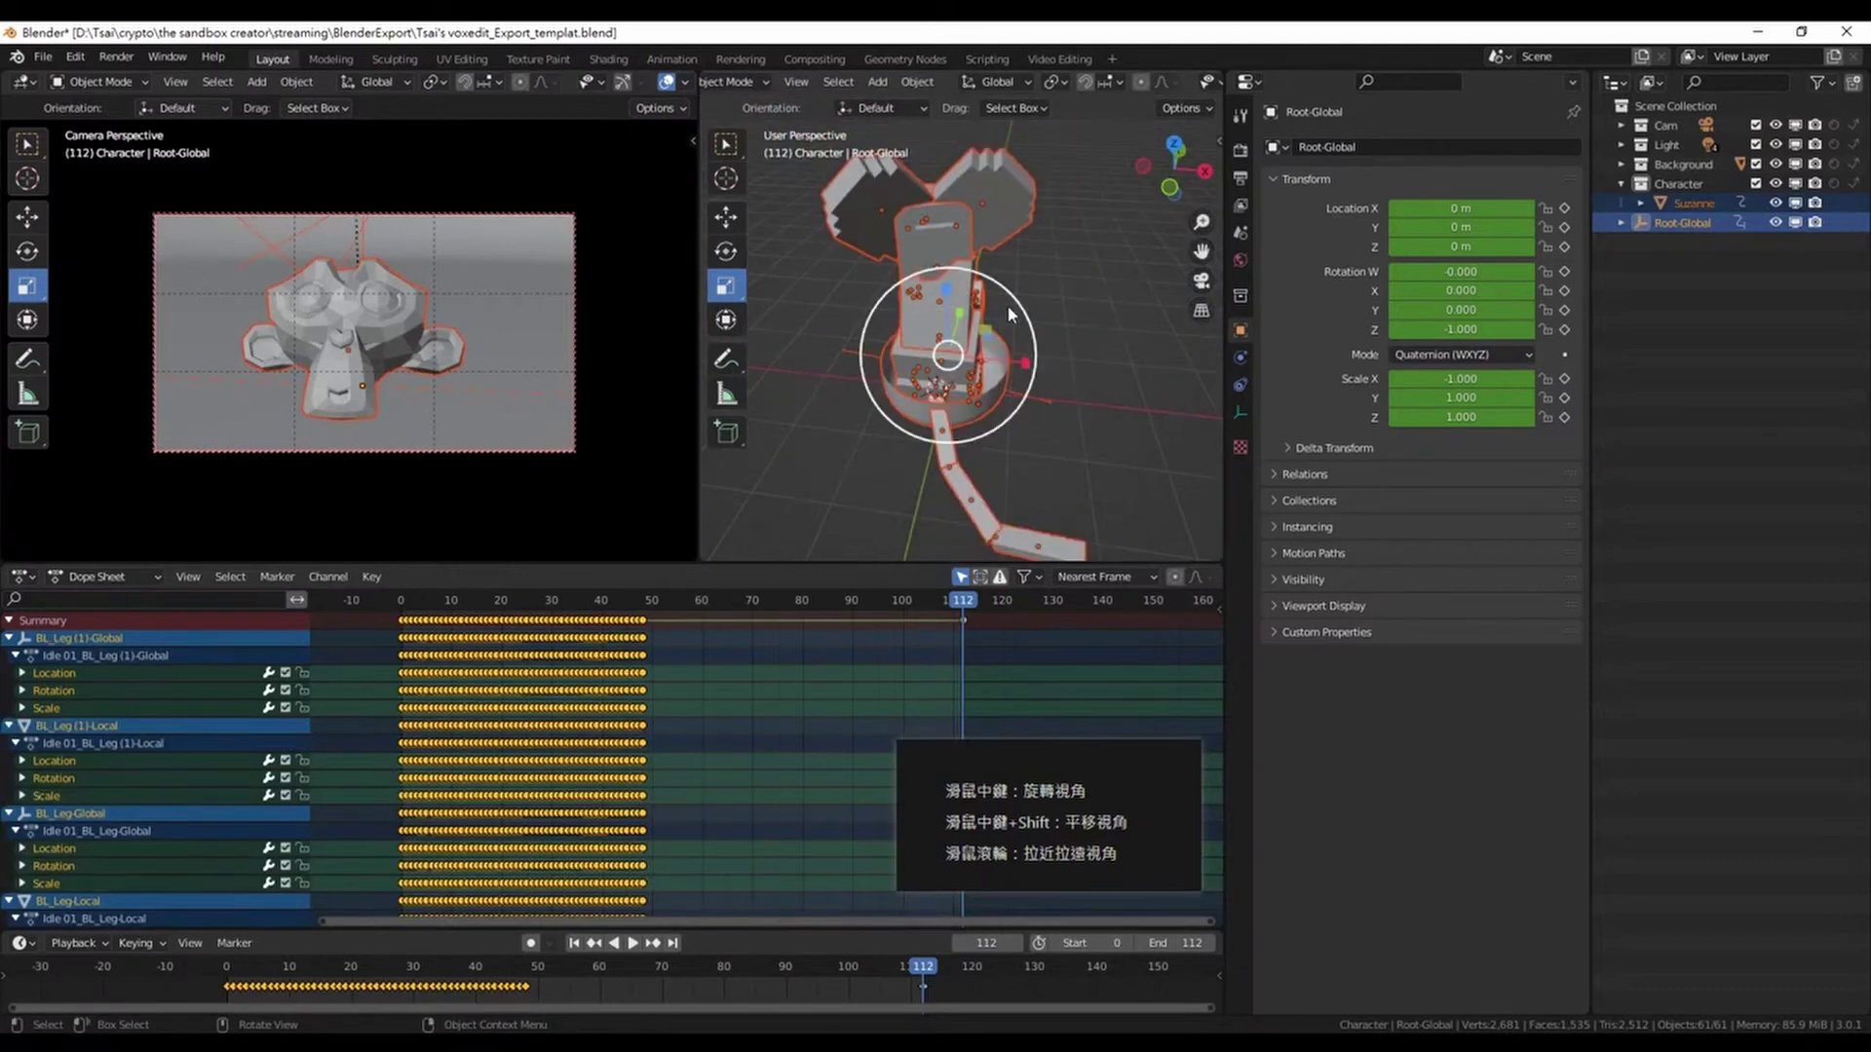
middle_click_drag(1066, 372, 1119, 477)
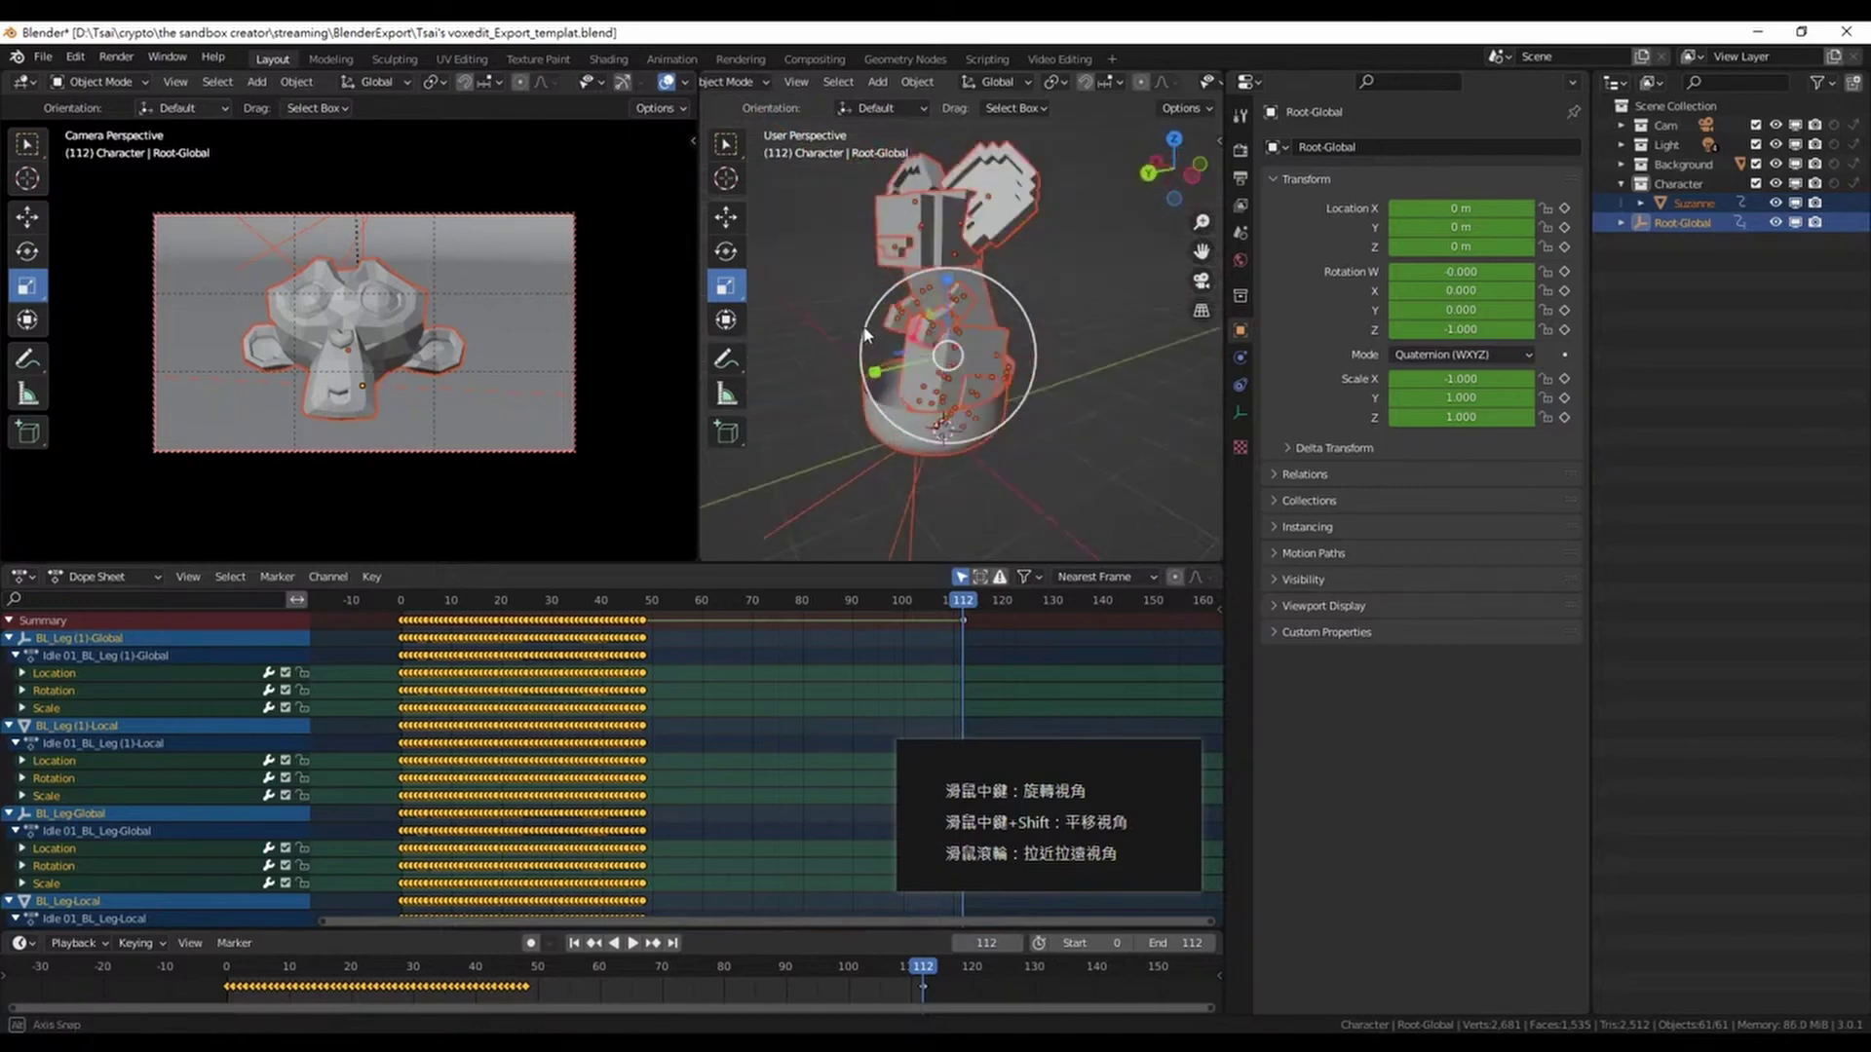
Move Root-Global along Y to 15.171 m with the Move tool
left_click(1701, 222)
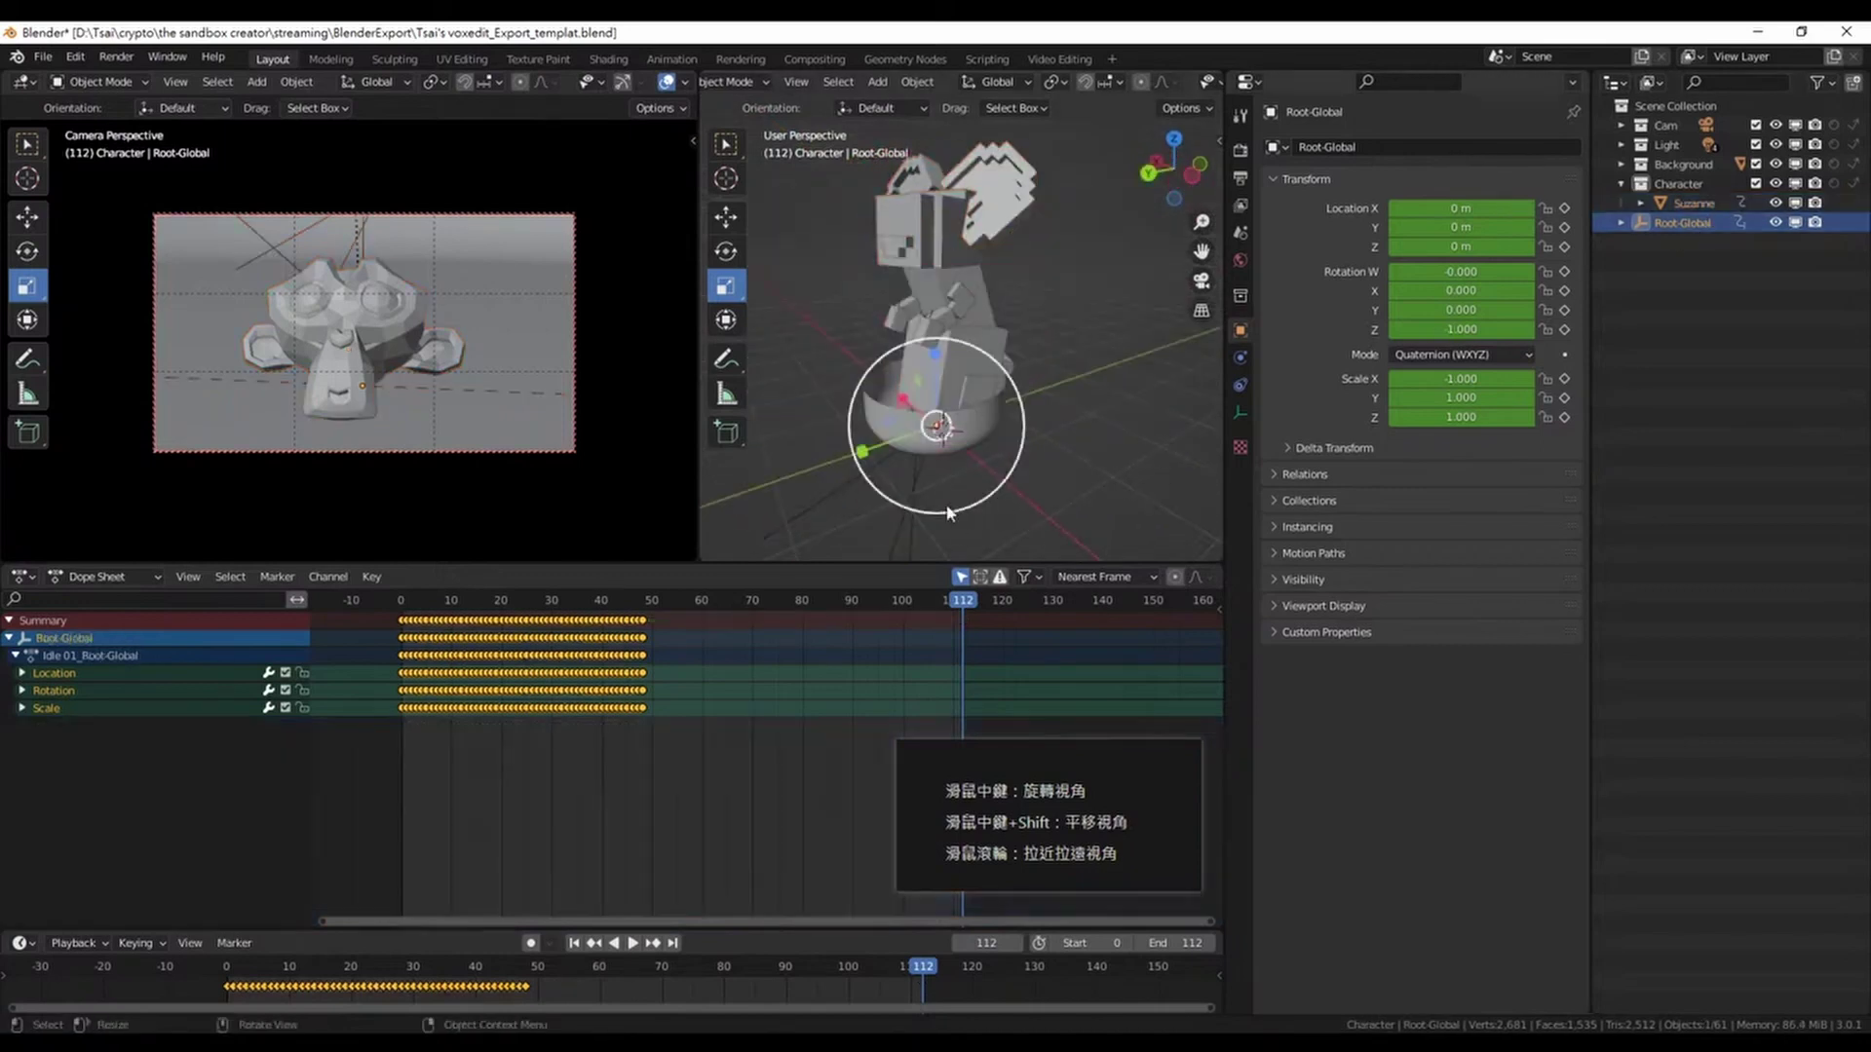
left_click(726, 219)
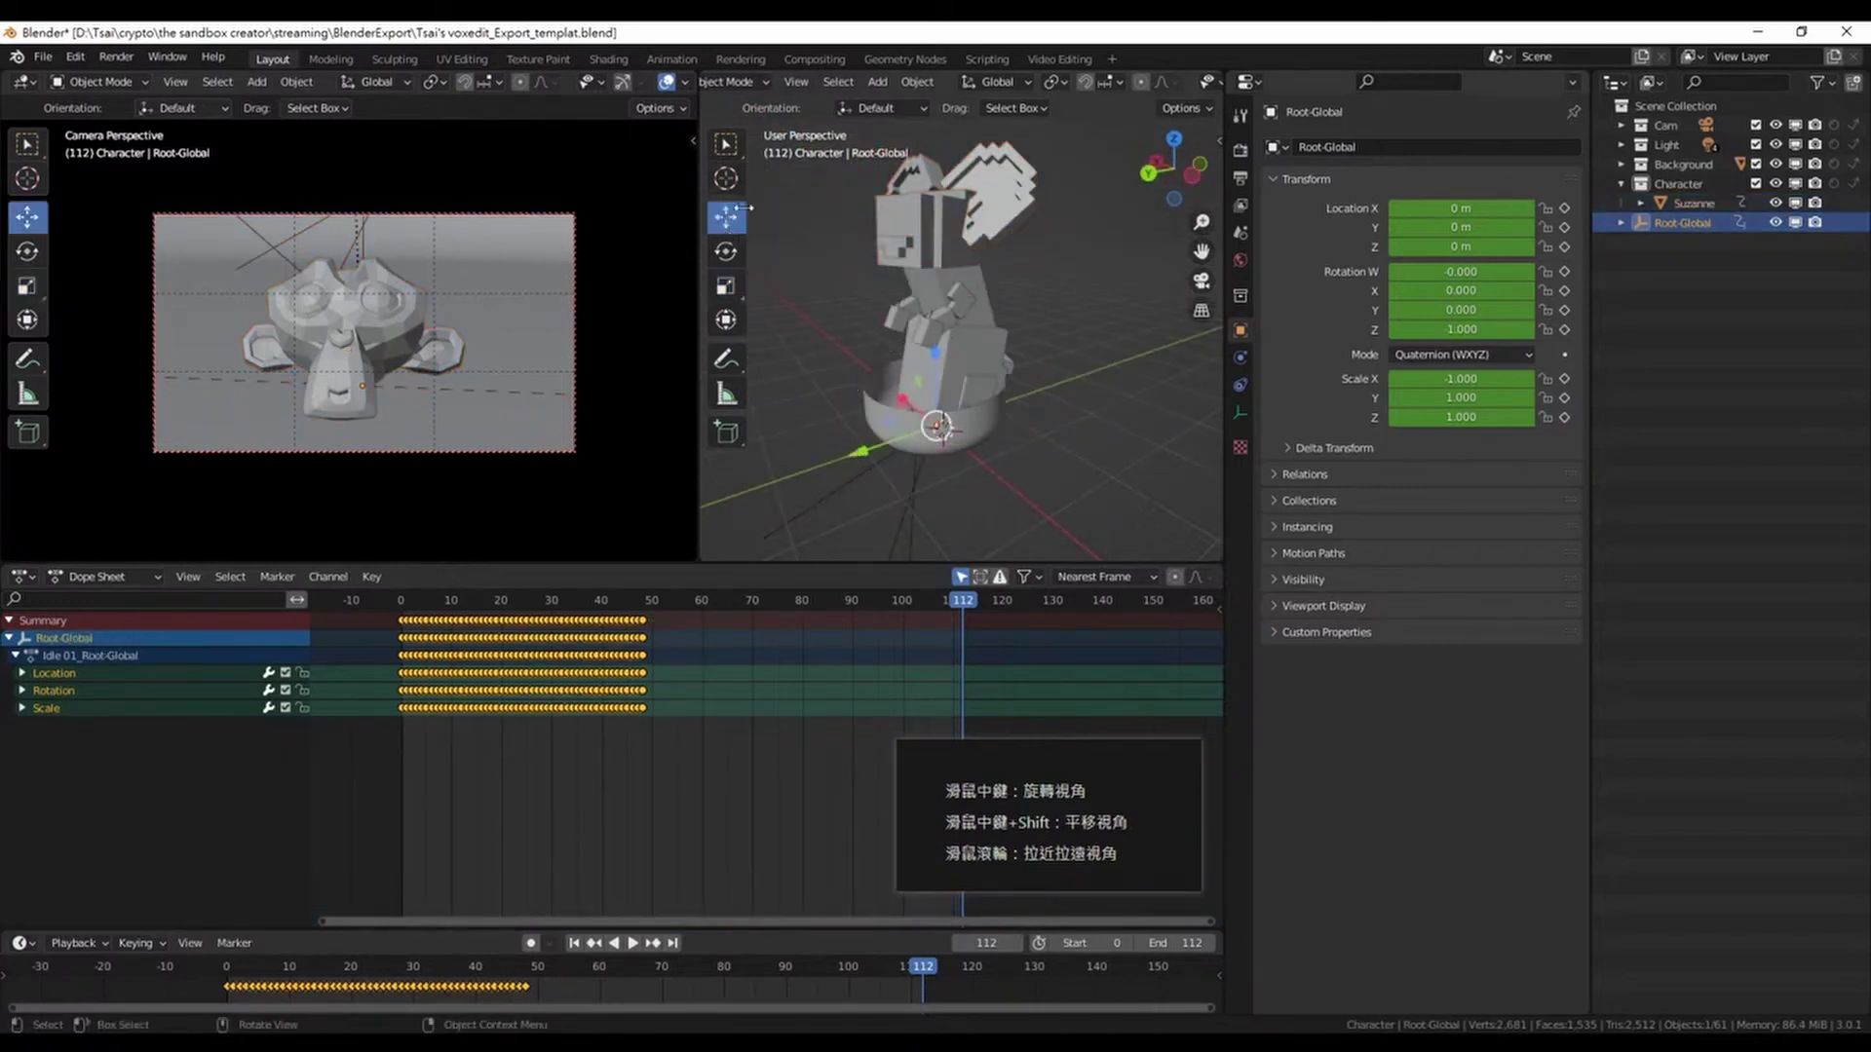
left_click_drag(858, 453, 1207, 119)
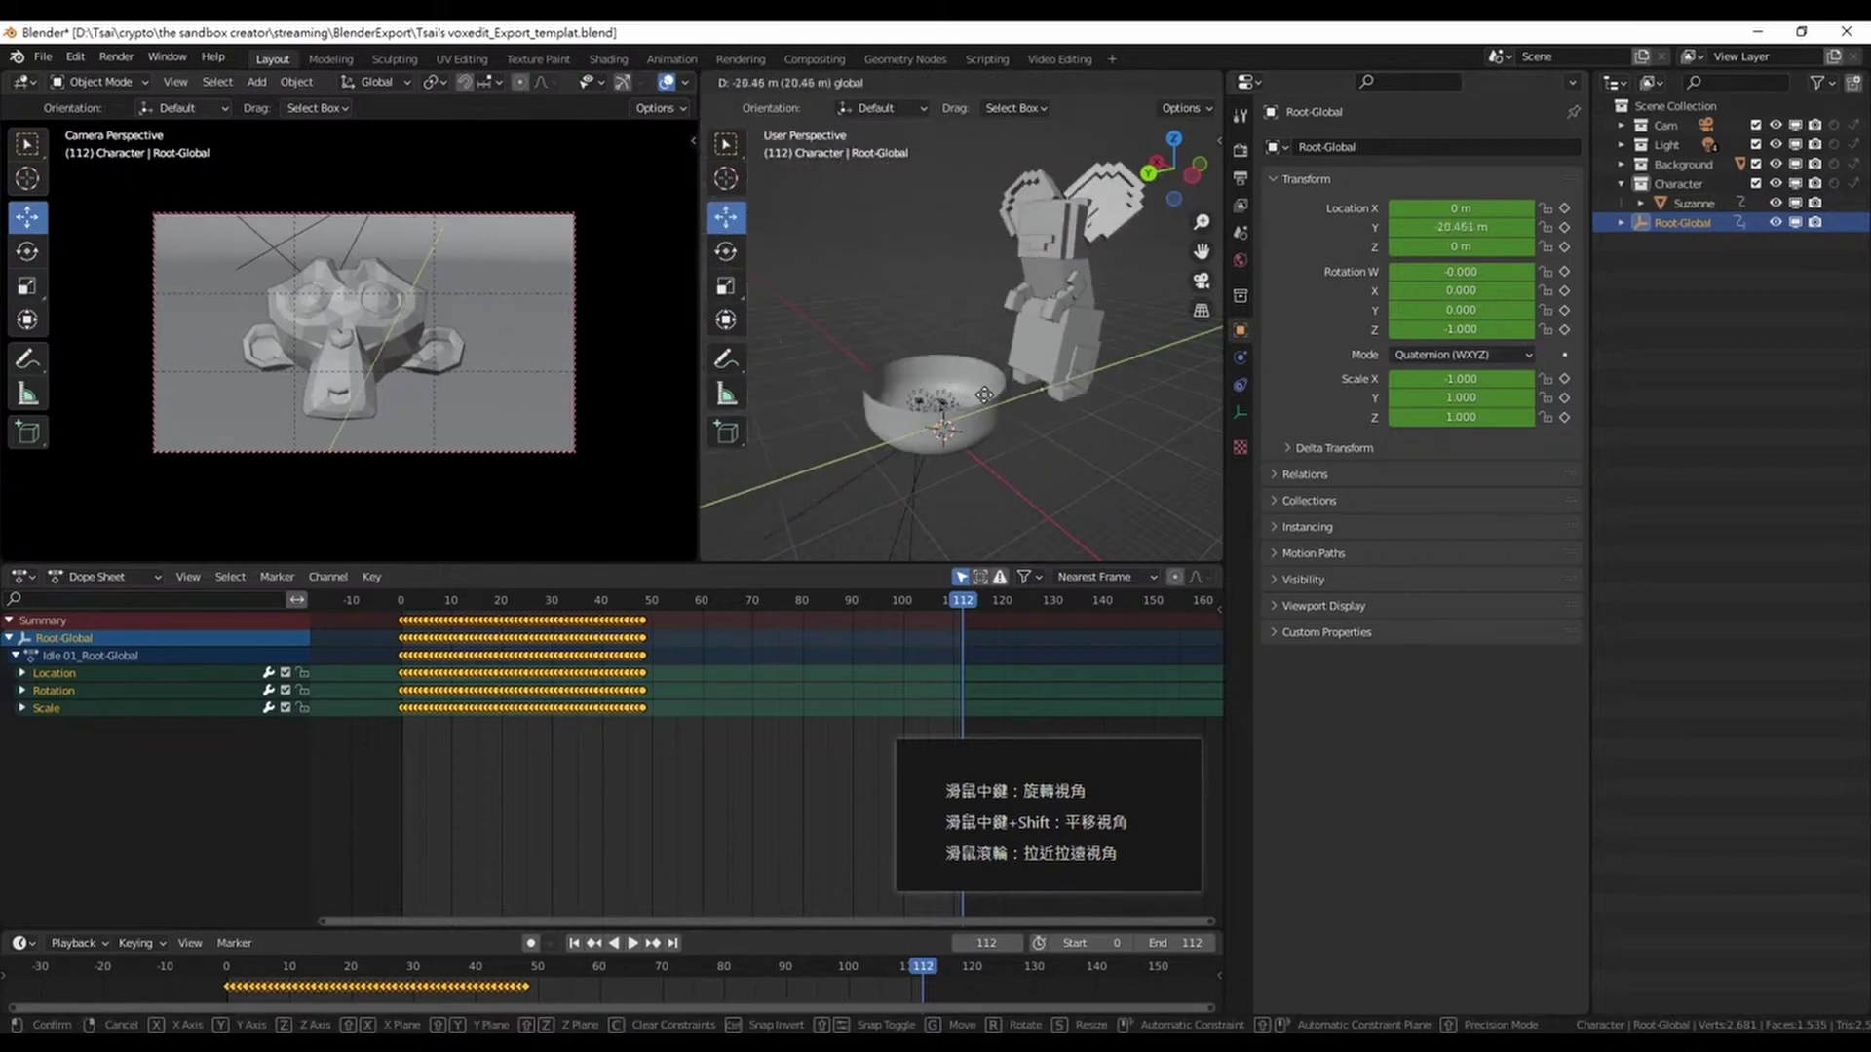
left_click_drag(1207, 119, 889, 492)
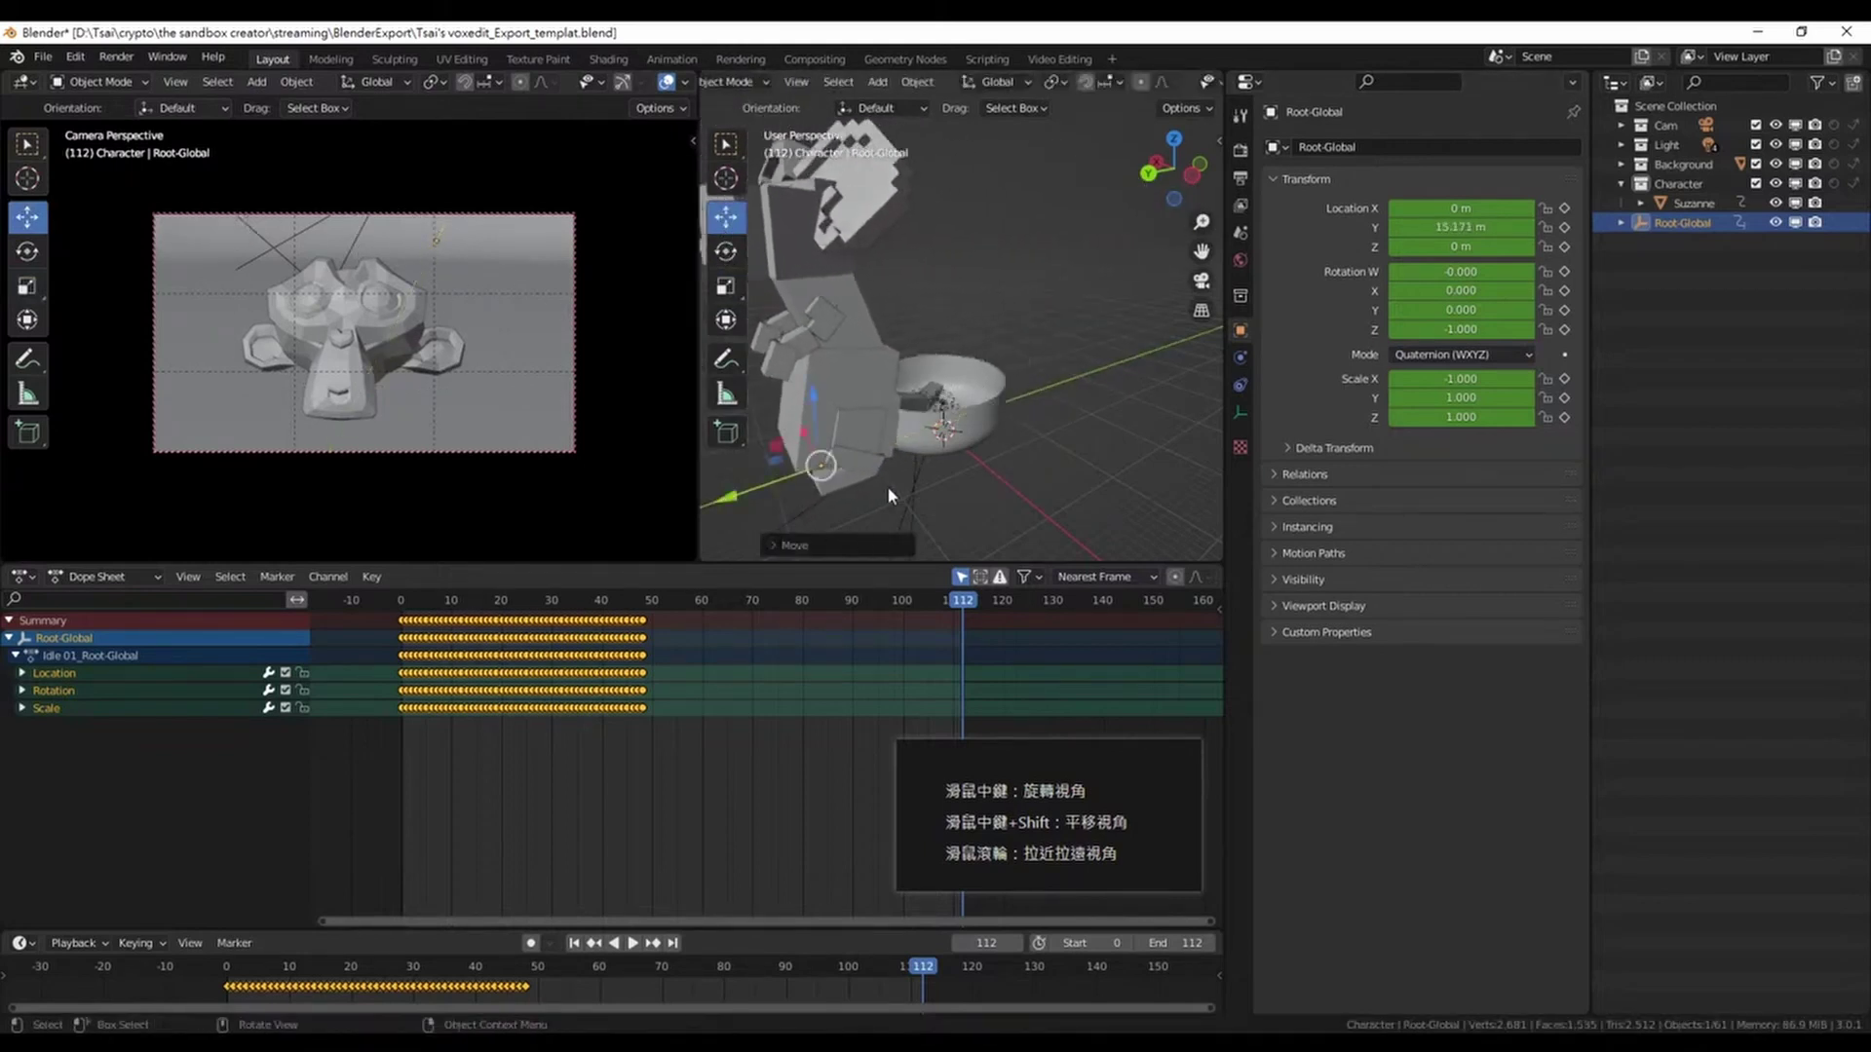
left_click(842, 393)
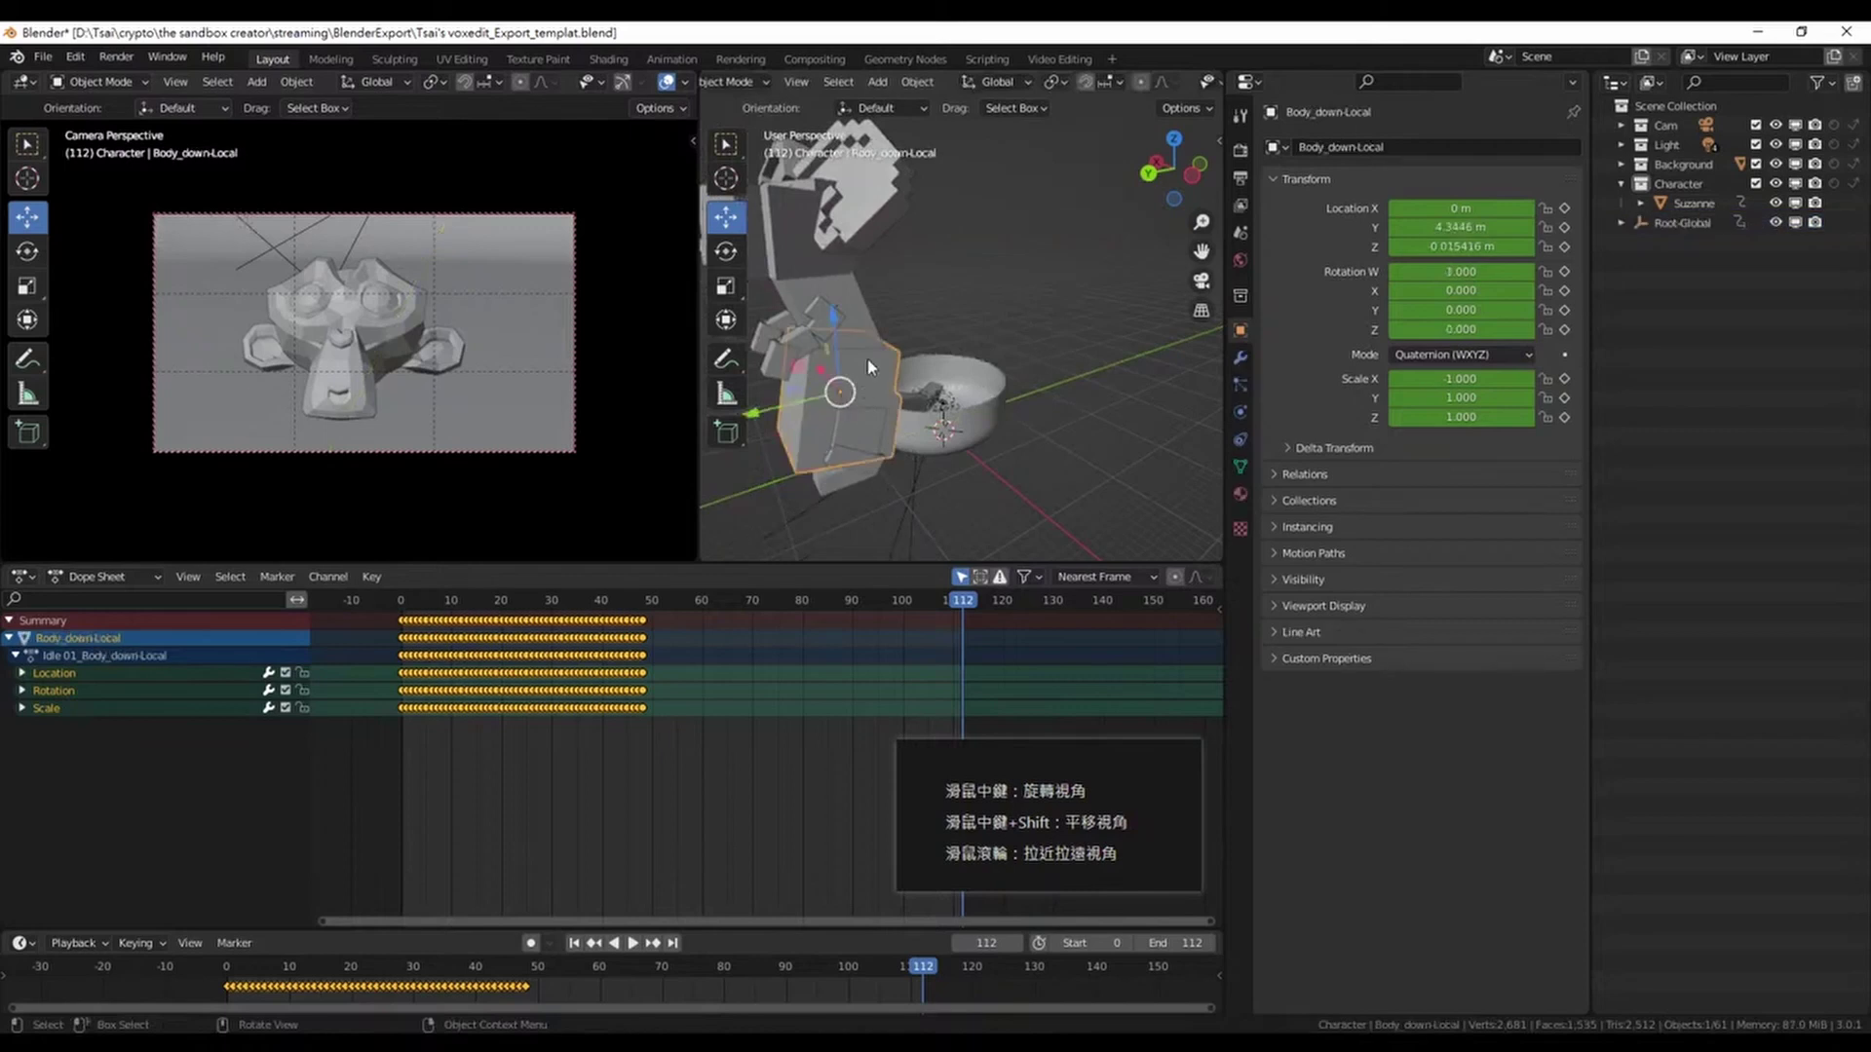
Cancel a stray body-piece rotation and clear Root-Global's location with Alt+G
left_click(727, 255)
left_click_drag(846, 329, 789, 363)
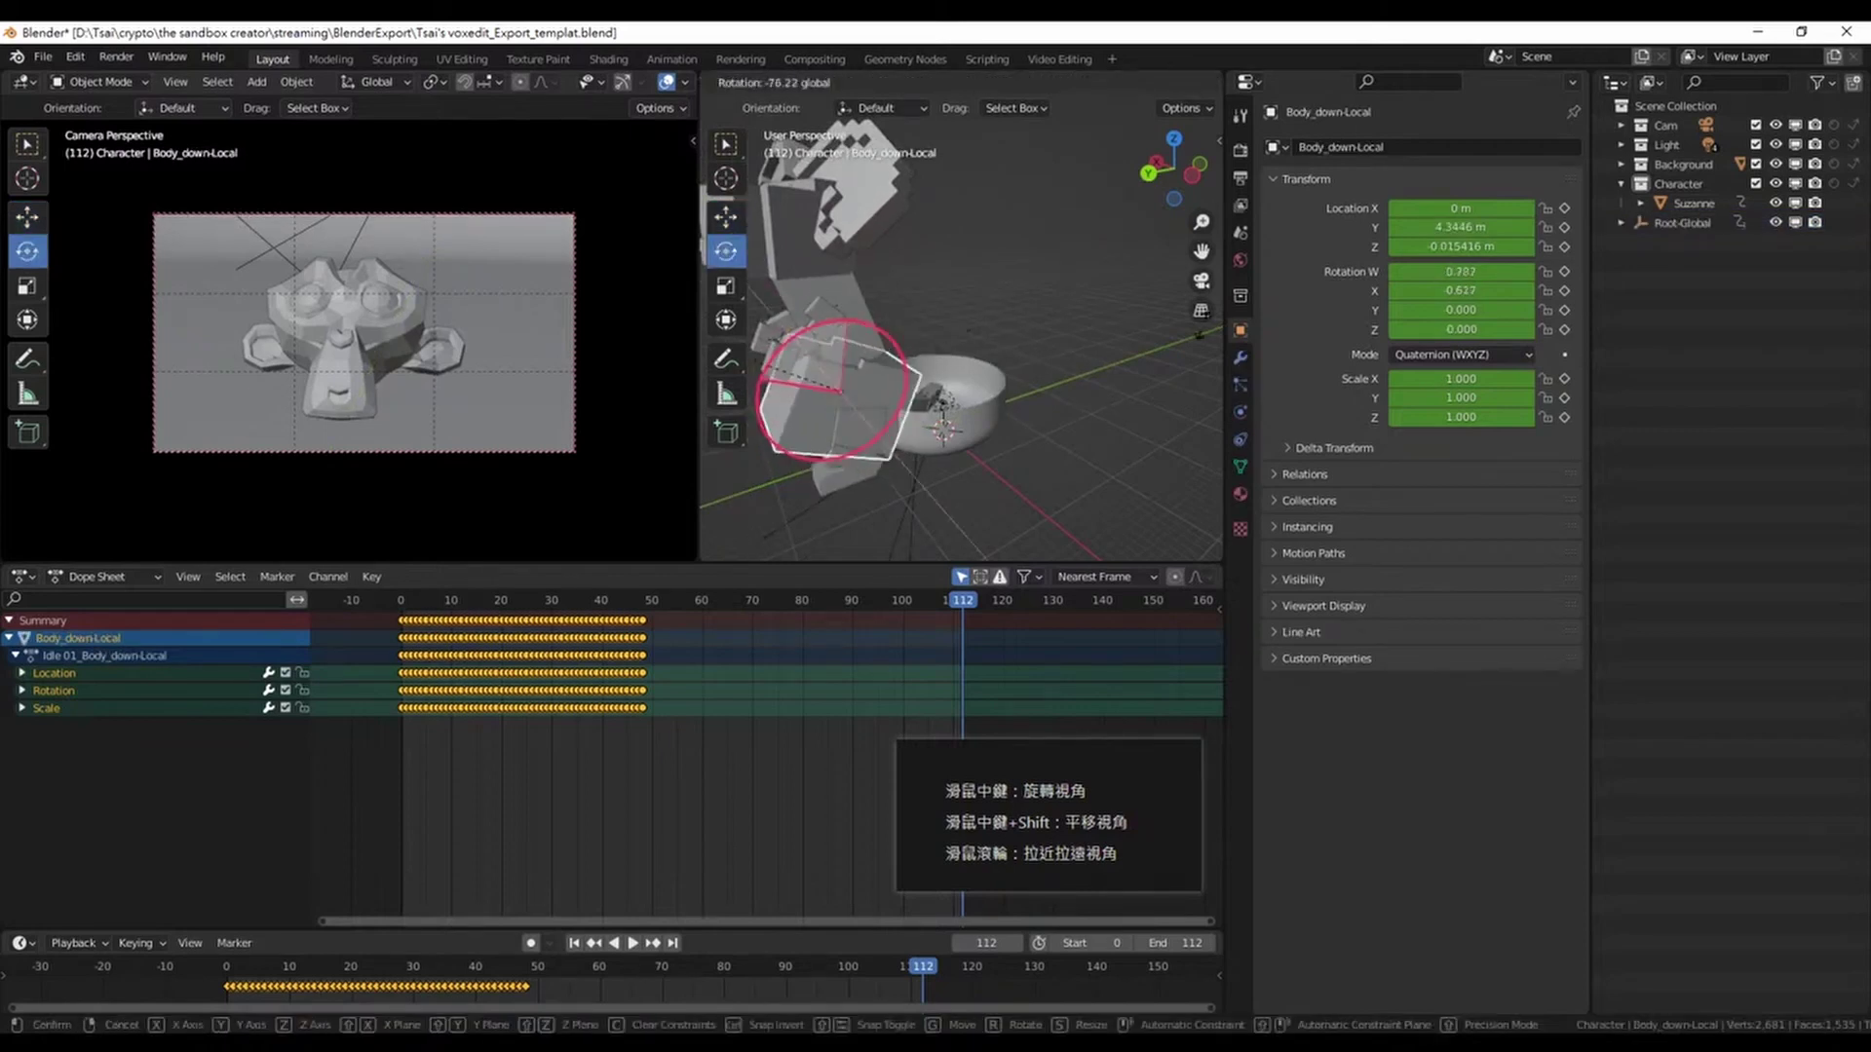
key("Escape")
left_click(1683, 222)
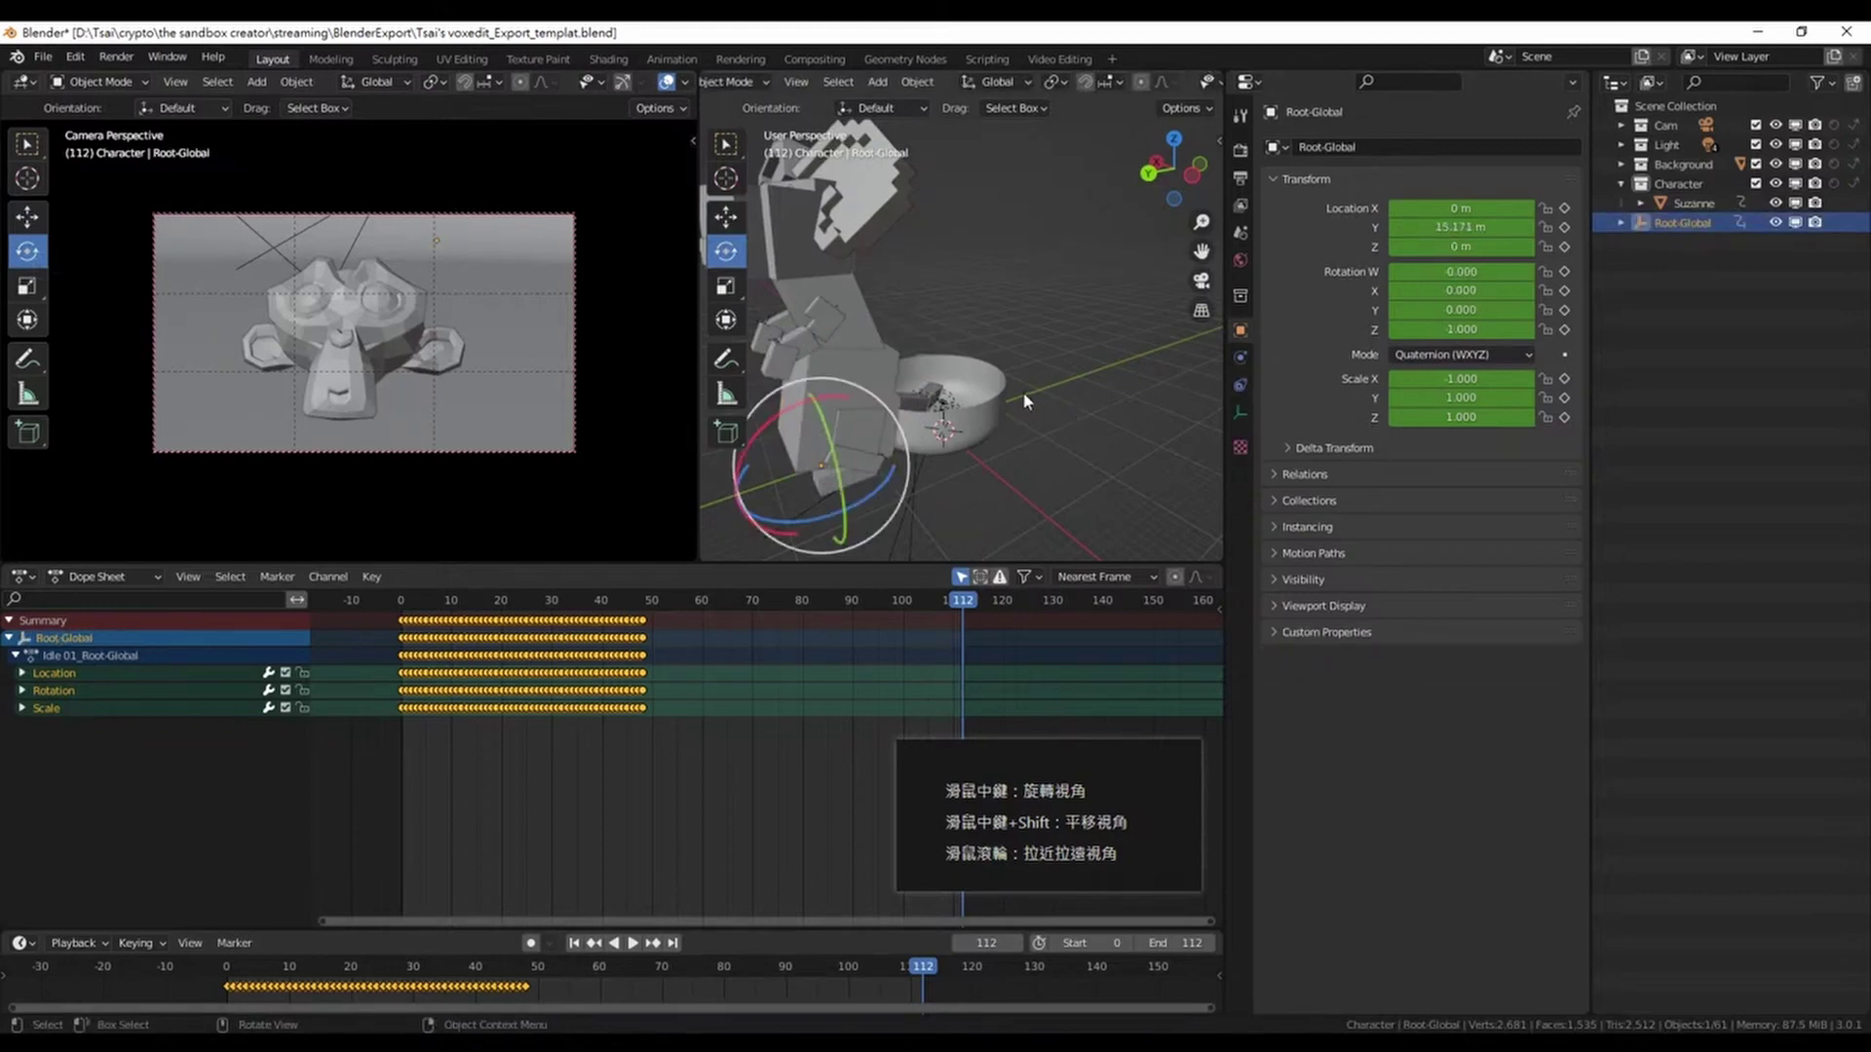
key("alt+g")
Try repositioning Root-Global freely and along Y within the bowl
scroll(1025, 407, "up", 2)
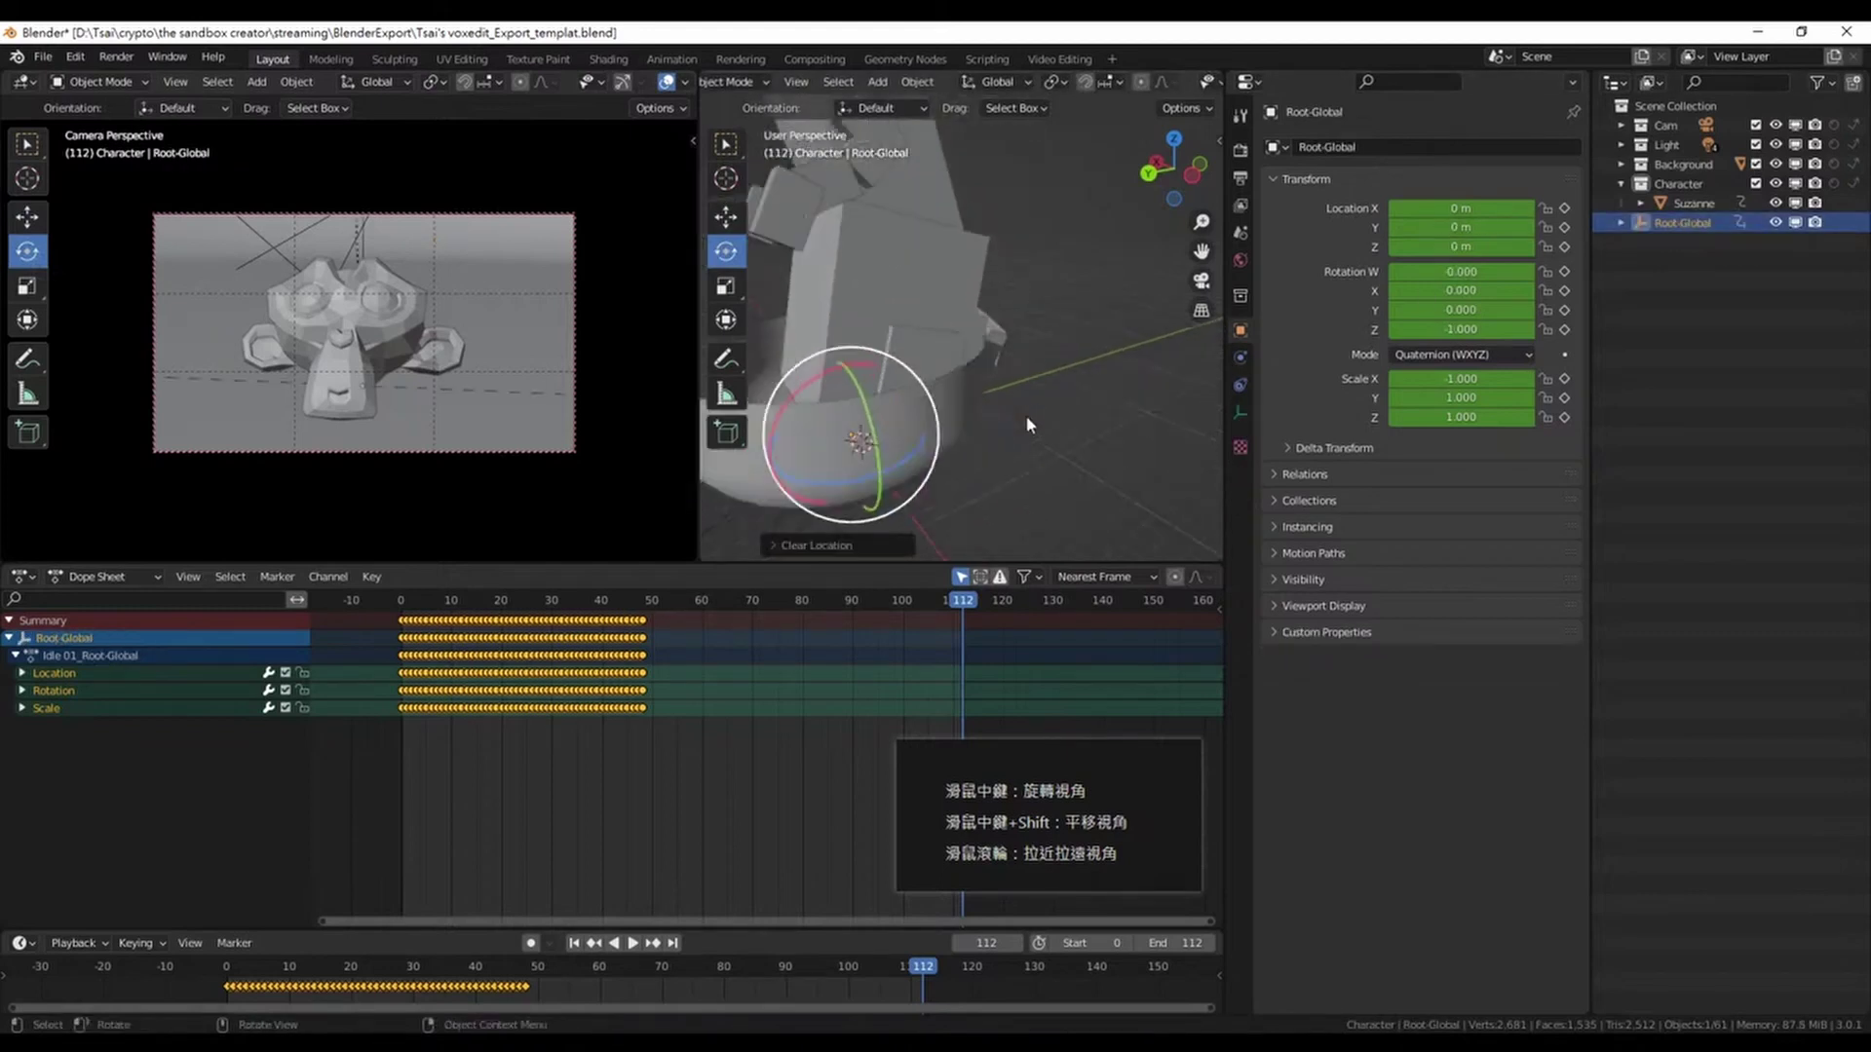
key("g")
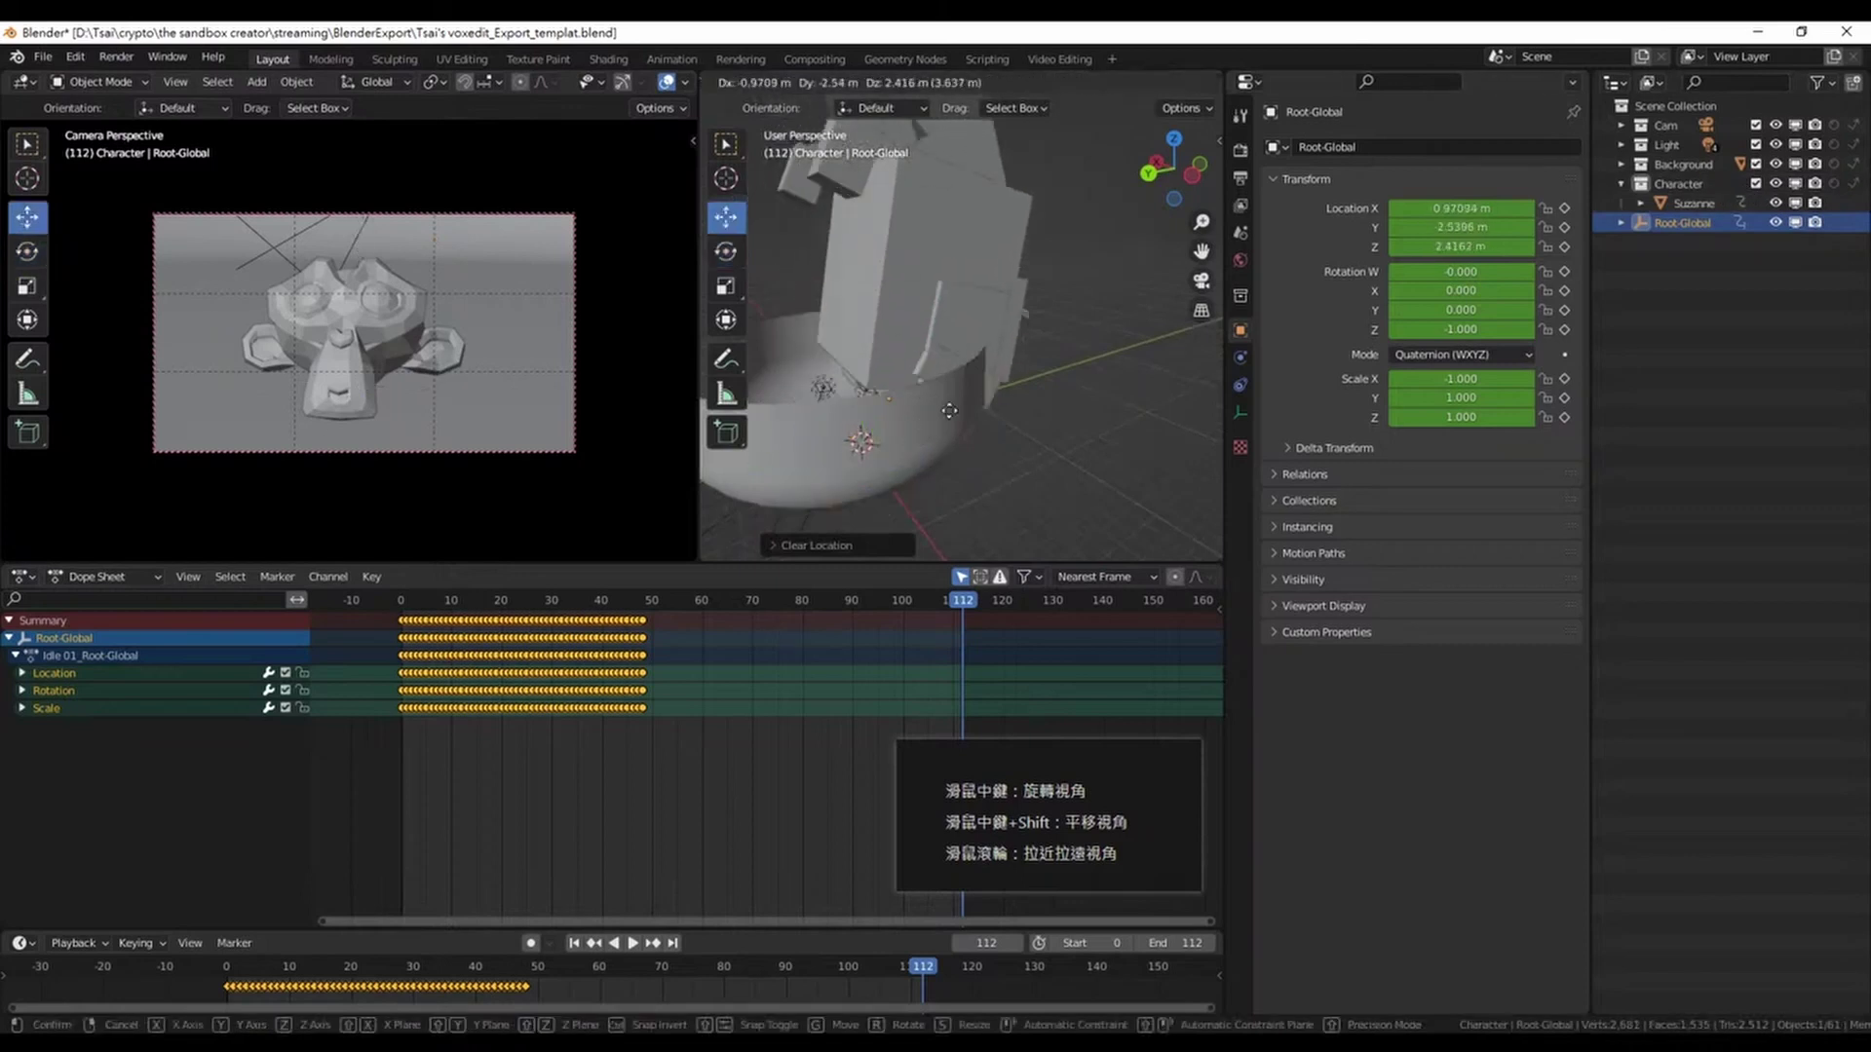
key("Escape")
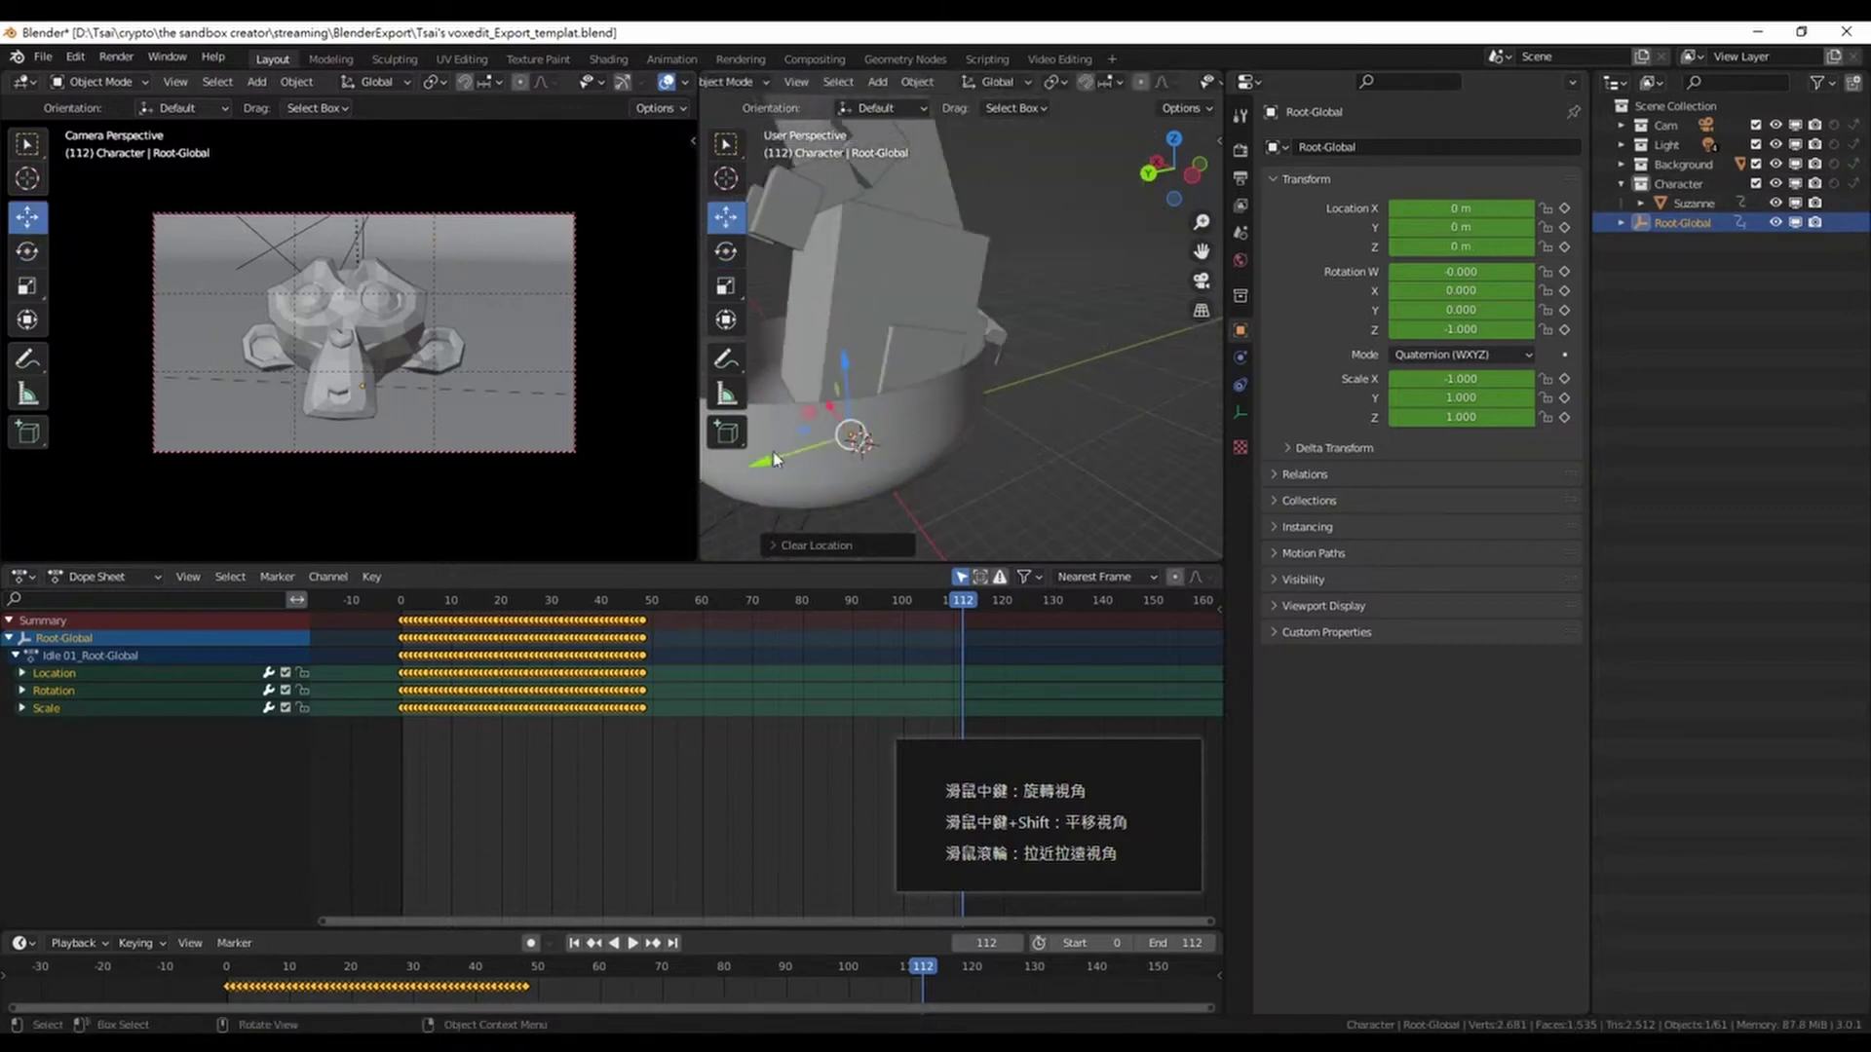
key("g")
key("y")
left_click(1026, 385)
key("g")
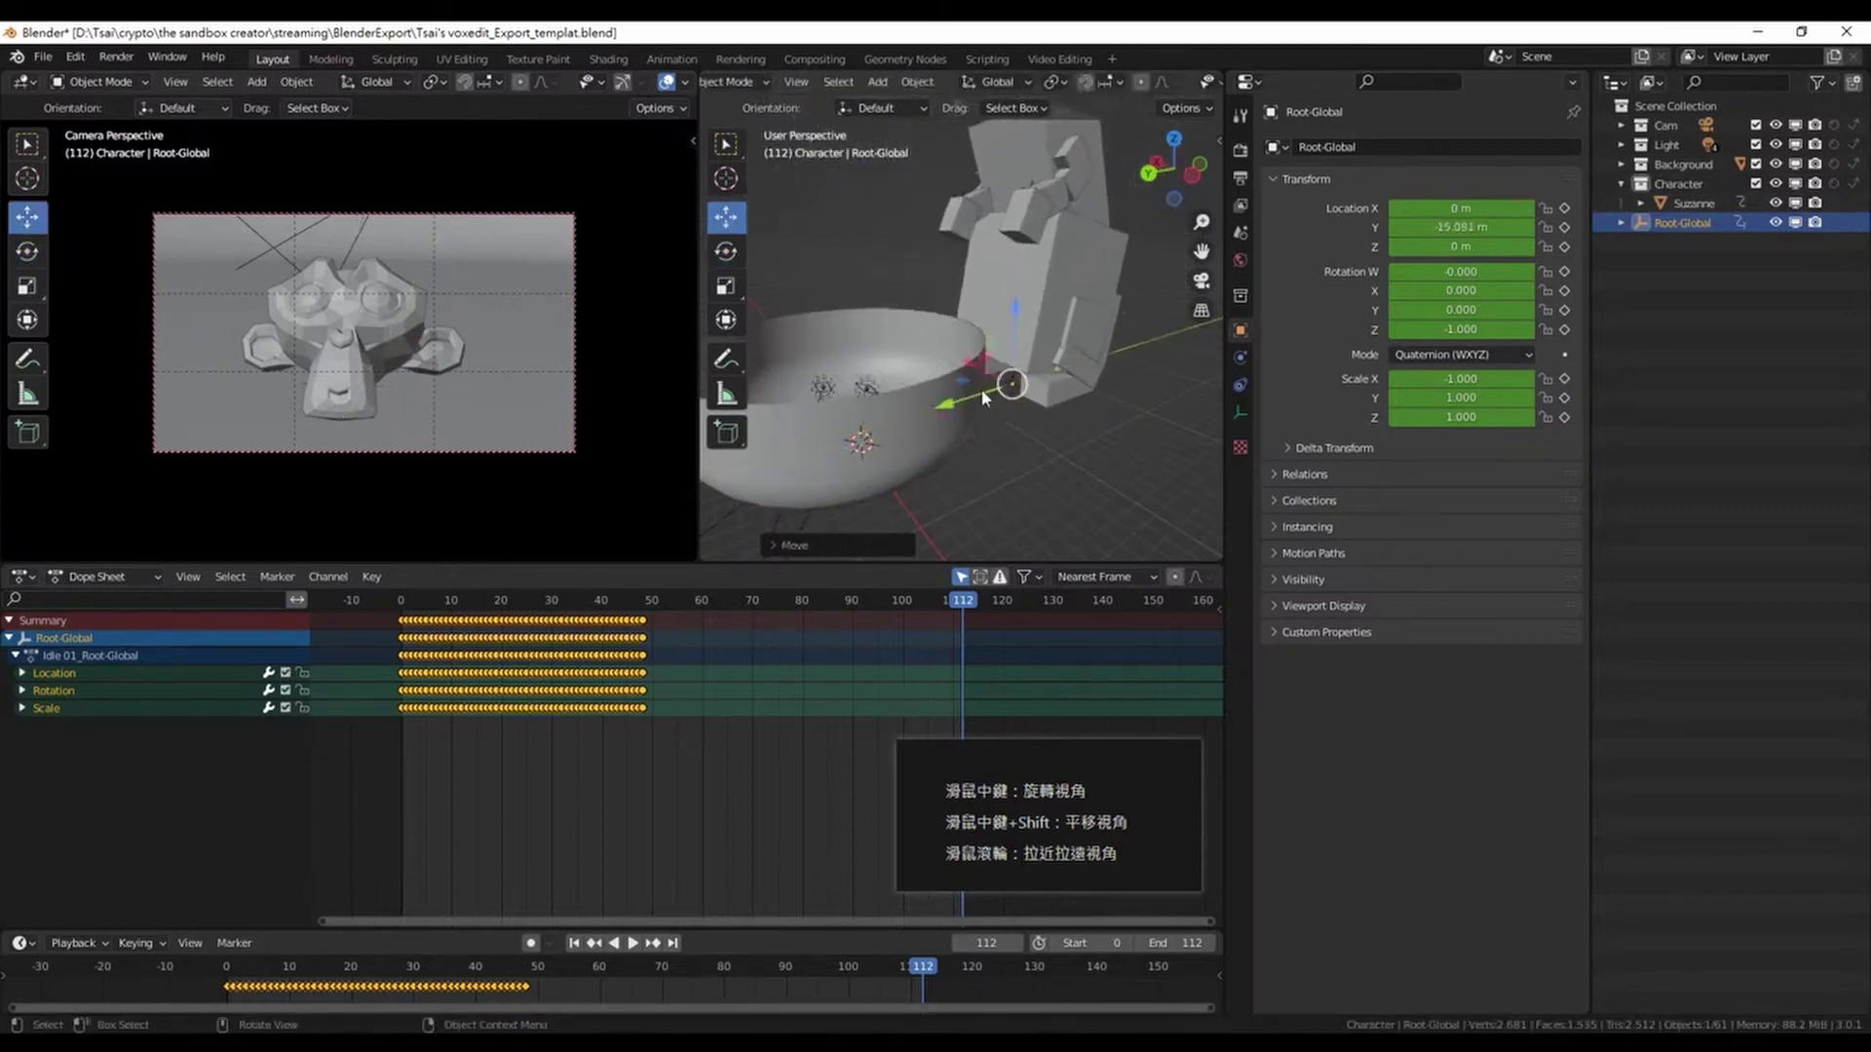
left_click(885, 285)
Clear Root-Global's location back to 0, 0, 0 and orbit around the bowl
key("shift+space")
key("r")
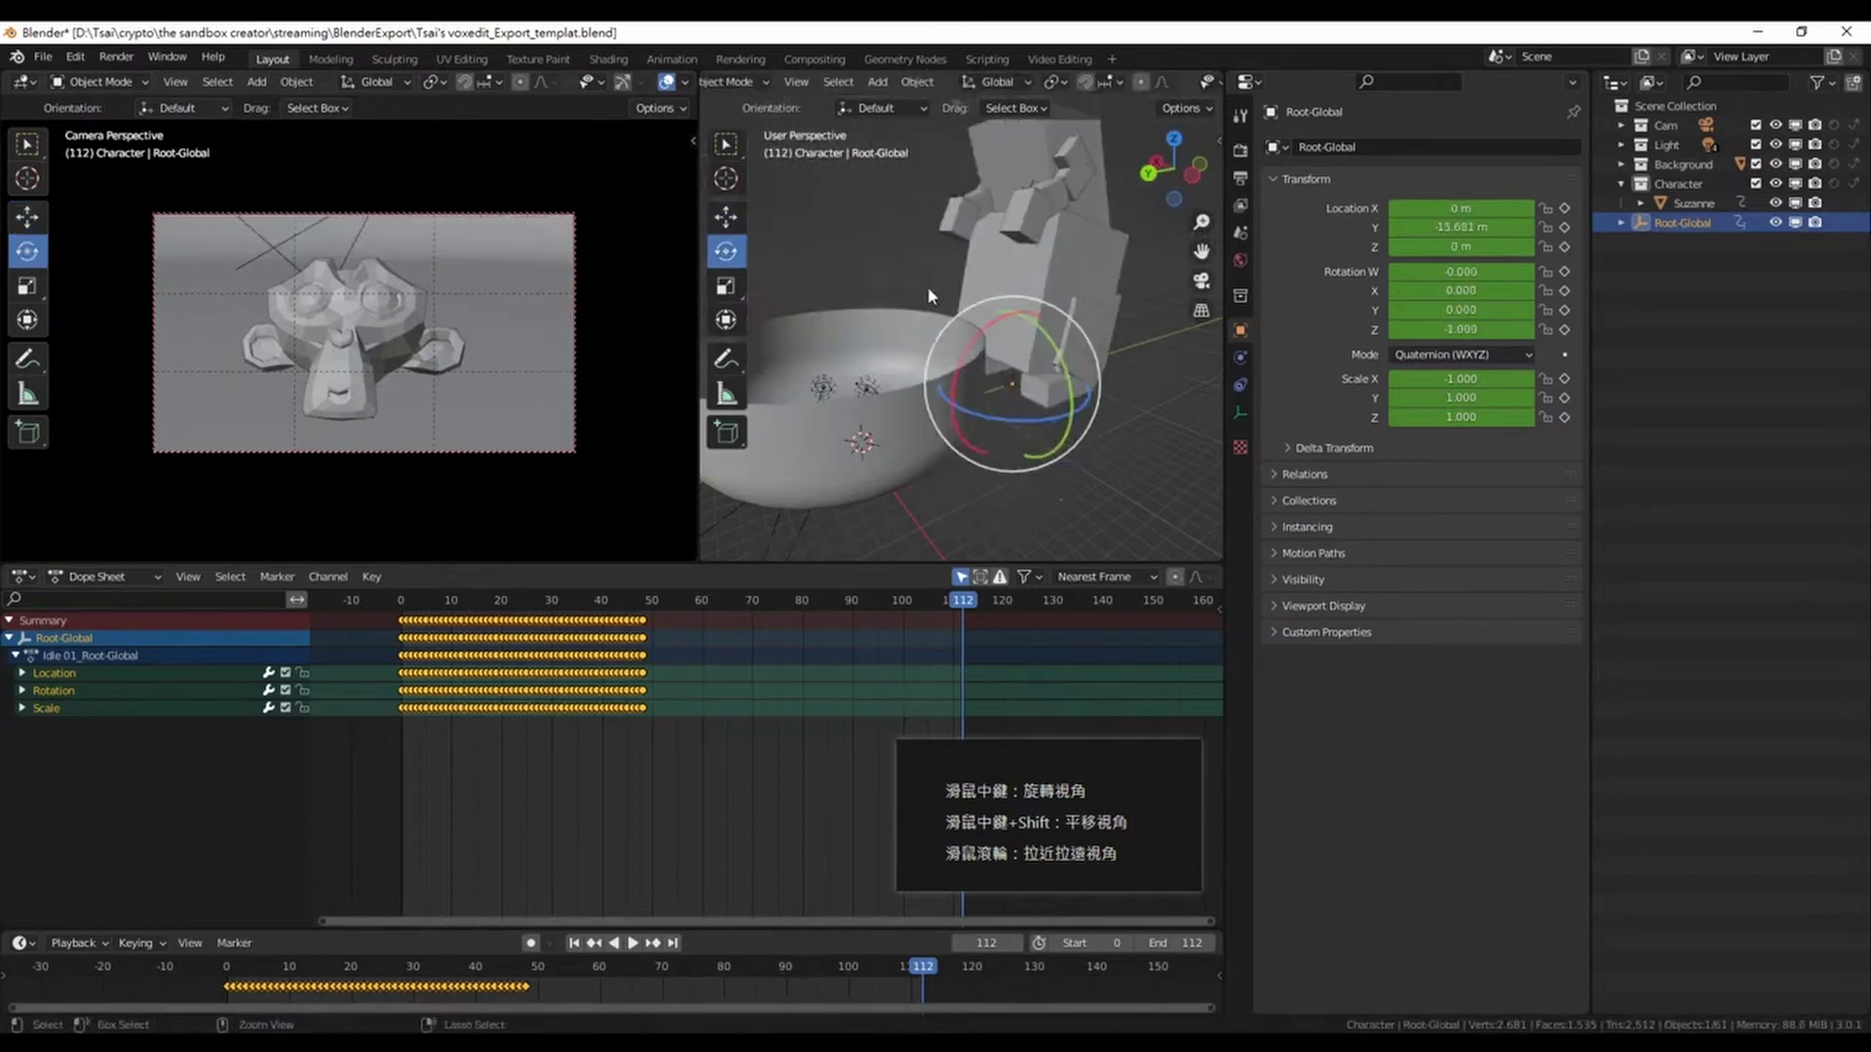
key("alt+g")
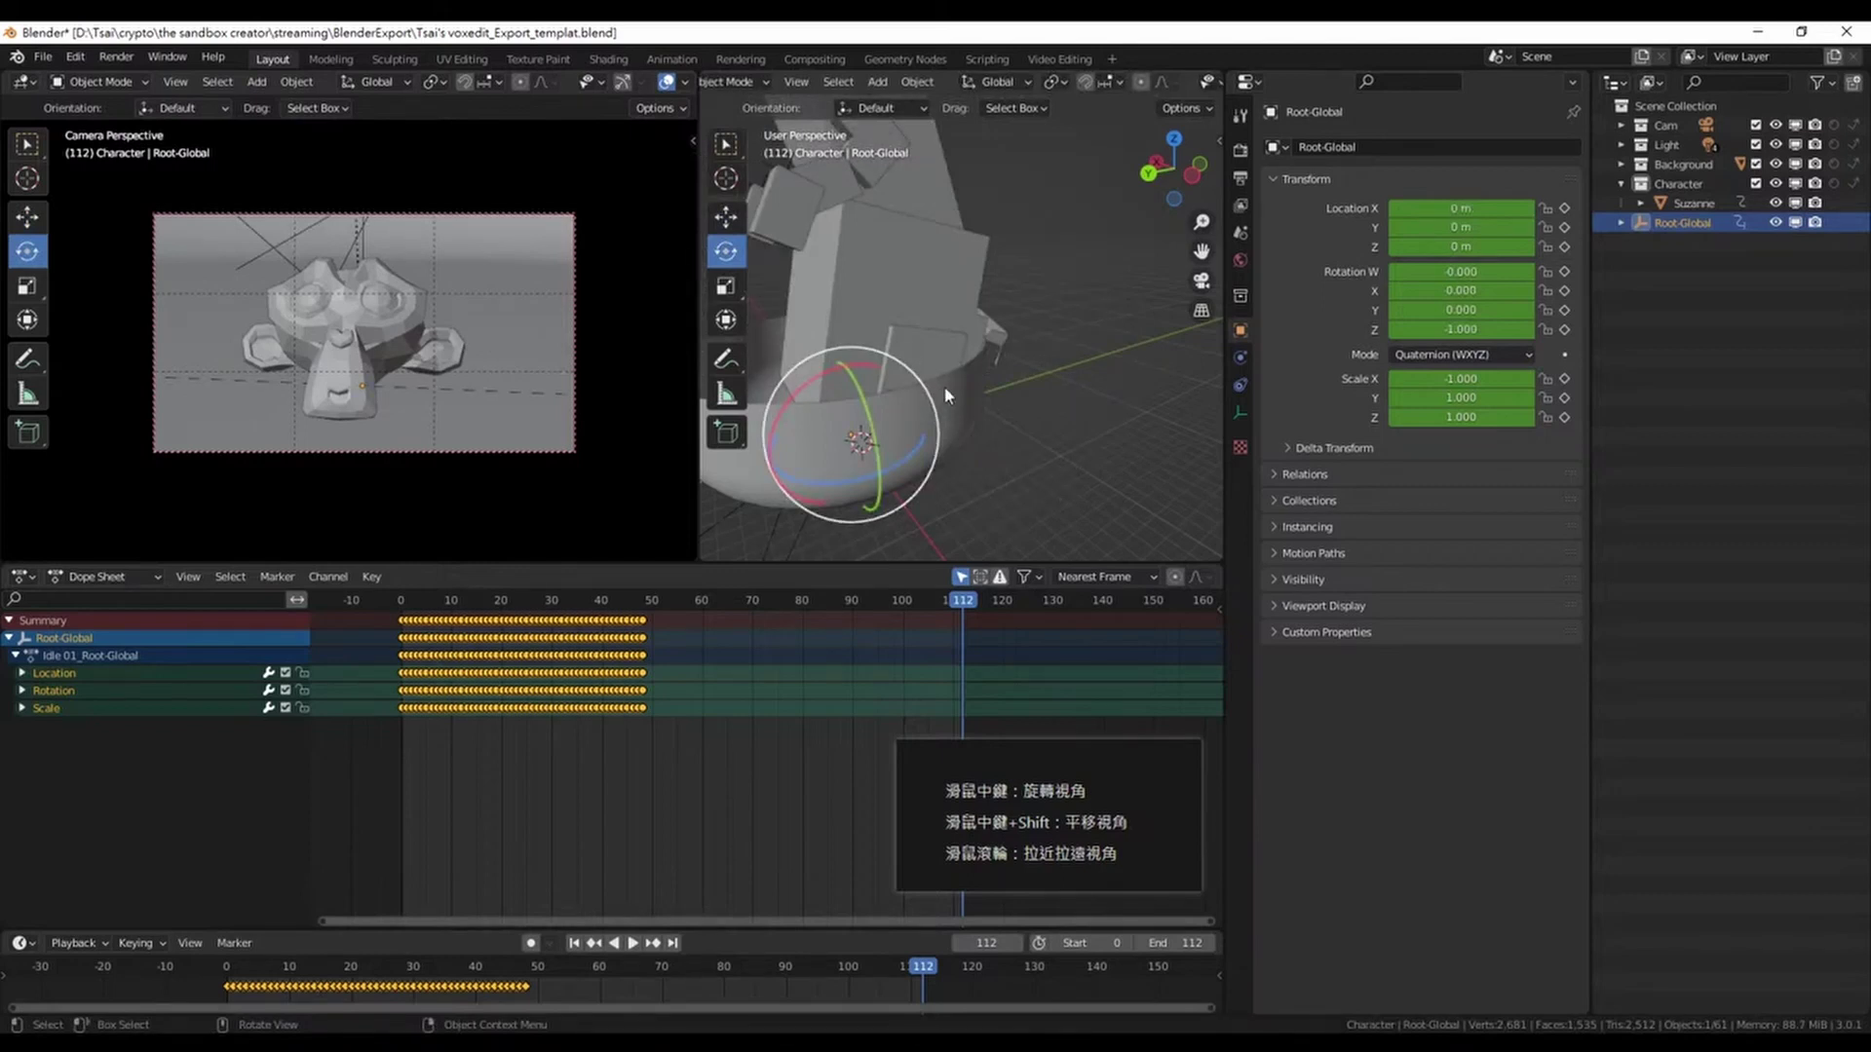
scroll(975, 405, "up", 2)
scroll(1152, 432, "up", 3)
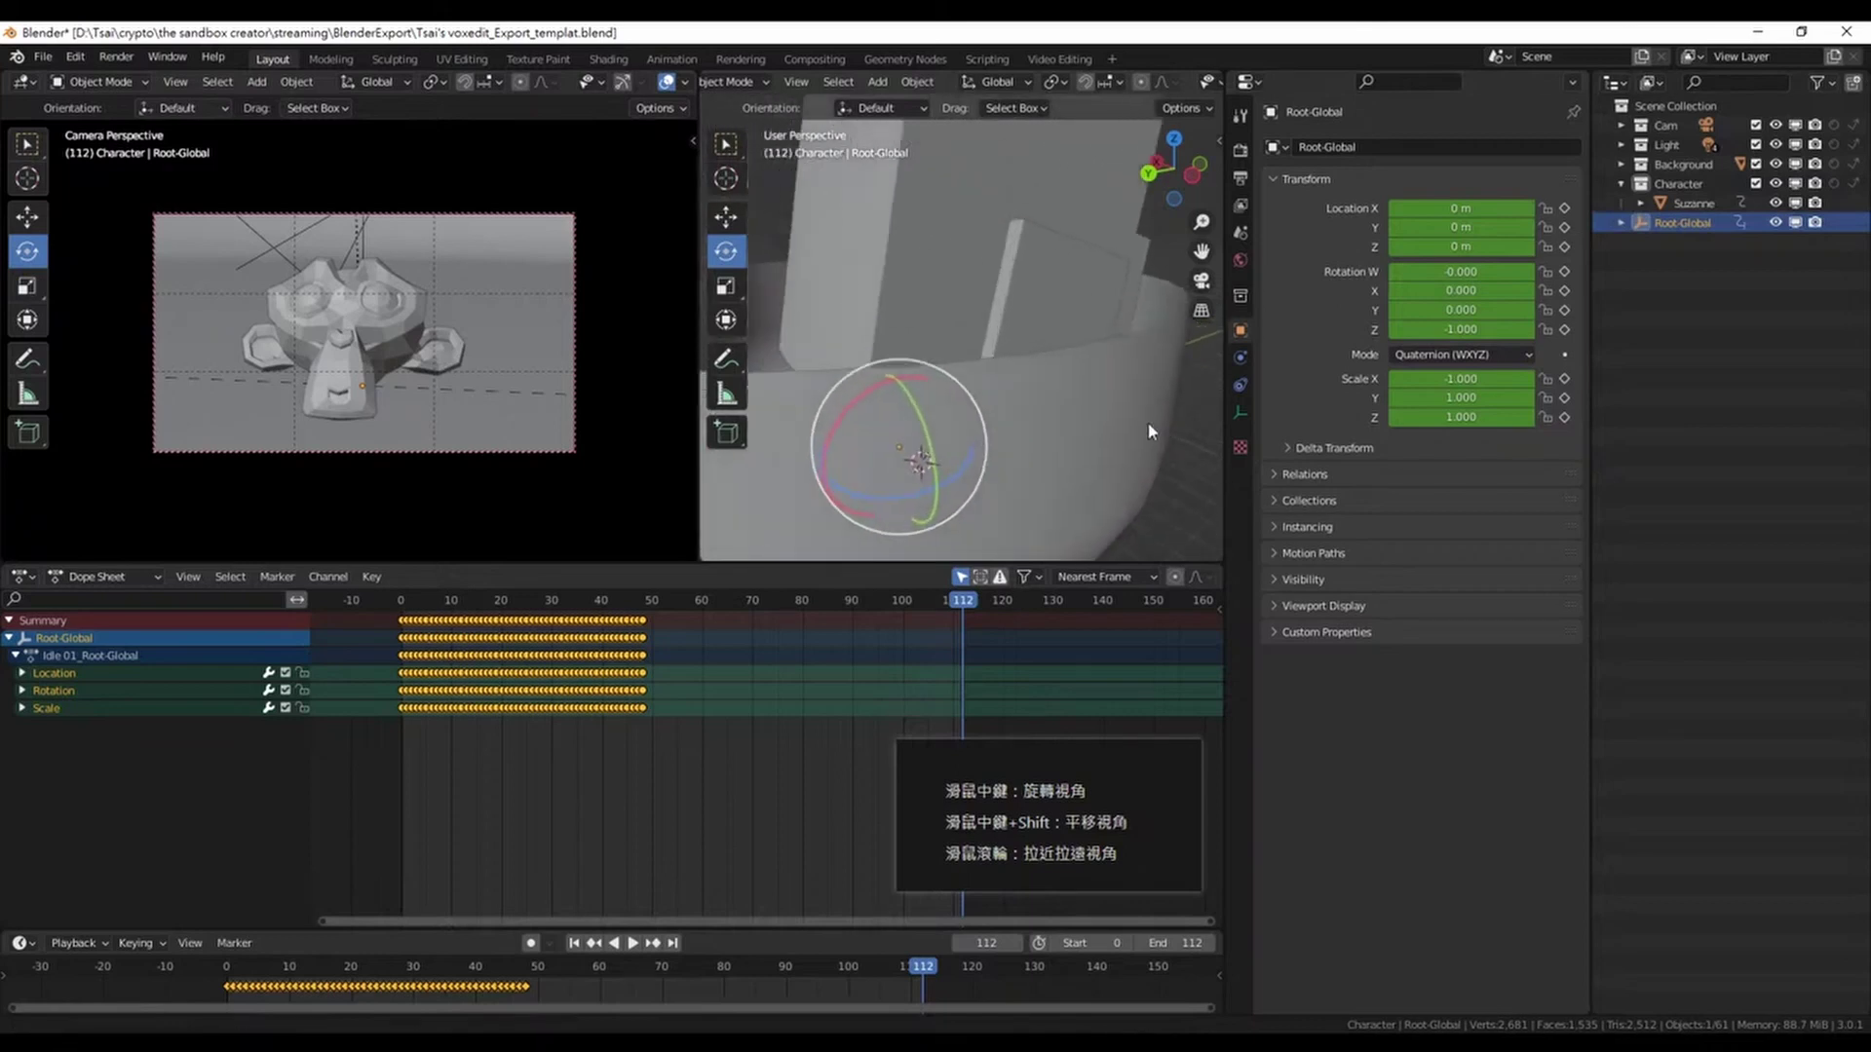
middle_click_drag(1152, 432, 1047, 340)
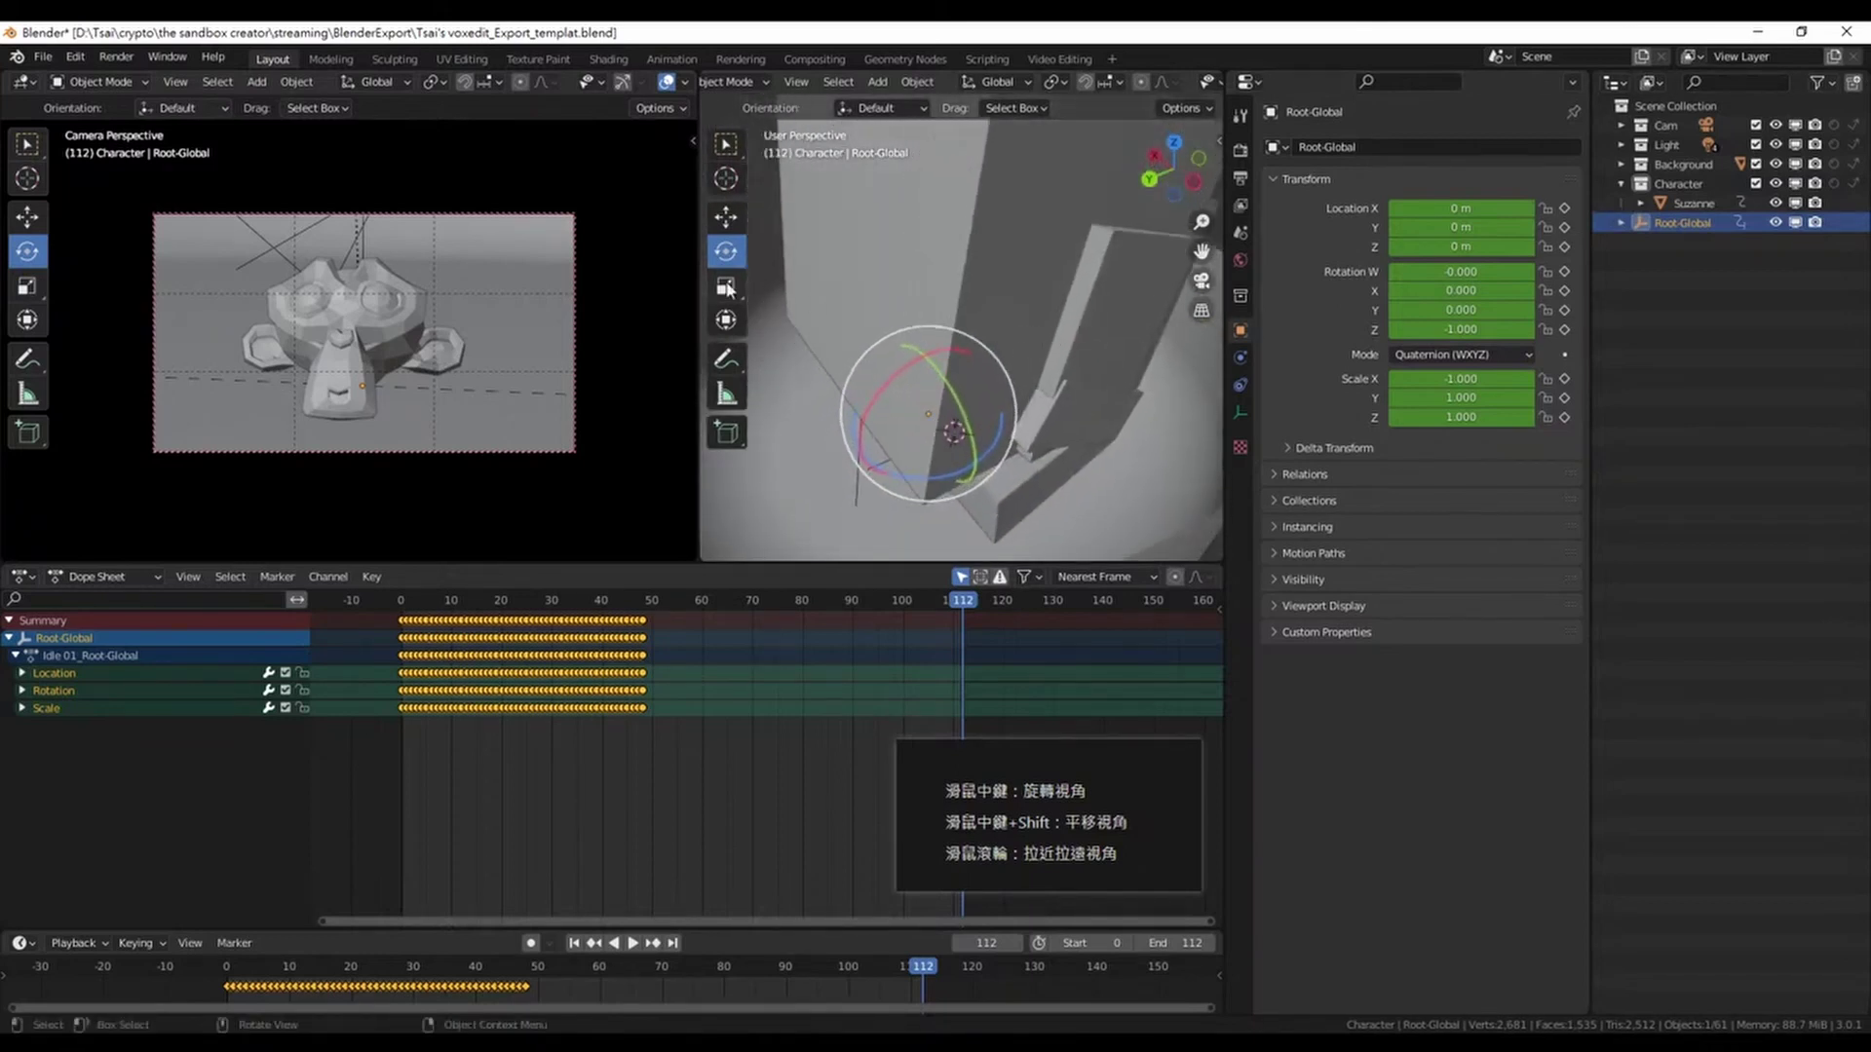
left_click(725, 286)
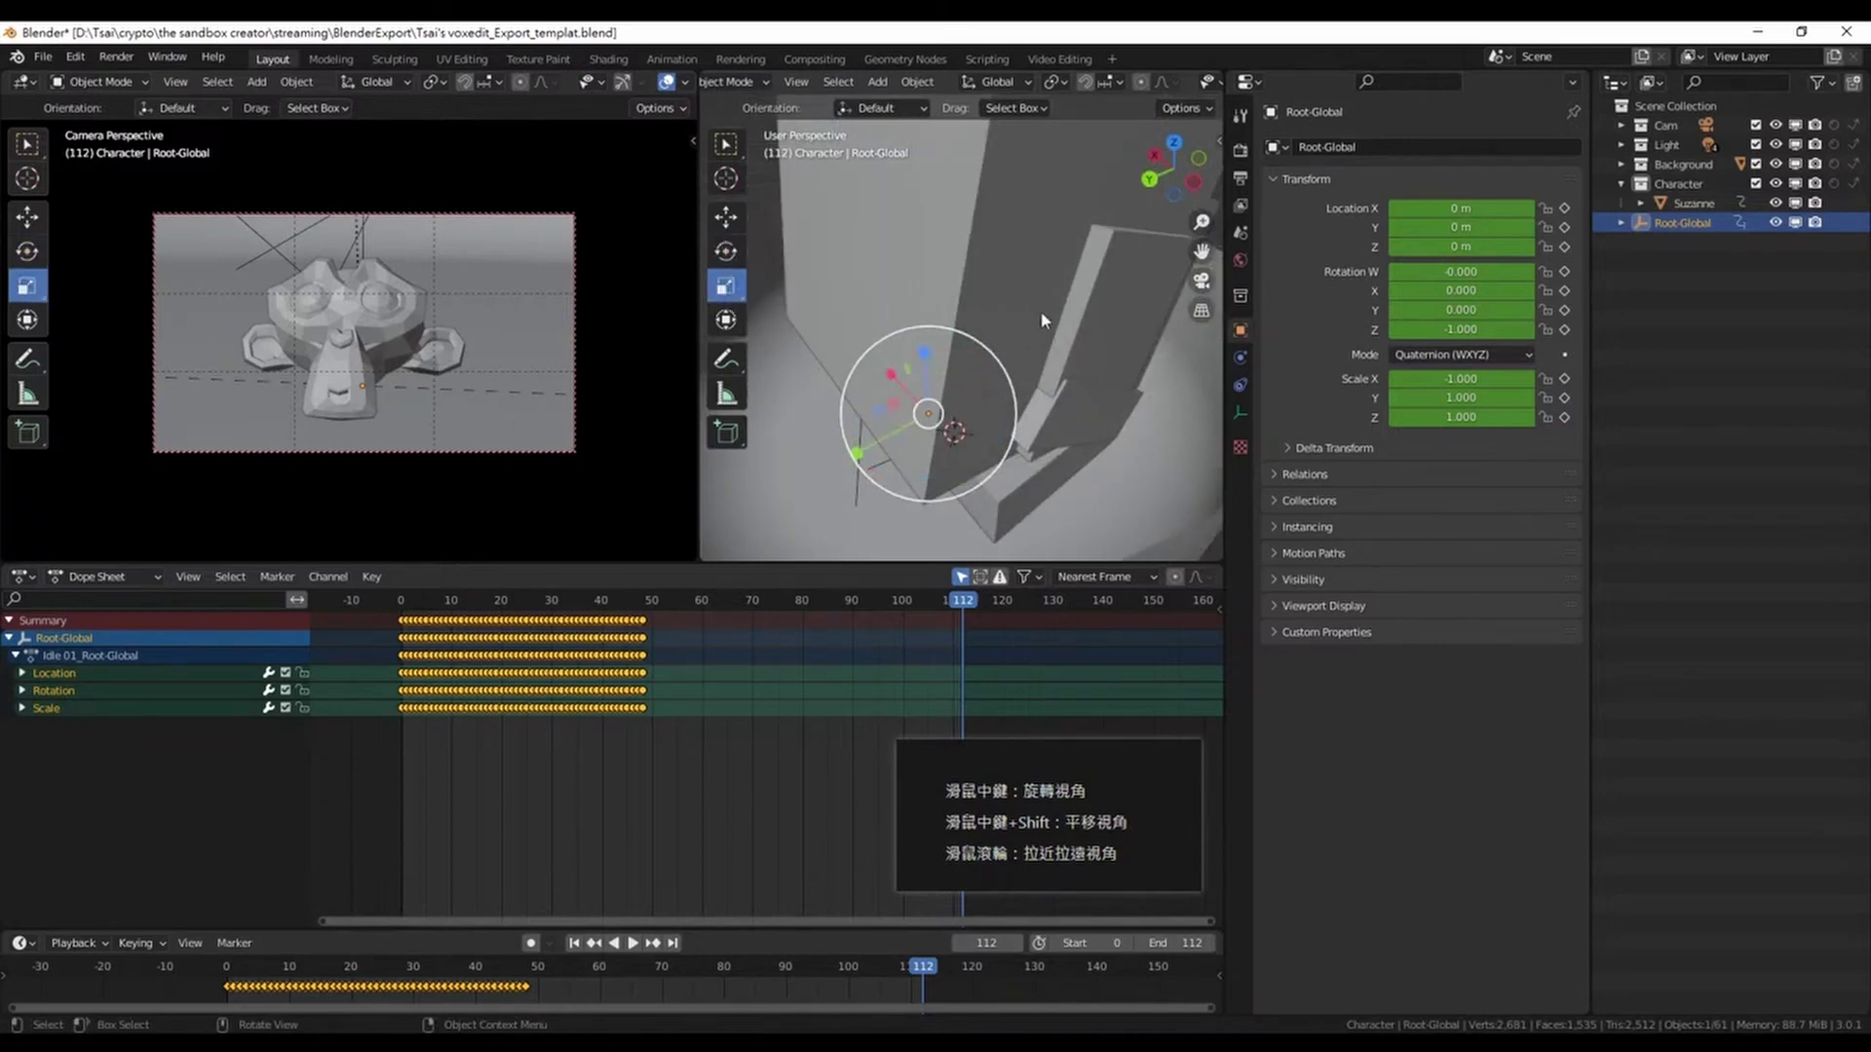
Scale Root-Global uniformly by 0.03, retrying after a mistaken zero scale
key("s")
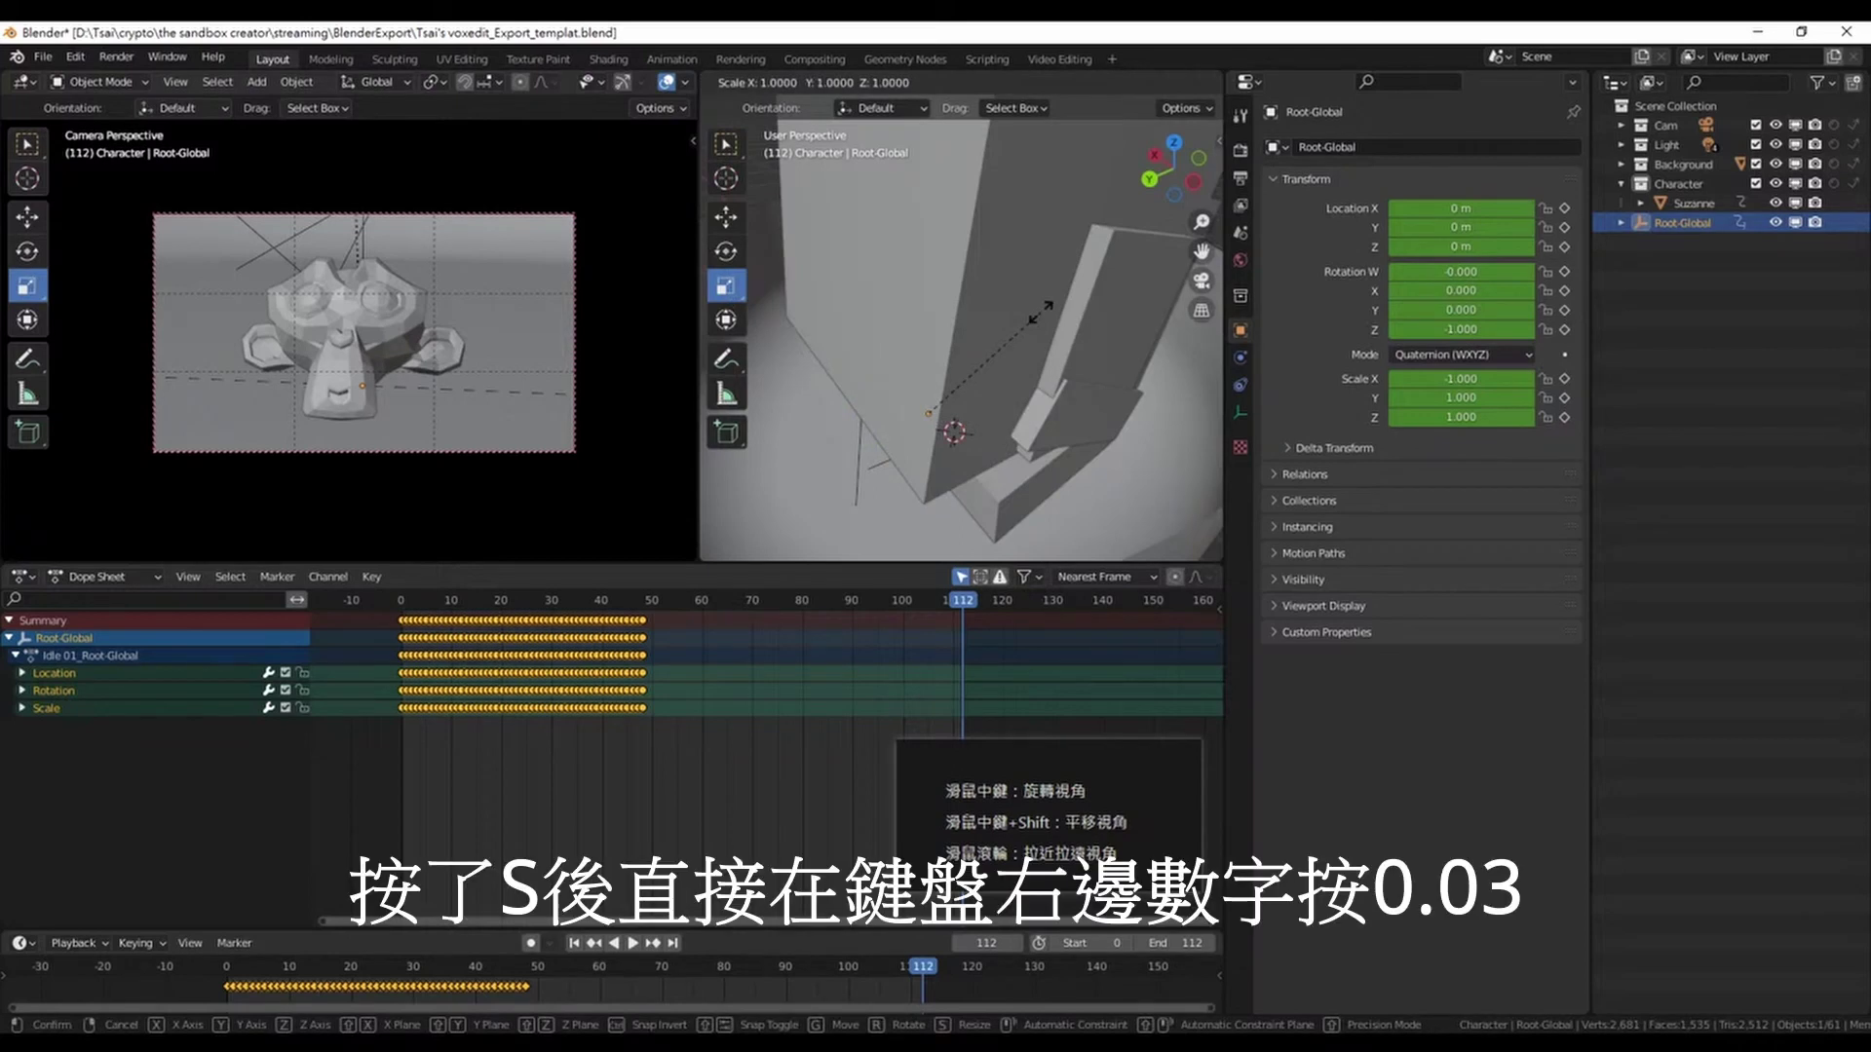
type("0")
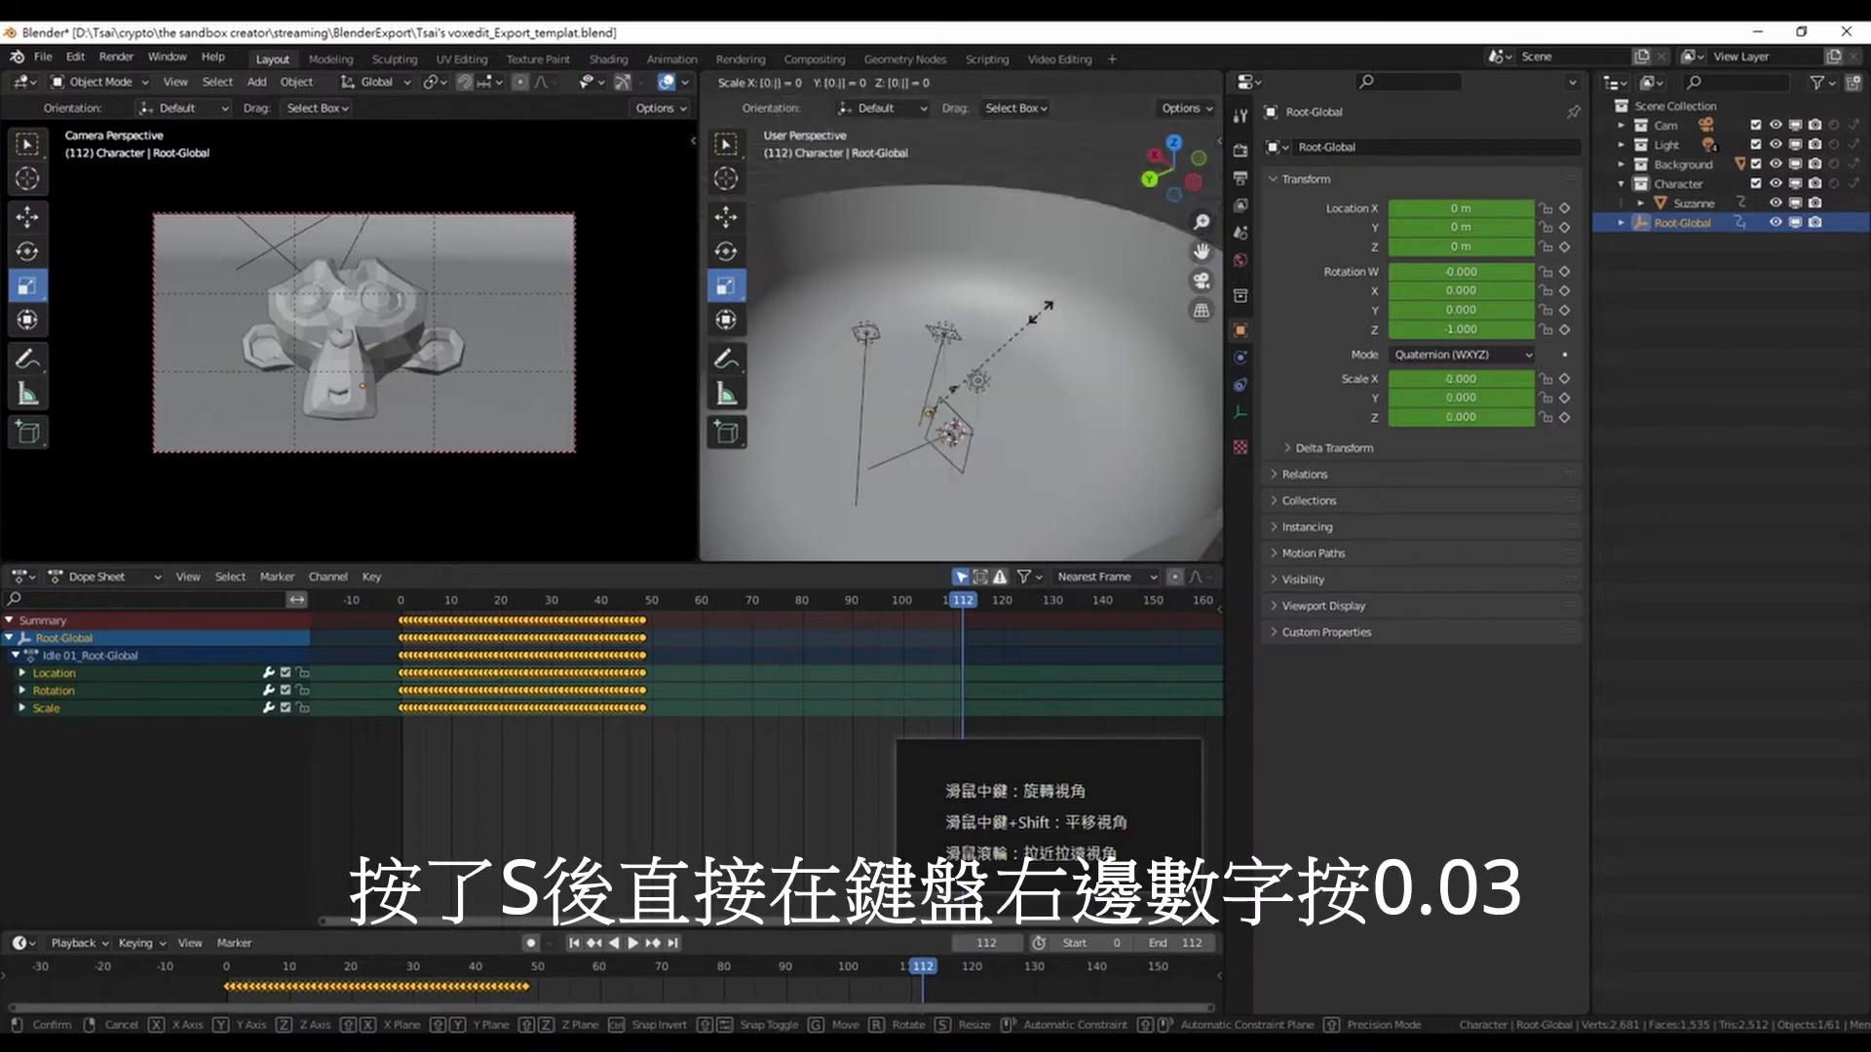
type(".03")
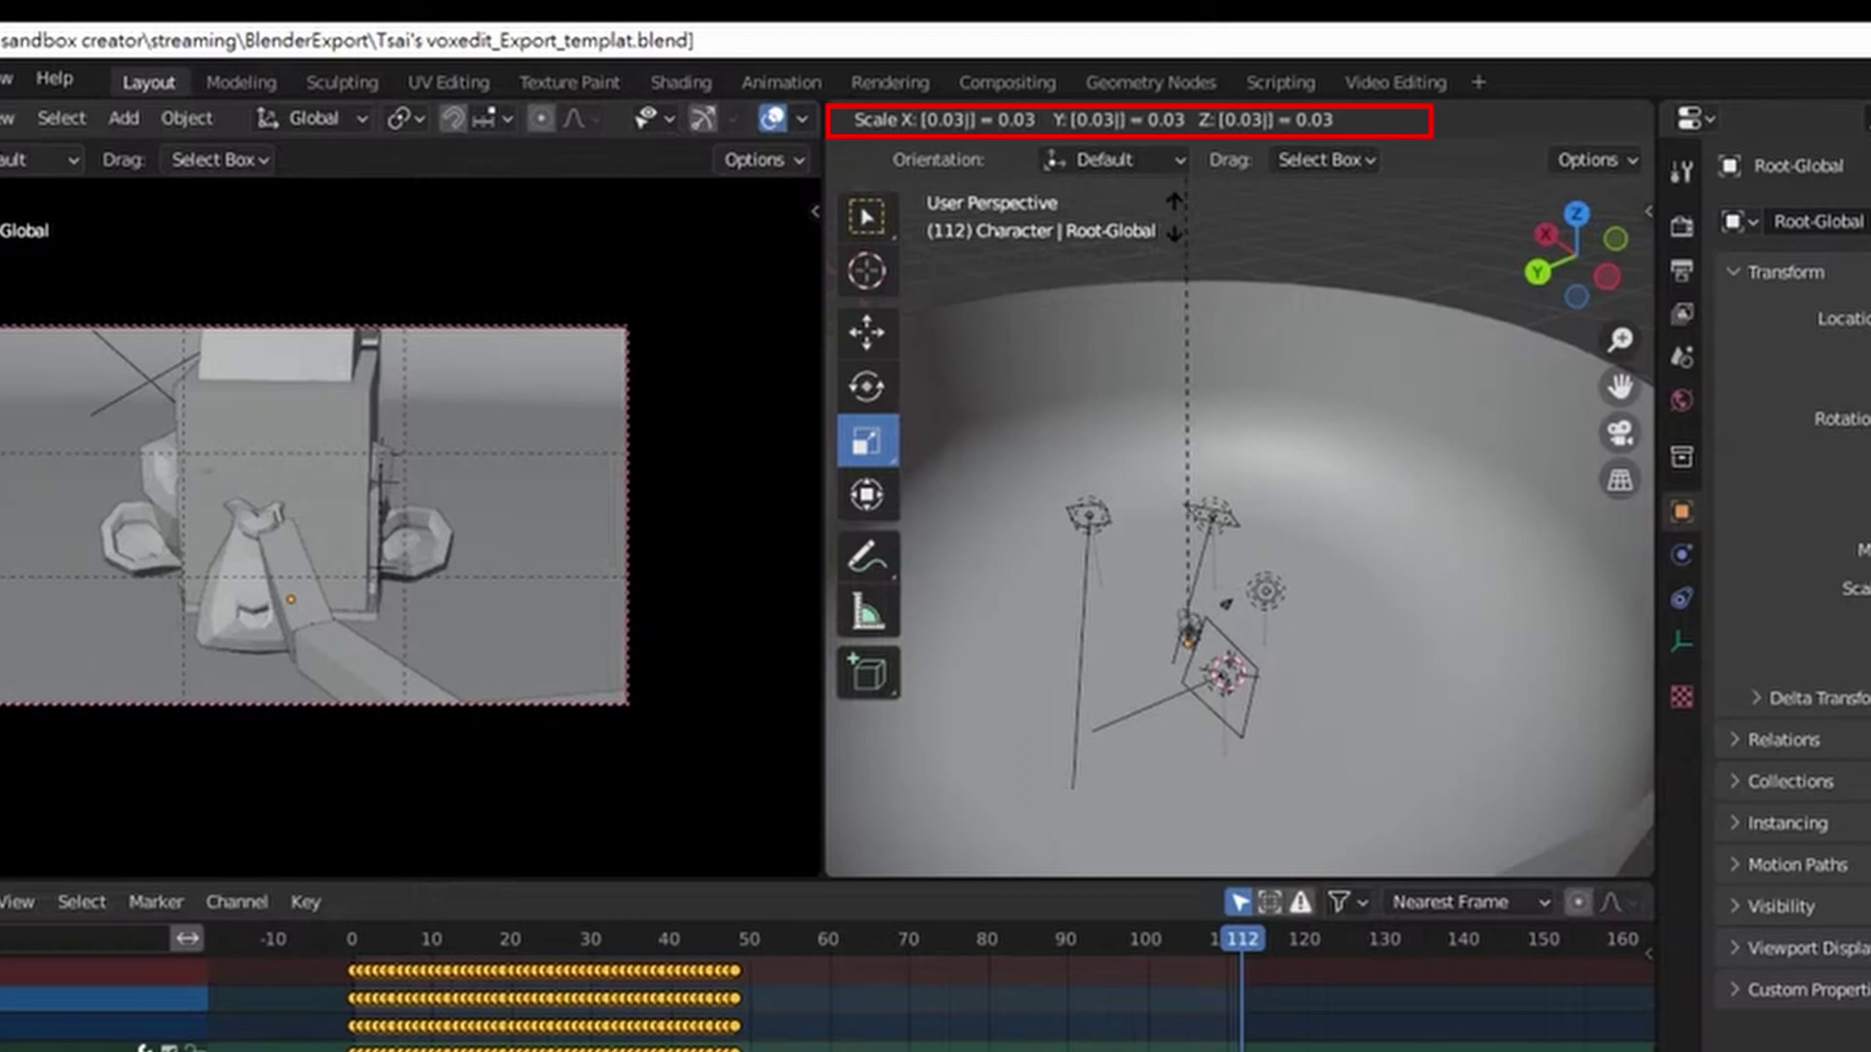
key("Escape")
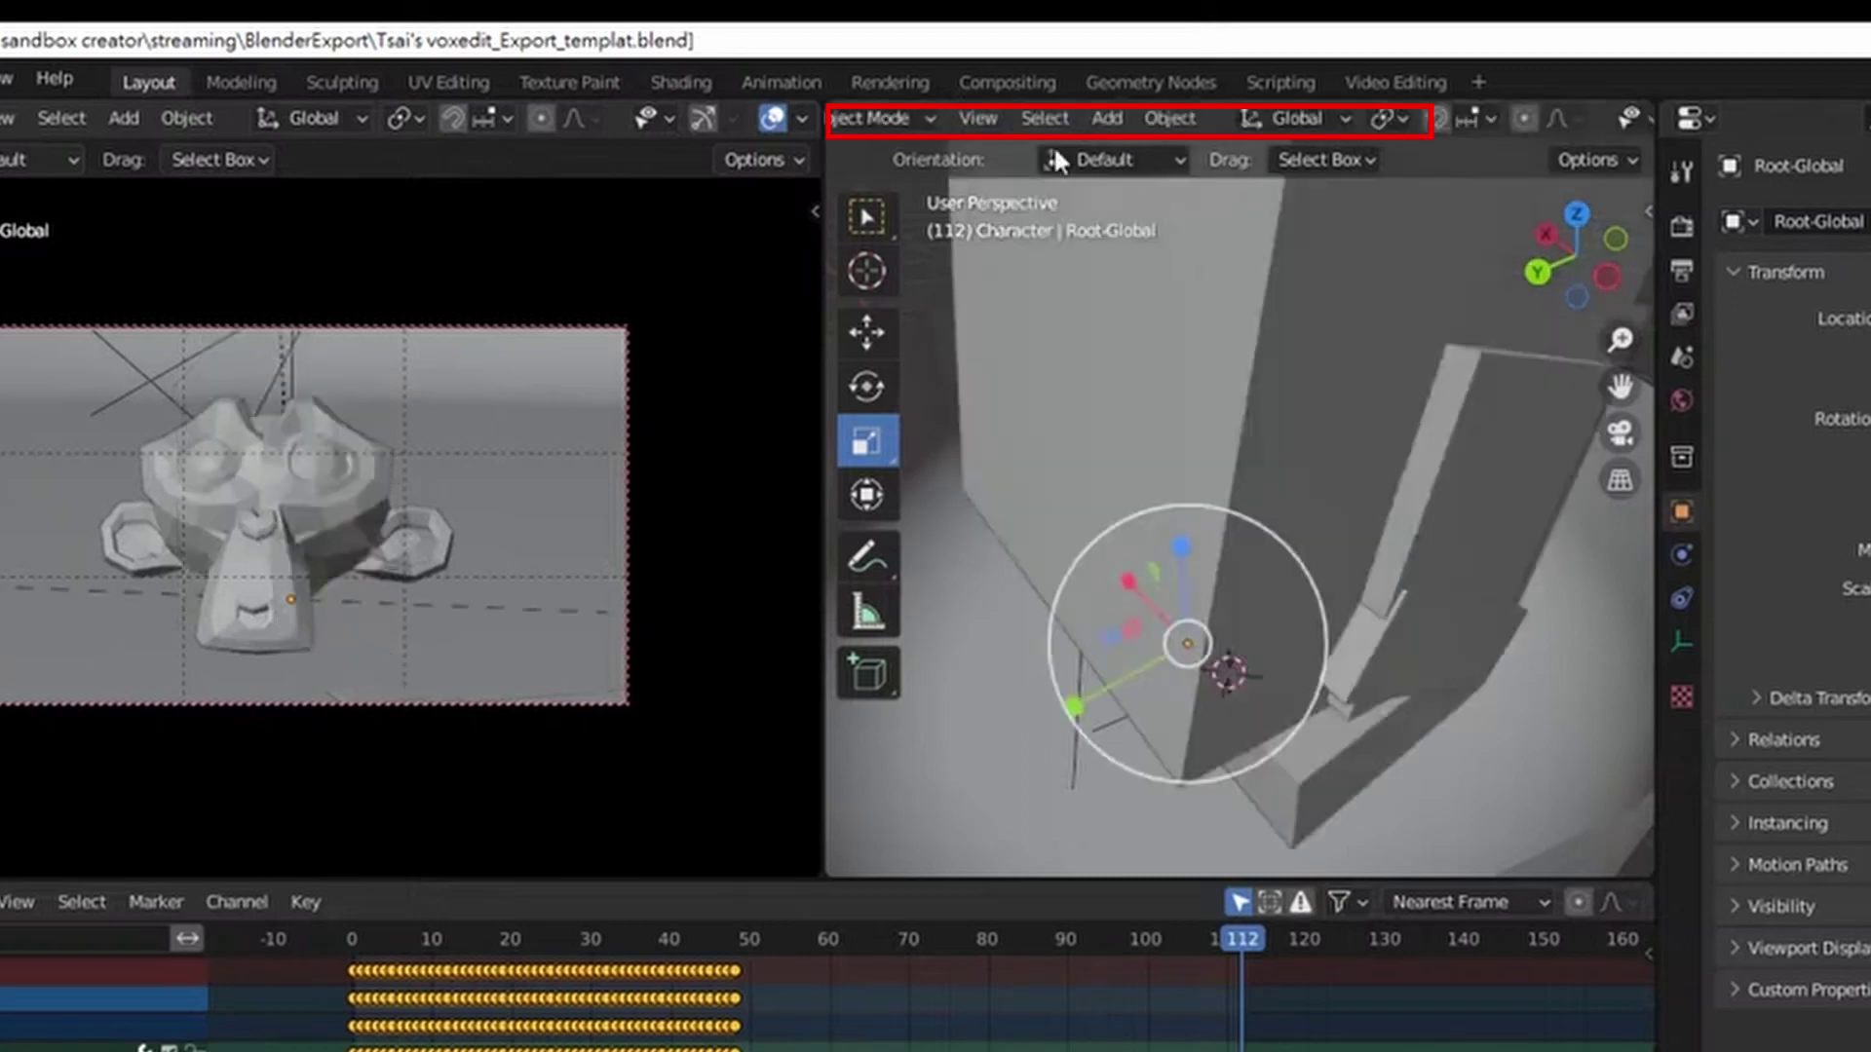
type("s0.0")
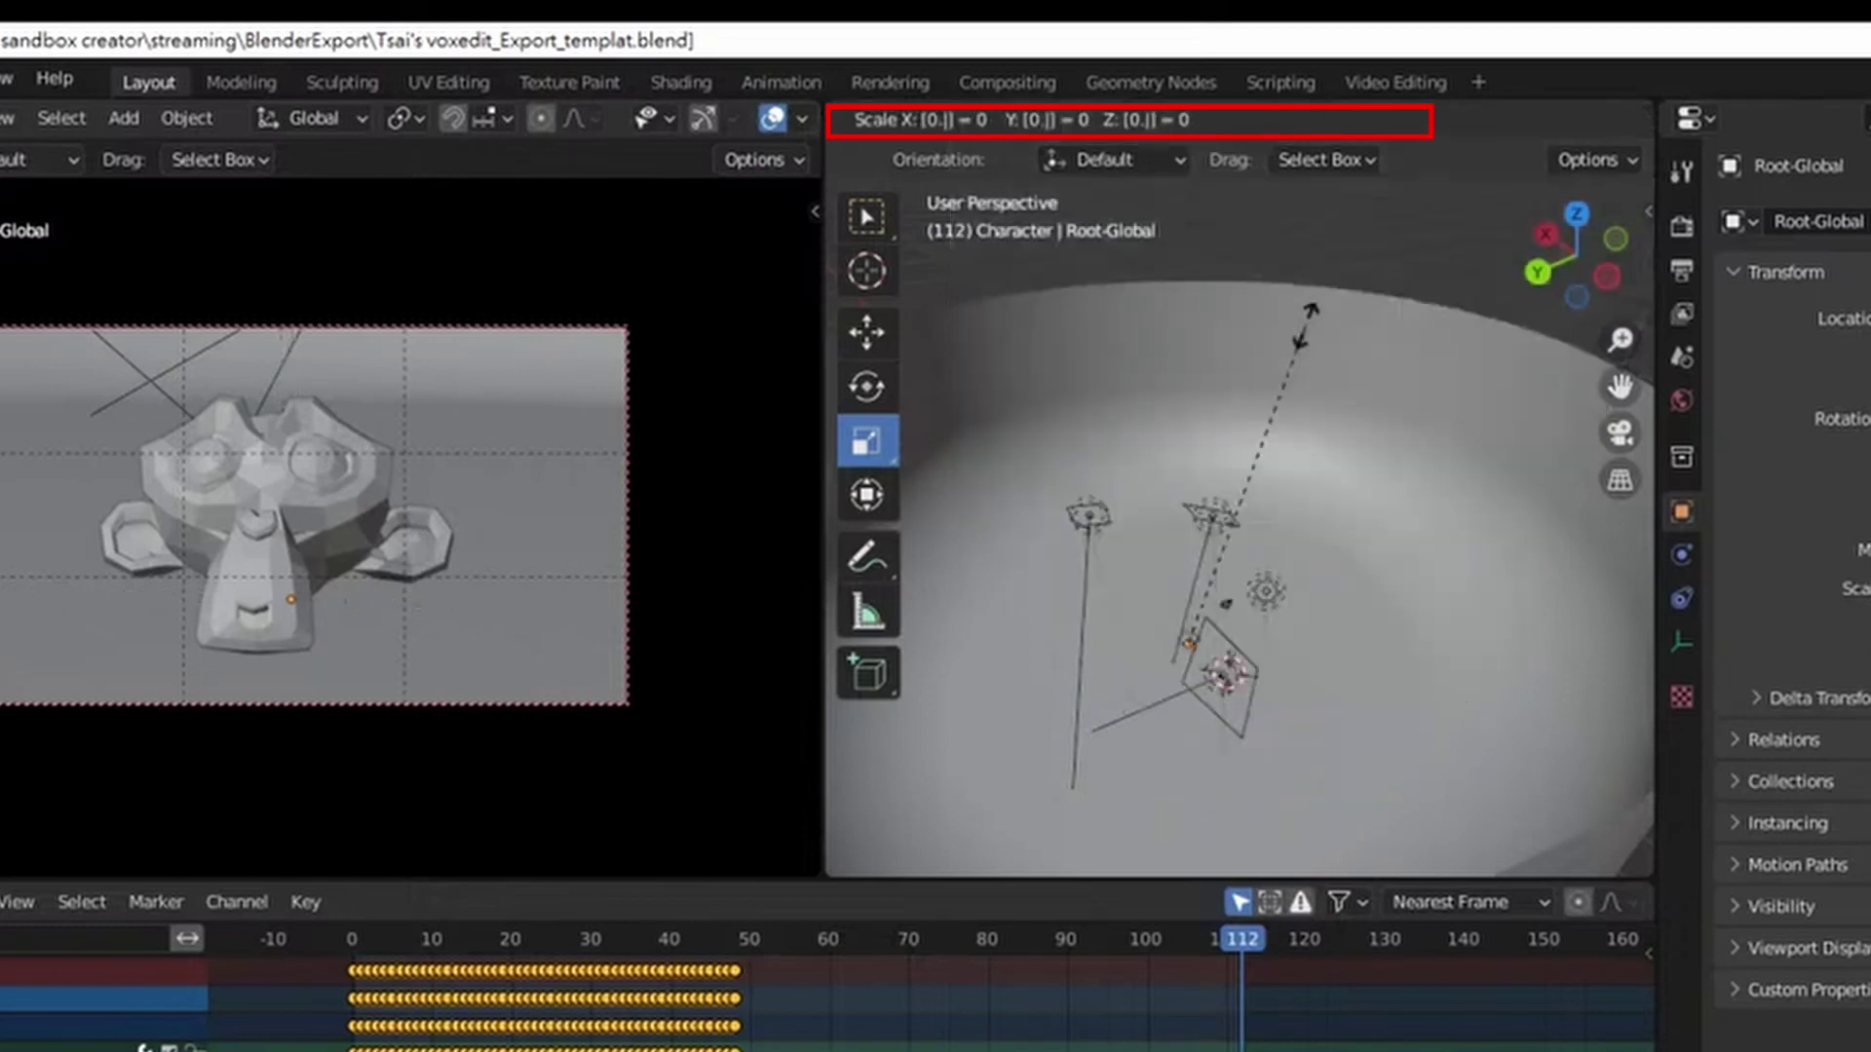
type("1")
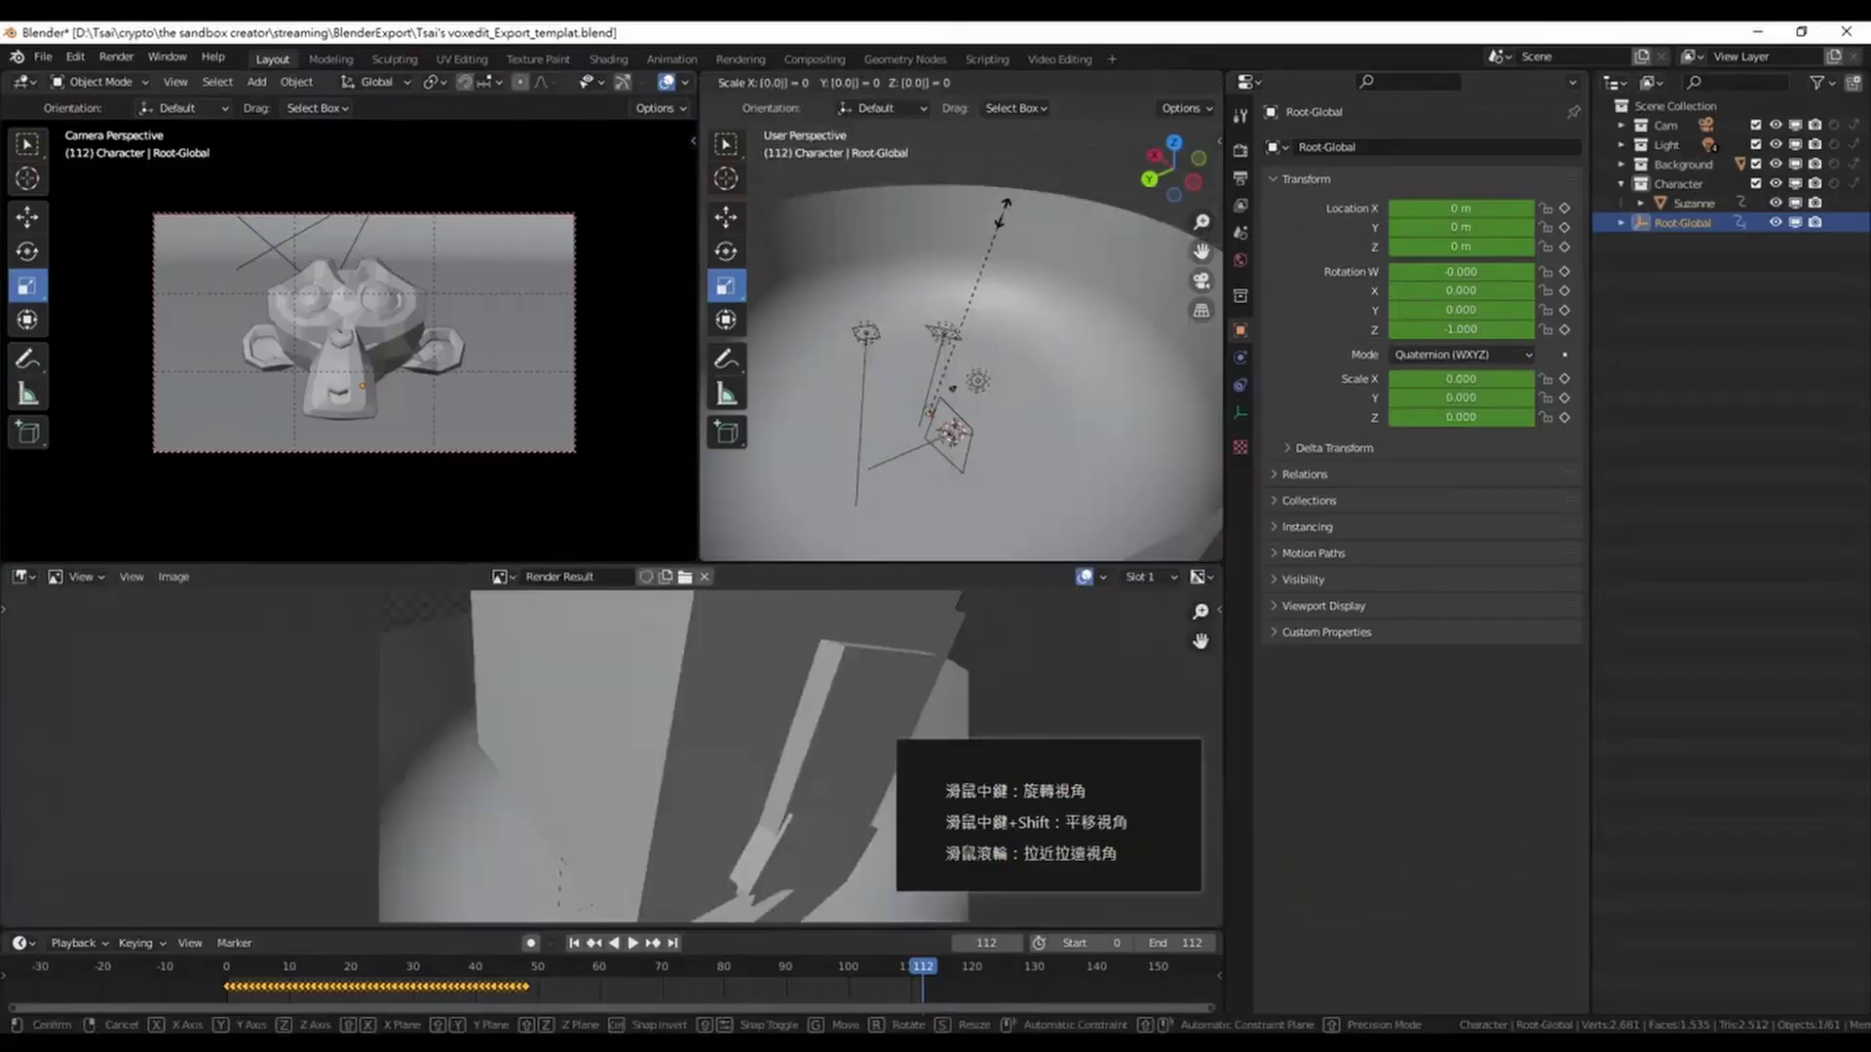
type("3")
key("Return")
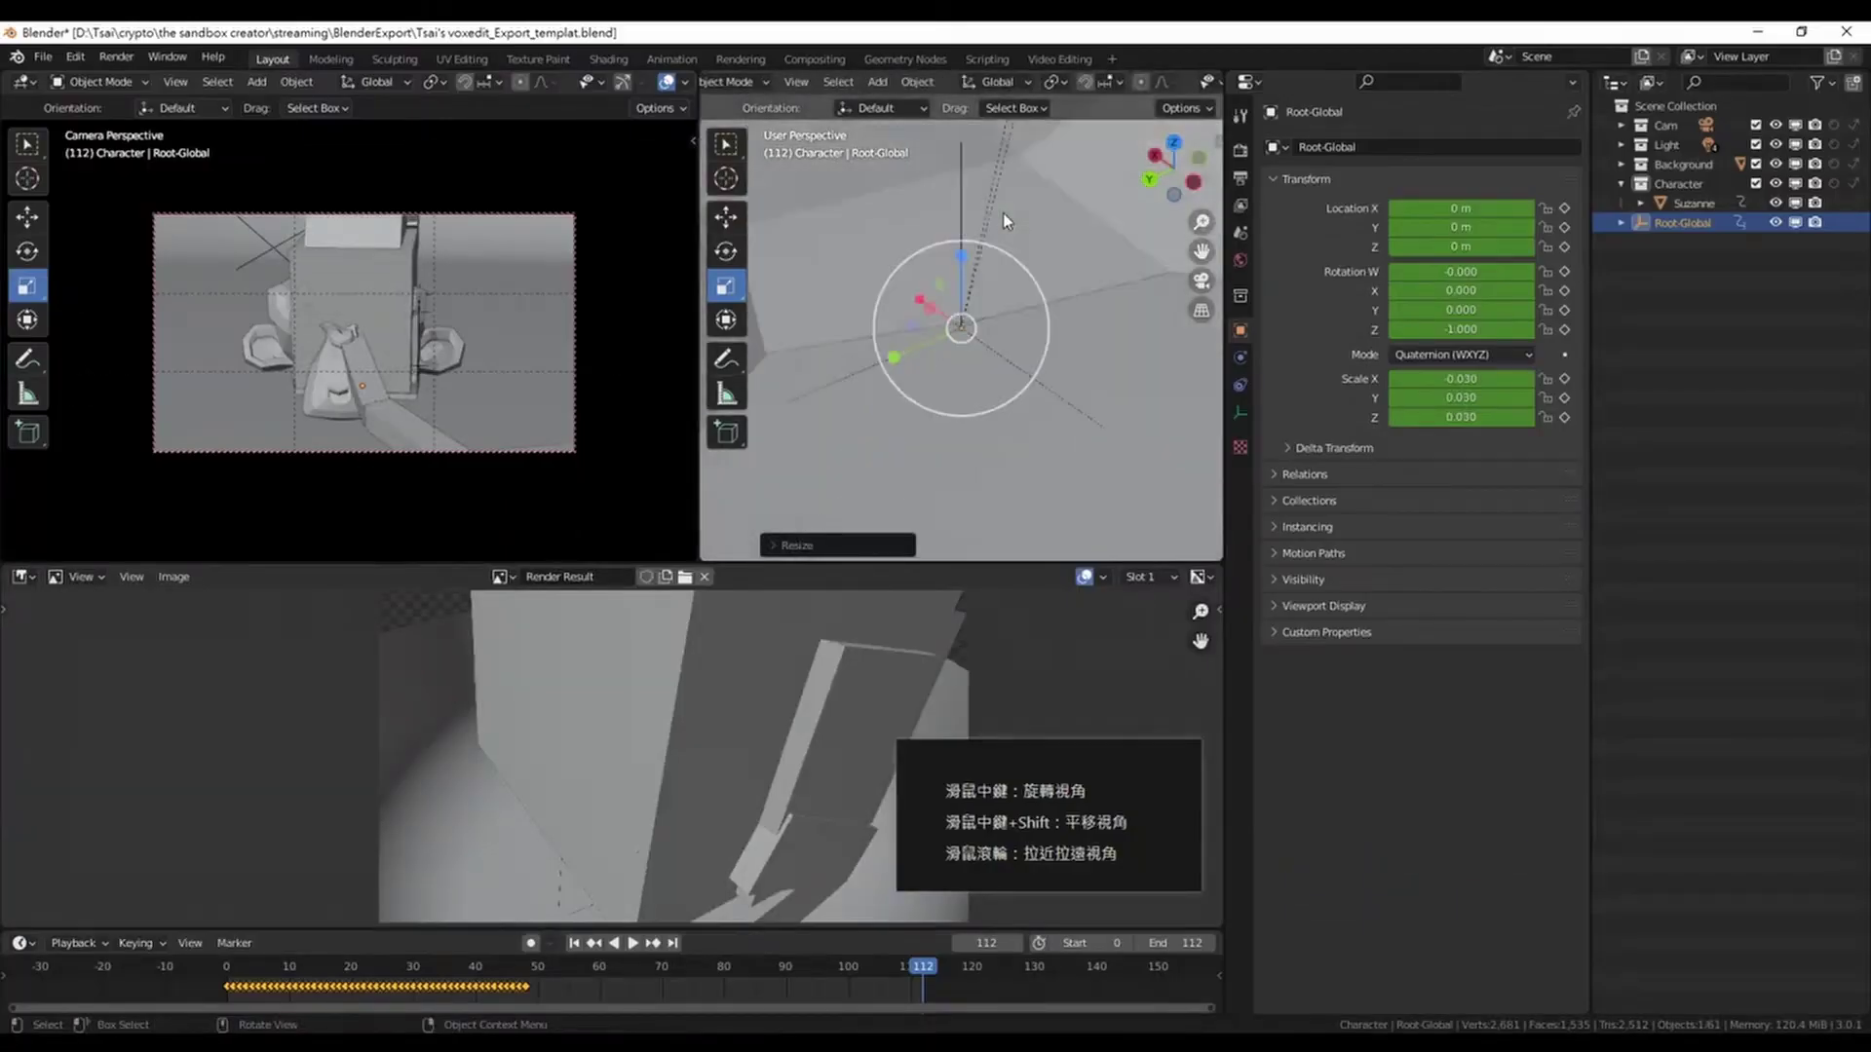
Select Suzanne, then Root-Global again, orbiting the view around the scene
mouse_move(1003, 213)
middle_mouse_down()
mouse_move(1035, 338)
mouse_move(1006, 322)
mouse_move(1003, 417)
mouse_move(1056, 336)
middle_mouse_up()
left_click(914, 386)
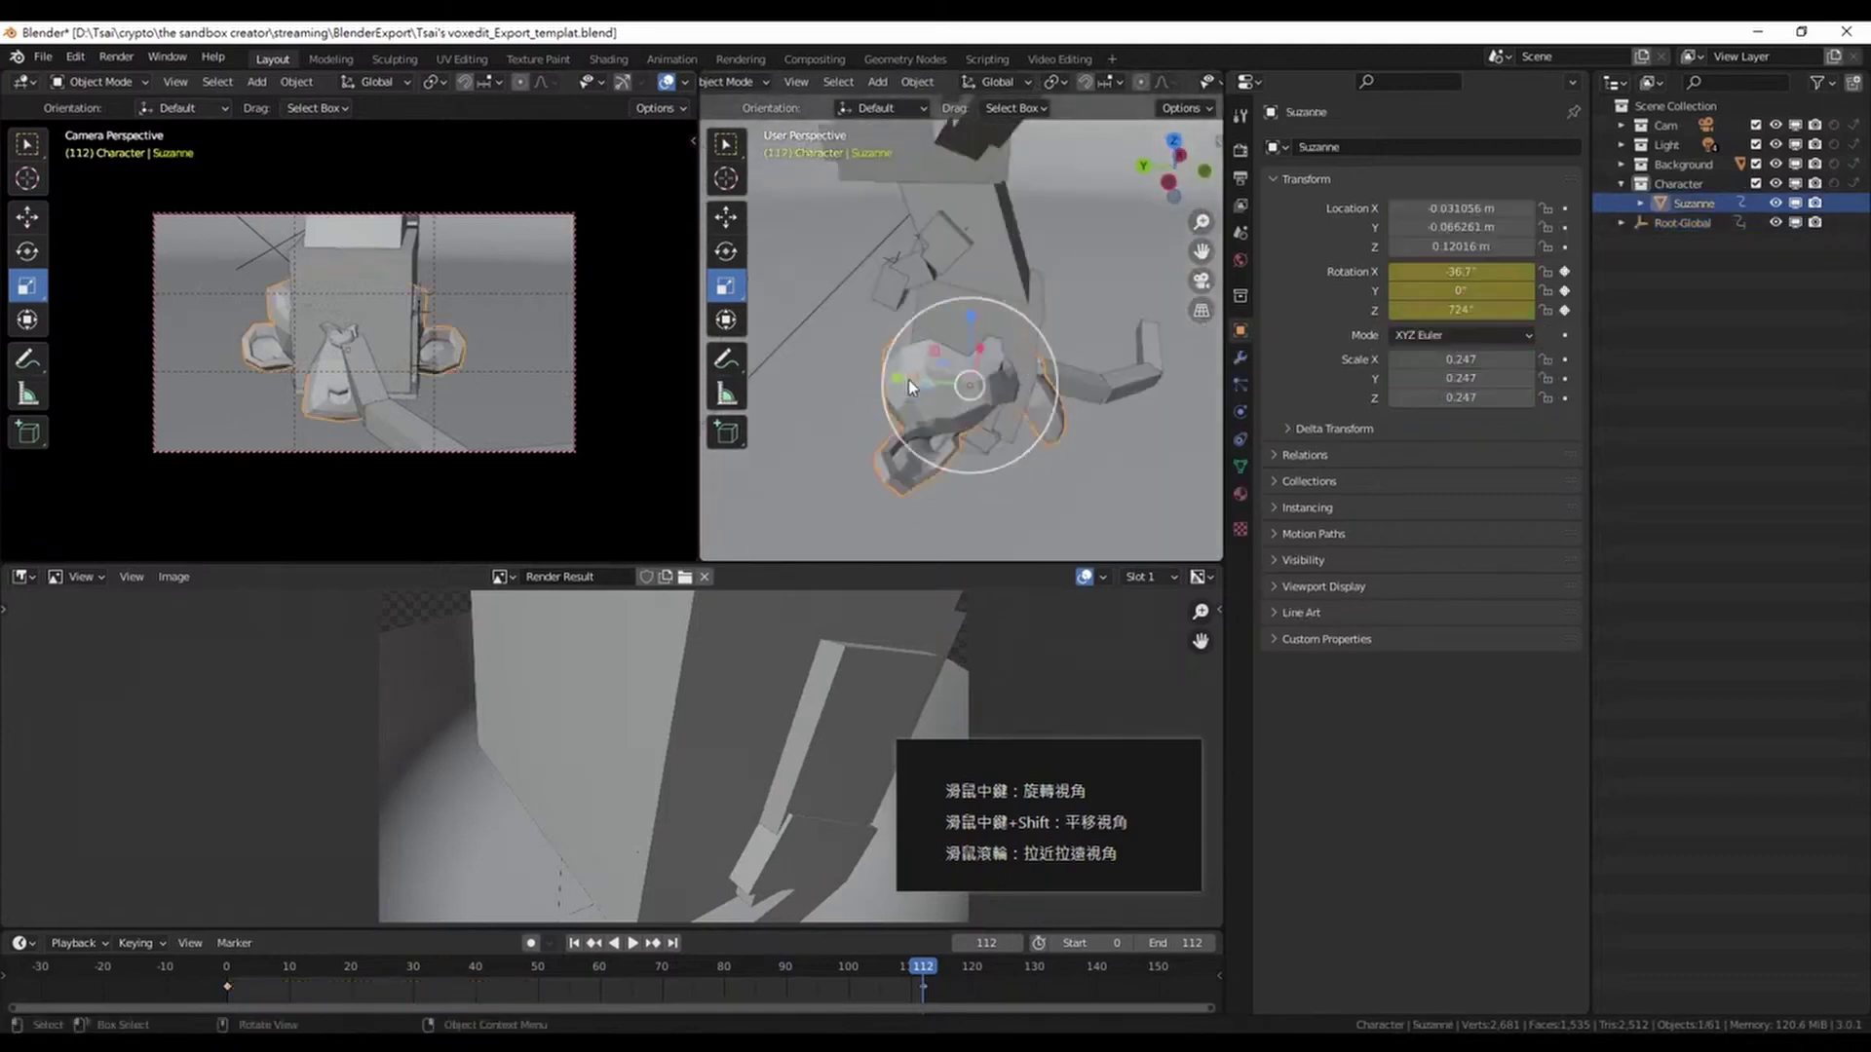
mouse_move(891, 372)
middle_mouse_down()
mouse_move(903, 395)
mouse_move(1006, 407)
mouse_move(945, 403)
middle_mouse_up()
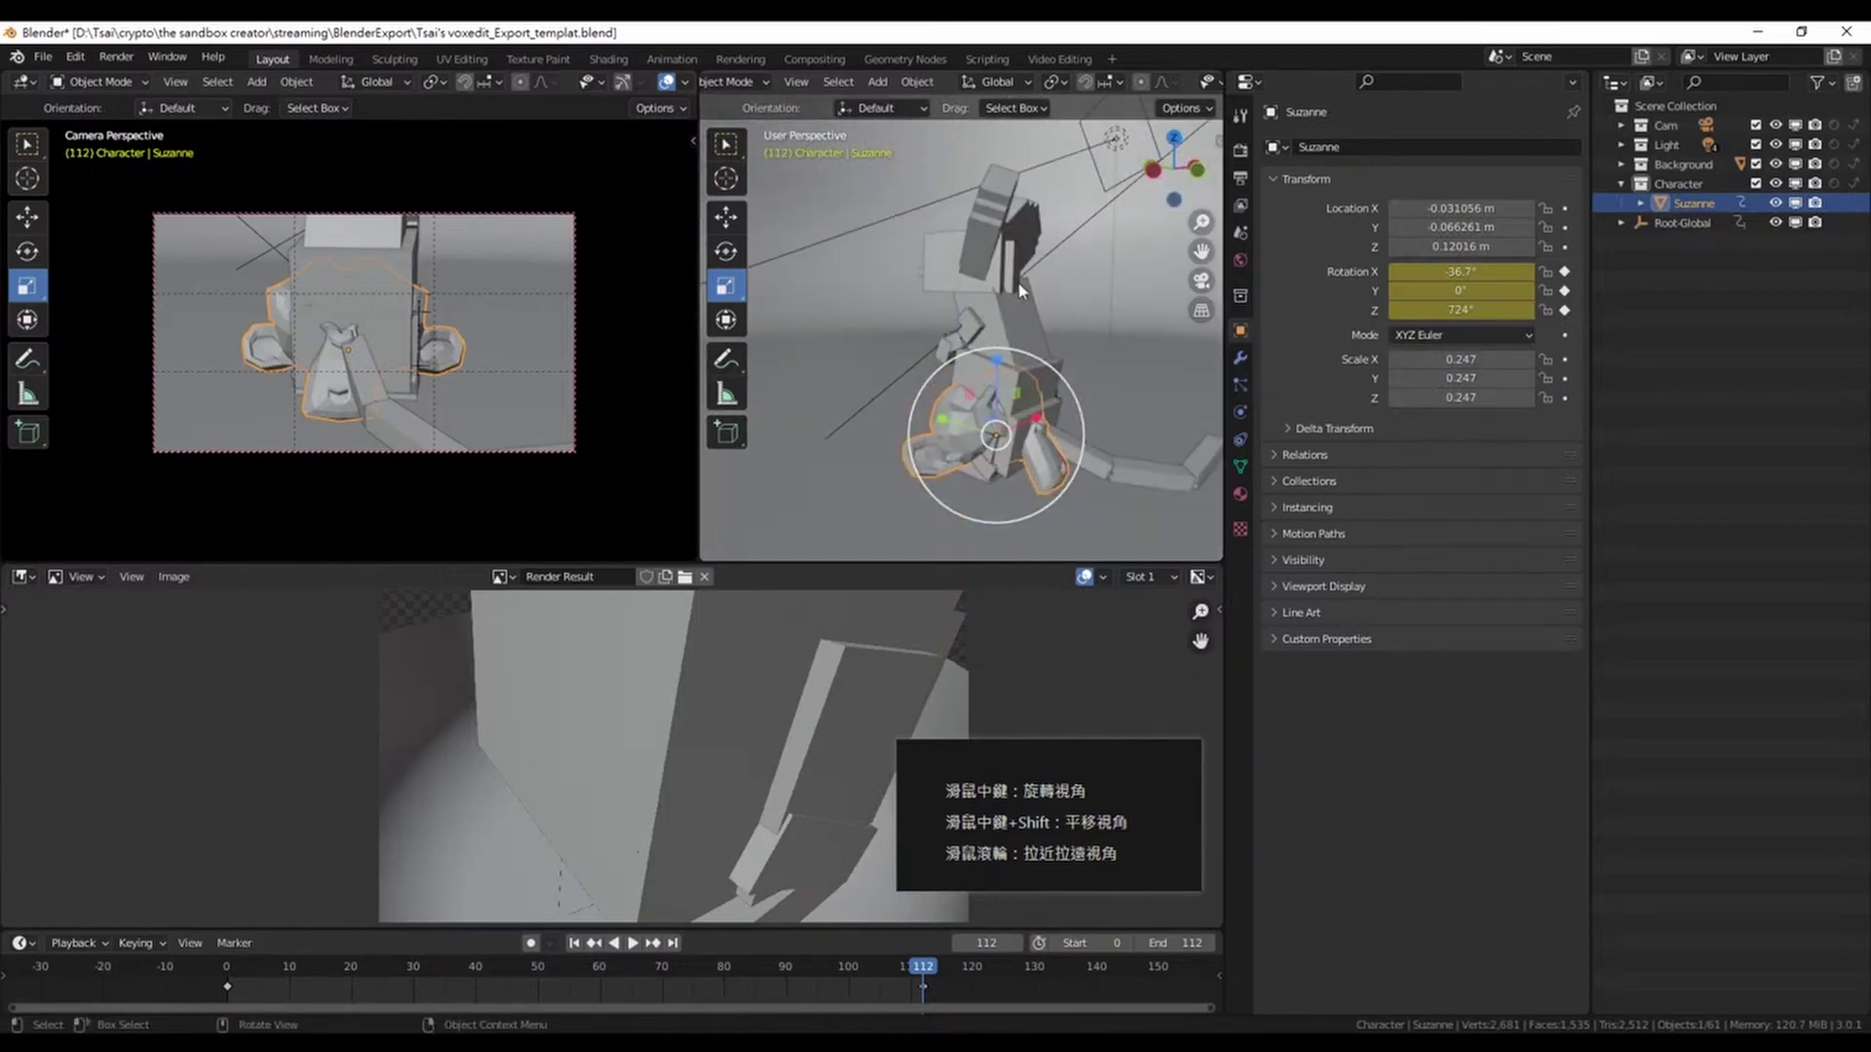
left_click(1683, 222)
middle_click_drag(1091, 331, 1111, 407)
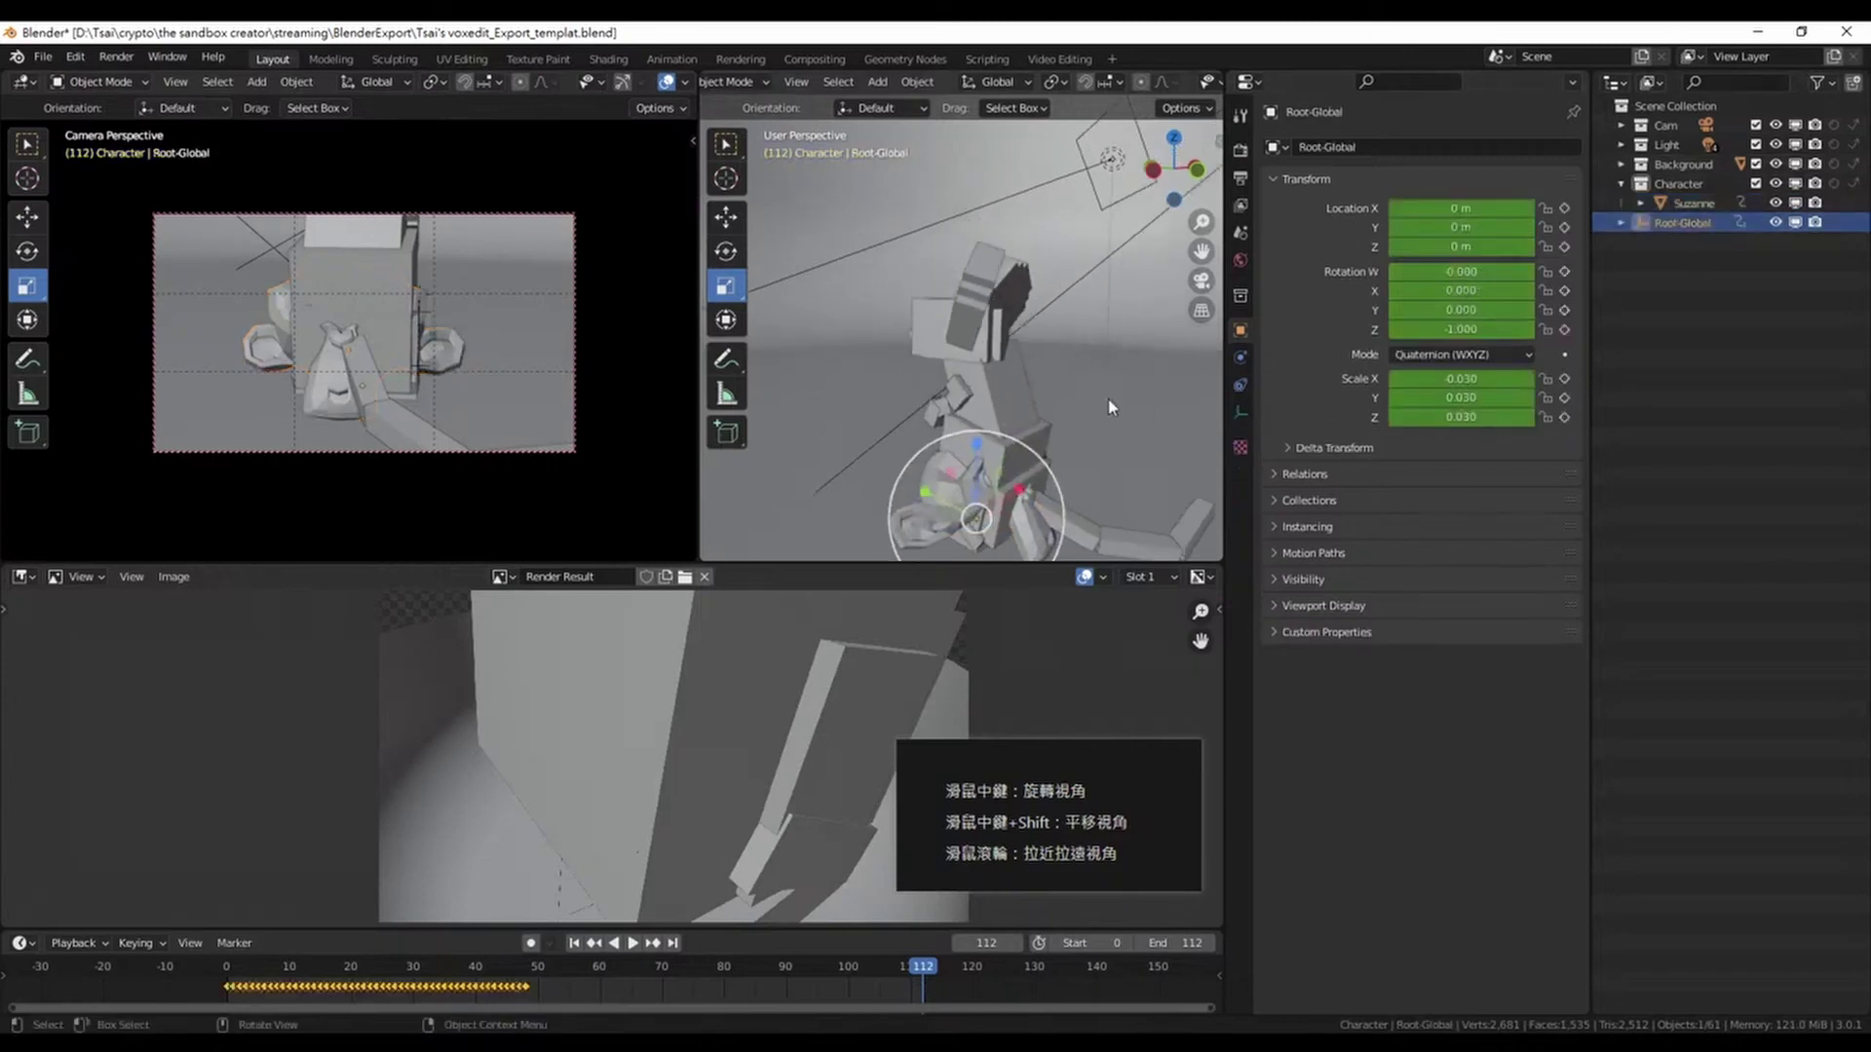
middle_click_drag(974, 468, 1072, 438)
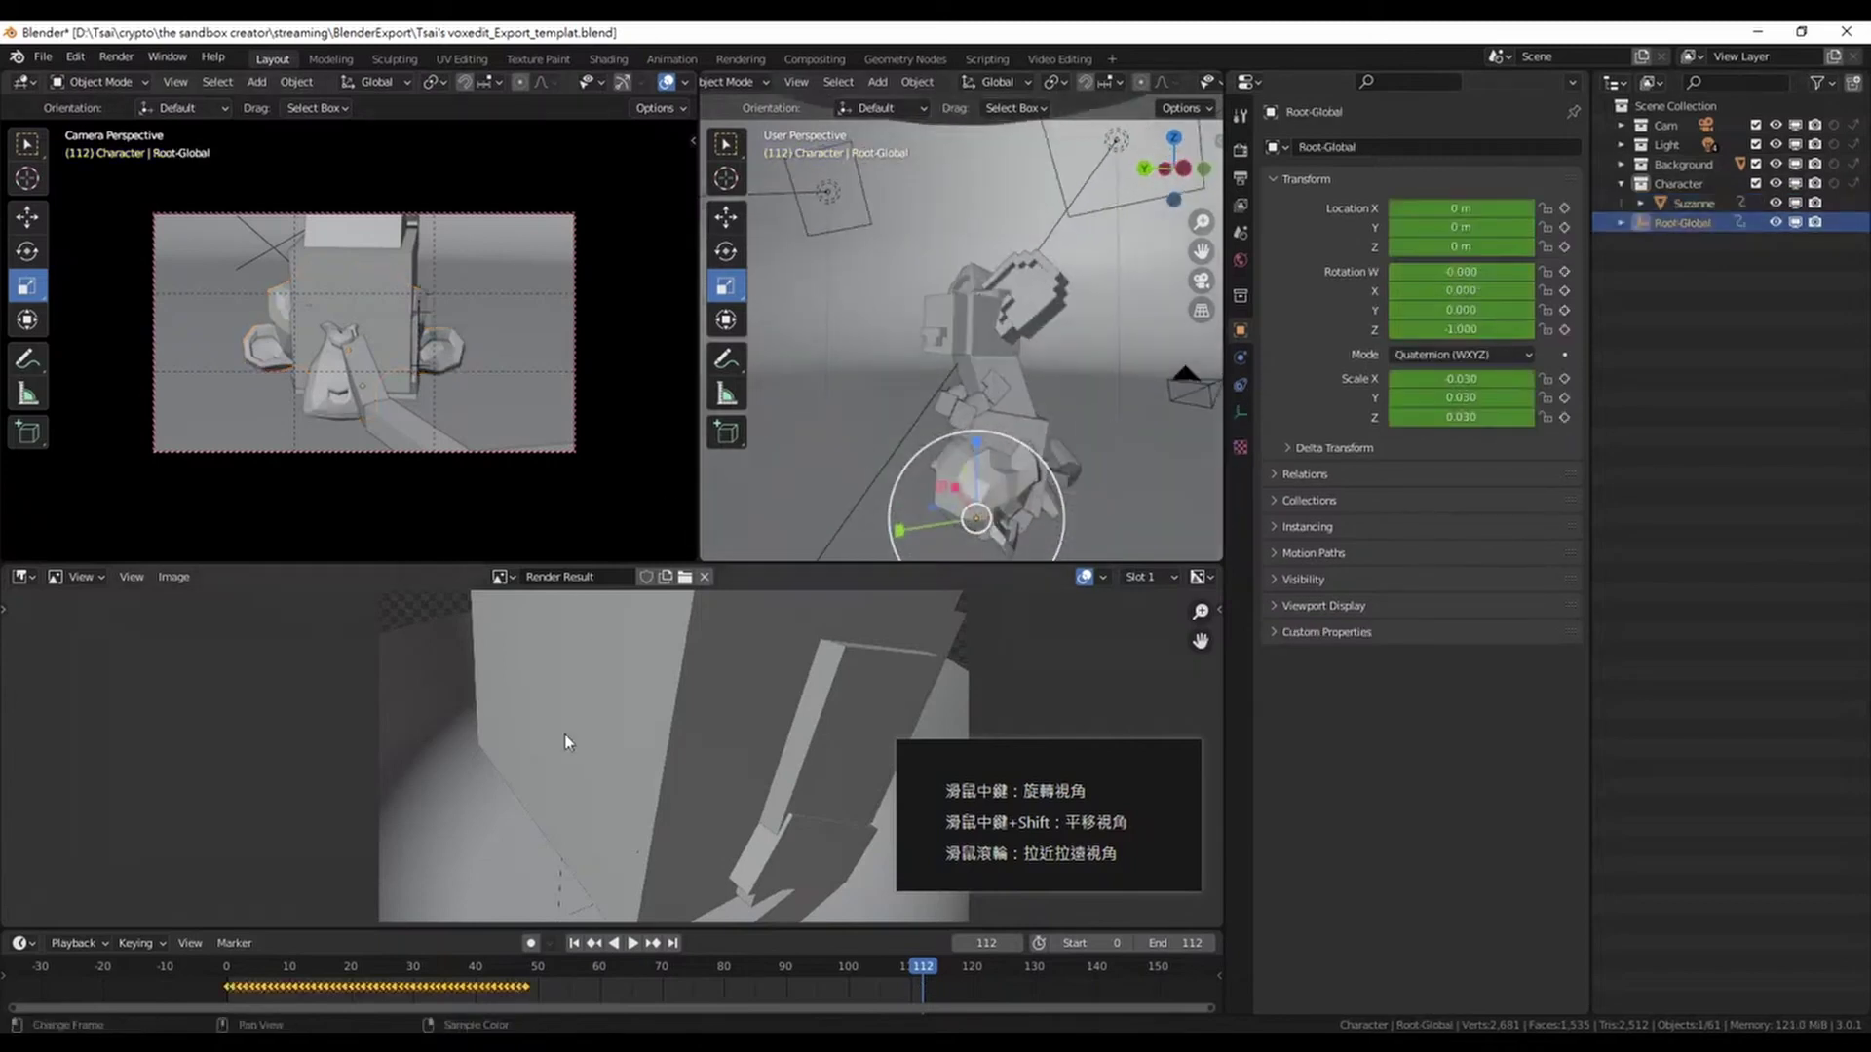
Show the Dope Sheet keyframes, cancel a scale on Root-Global, and select Suzanne
key("shift+F12")
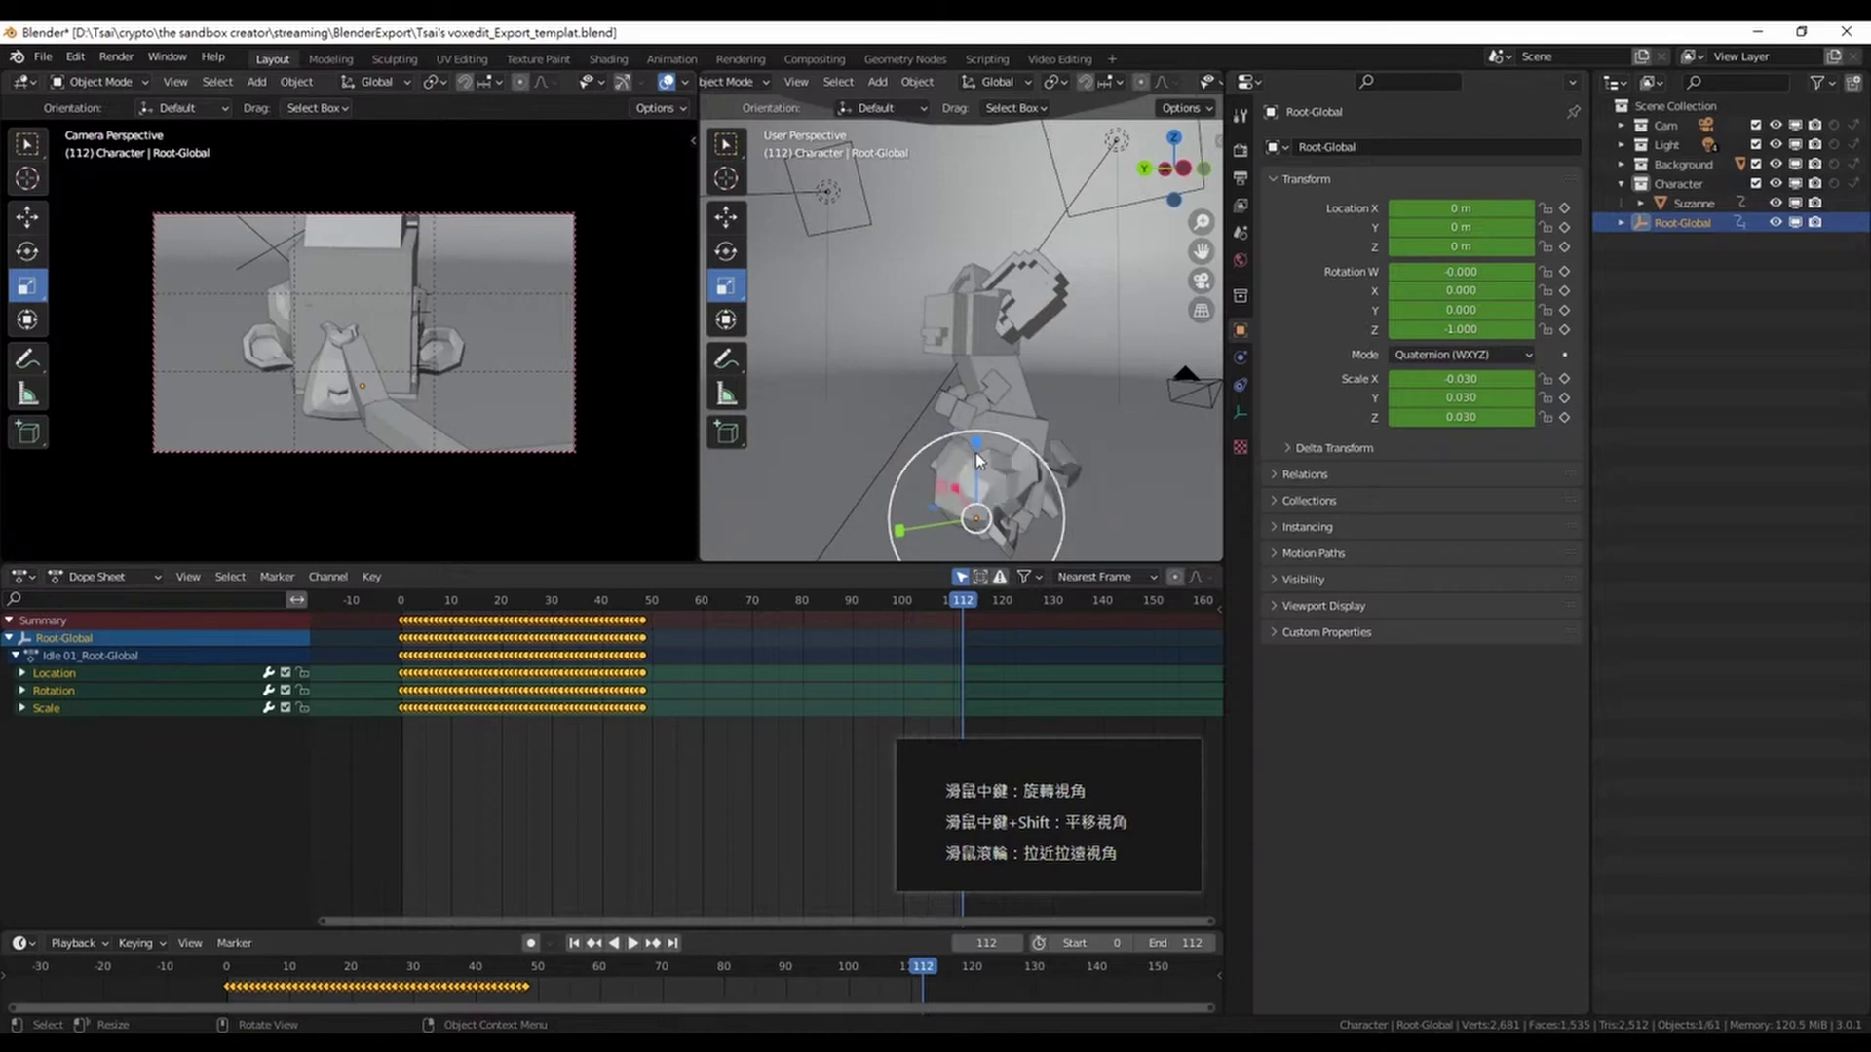
key("s")
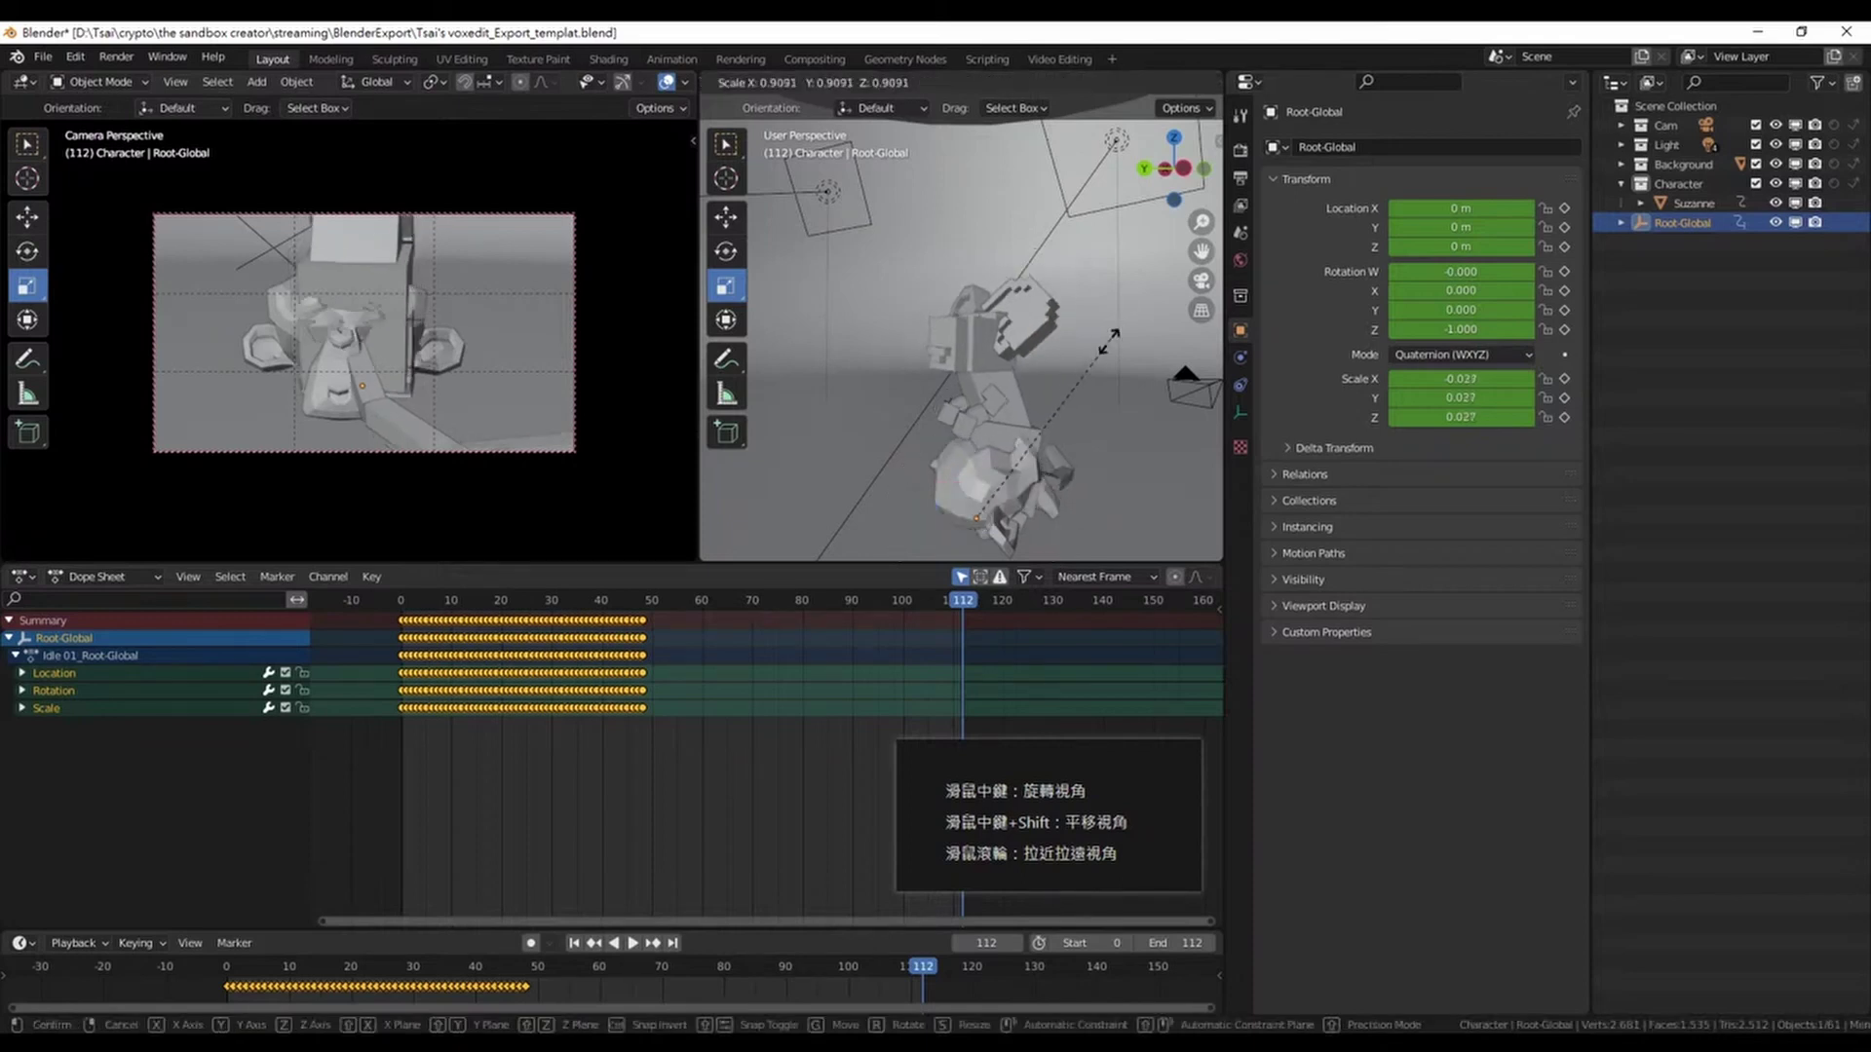
key("Escape")
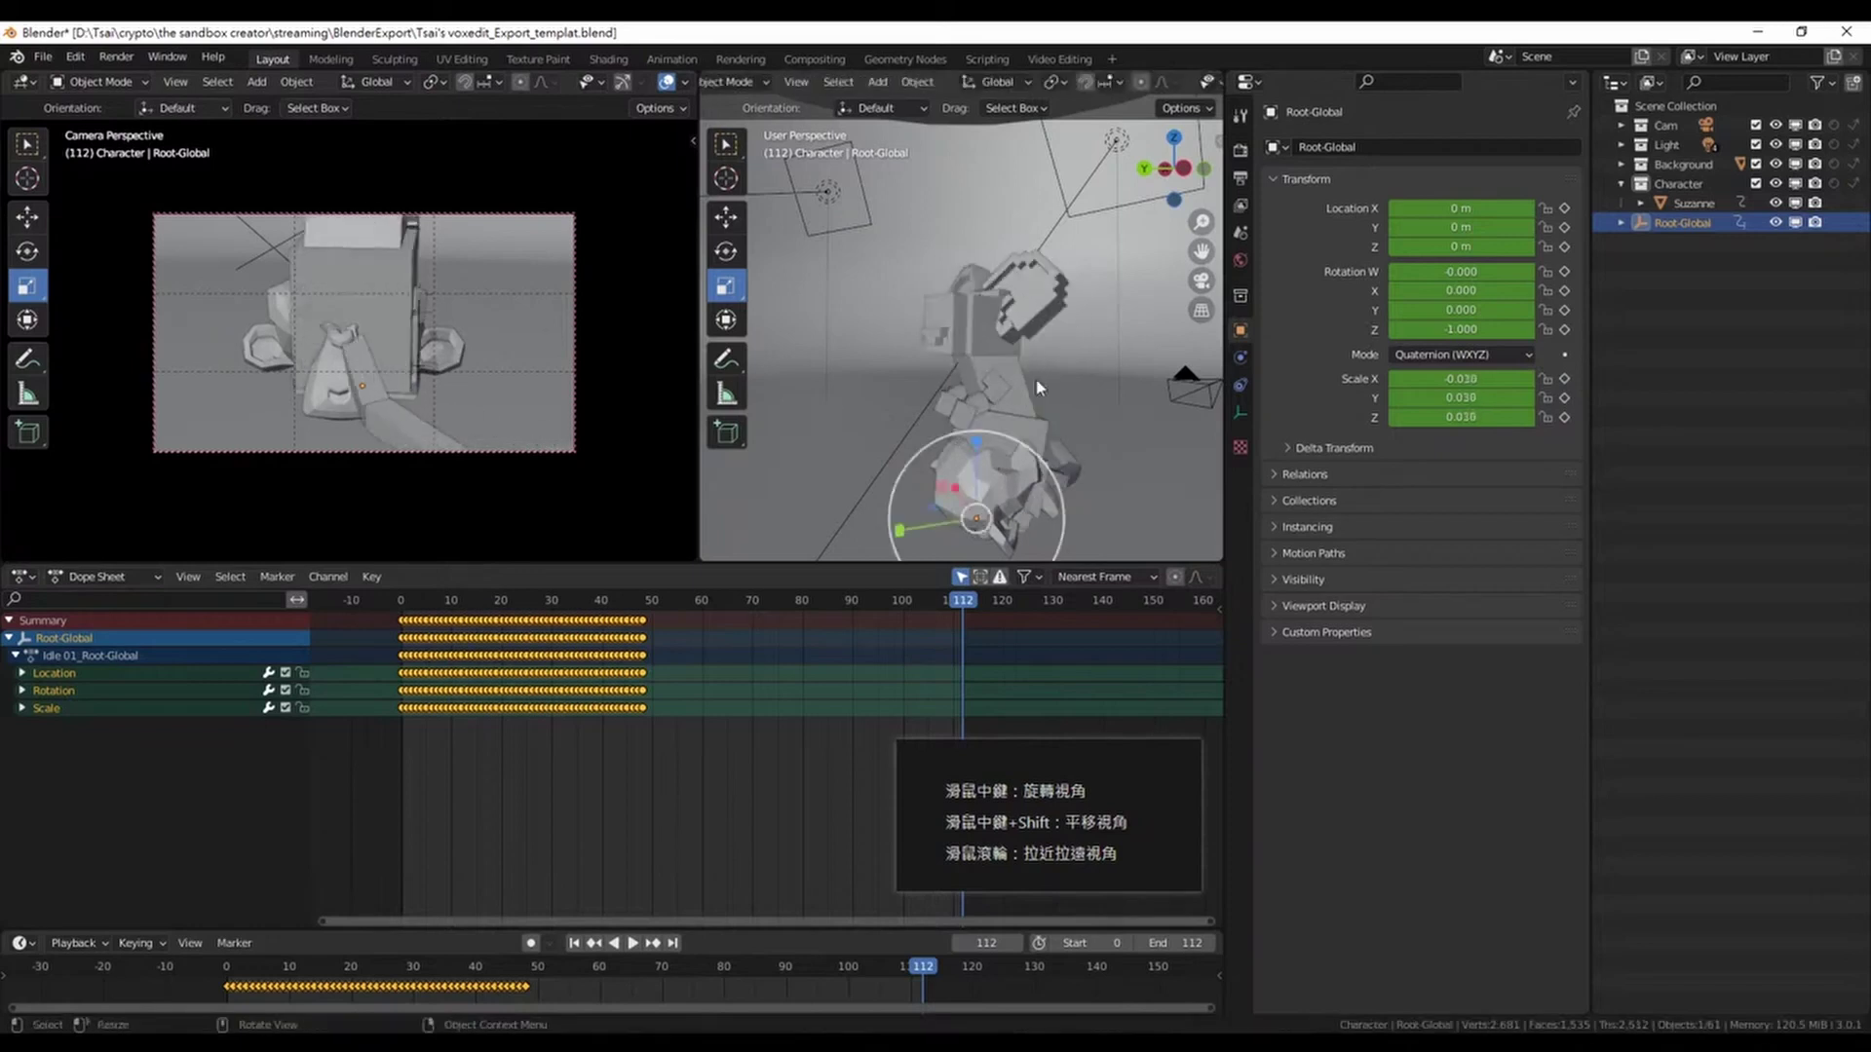
left_click(1695, 204)
Open Suzanne's context menu, then select Root-Global and view its Object transform properties
right_click(1698, 206)
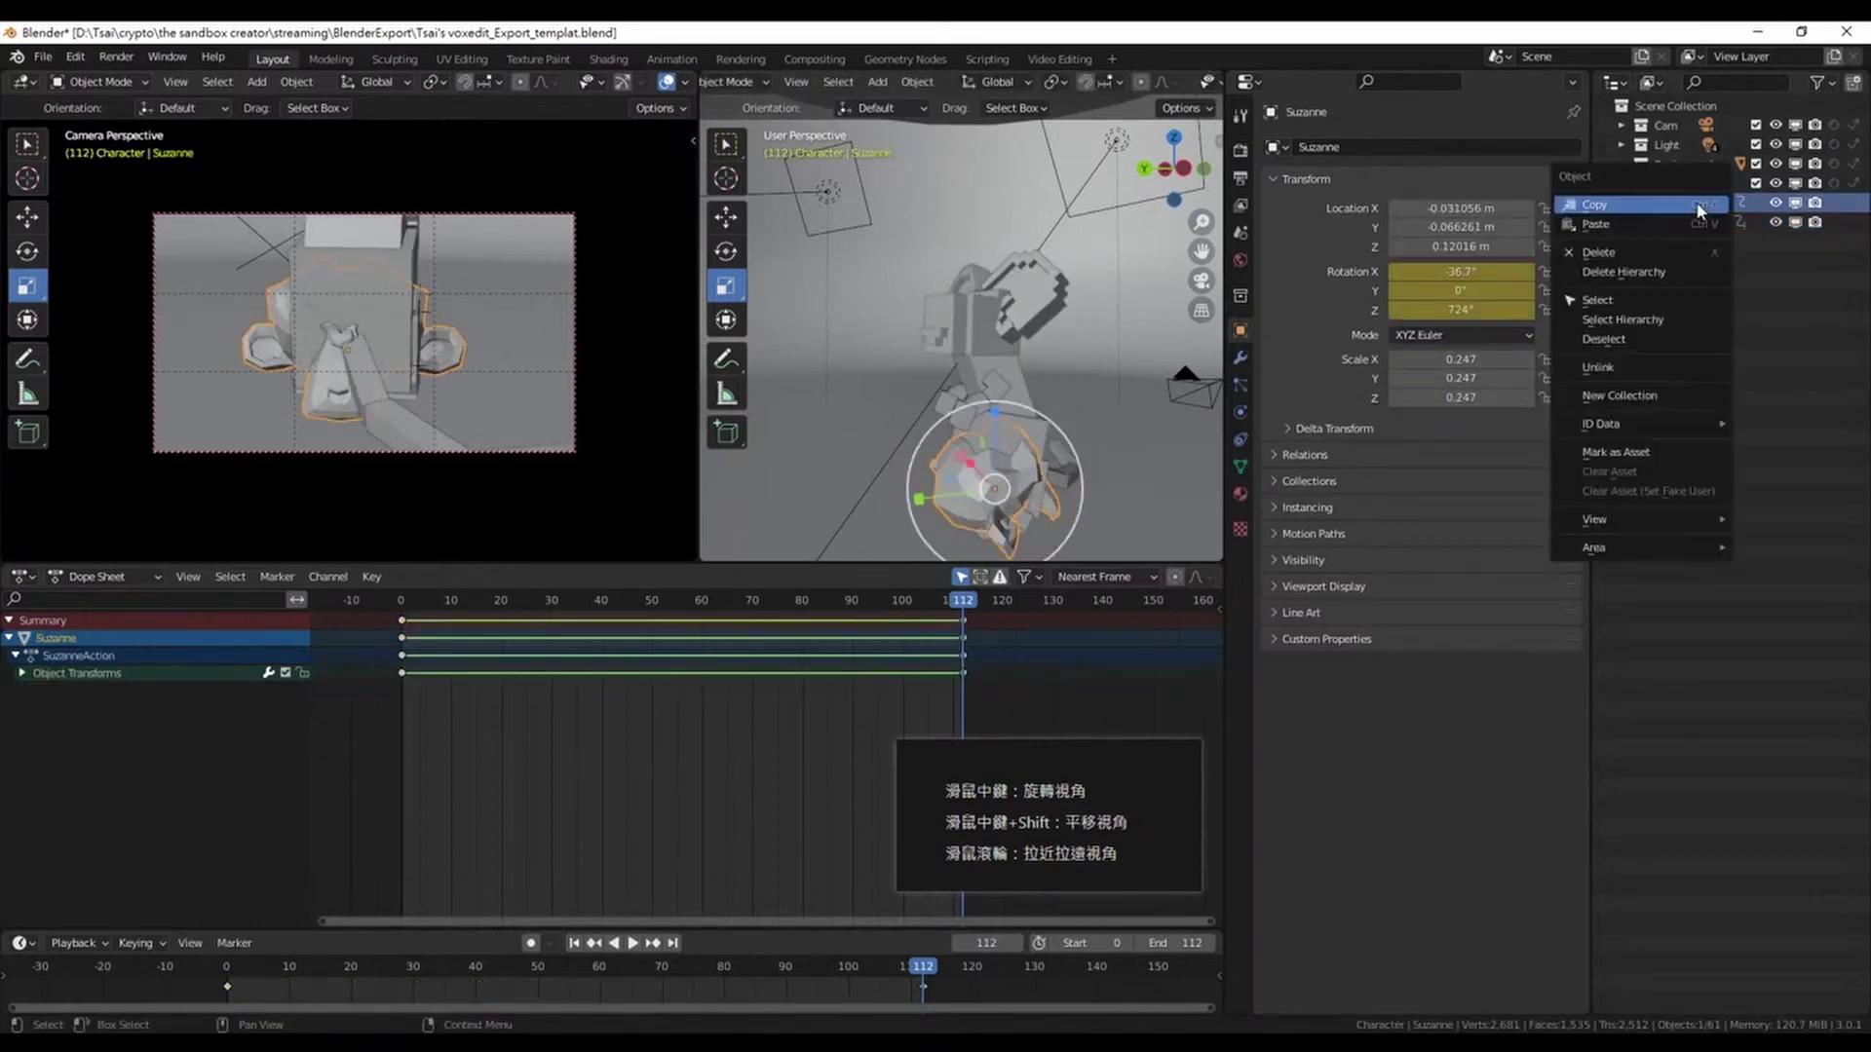
left_click(1661, 255)
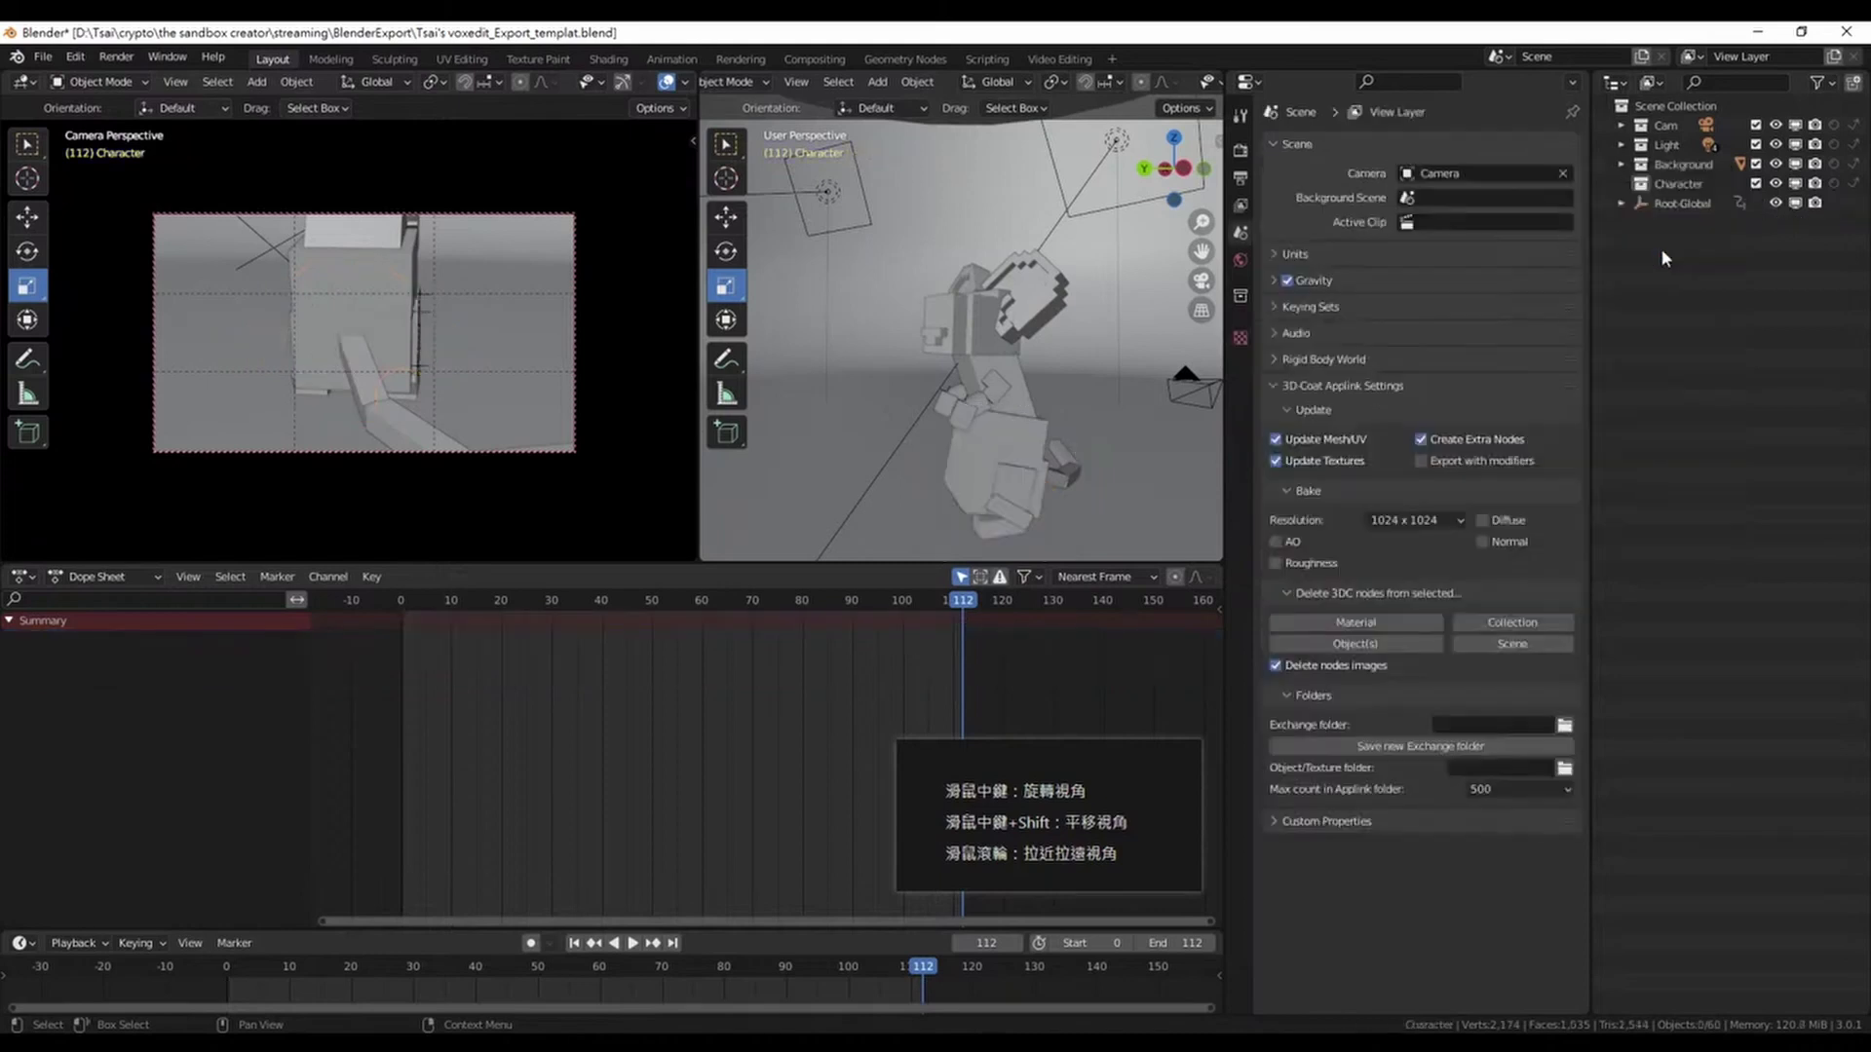
left_click(1676, 207)
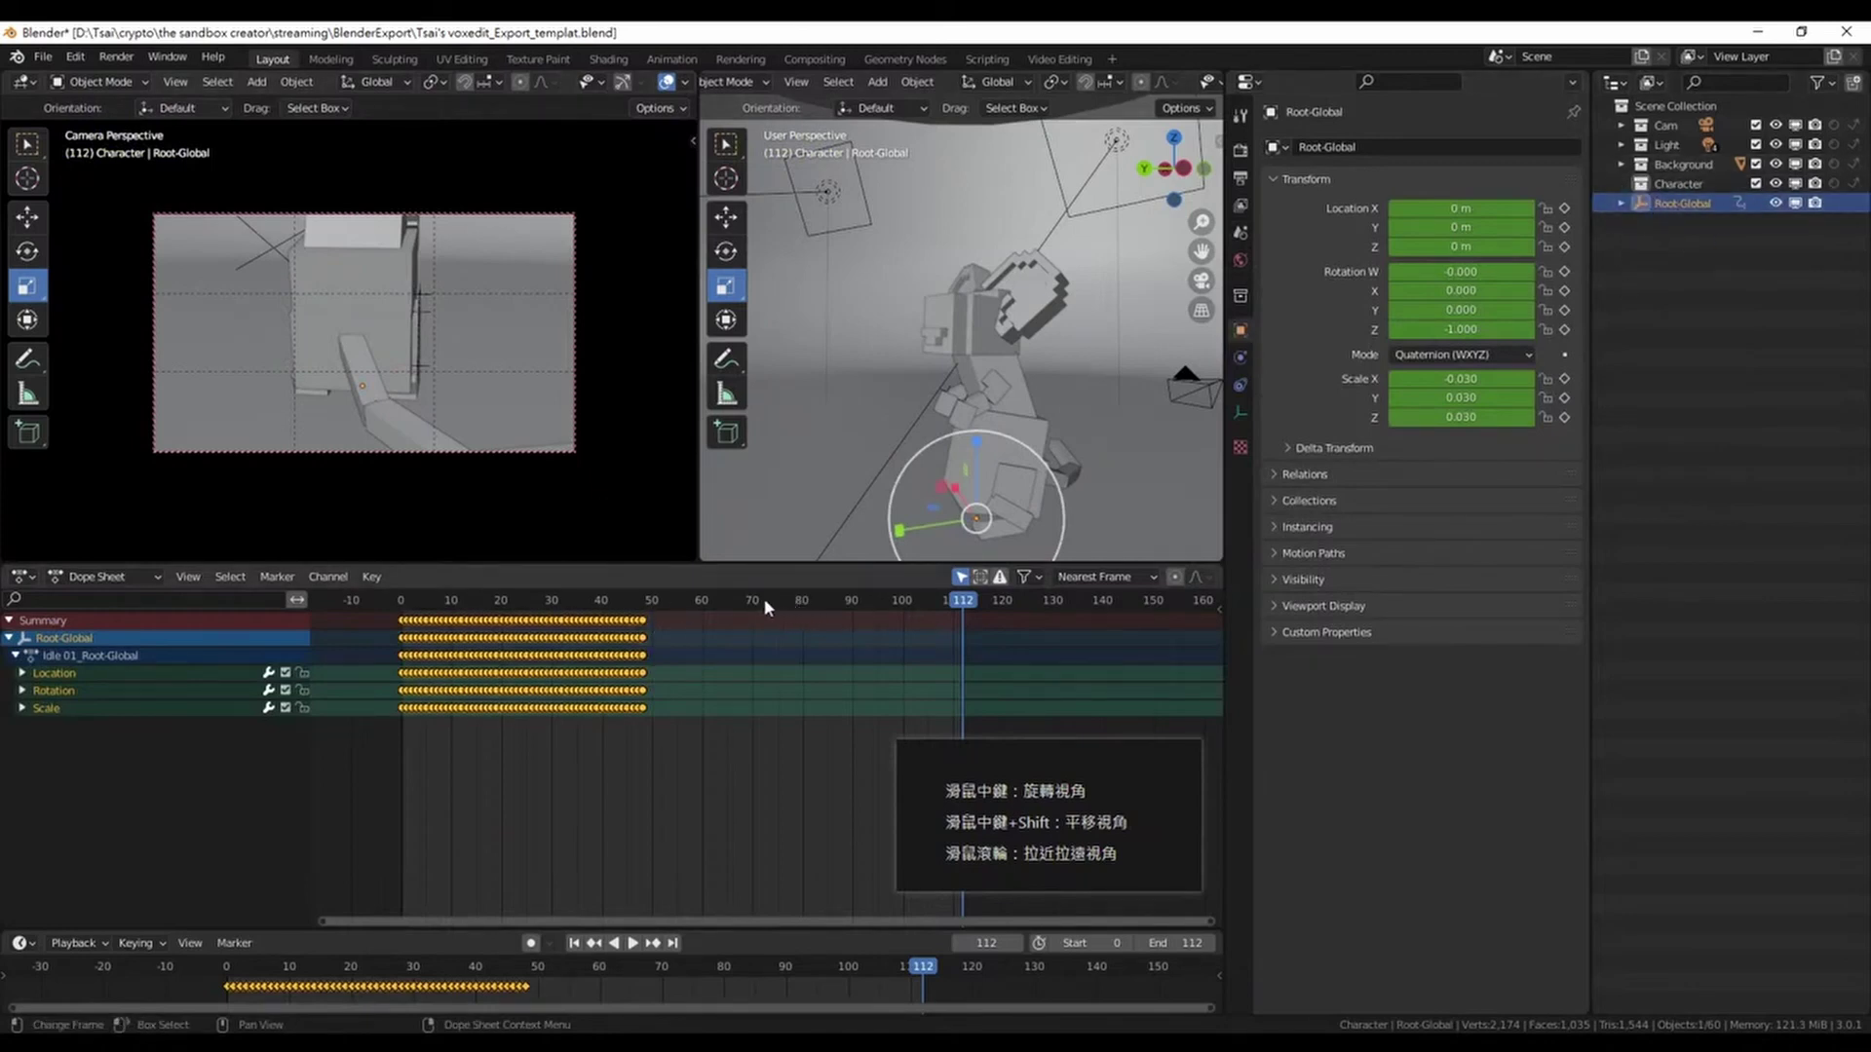
Jump to frame 52, deselect Root-Global's keys and step between frames 46 and 55
left_click(665, 600)
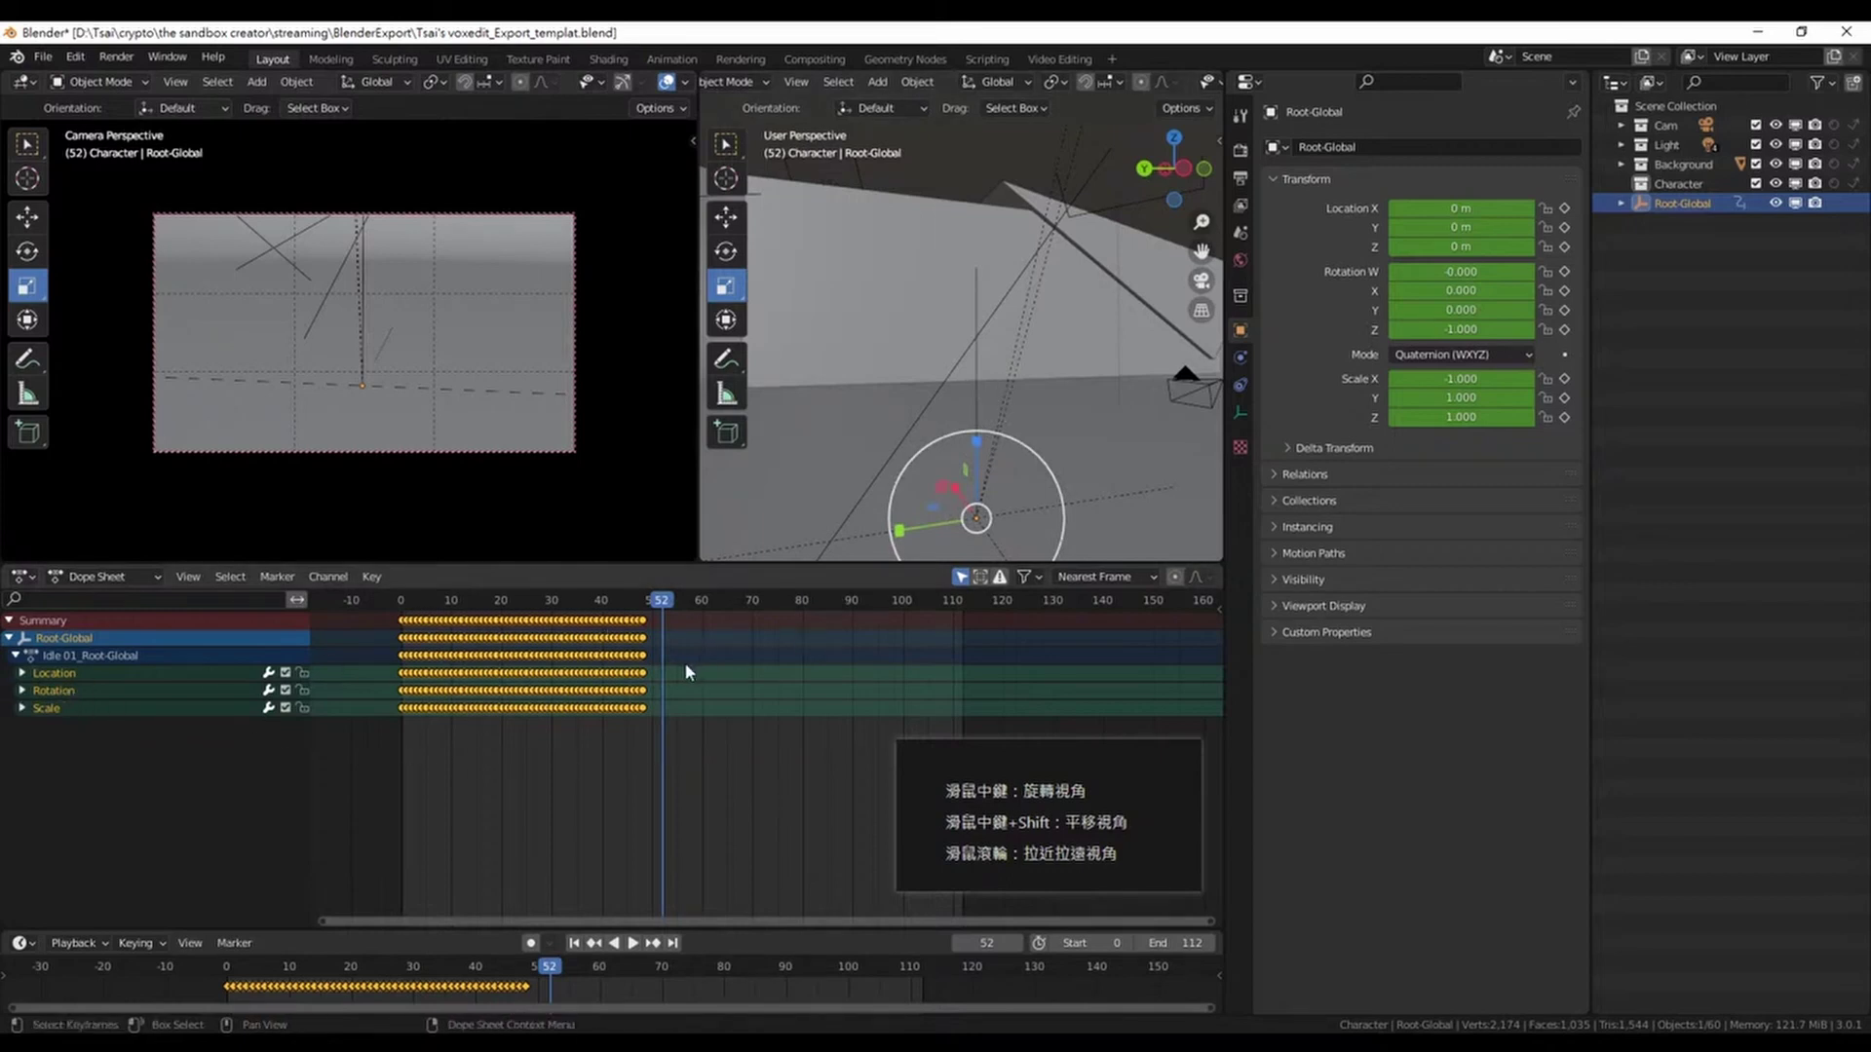
left_click_drag(687, 669, 388, 738)
left_click(602, 743)
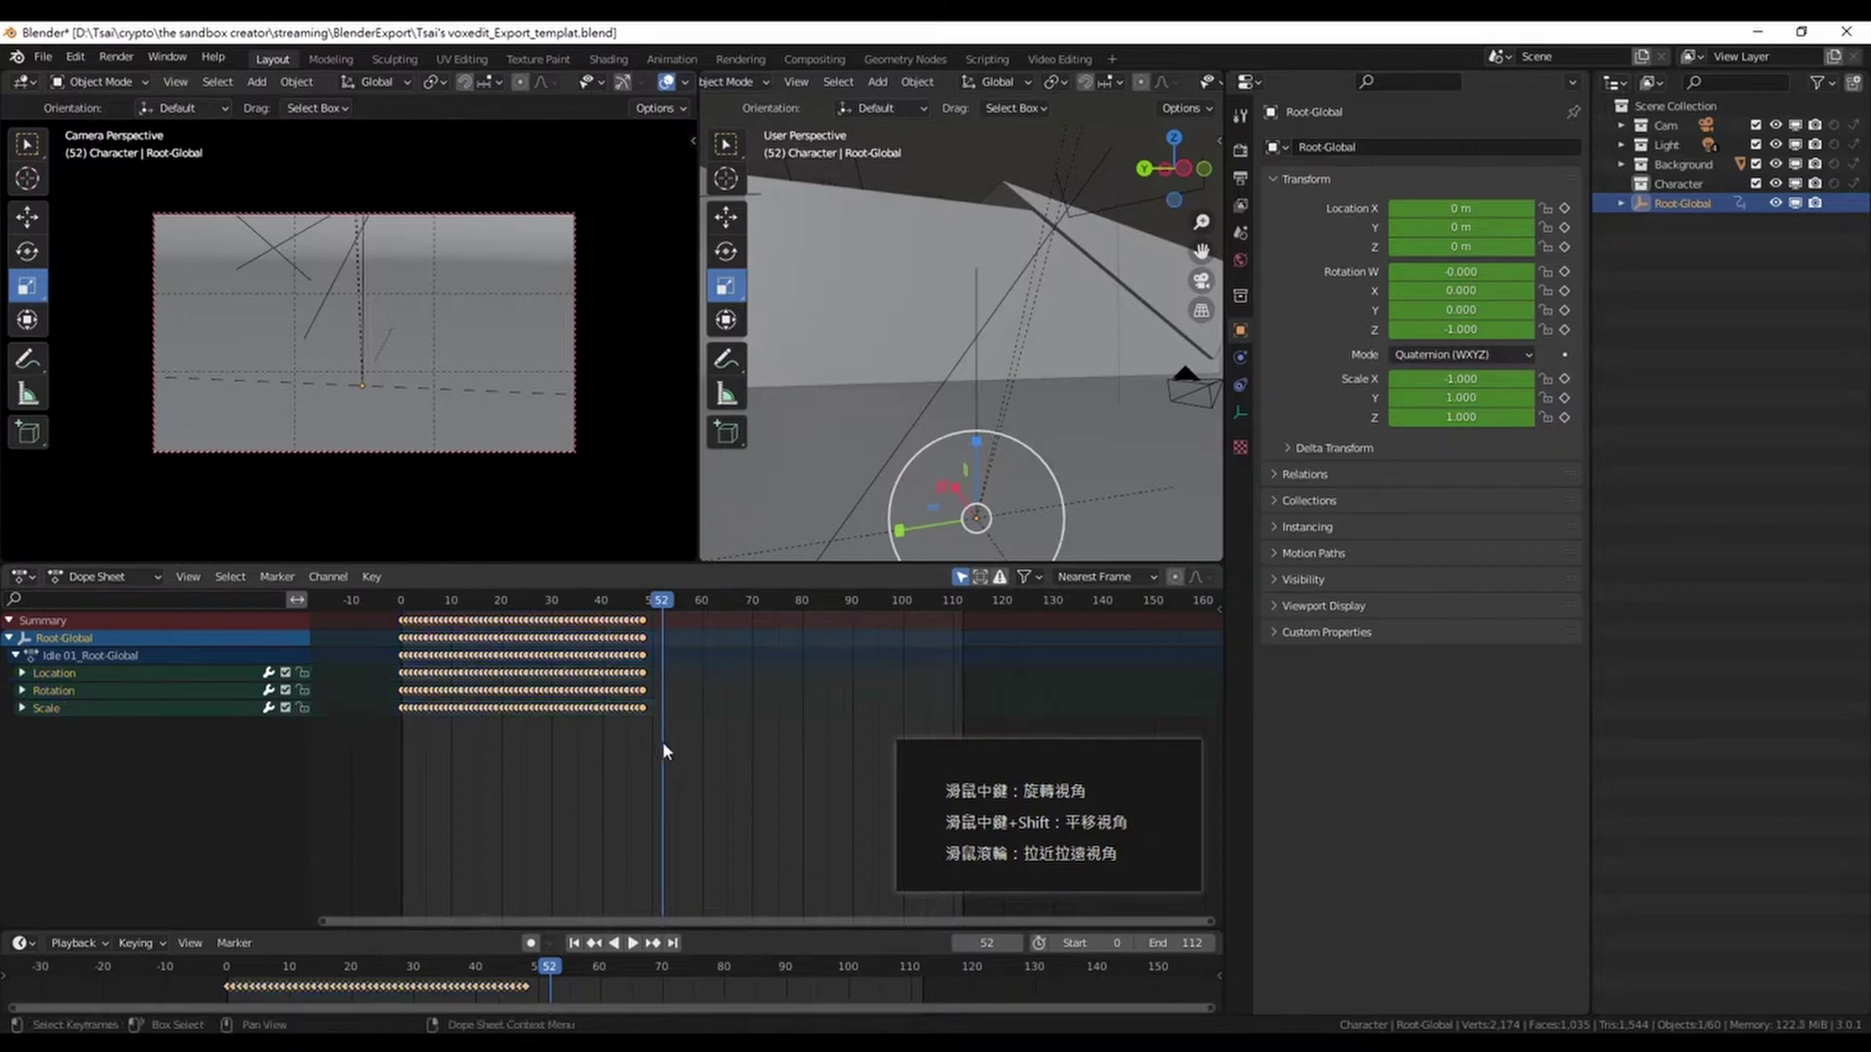
key("Left")
key("Left")
key("Left")
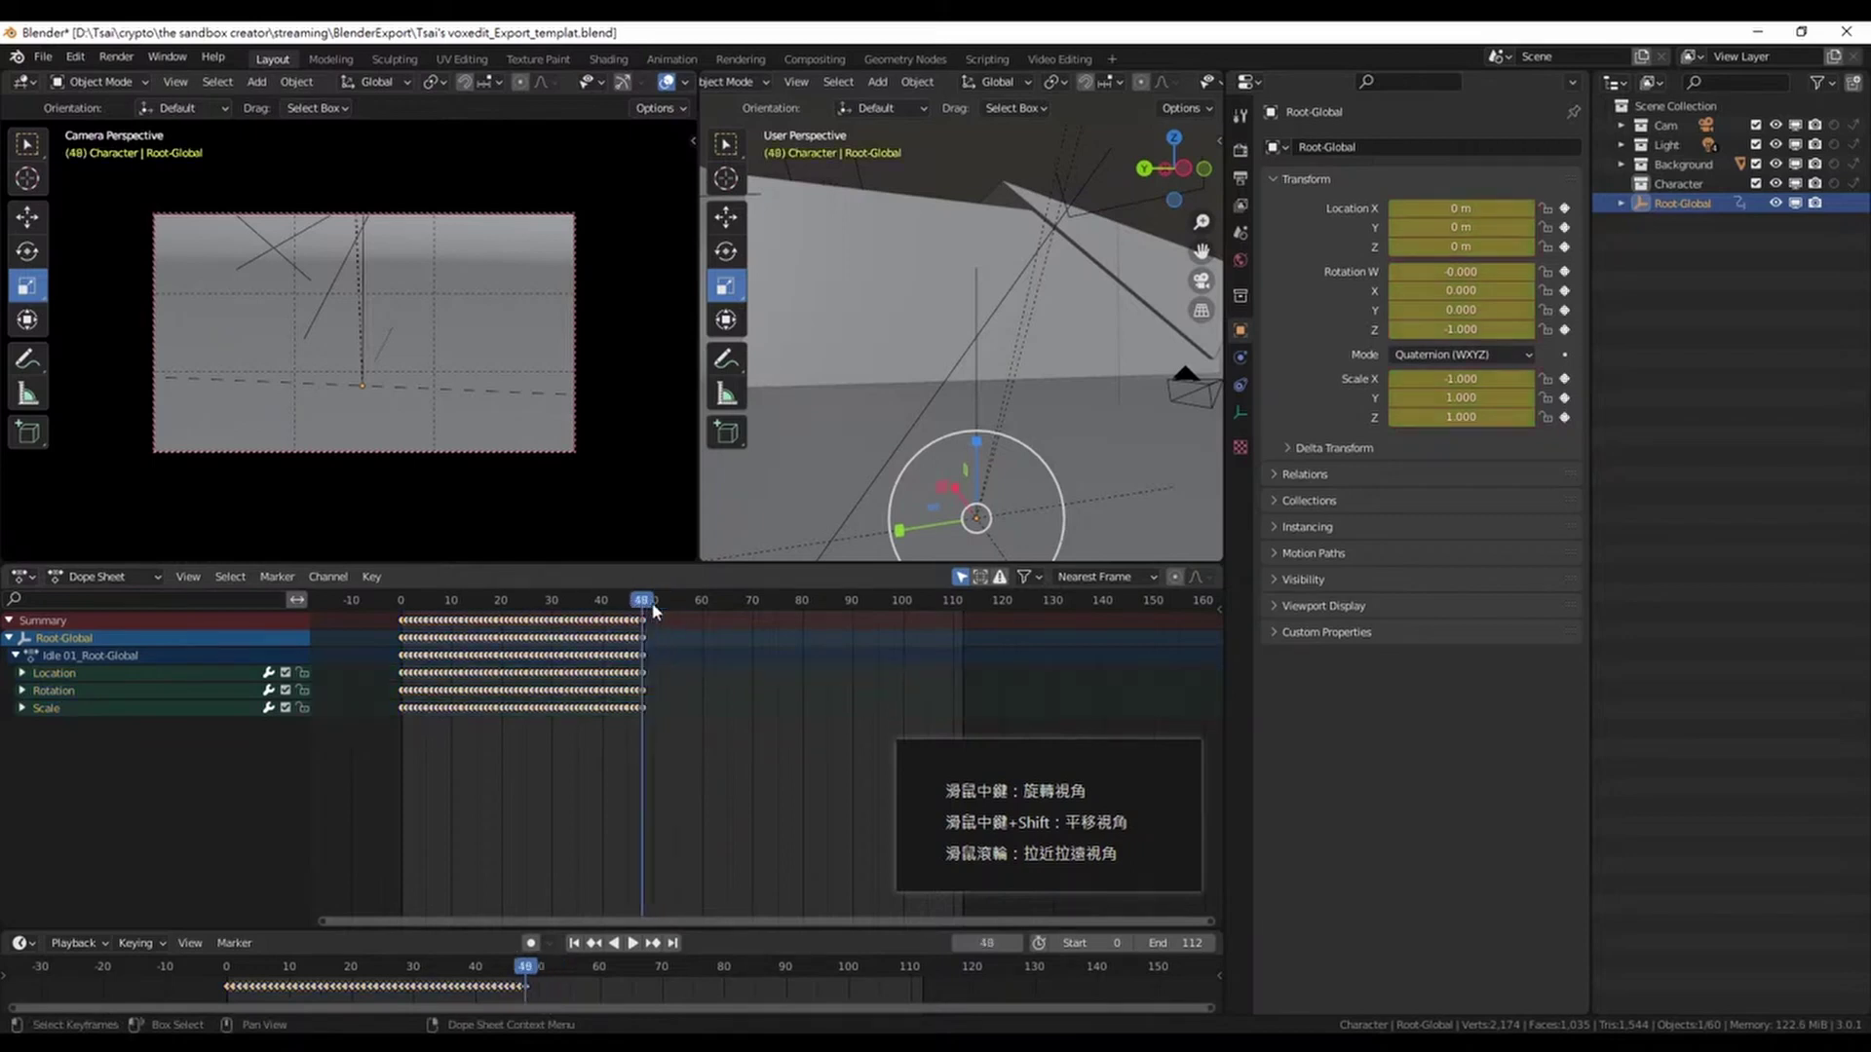
key("Left")
key("Left")
key("Right")
key("Left")
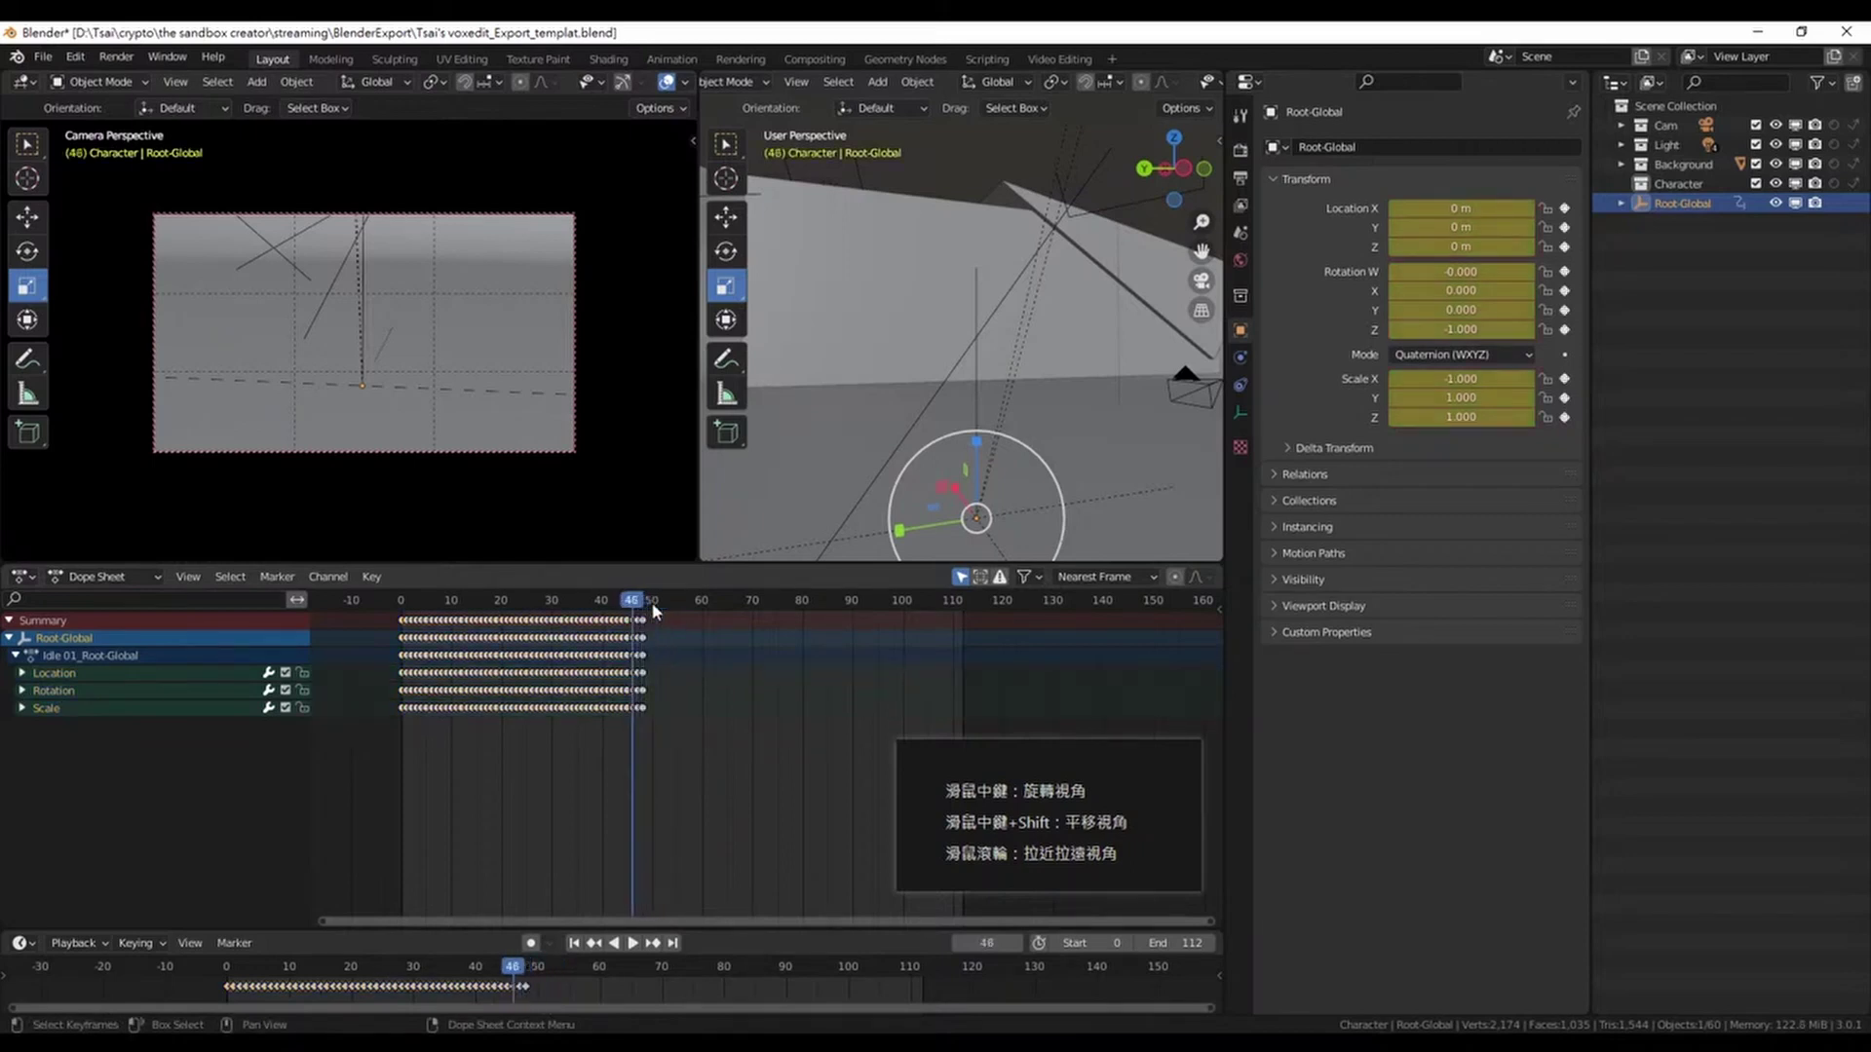
key("Left")
key("Right")
key("Right")
key("Right")
key("Right")
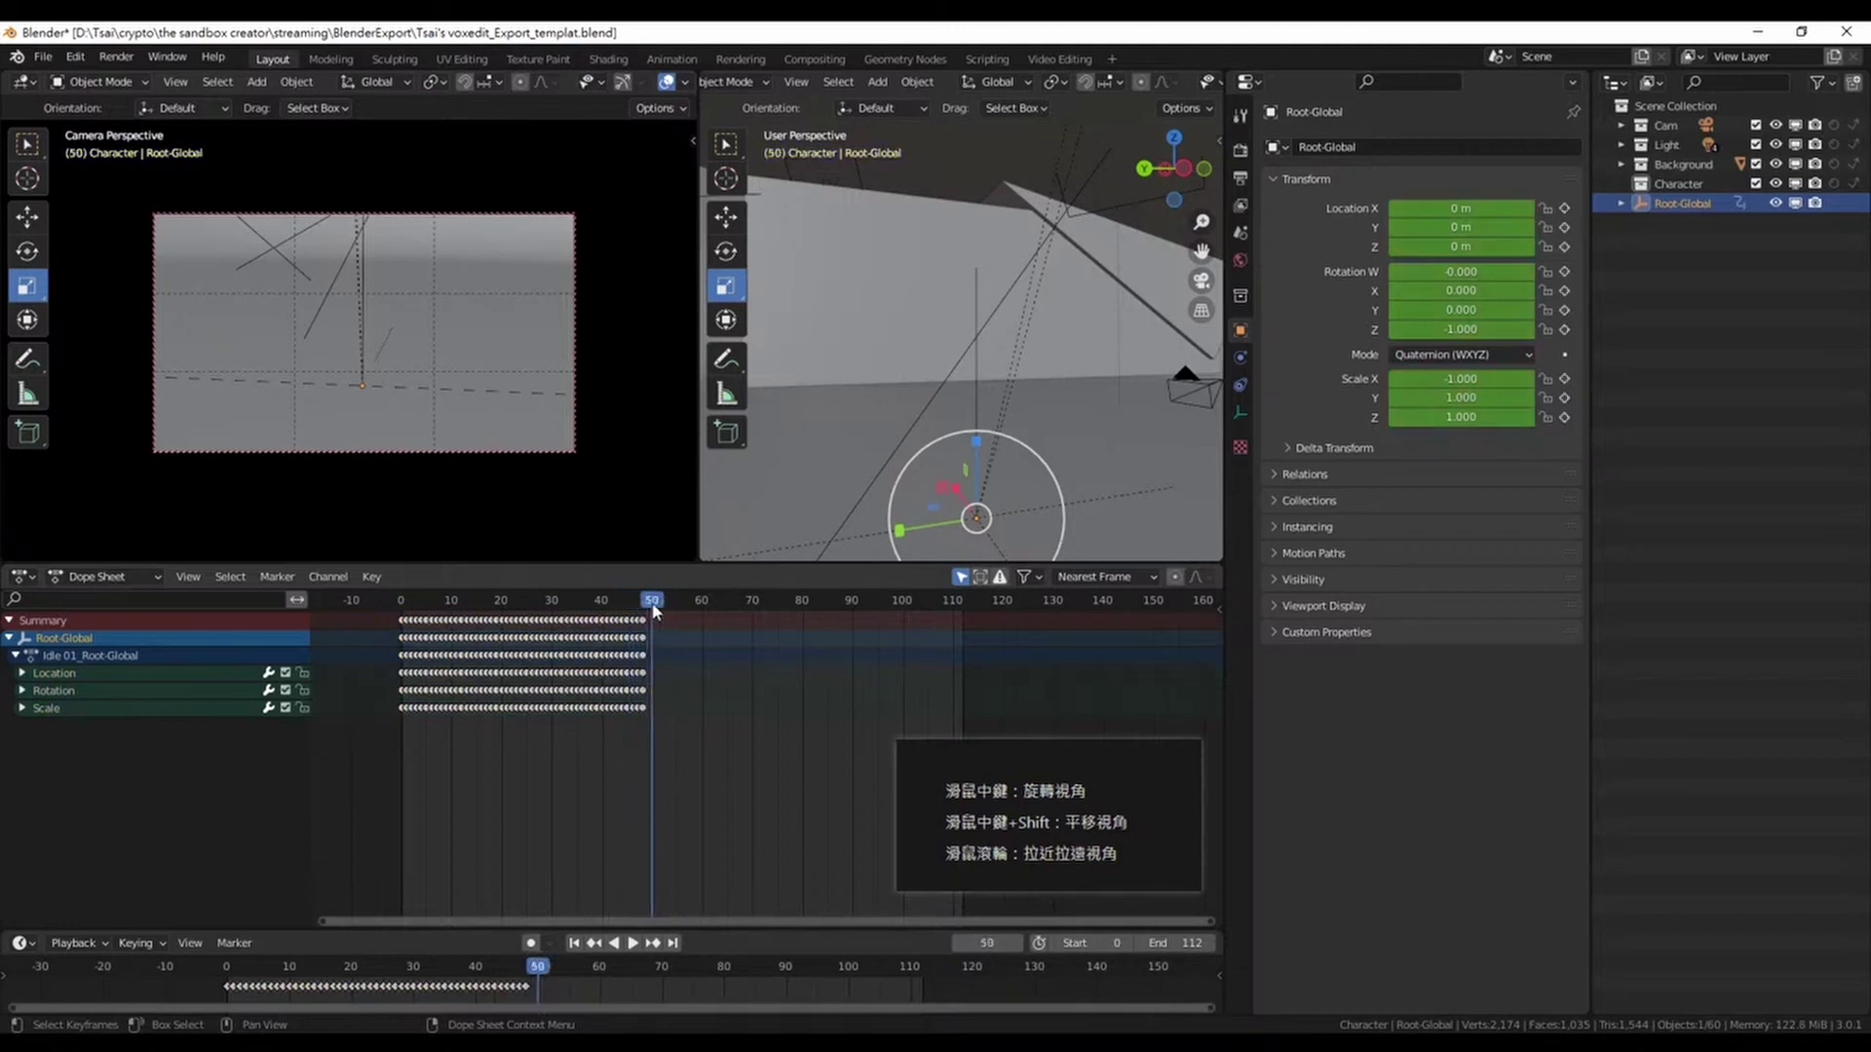
key("Right")
key("Right")
key("Right")
key("Right")
key("Right")
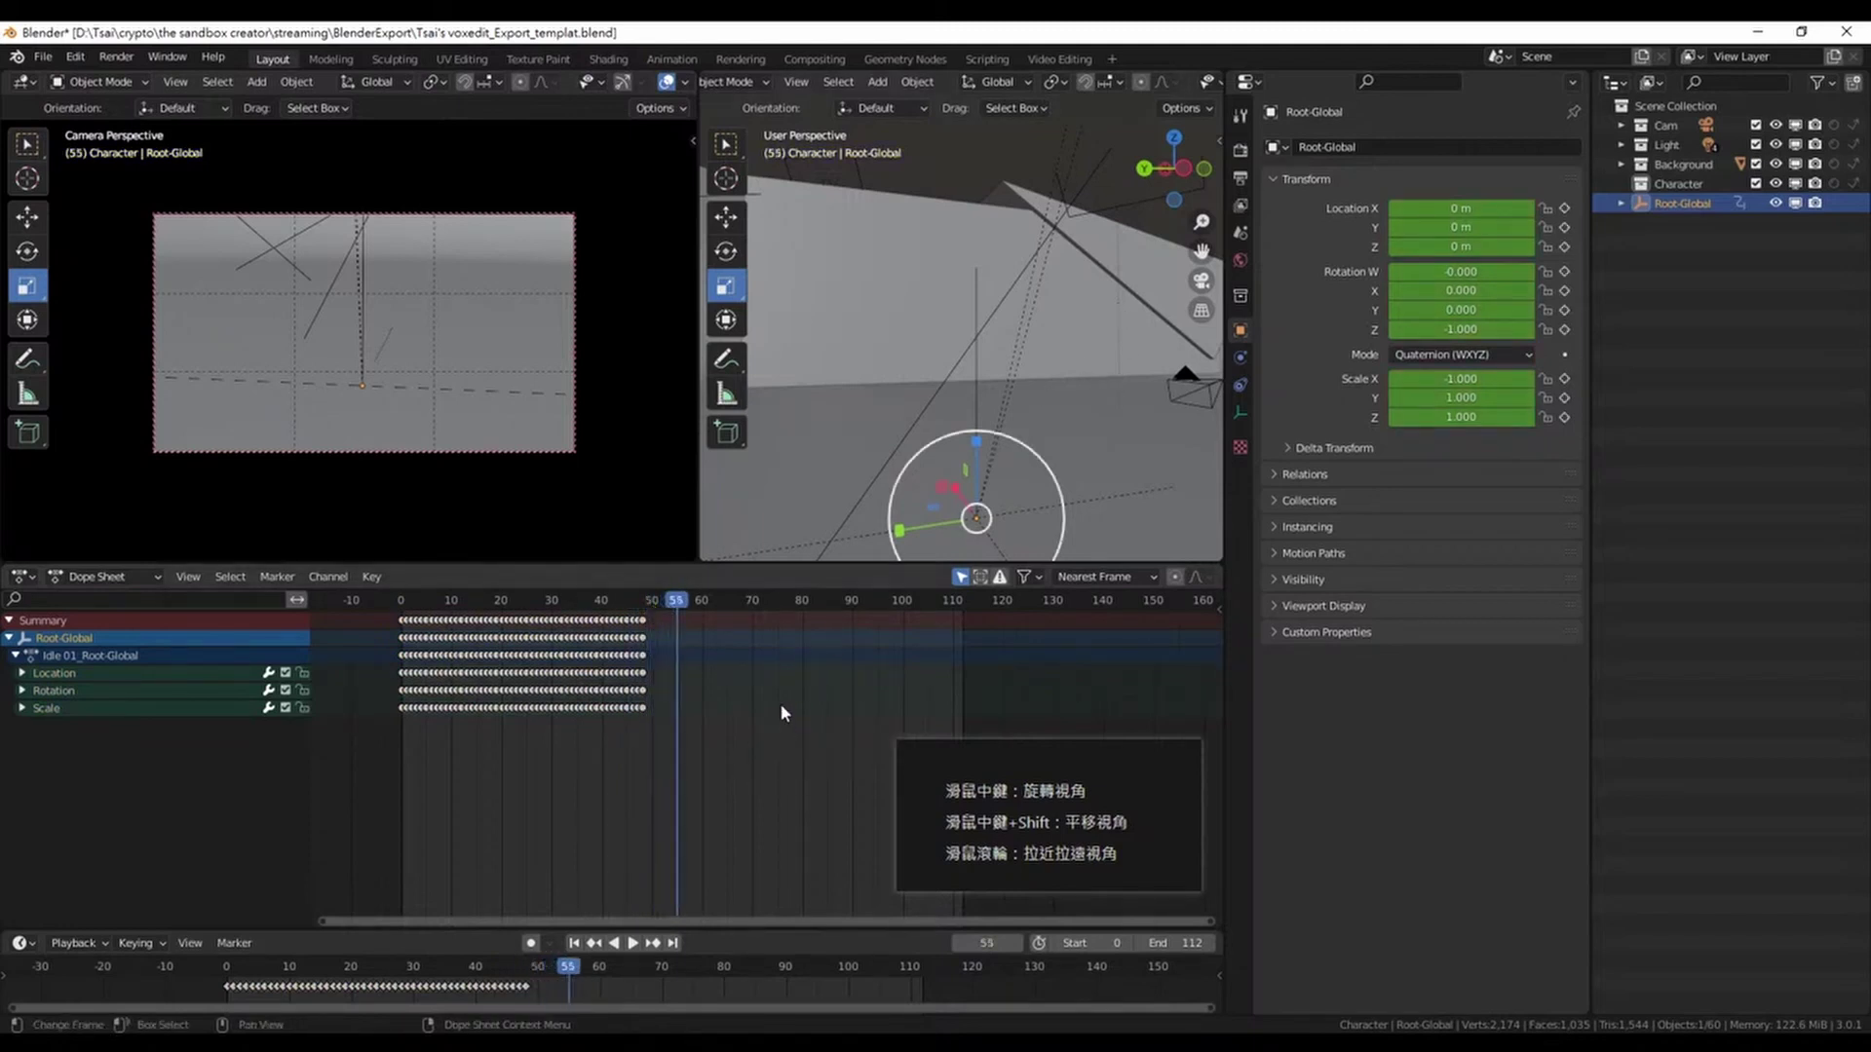
Scale the Root-Global rig uniformly by 0.03 with S 0.03
type("s0")
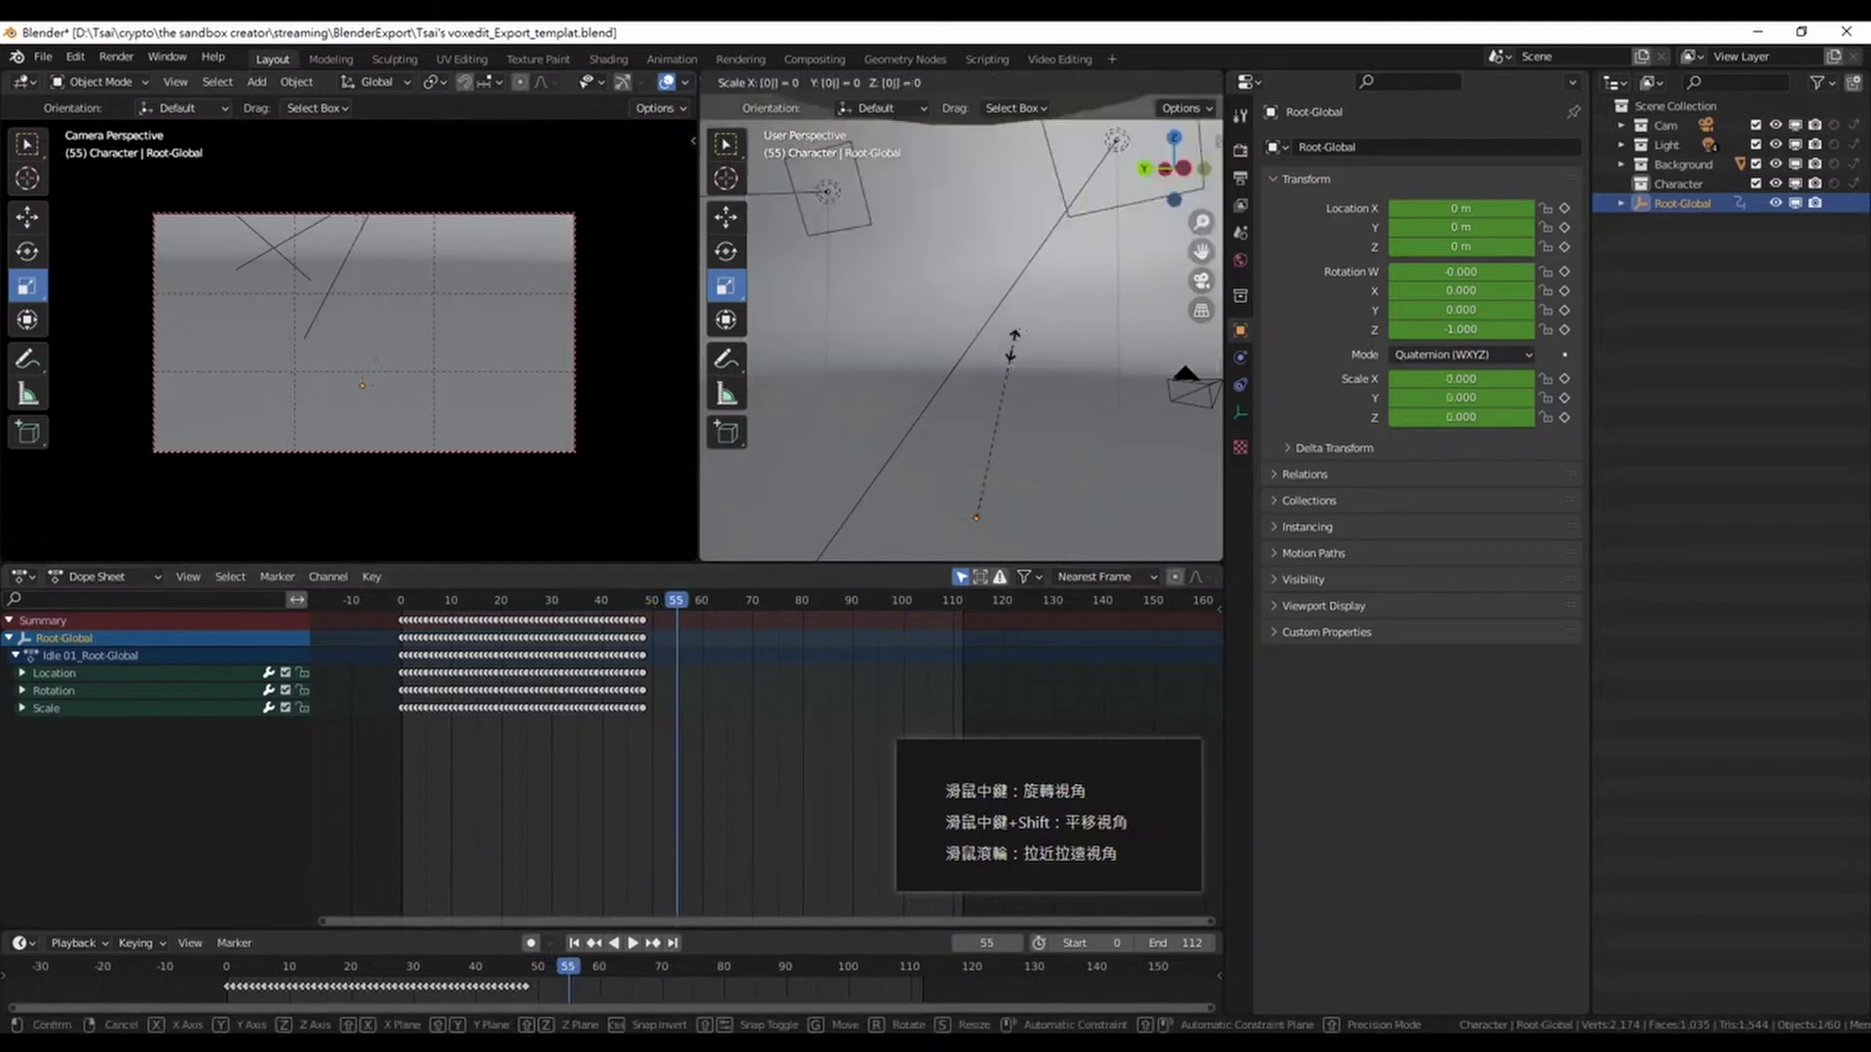
type(".03")
key("Return")
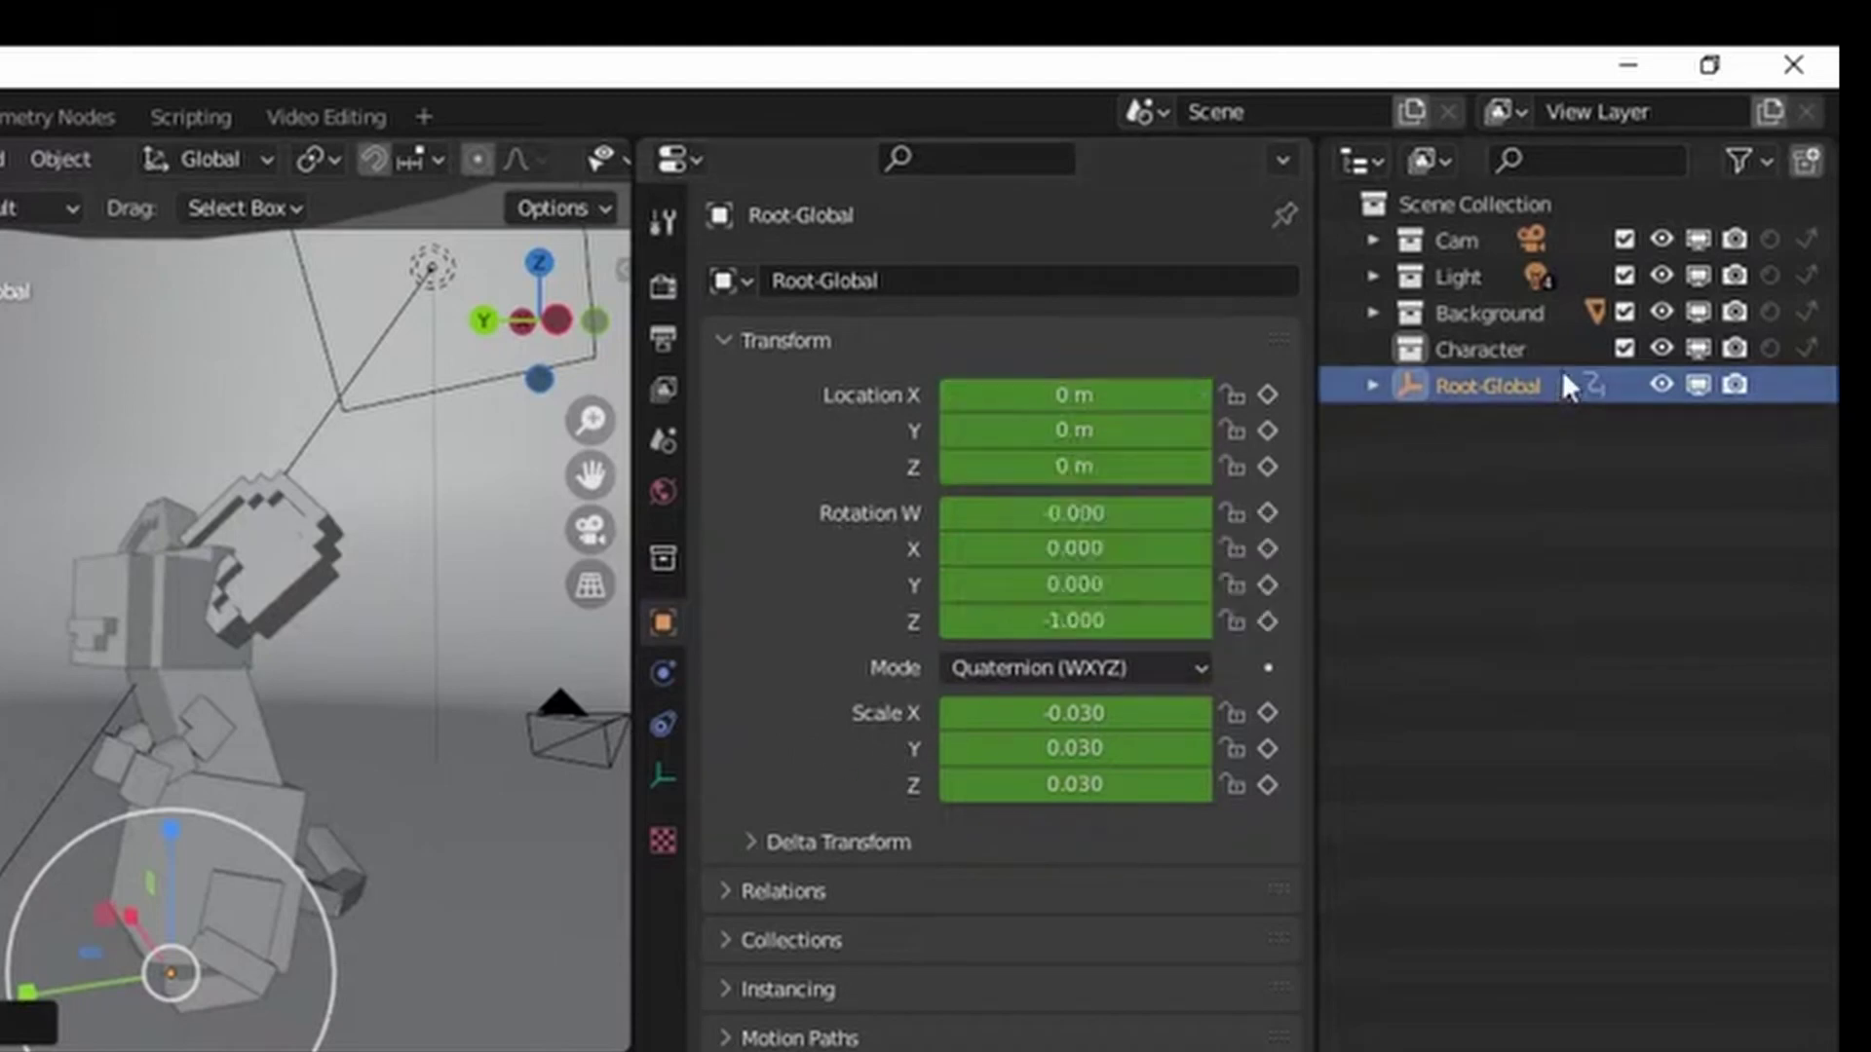
Clear Root-Global's location, rotation and scale keyframes in Object properties
right_click(1089, 431)
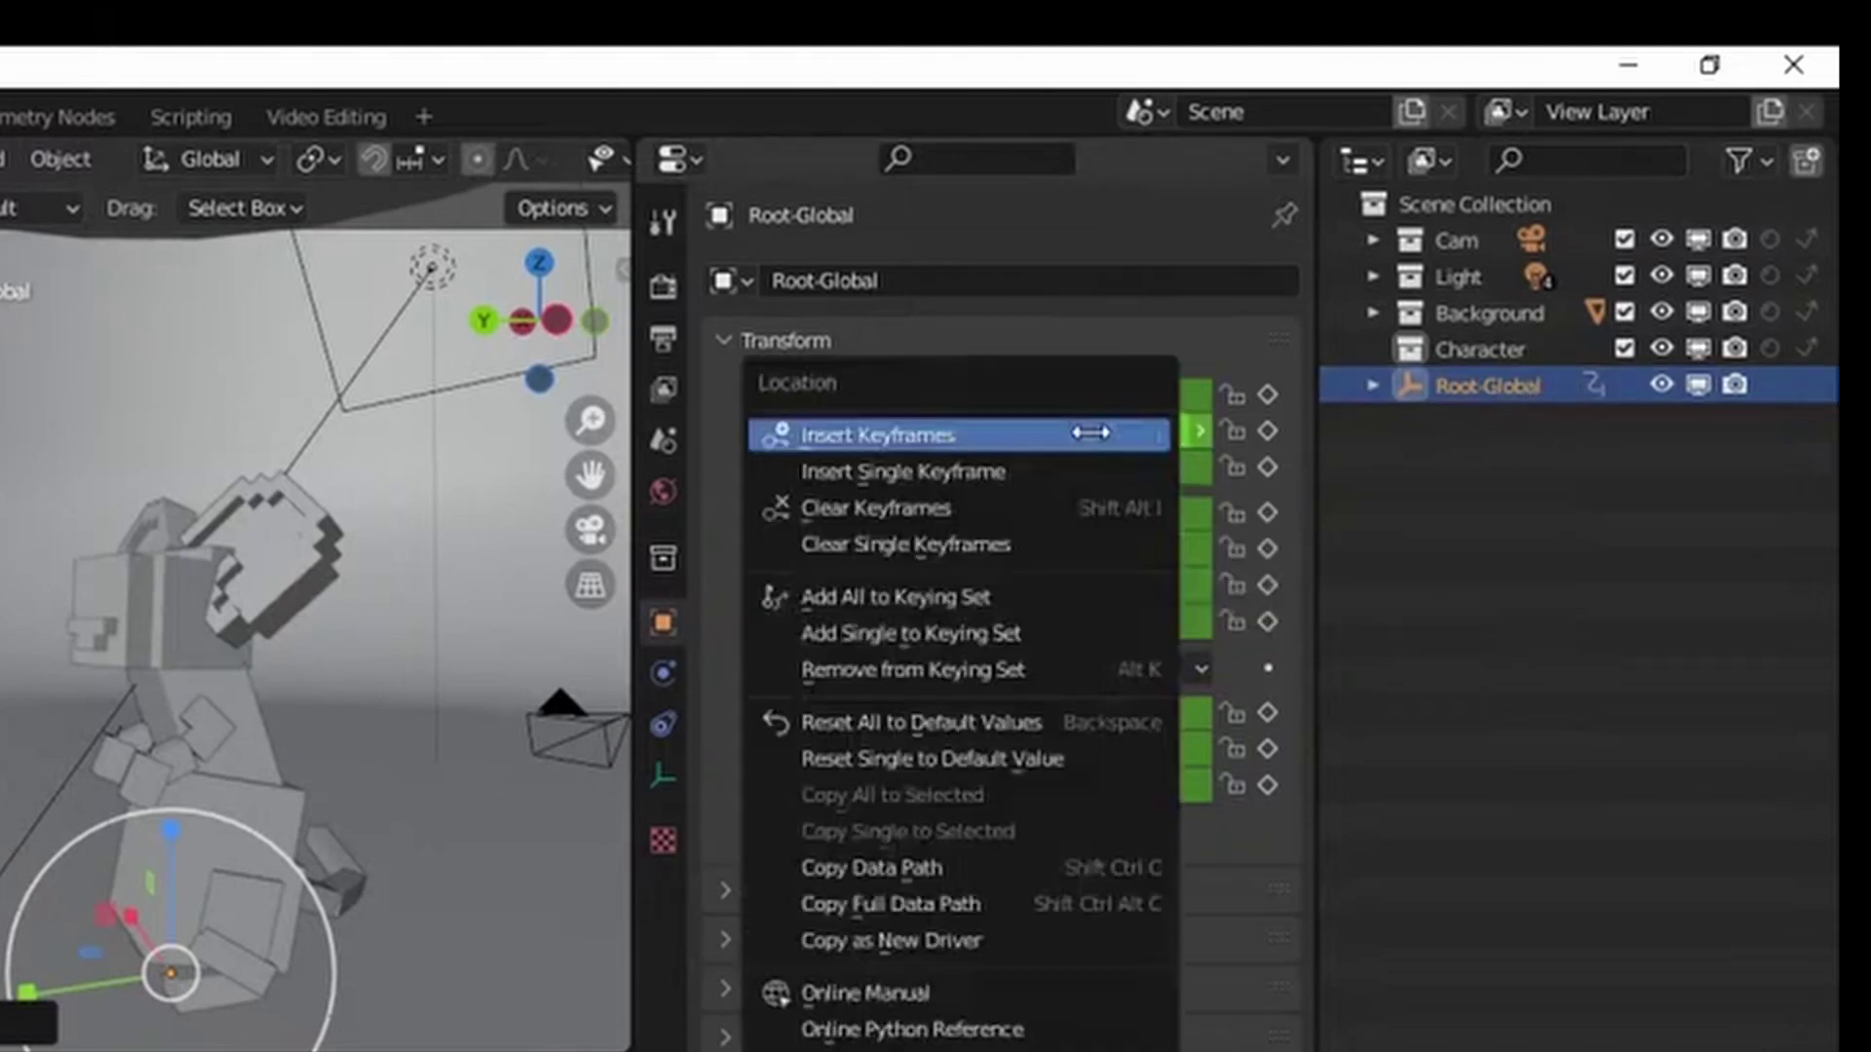
left_click(1065, 506)
right_click(1077, 516)
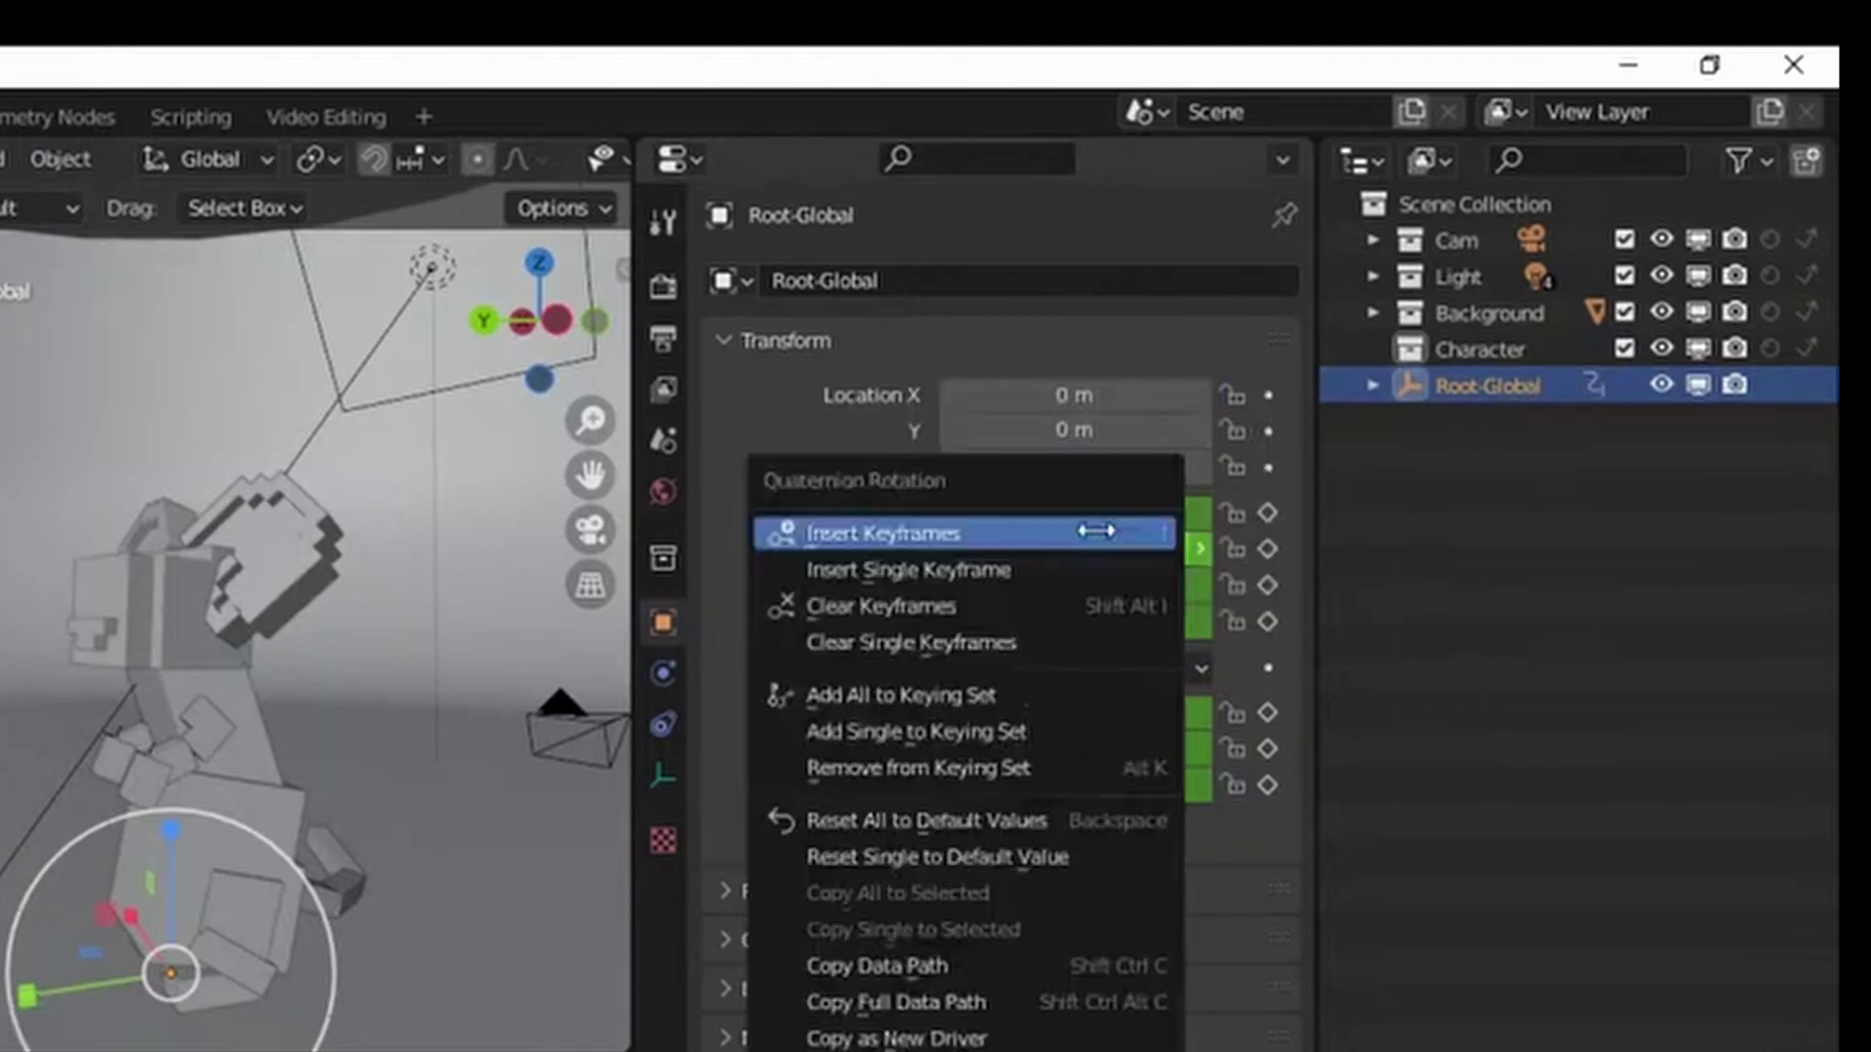
left_click(1073, 605)
right_click(1092, 714)
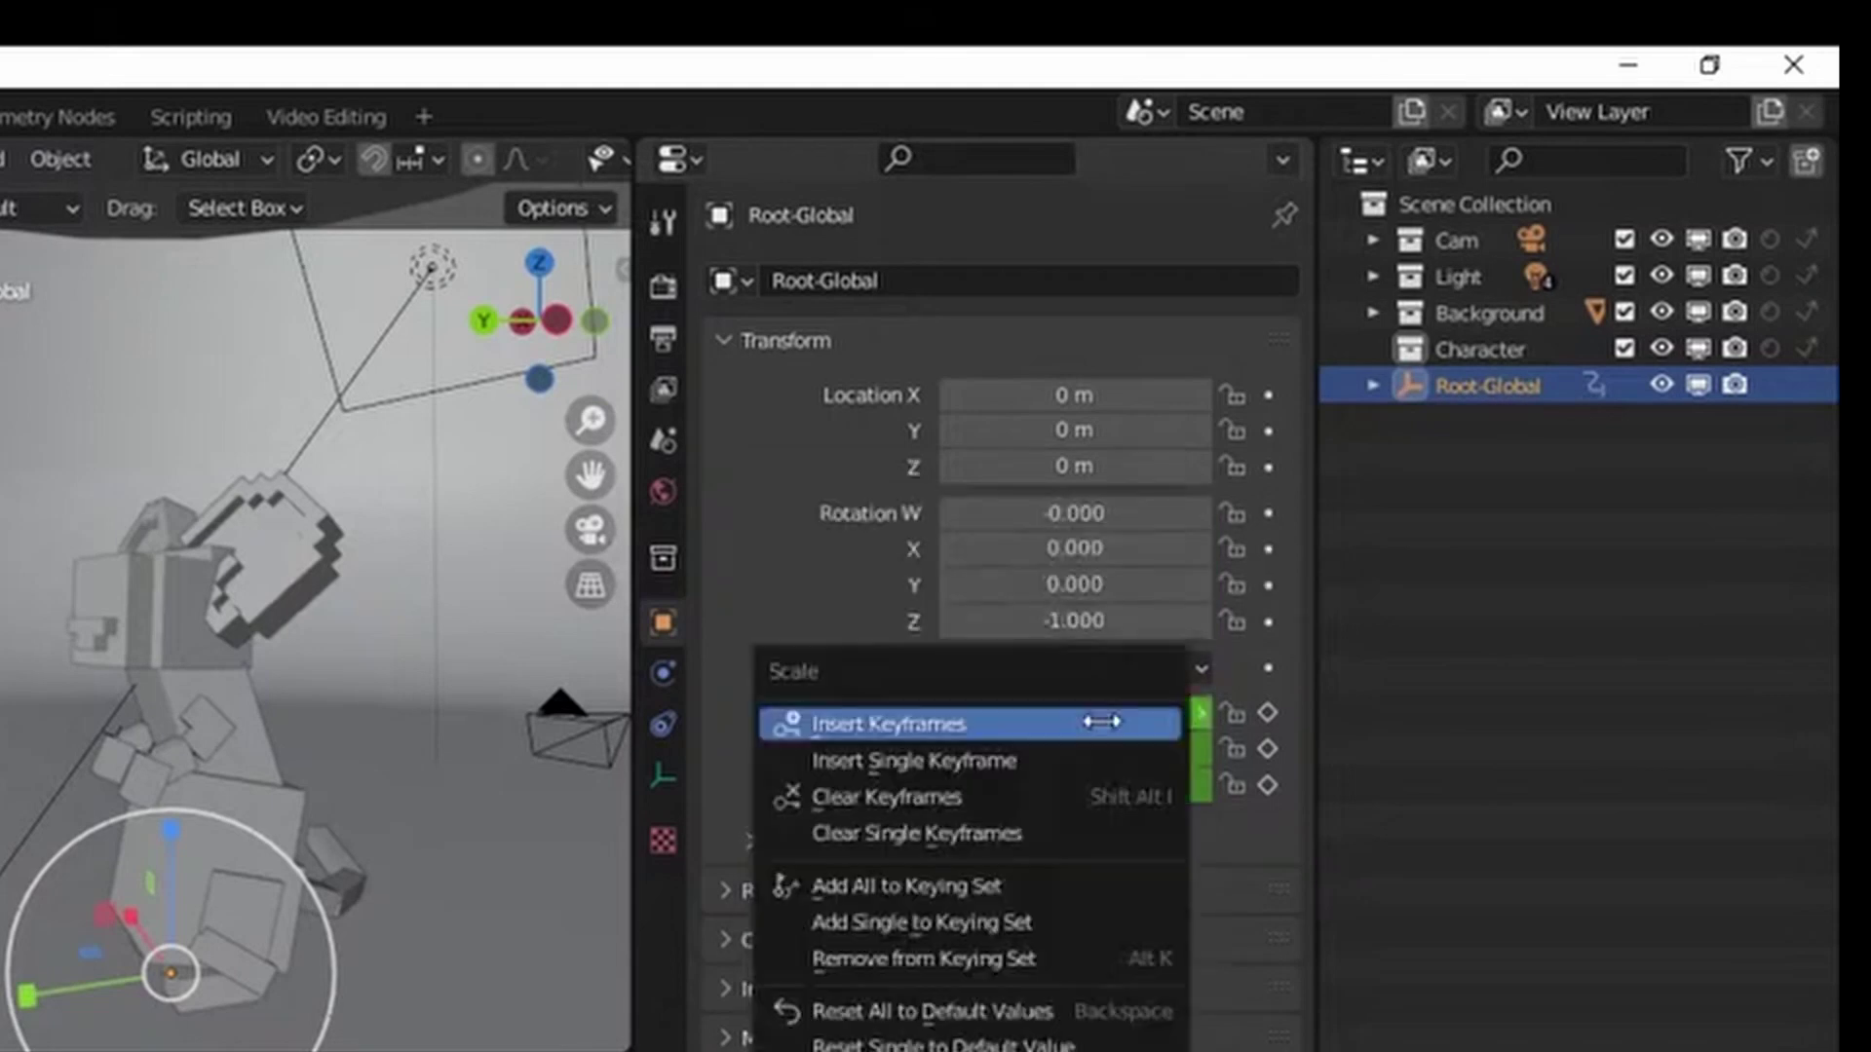
left_click(1088, 799)
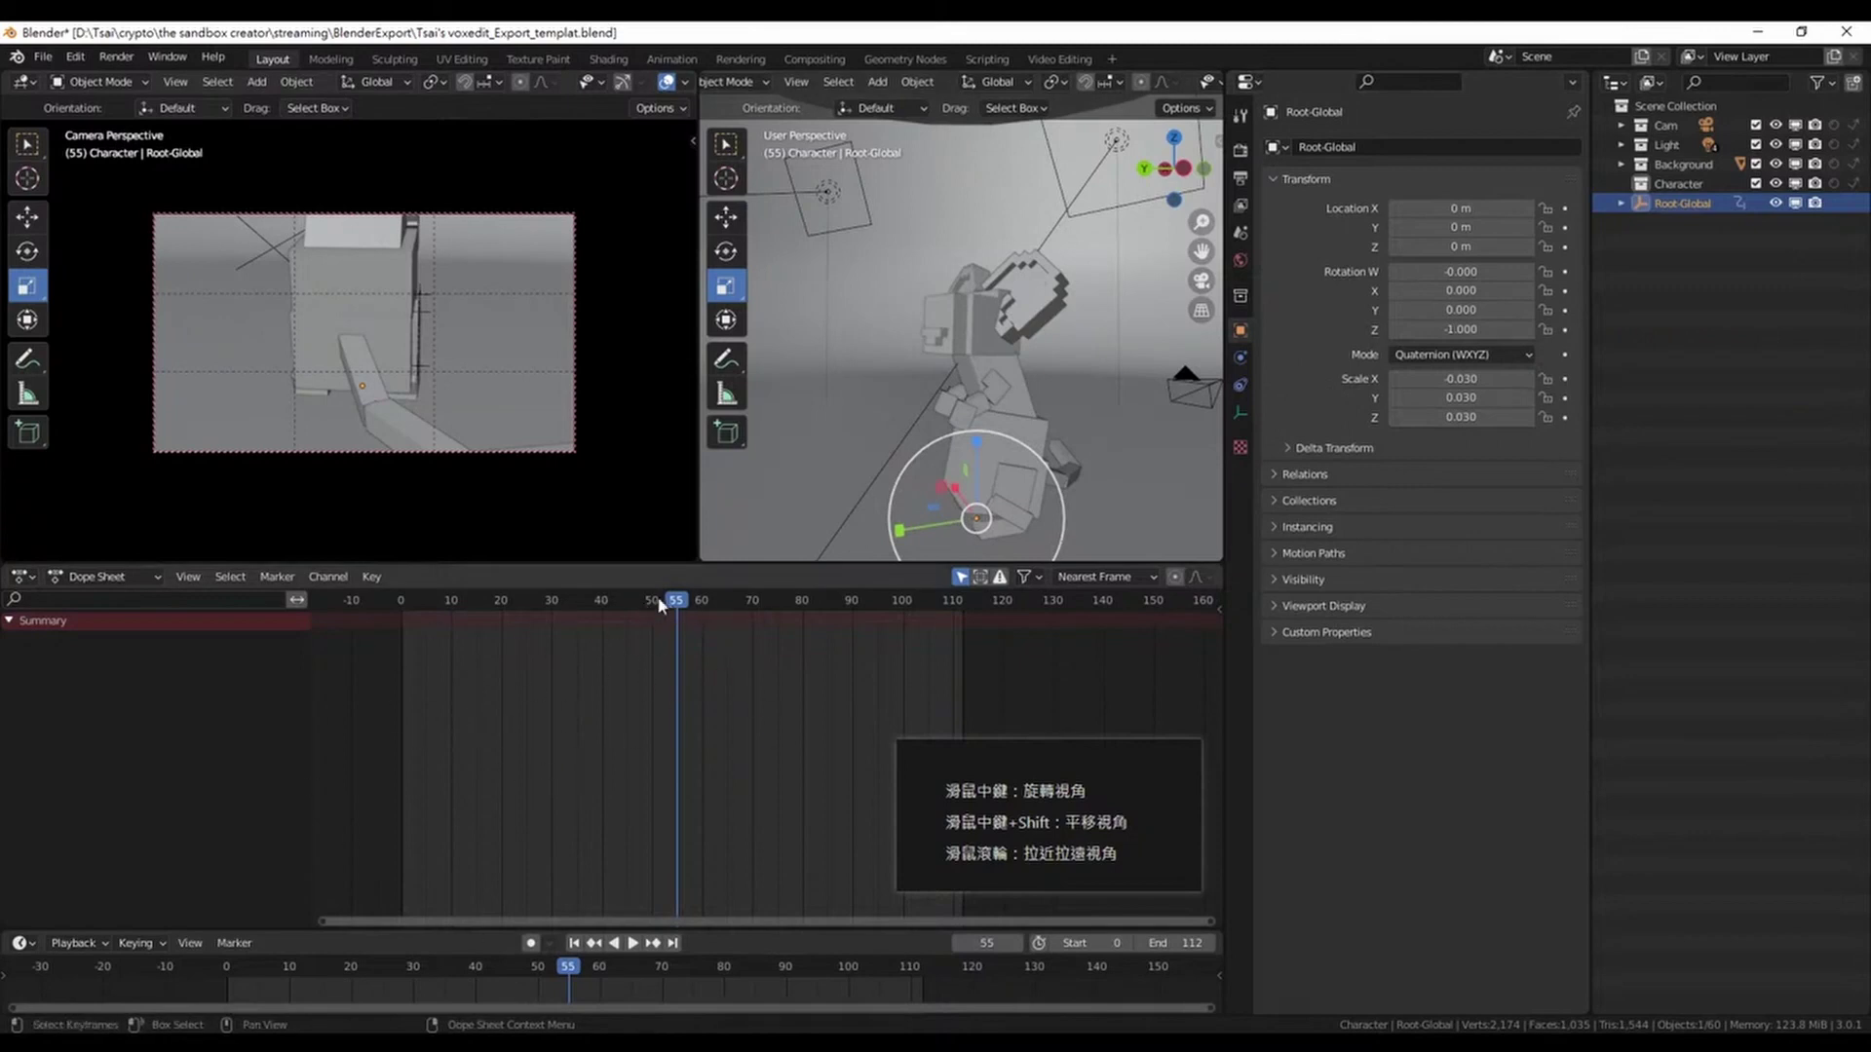
key("space")
left_click_drag(659, 604, 409, 628)
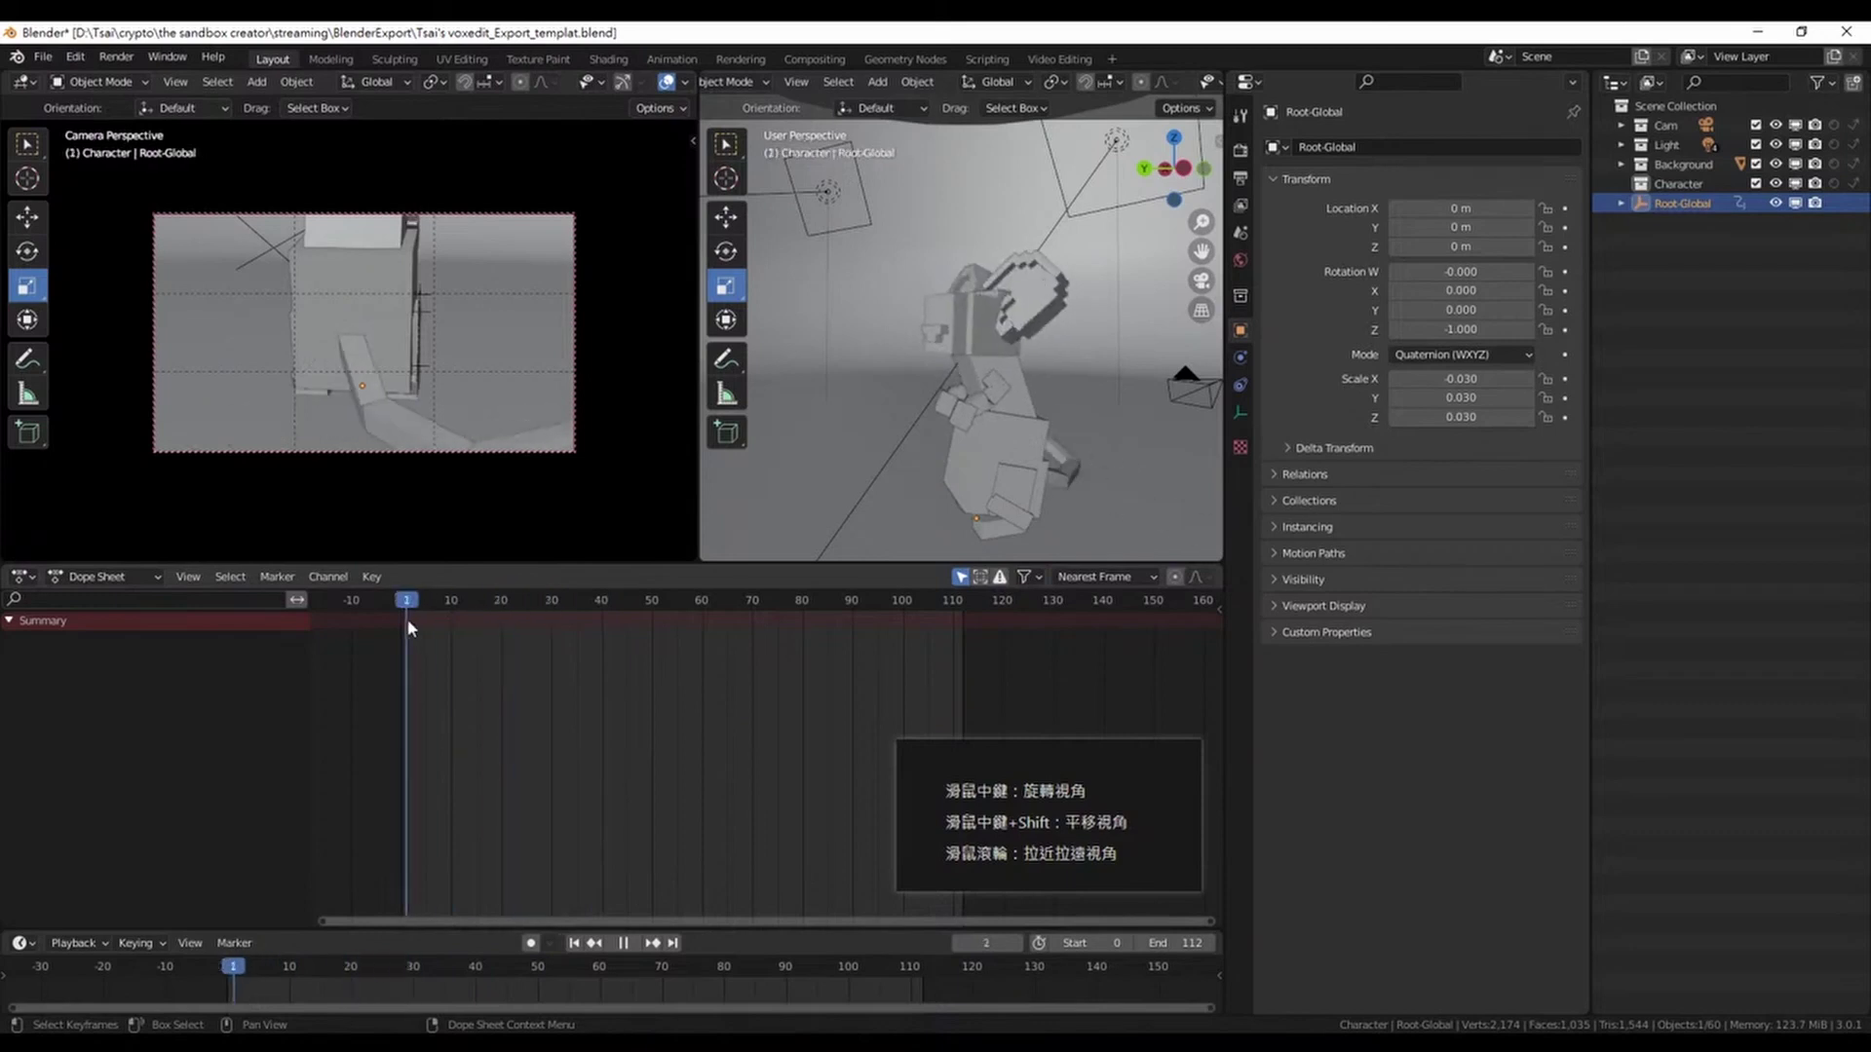
key("space")
left_click(633, 944)
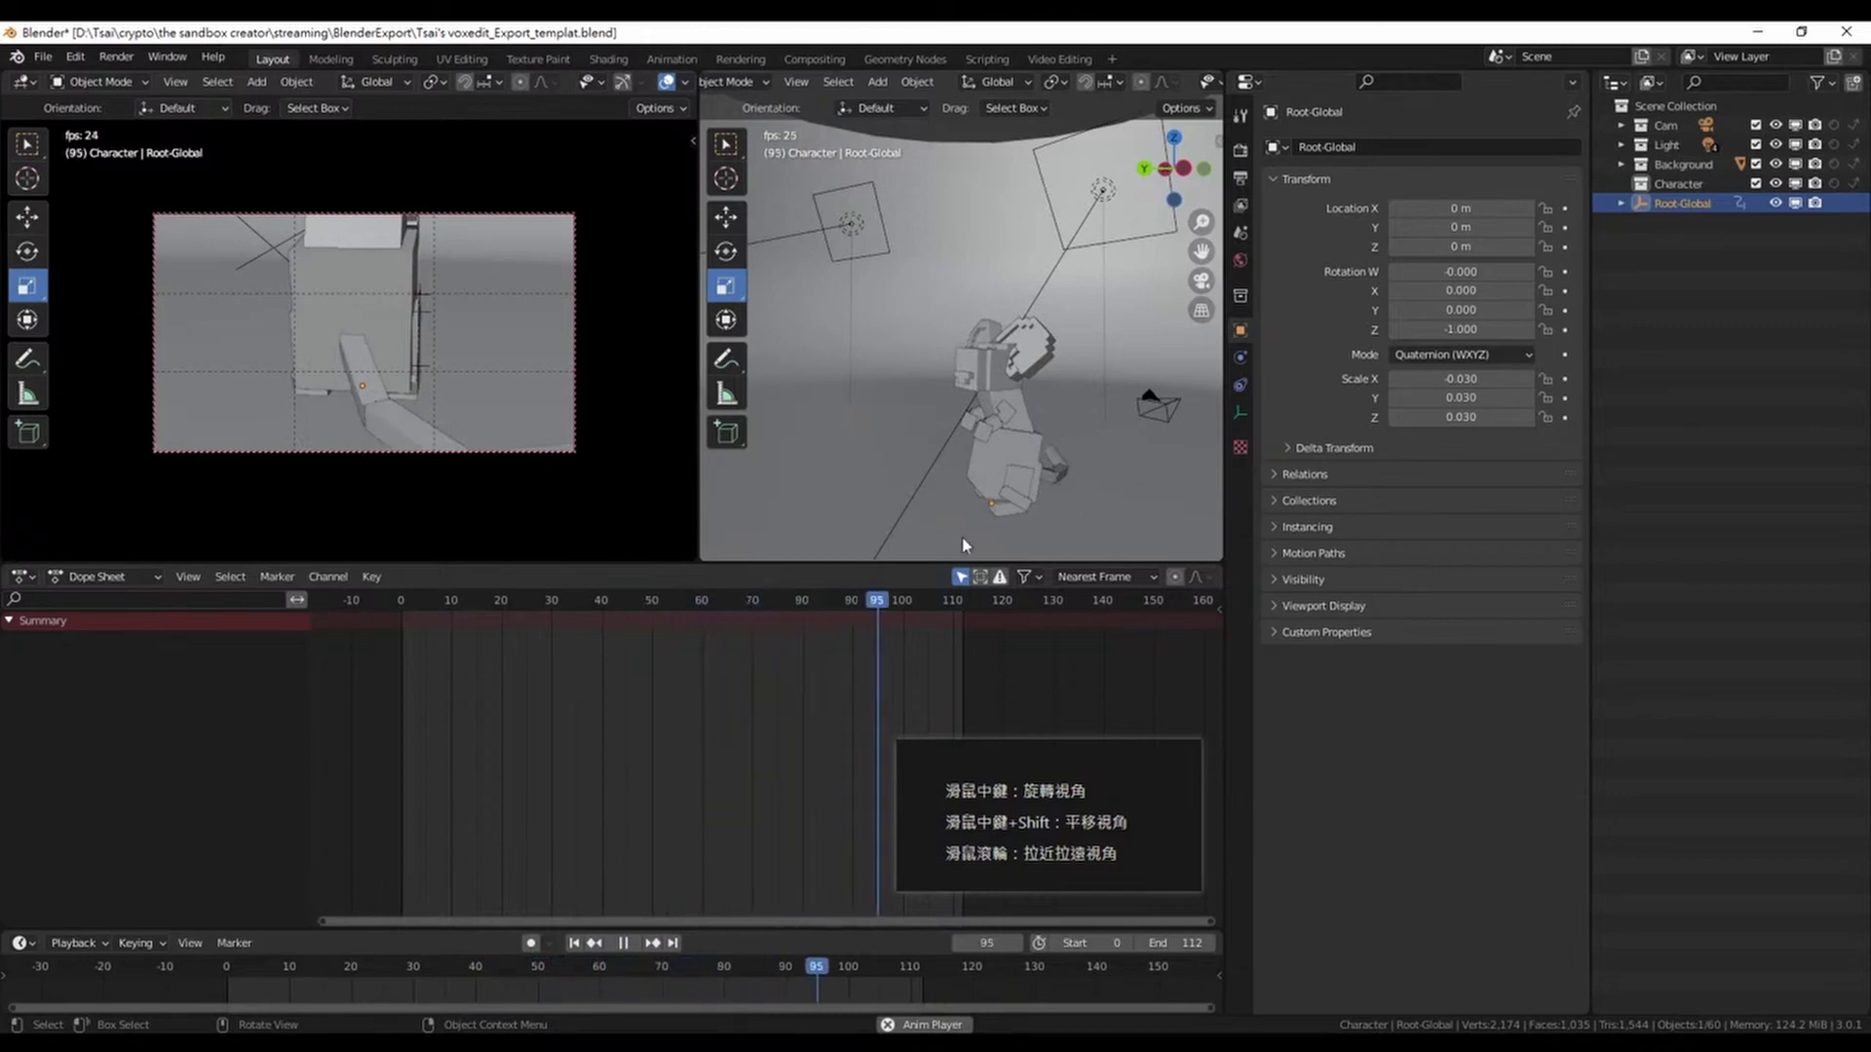
key("space")
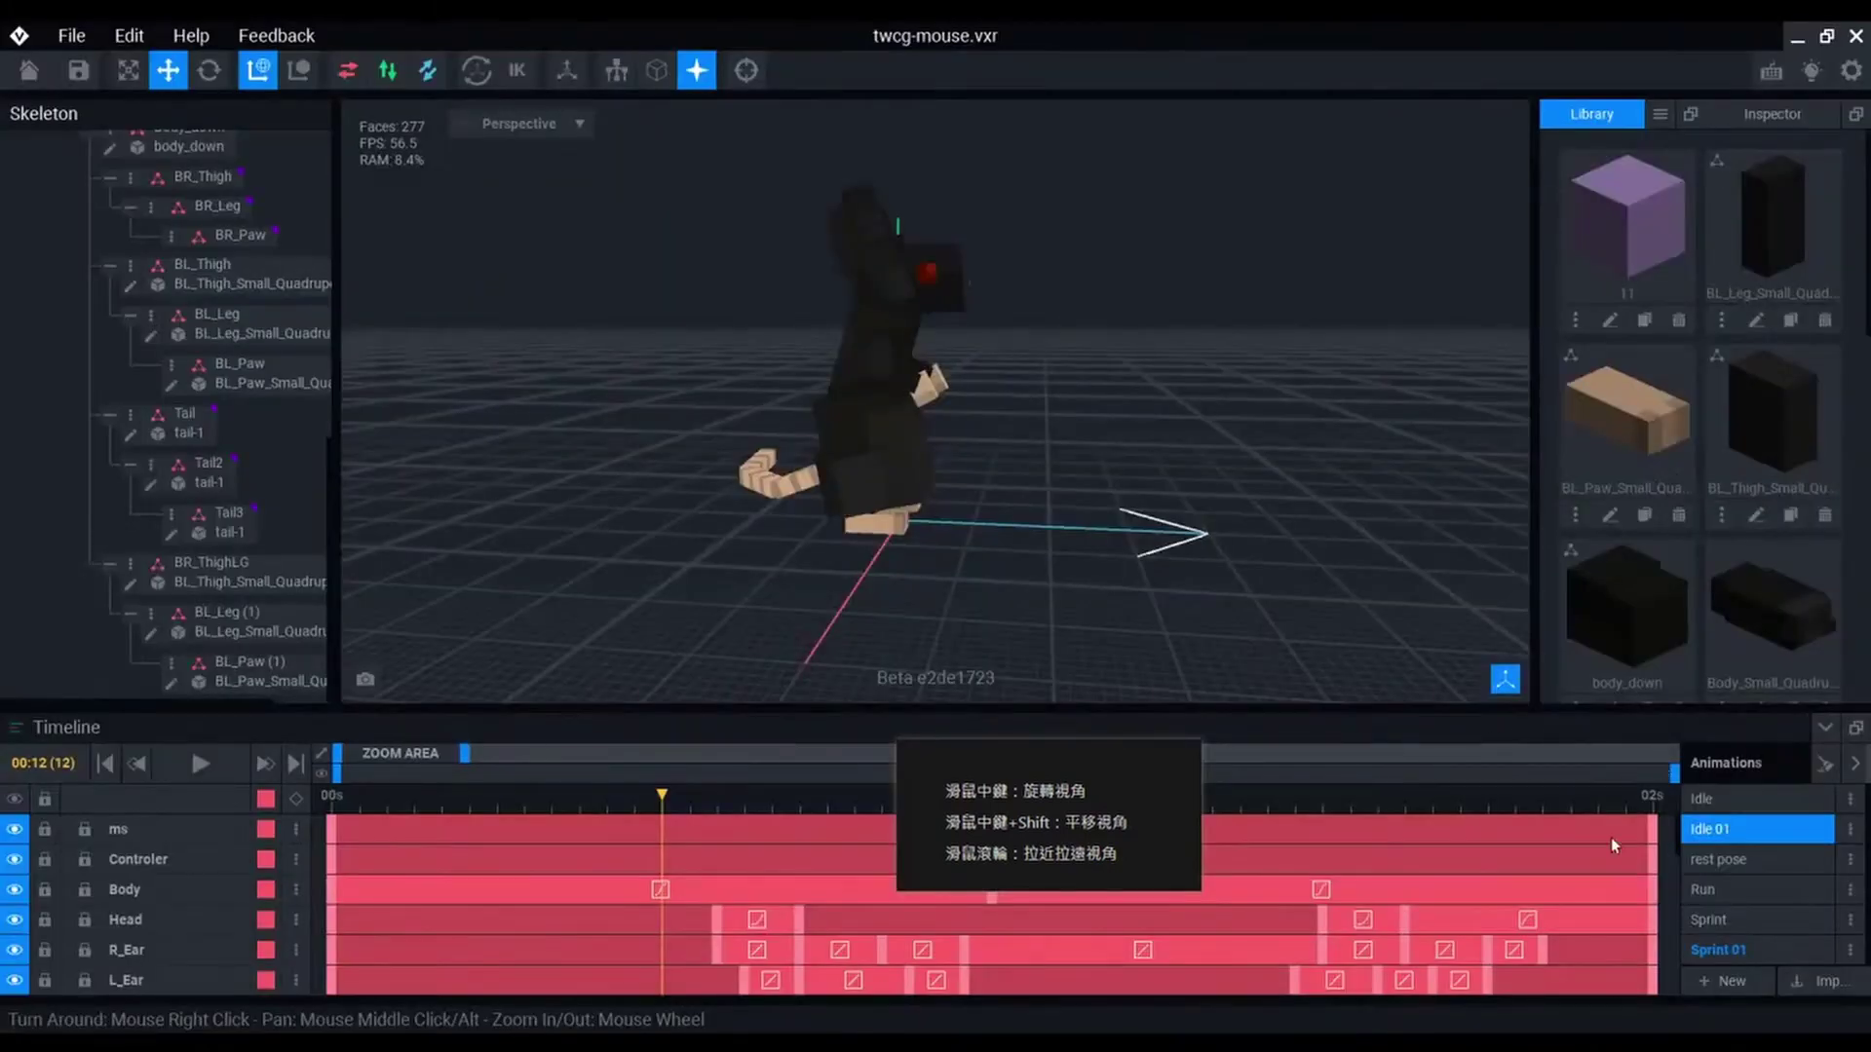
left_click(1654, 807)
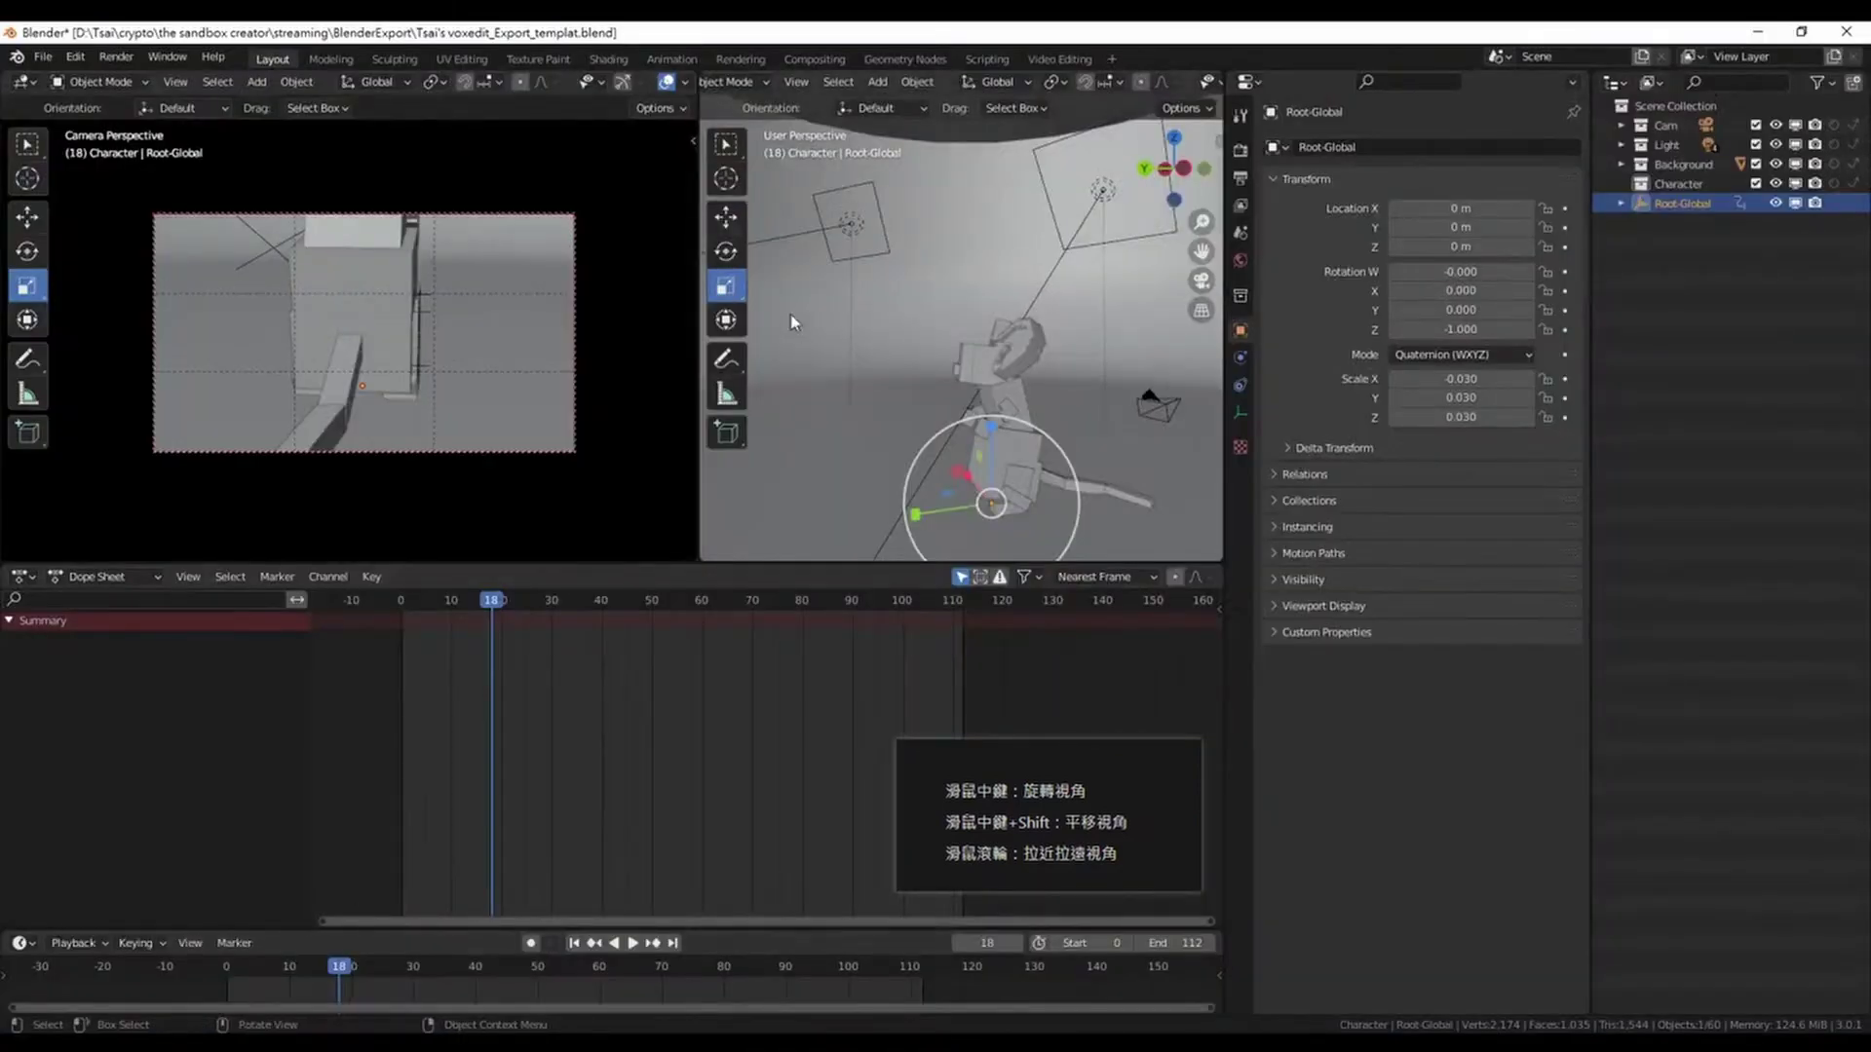
Select and expand Root-Global's full hierarchy, zooming the Dope Sheet onto its keyframes
right_click(1685, 211)
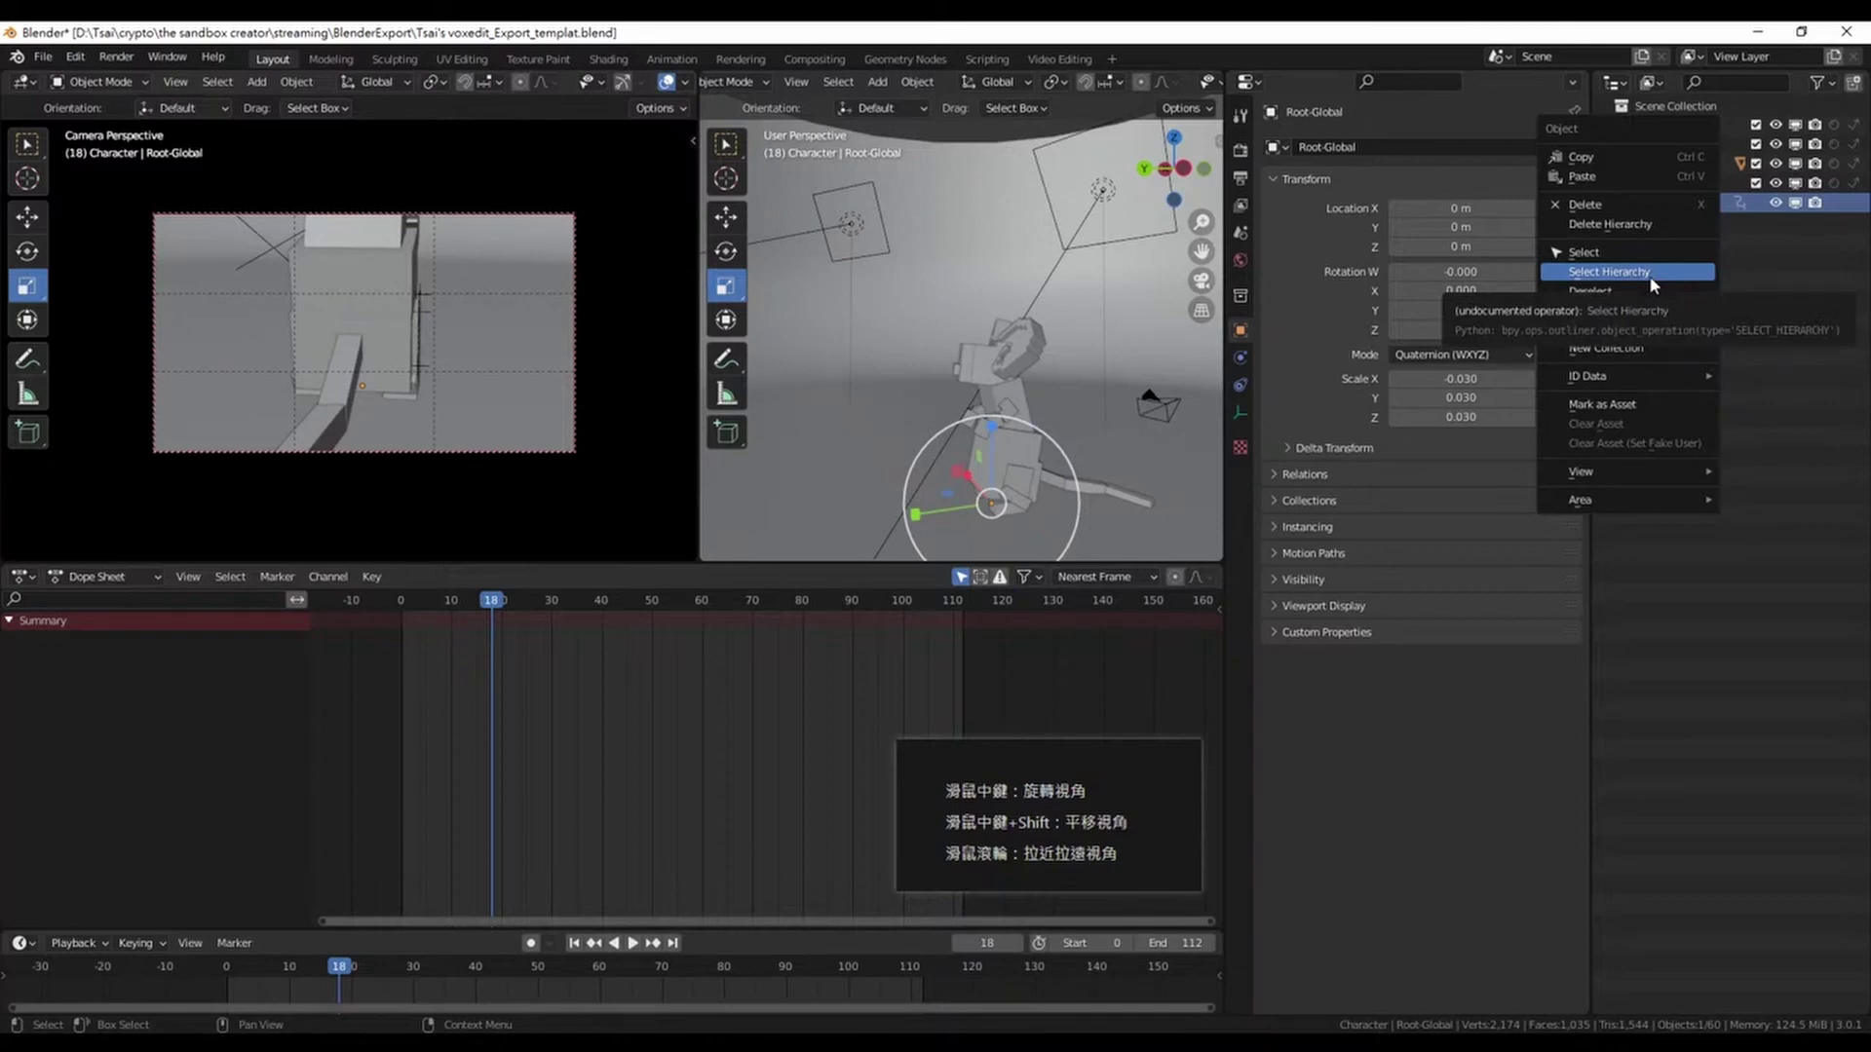
left_click(1654, 273)
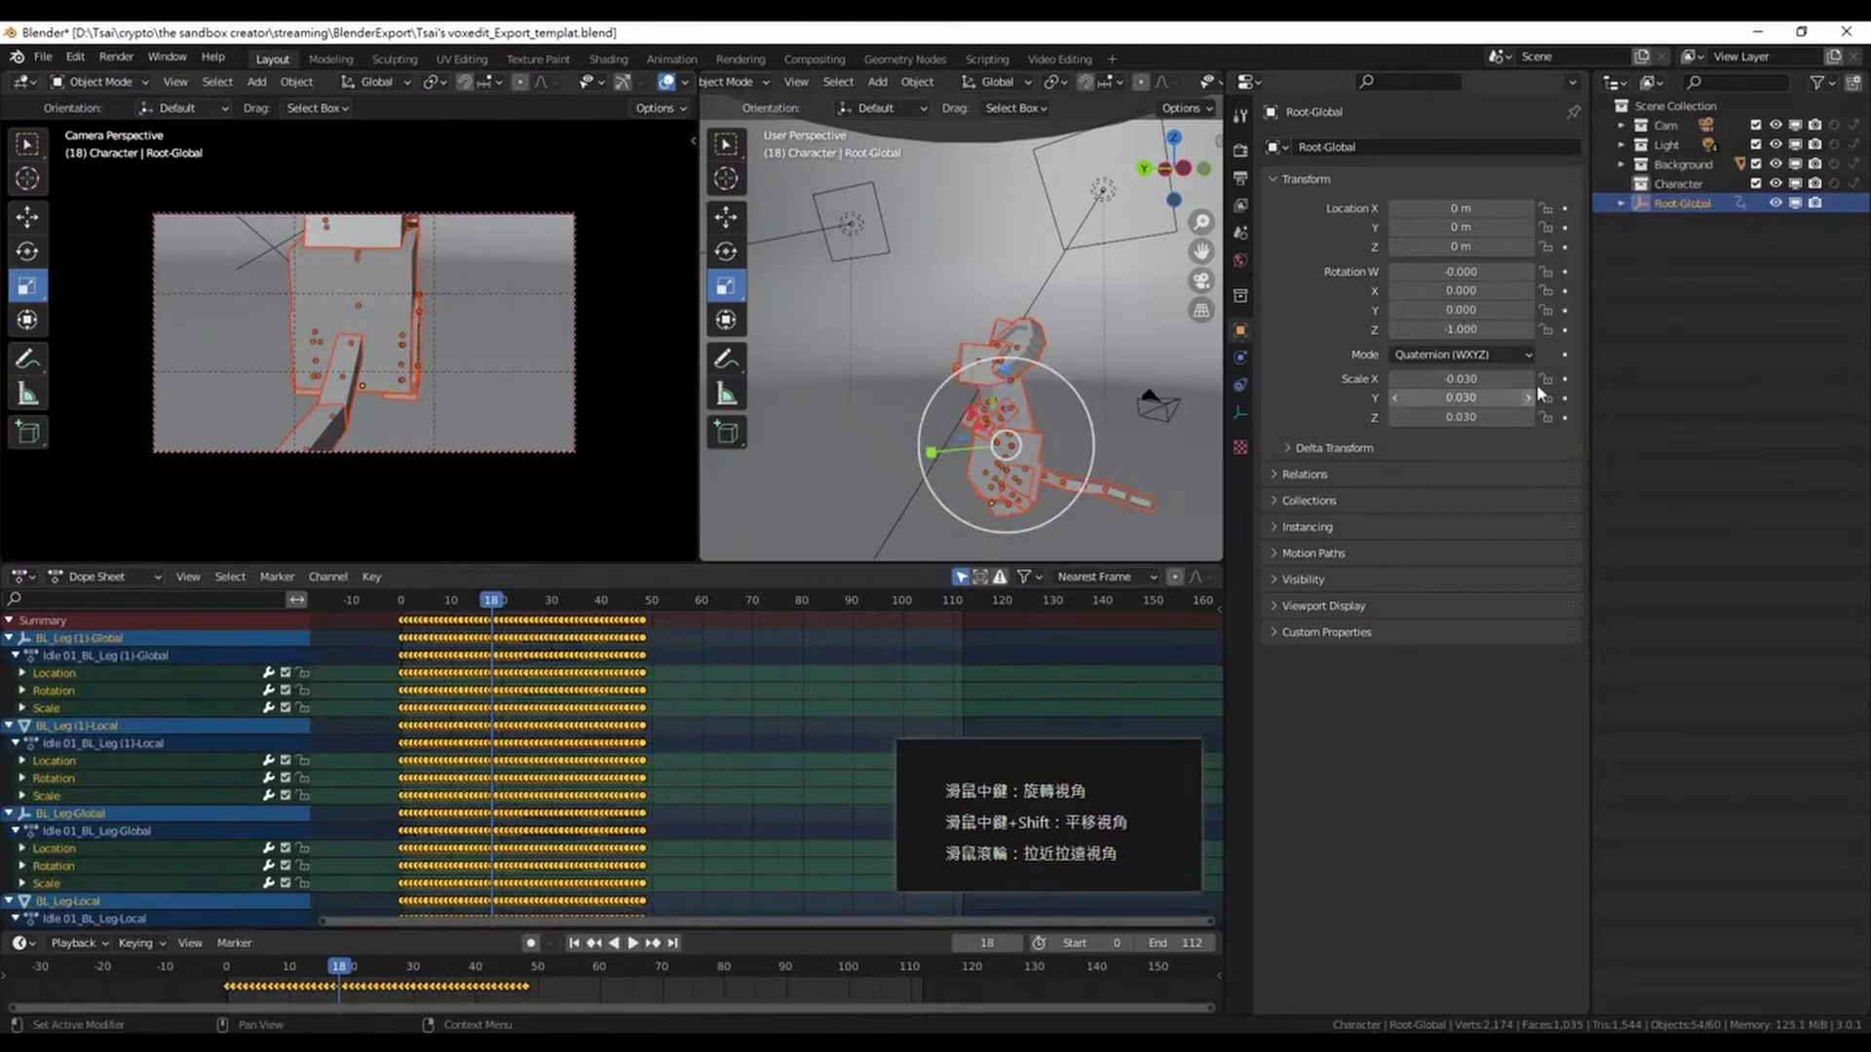
left_click(1621, 203, "shift")
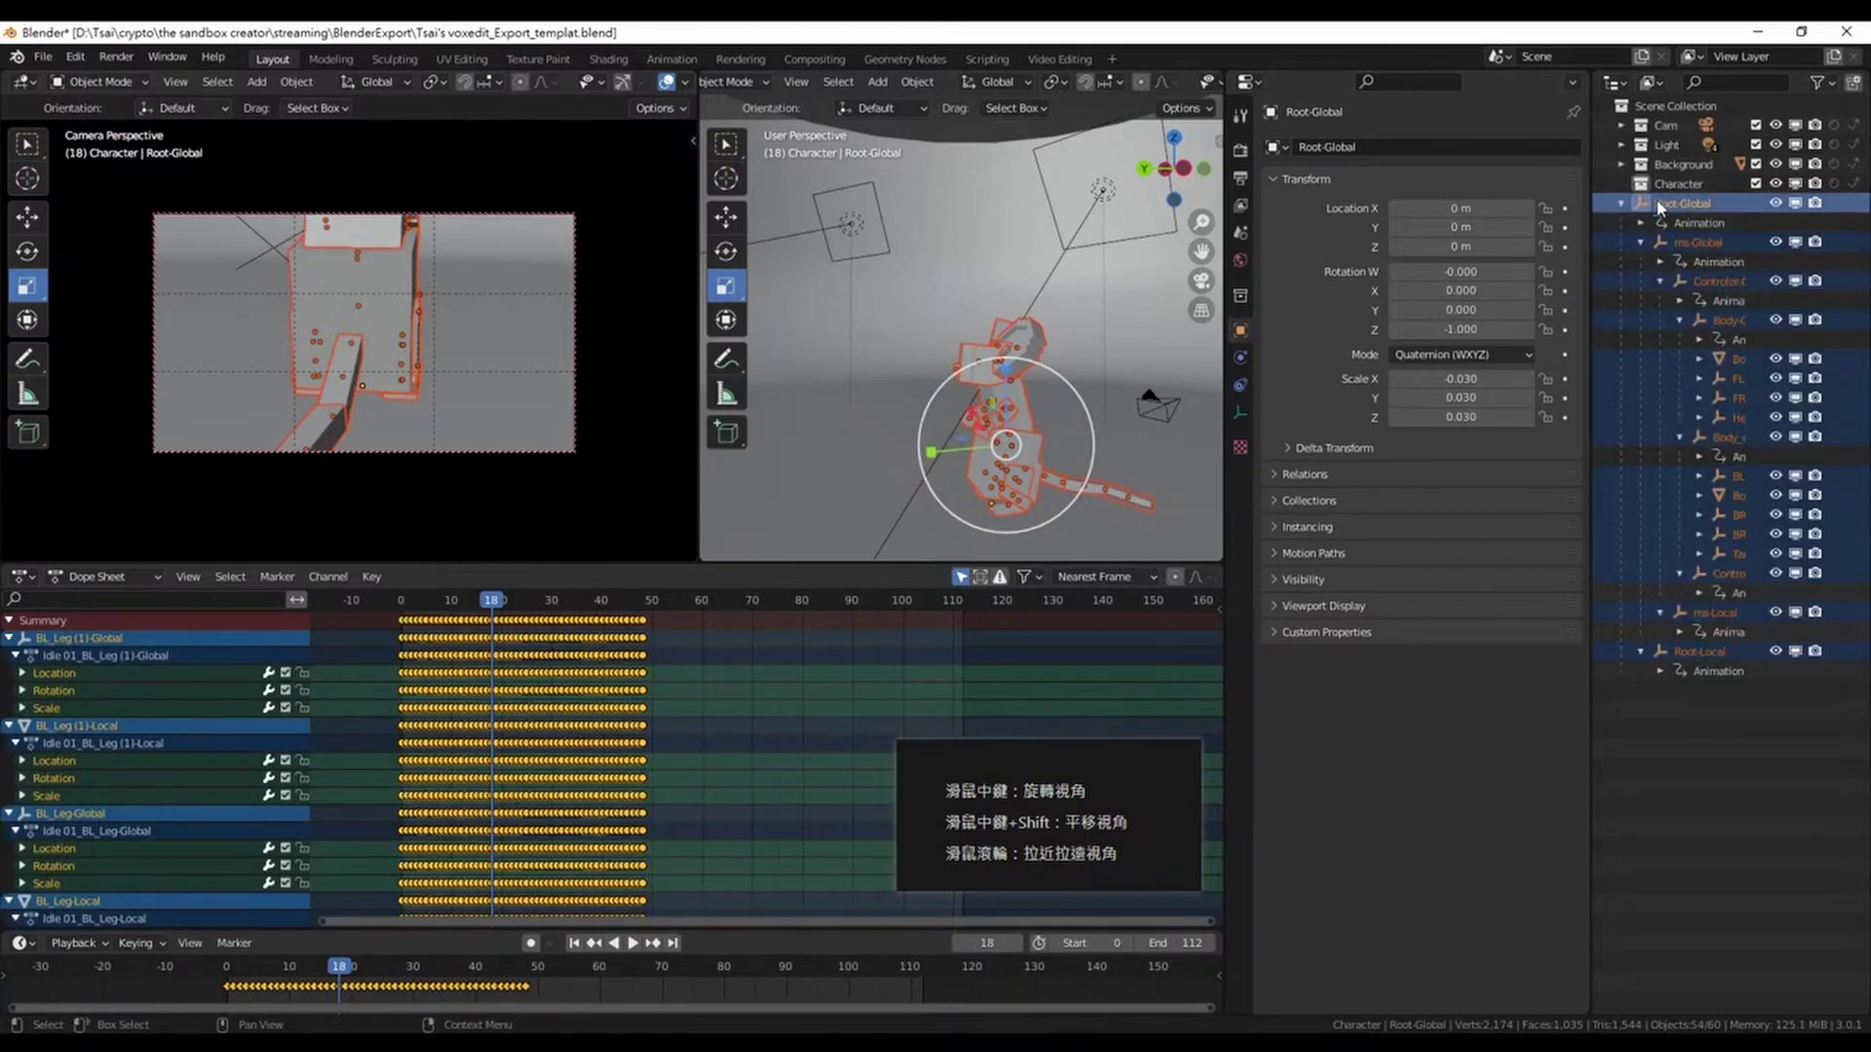
scroll(604, 653, "up", 2)
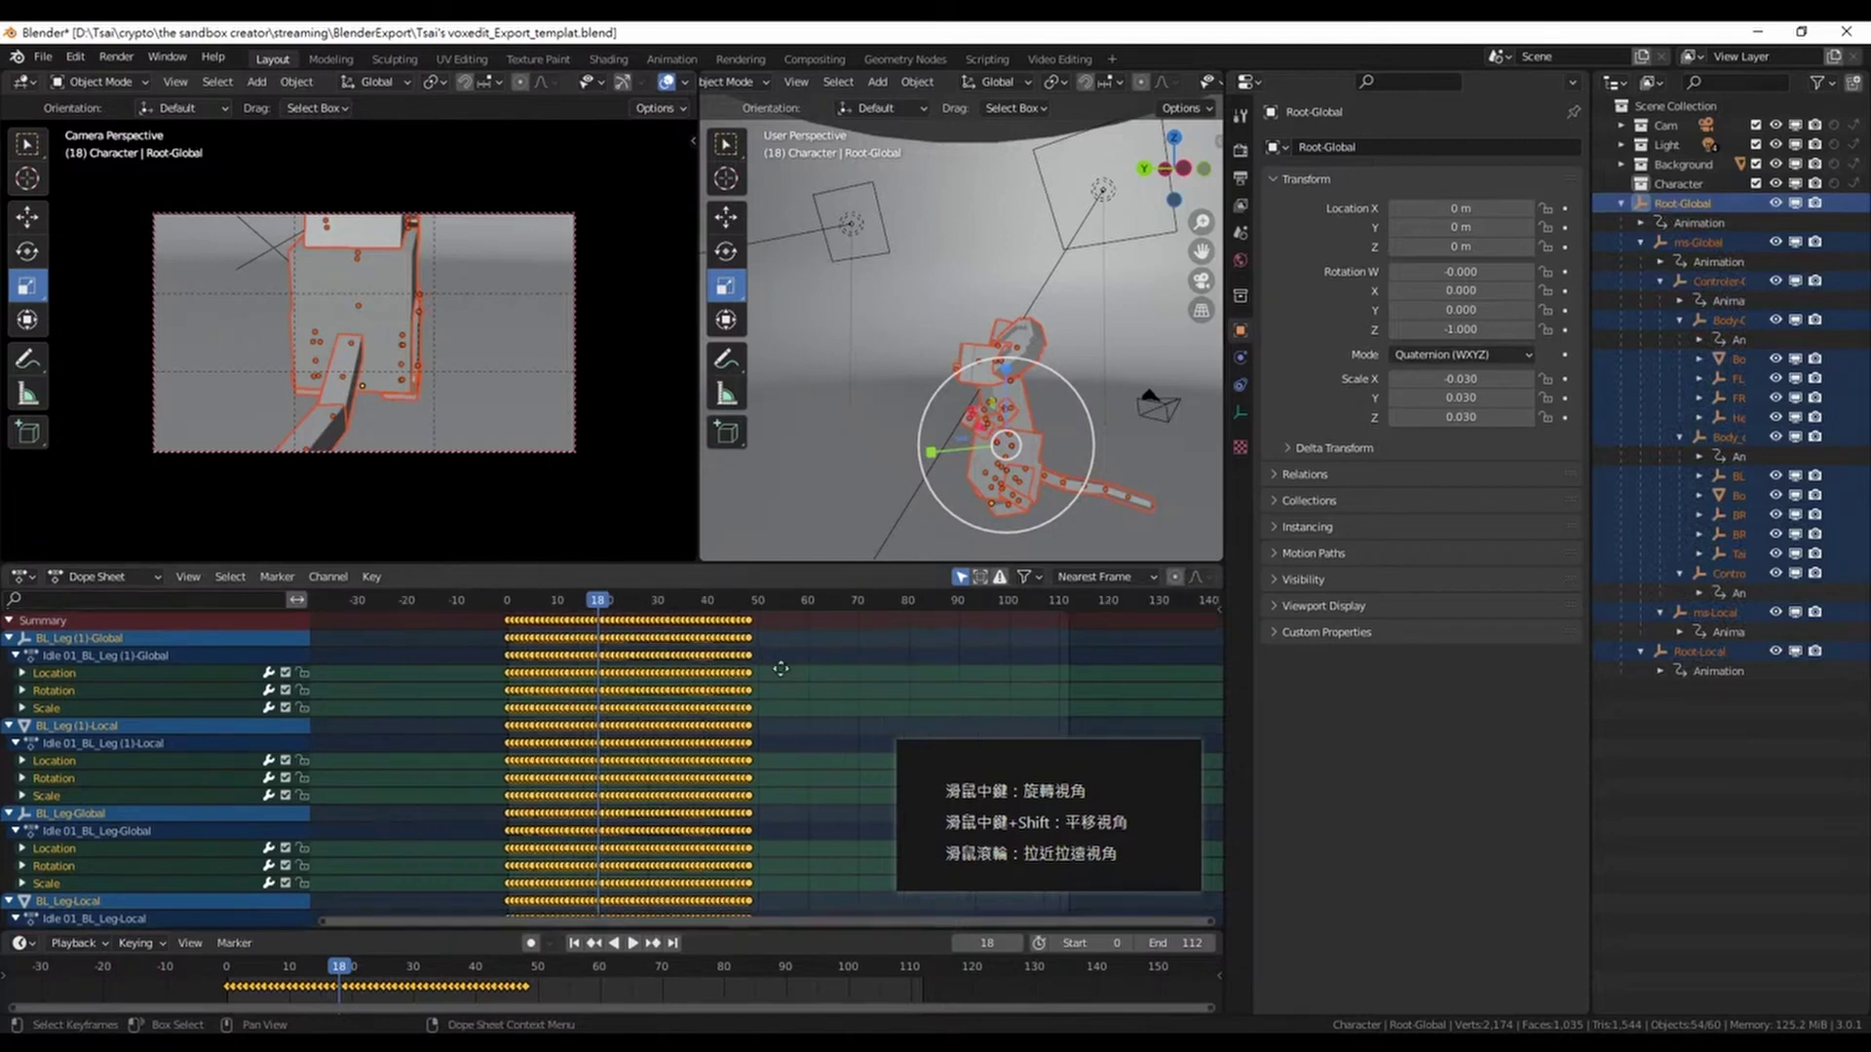
scroll(560, 634, "up", 2)
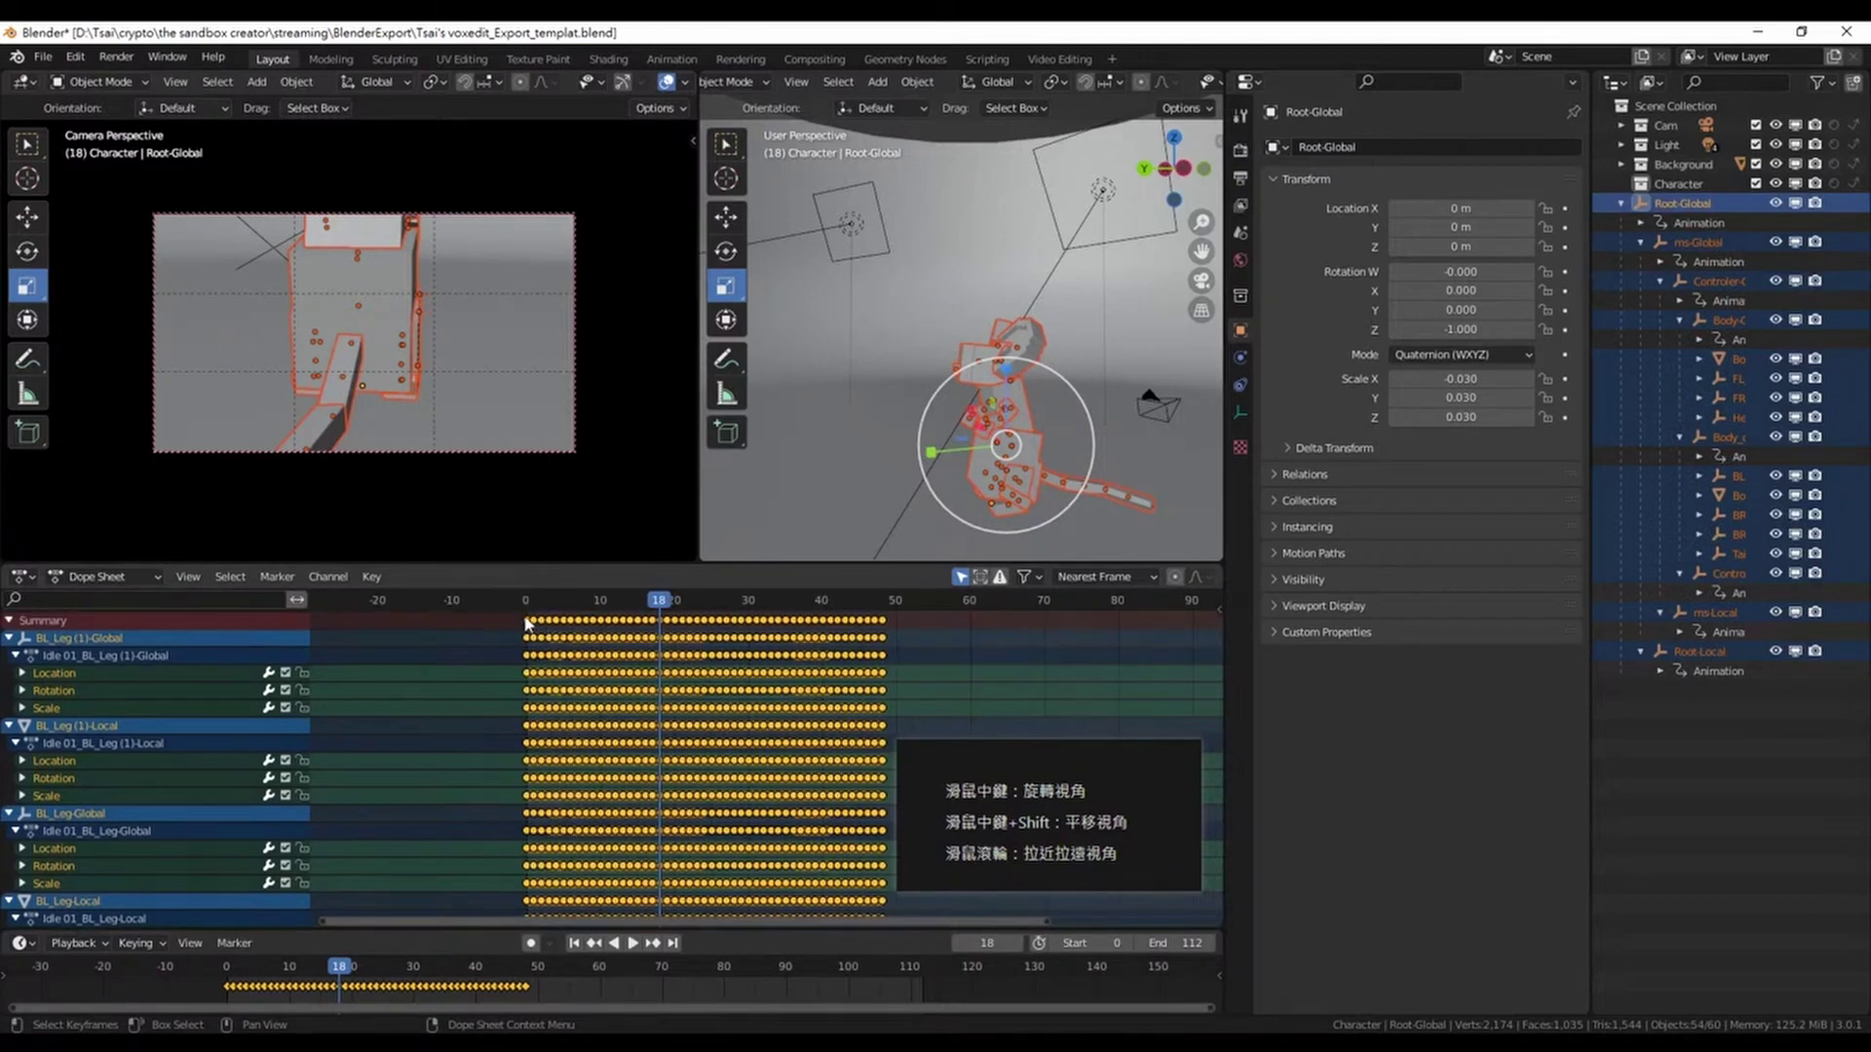
Check the last keyframe at frame 48 and set the scene end frame to 48
left_click_drag(526, 609, 884, 608)
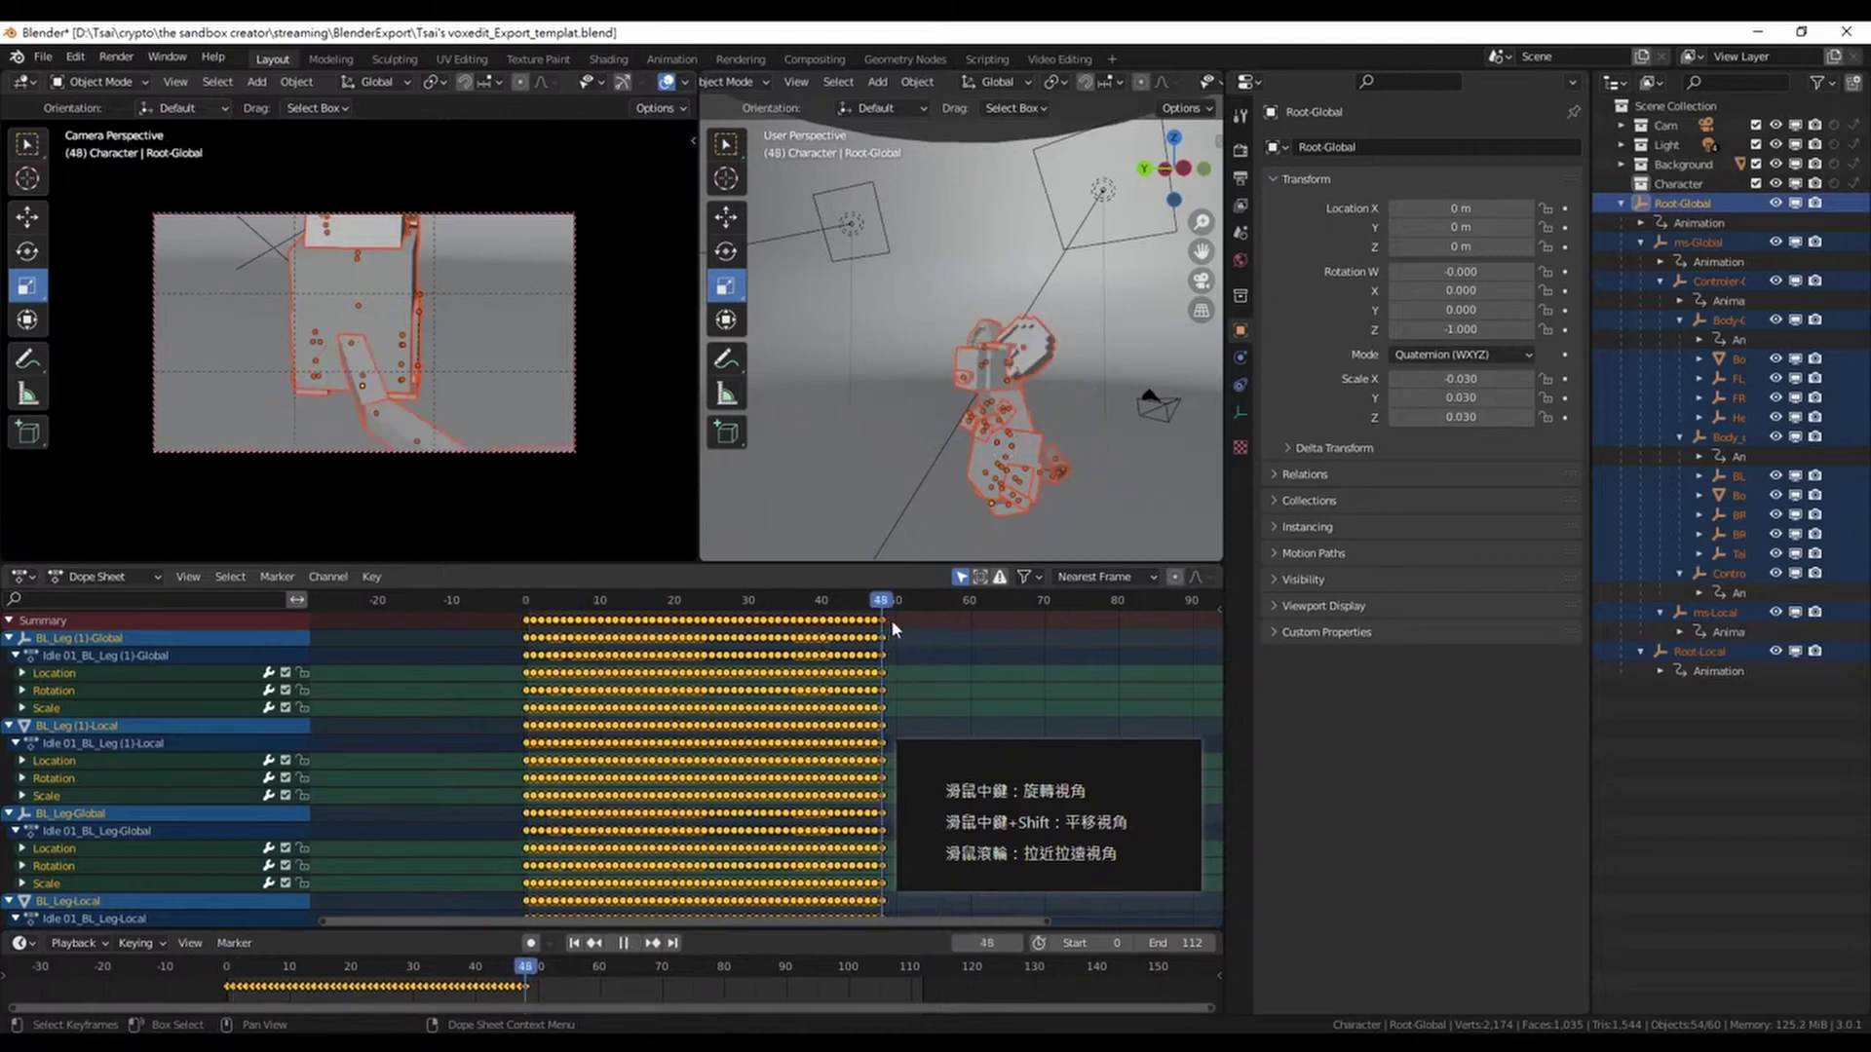
key("space")
left_click(523, 594)
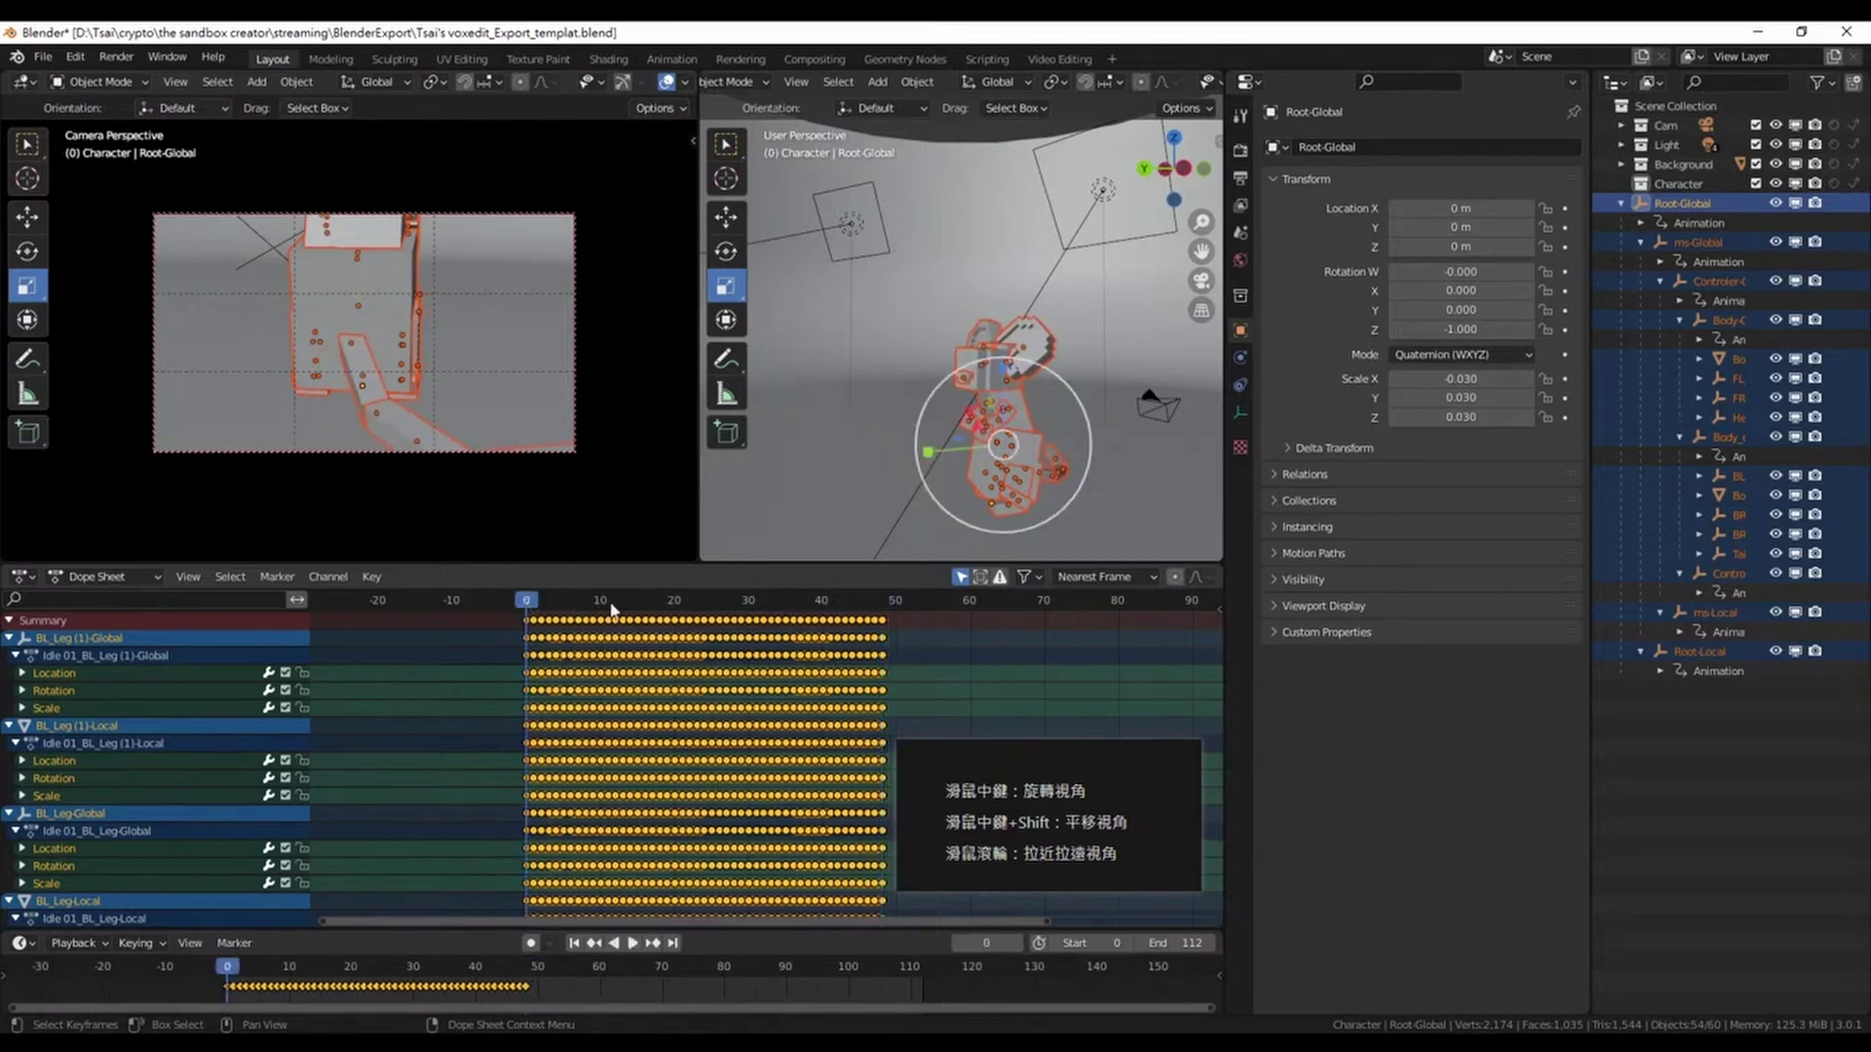
left_click(887, 604)
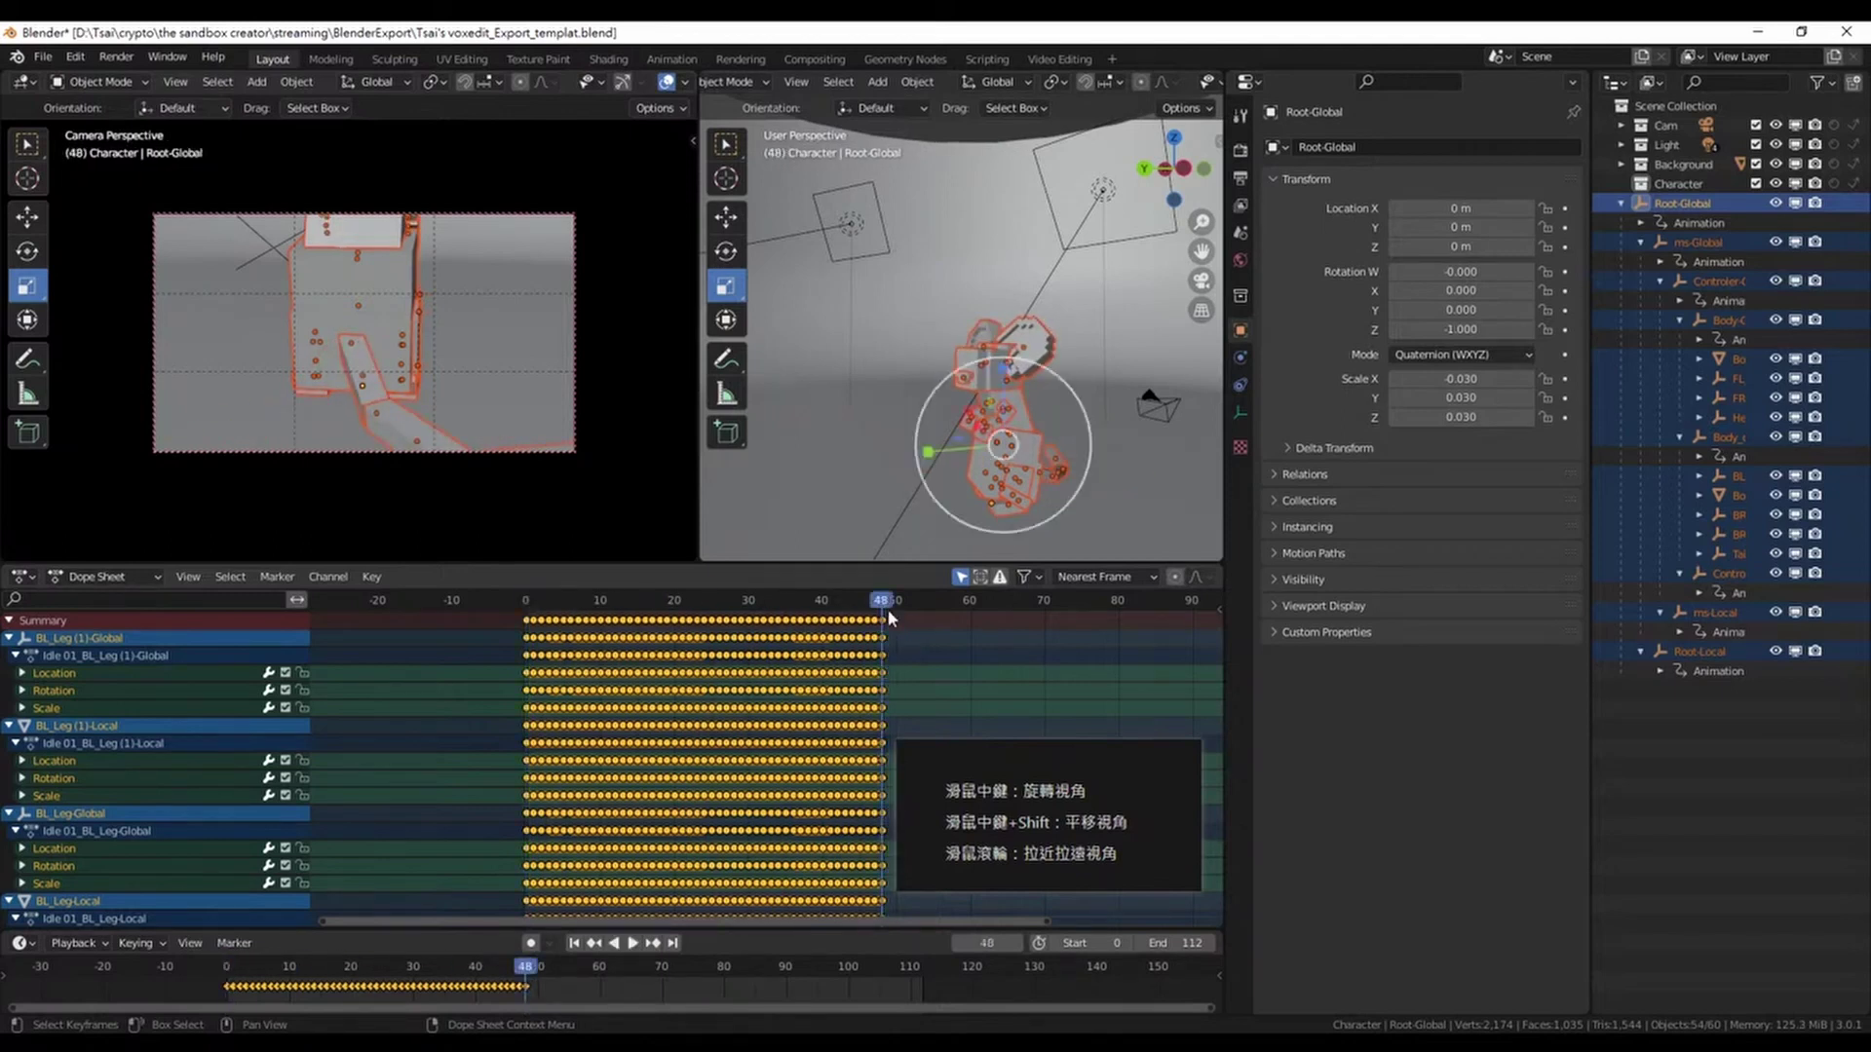
left_click(1181, 943)
type("48")
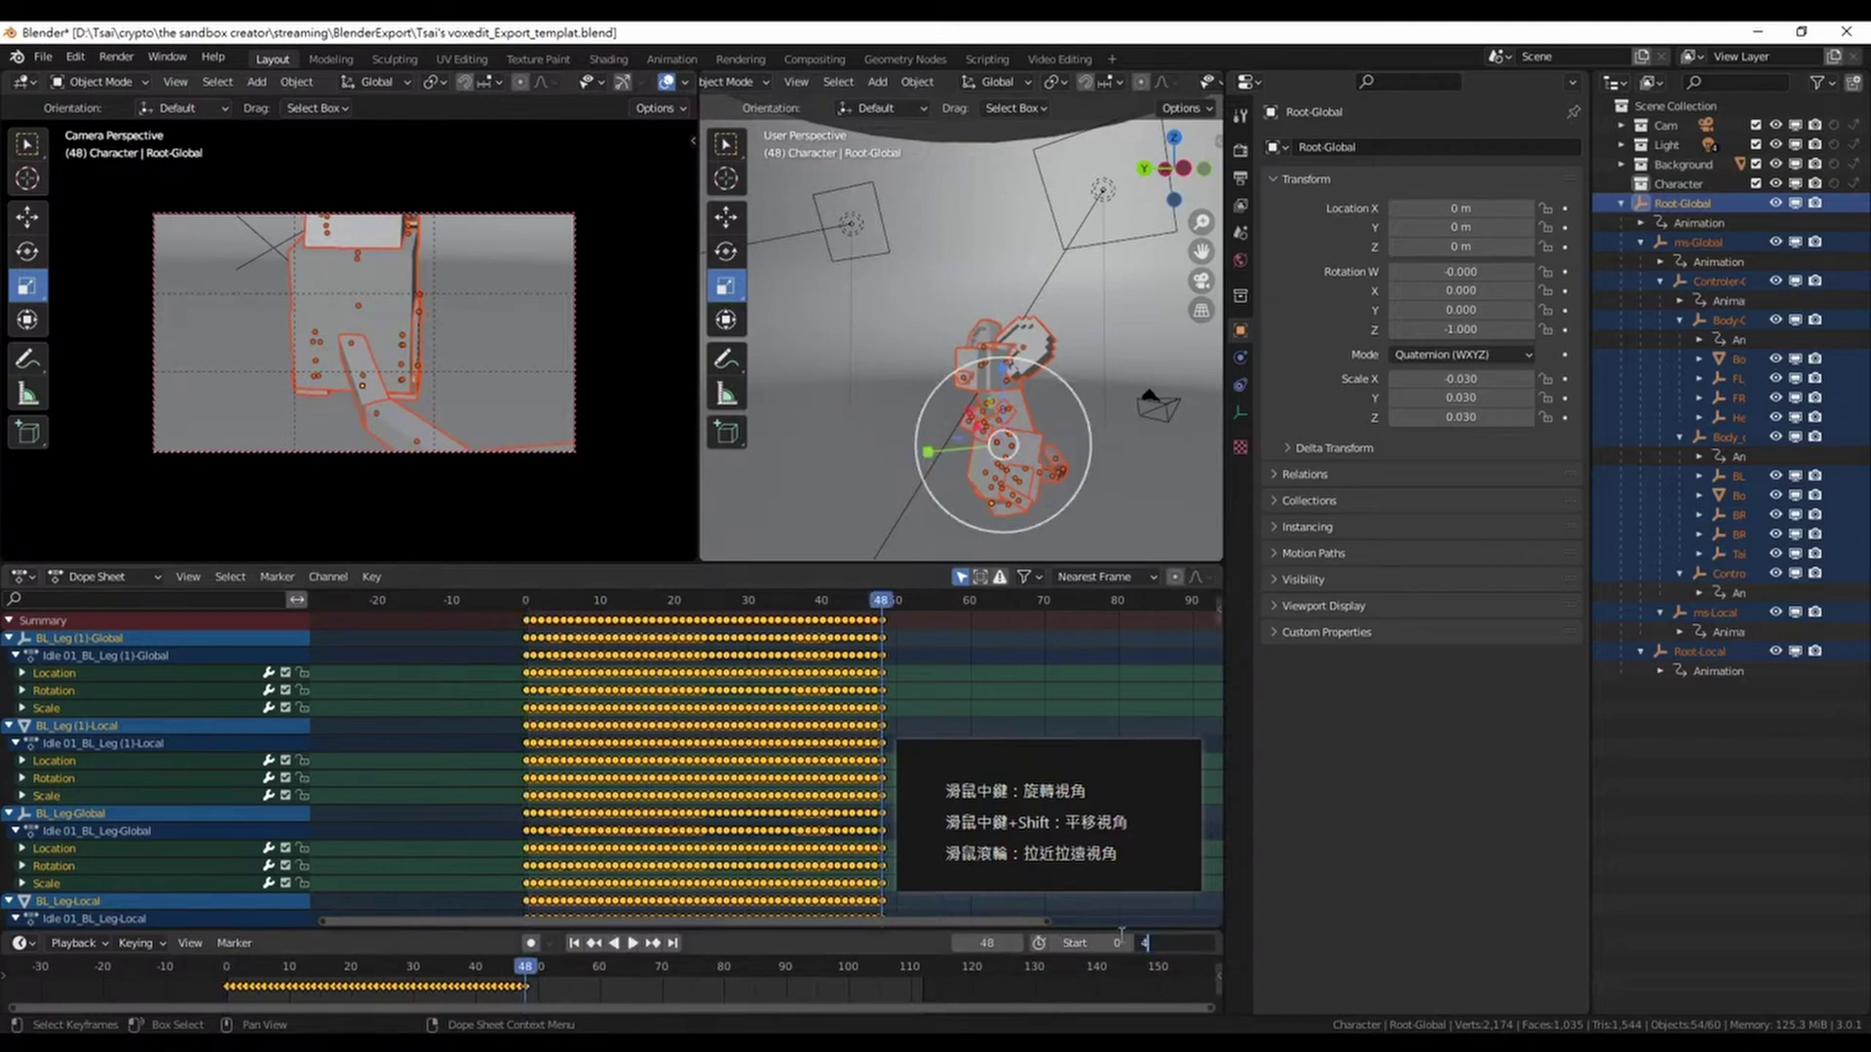
key("Return")
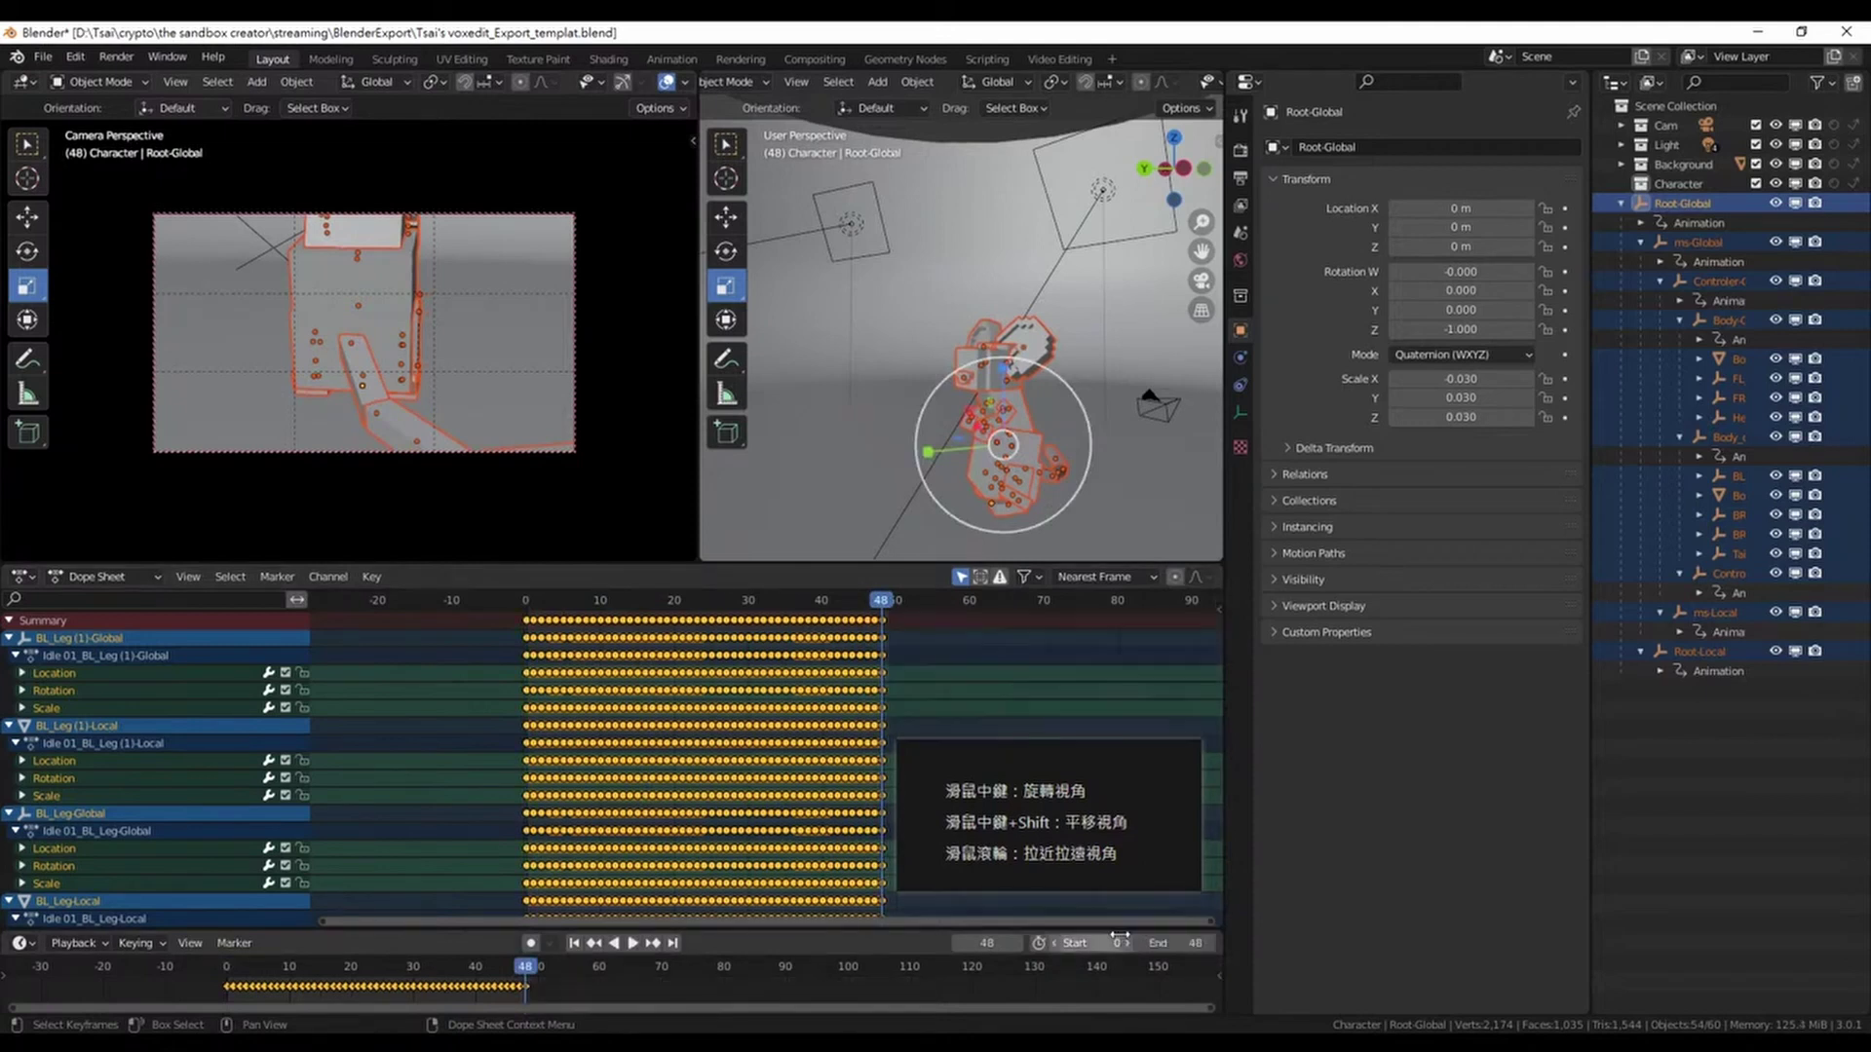
Play the 0–48 animation while orbiting around the character, then reselect Root-Global
left_click(632, 943)
left_click(1083, 394)
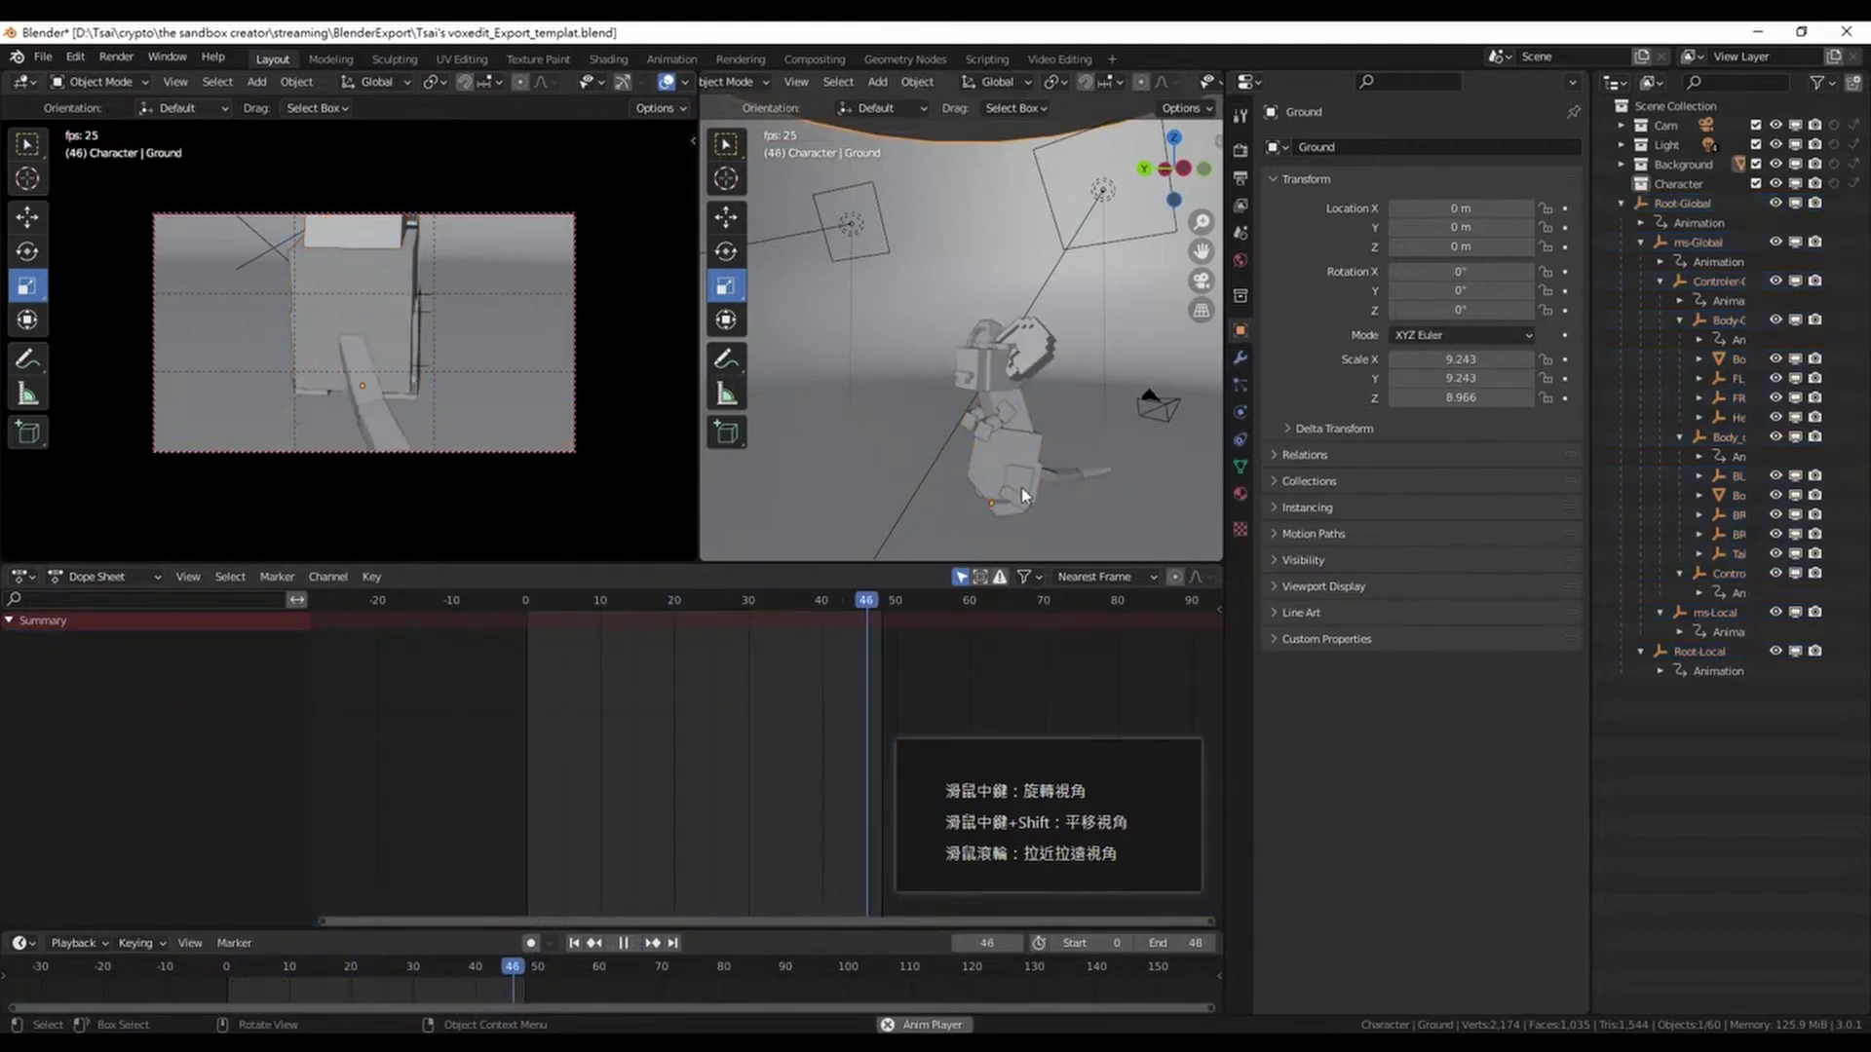
middle_click_drag(1089, 476, 916, 419)
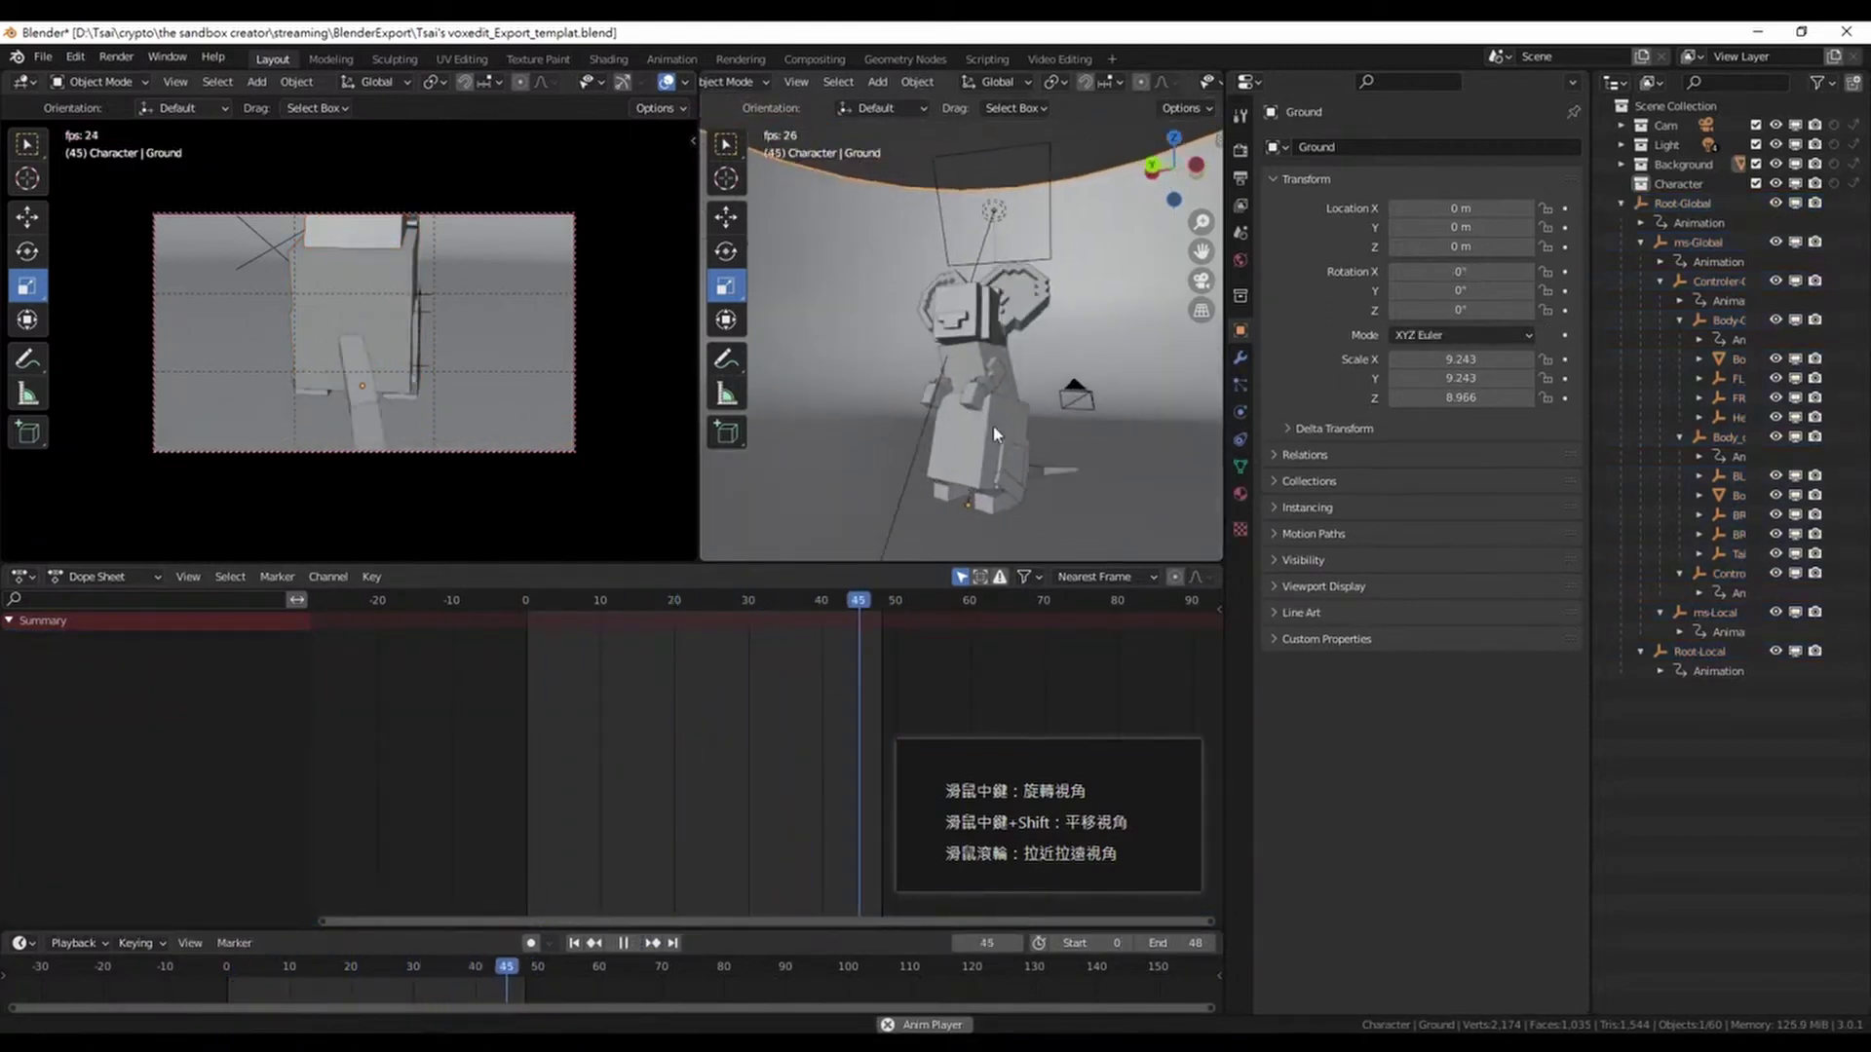
middle_click_drag(916, 419, 1021, 479)
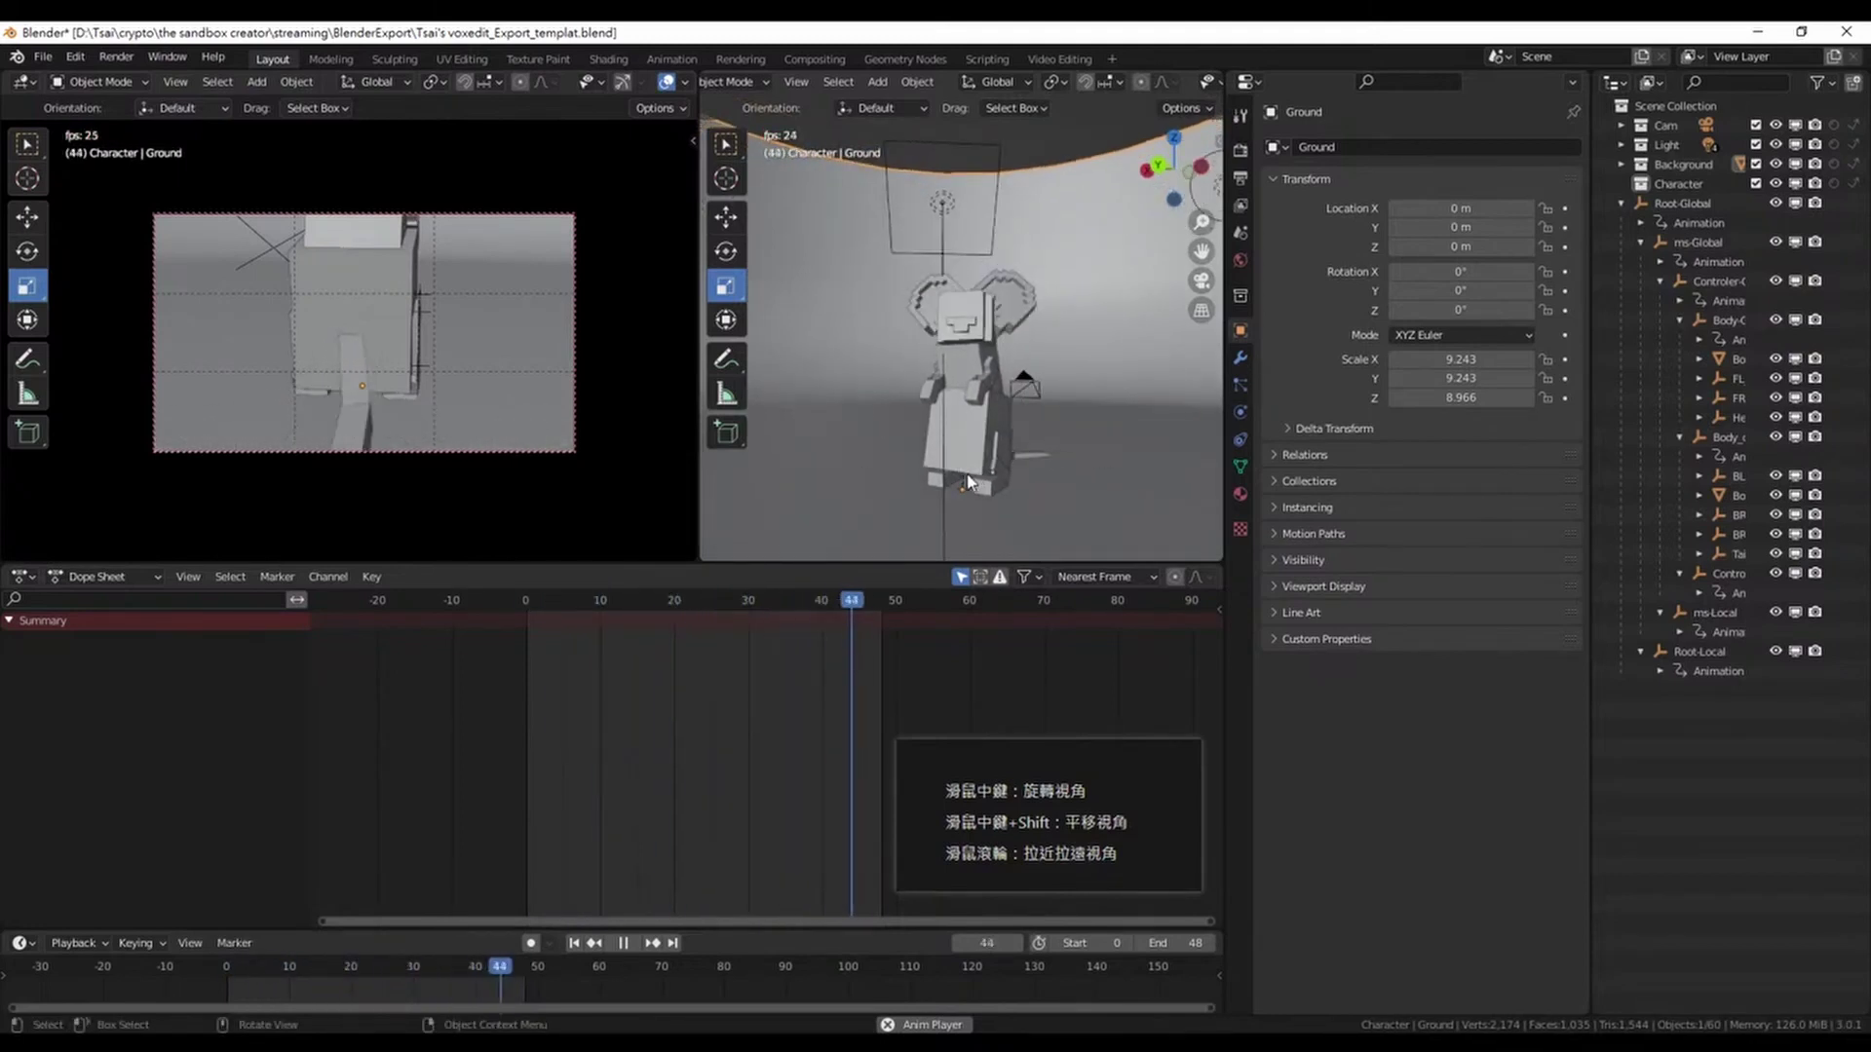
key("space")
left_click(1683, 203)
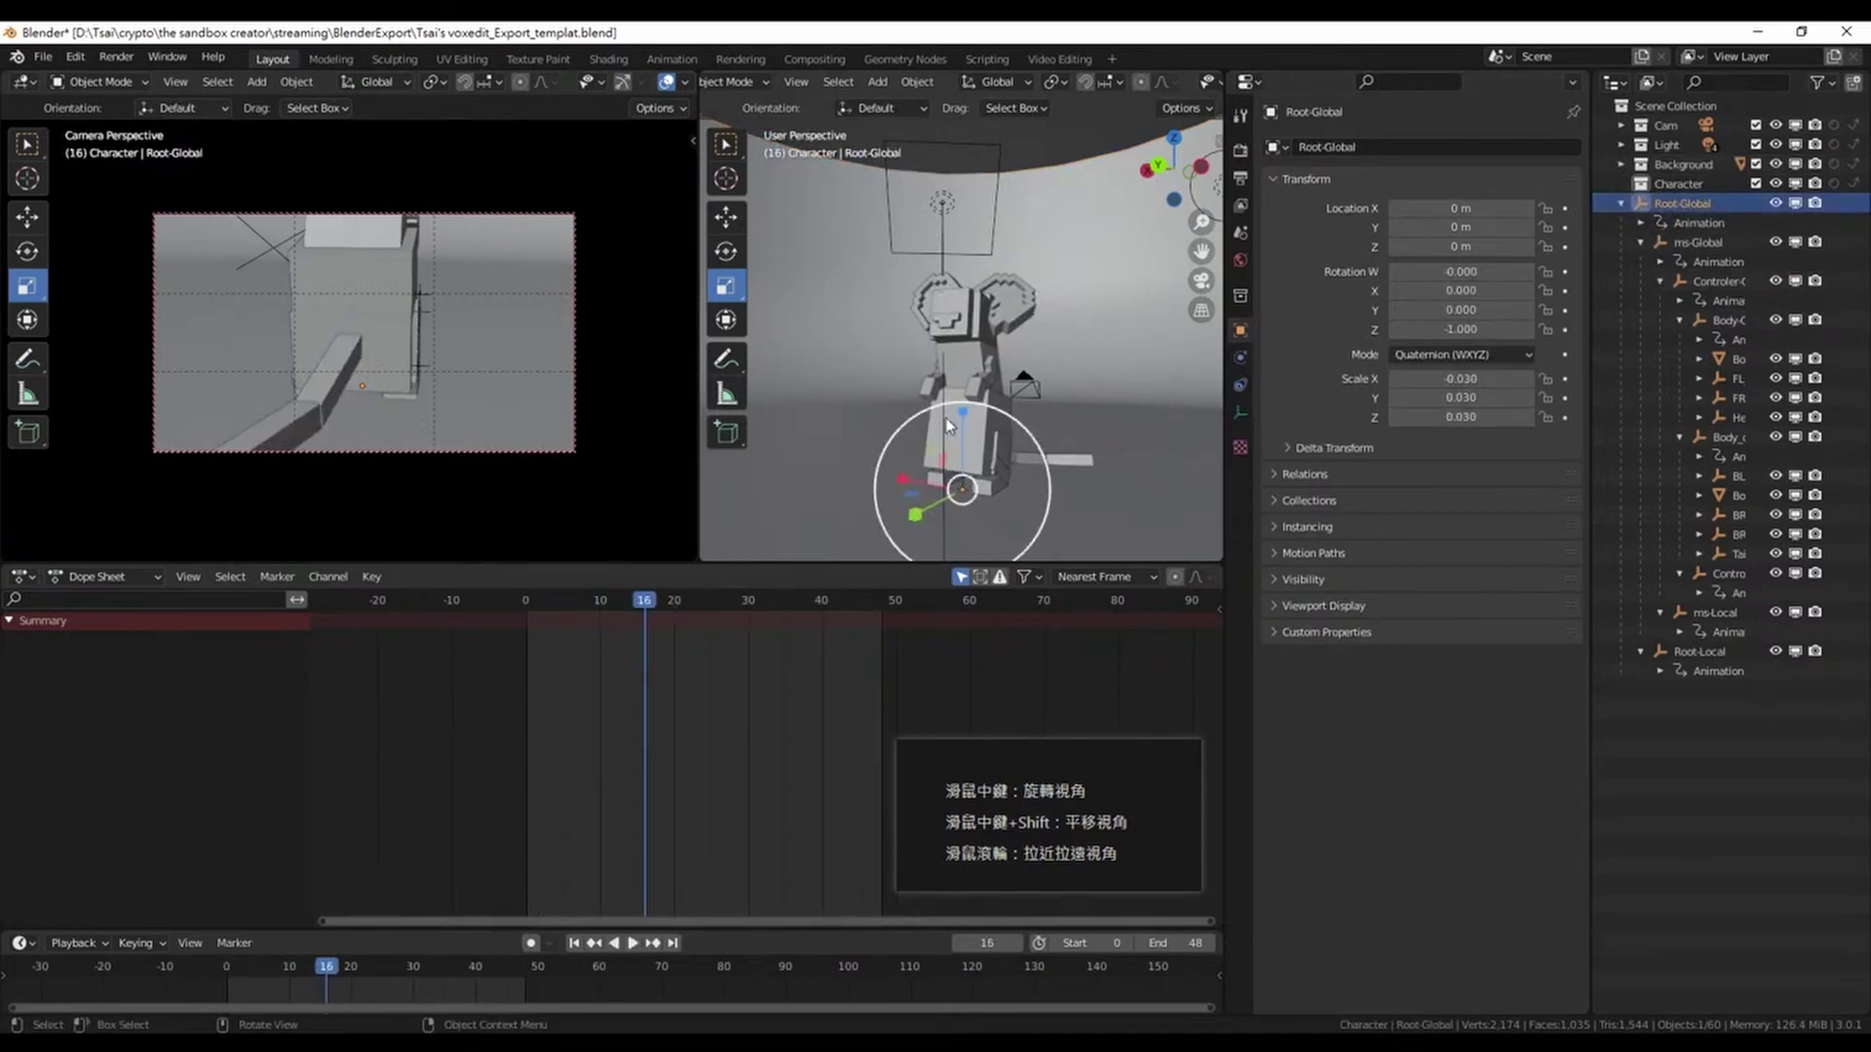
Rotate Root-Global slightly around its vertical Z axis from a higher view
mouse_move(1023, 419)
middle_mouse_down()
mouse_move(1053, 397)
mouse_move(1061, 421)
mouse_move(1065, 341)
middle_mouse_up()
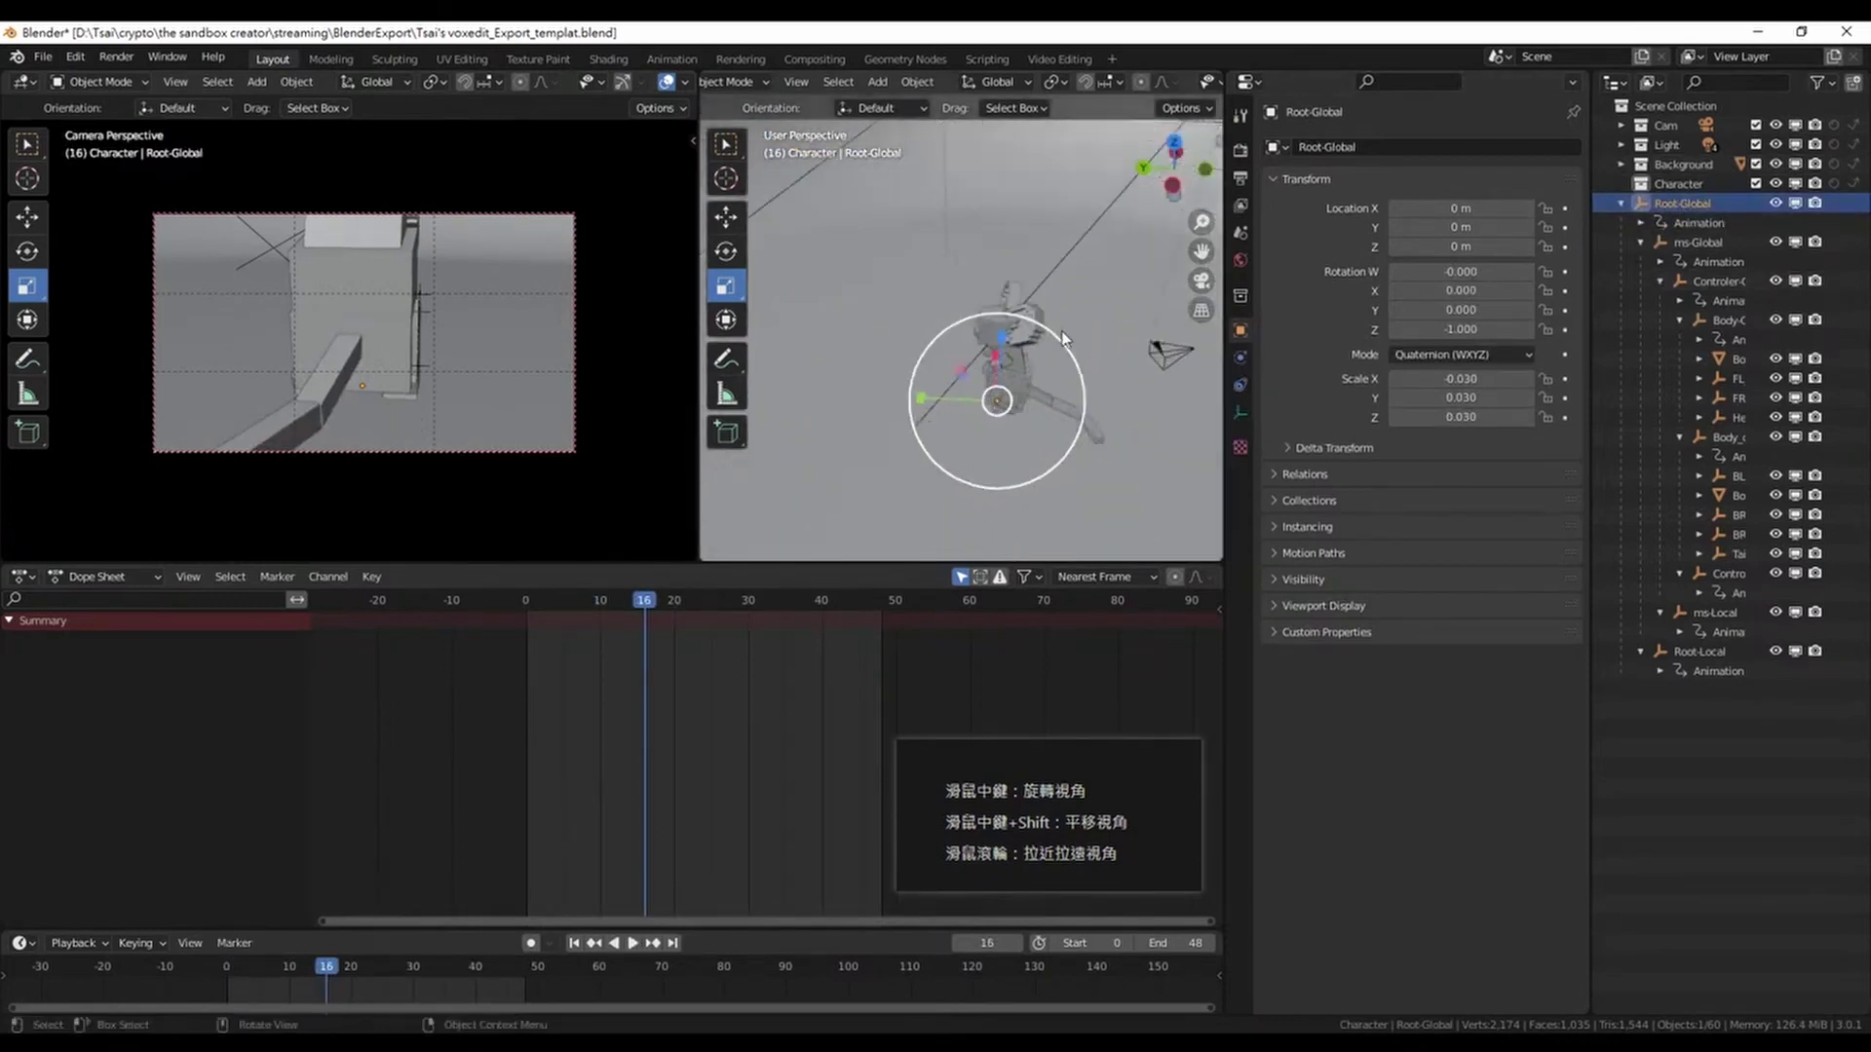
left_click(730, 255)
mouse_move(1031, 458)
left_mouse_down()
mouse_move(1127, 400)
mouse_move(905, 273)
mouse_move(926, 312)
left_mouse_up()
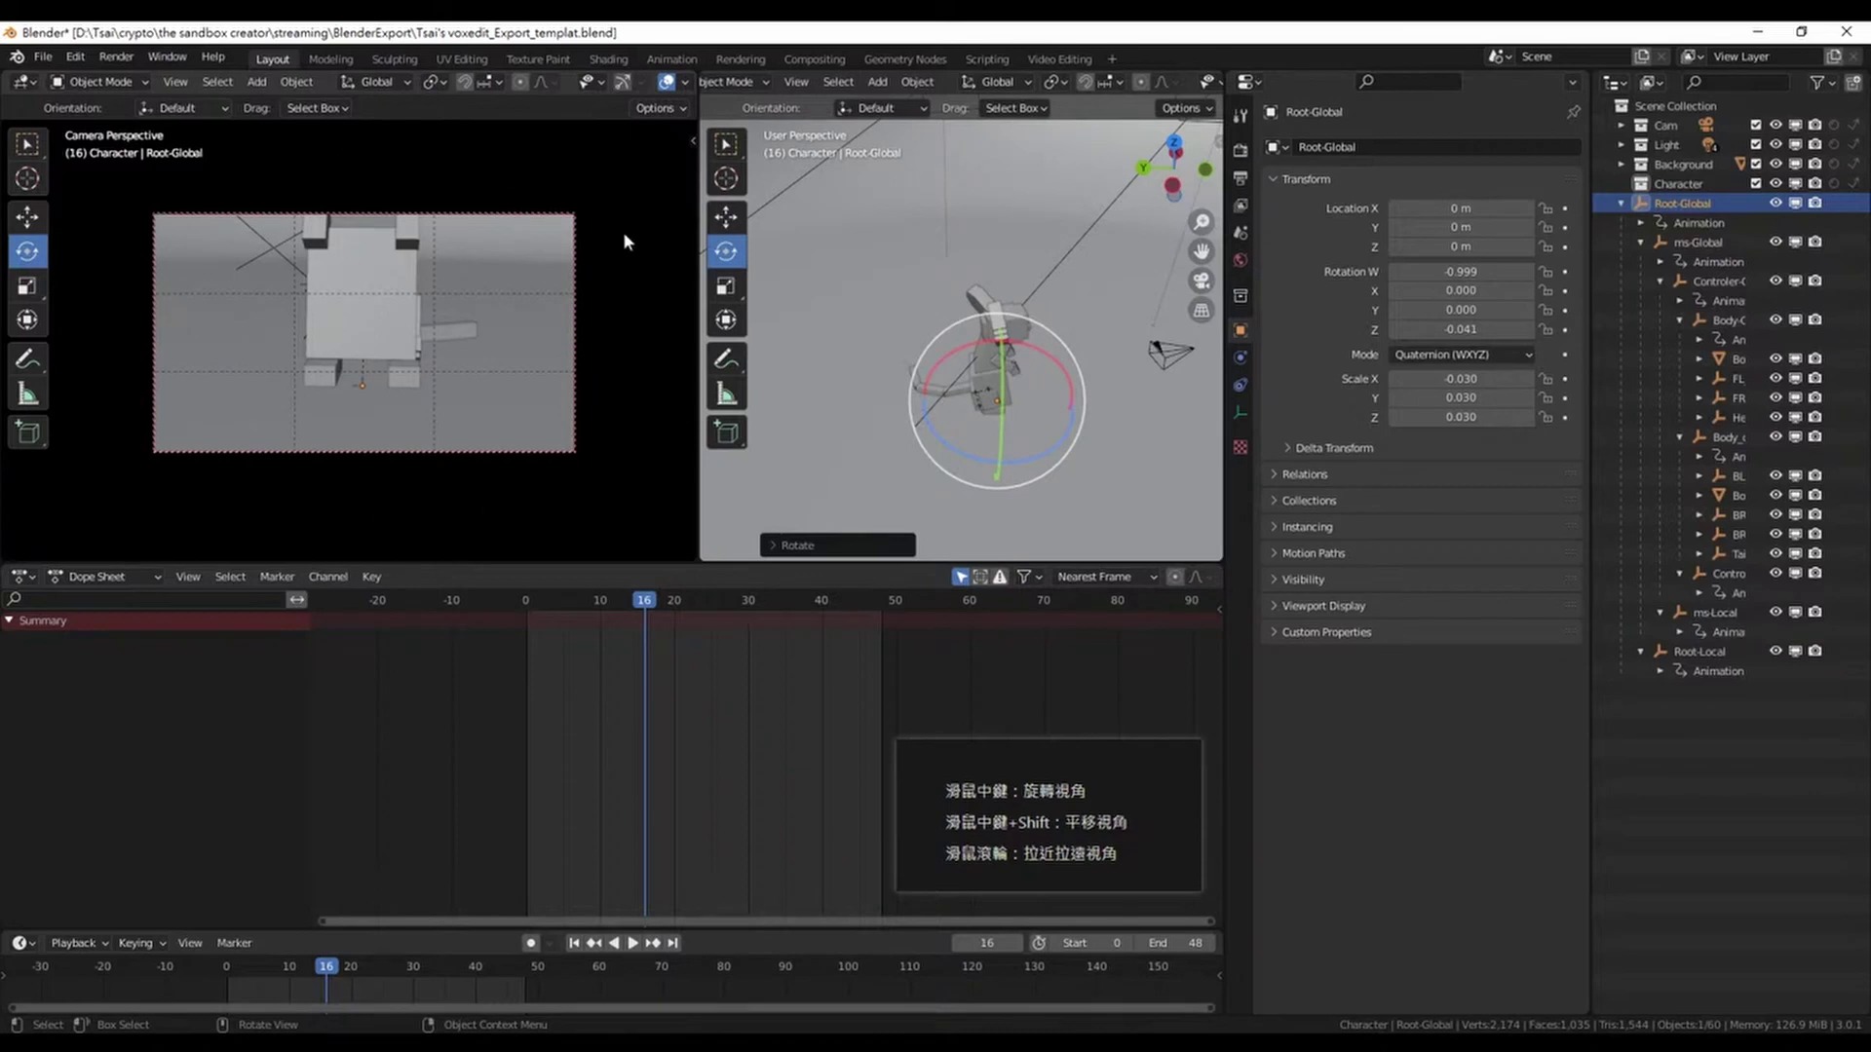
Enable View Lock's Camera to View in the sidebar and orbit to move the scene camera
key("n")
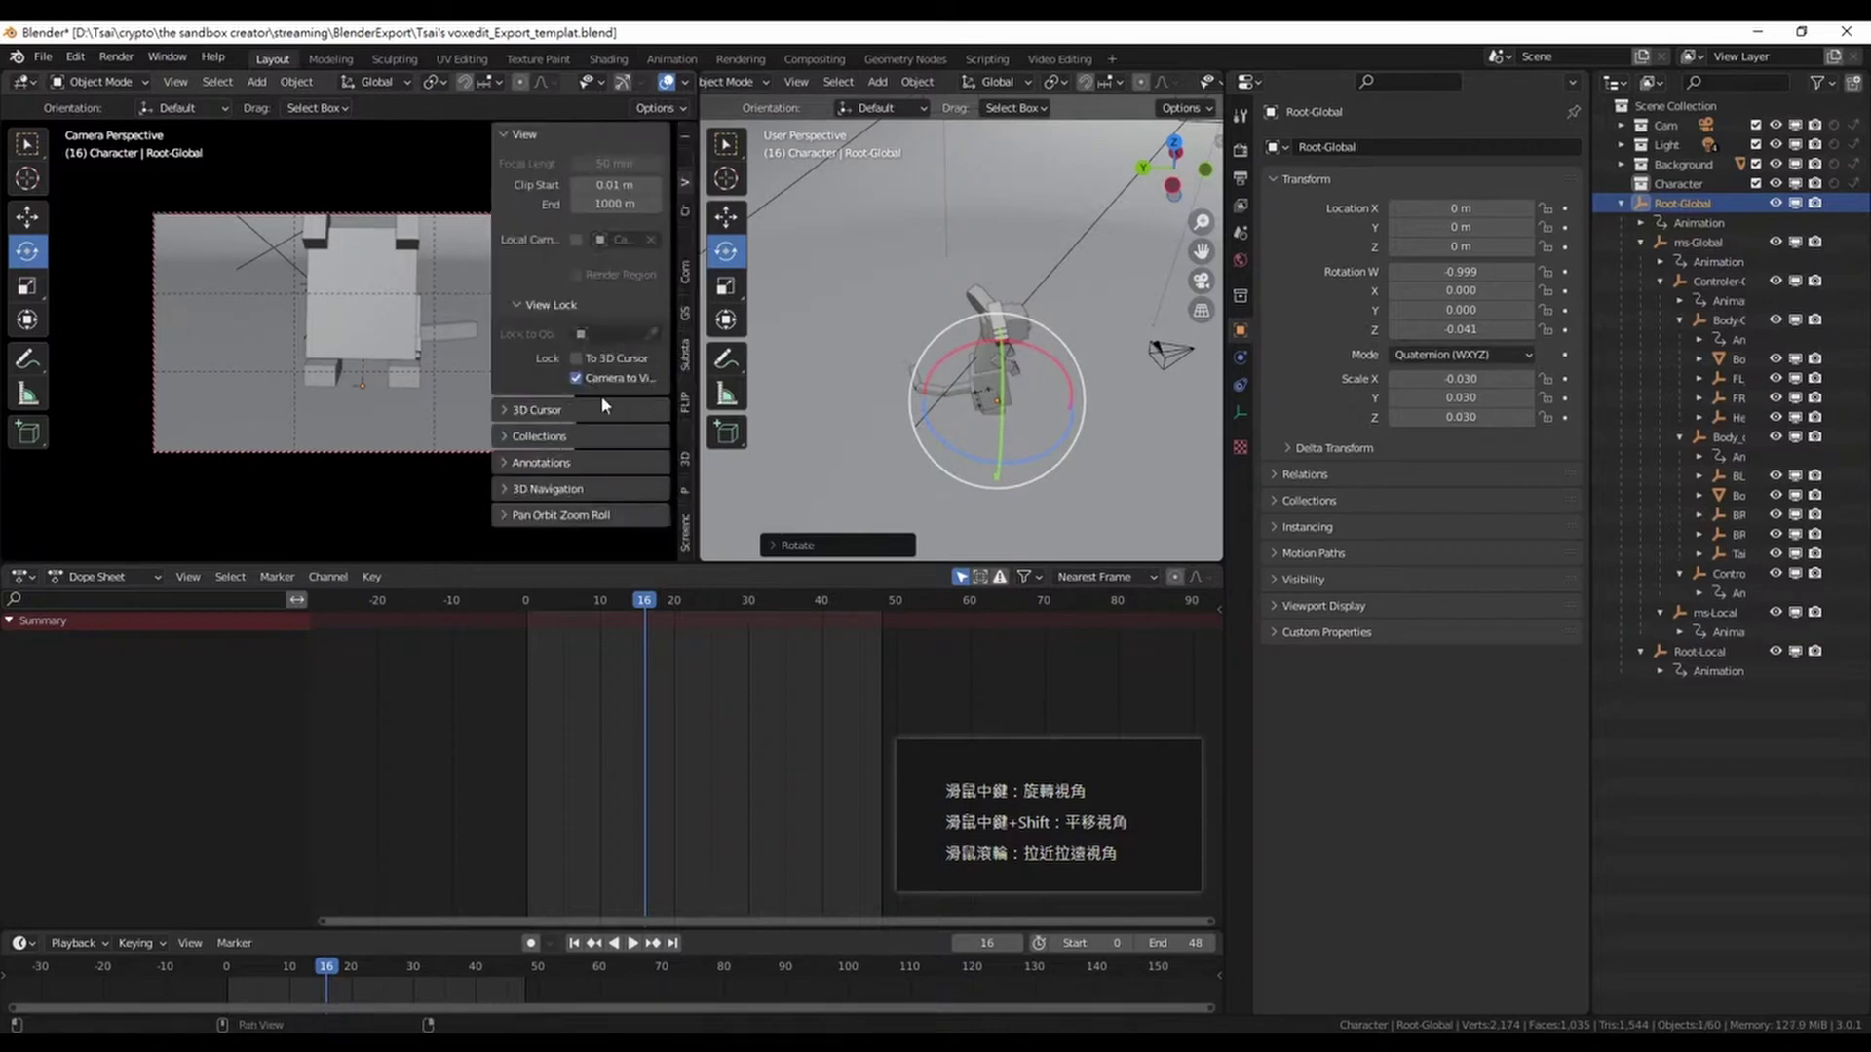
key("n")
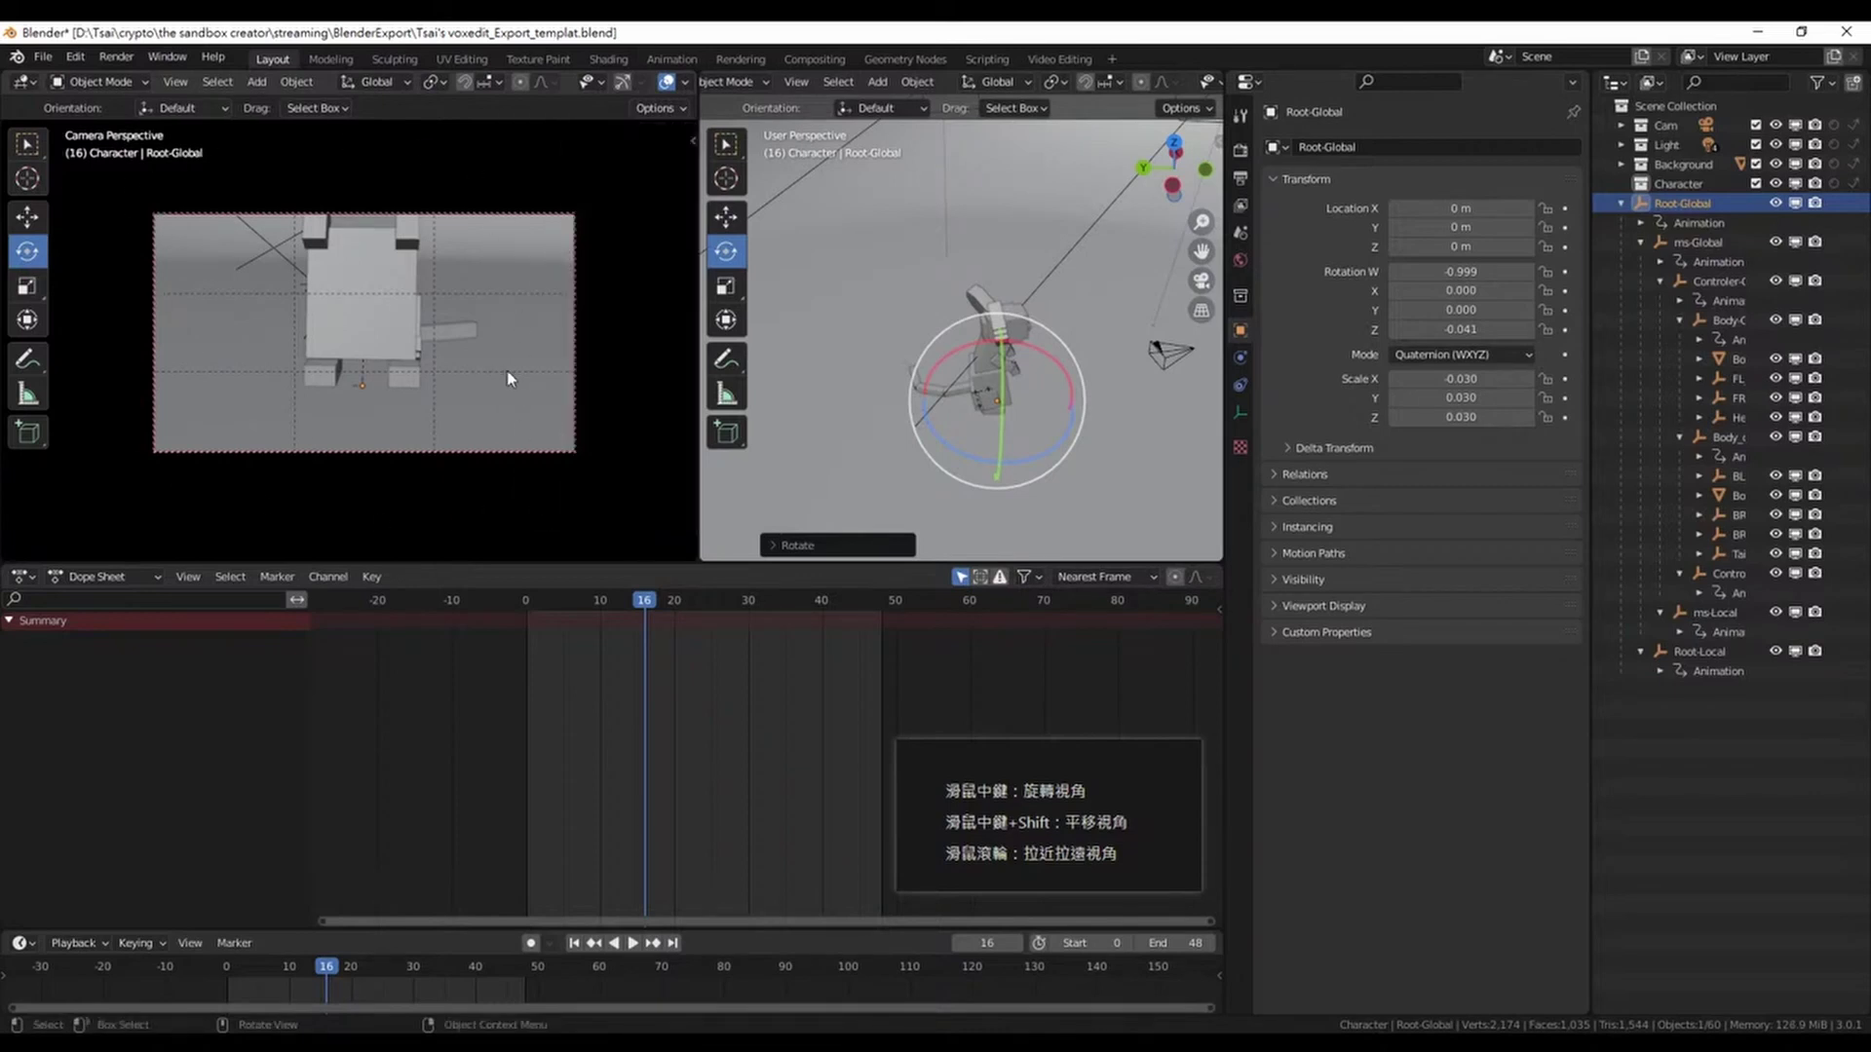
key("n")
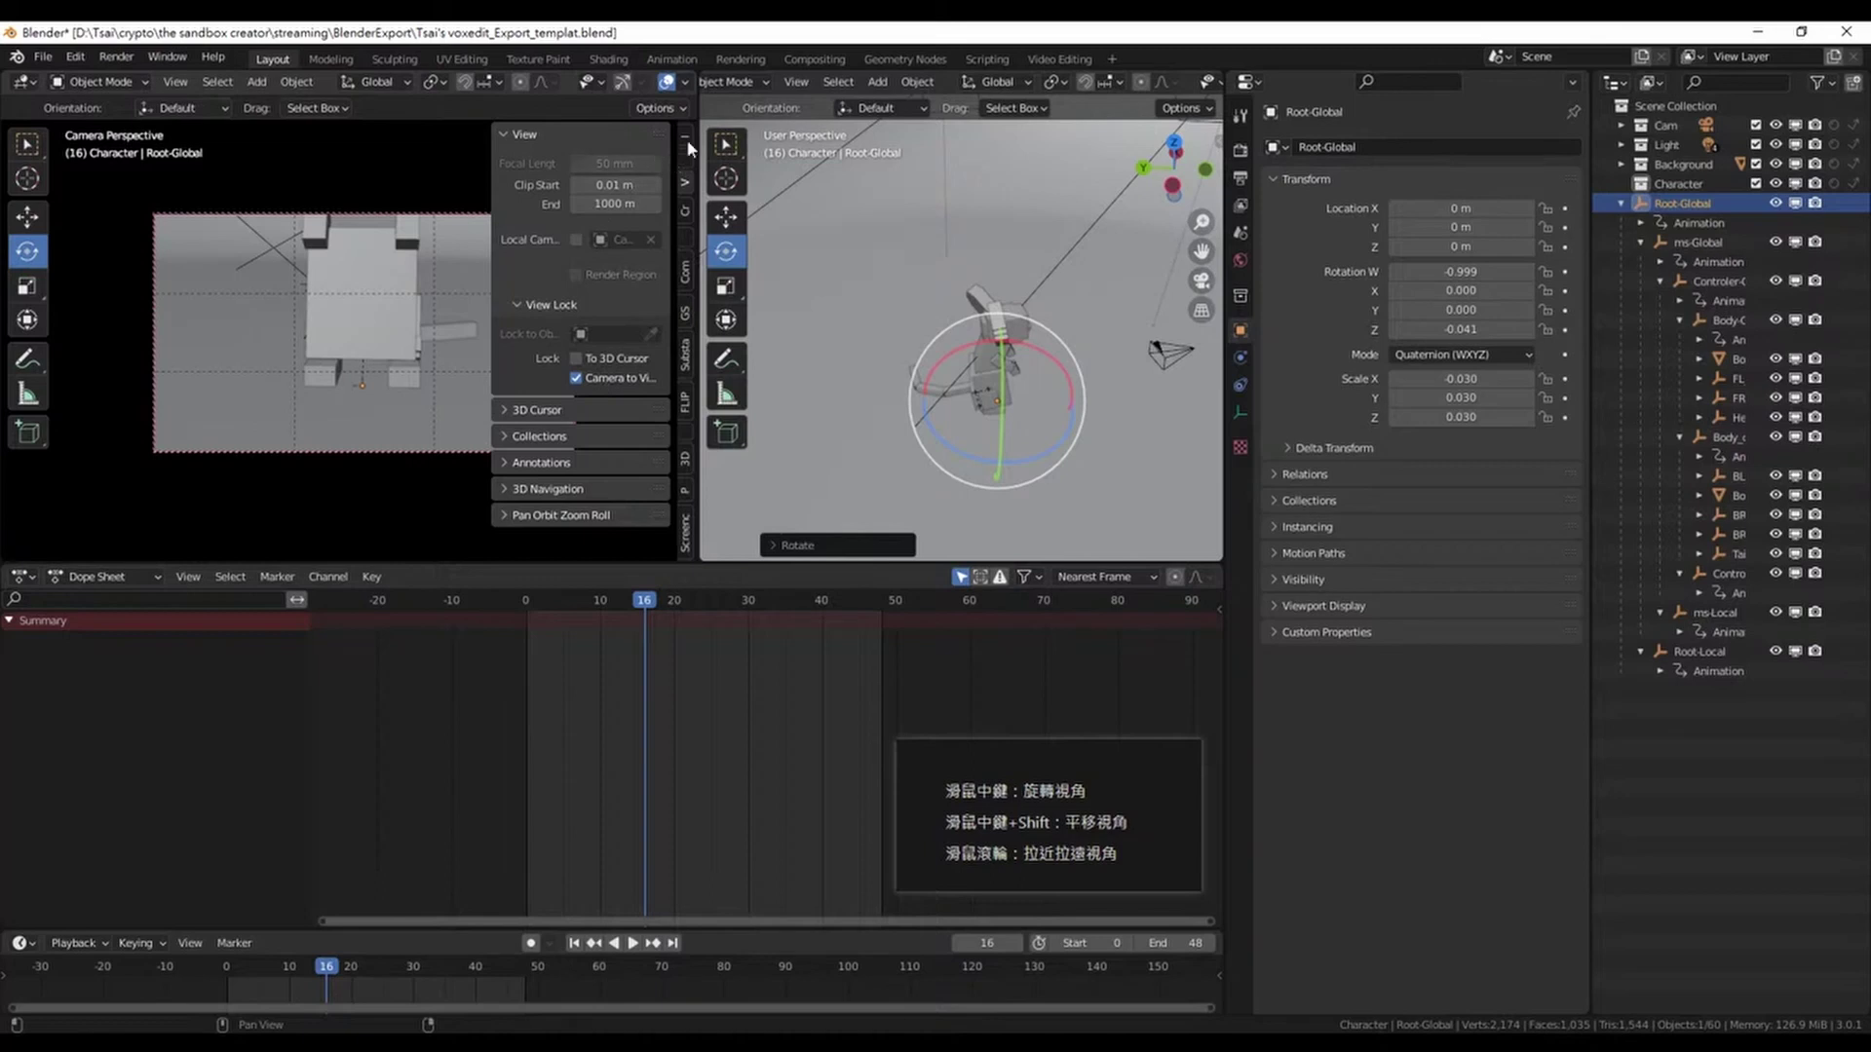
key("n")
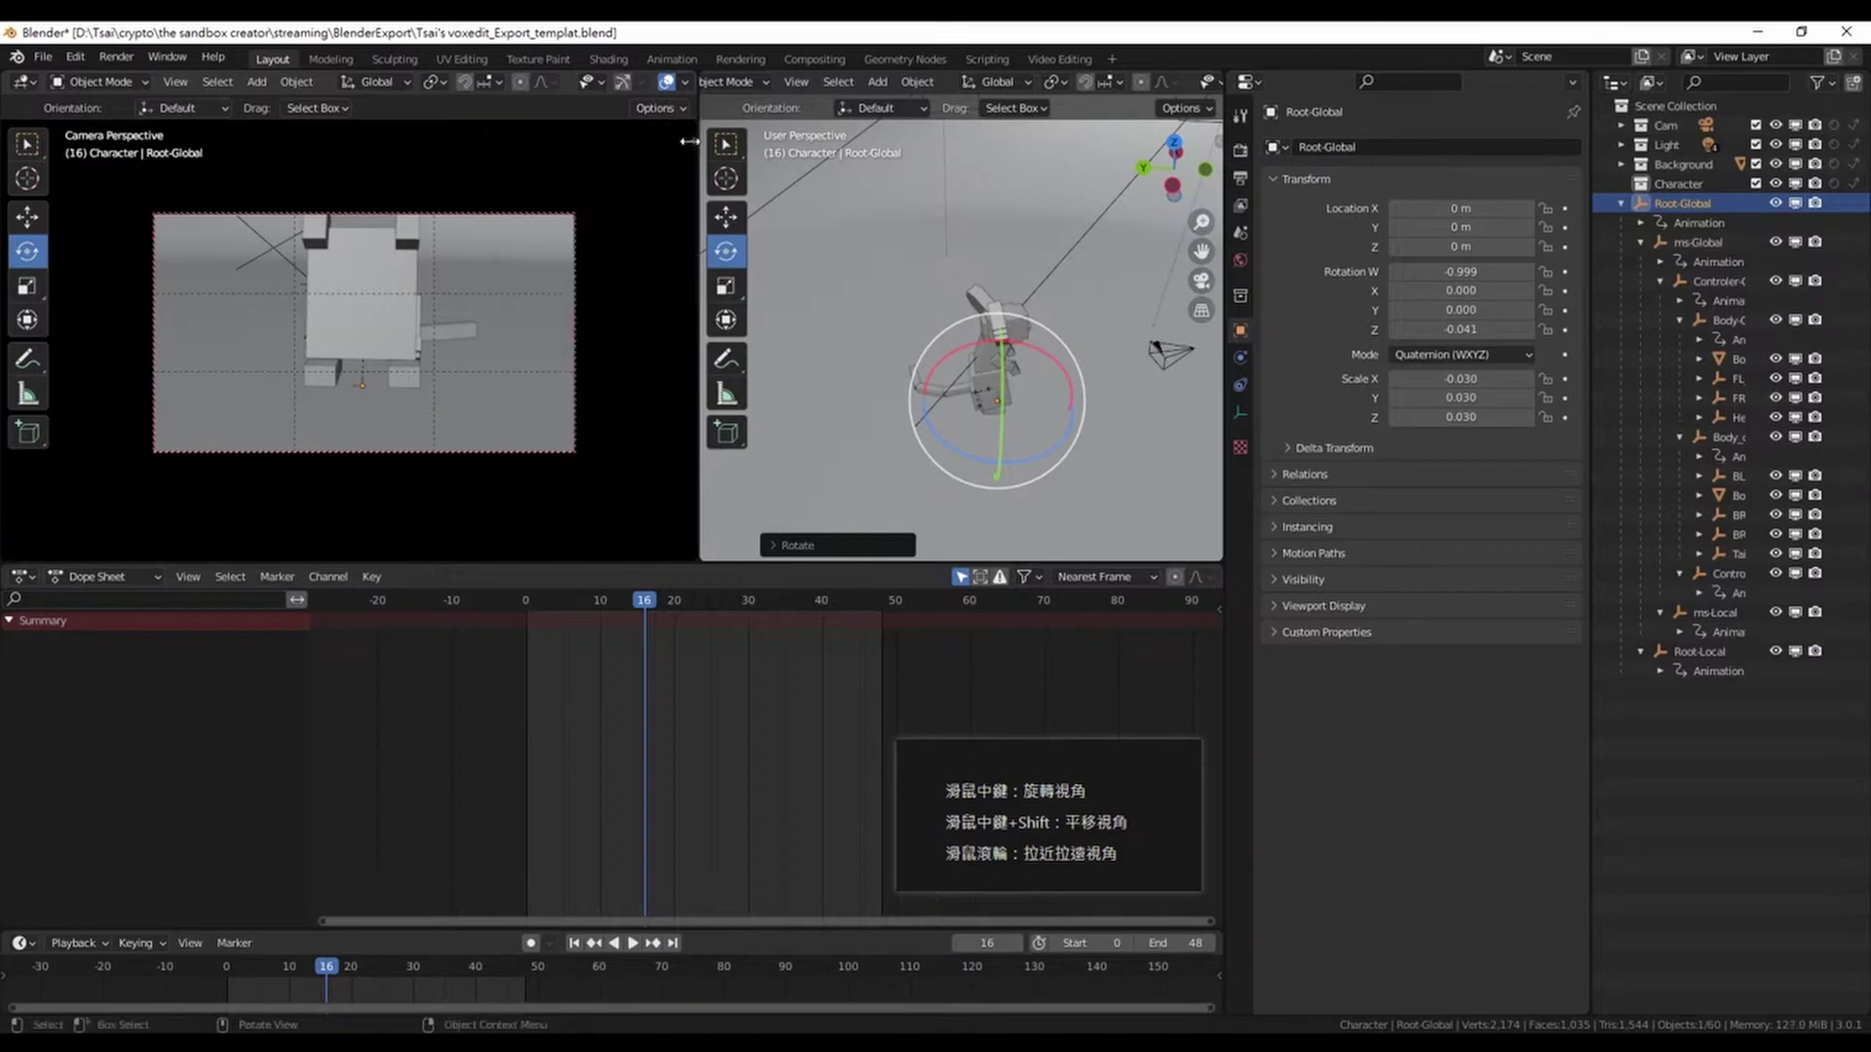
left_click(689, 144)
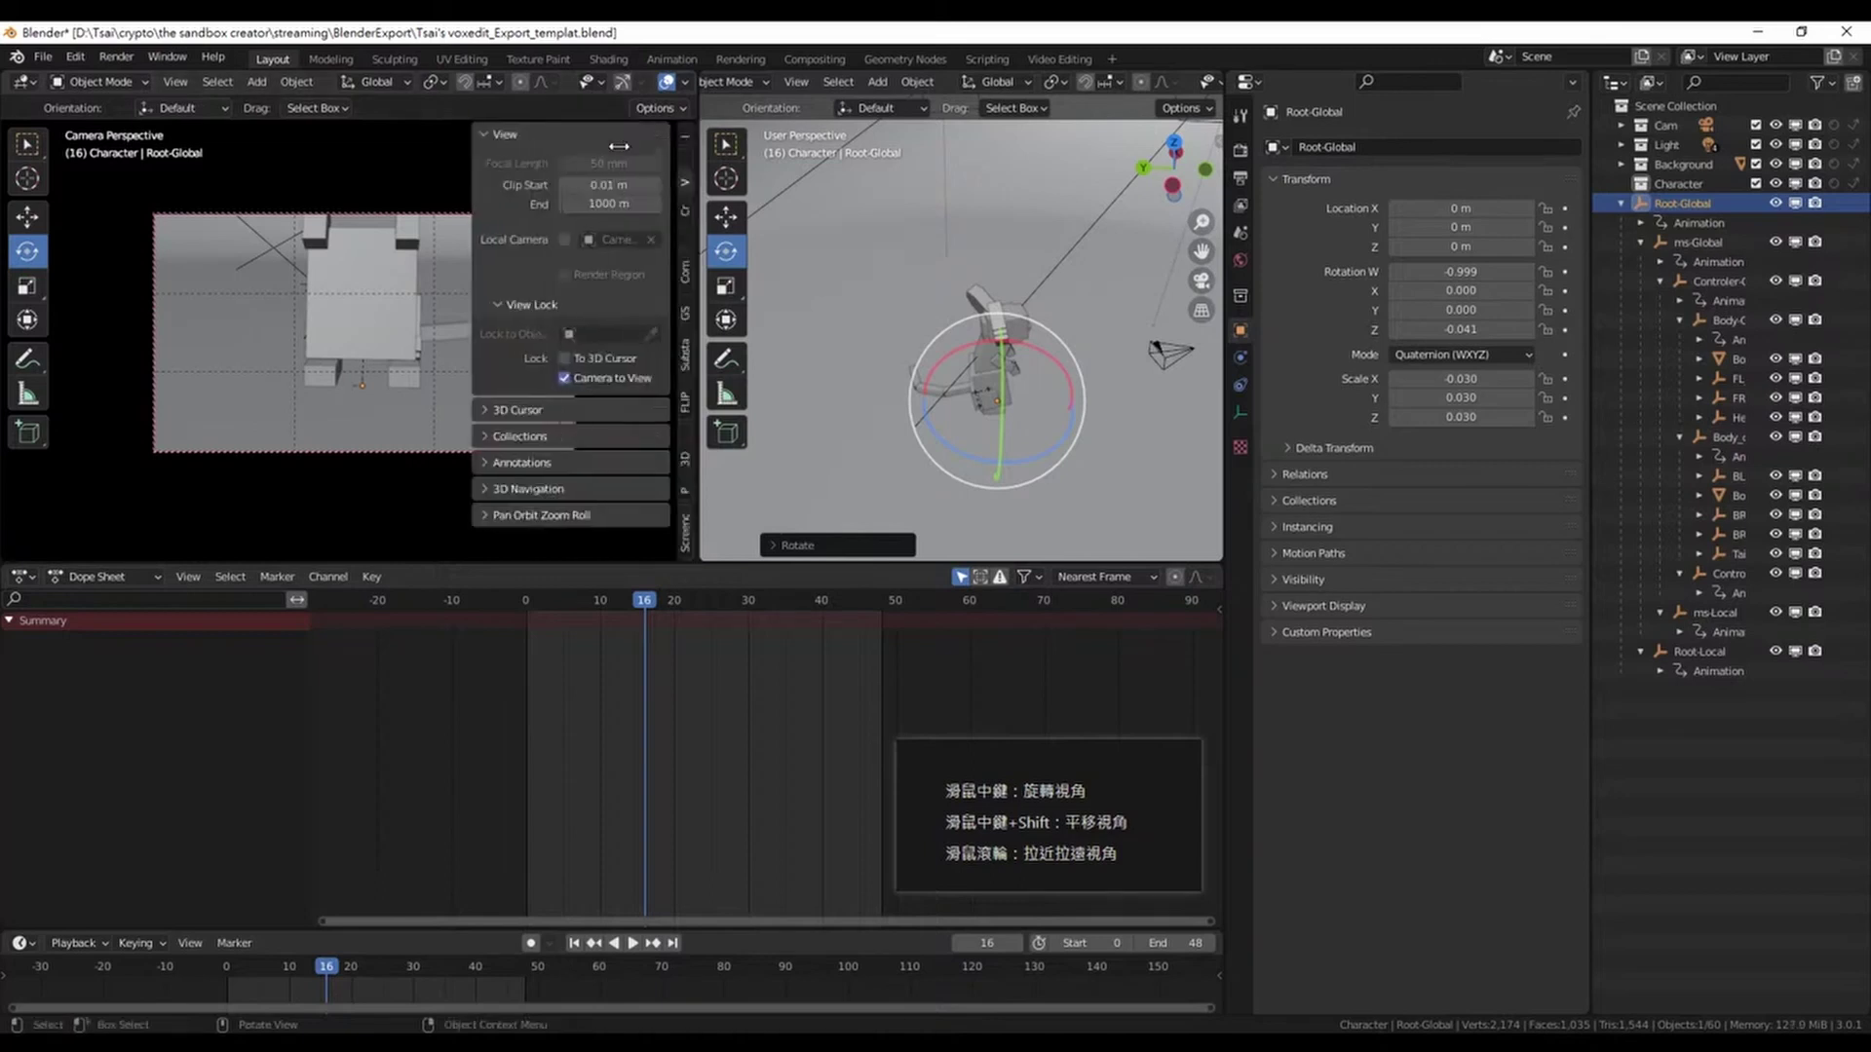
left_click(687, 151)
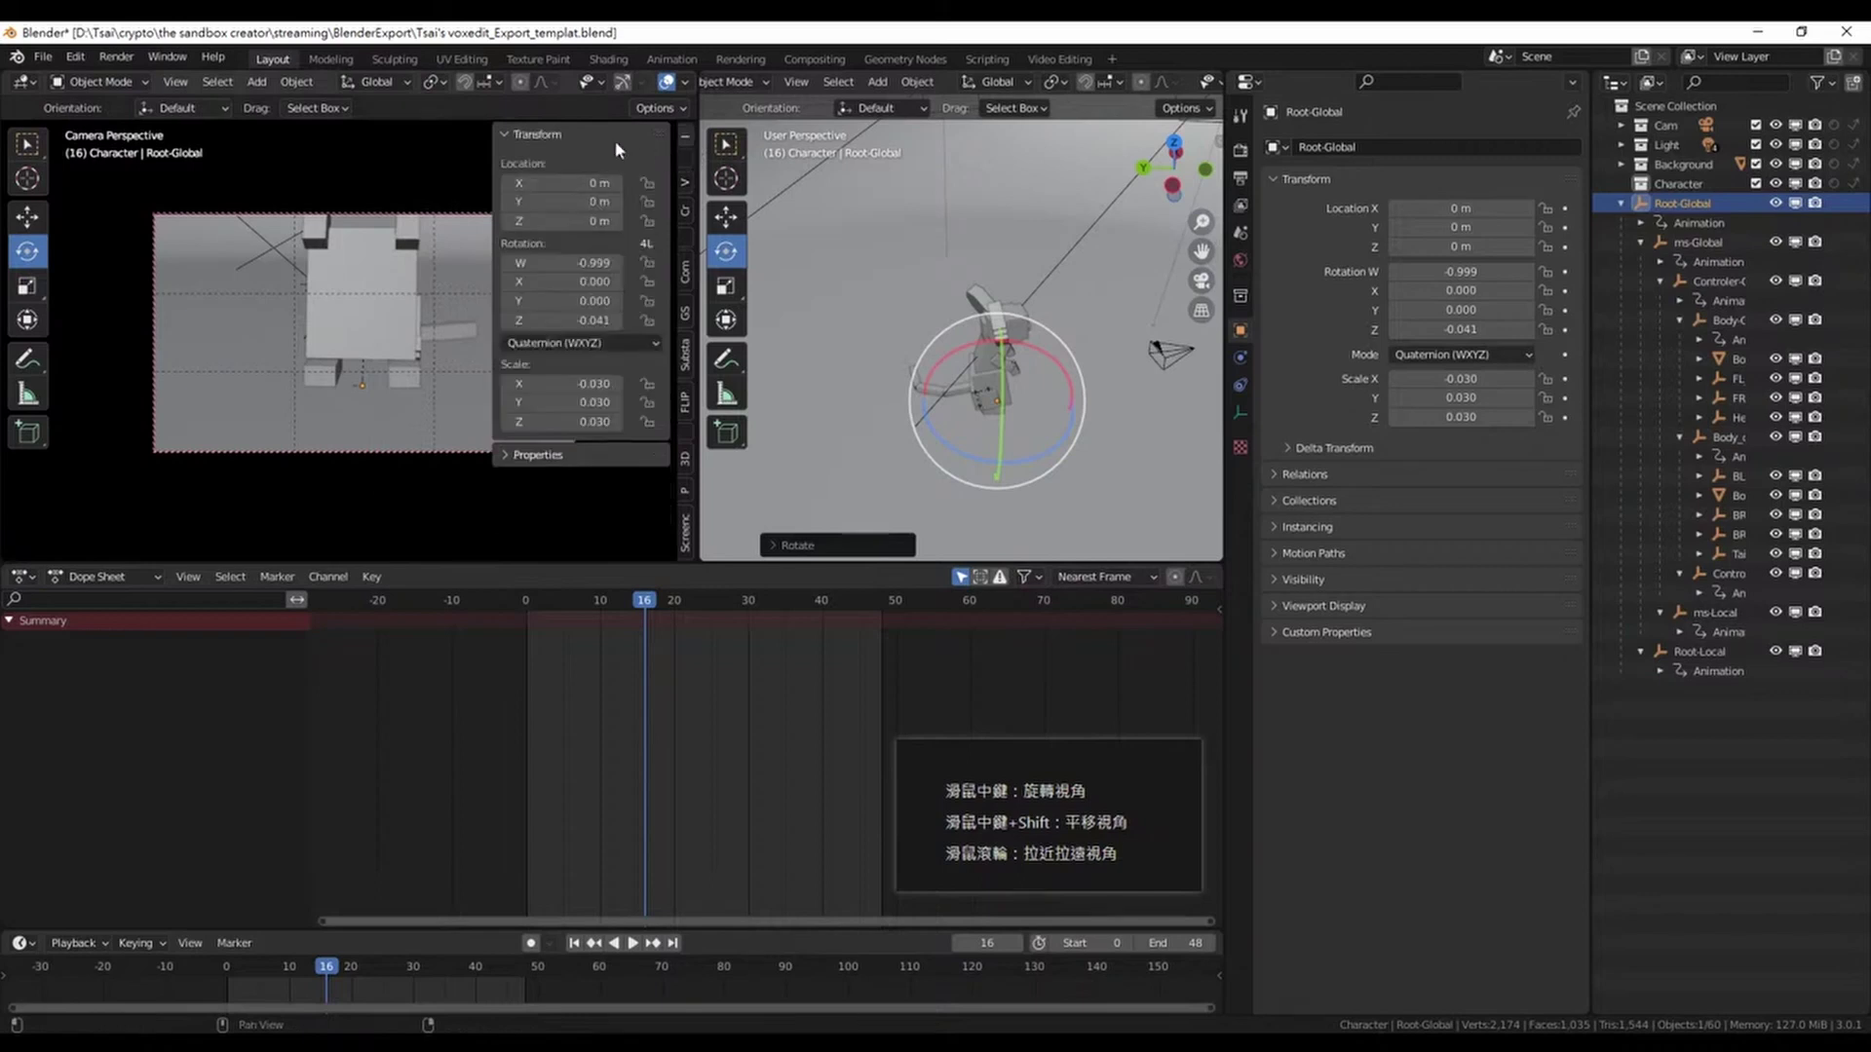
left_click(616, 138)
left_click(684, 179)
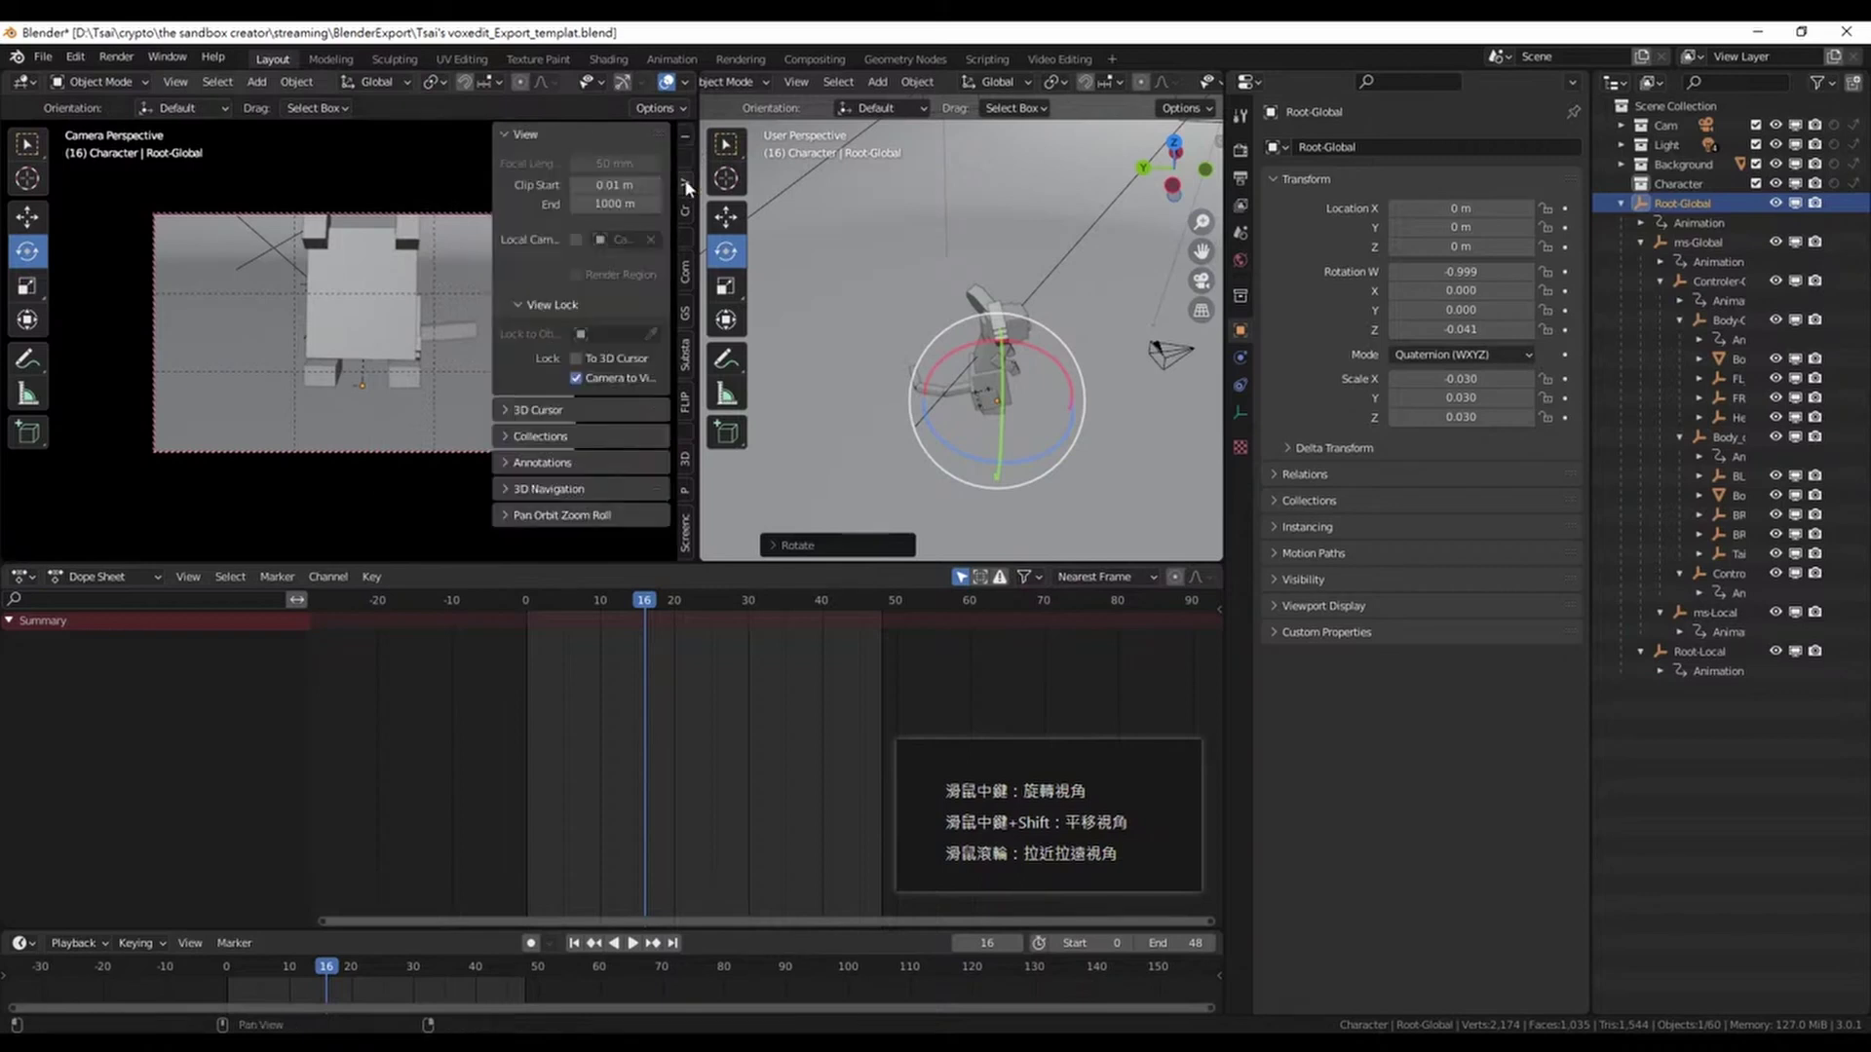
left_click(530, 129)
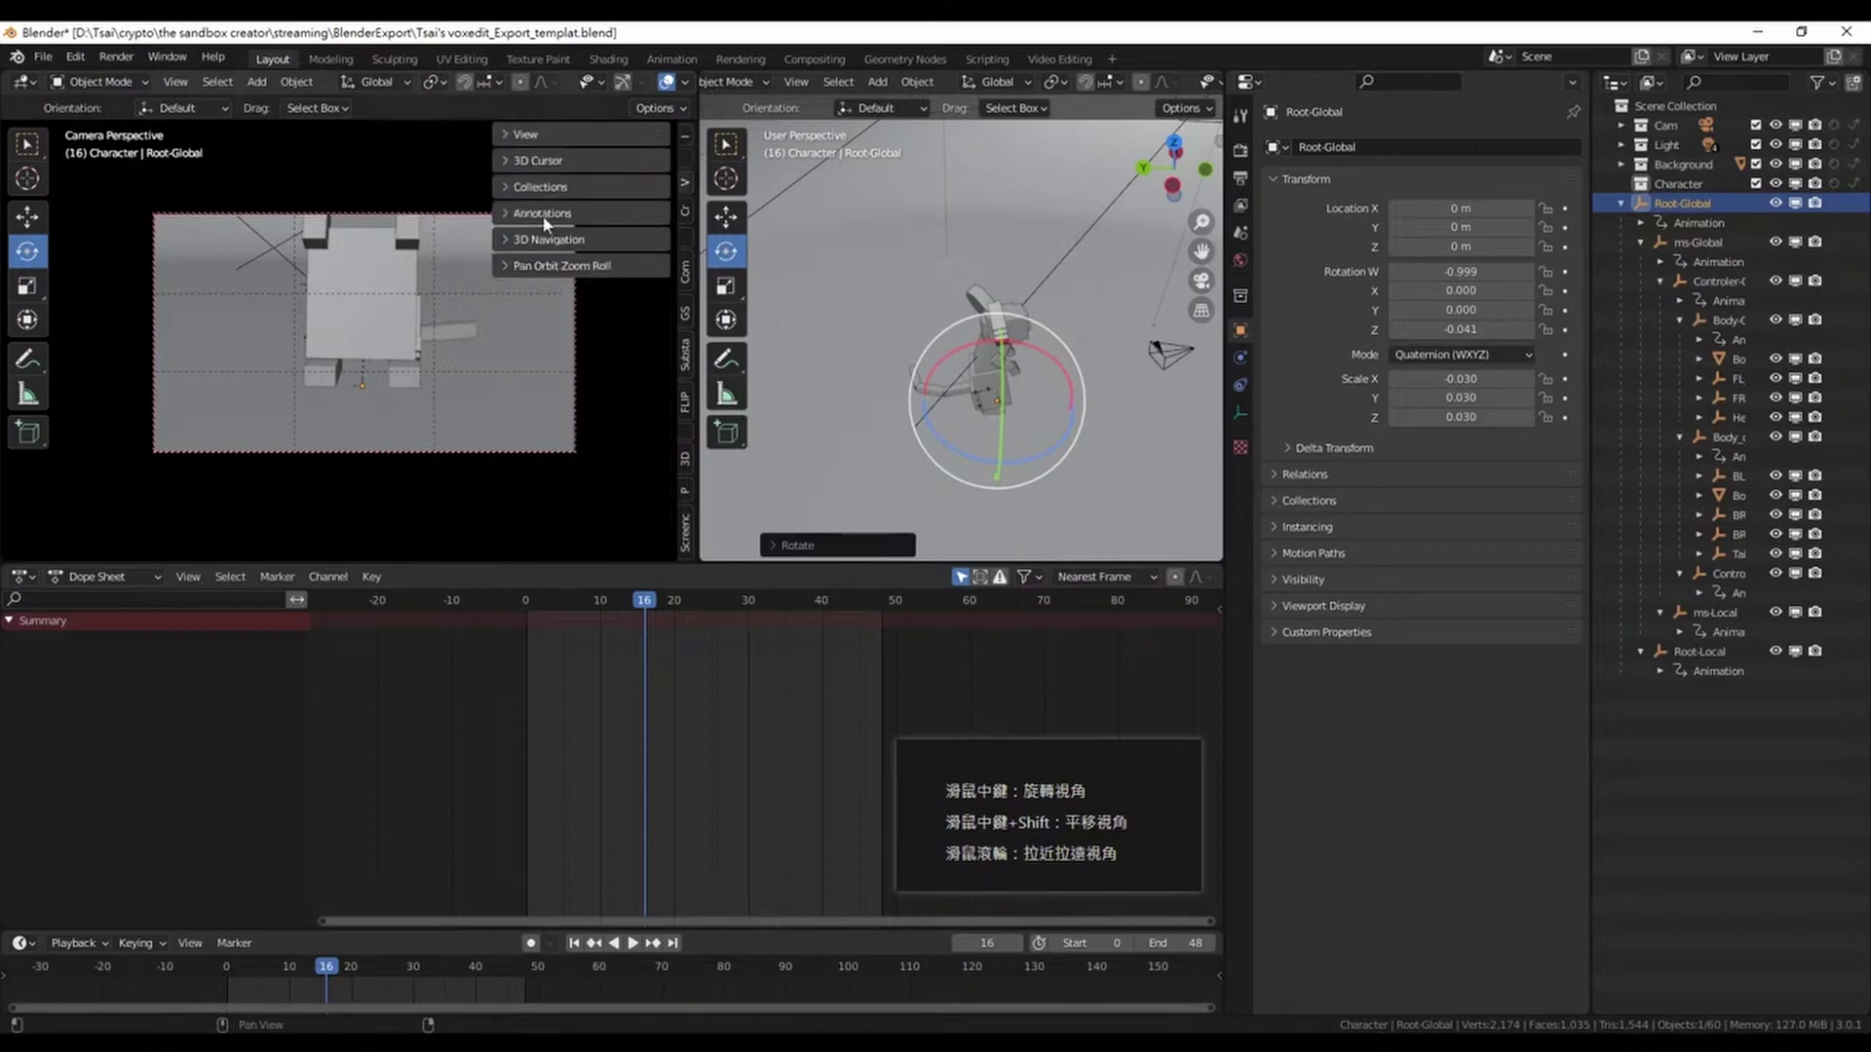
left_click(523, 136)
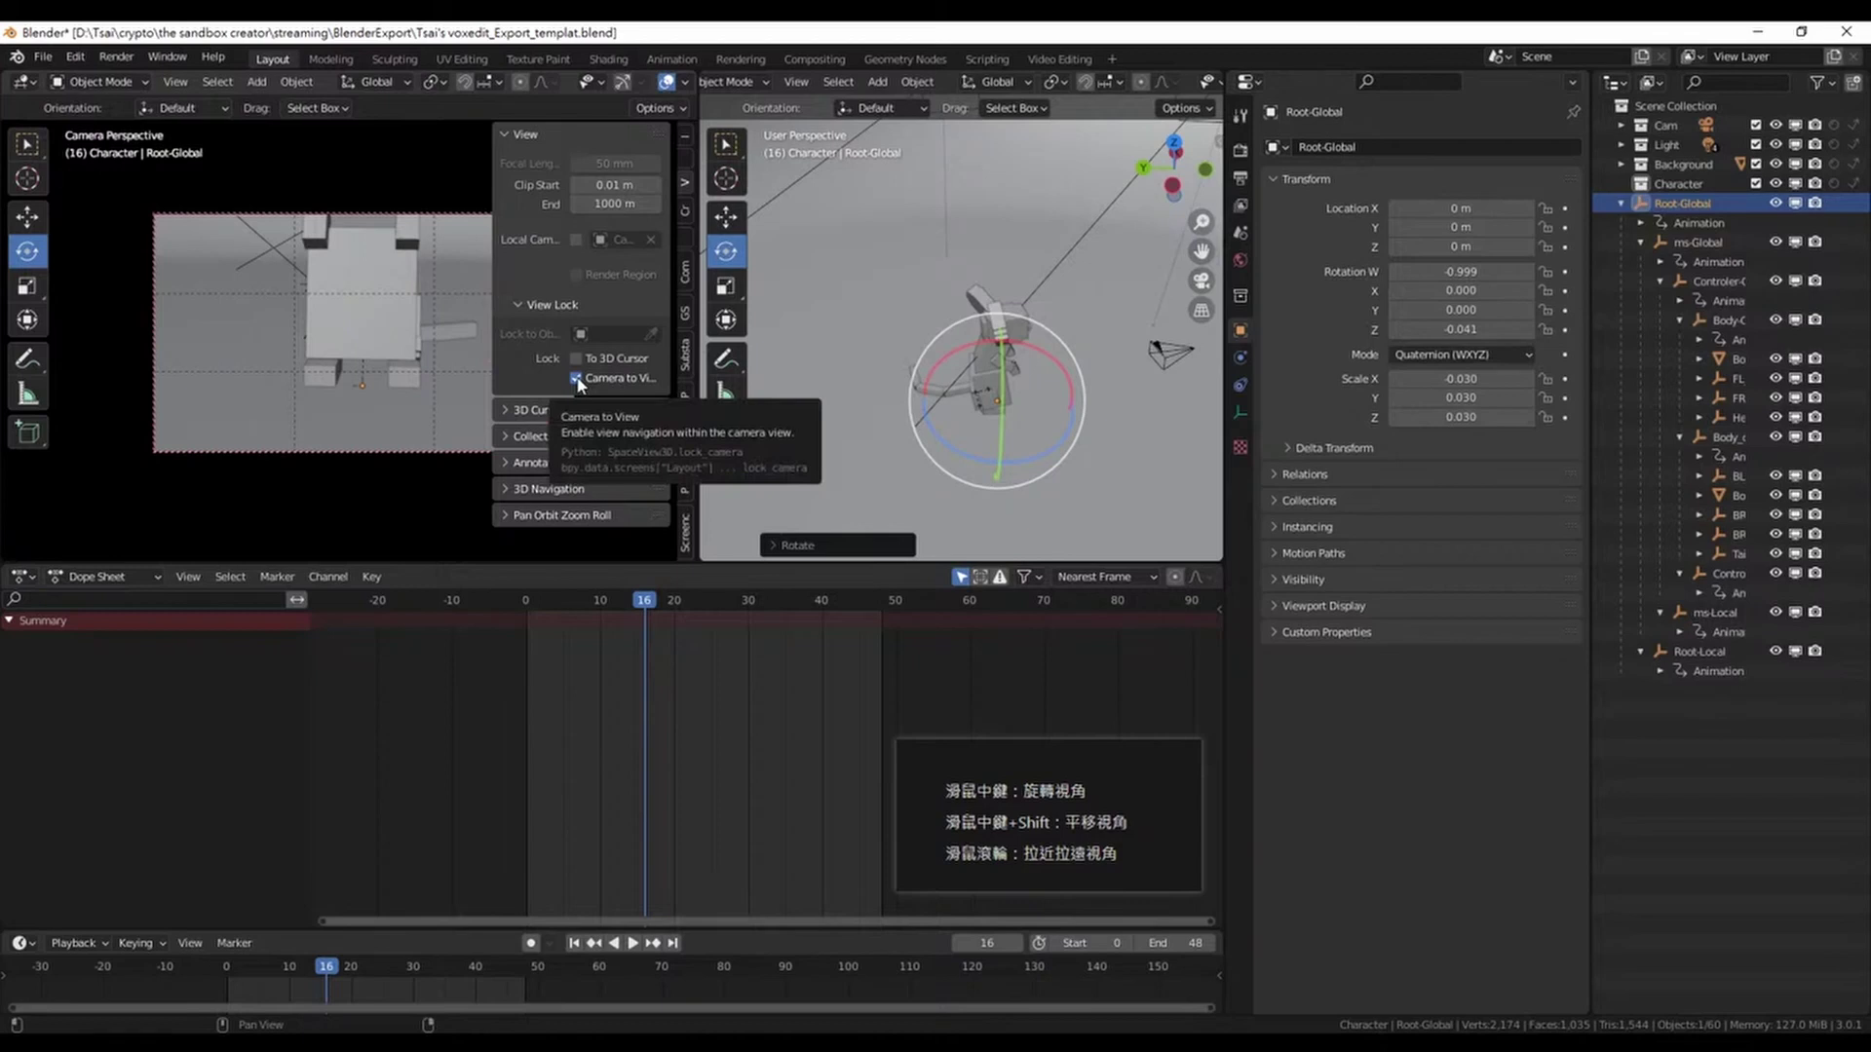
key("n")
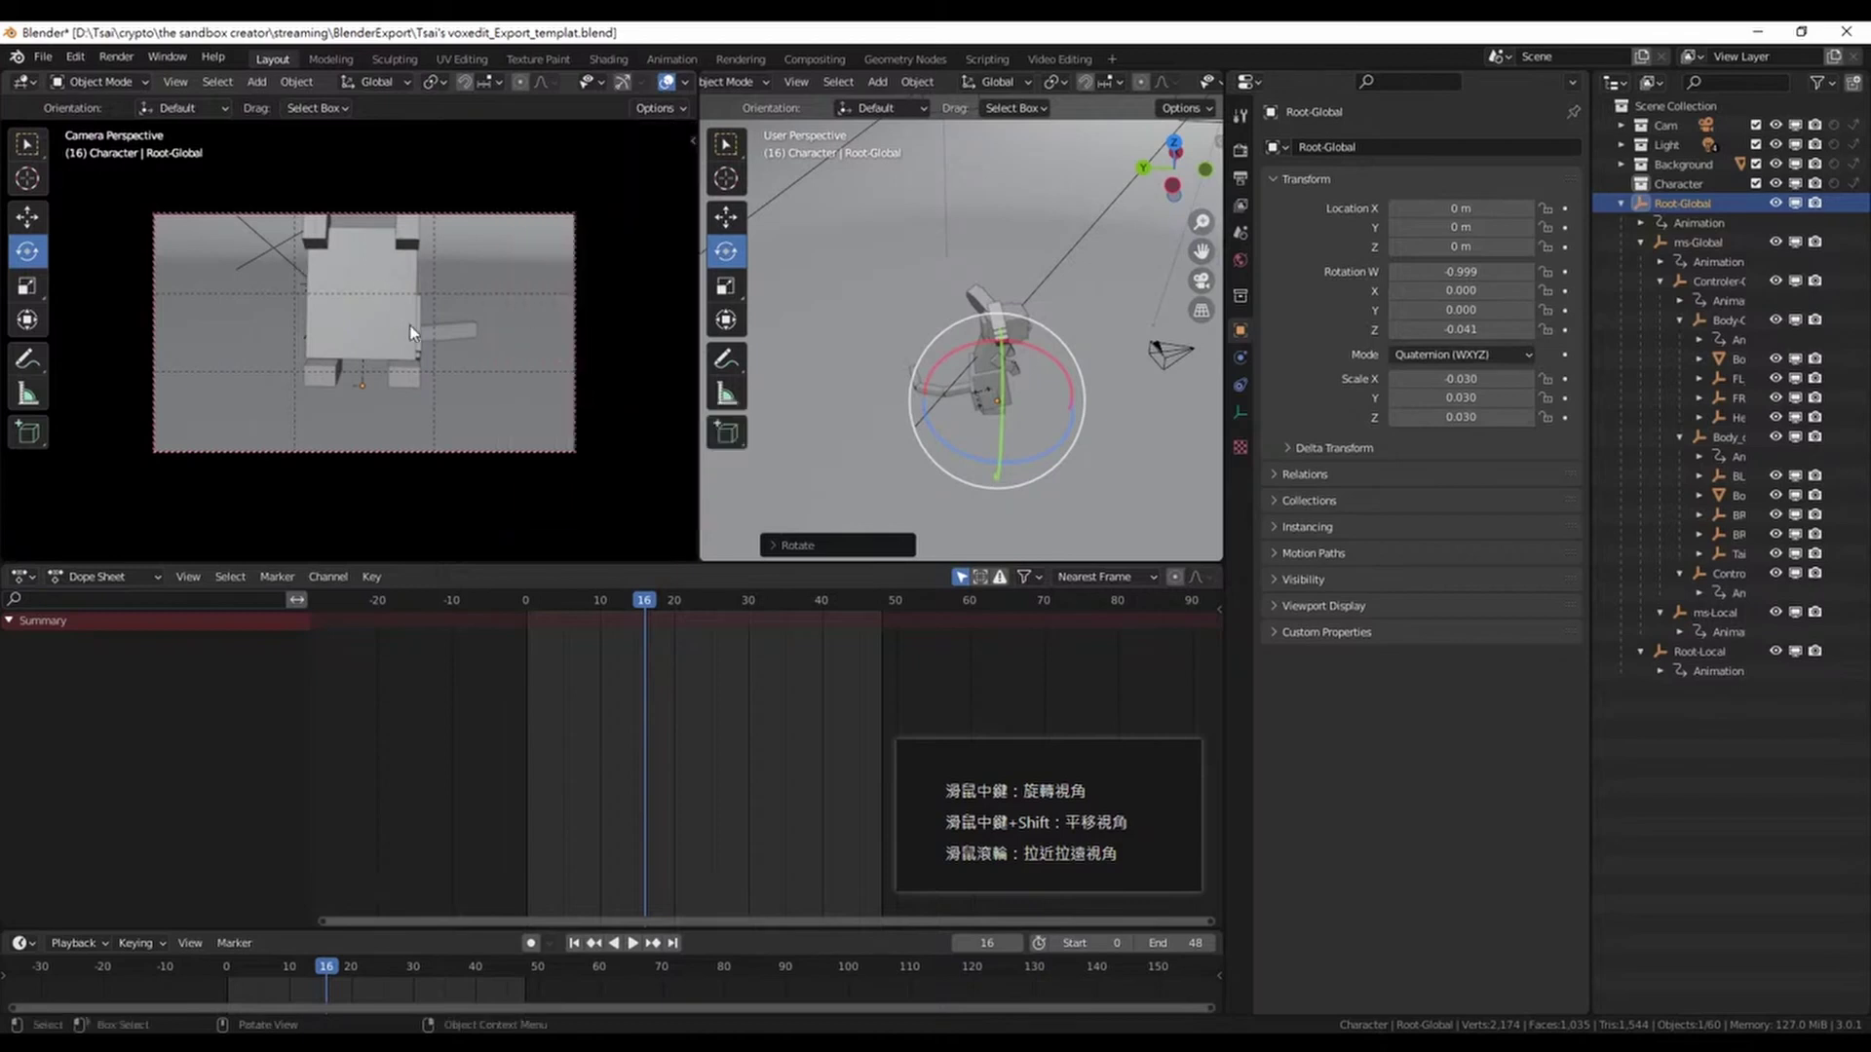
mouse_move(396, 317)
middle_mouse_down()
mouse_move(371, 267)
mouse_move(436, 286)
middle_mouse_up()
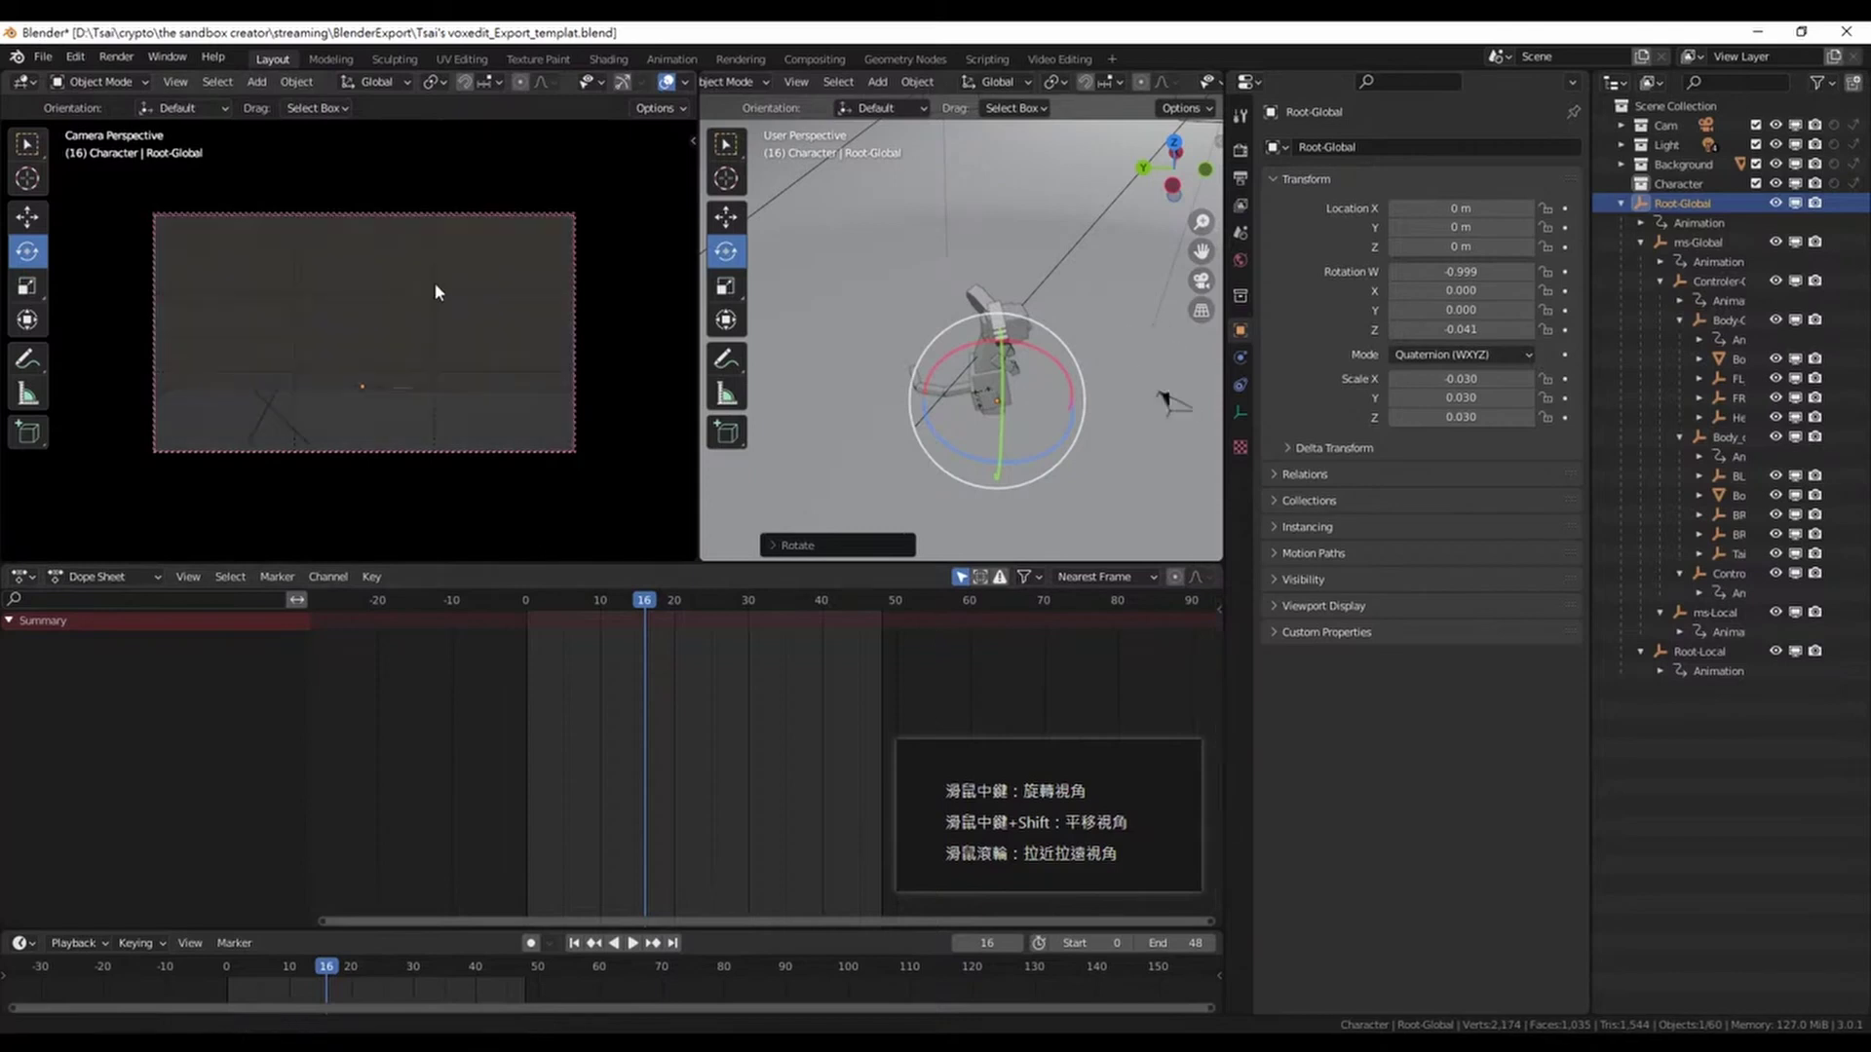
Reframe the camera onto the voxel mouse, preview the animation, and show Render Properties
mouse_move(436, 366)
middle_mouse_down()
mouse_move(382, 267)
mouse_move(358, 292)
mouse_move(386, 133)
mouse_move(341, 356)
mouse_move(382, 322)
mouse_move(430, 329)
middle_mouse_up()
left_click(376, 312)
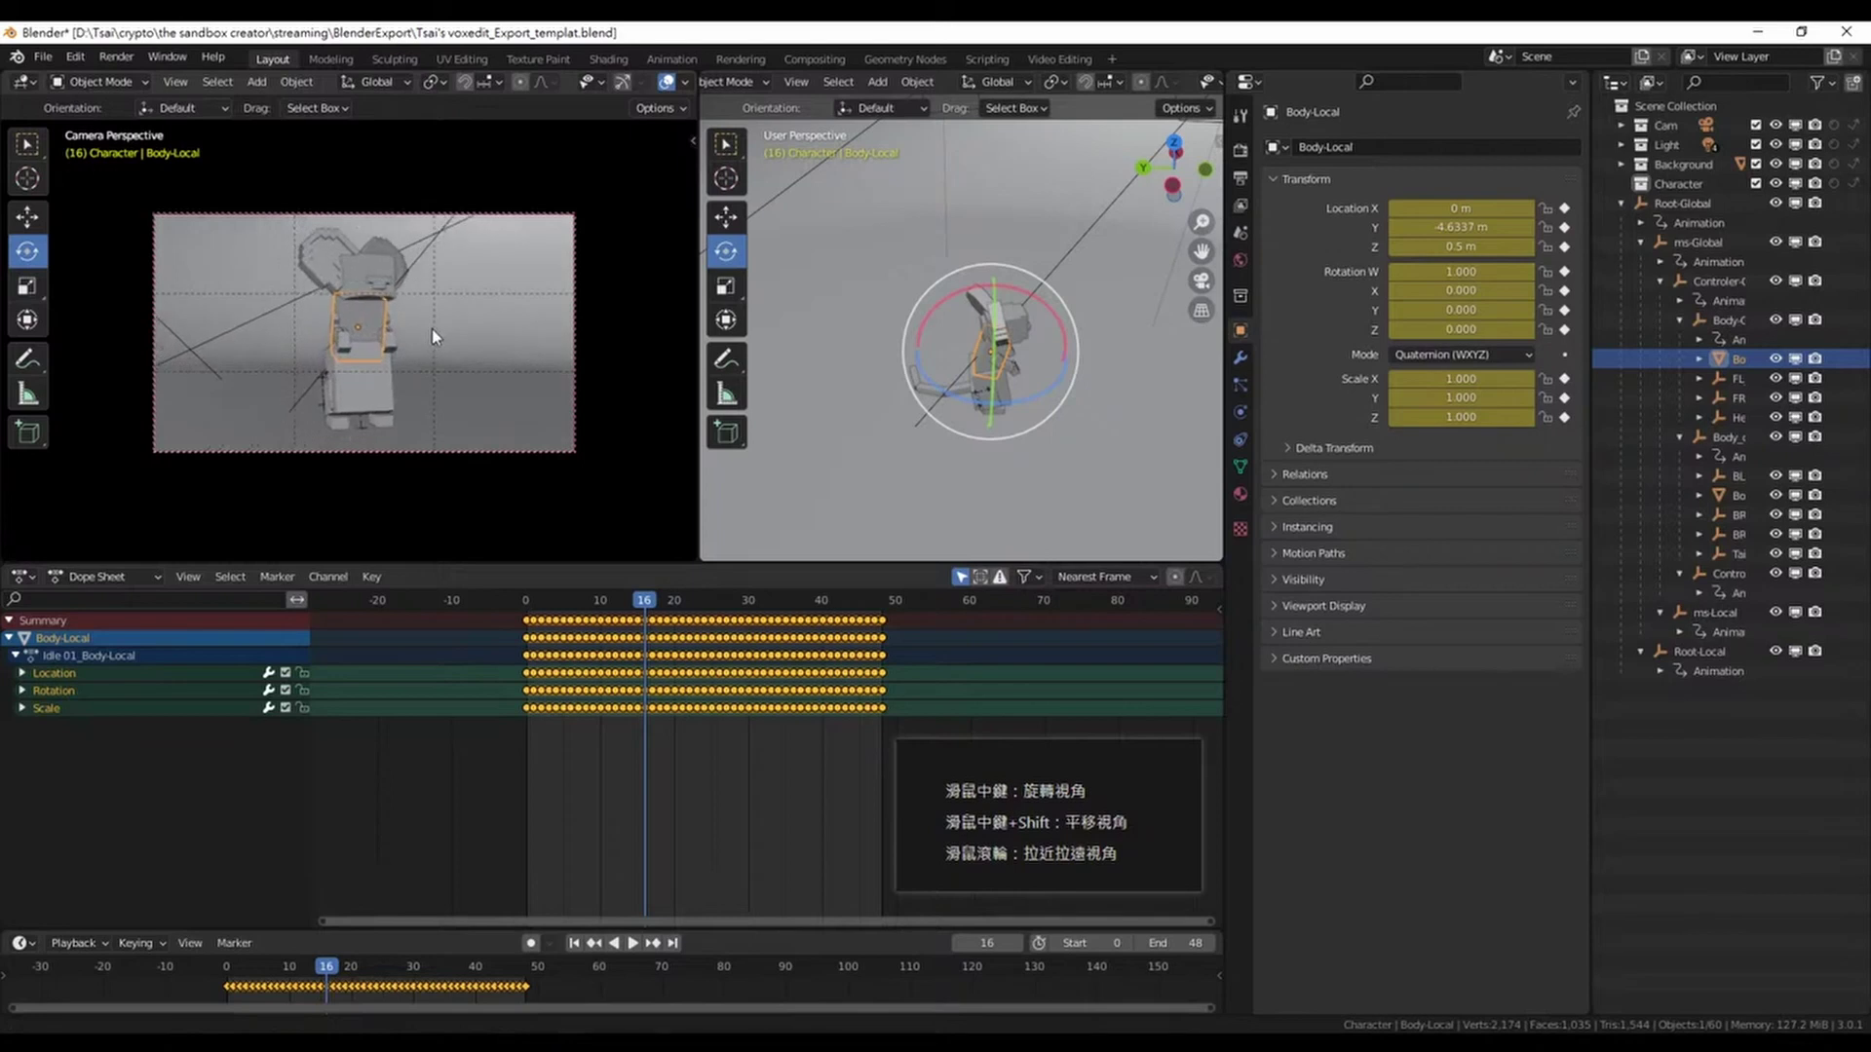
left_click(432, 331)
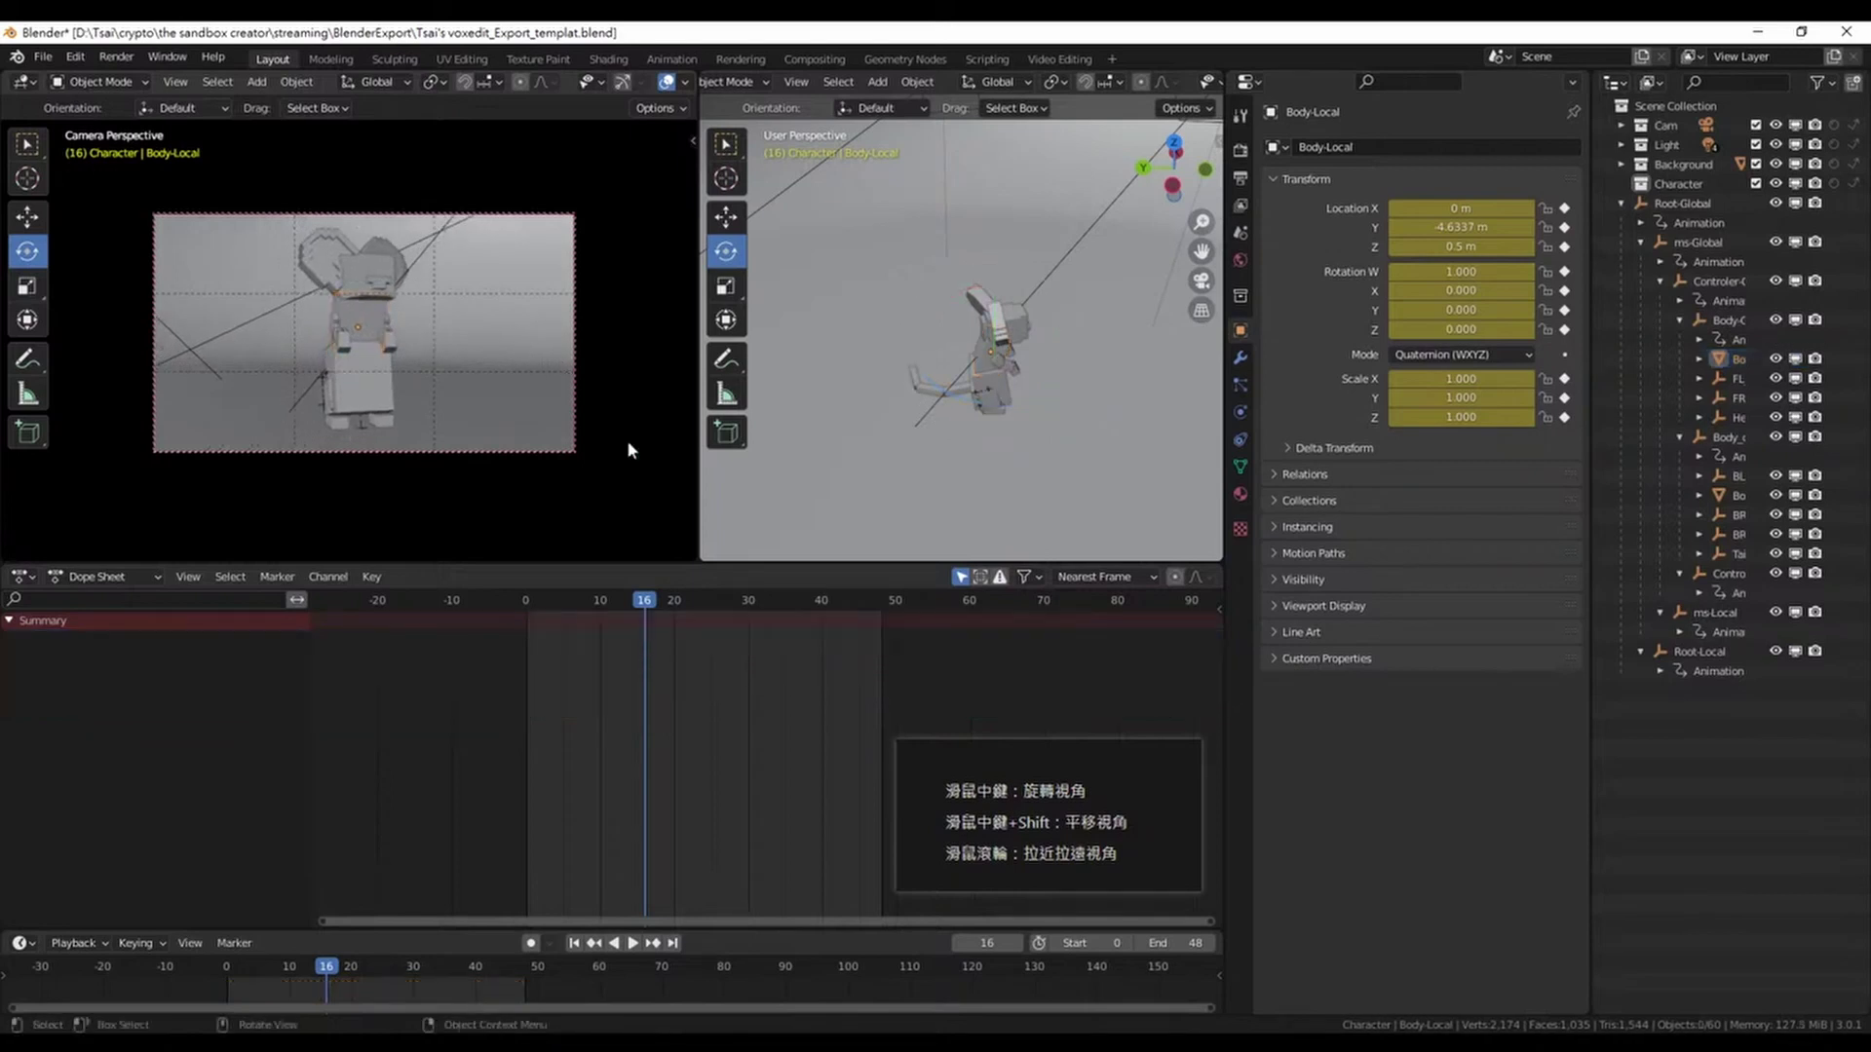
key("space")
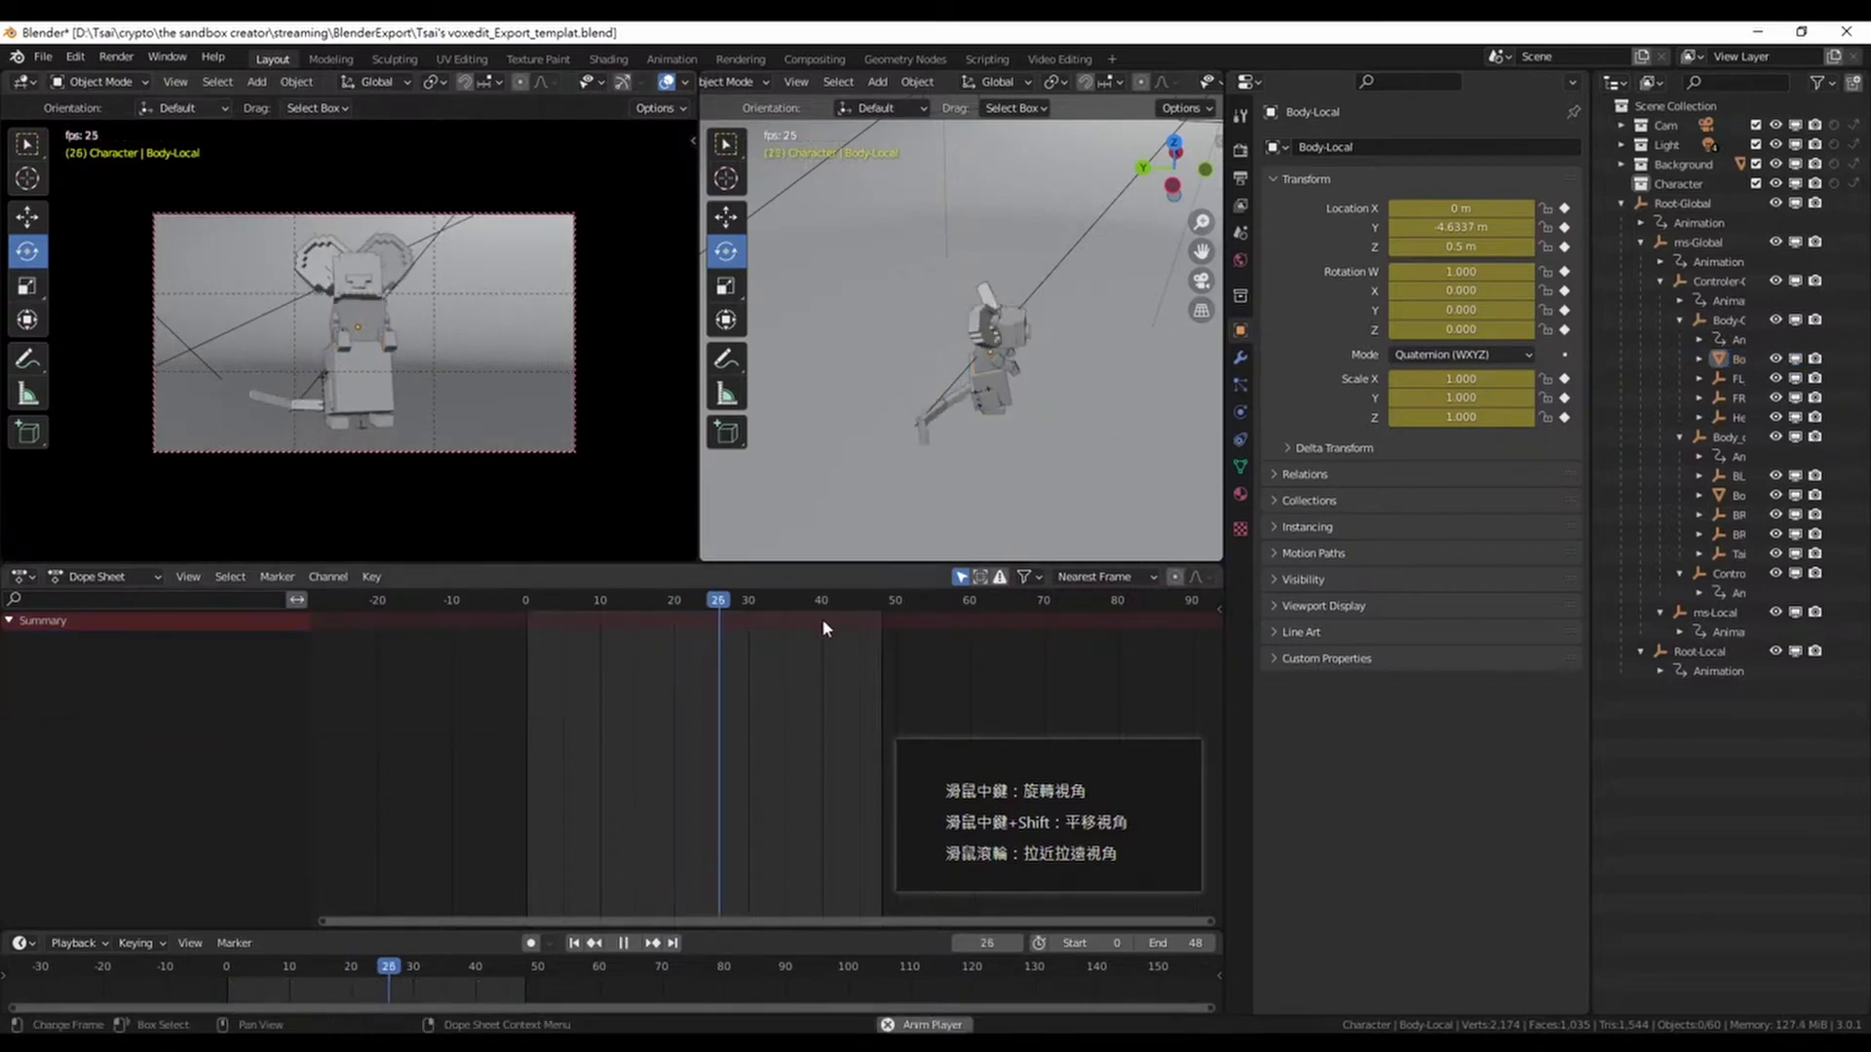
key("space")
middle_click_drag(445, 351, 446, 353)
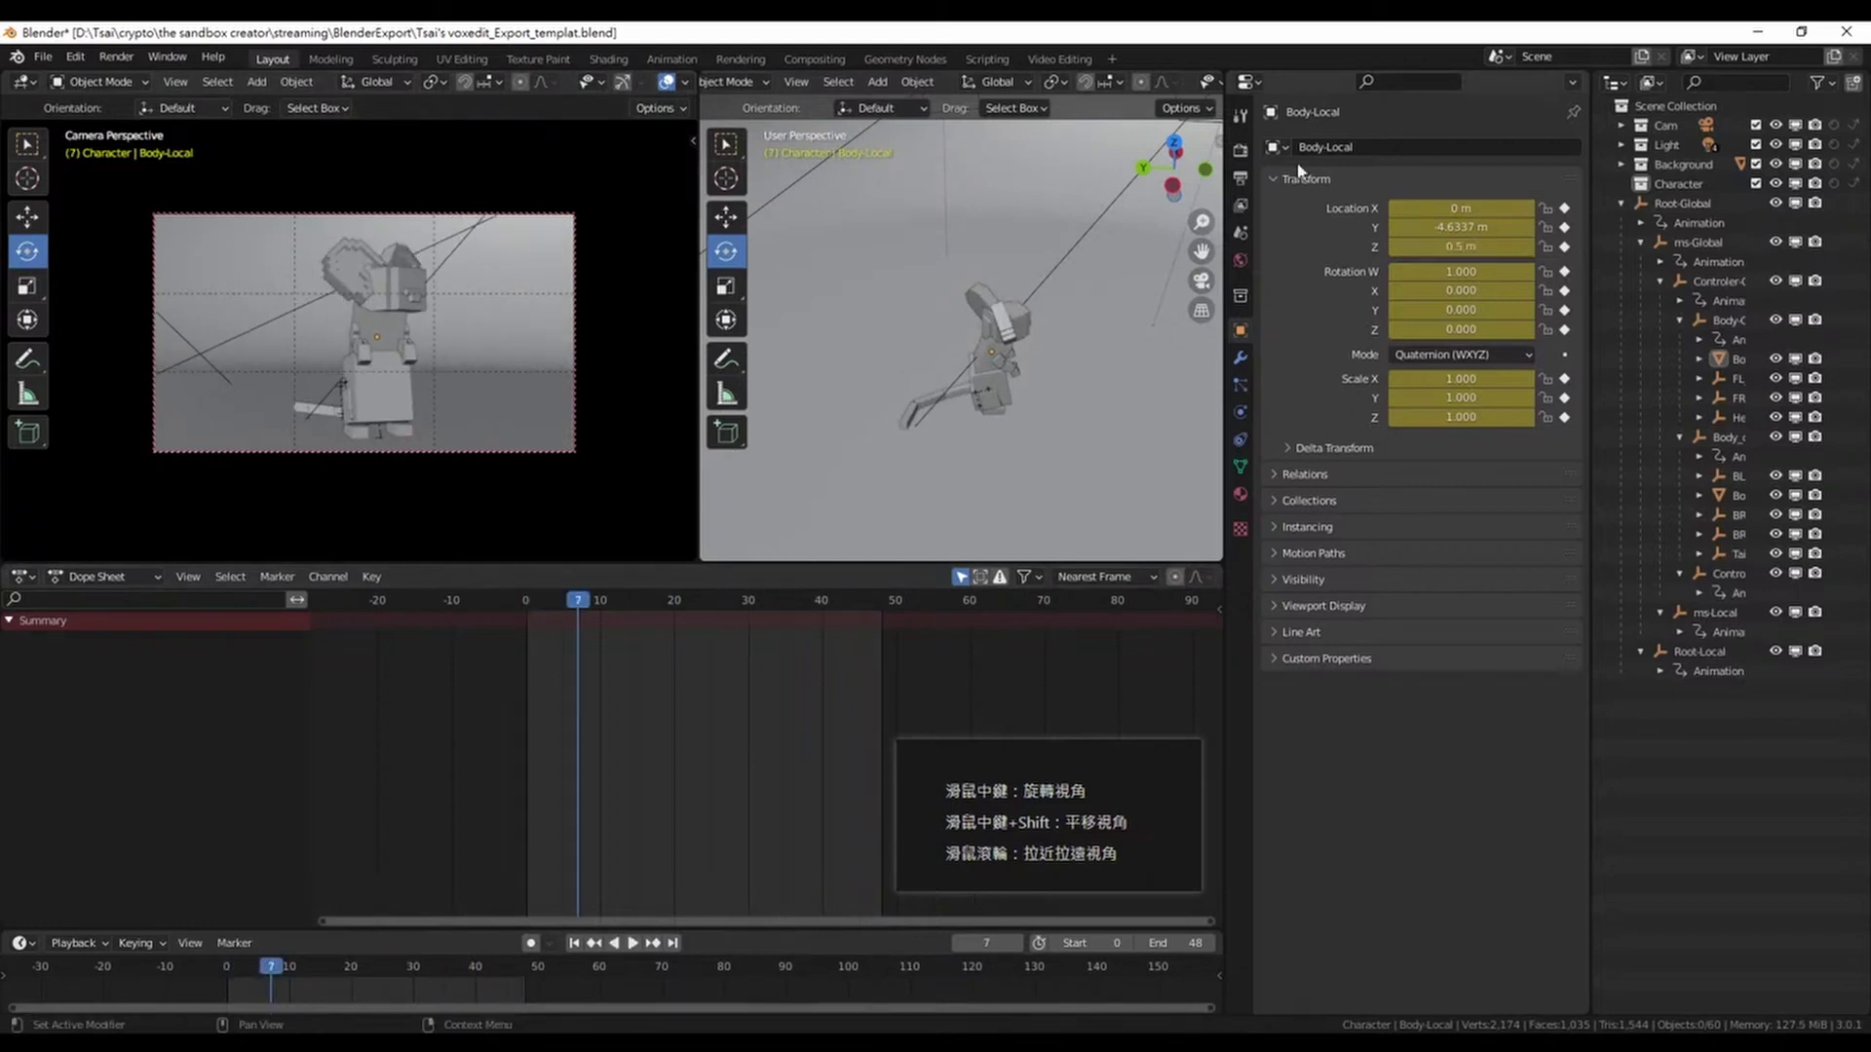
left_click(1239, 151)
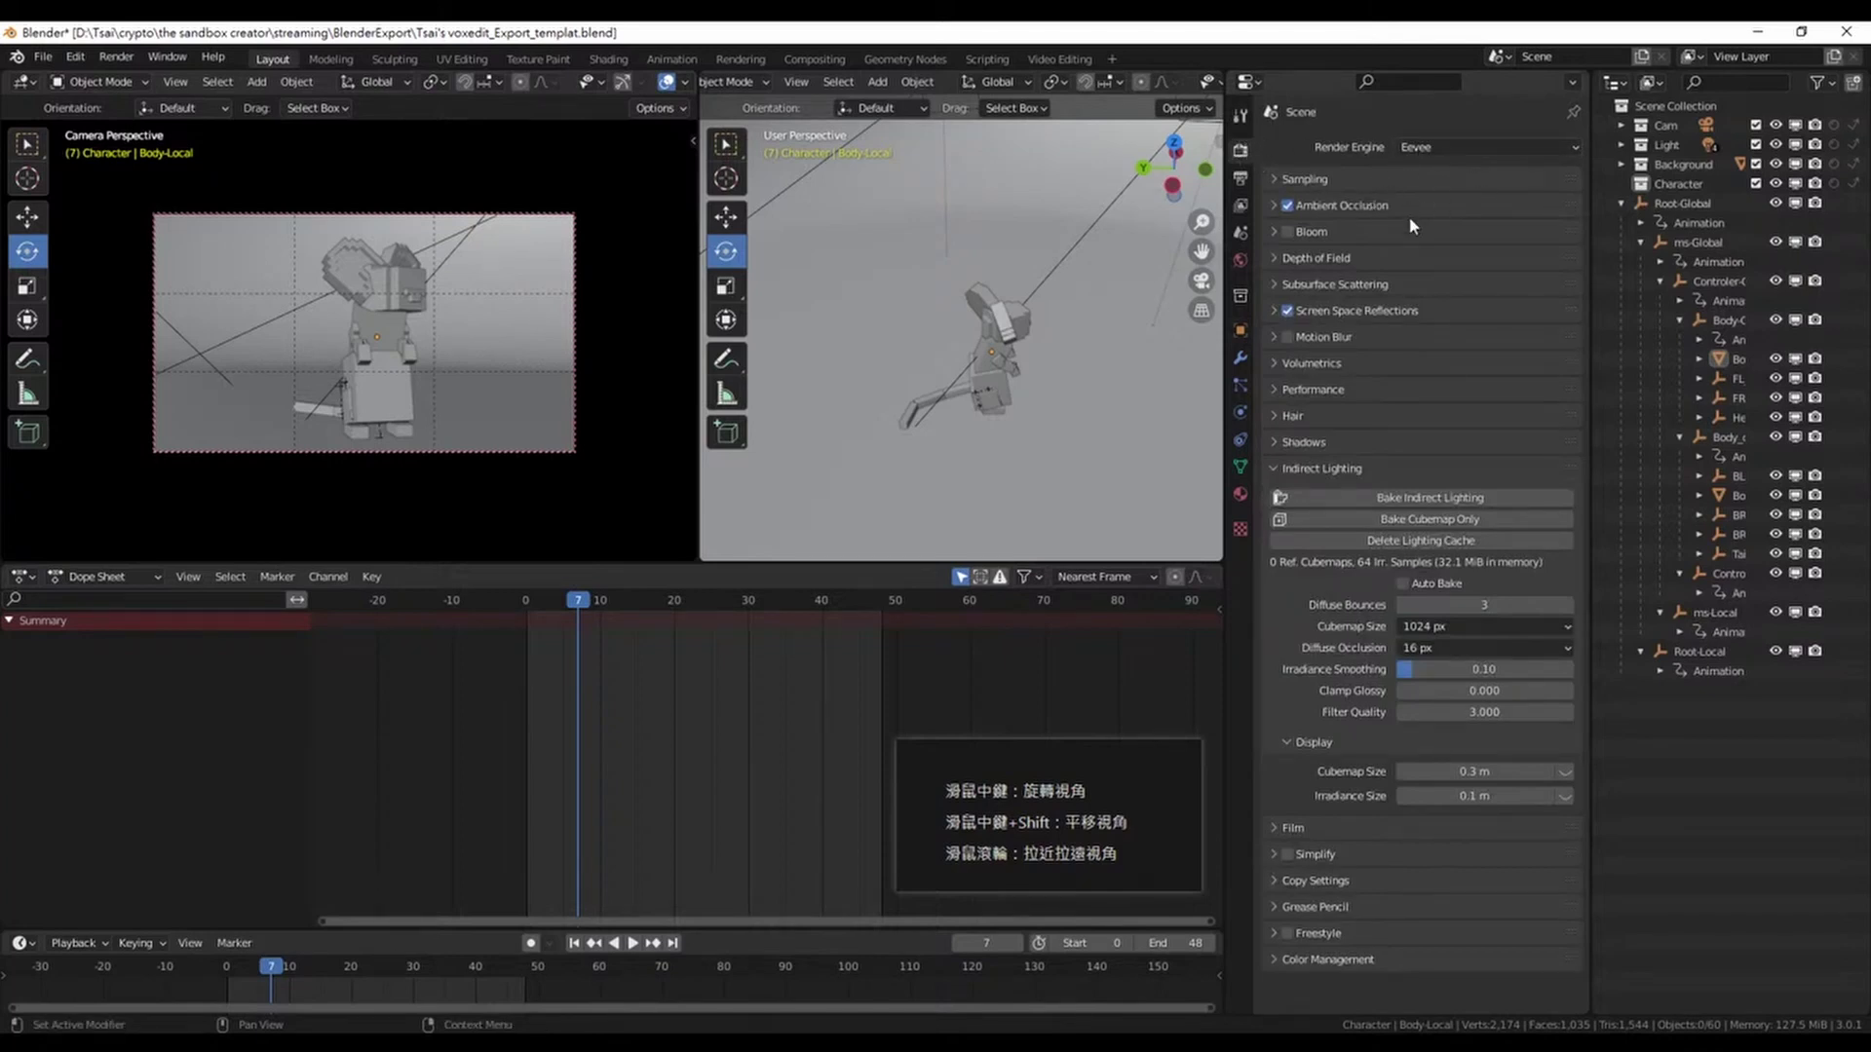
Switch the camera viewport to Rendered shading after trying Wireframe and Solid
scroll(649, 82, "down", 3)
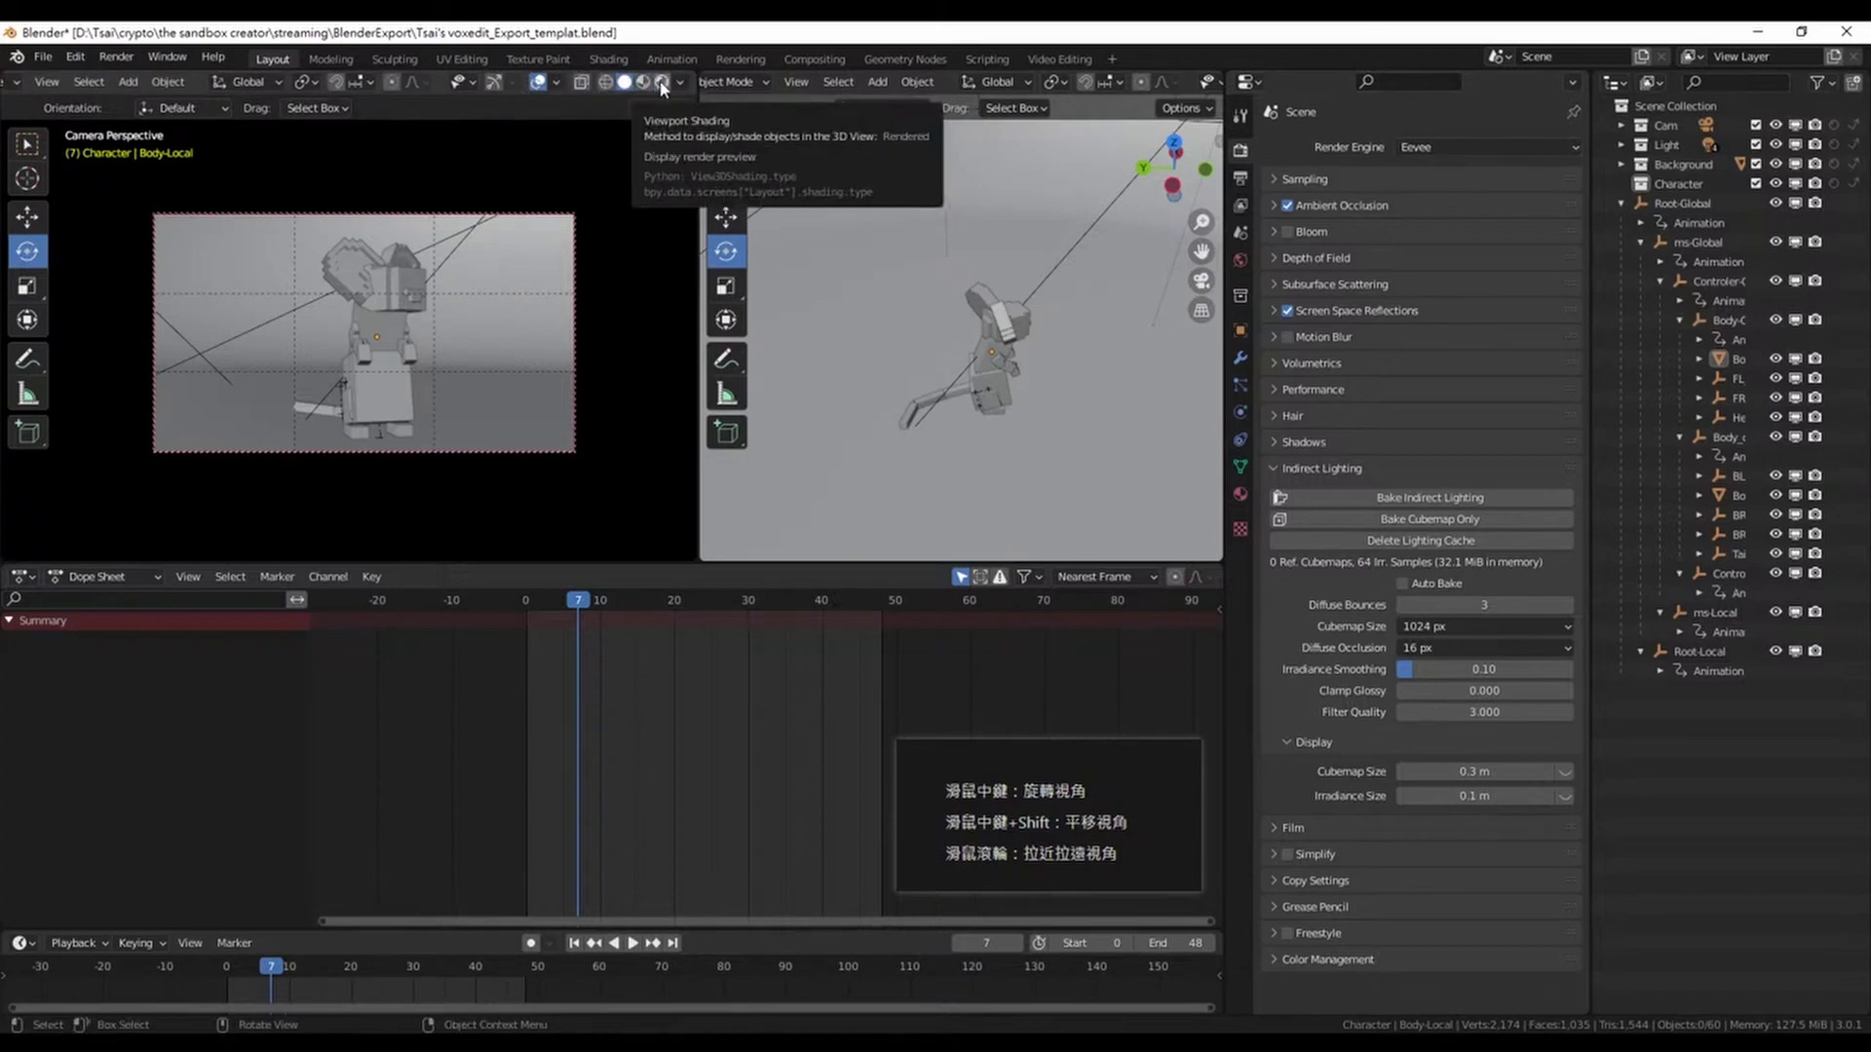
left_click(606, 83)
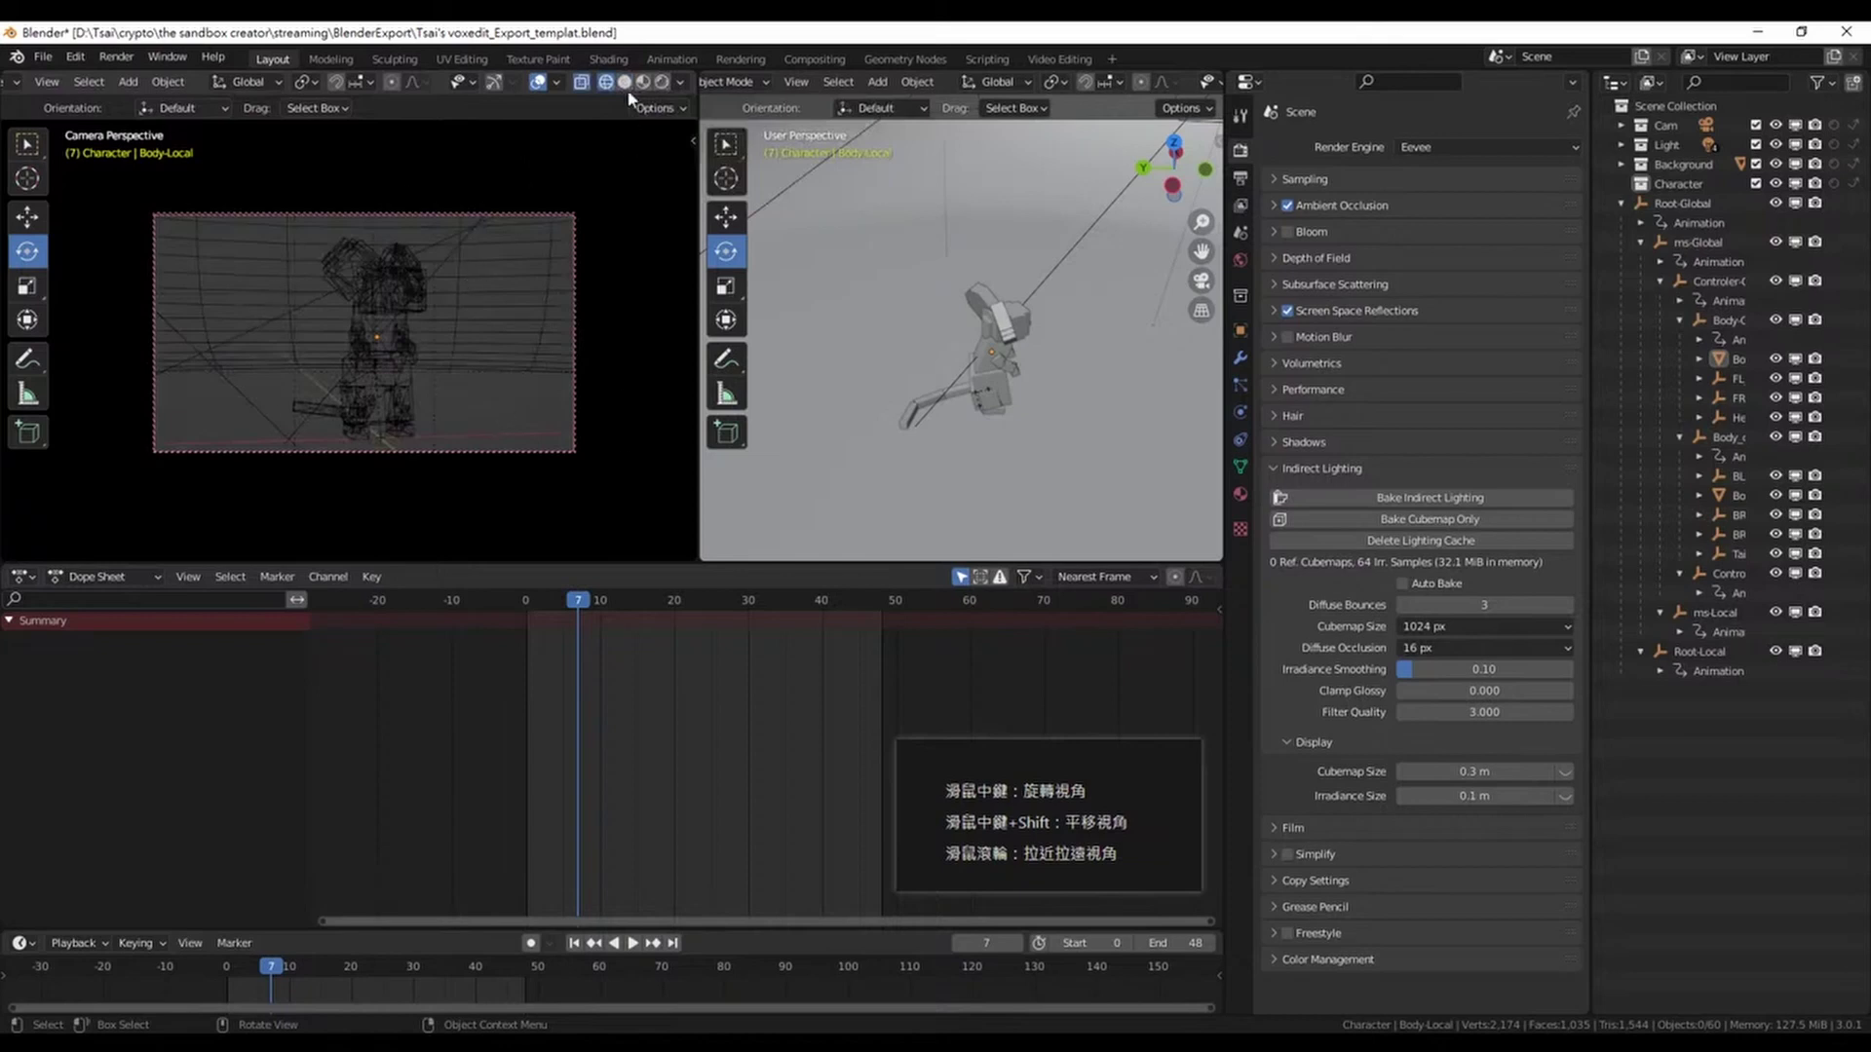
left_click(624, 83)
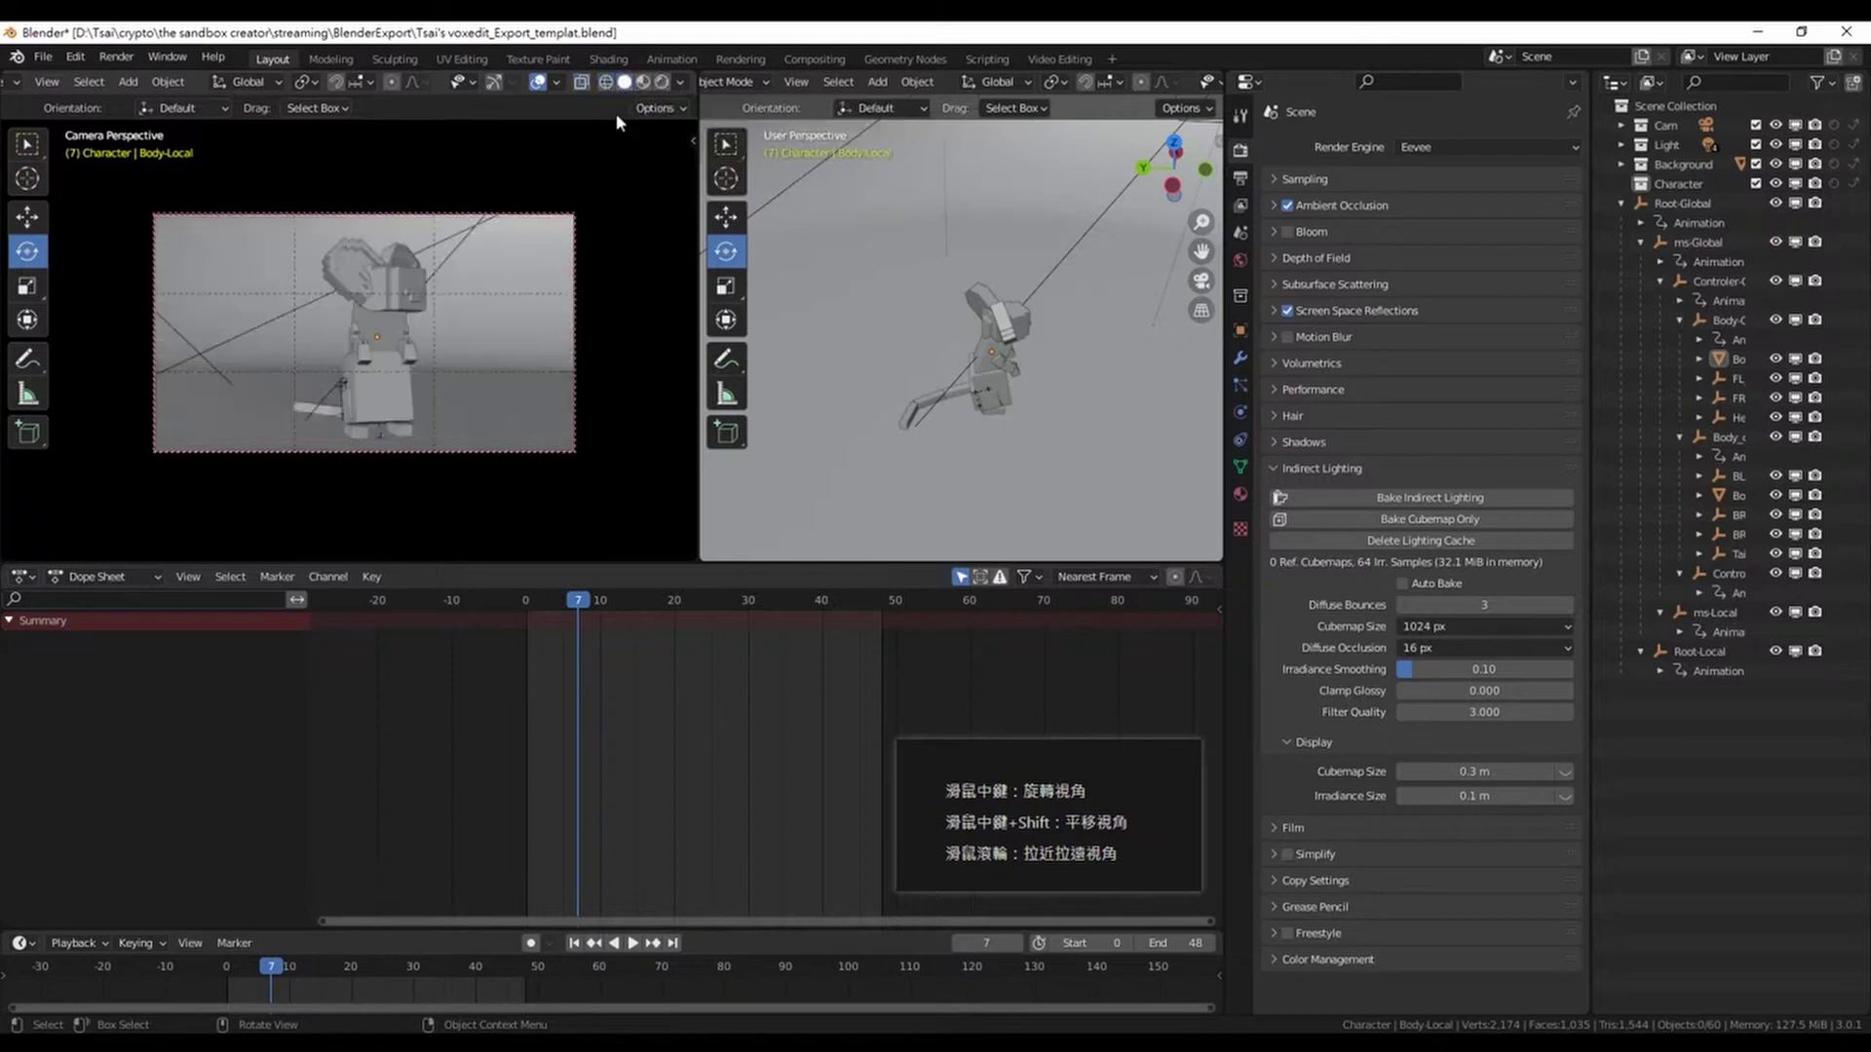
left_click(661, 83)
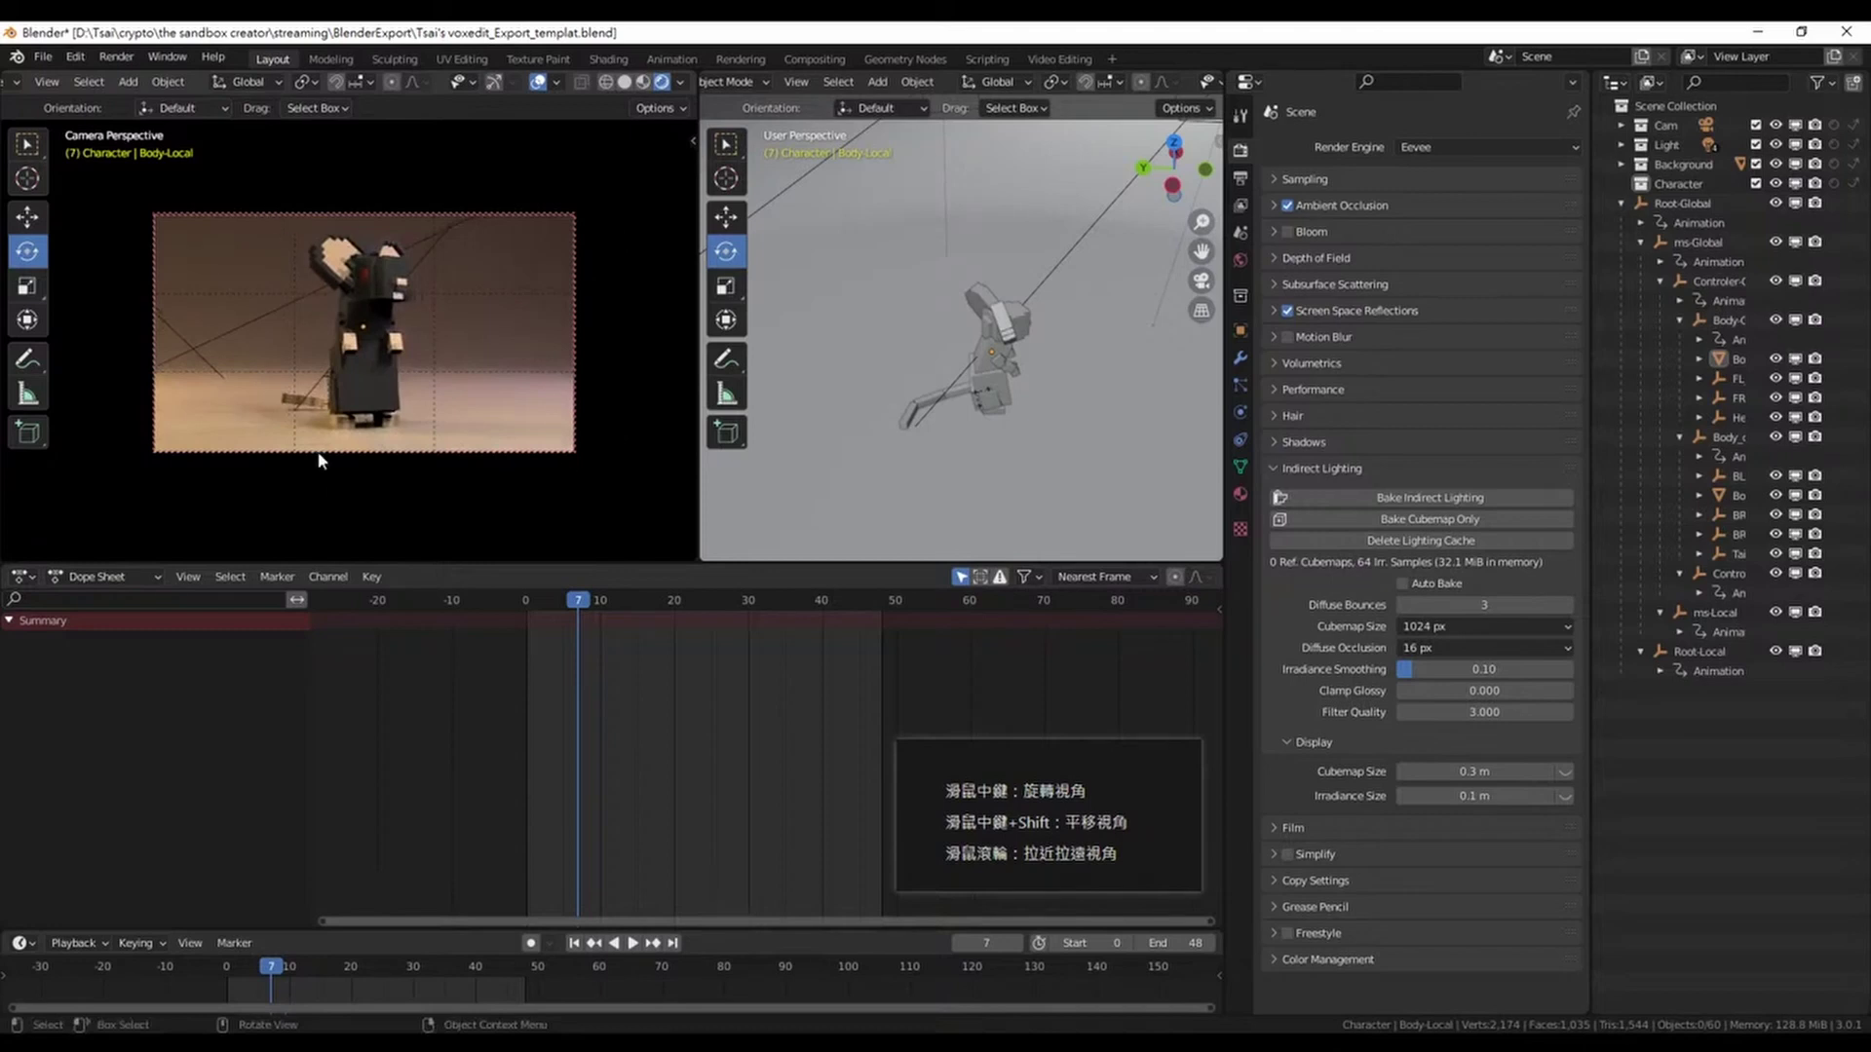
Turn off viewport overlays and play the animation in the rendered camera view
left_click(540, 86)
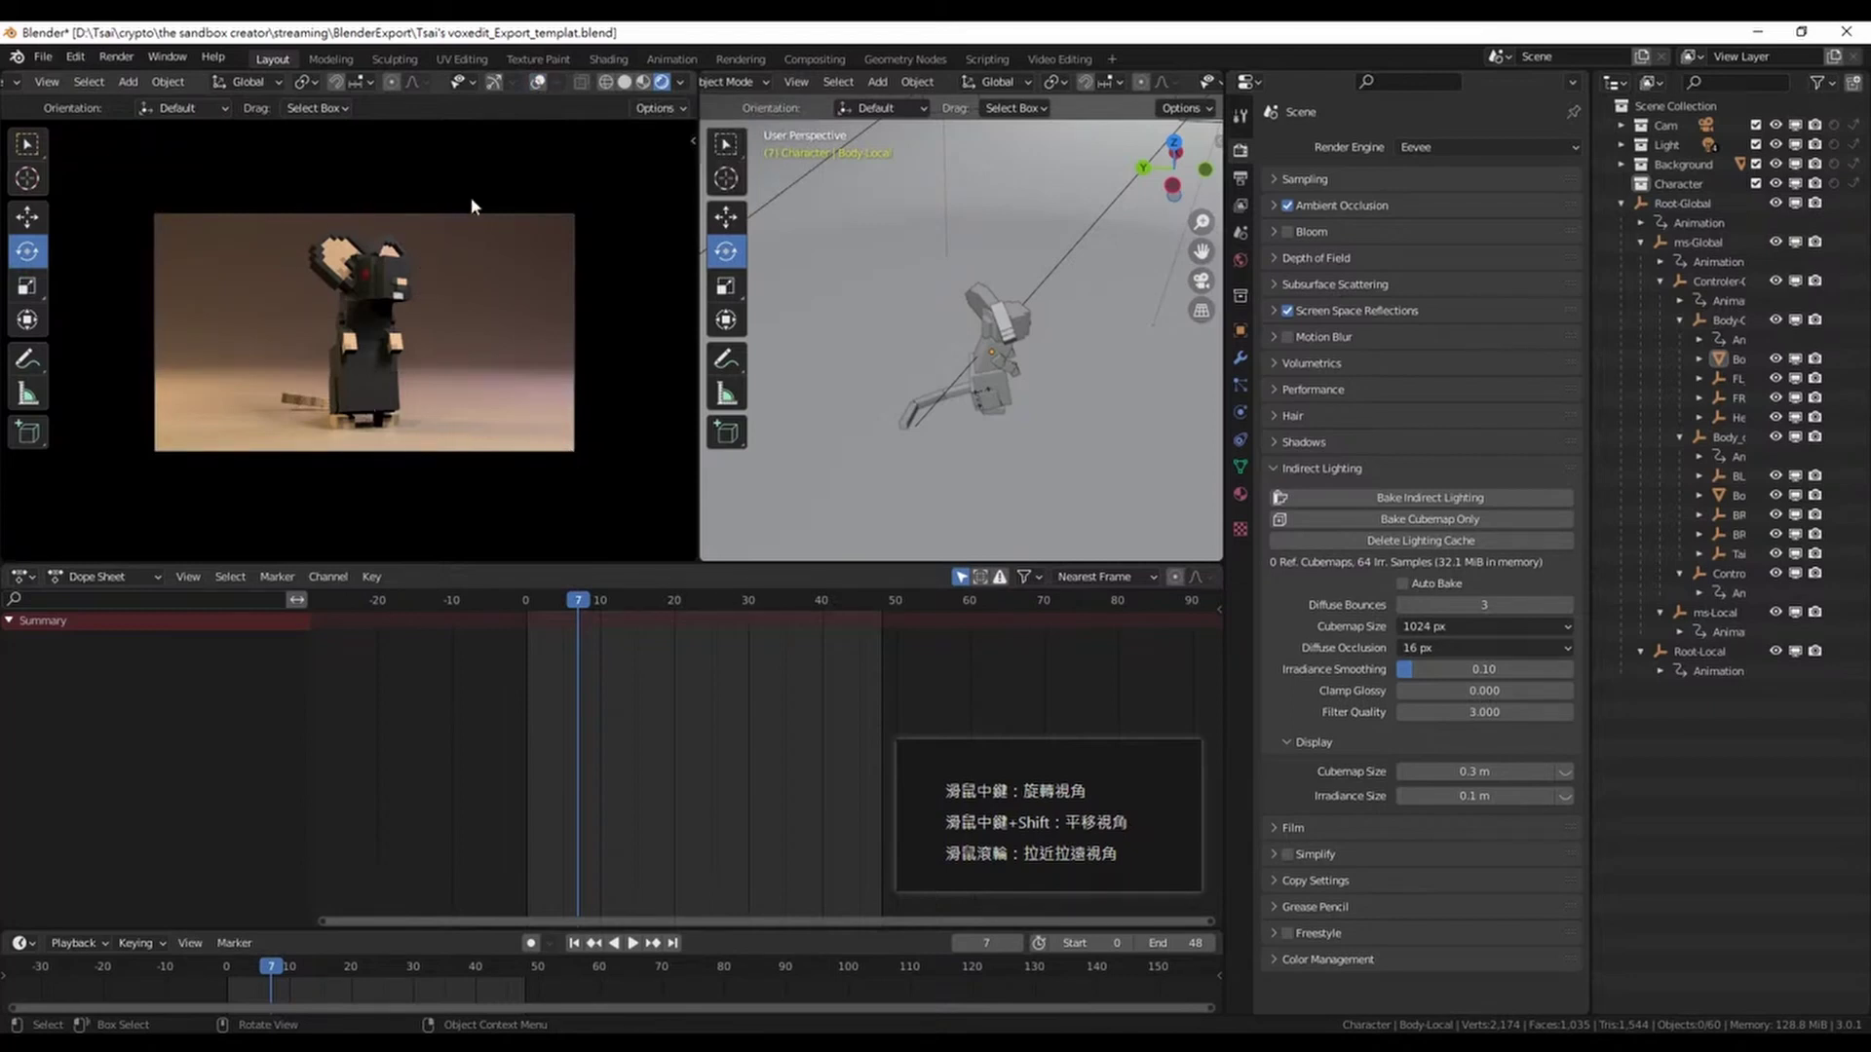
key("space")
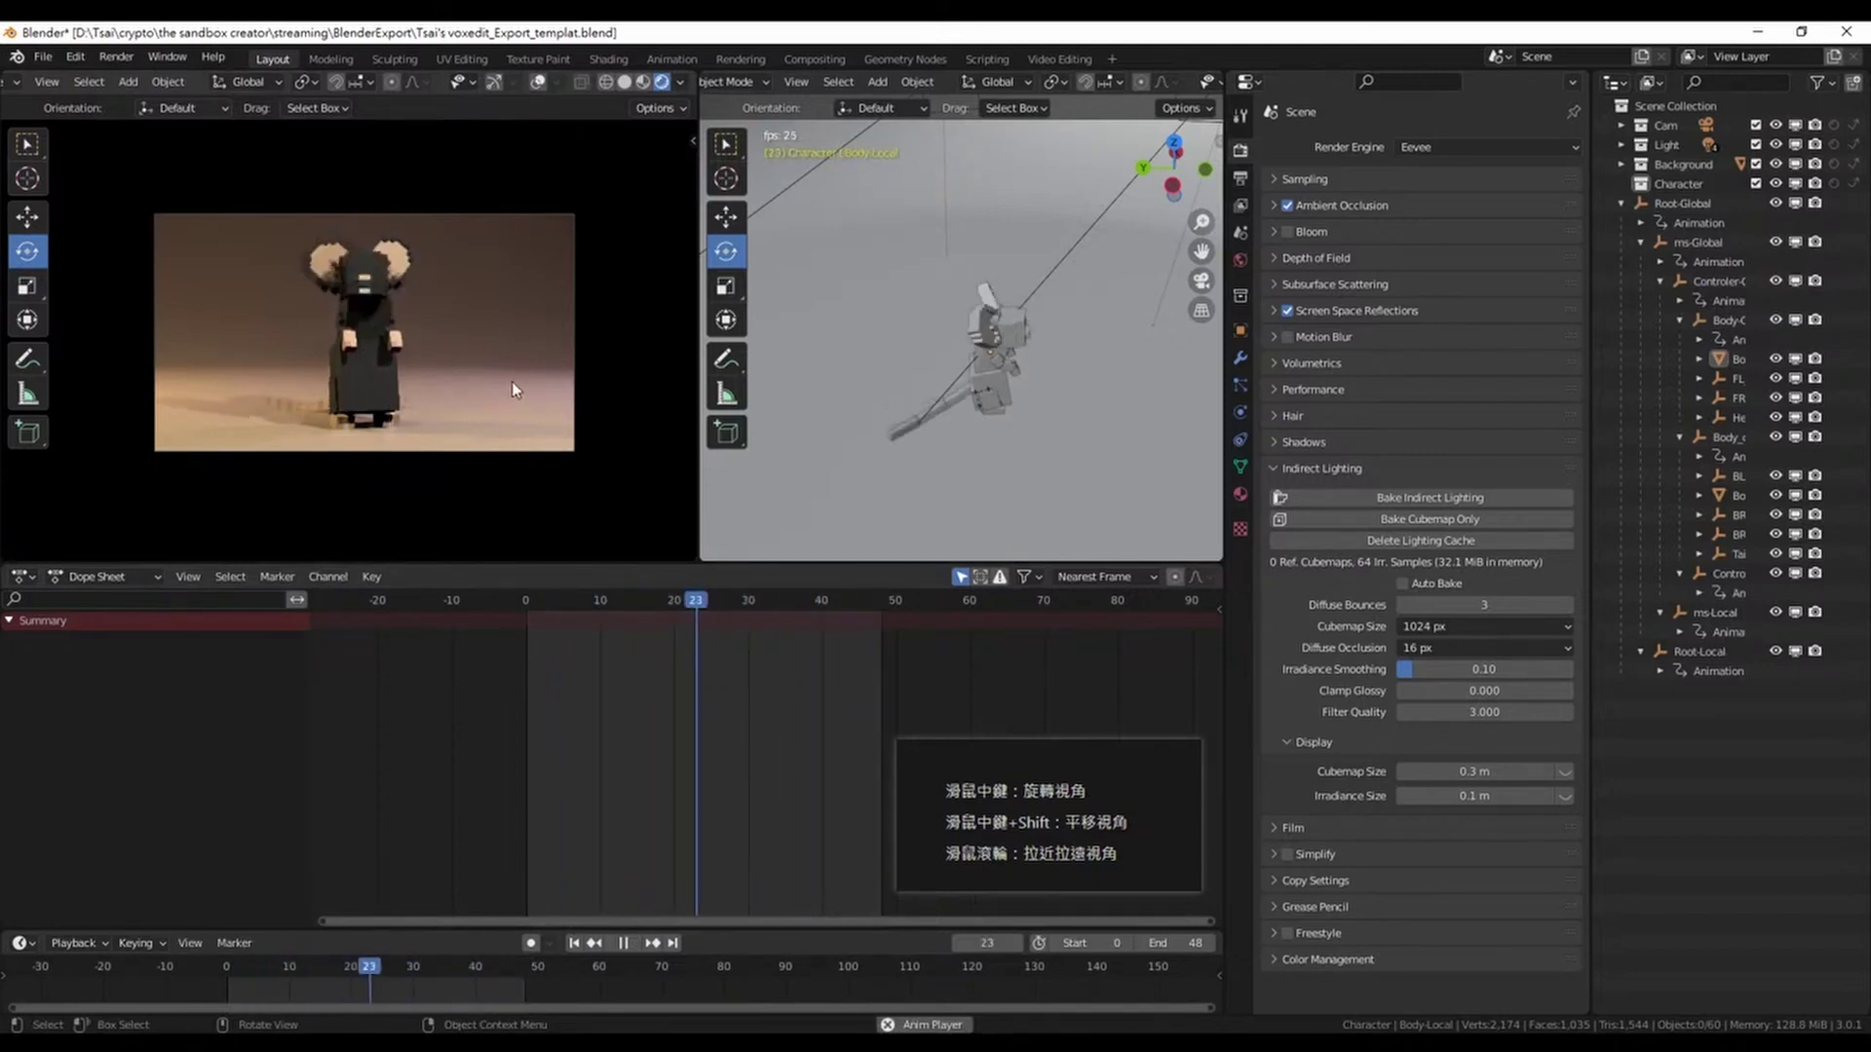
key("space")
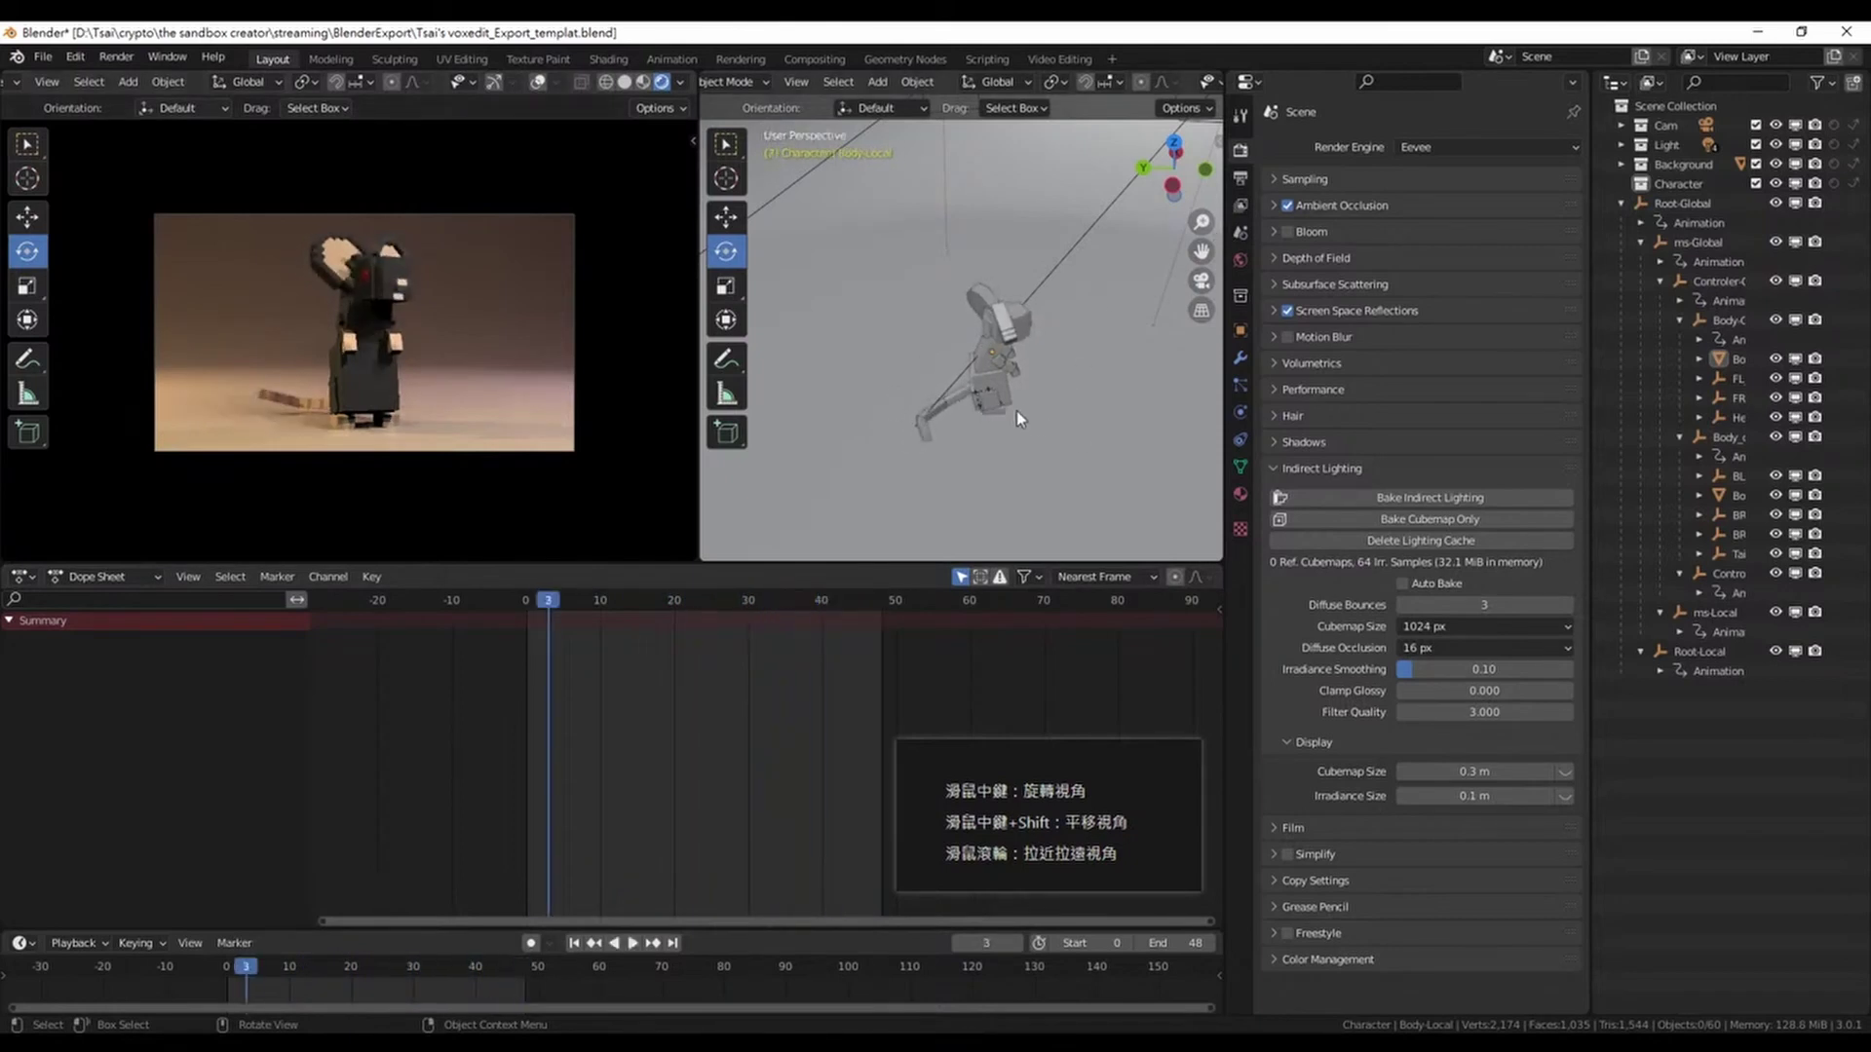
Set the Ground's Material.001 base colour to near-black blue (HSV 0.576, 0.650, 0.015)
left_click(499, 421)
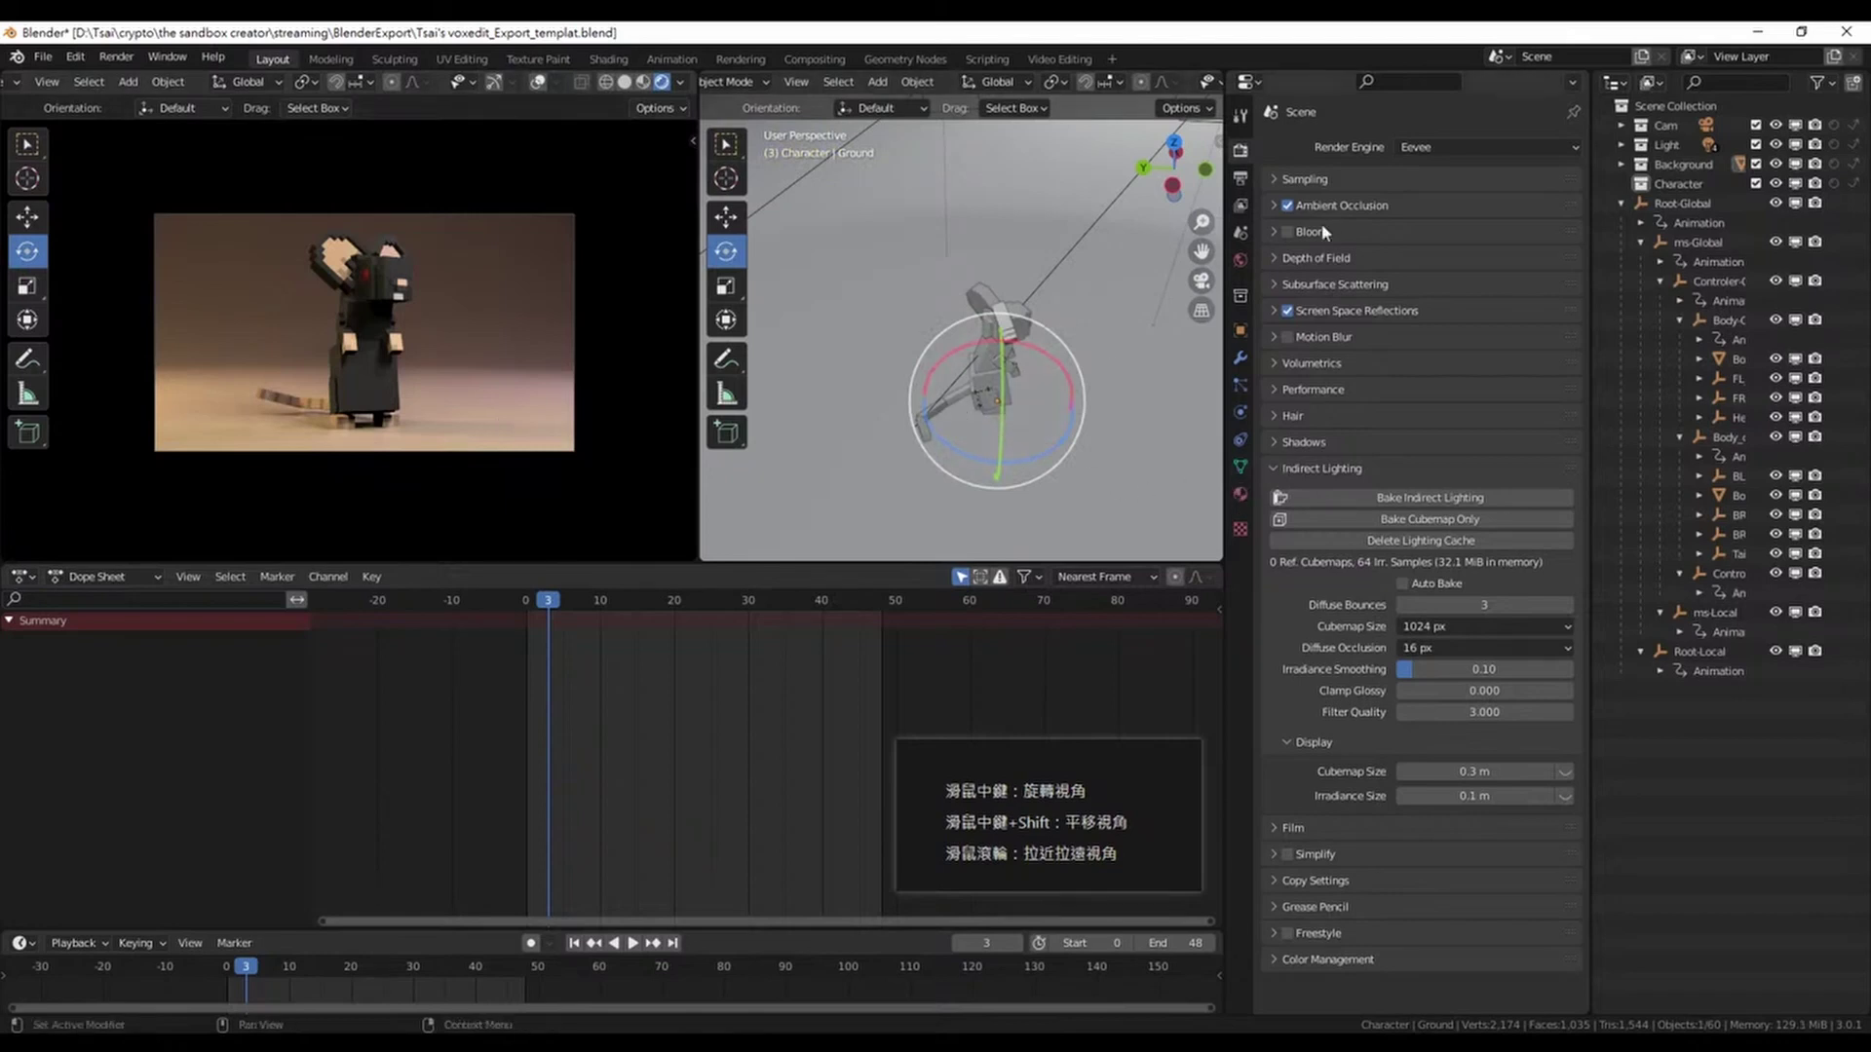
left_click(1621, 164)
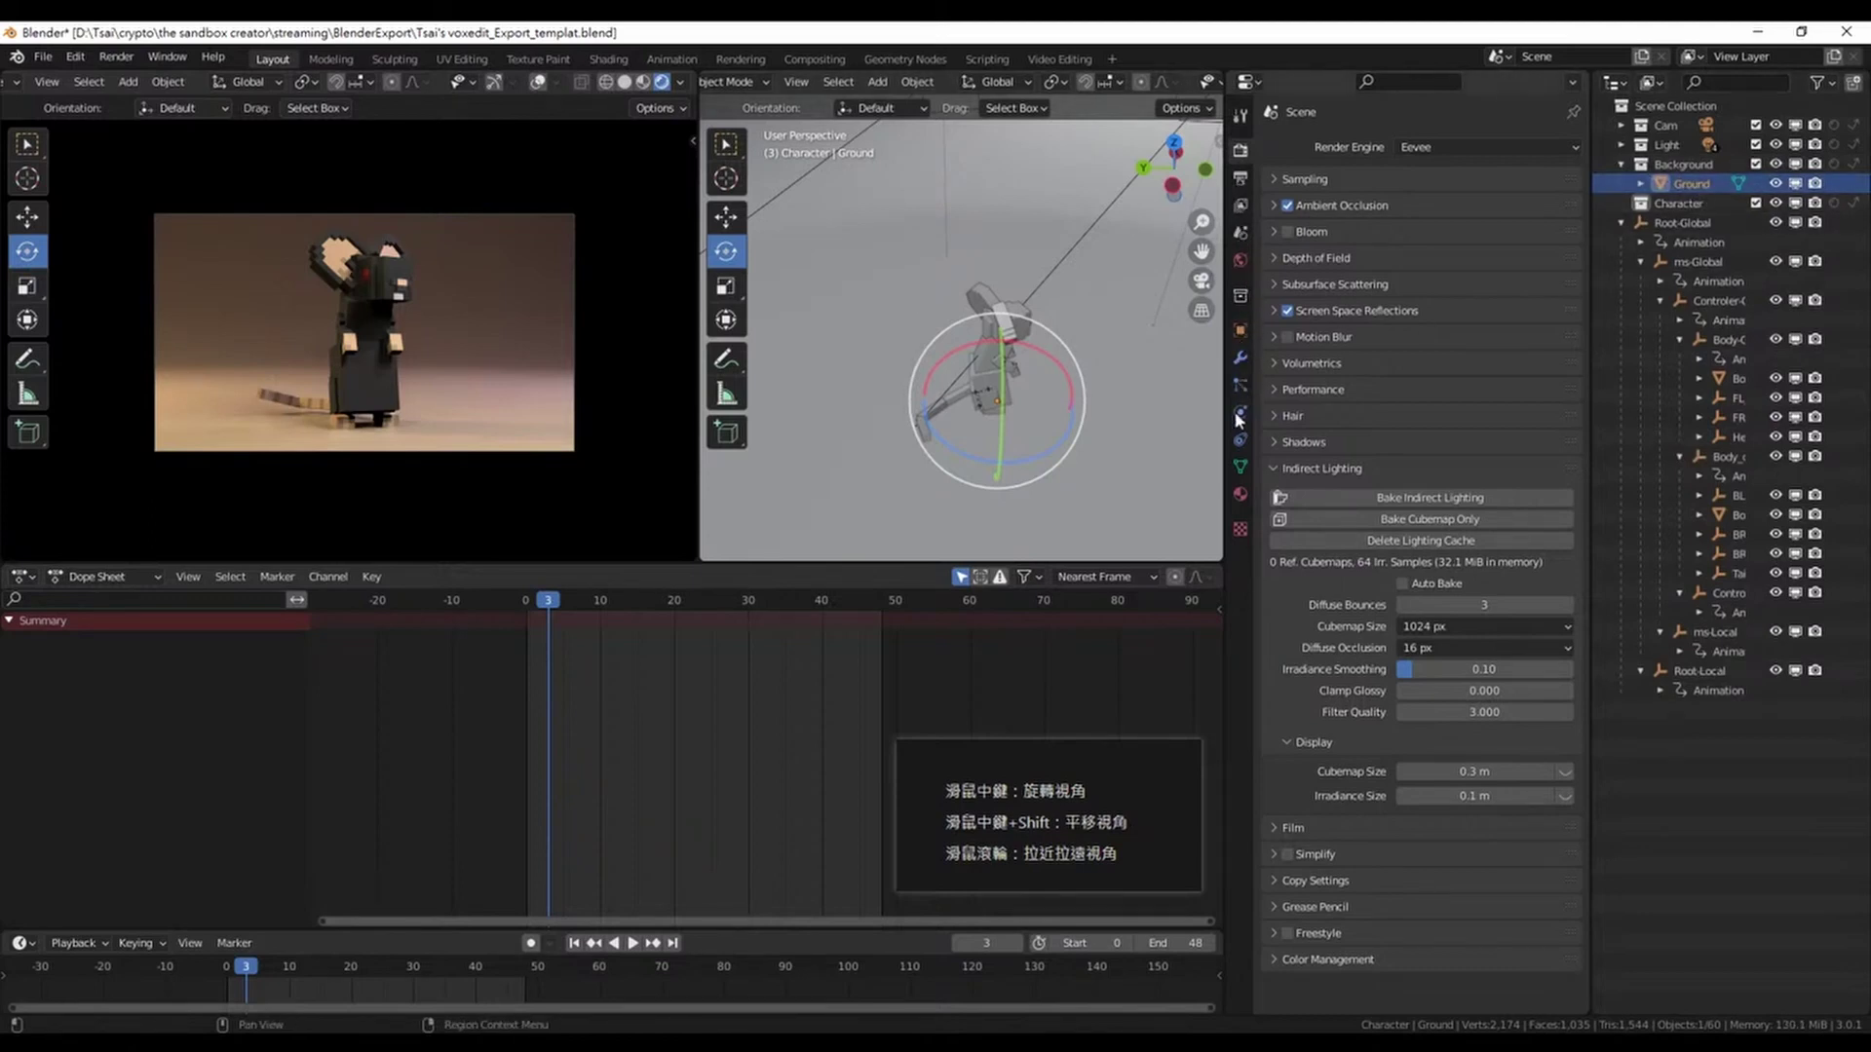
left_click(1240, 495)
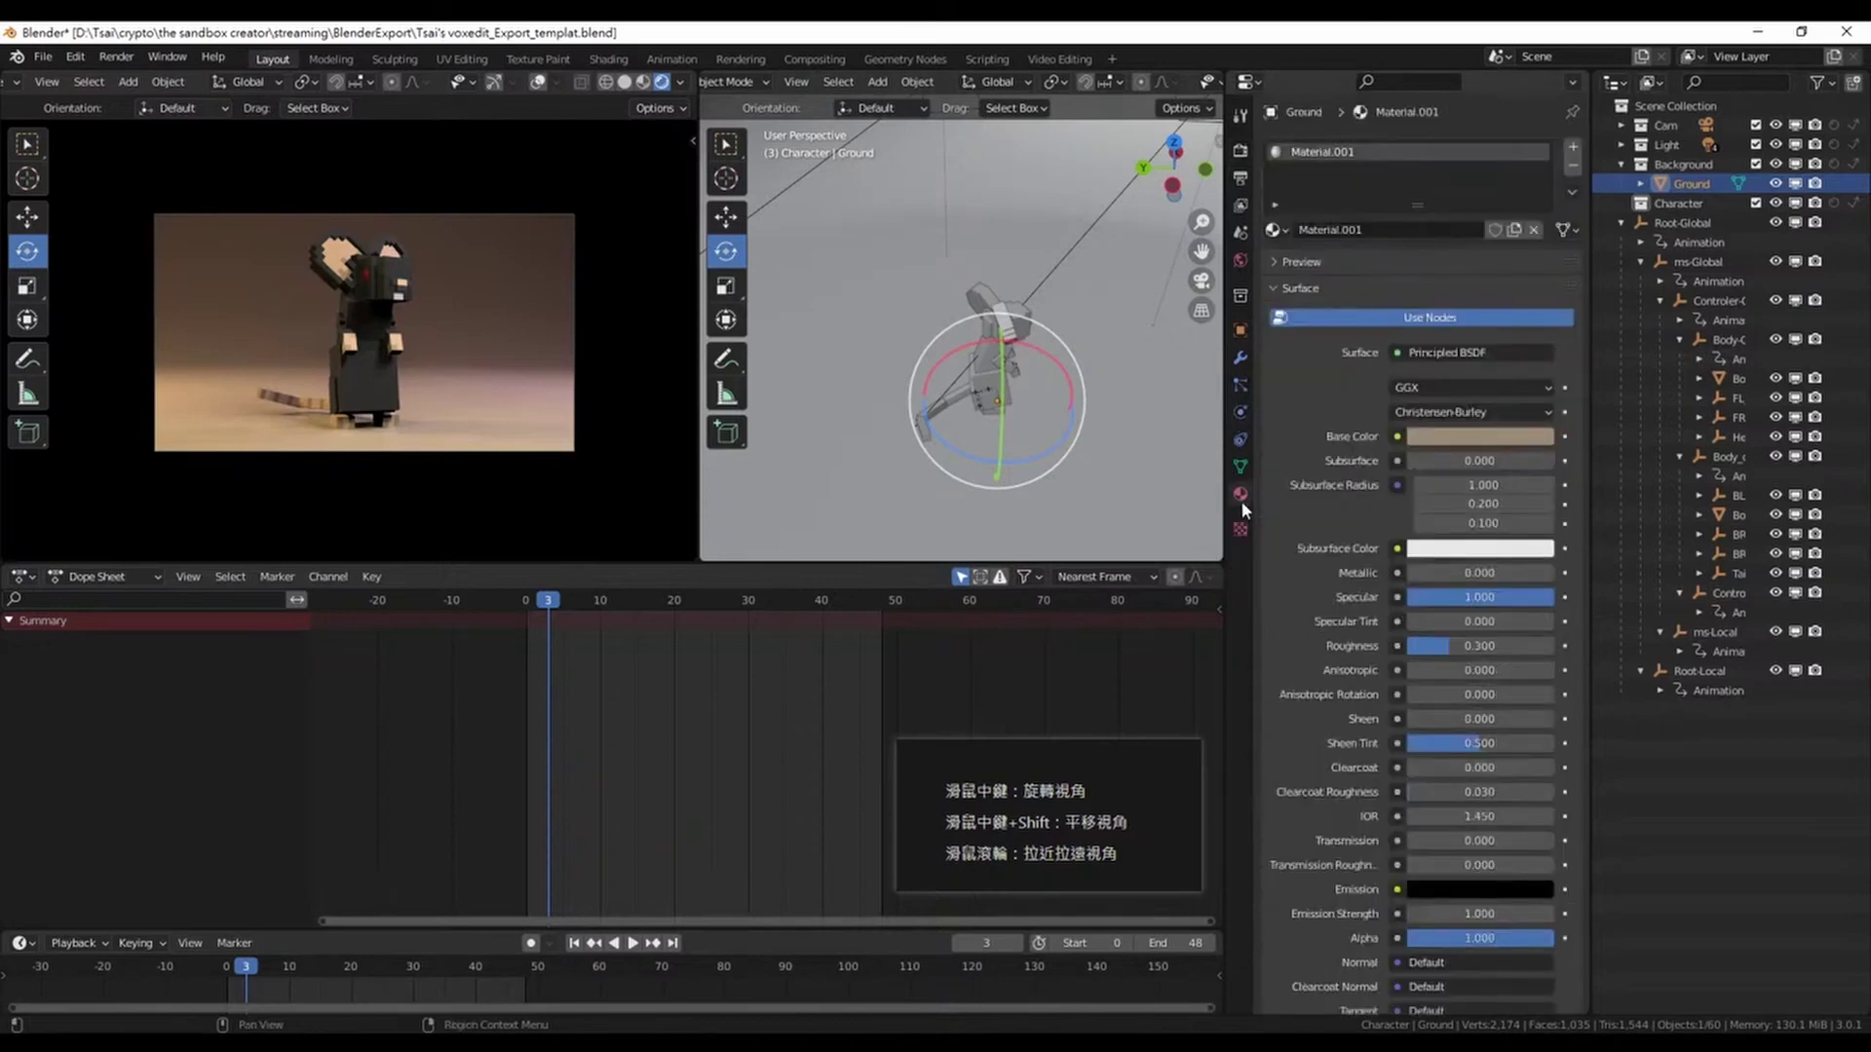
left_click(1330, 264)
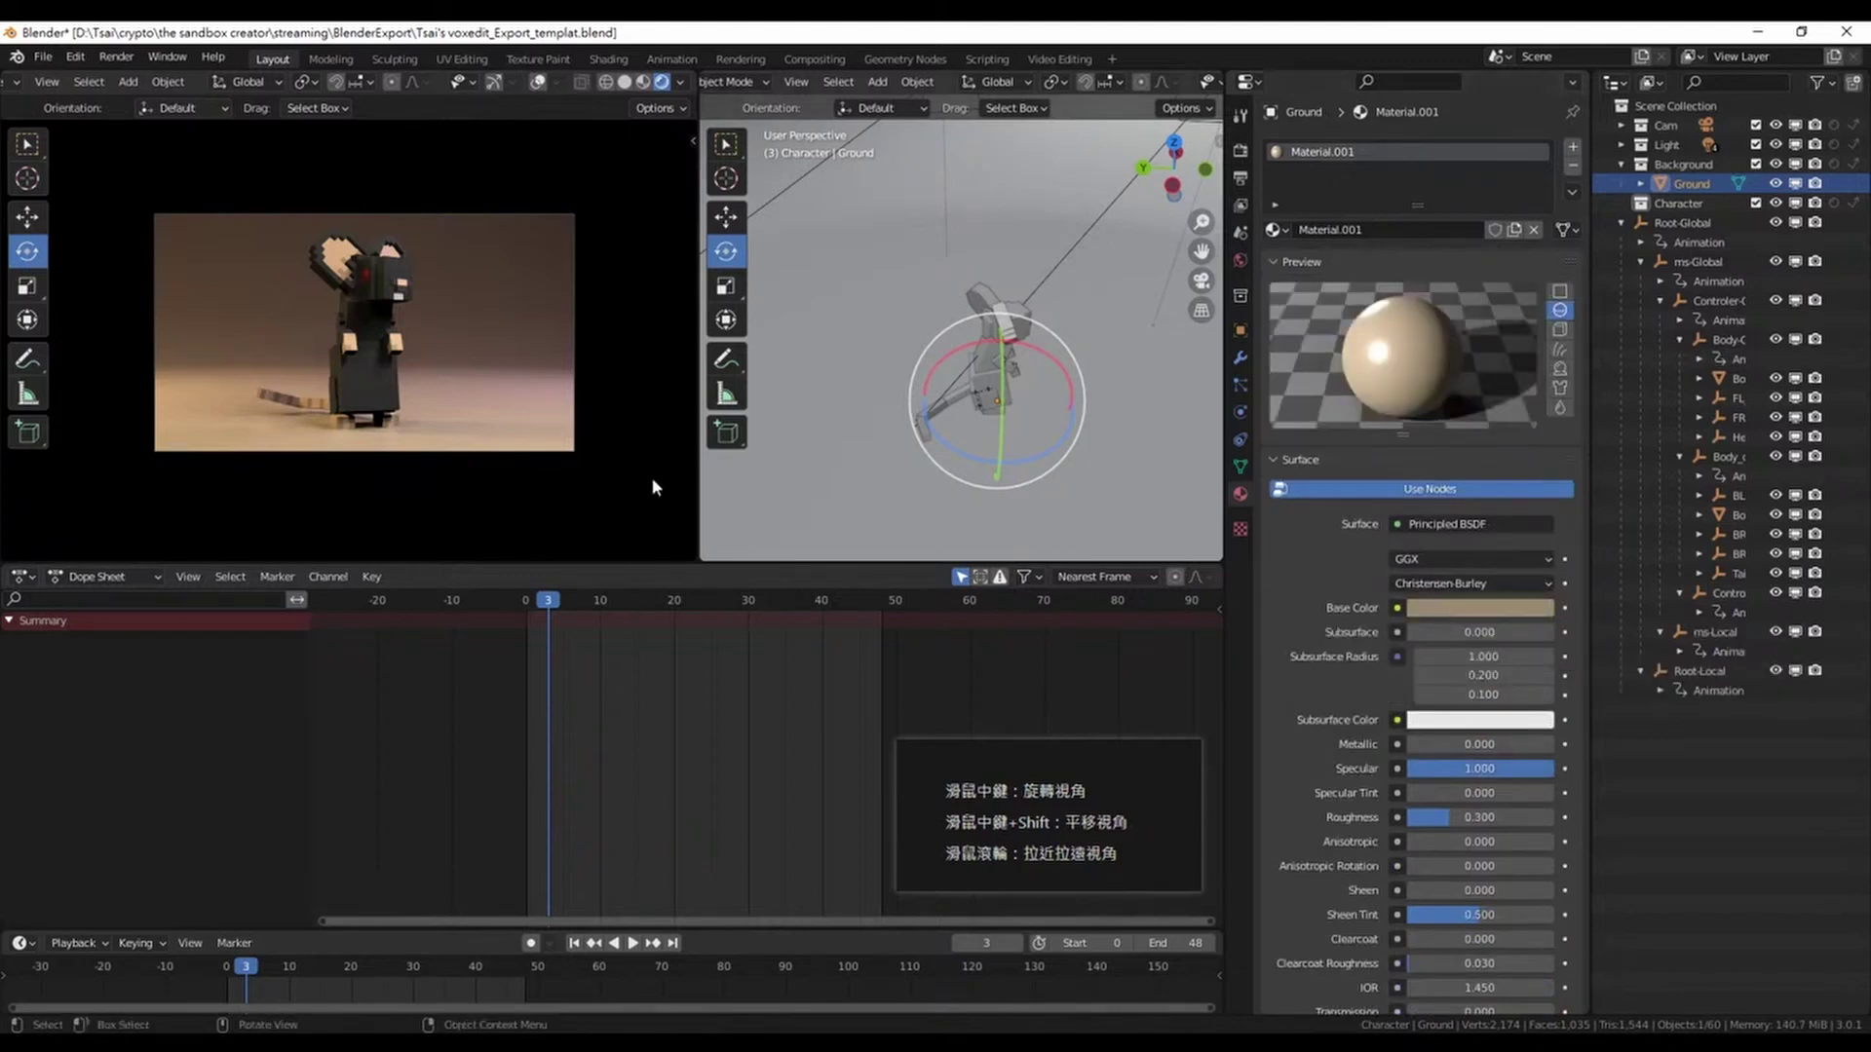
left_click(1462, 610)
mouse_move(1487, 404)
left_mouse_down()
mouse_move(1513, 354)
mouse_move(1574, 453)
left_mouse_up()
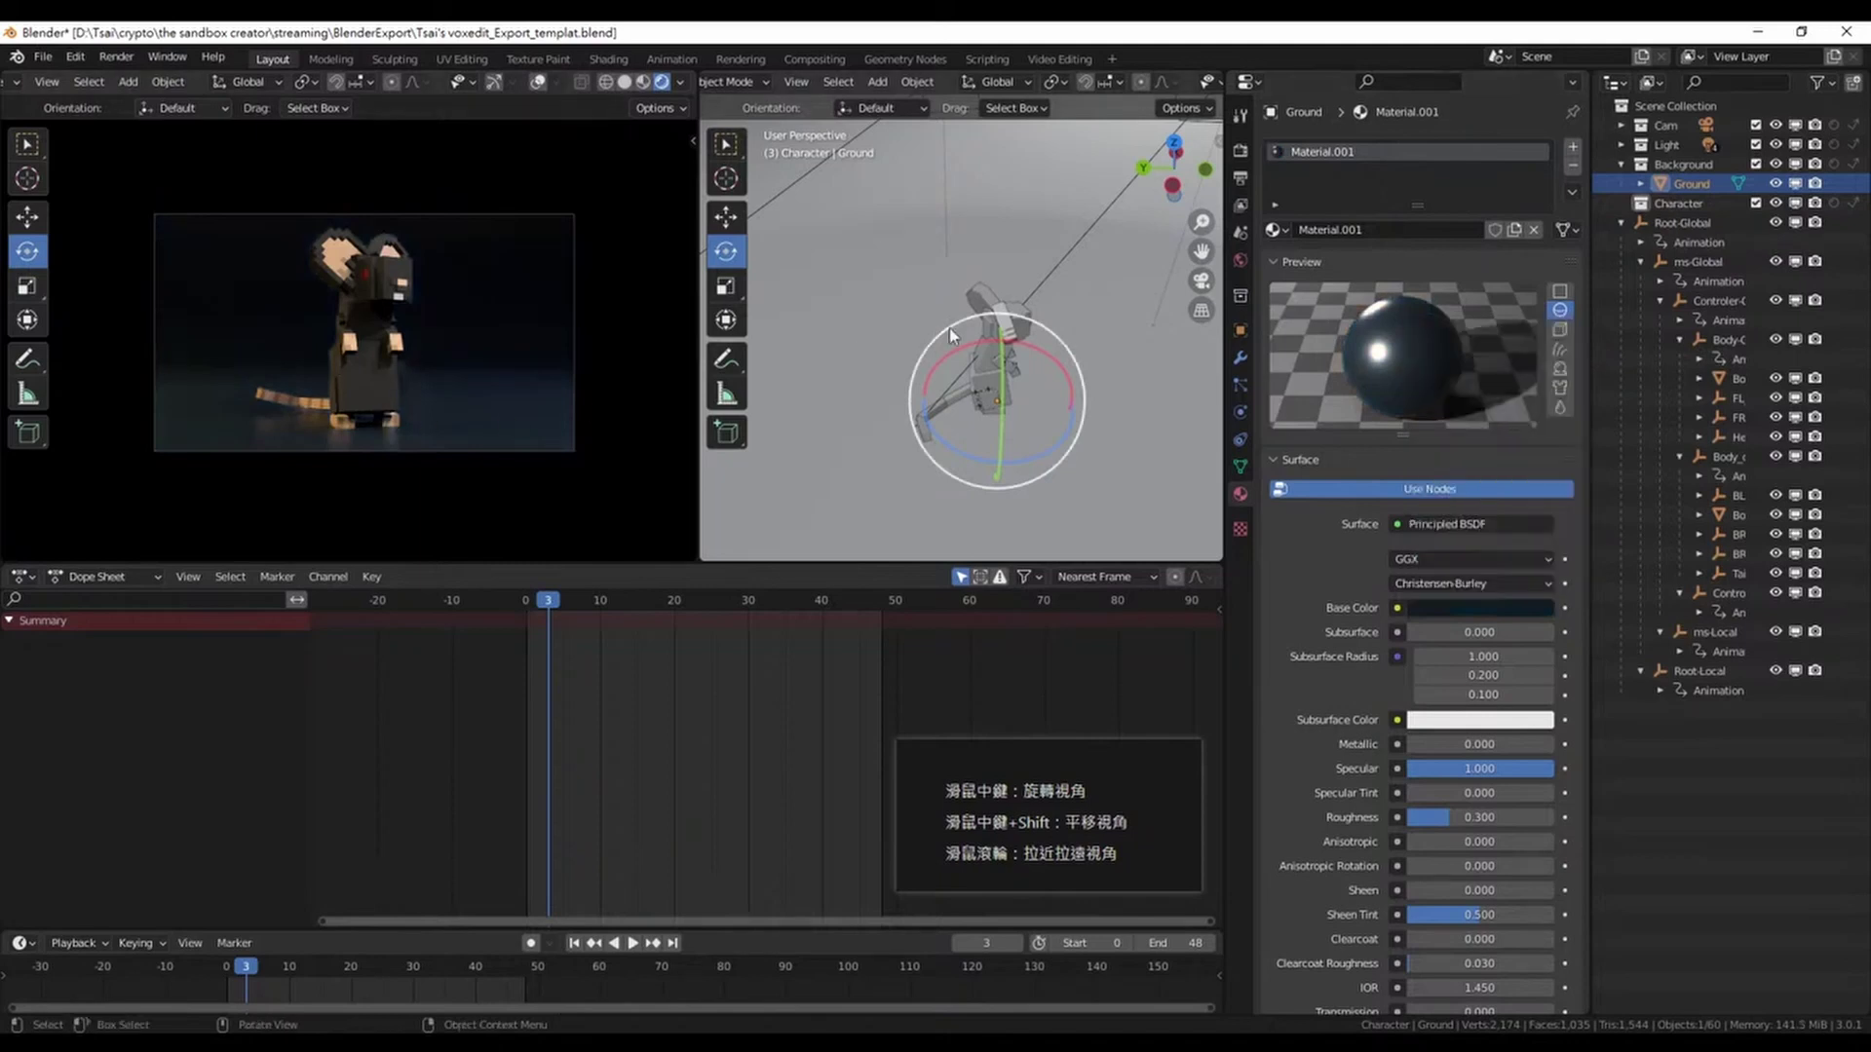
mouse_move(906, 253)
middle_mouse_down()
mouse_move(864, 311)
mouse_move(963, 351)
mouse_move(1015, 330)
mouse_move(965, 382)
middle_mouse_up()
Tint the area light pale green (HSV 0.359, 0.581, 1.0) and play the animation to preview the lighting
left_click(1045, 377)
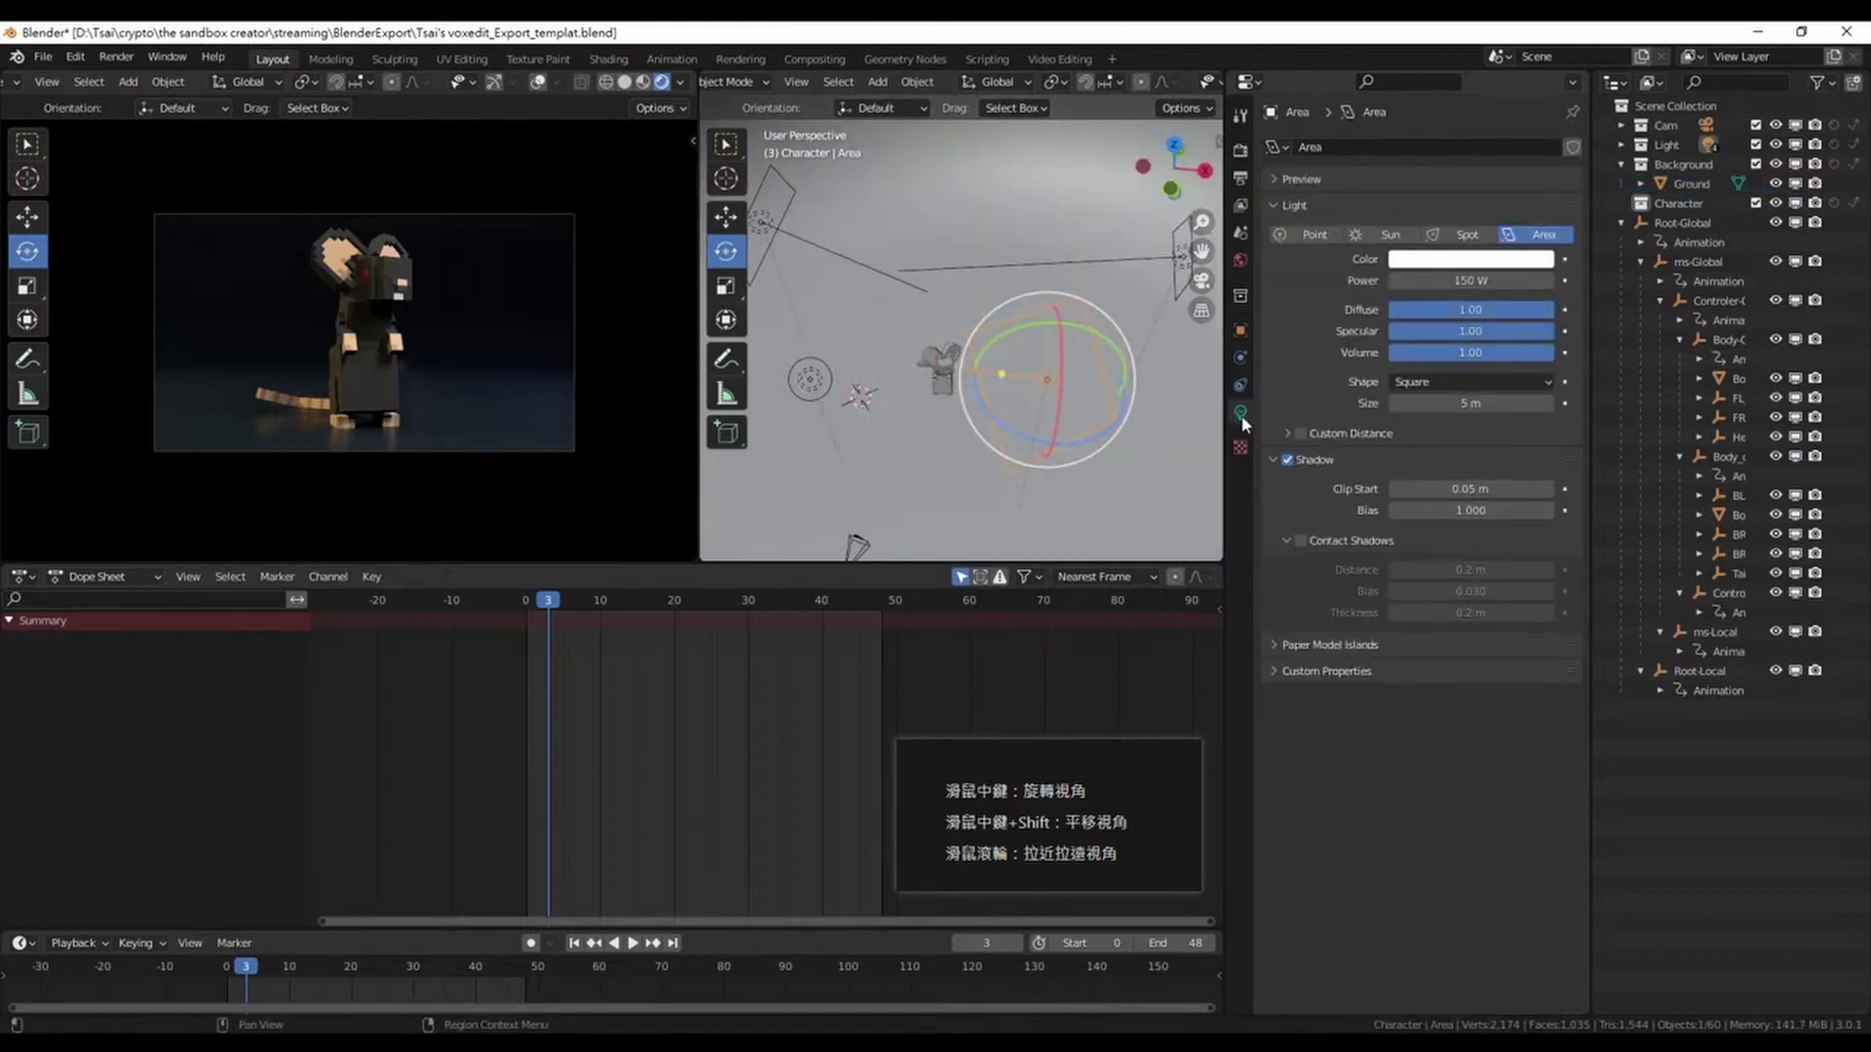
left_click(1471, 259)
left_click_drag(1467, 363, 1452, 341)
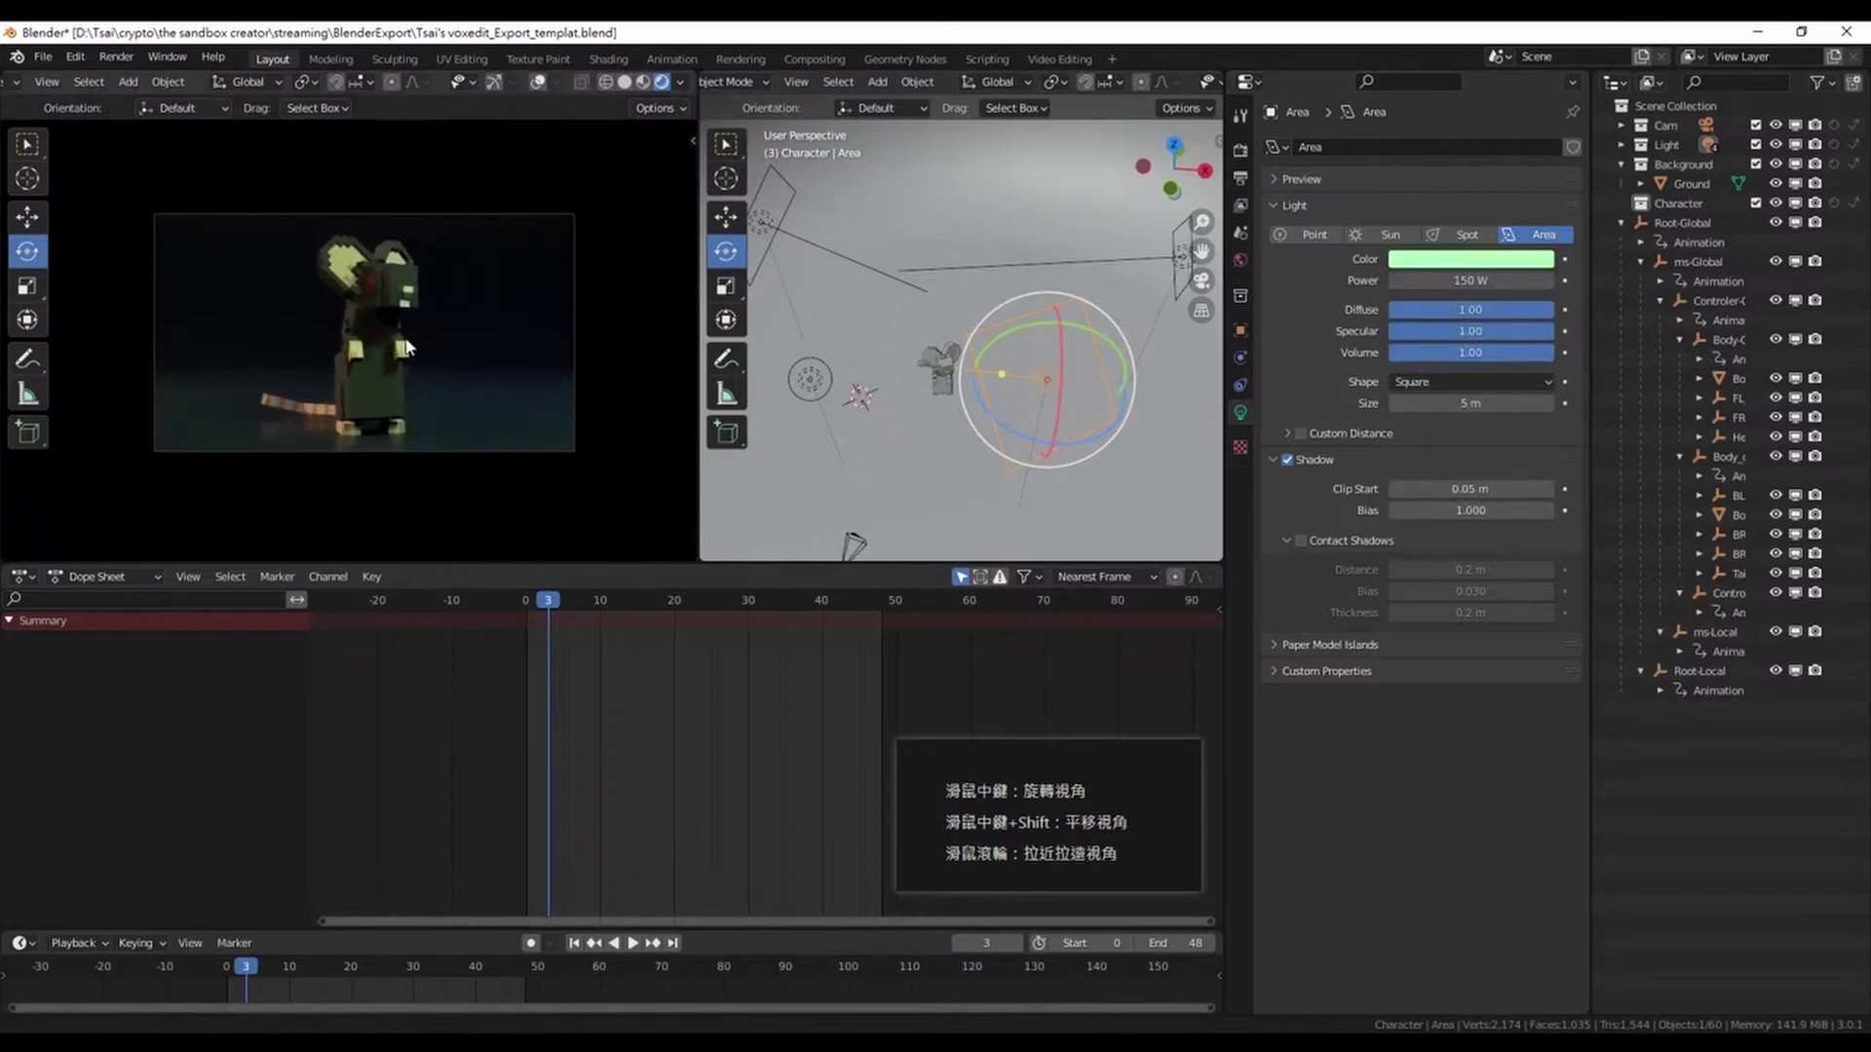
key("space")
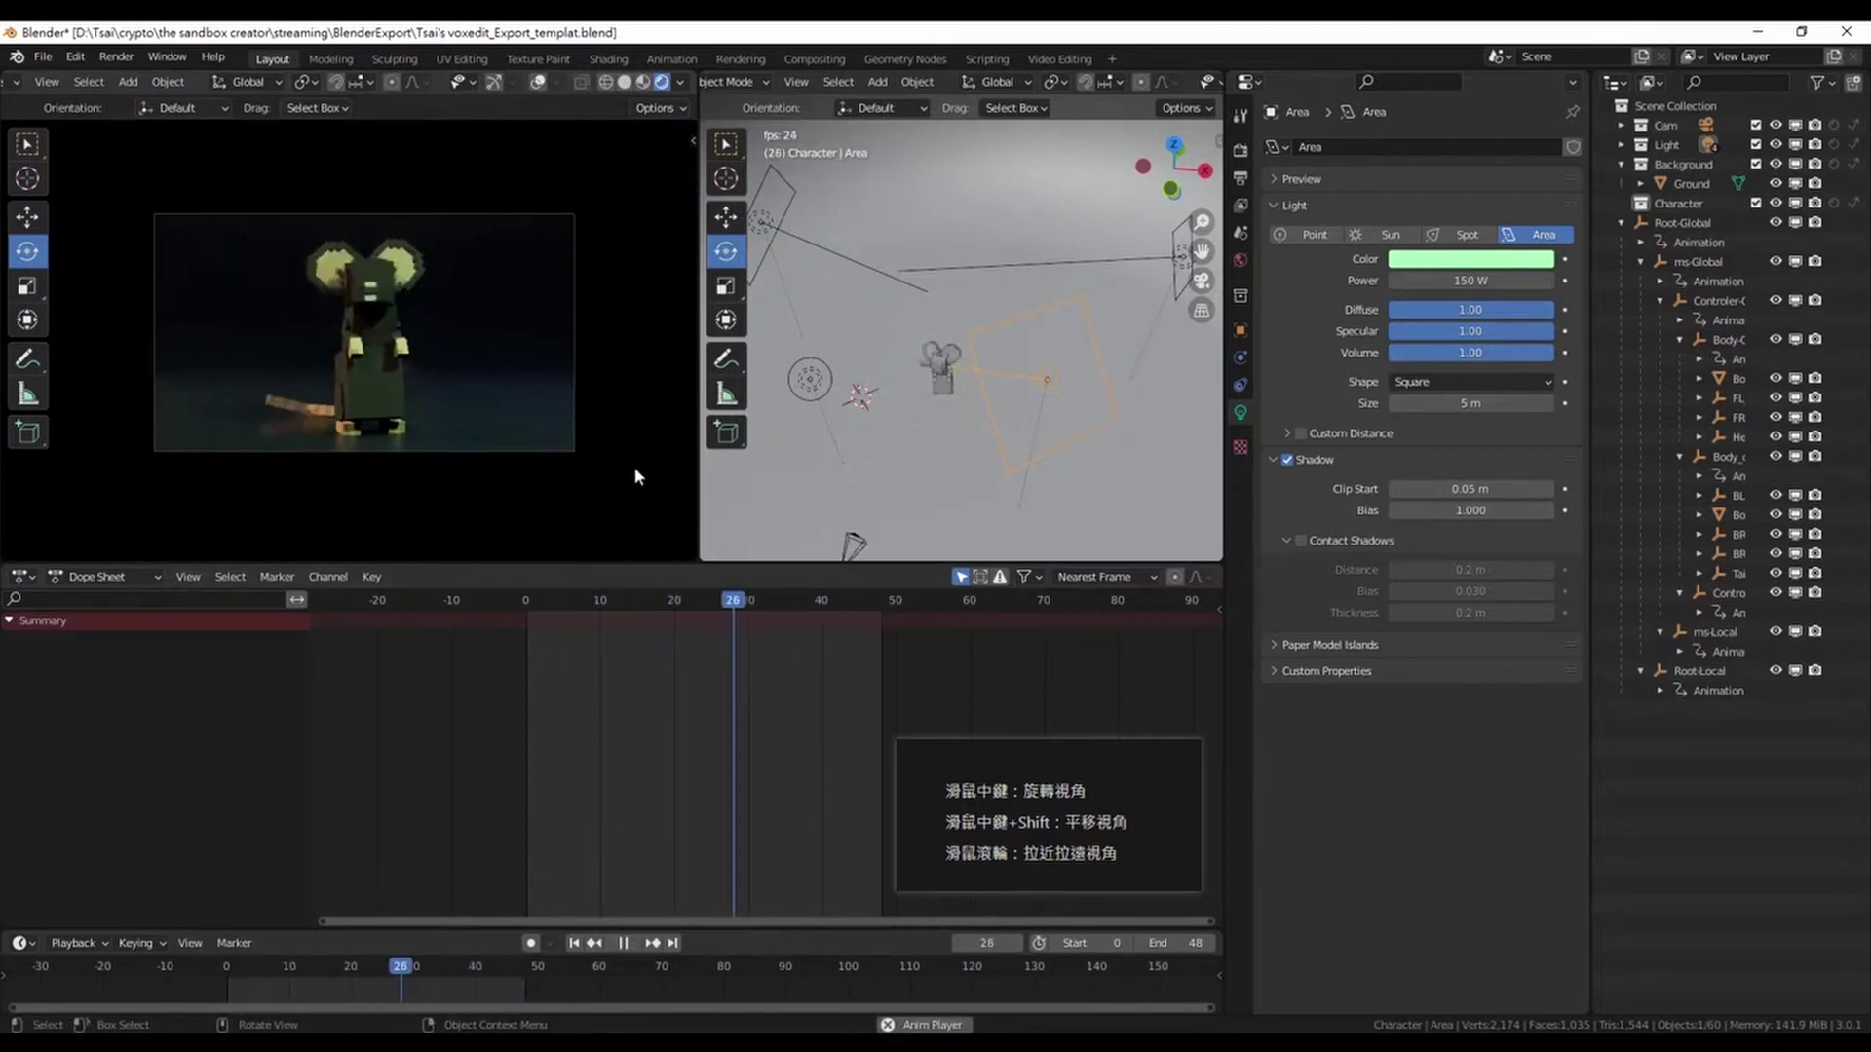
key("space")
Show the Output Properties and render a still image of frame 35
left_click(1240, 151)
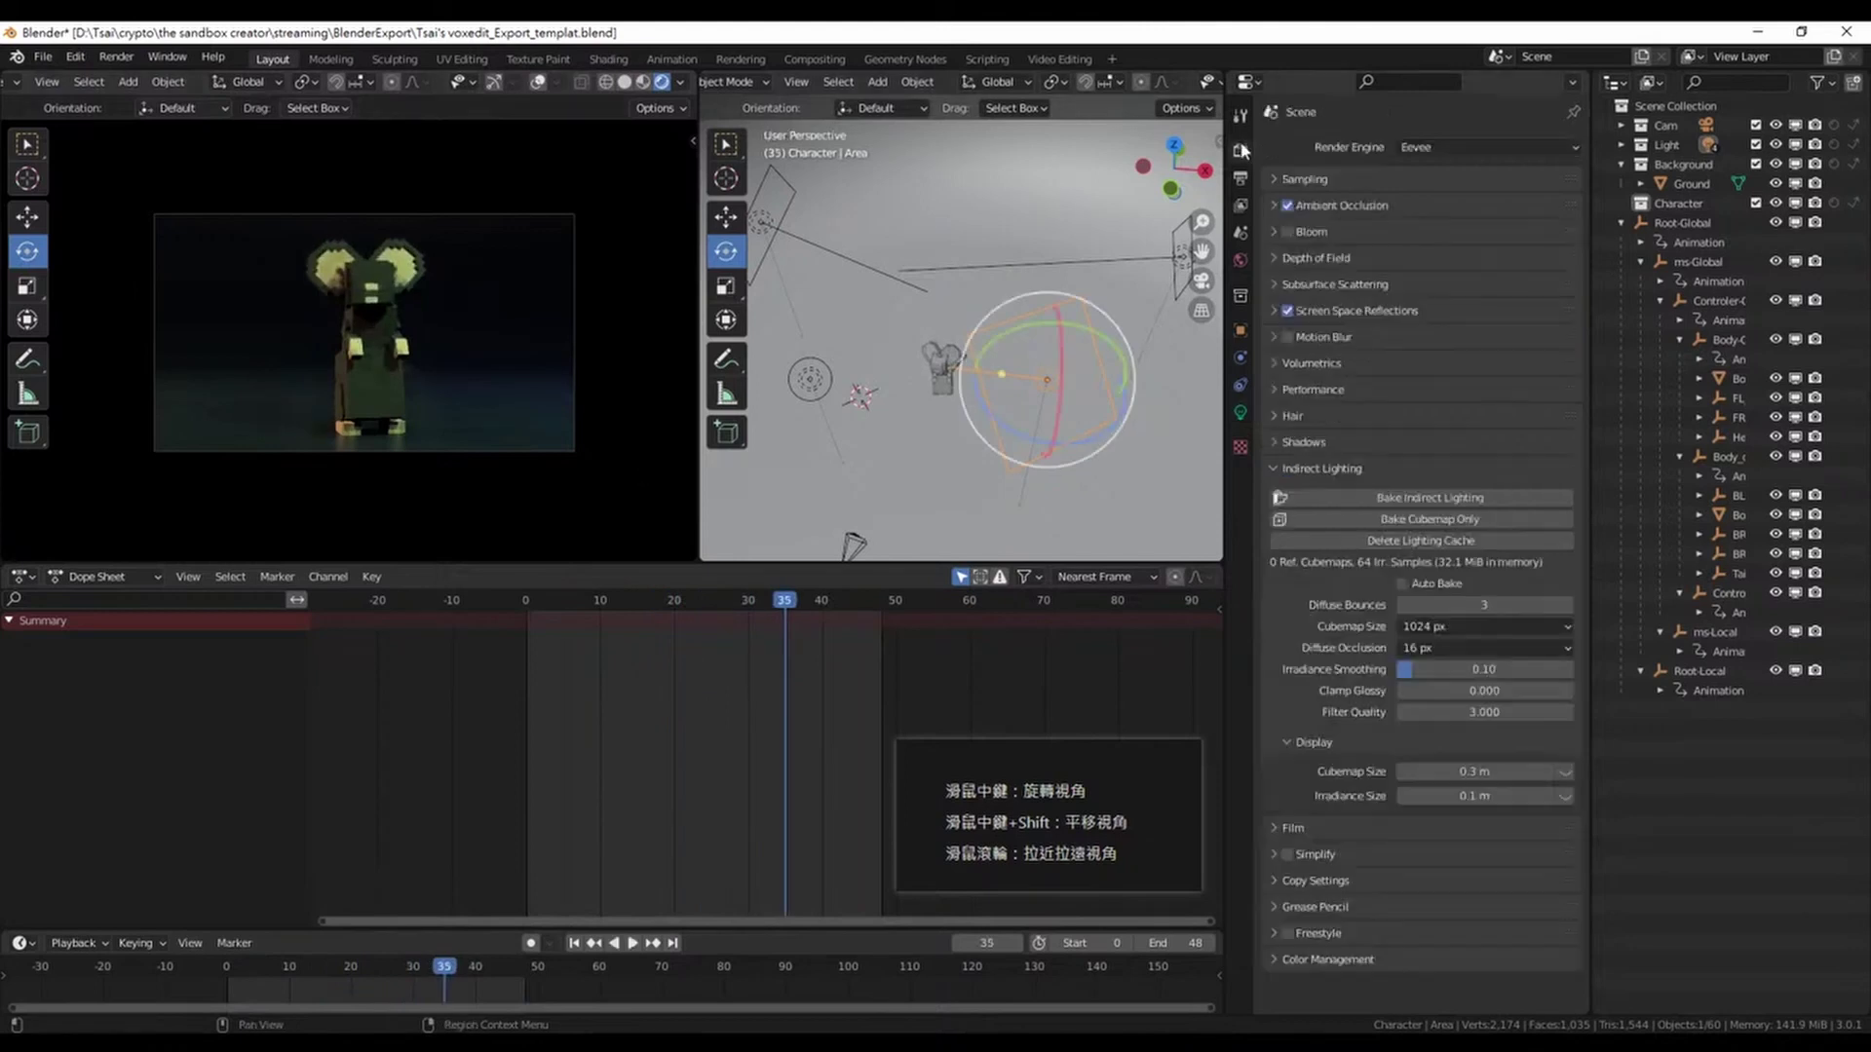
left_click(1241, 178)
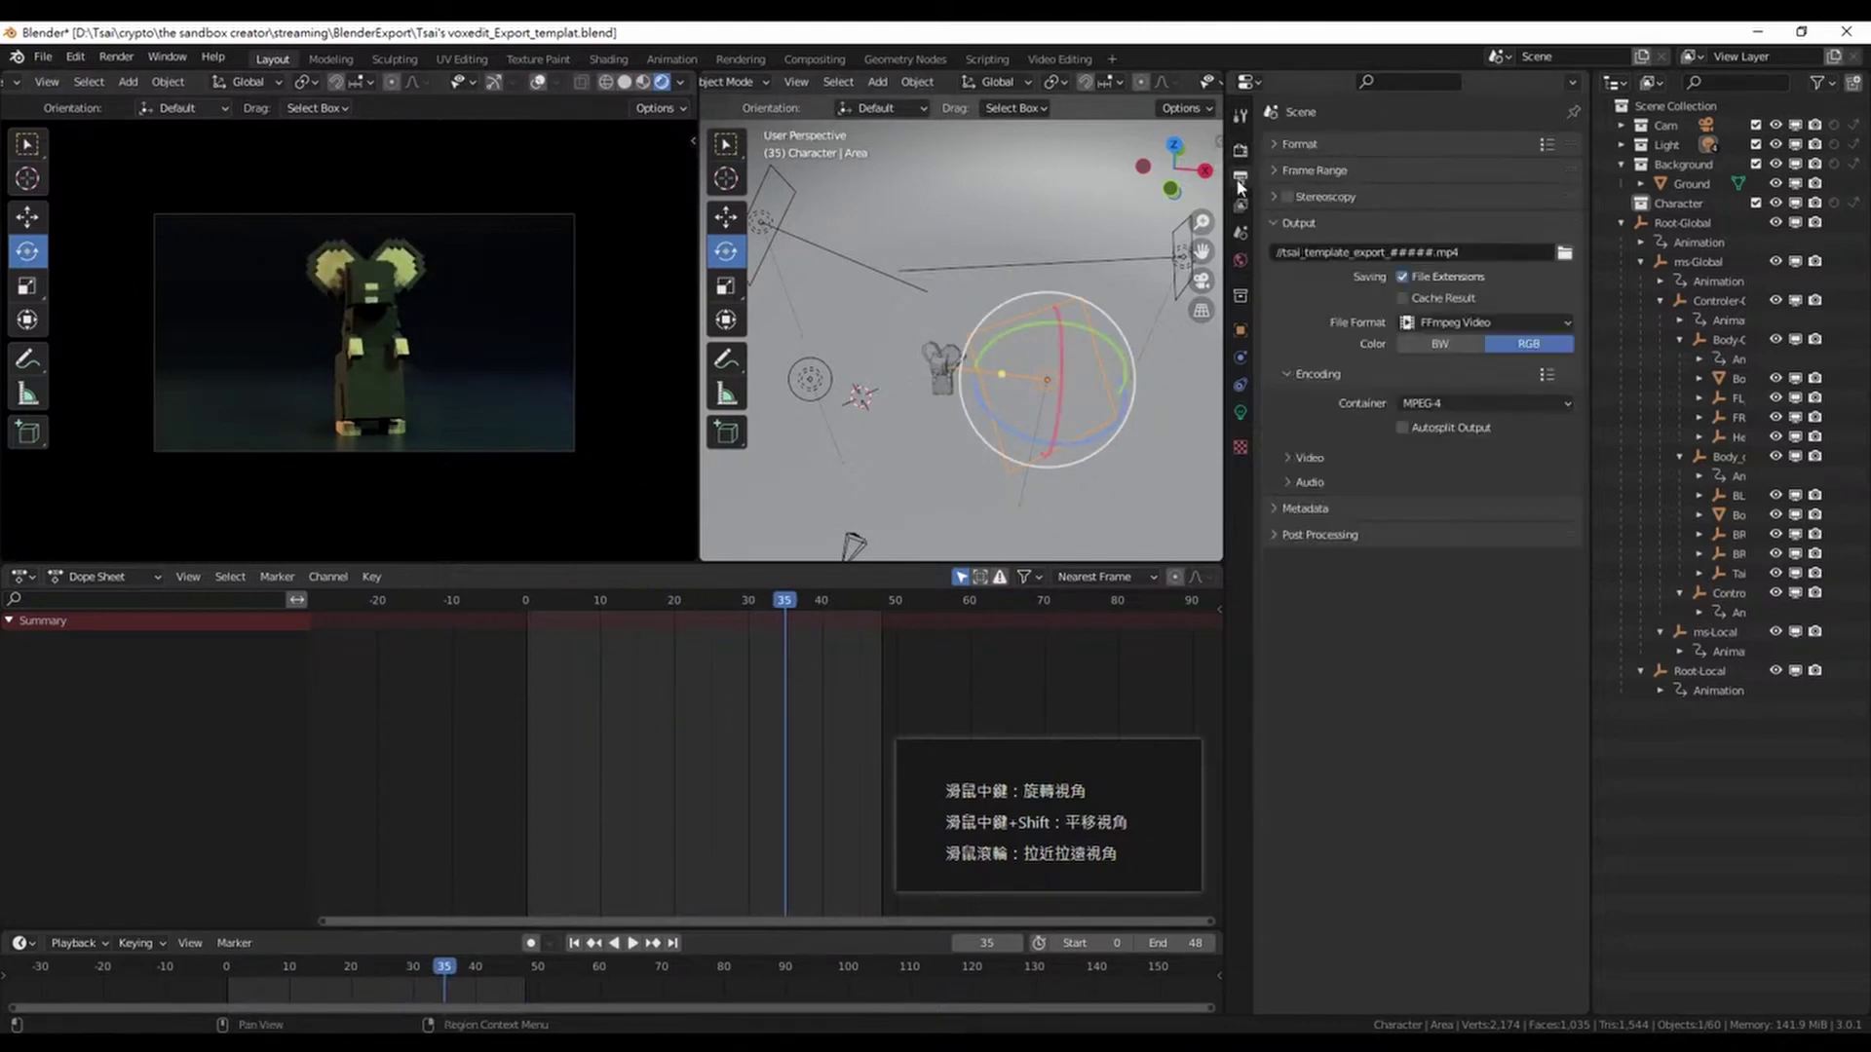
left_click(108, 65)
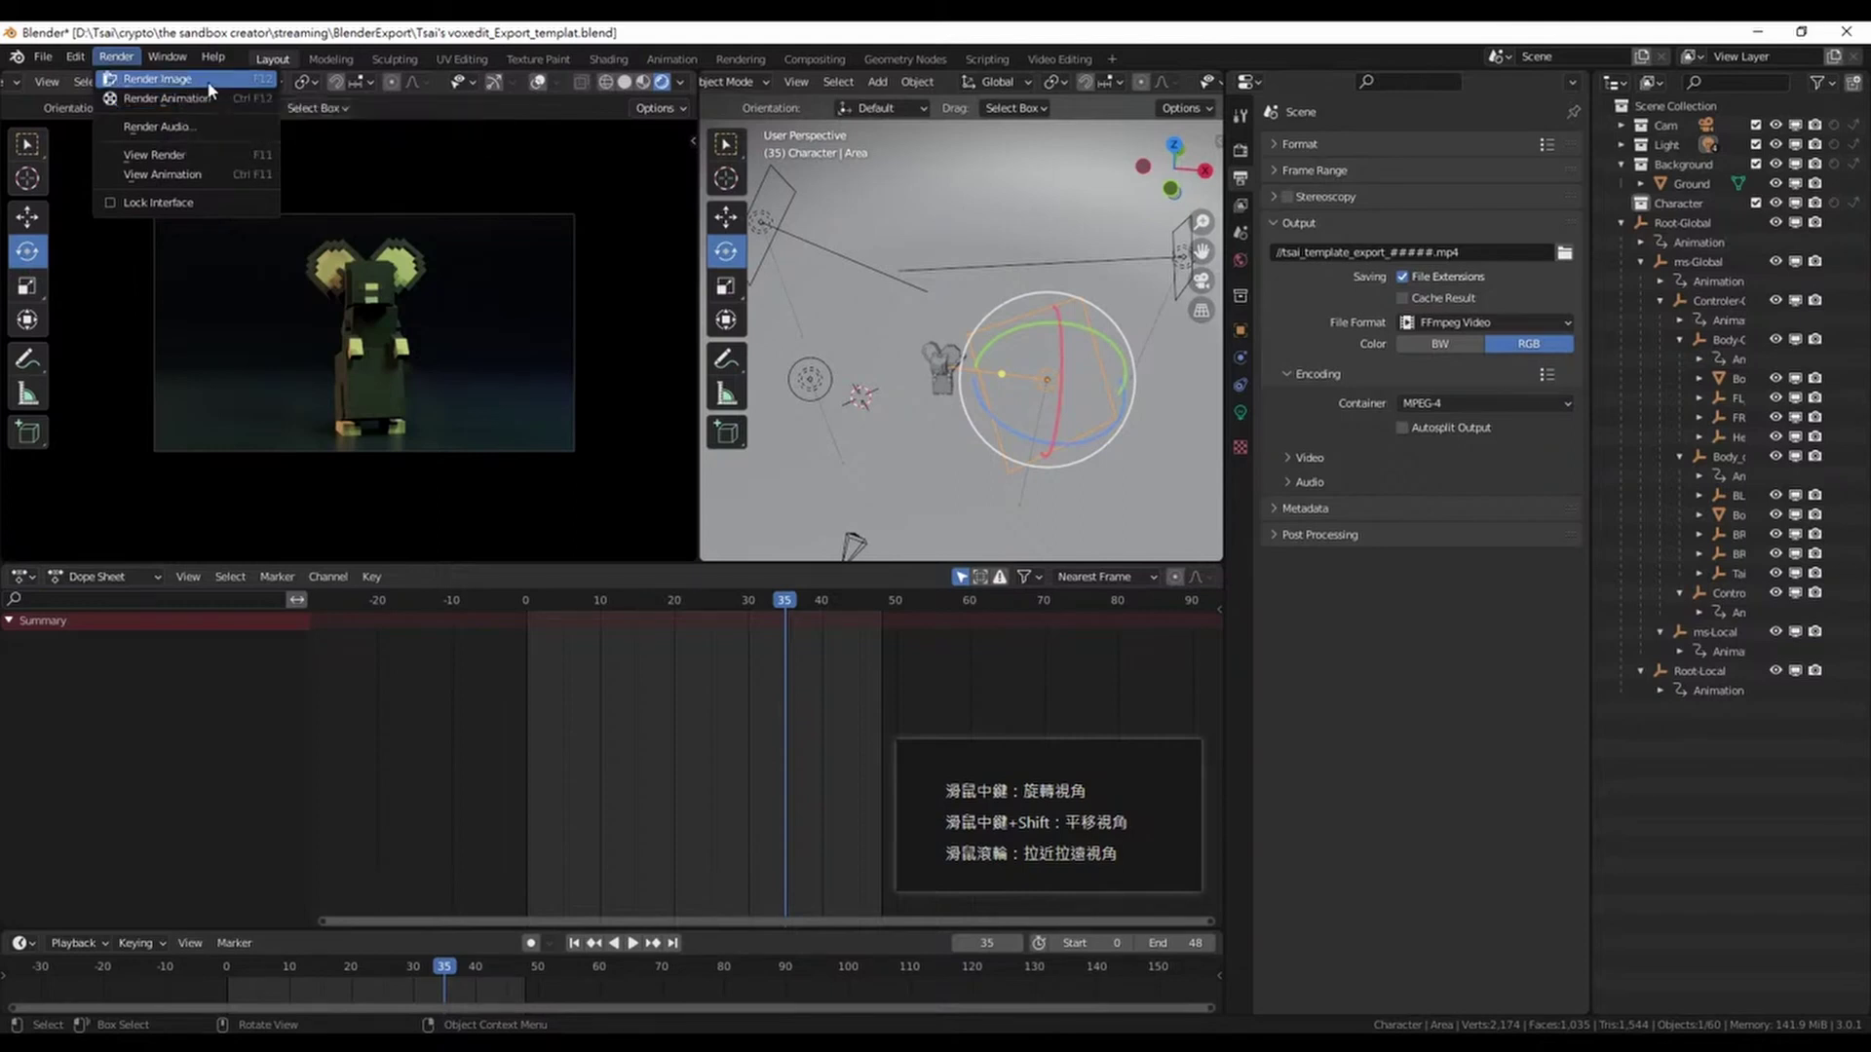
left_click(207, 81)
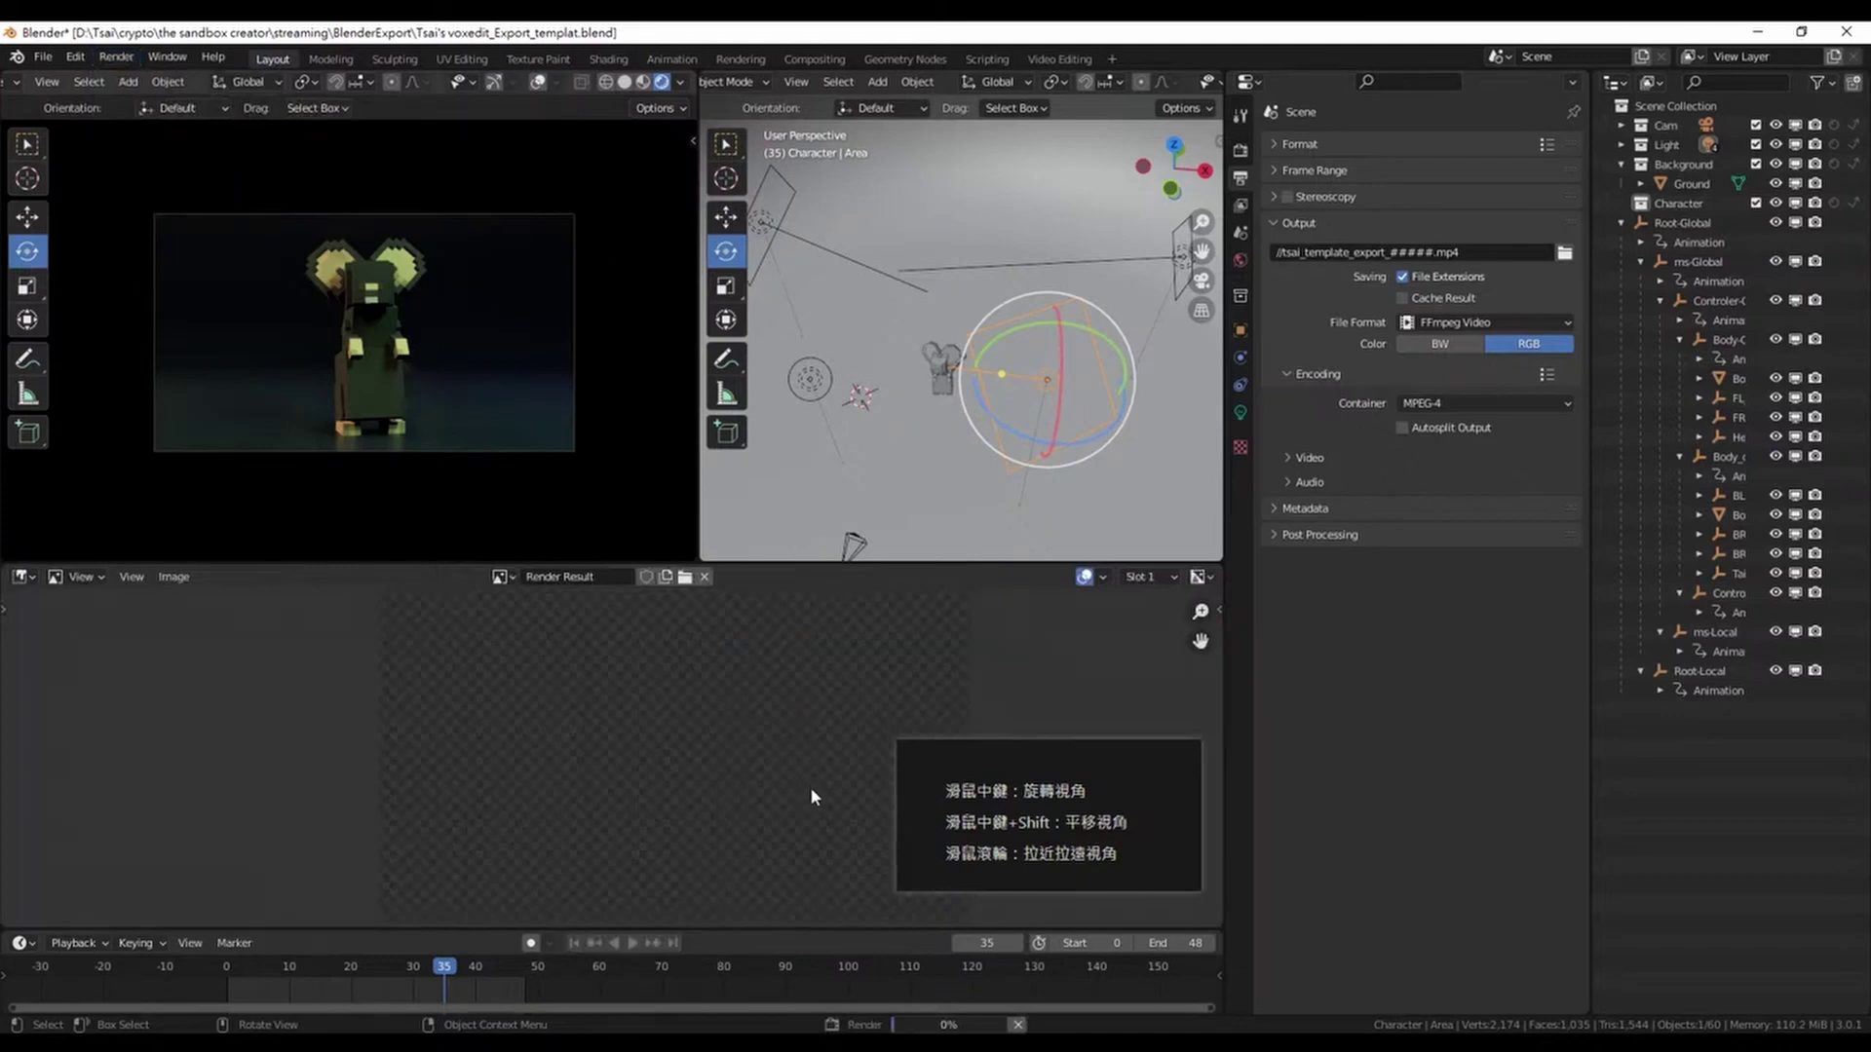
Enlarge and zoom the Render Result to inspect the mouse, then restore the Dope Sheet below
scroll(684, 729, "up", 1)
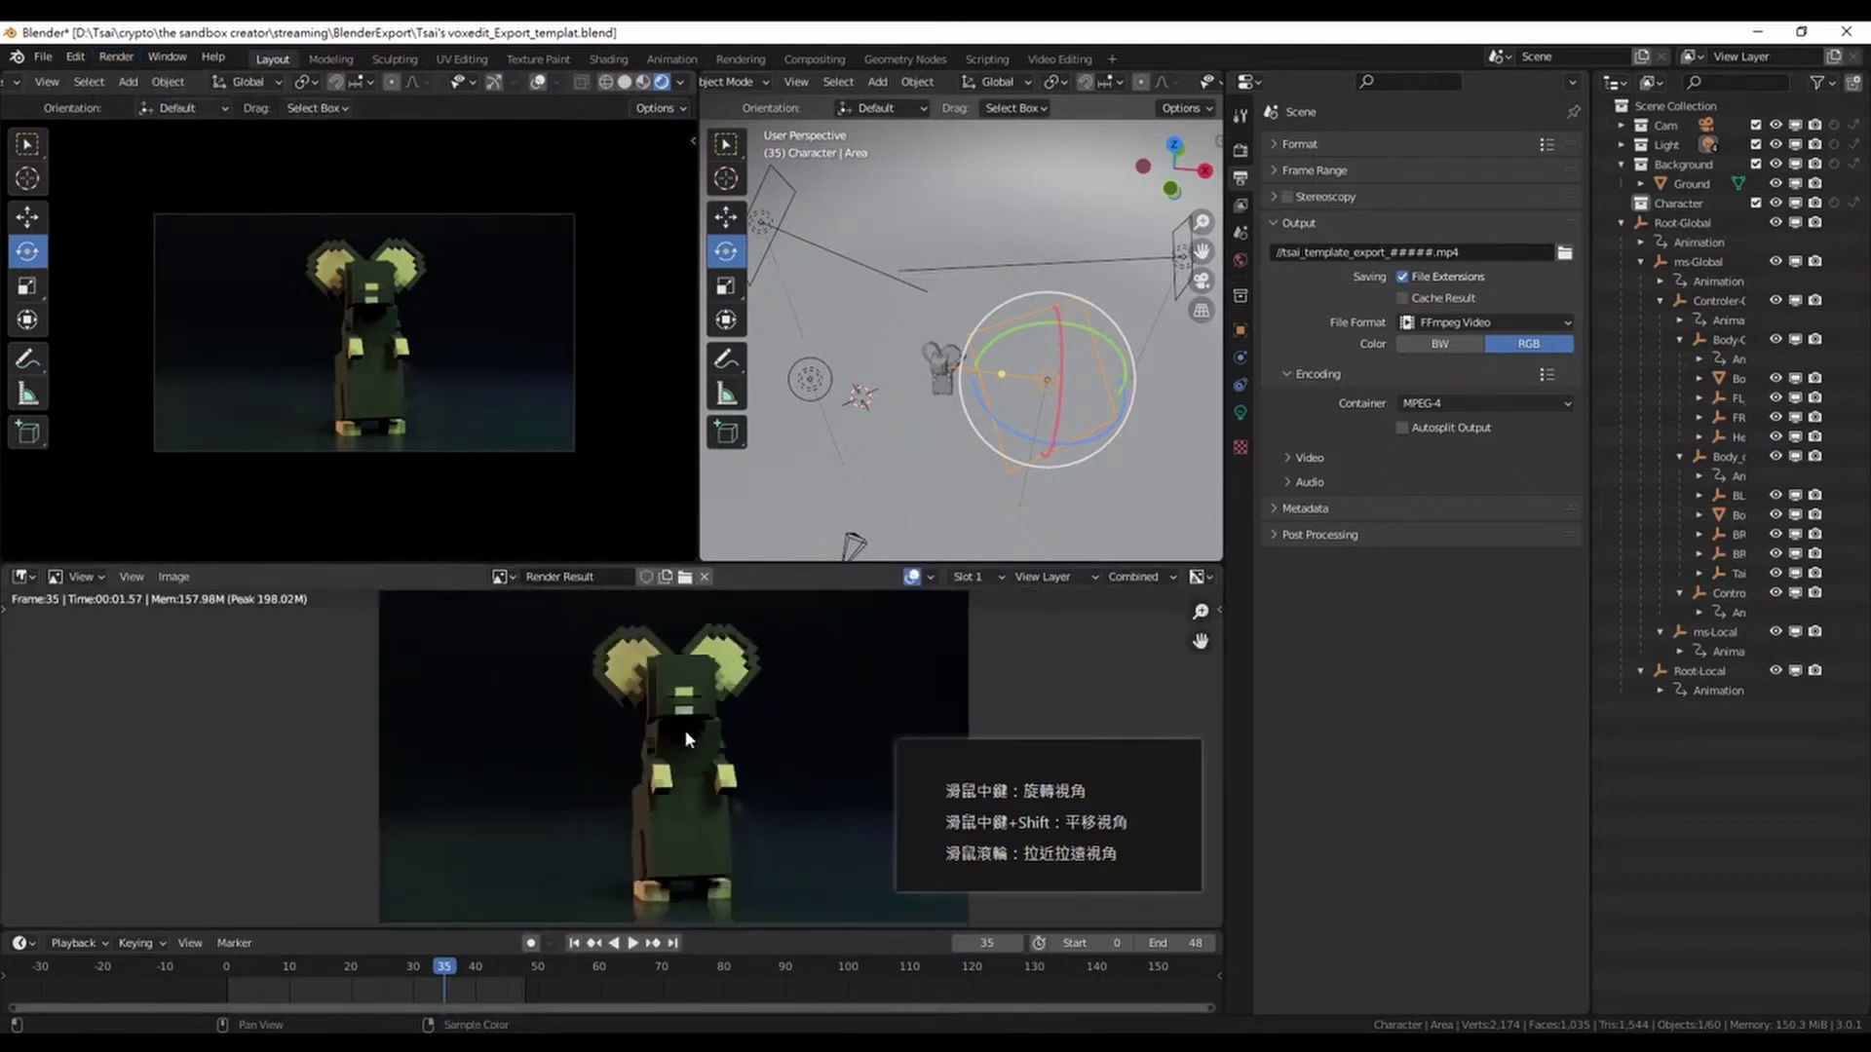
scroll(684, 764, "down", 1)
scroll(687, 751, "up", 1)
scroll(687, 751, "down", 1)
left_click_drag(775, 560, 775, 363)
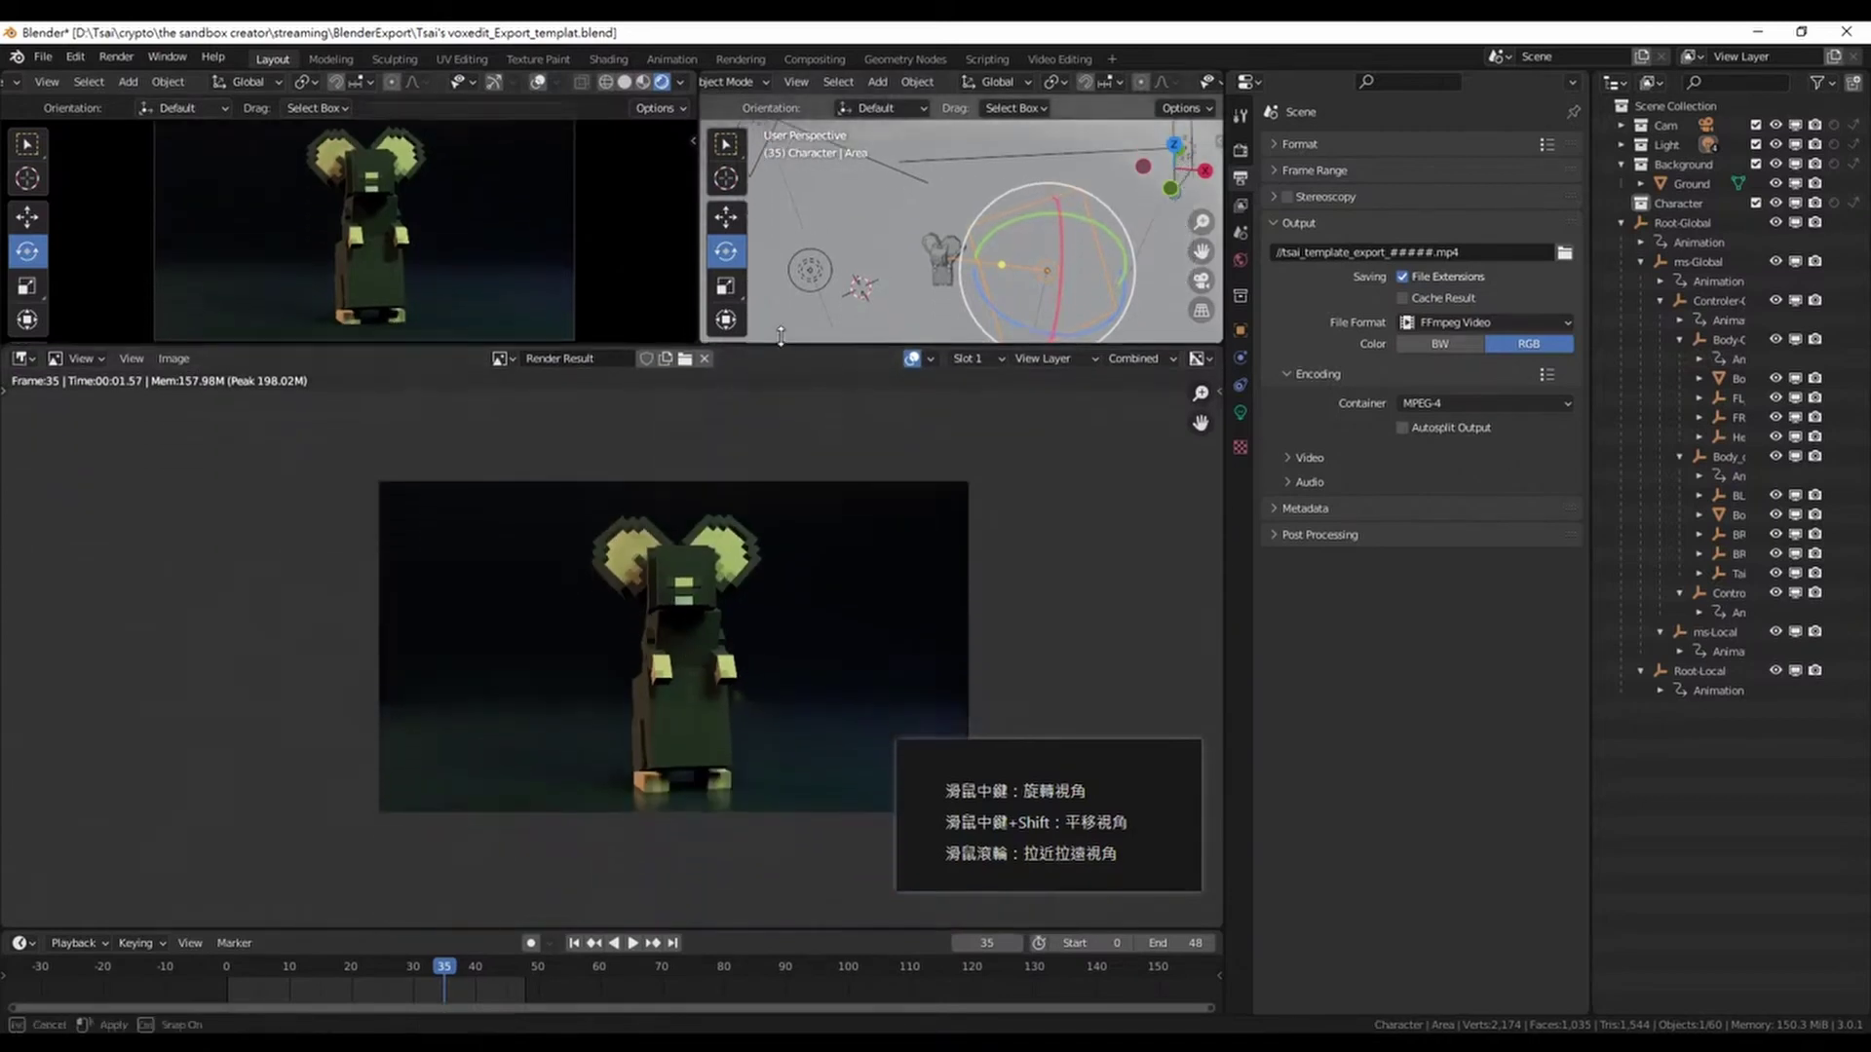
scroll(711, 639, "up", 4)
scroll(711, 639, "down", 1)
scroll(711, 638, "up", 1)
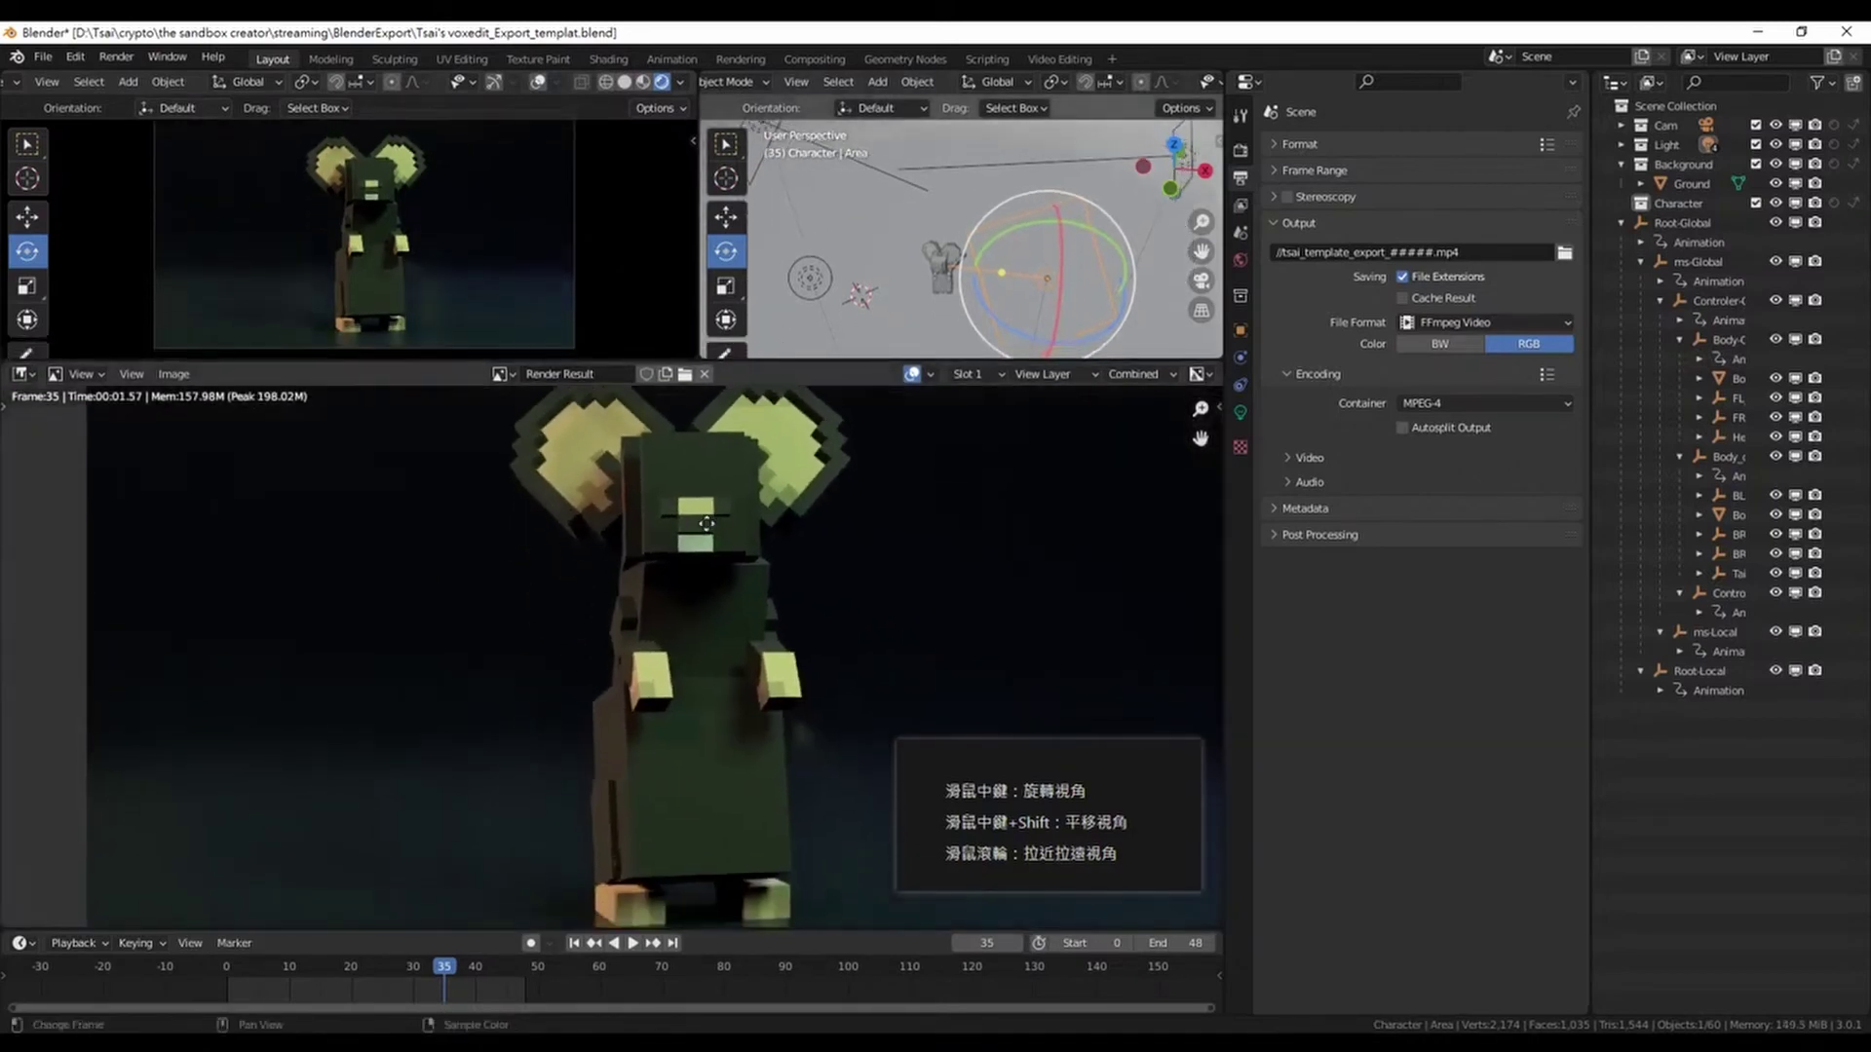
scroll(731, 653, "up", 1)
scroll(640, 596, "down", 2)
scroll(643, 618, "down", 2)
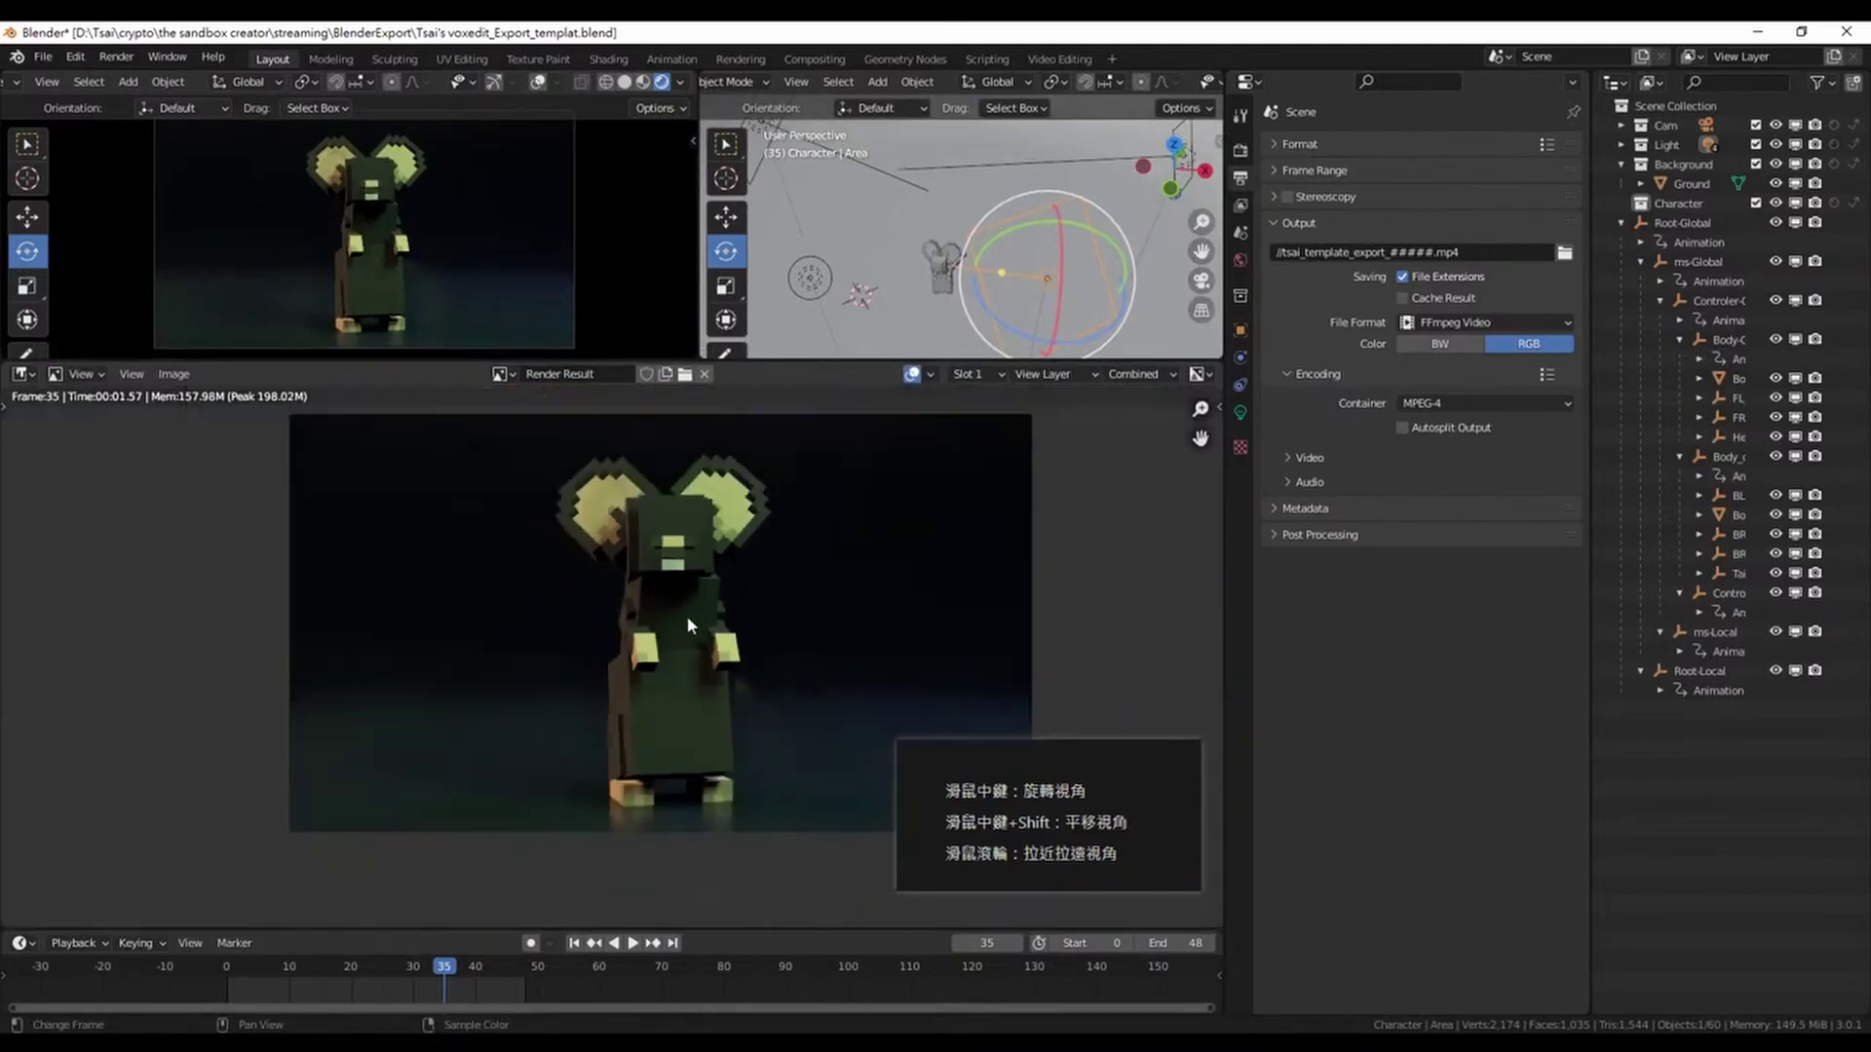
left_click_drag(779, 361, 794, 506)
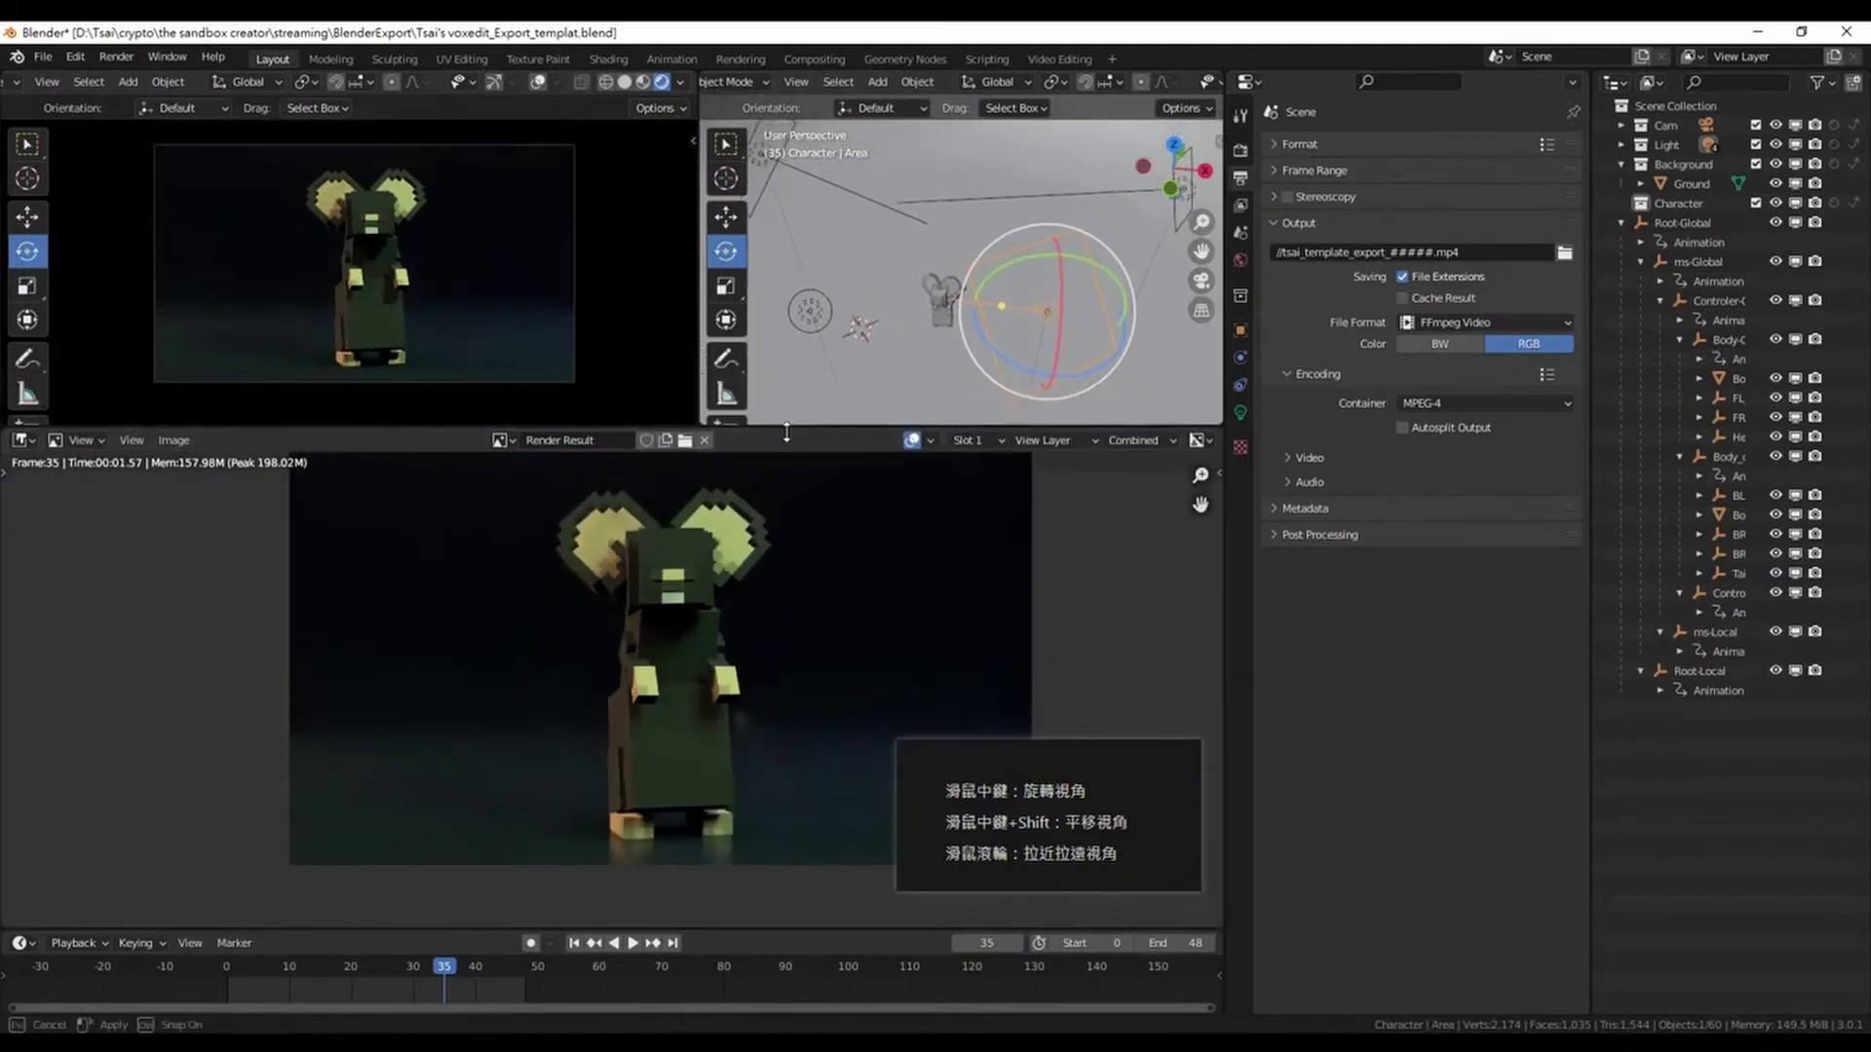
key("shift+F12")
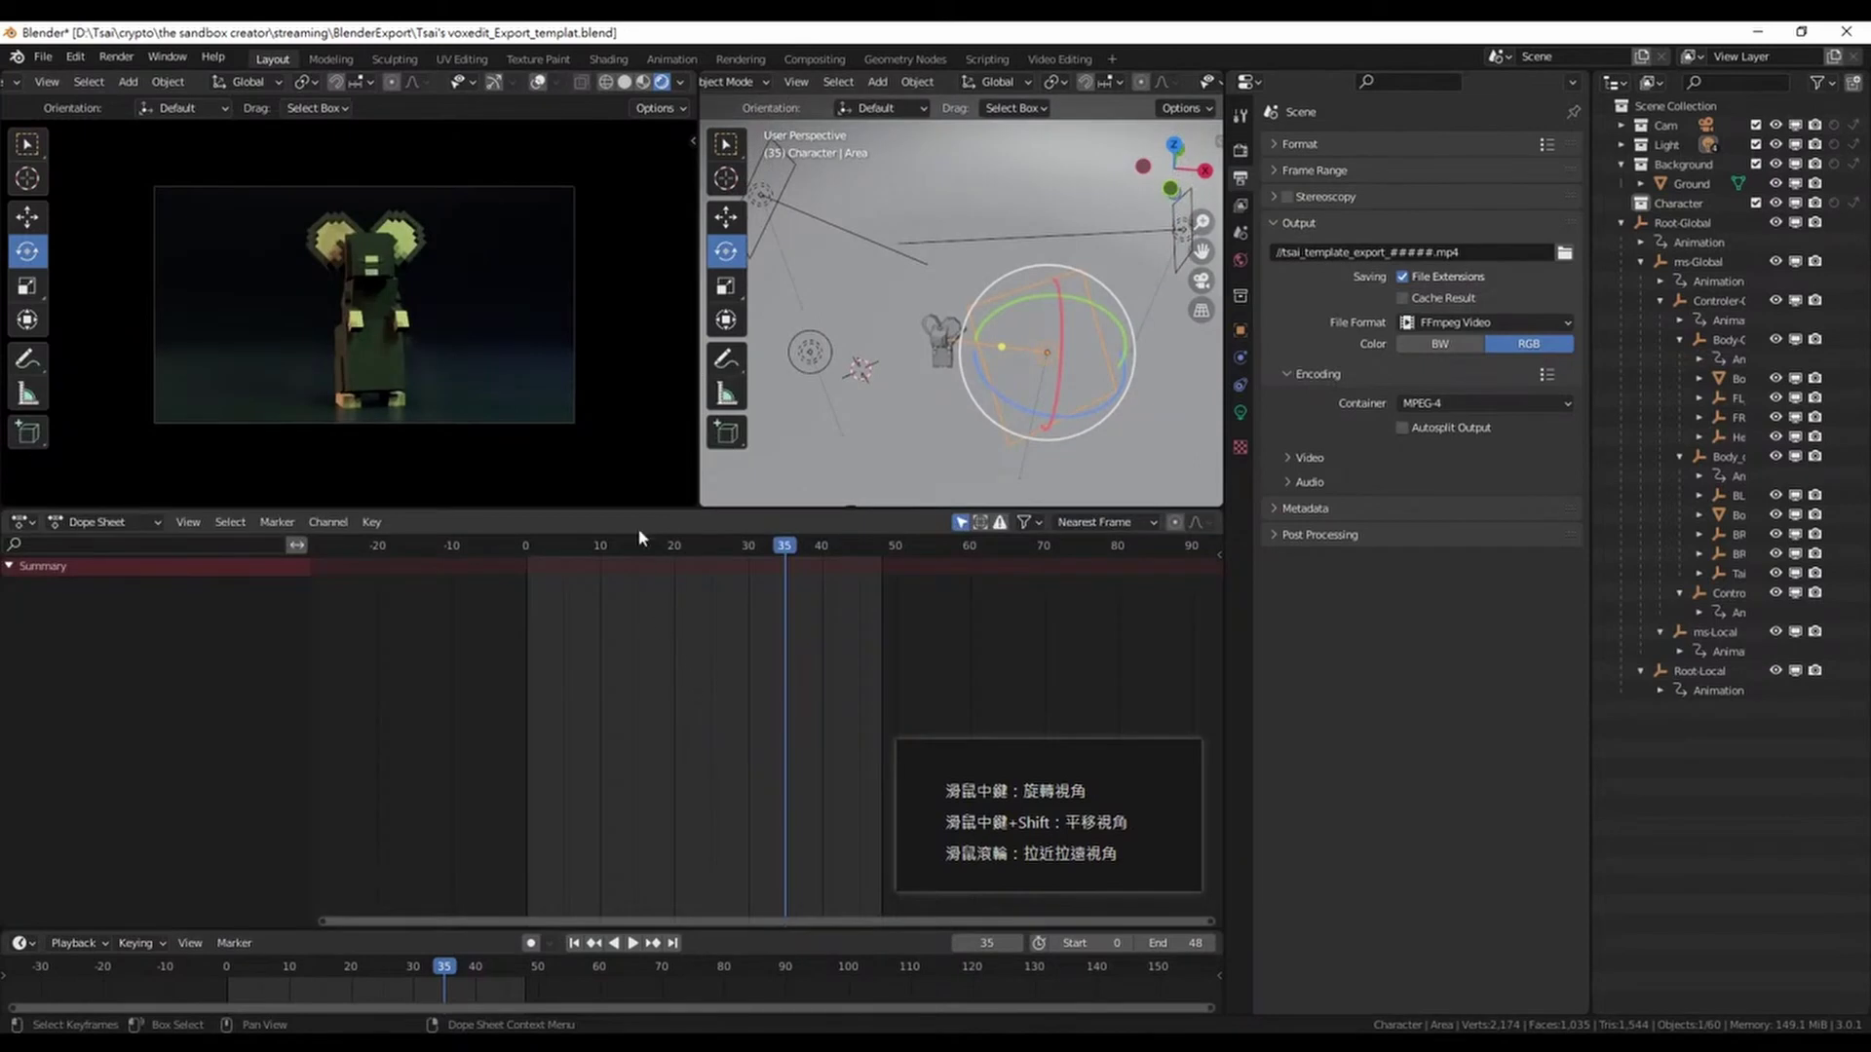
Move to frame 16 and keep the output path as the relative //tsai_template_export_#####.mp4
left_click_drag(637, 542, 644, 548)
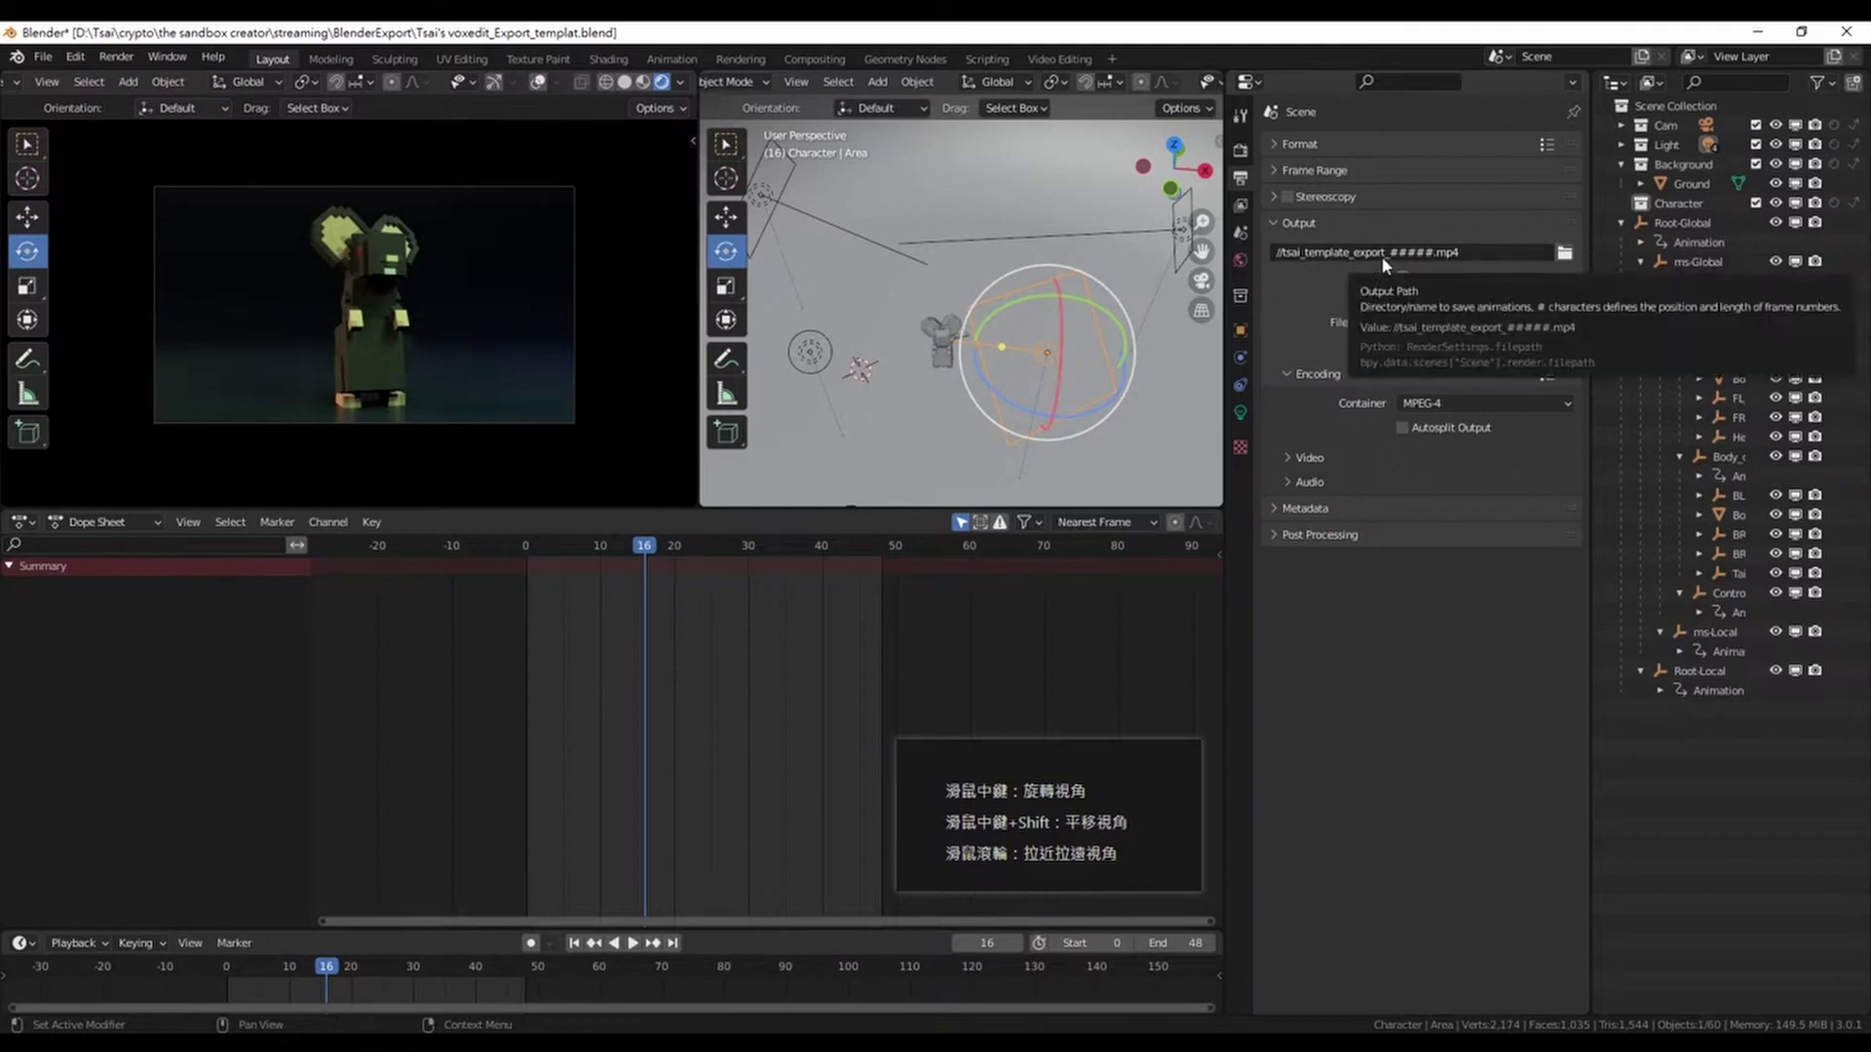
left_click(1286, 252)
left_click(1286, 251)
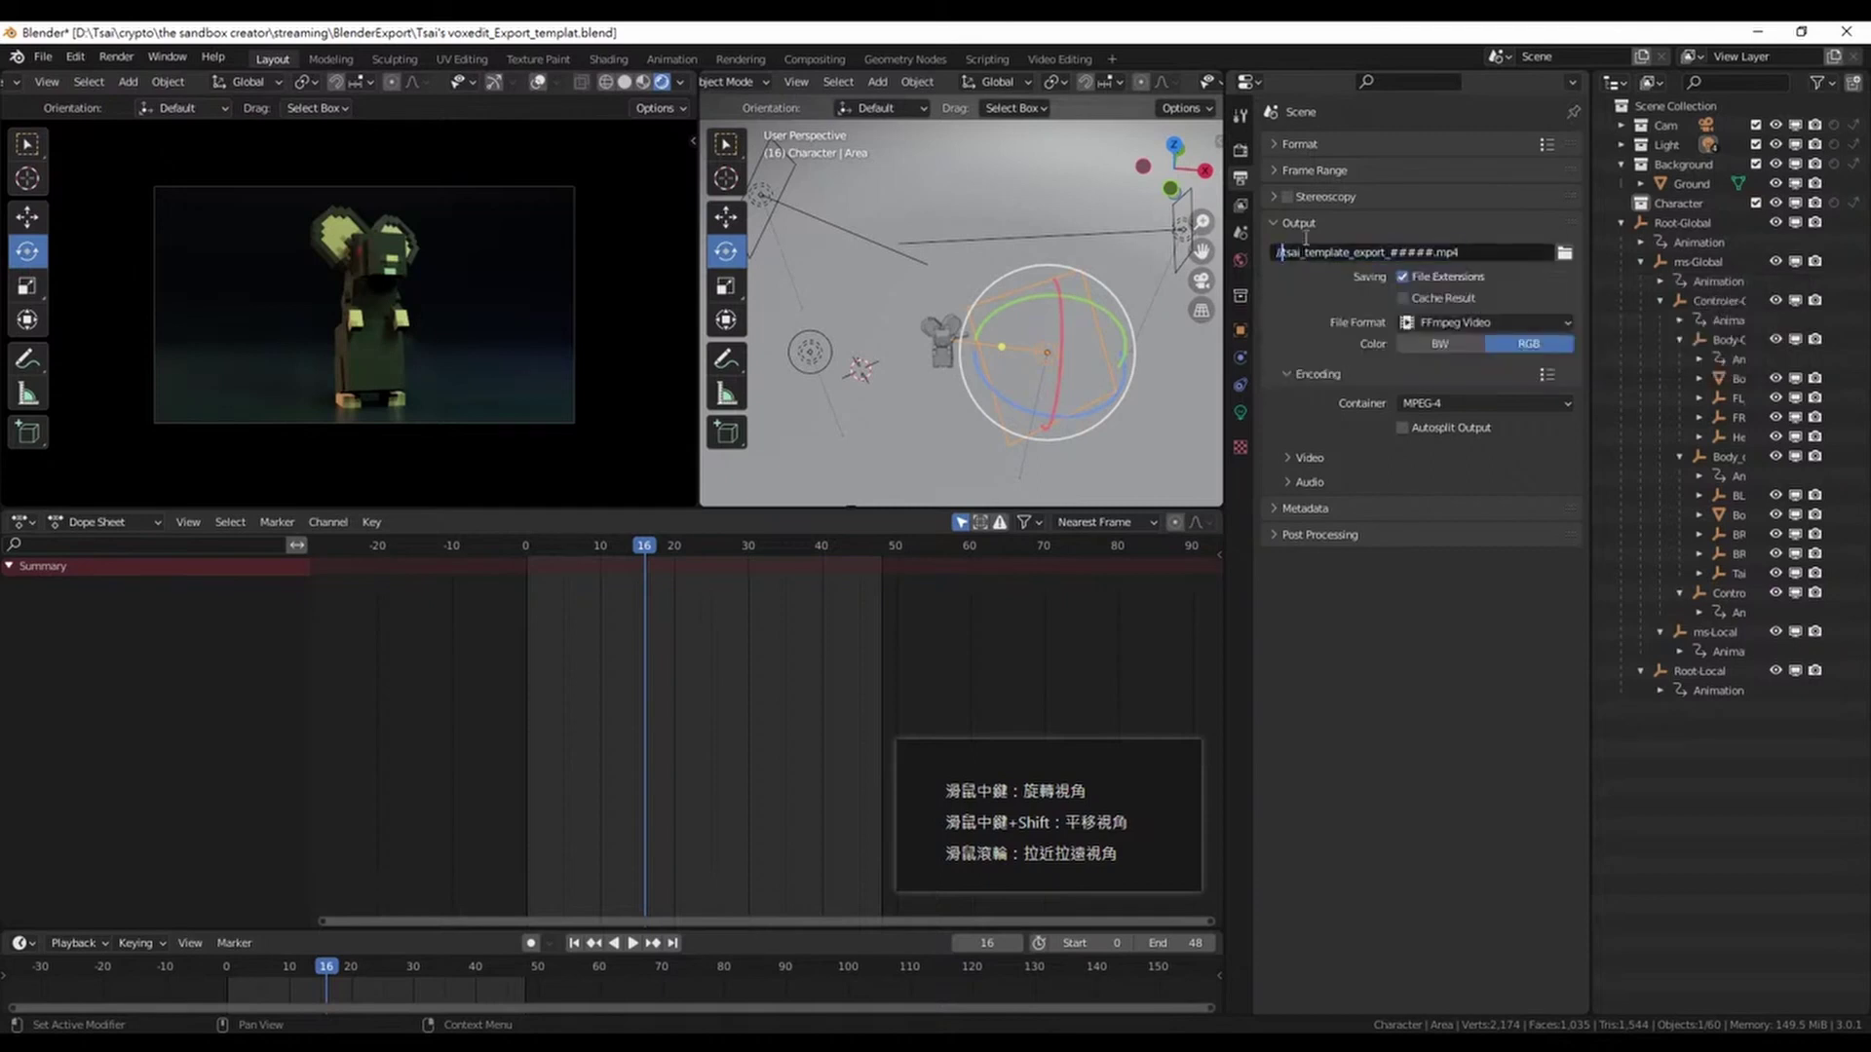
key("BackSpace")
type("/")
key("End")
key("Return")
left_click(1442, 253)
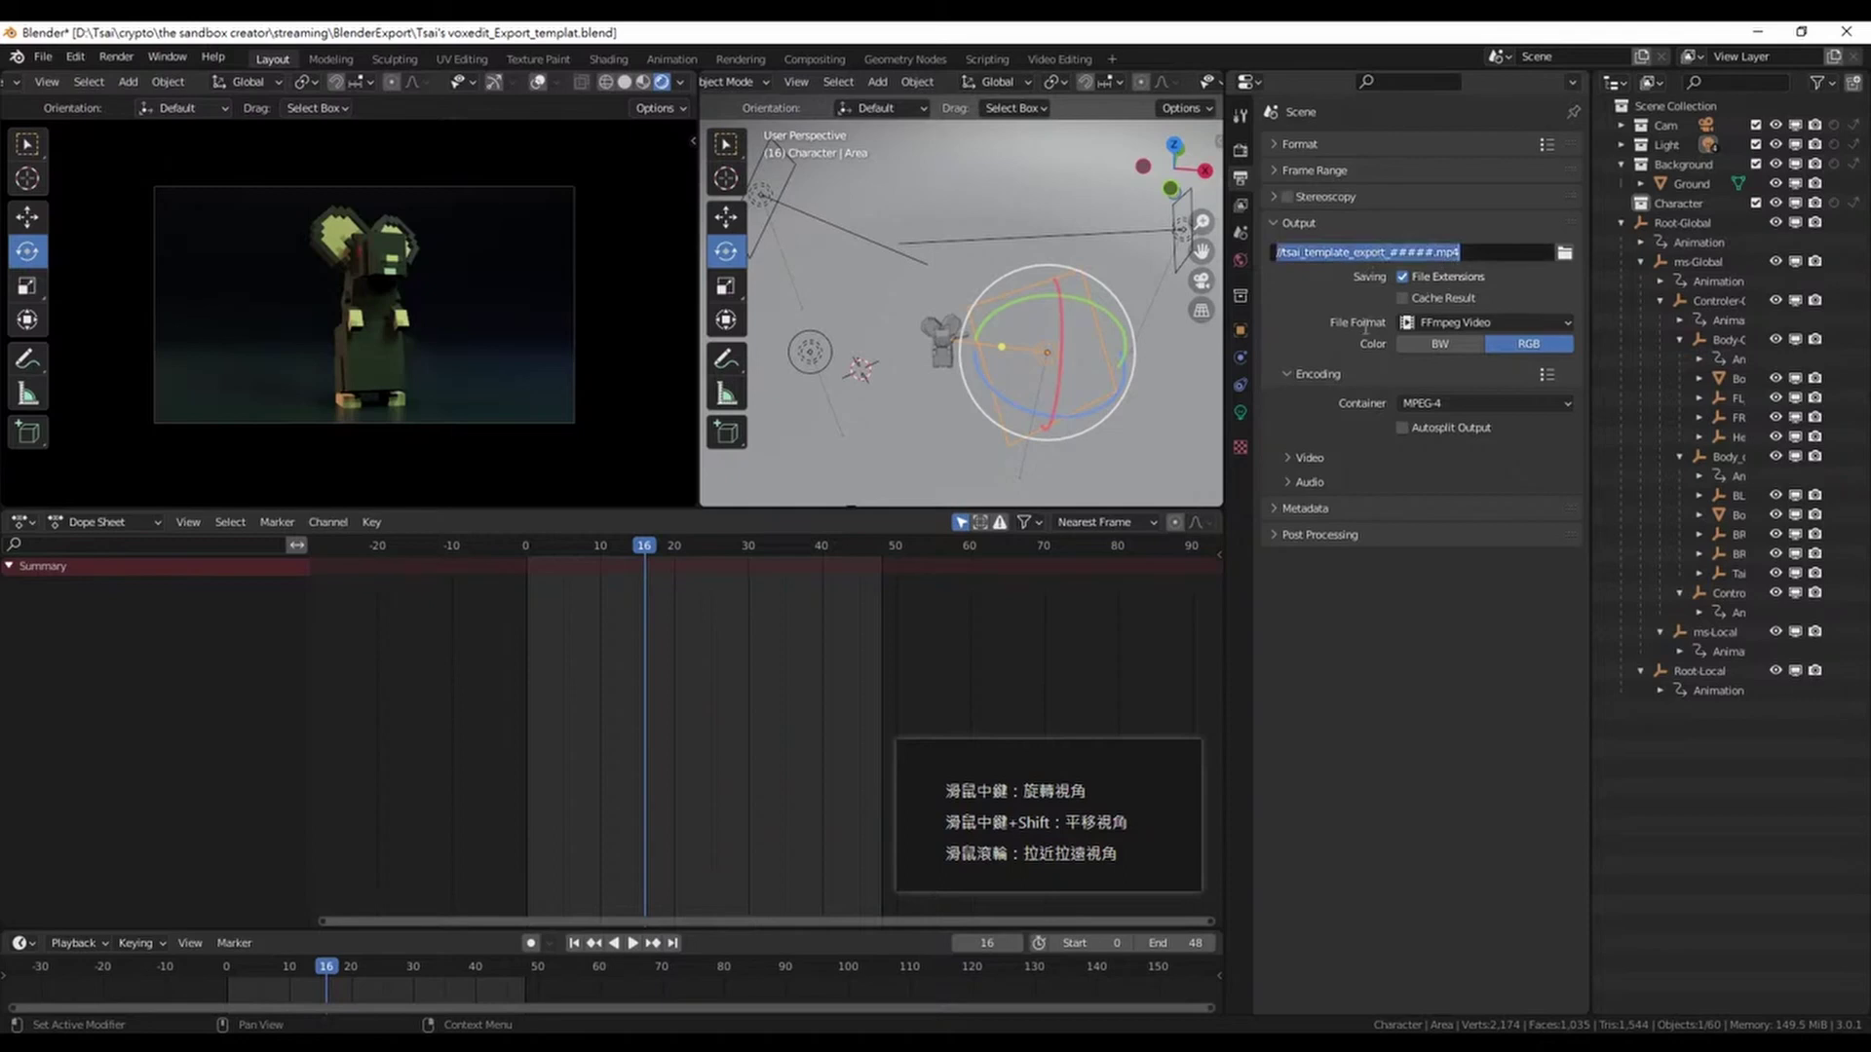
key("Return")
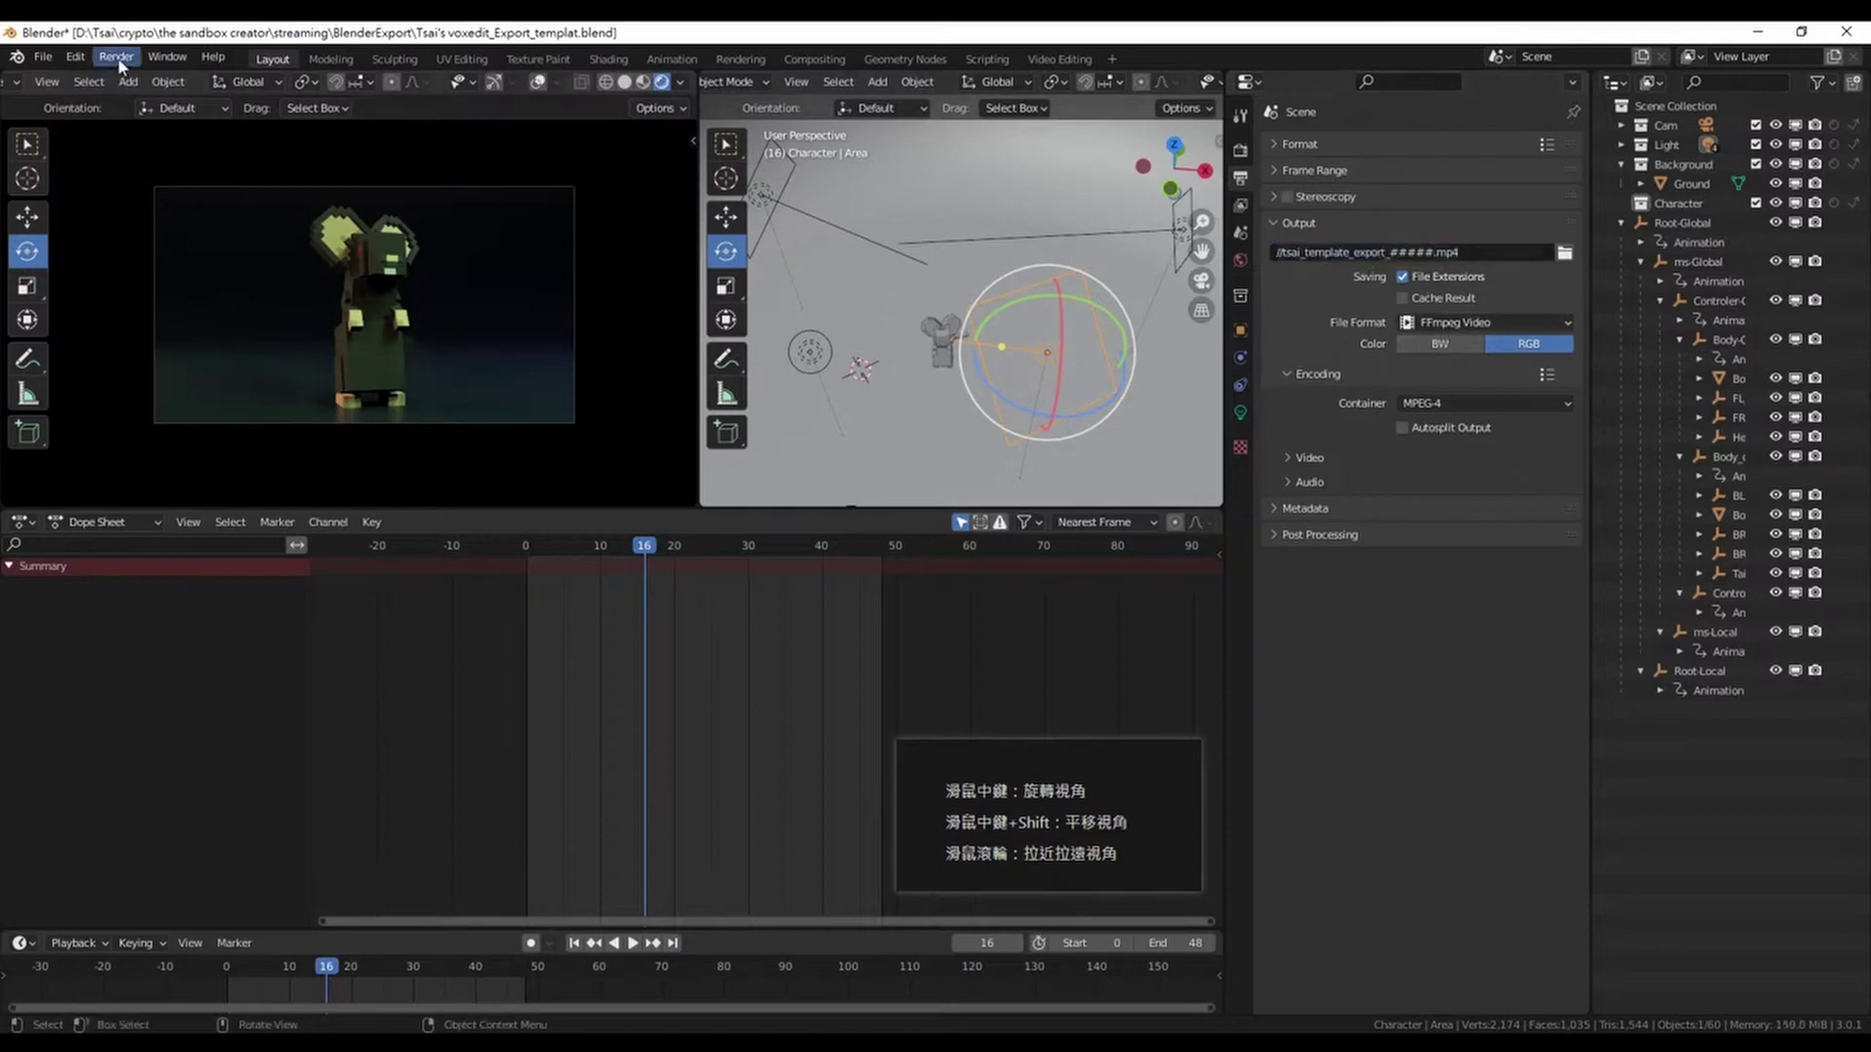
Render the full frame 0–48 mouse animation to the MP4 output file
left_click(118, 56)
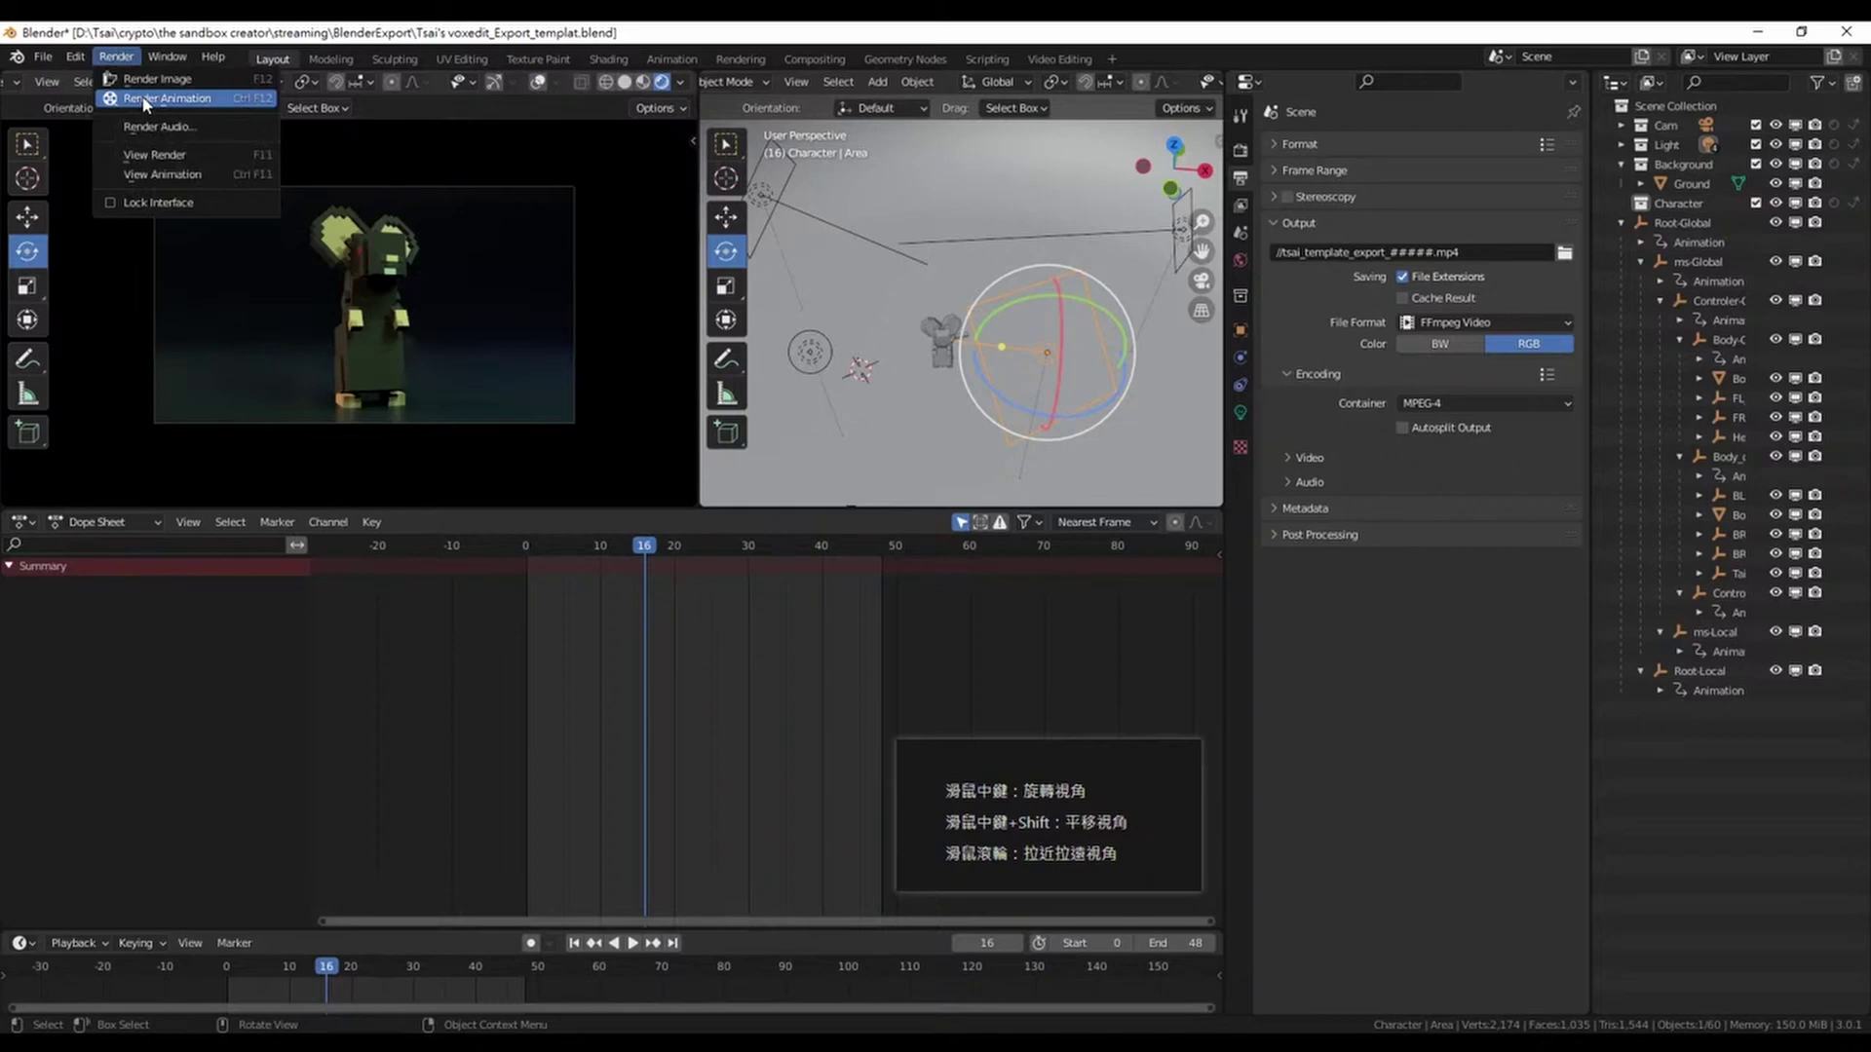
left_click(145, 99)
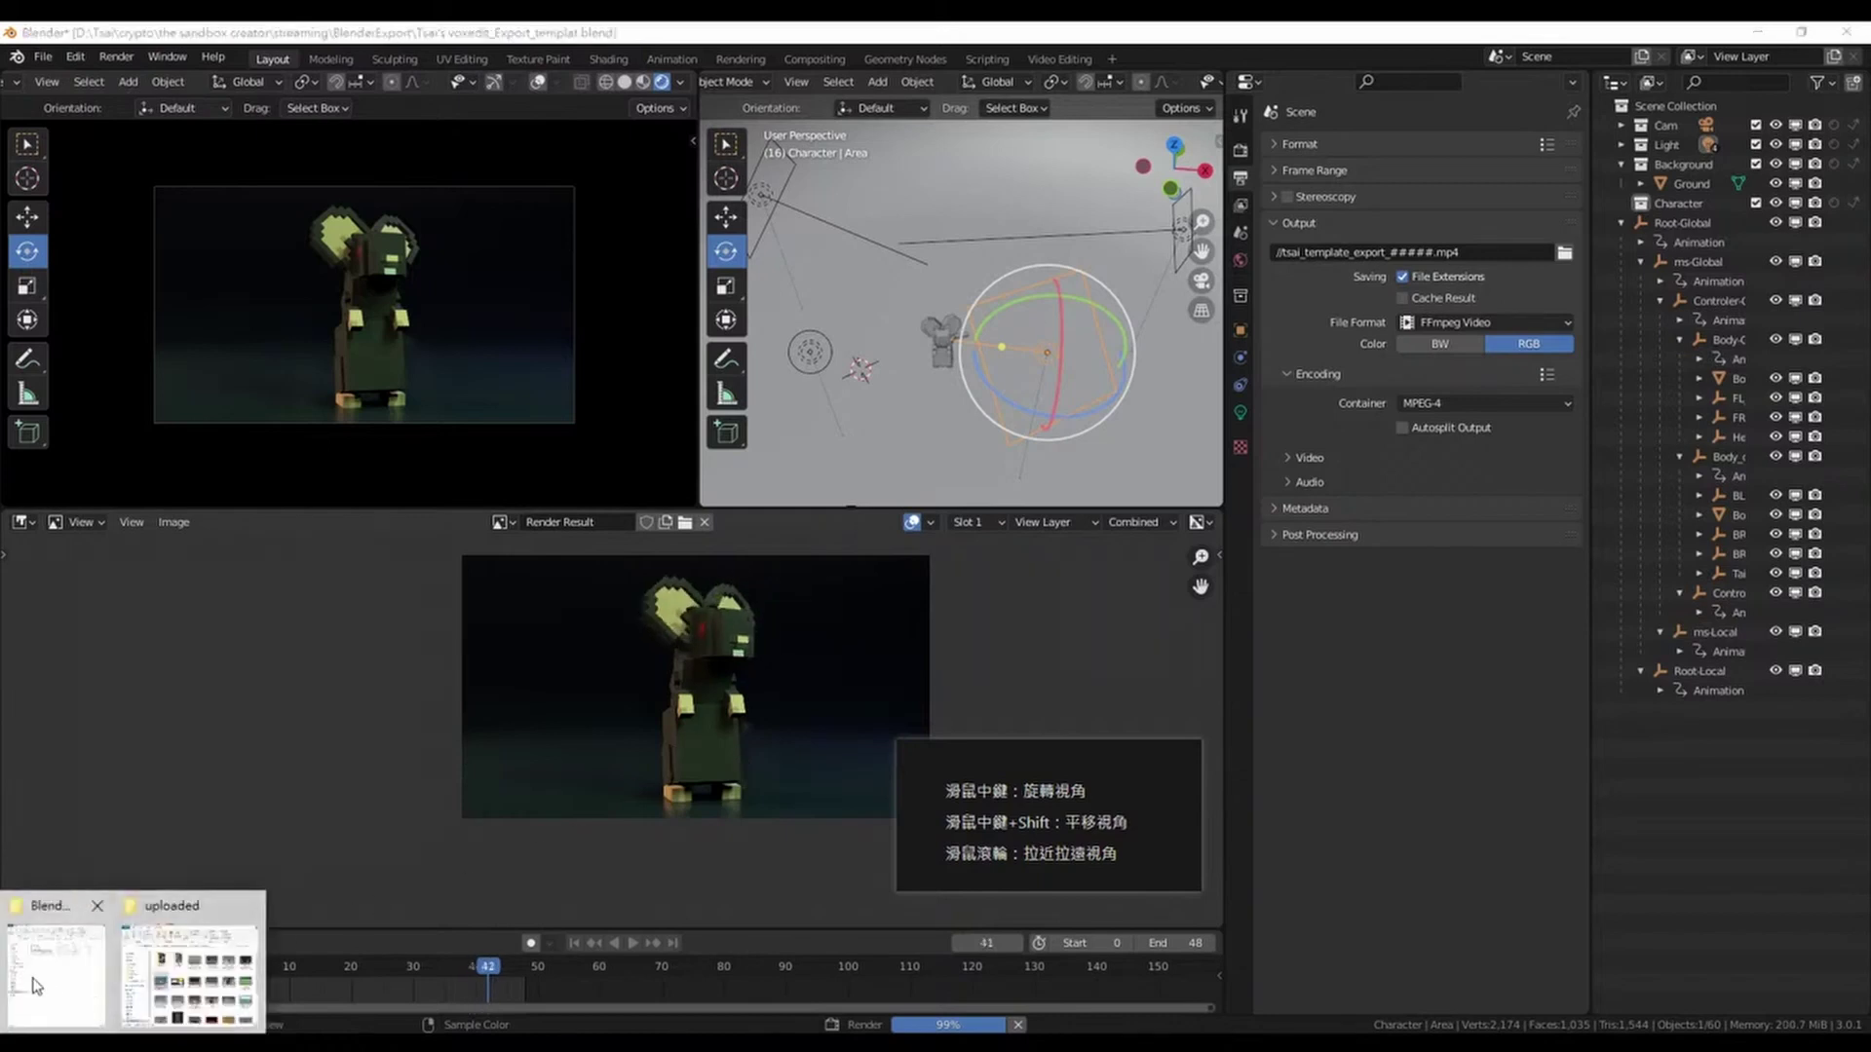
Check the 227 KB tsai_template_export_#####.mp4 in the BlenderExport folder, then return to Blender
left_click(59, 965)
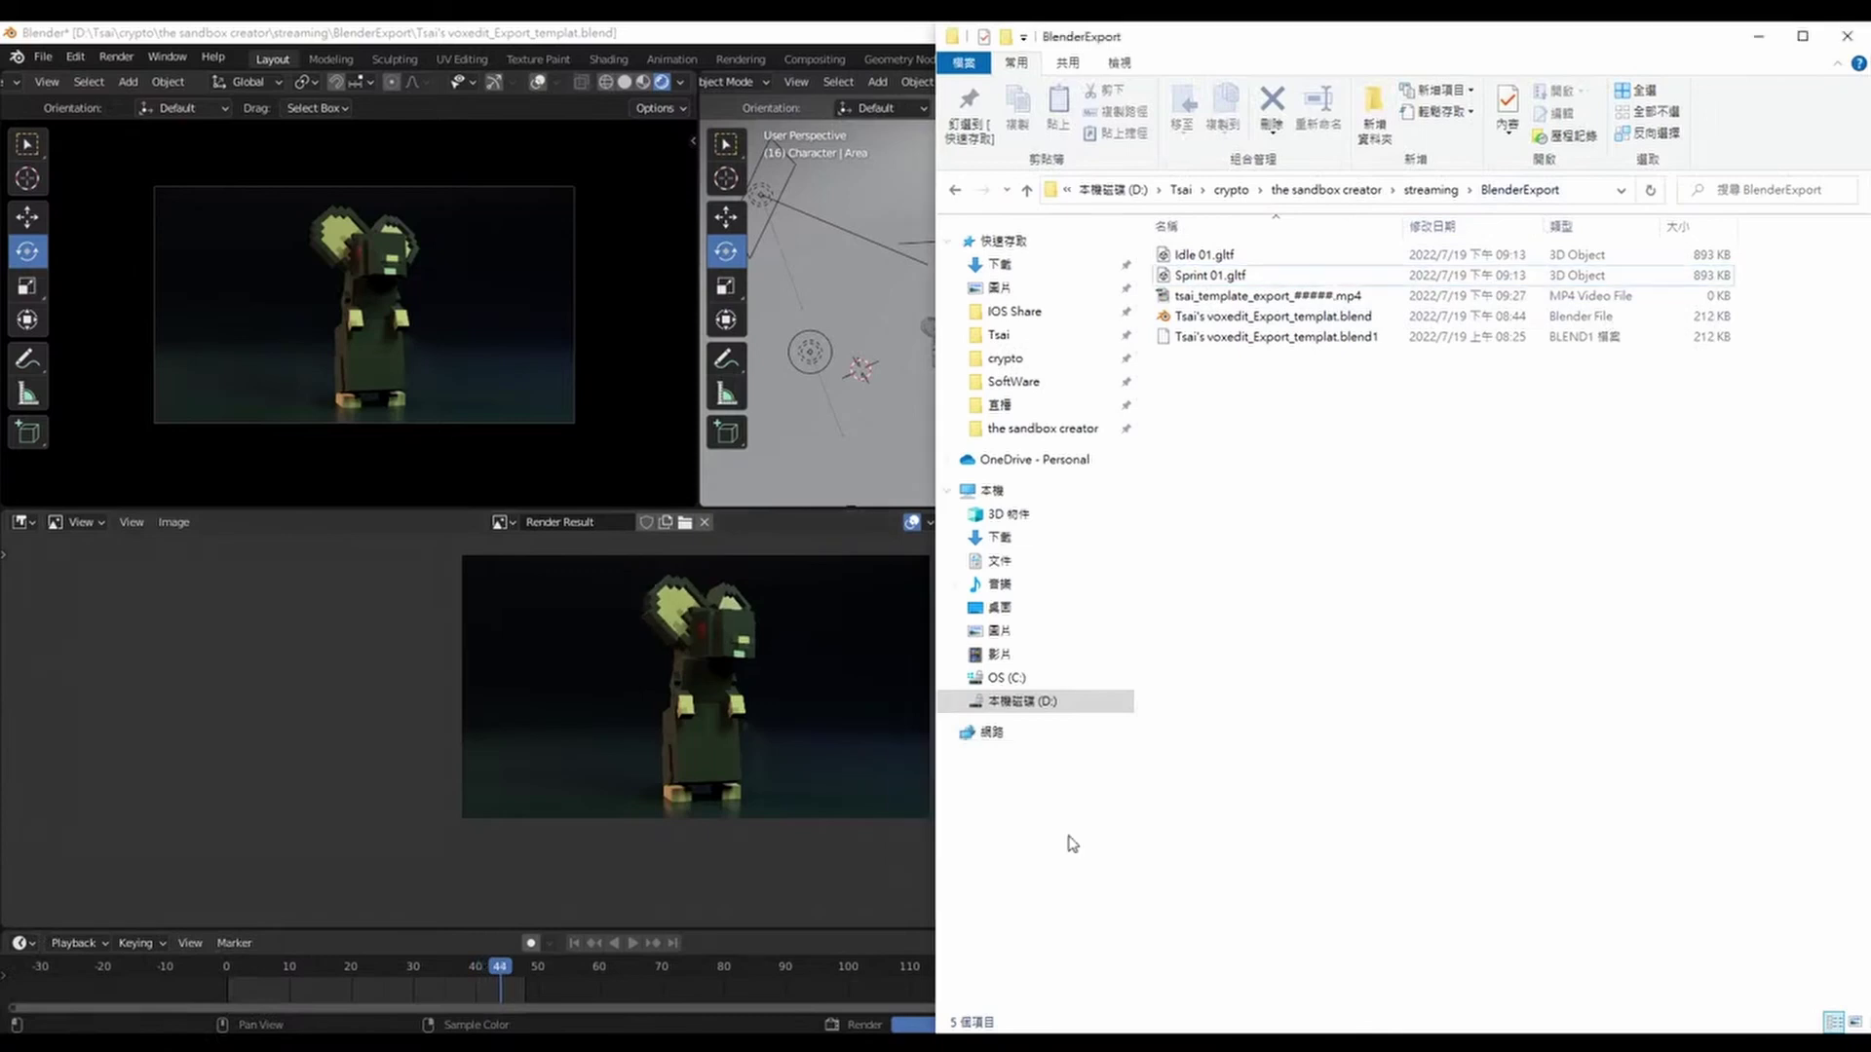
left_click(1350, 297)
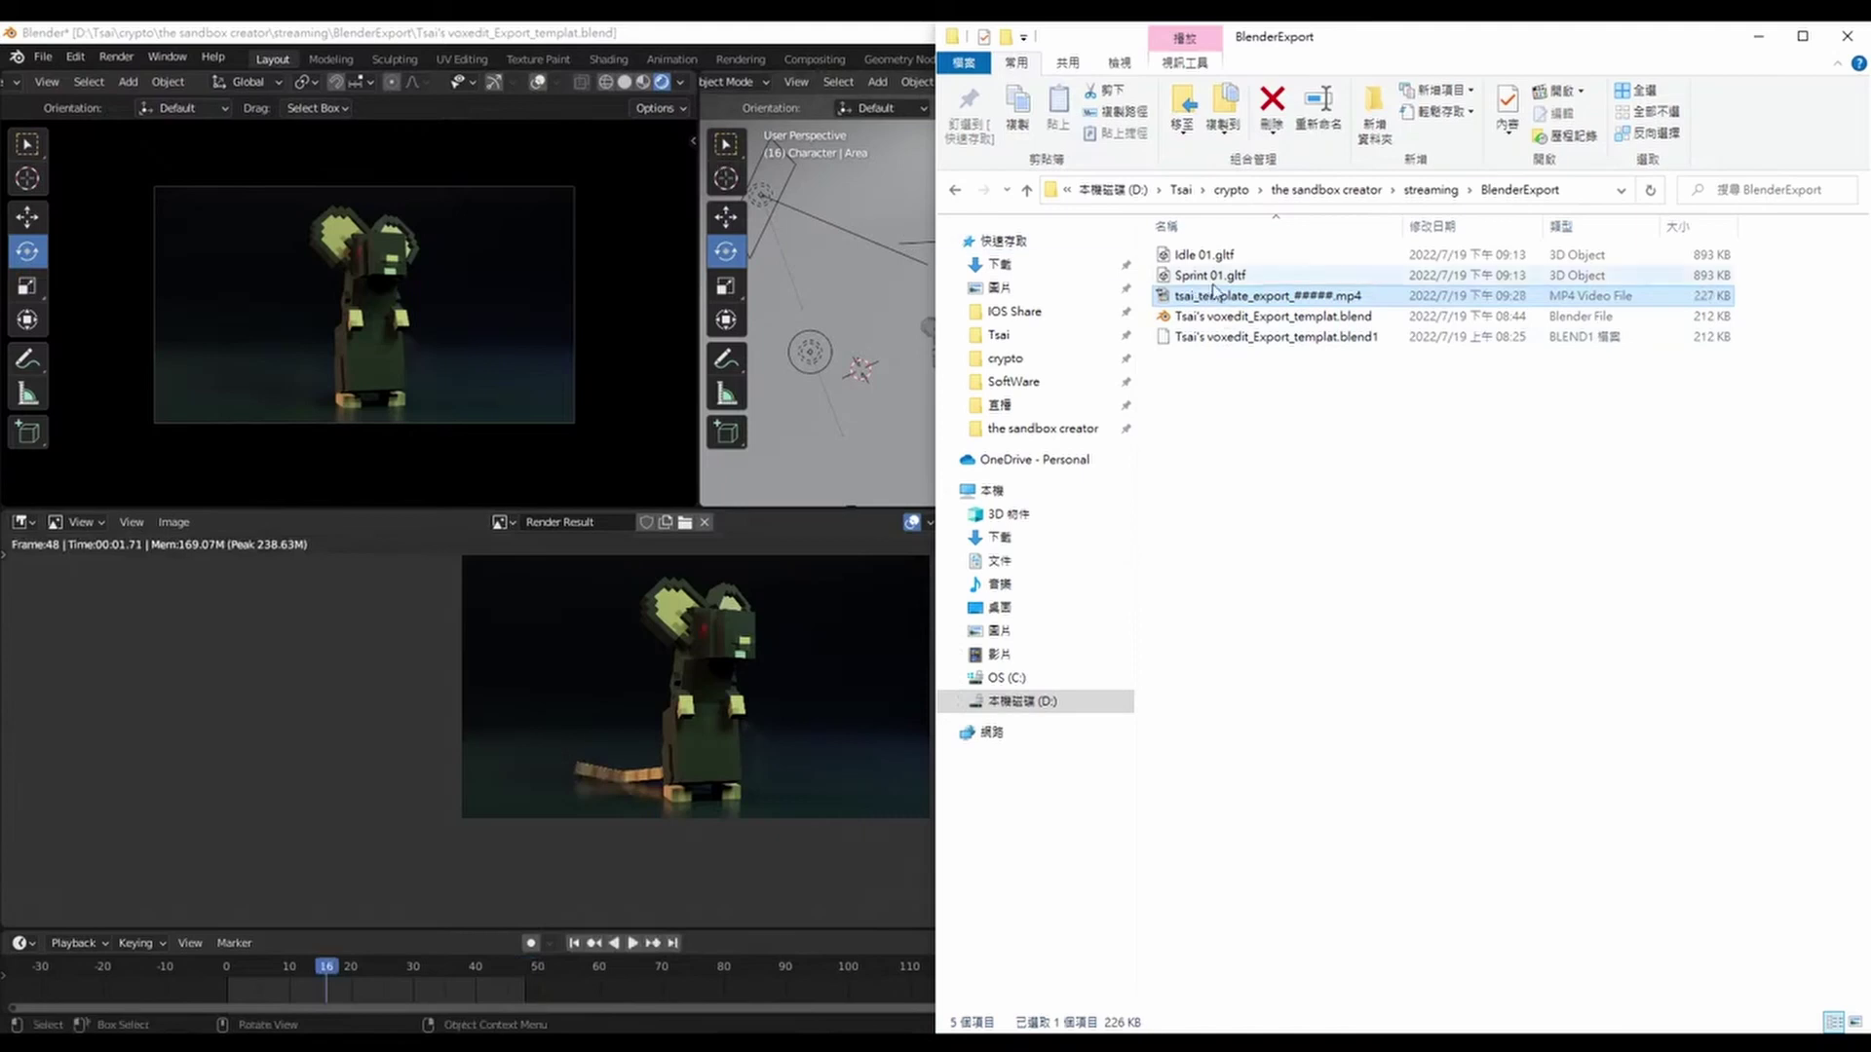
left_click(565, 39)
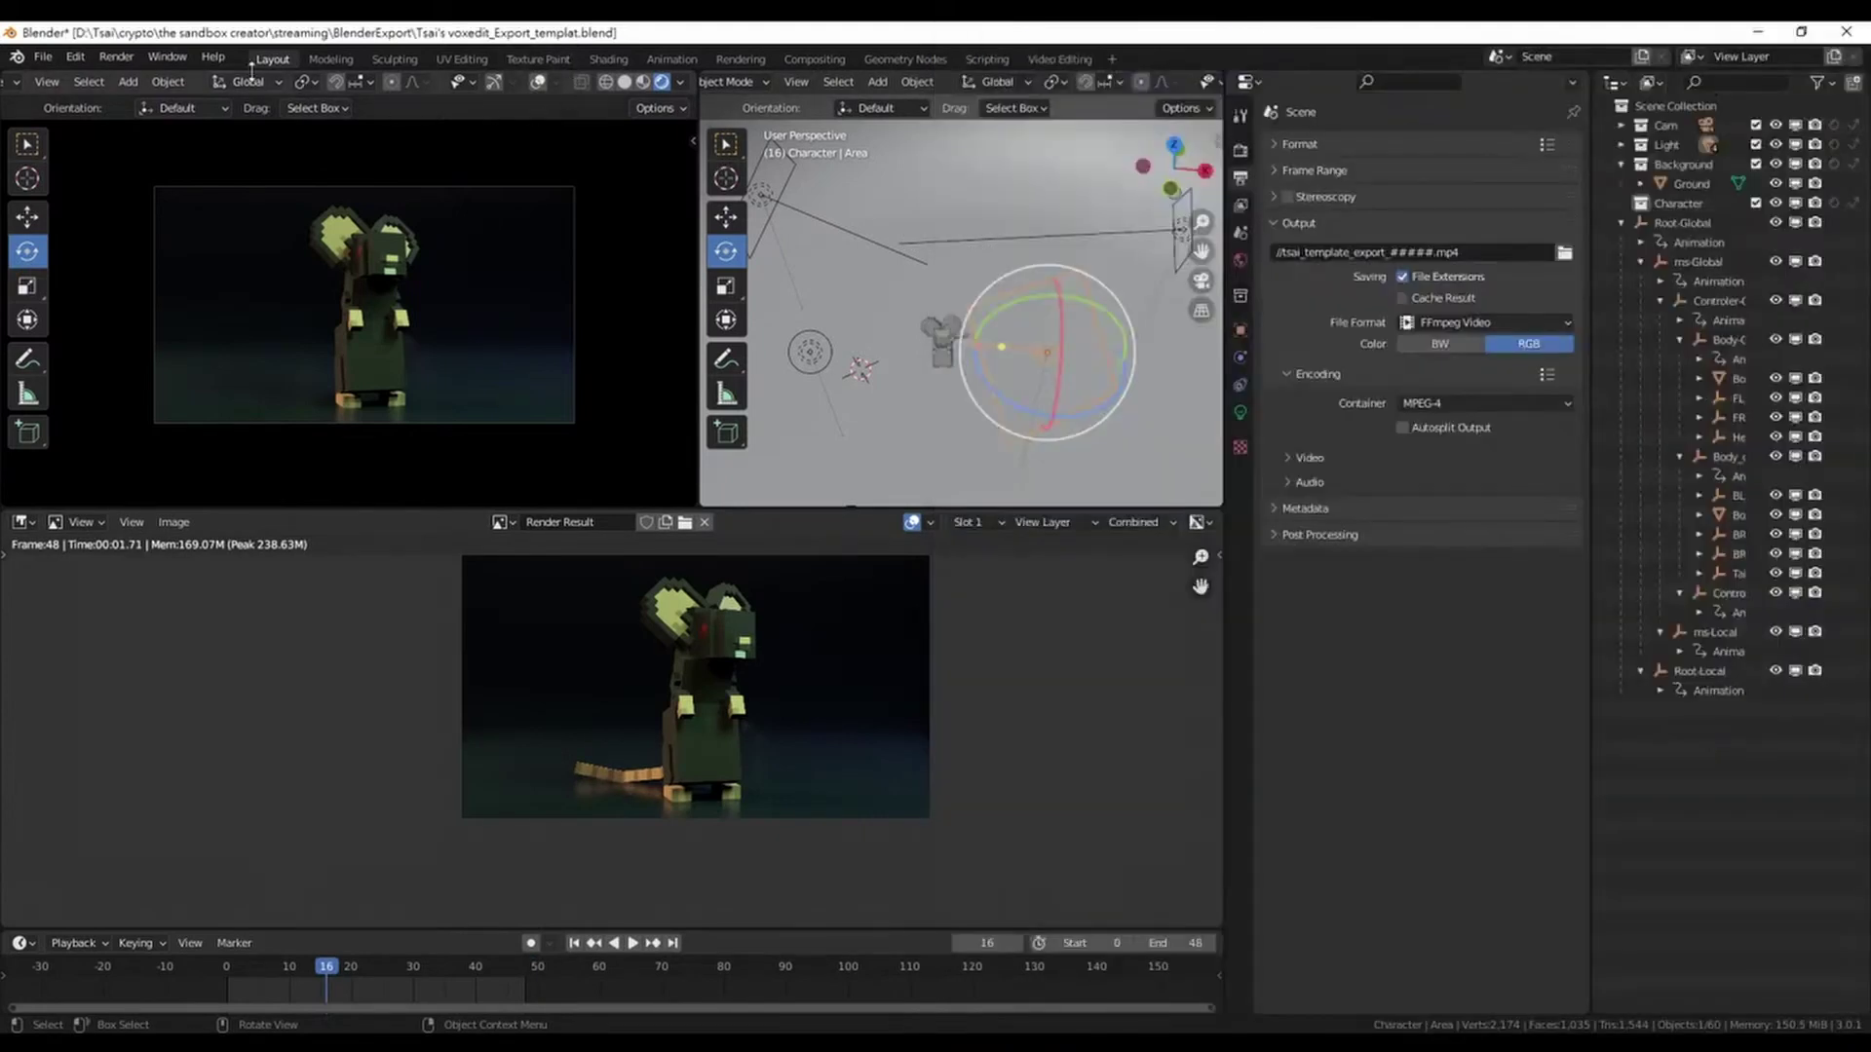
left_click(116, 57)
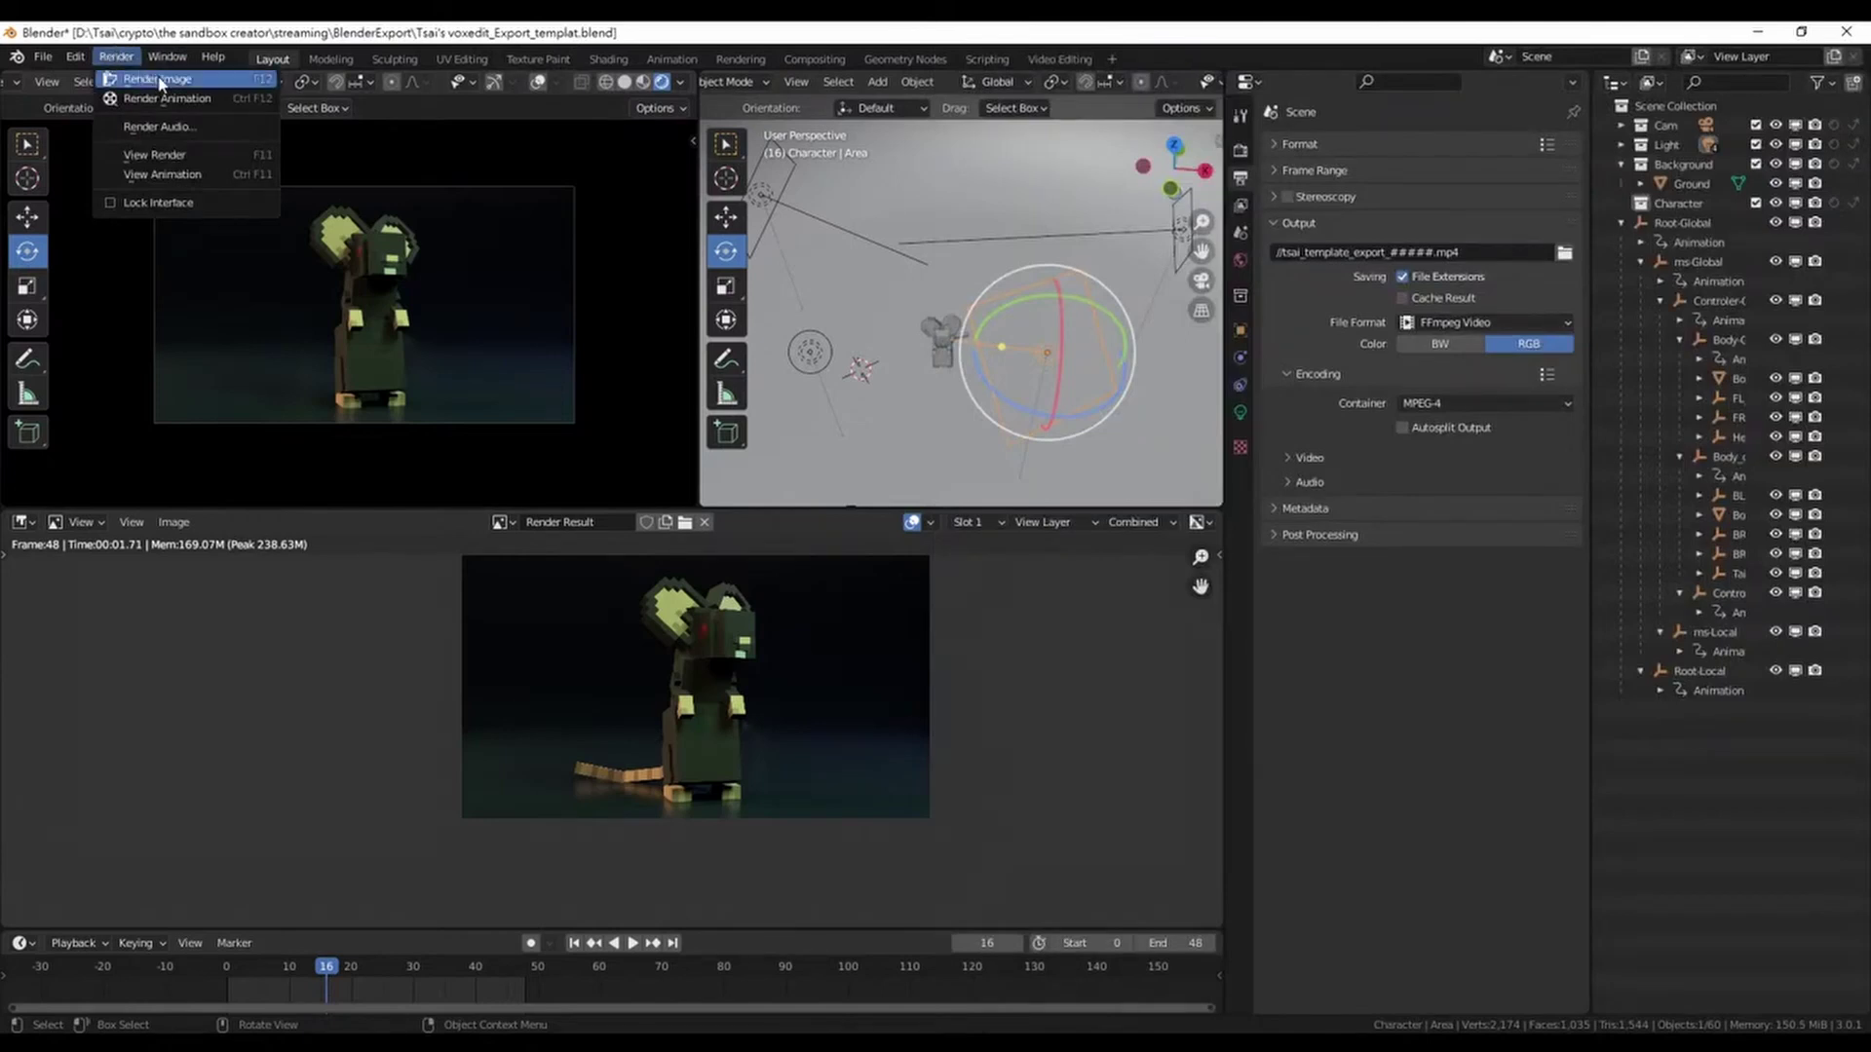
left_click(223, 178)
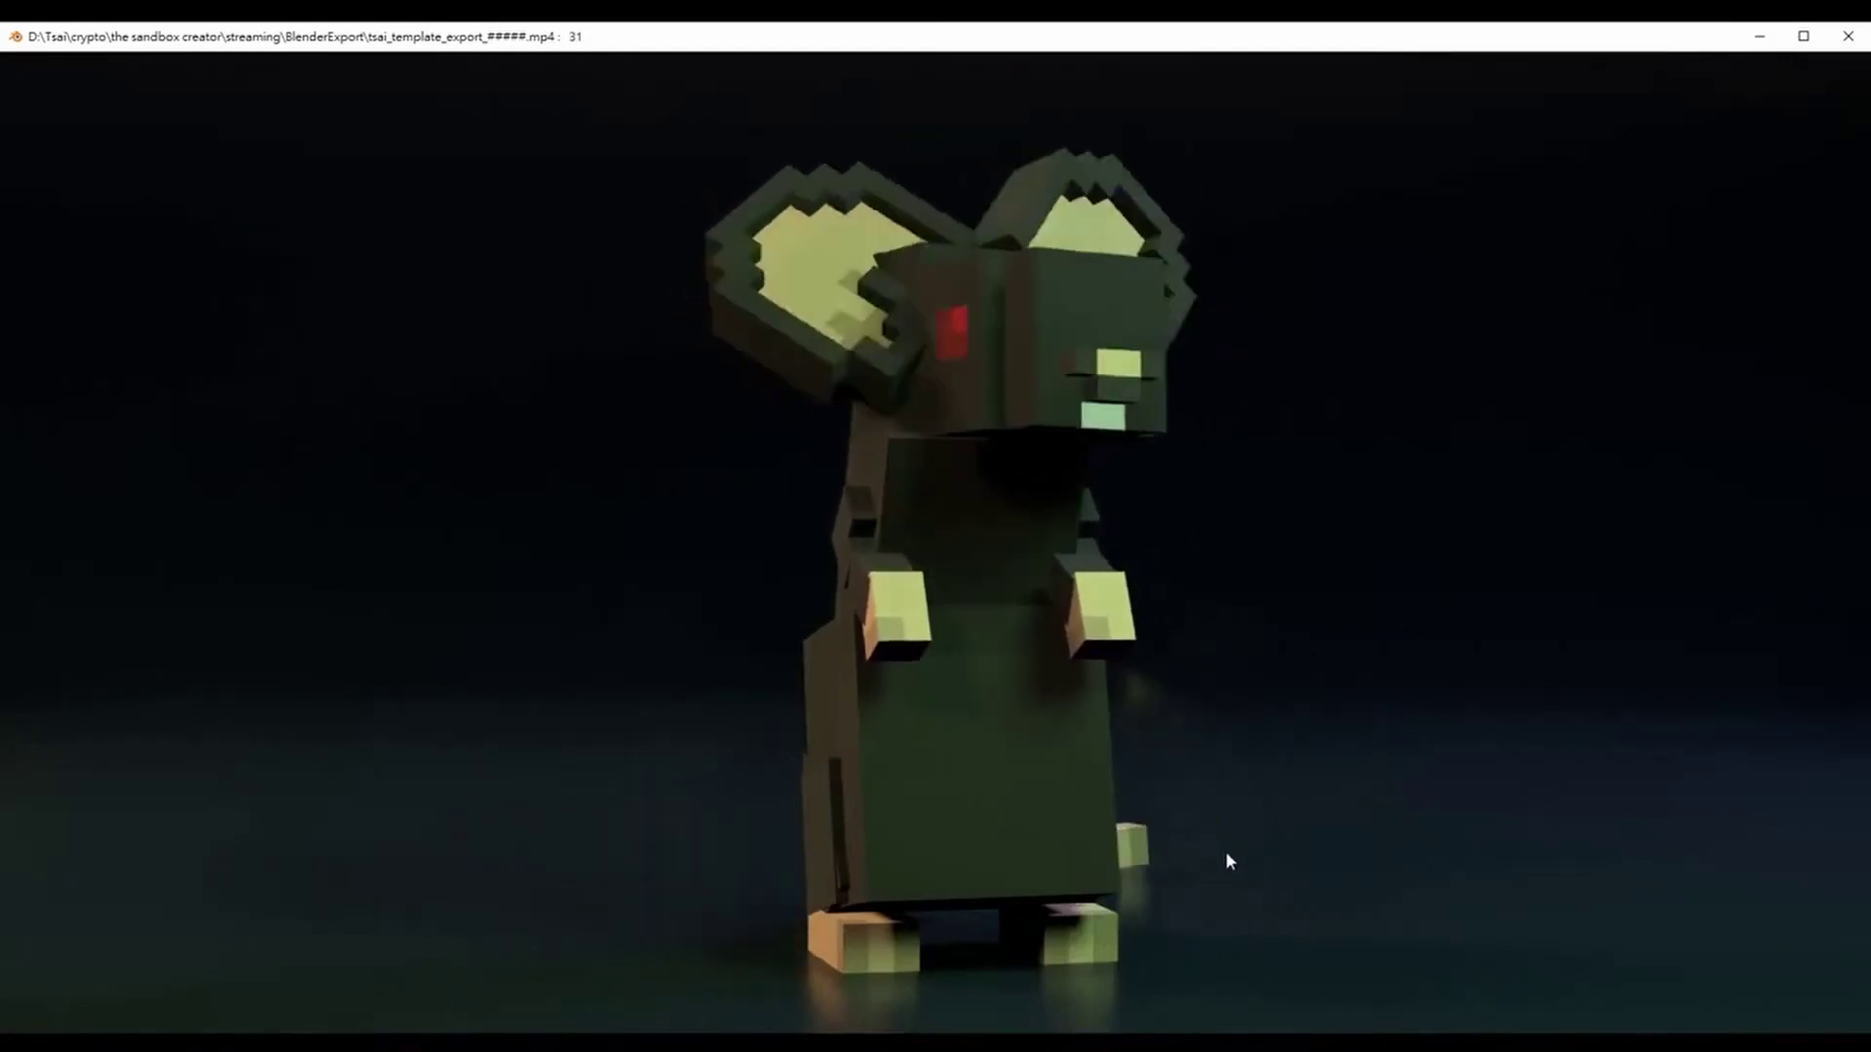
mouse_move(1225, 851)
left_mouse_down()
mouse_move(212, 942)
mouse_move(618, 857)
left_mouse_up()
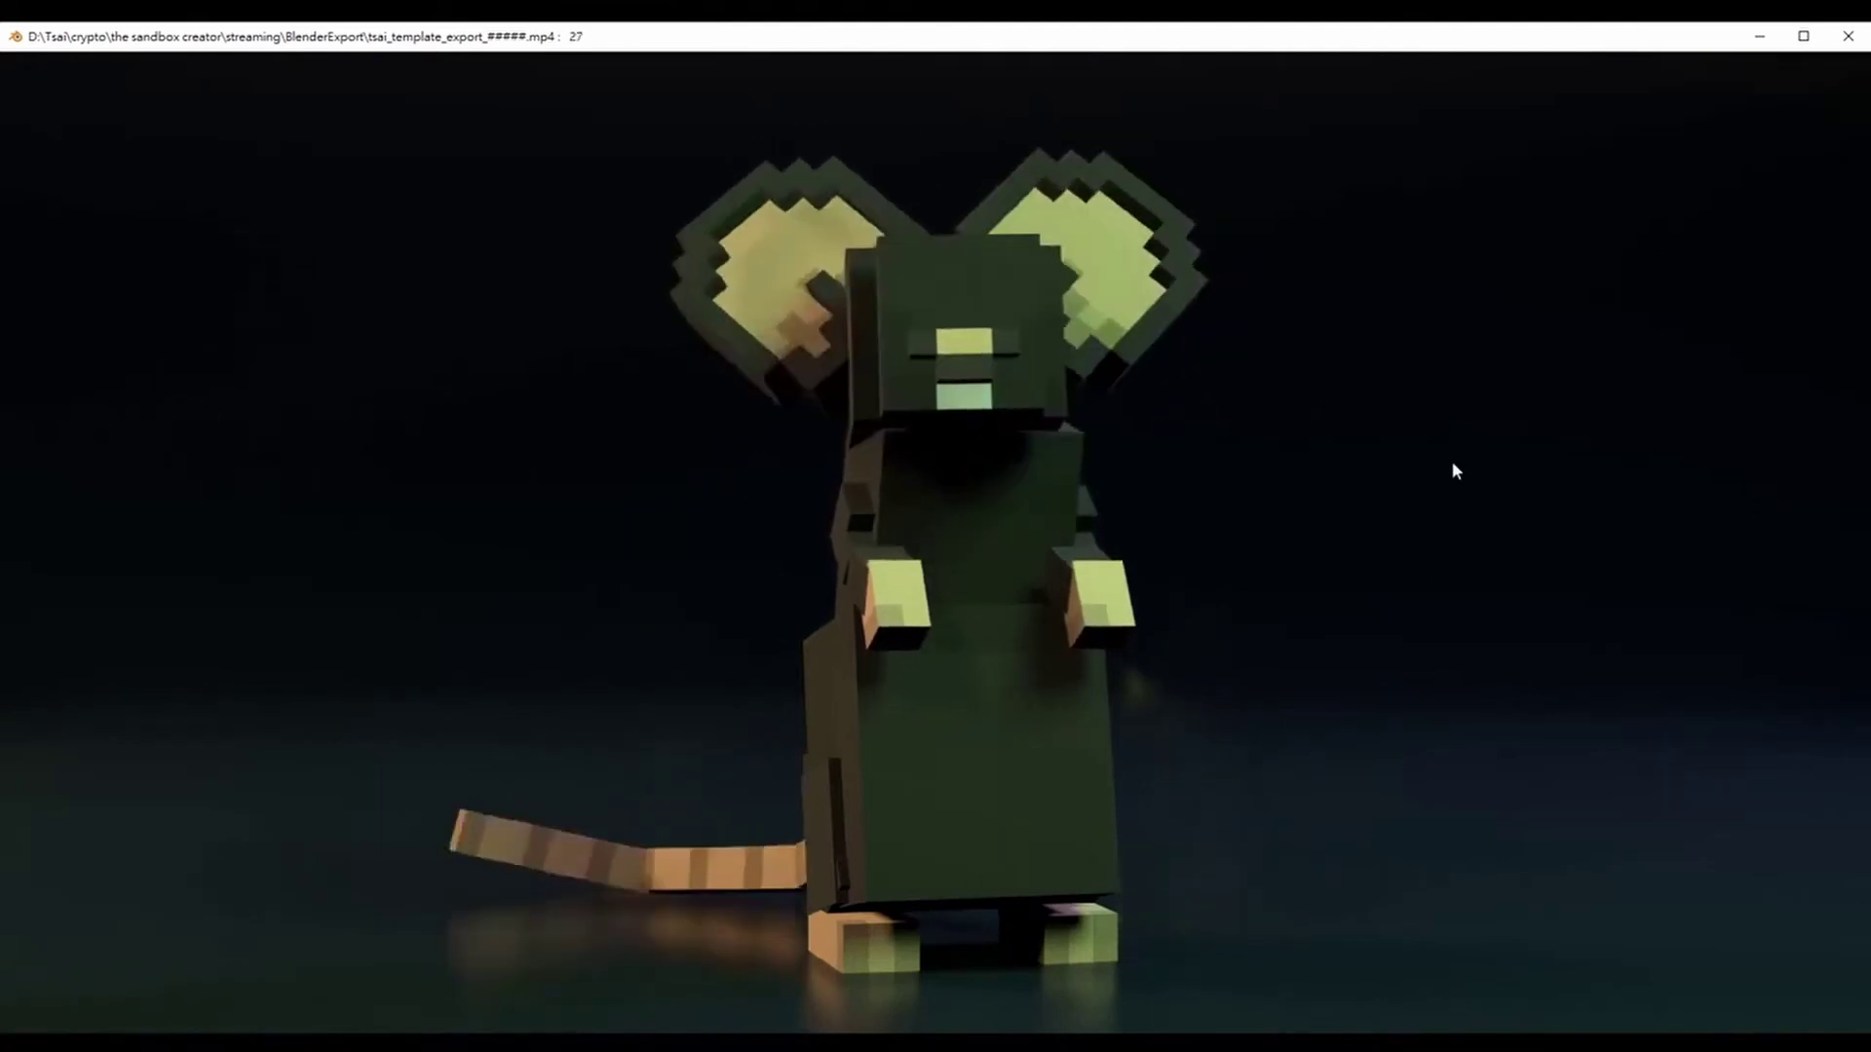
key("Escape")
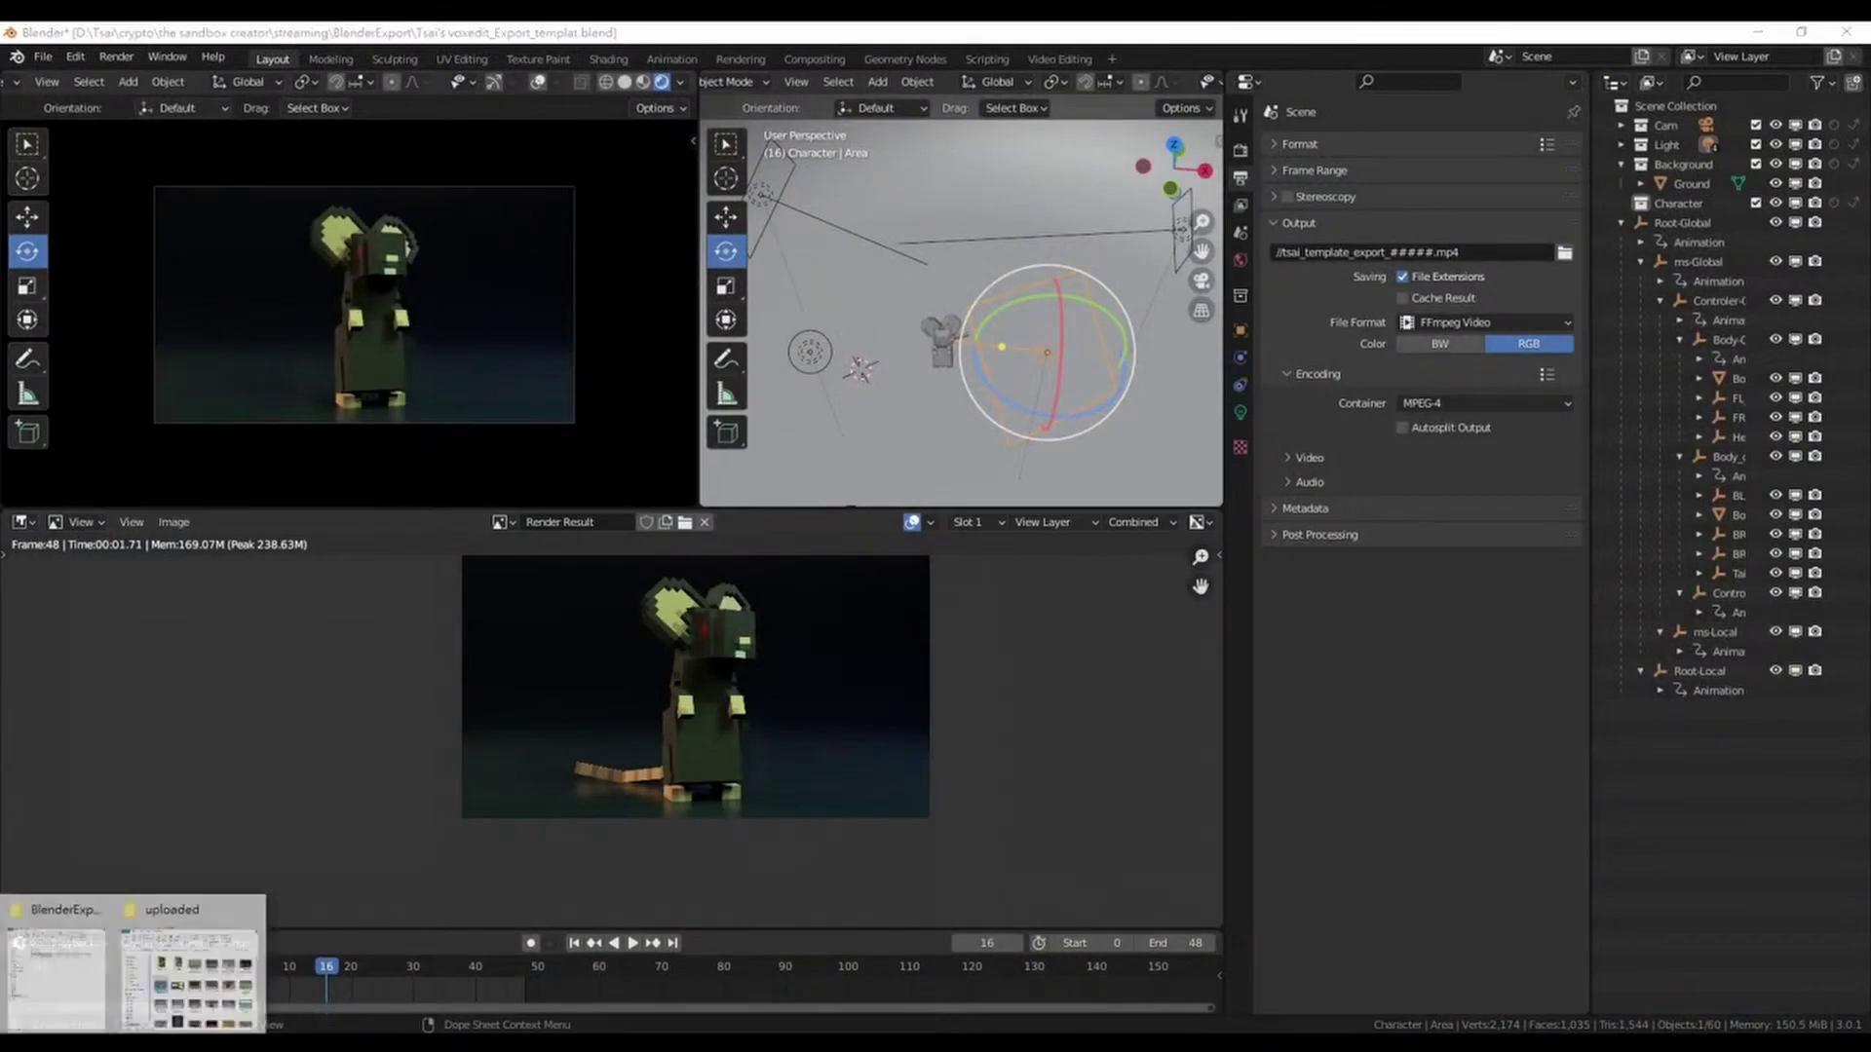
left_click(190, 960)
double_click(1357, 294)
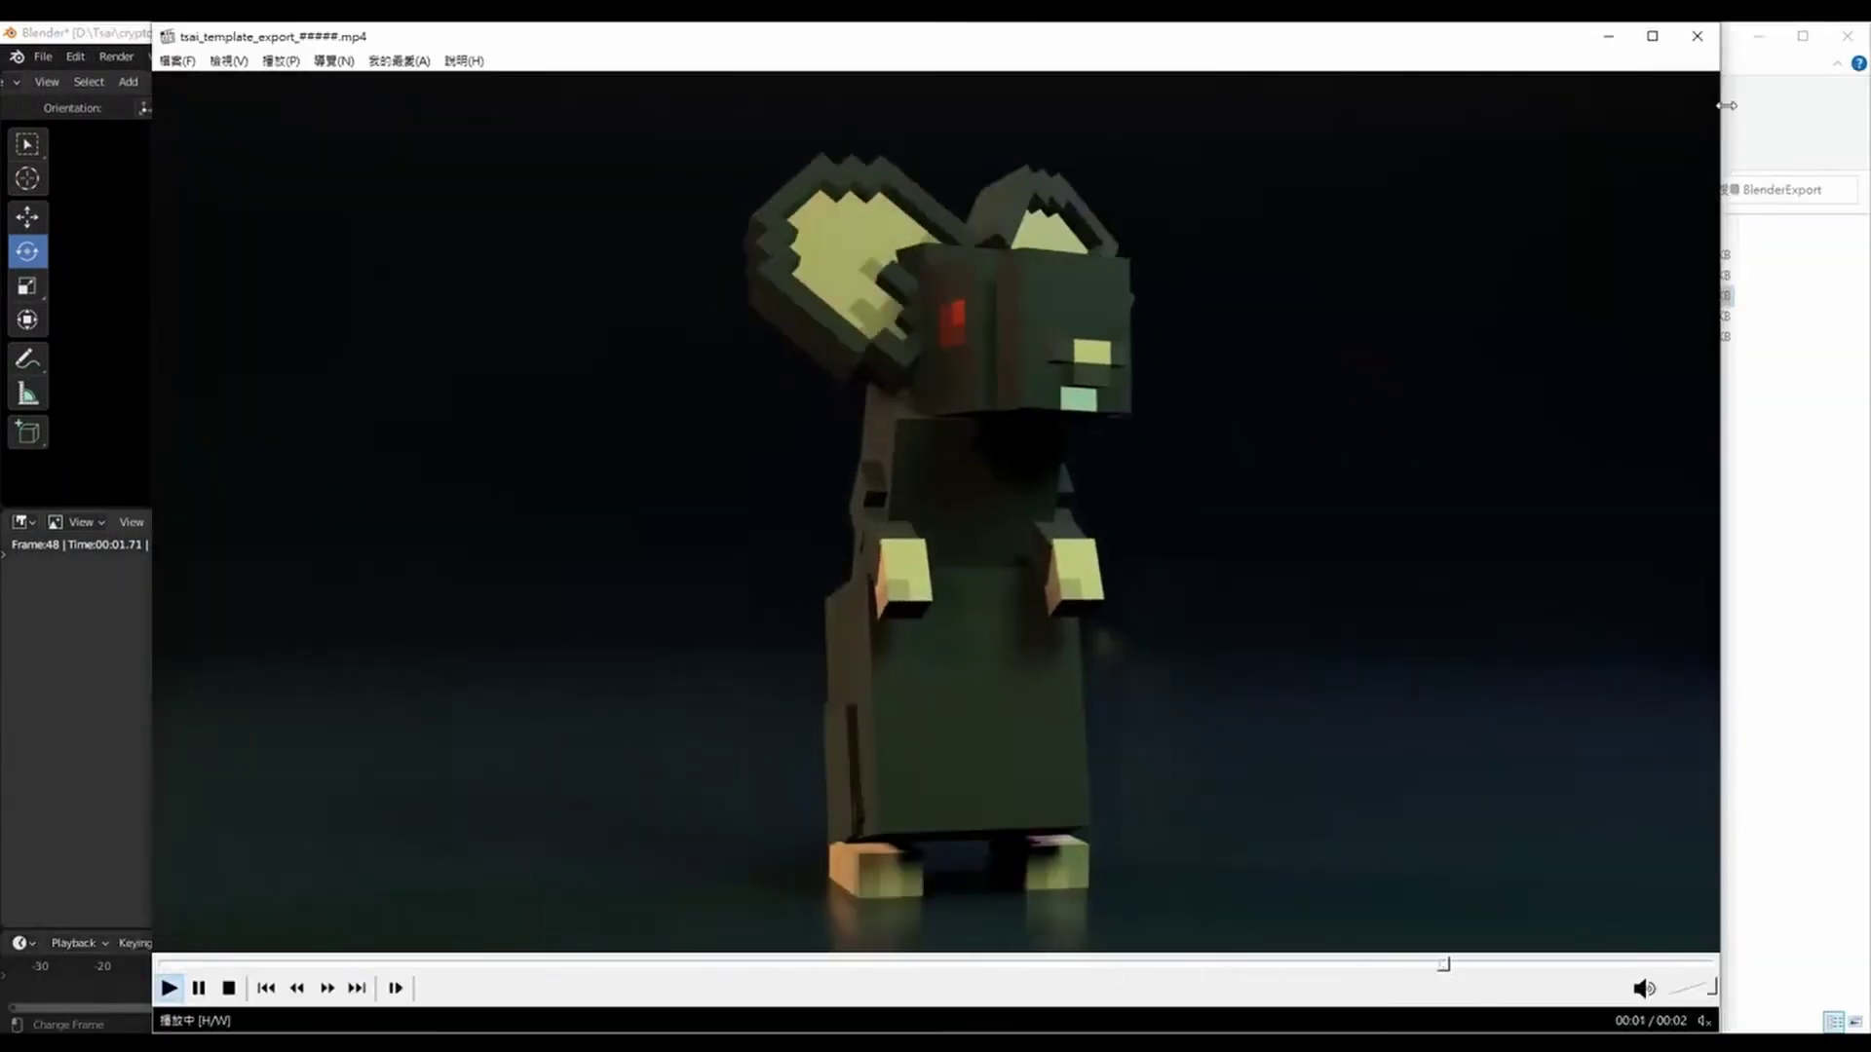
left_click(1696, 36)
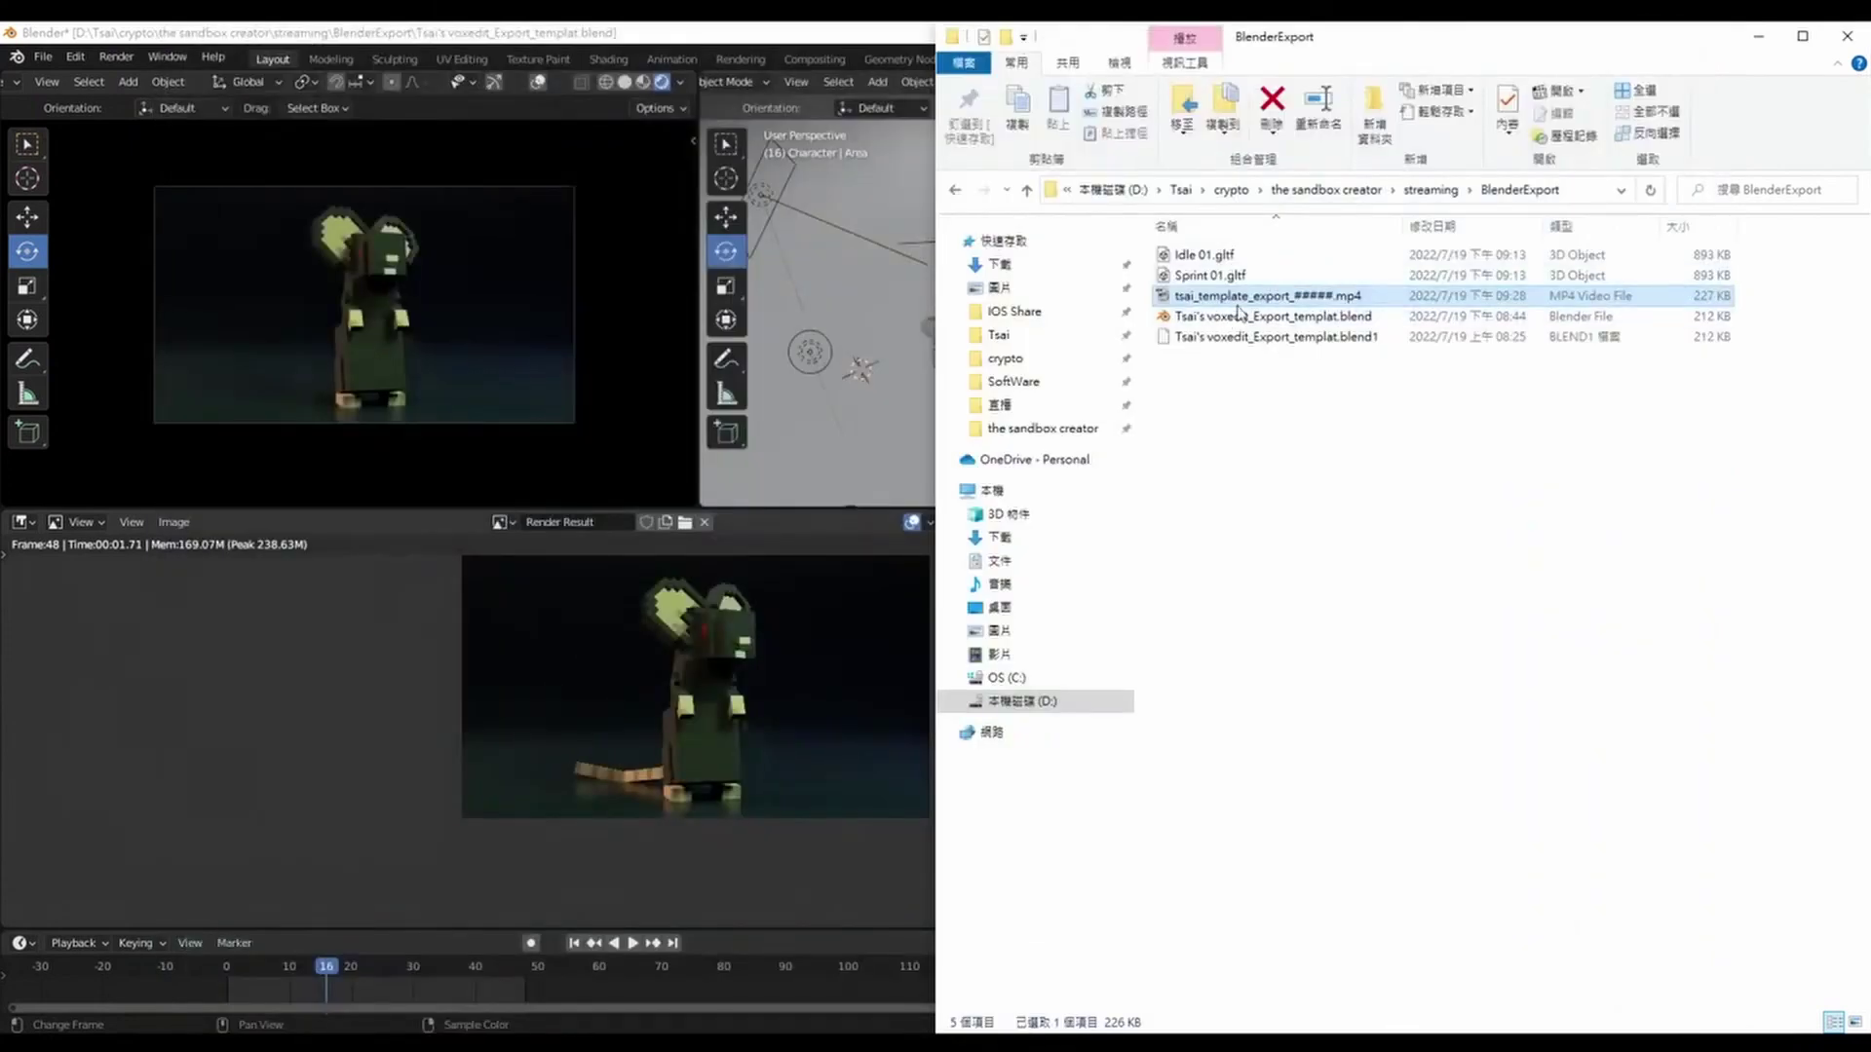
key("alt+Tab")
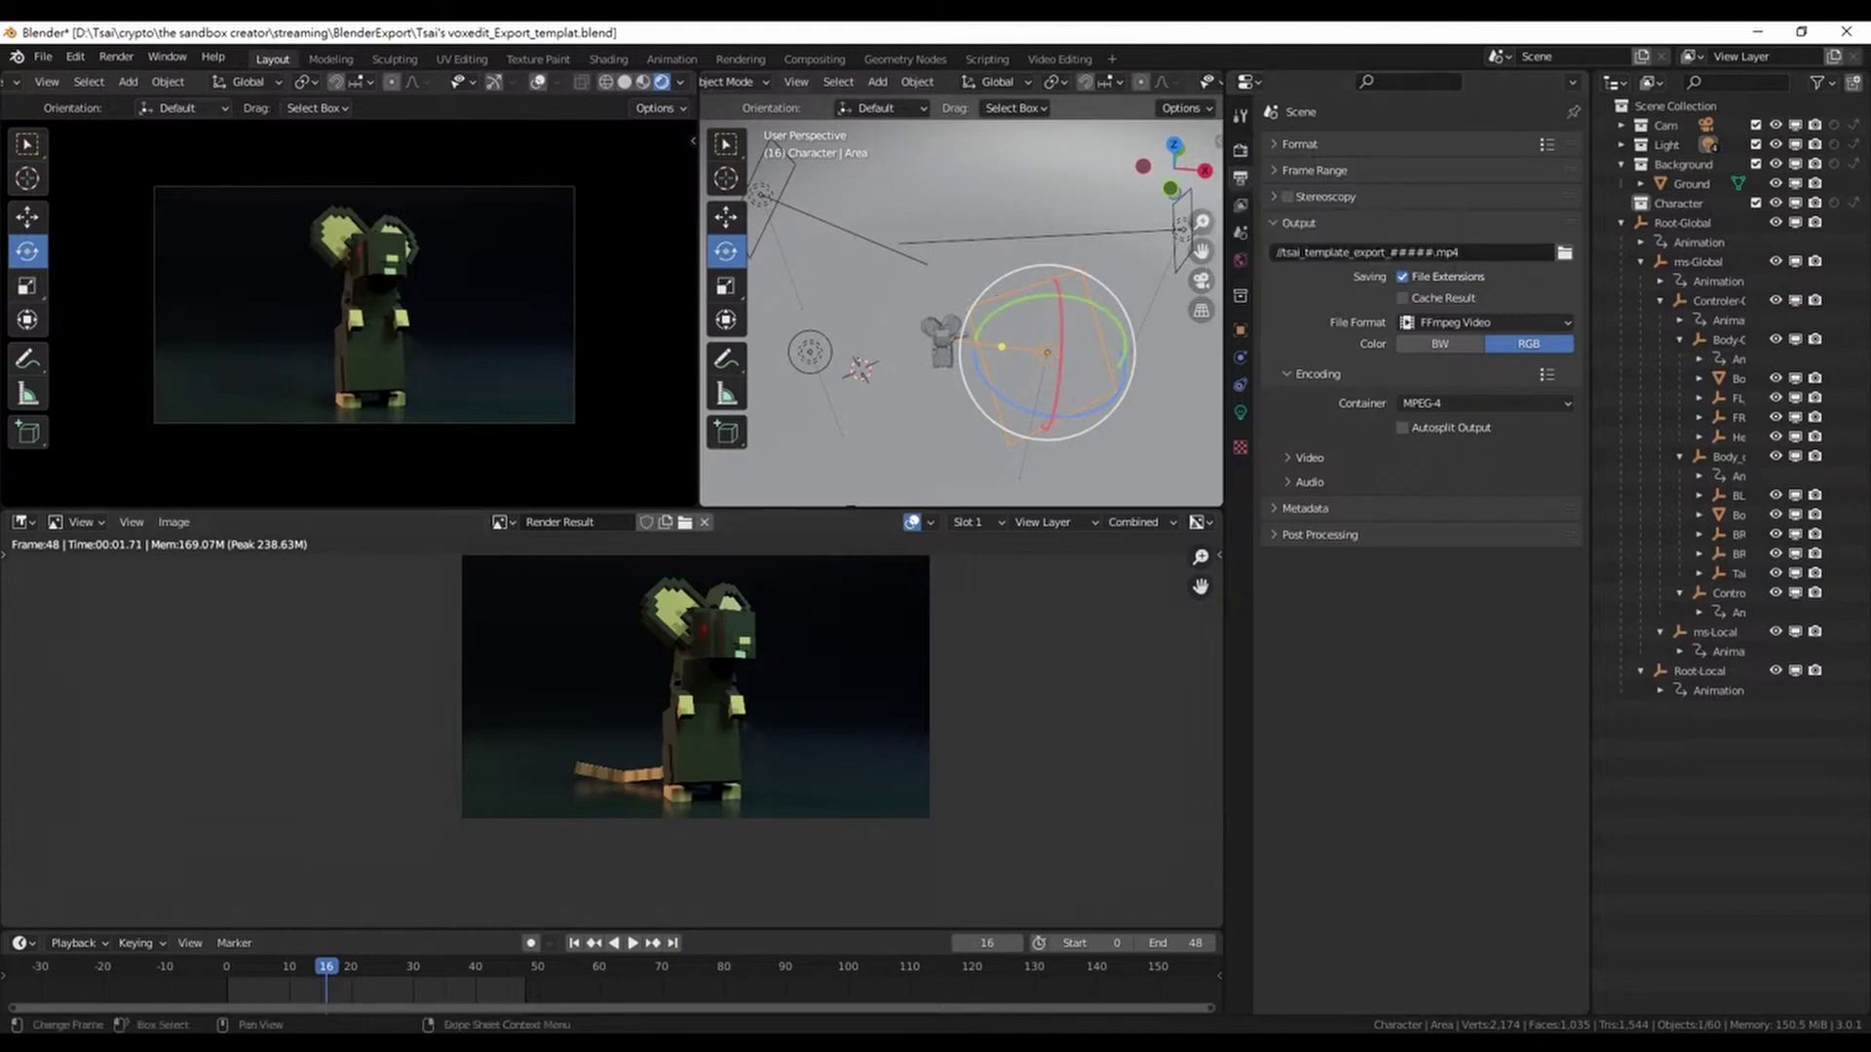
left_click(68, 975)
left_click(1559, 679)
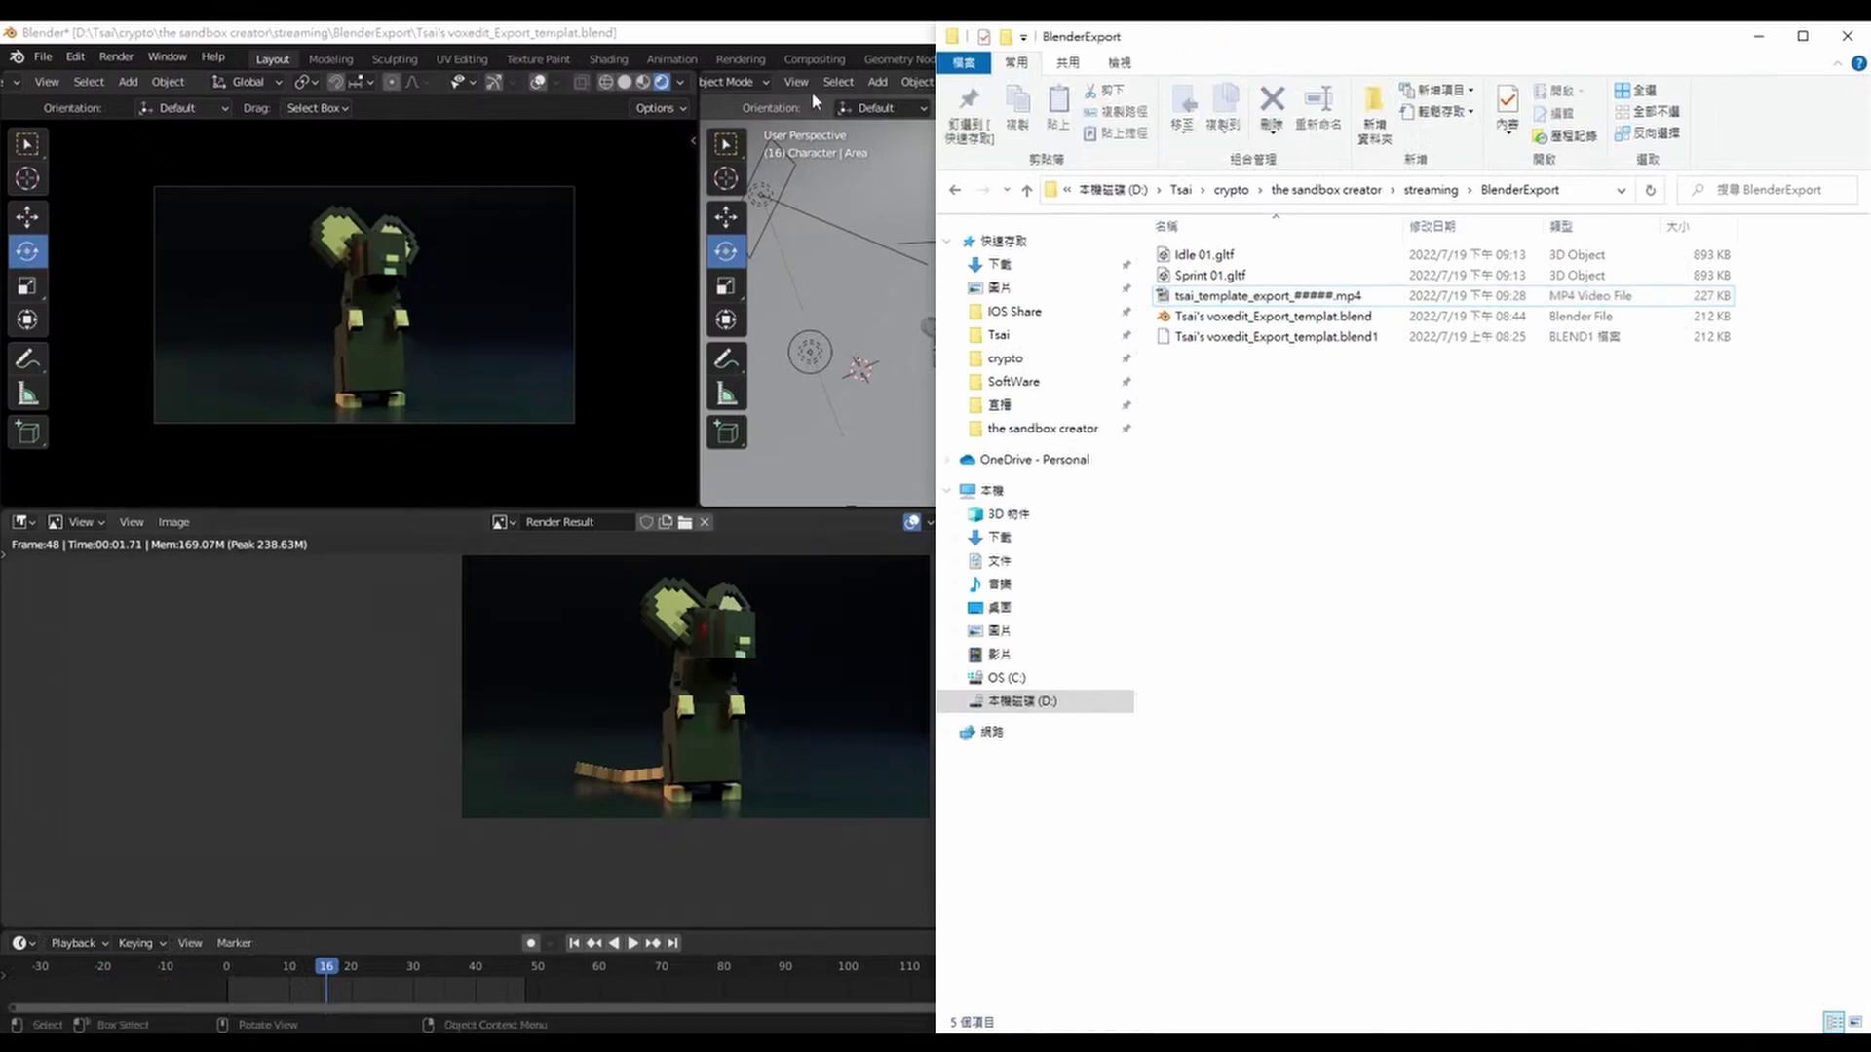
left_click(829, 45)
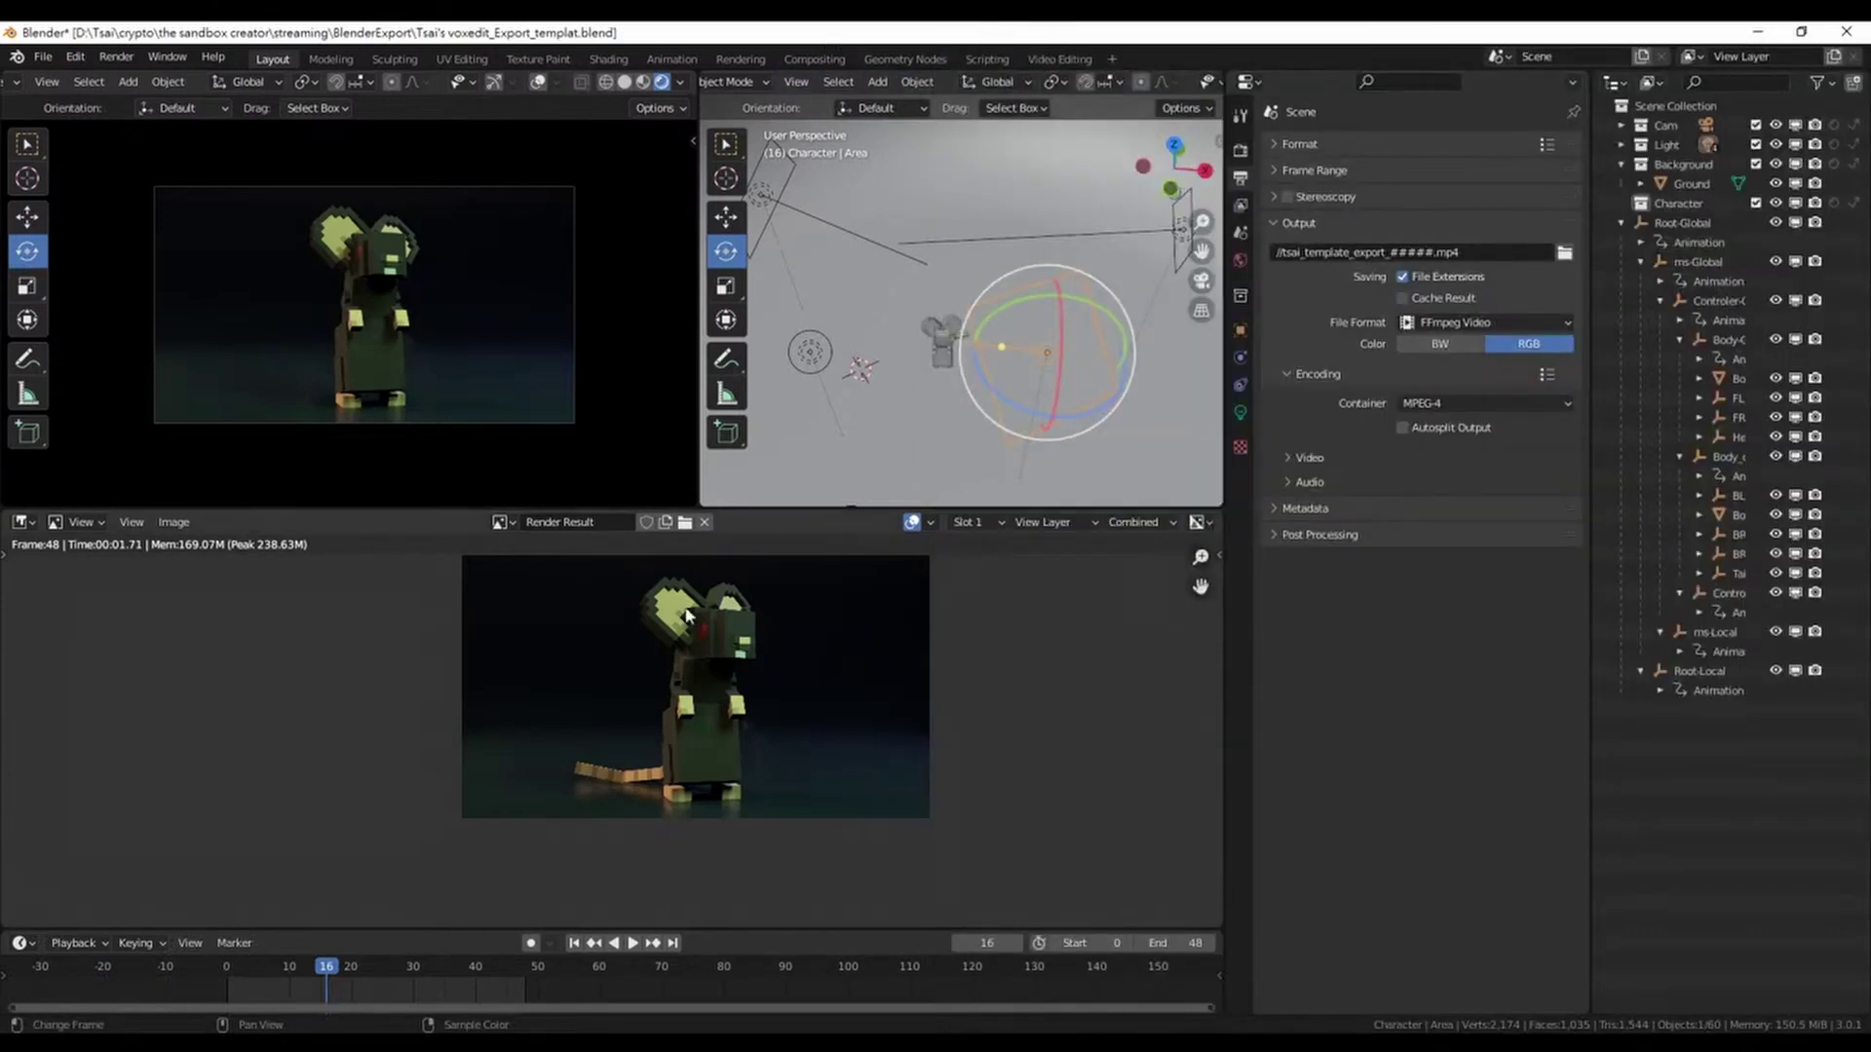